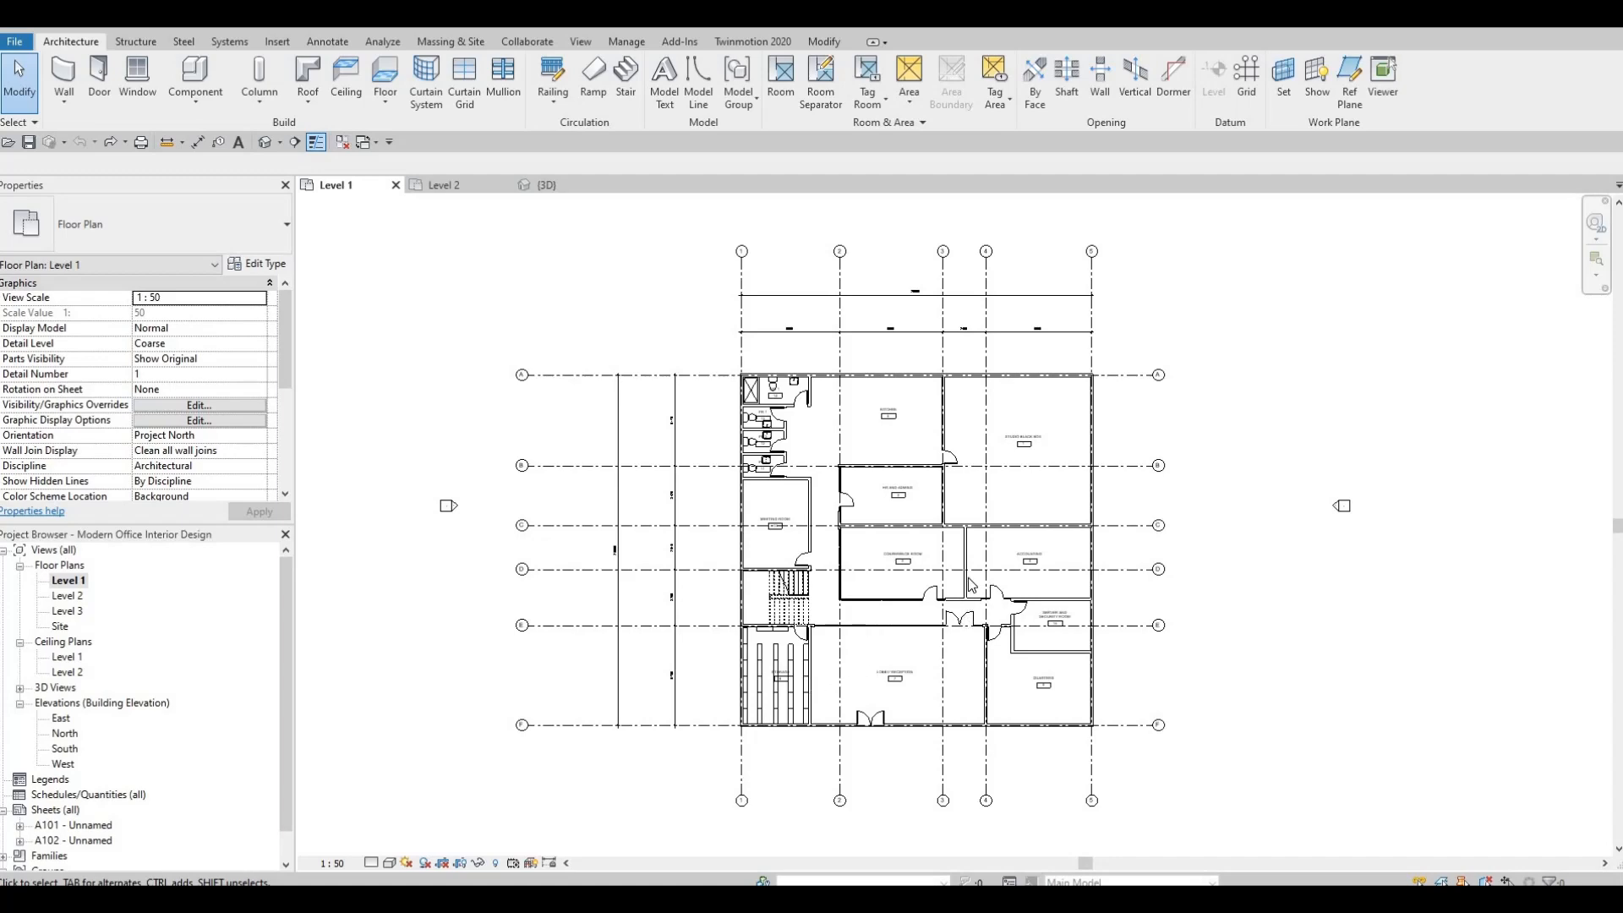
Load the M_Bed-Bunk family from the Furniture Beds folder of the metric library.
scroll(973, 585, "up", 3)
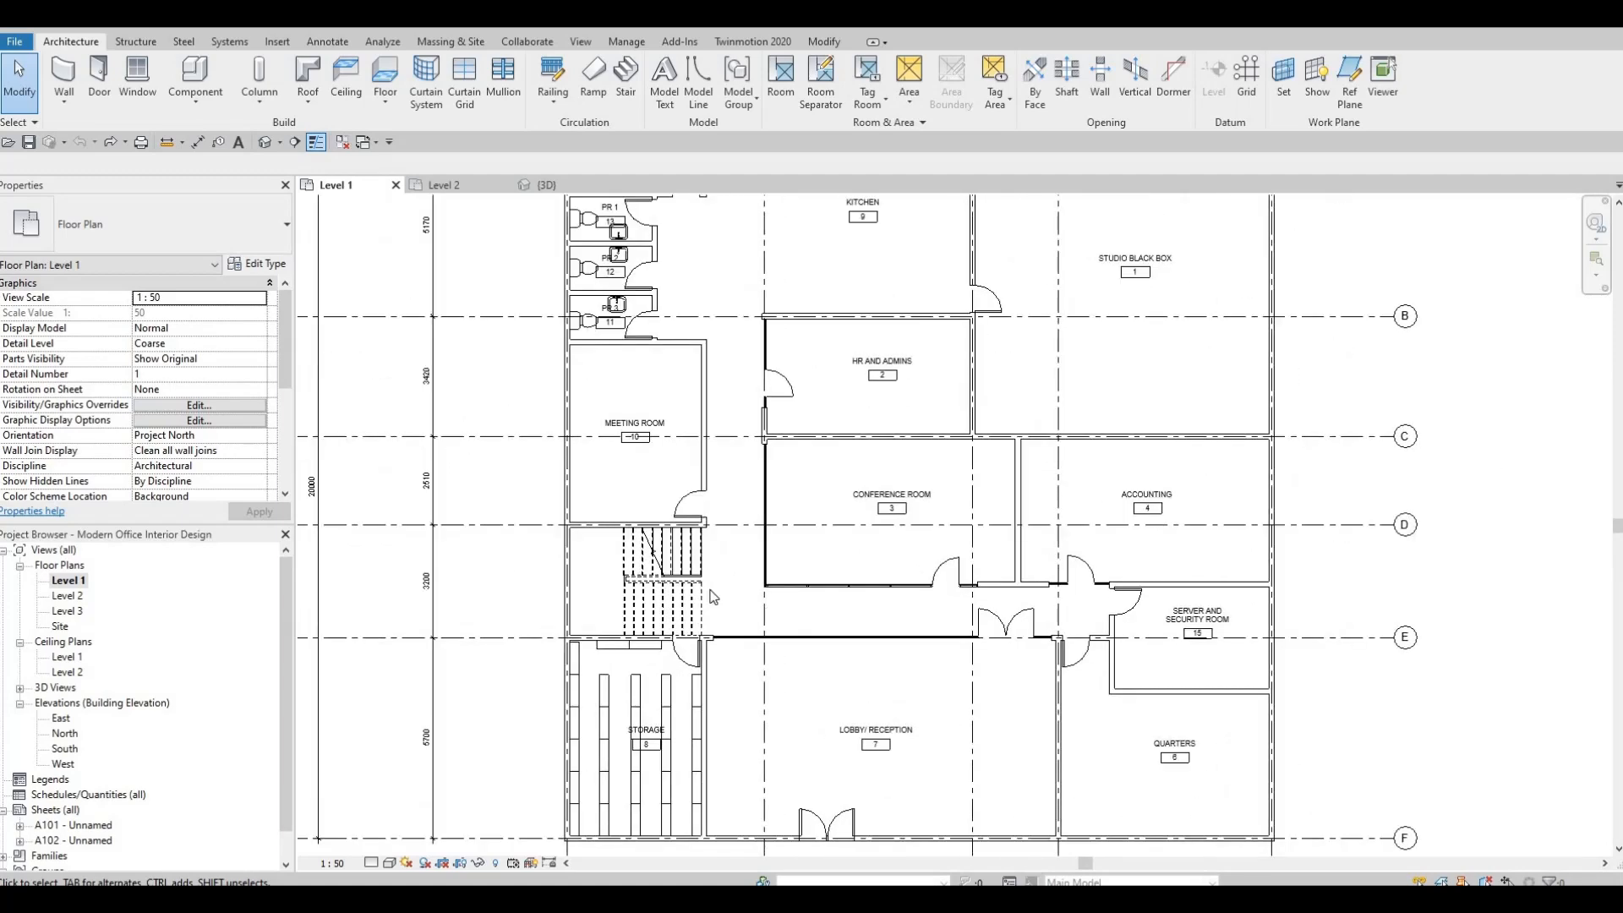
scroll(747, 570, "down", 3)
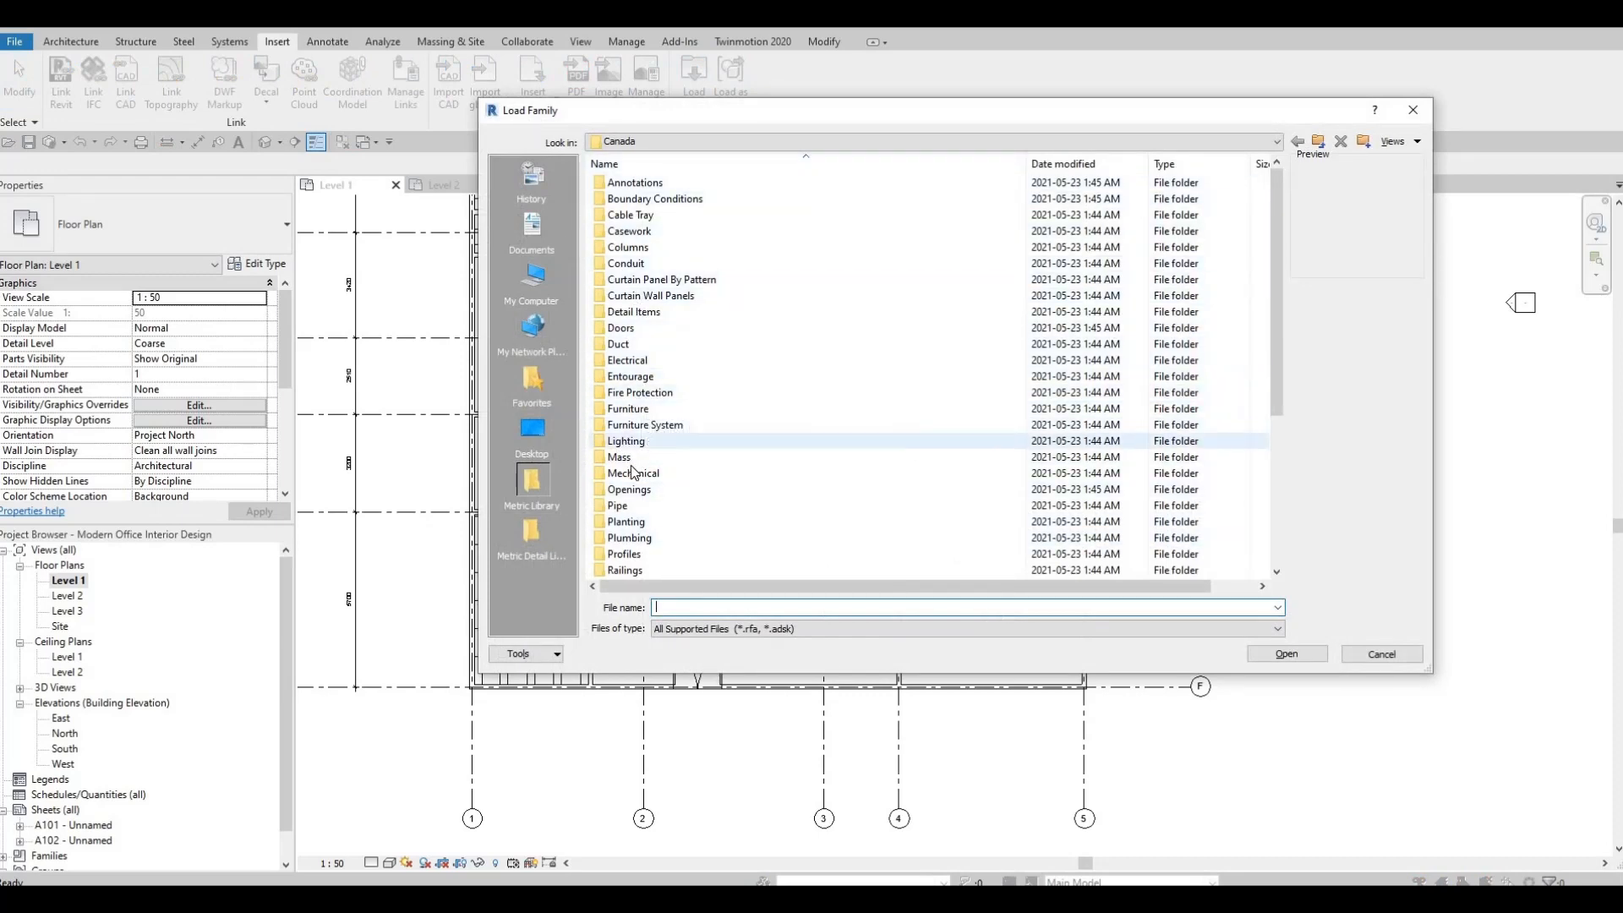
double_click(647, 411)
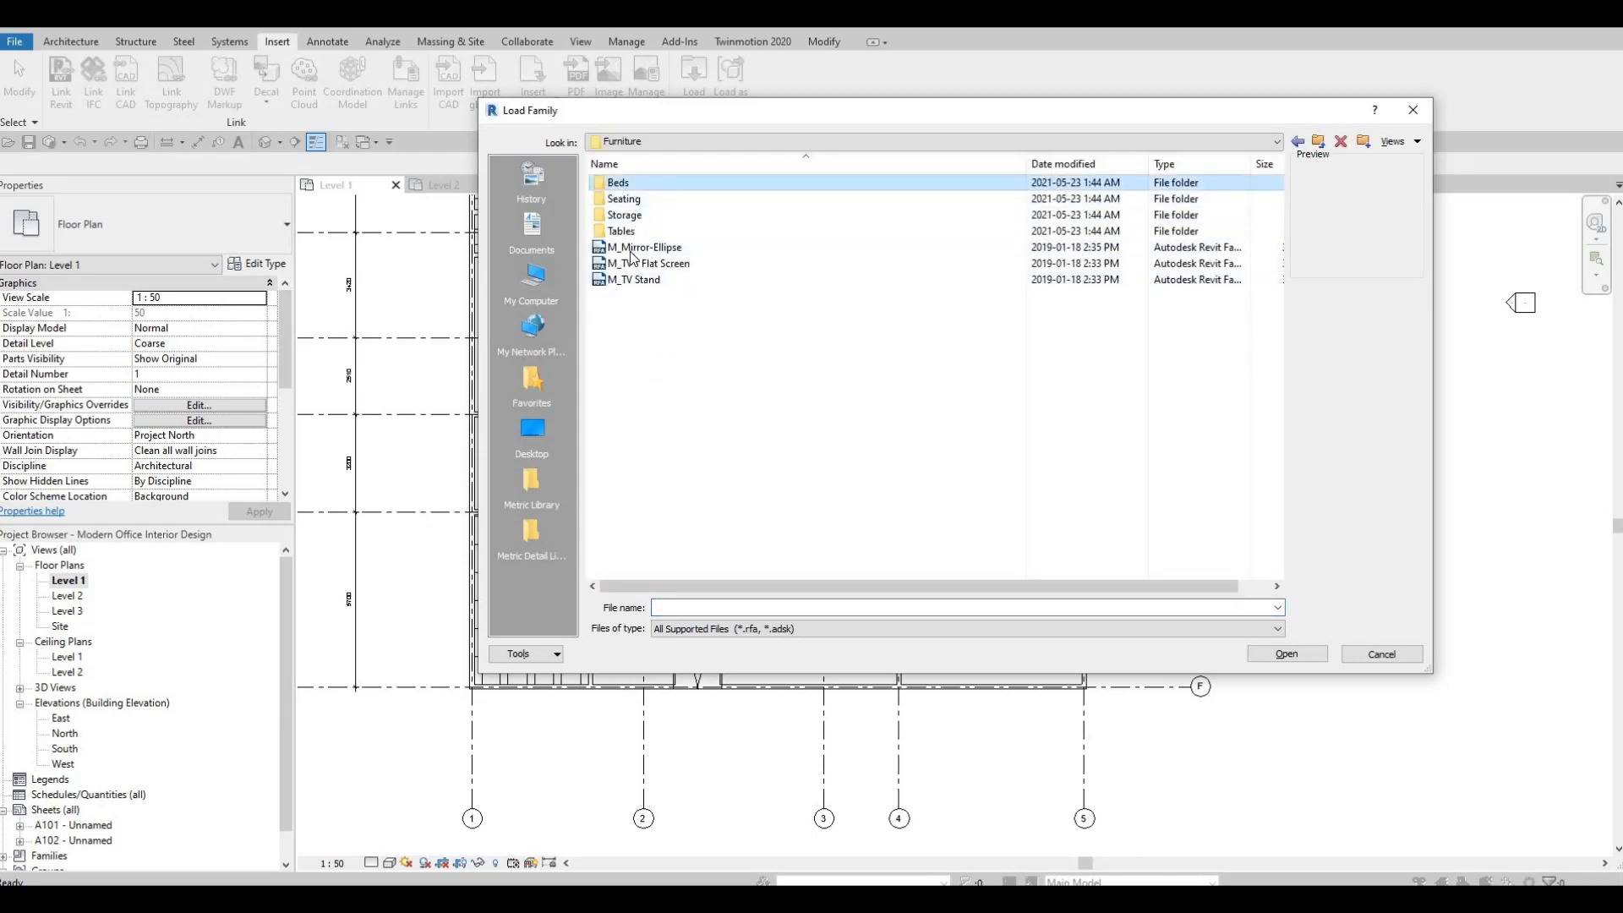
double_click(622, 185)
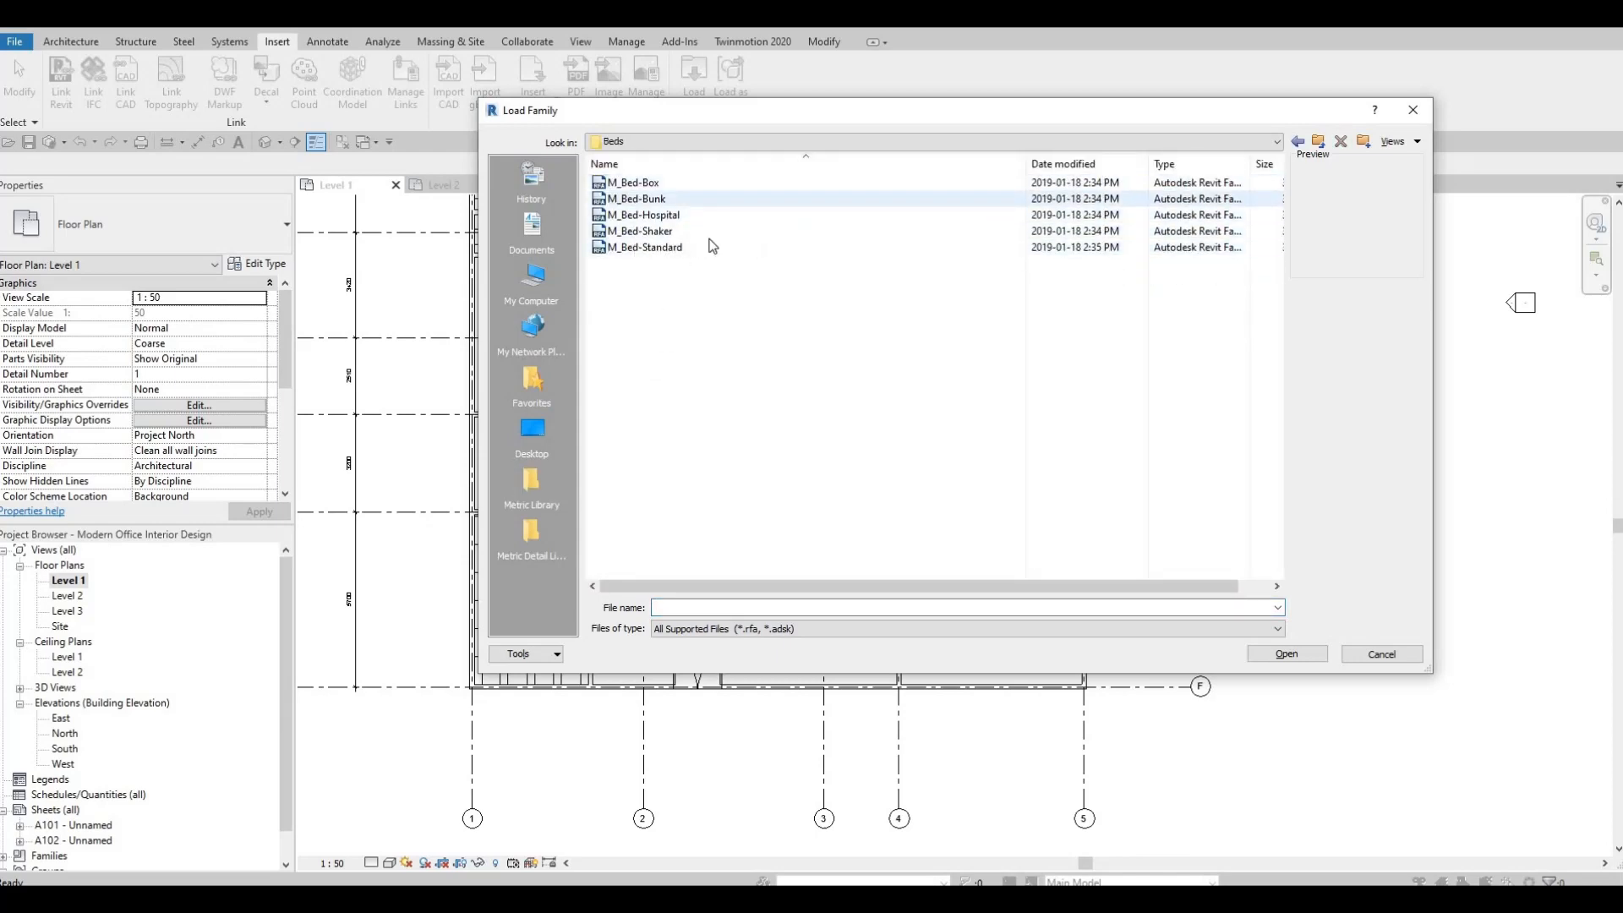
left_click(647, 199)
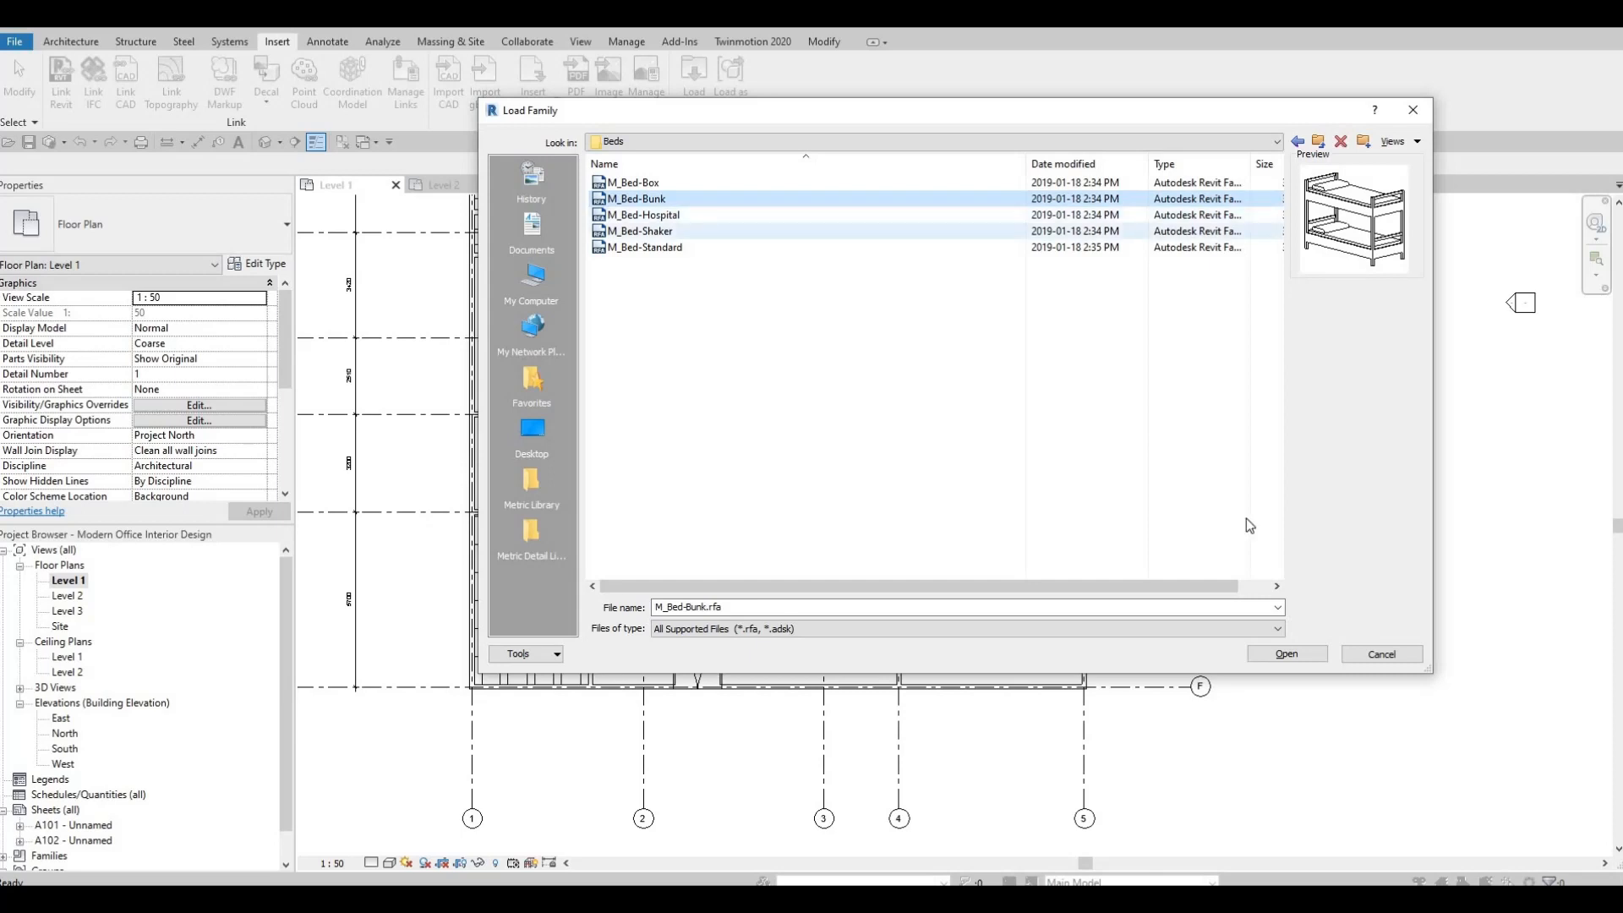
left_click(1298, 659)
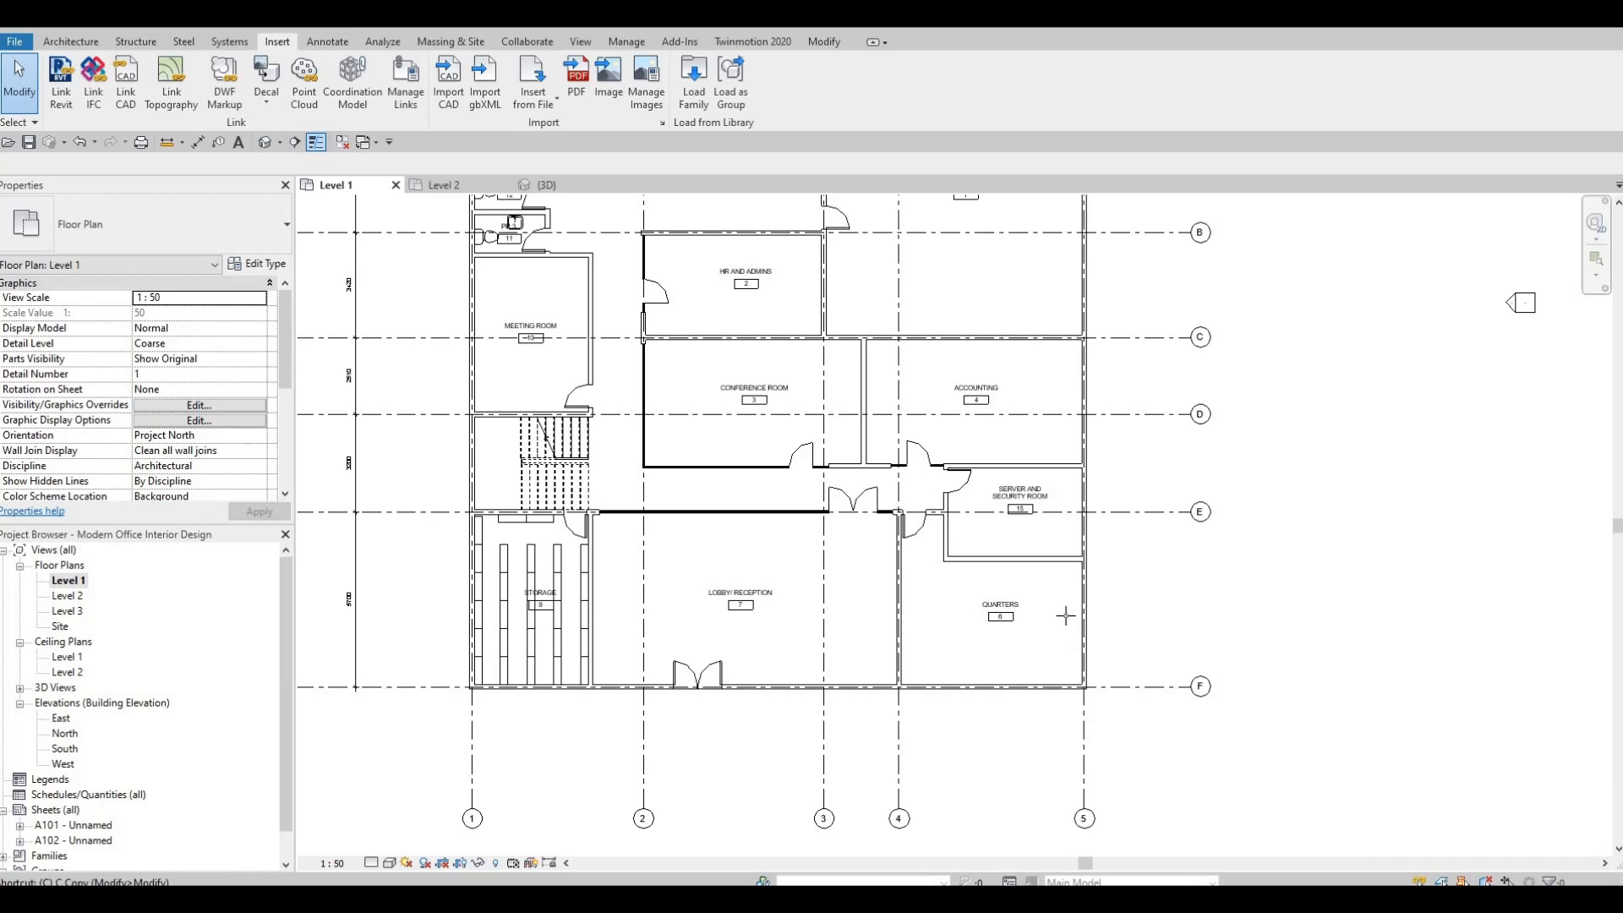
Place three bunk beds side by side along the Quarters' exterior wall at grid F, heads against the wall.
scroll(1063, 617, "up", 4)
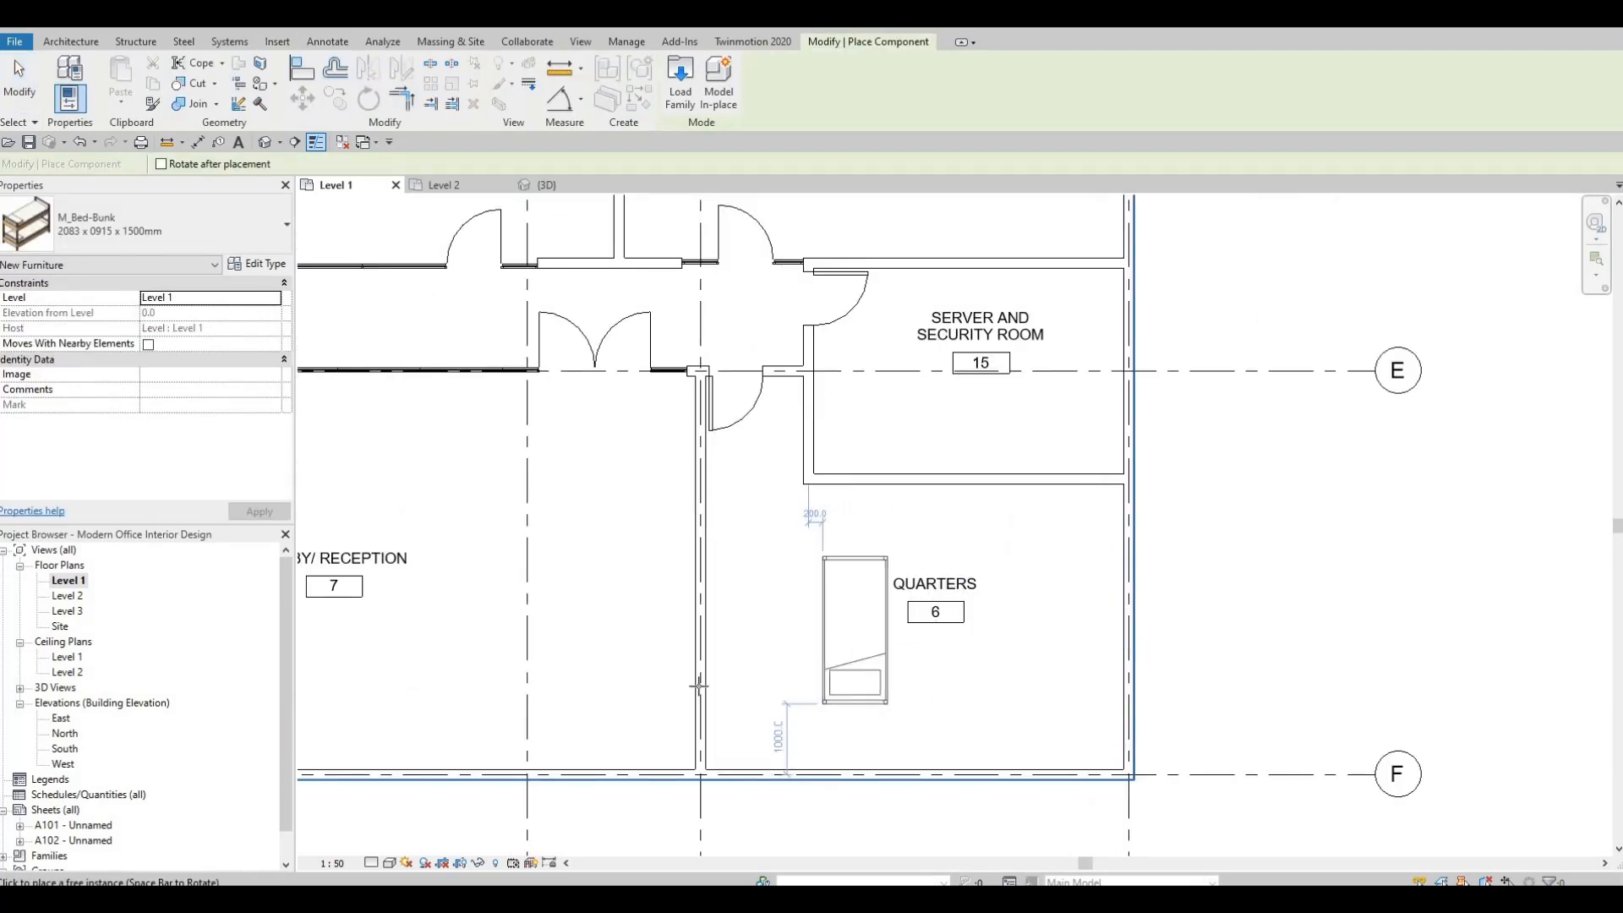
scroll(794, 566, "up", 3)
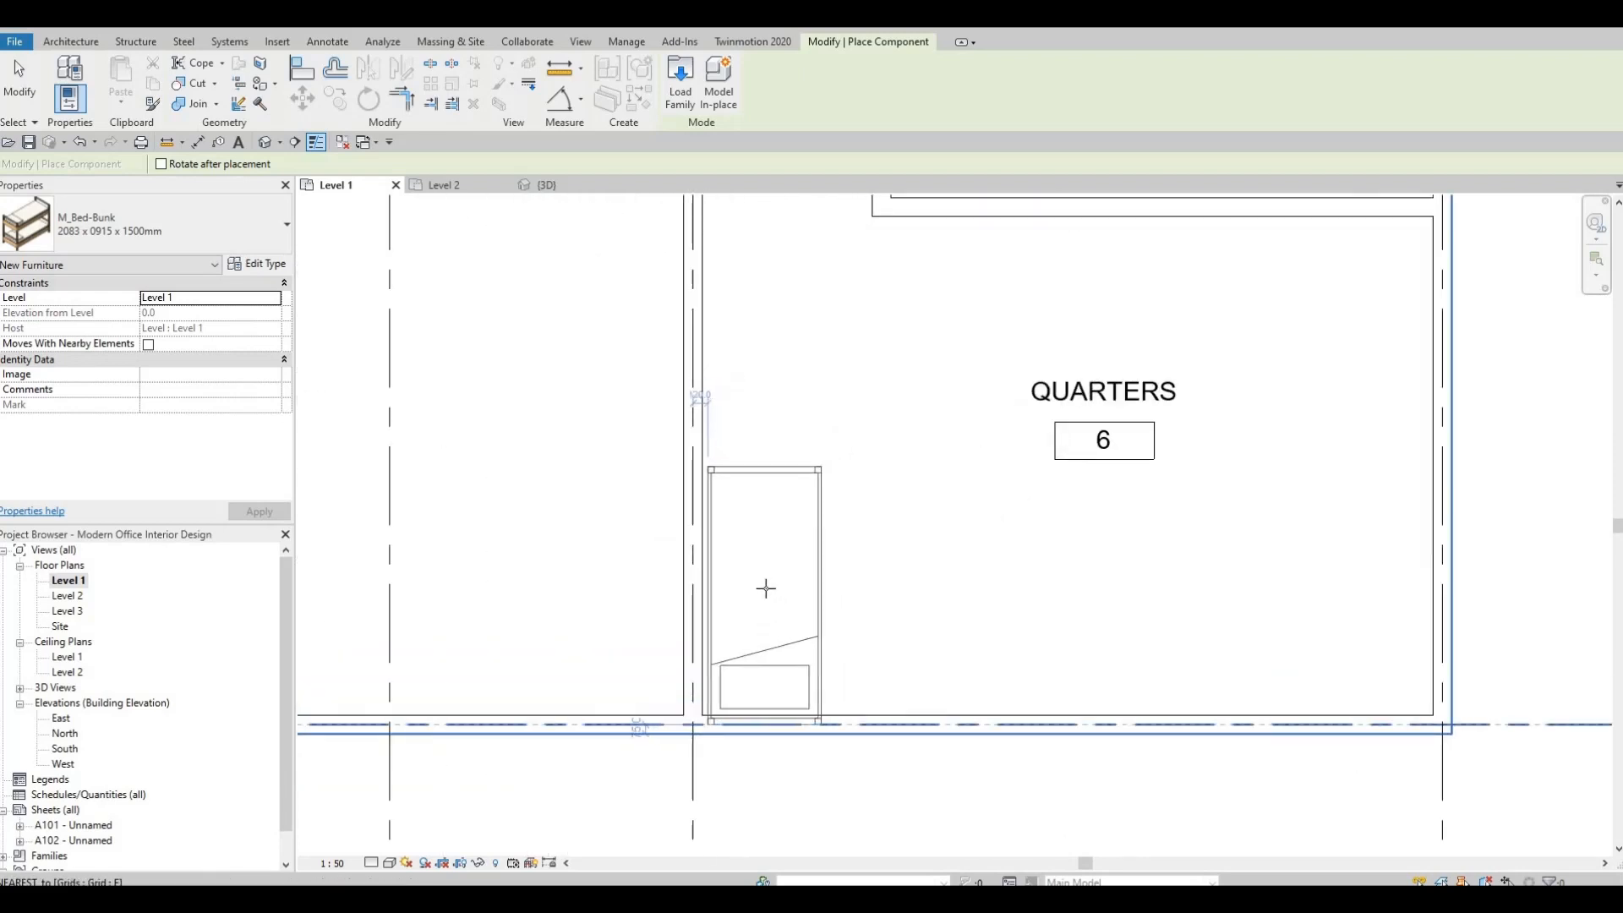
left_click(765, 588)
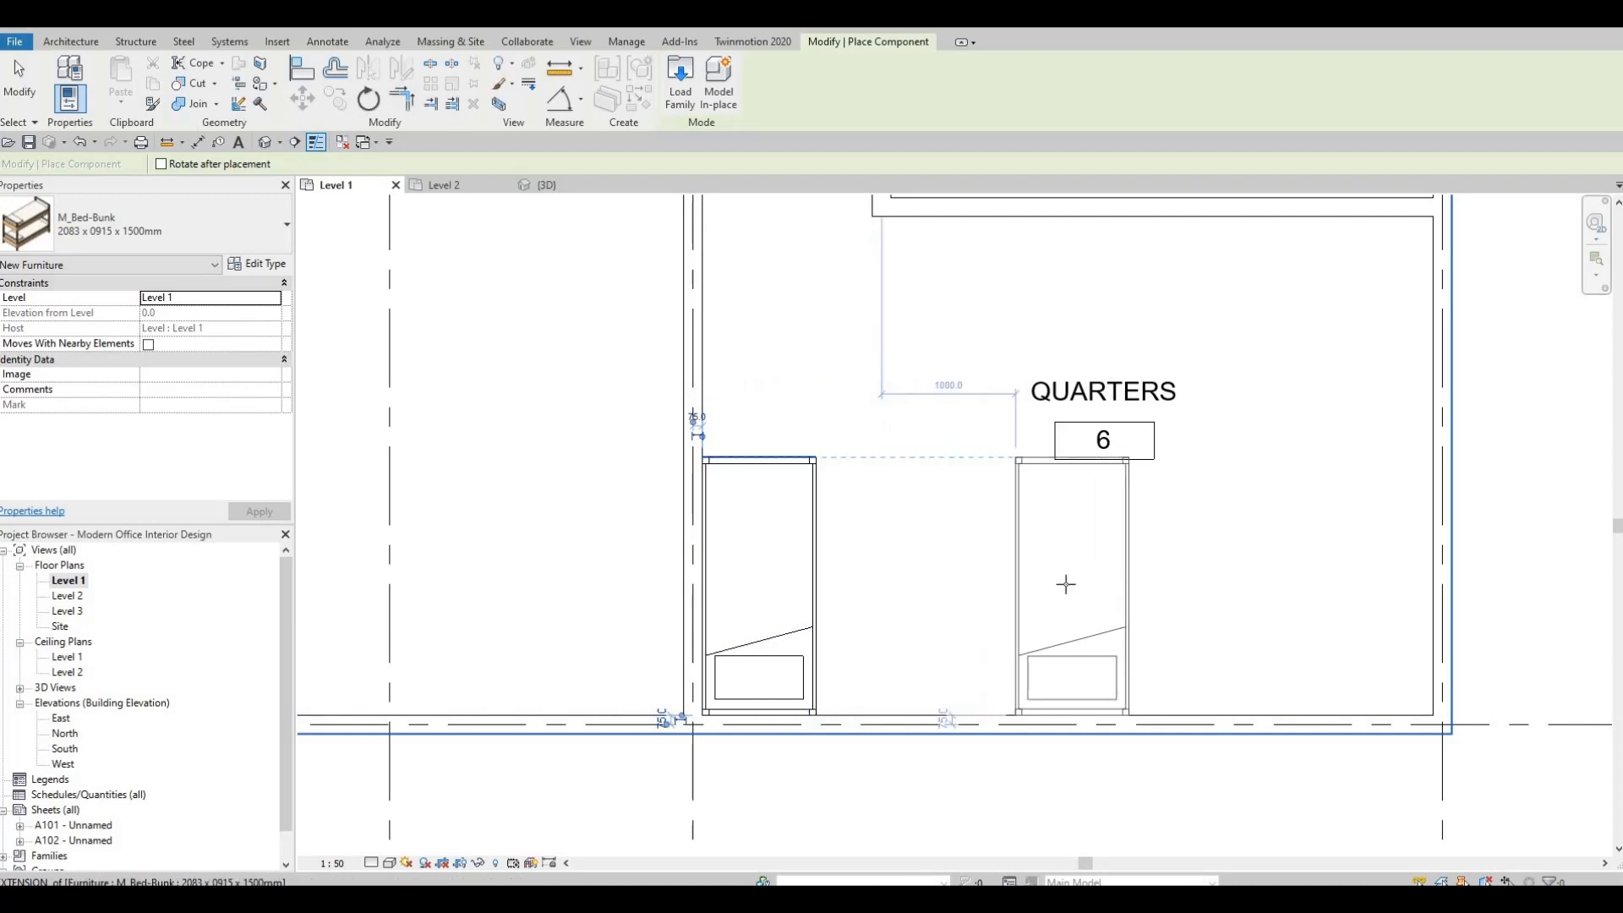
left_click(1091, 585)
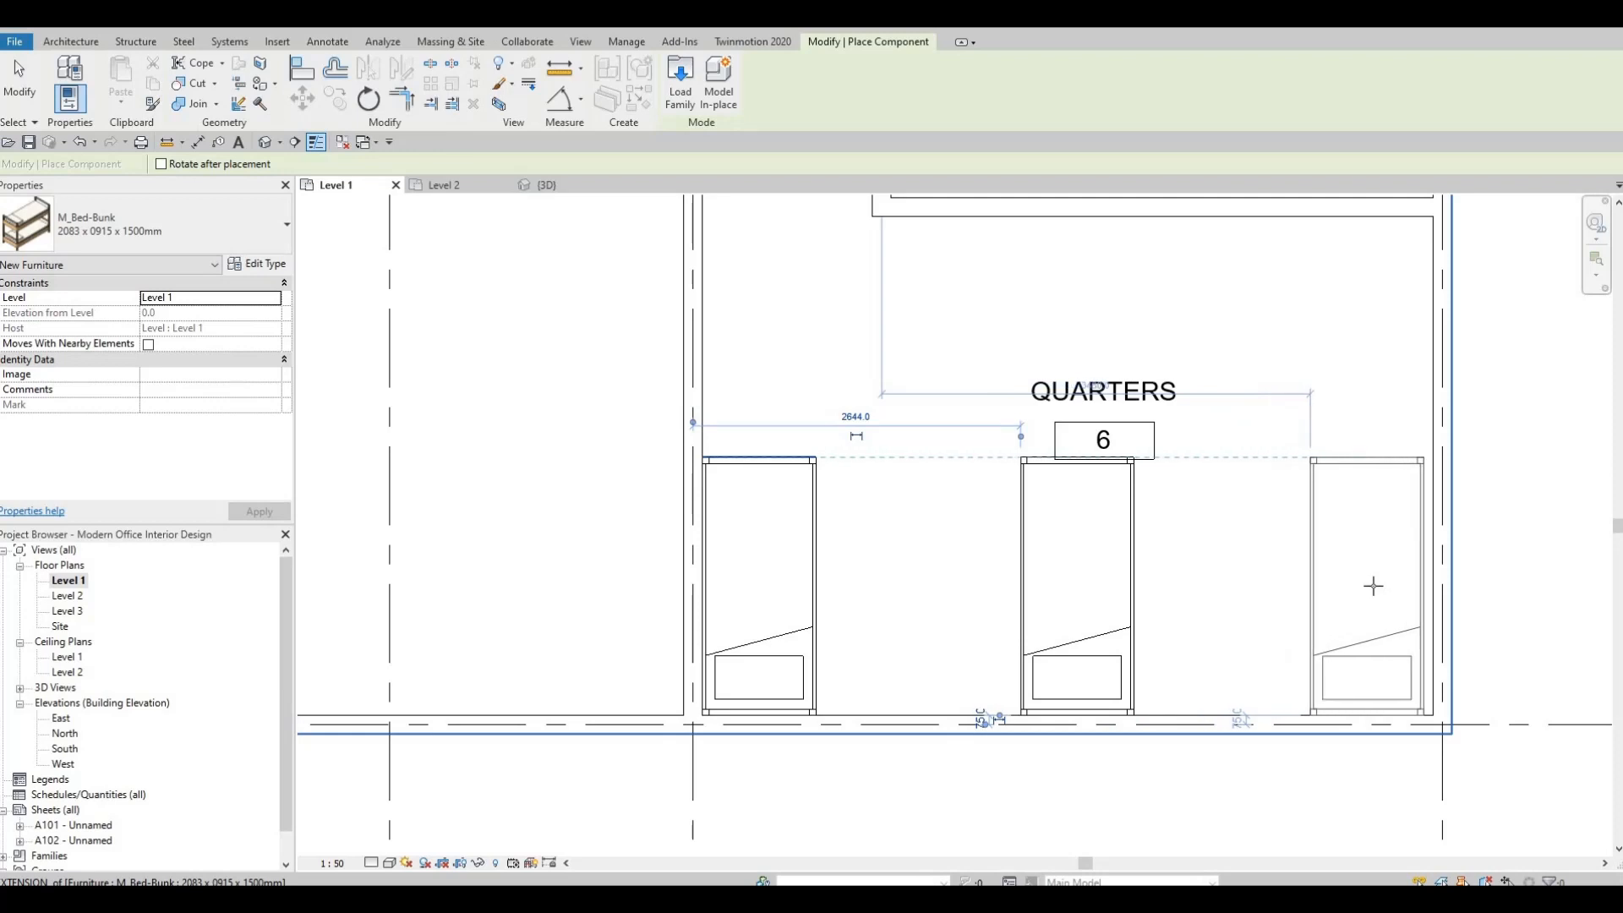
left_click(1374, 585)
Place two rotated bunk beds end to end along the wall between Quarters and the server room, heads facing outward.
middle_click_drag(1260, 289, 1214, 390)
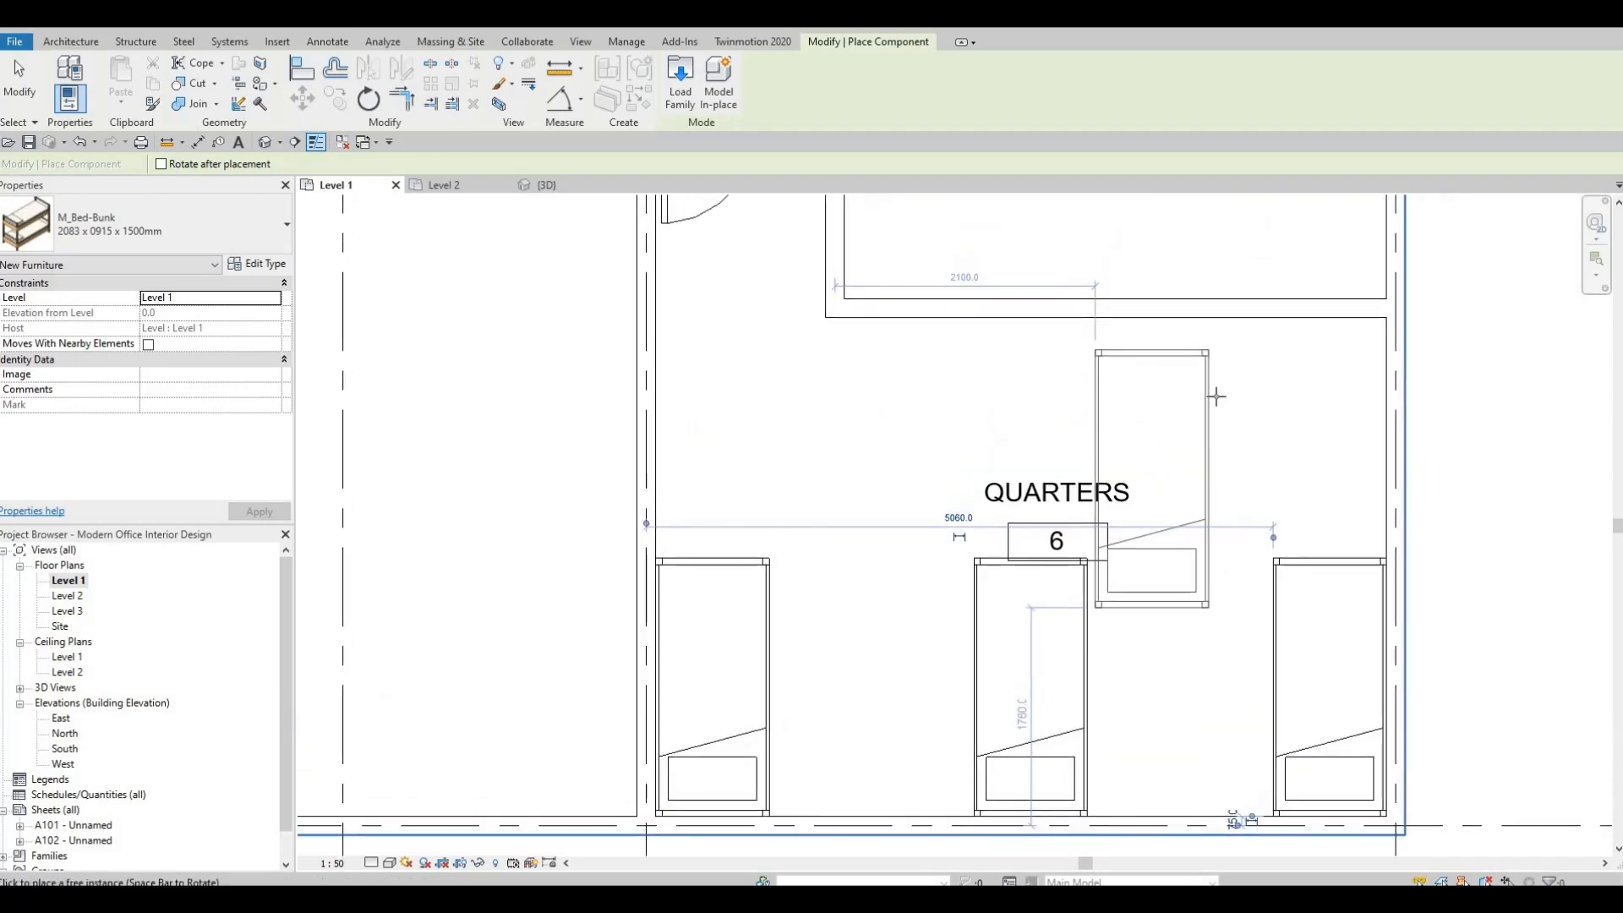
key("space")
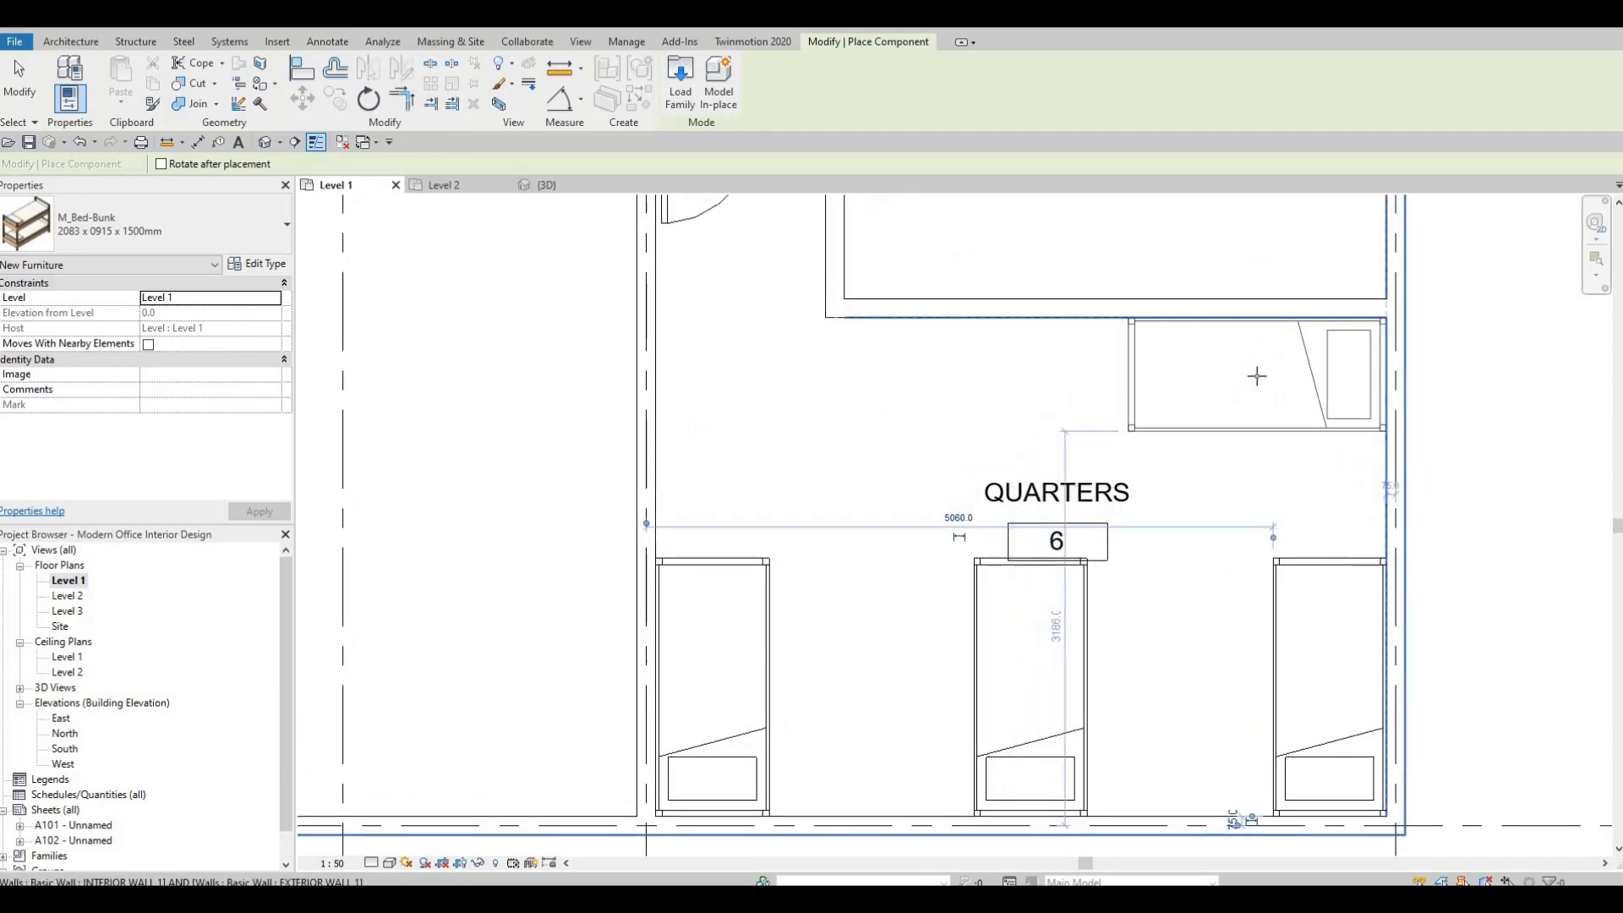
left_click(1144, 473)
middle_click_drag(1144, 473, 1146, 425)
scroll(1141, 371, "down", 2)
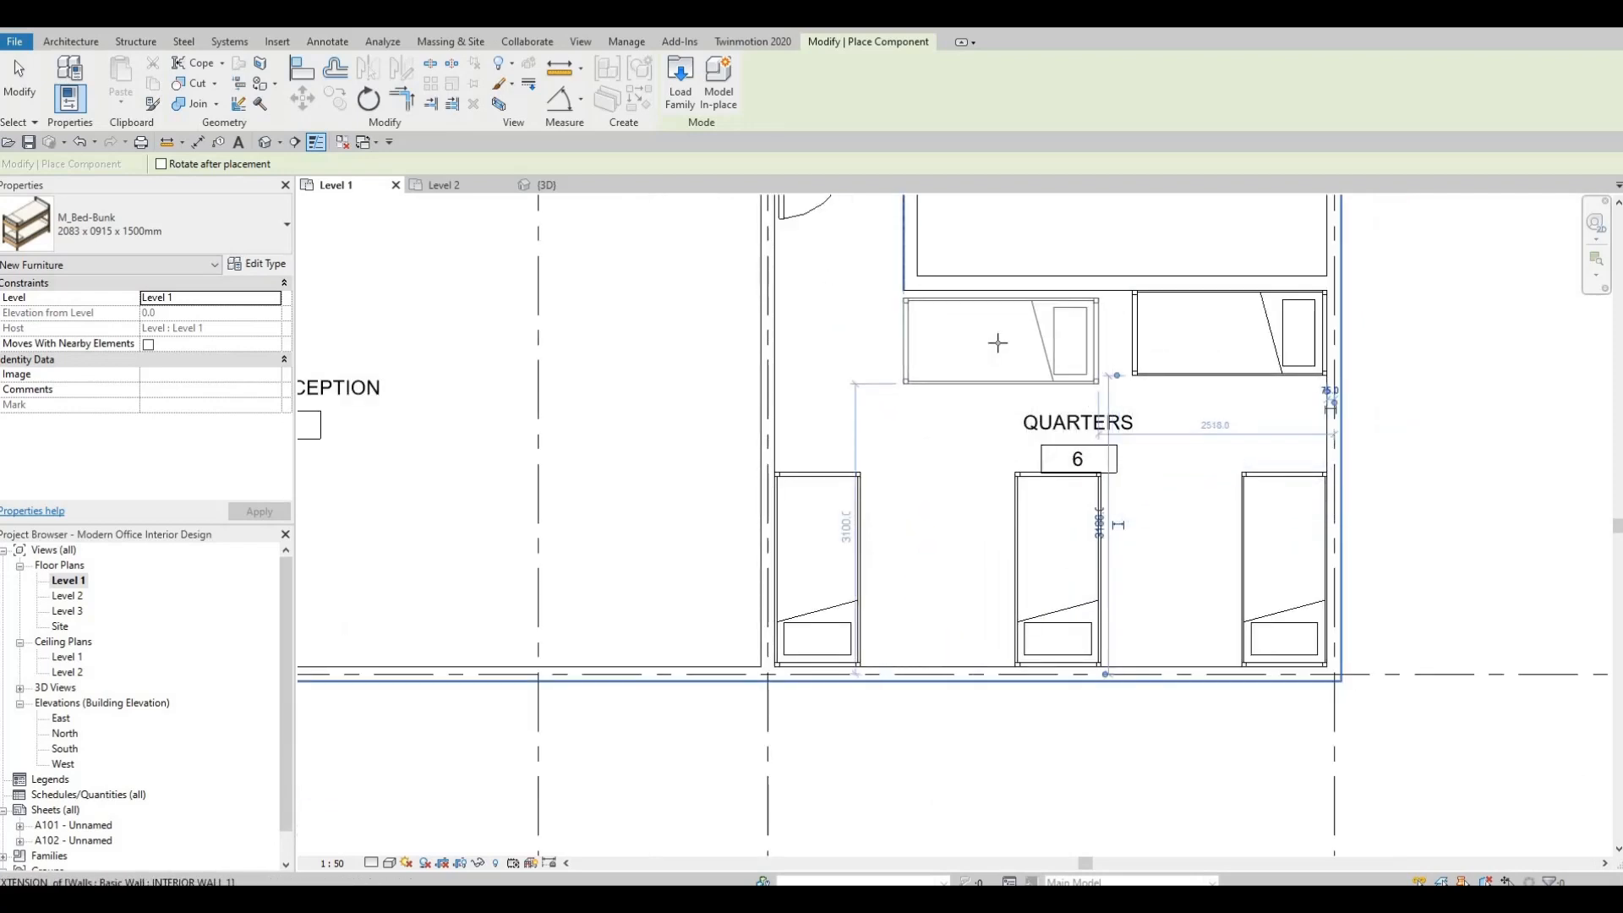
key("space")
key("space")
scroll(997, 342, "up", 1)
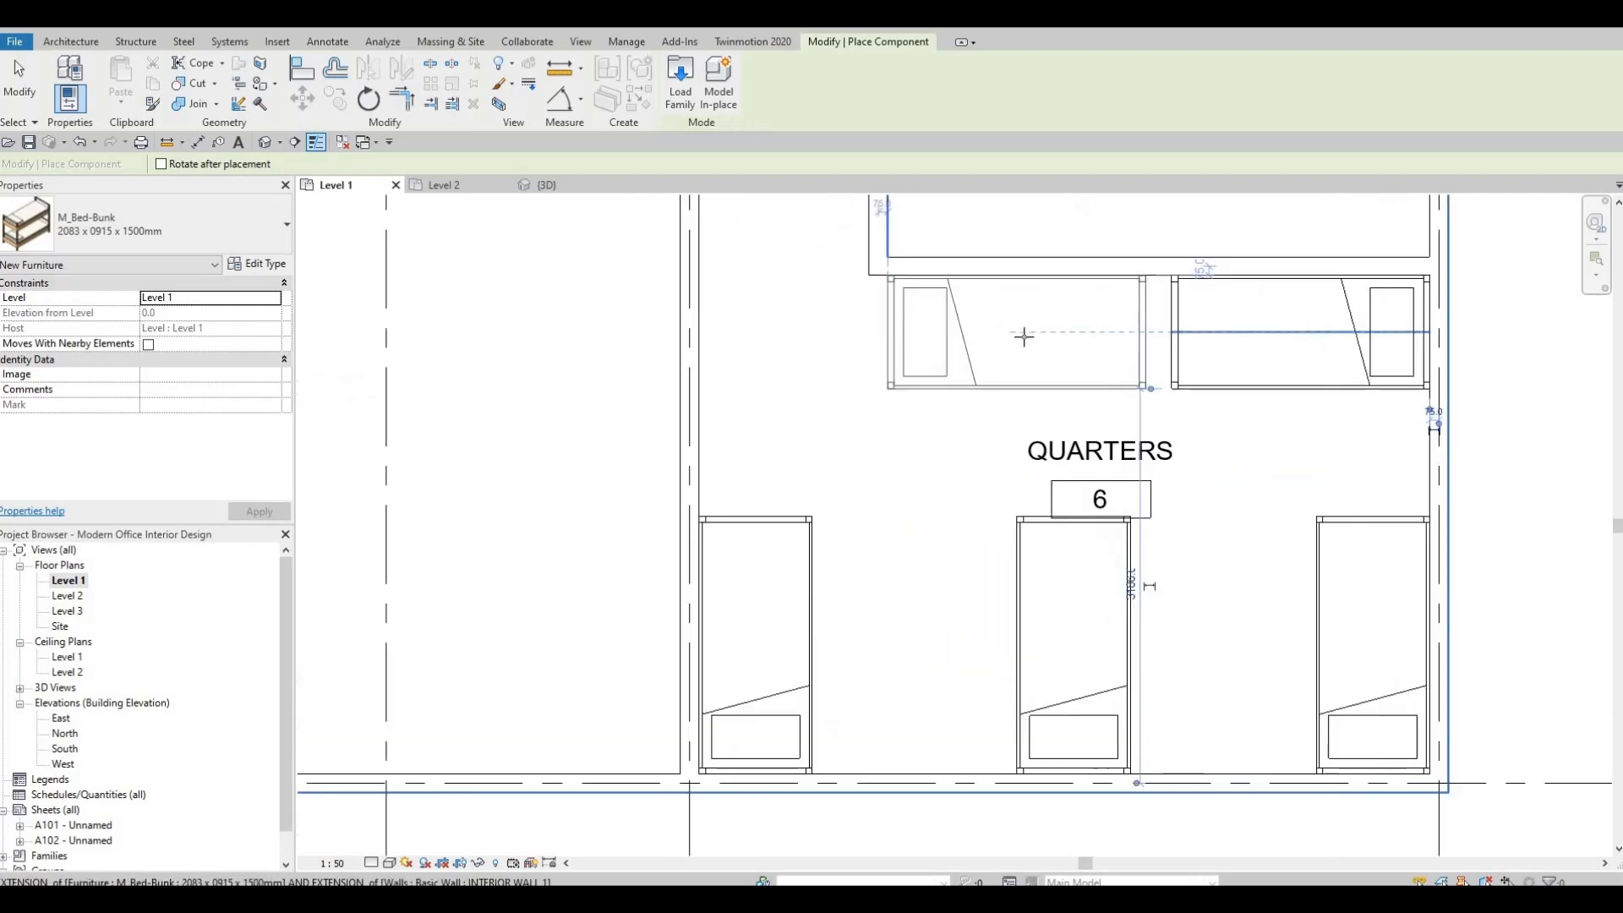
middle_click_drag(1015, 337, 1015, 336)
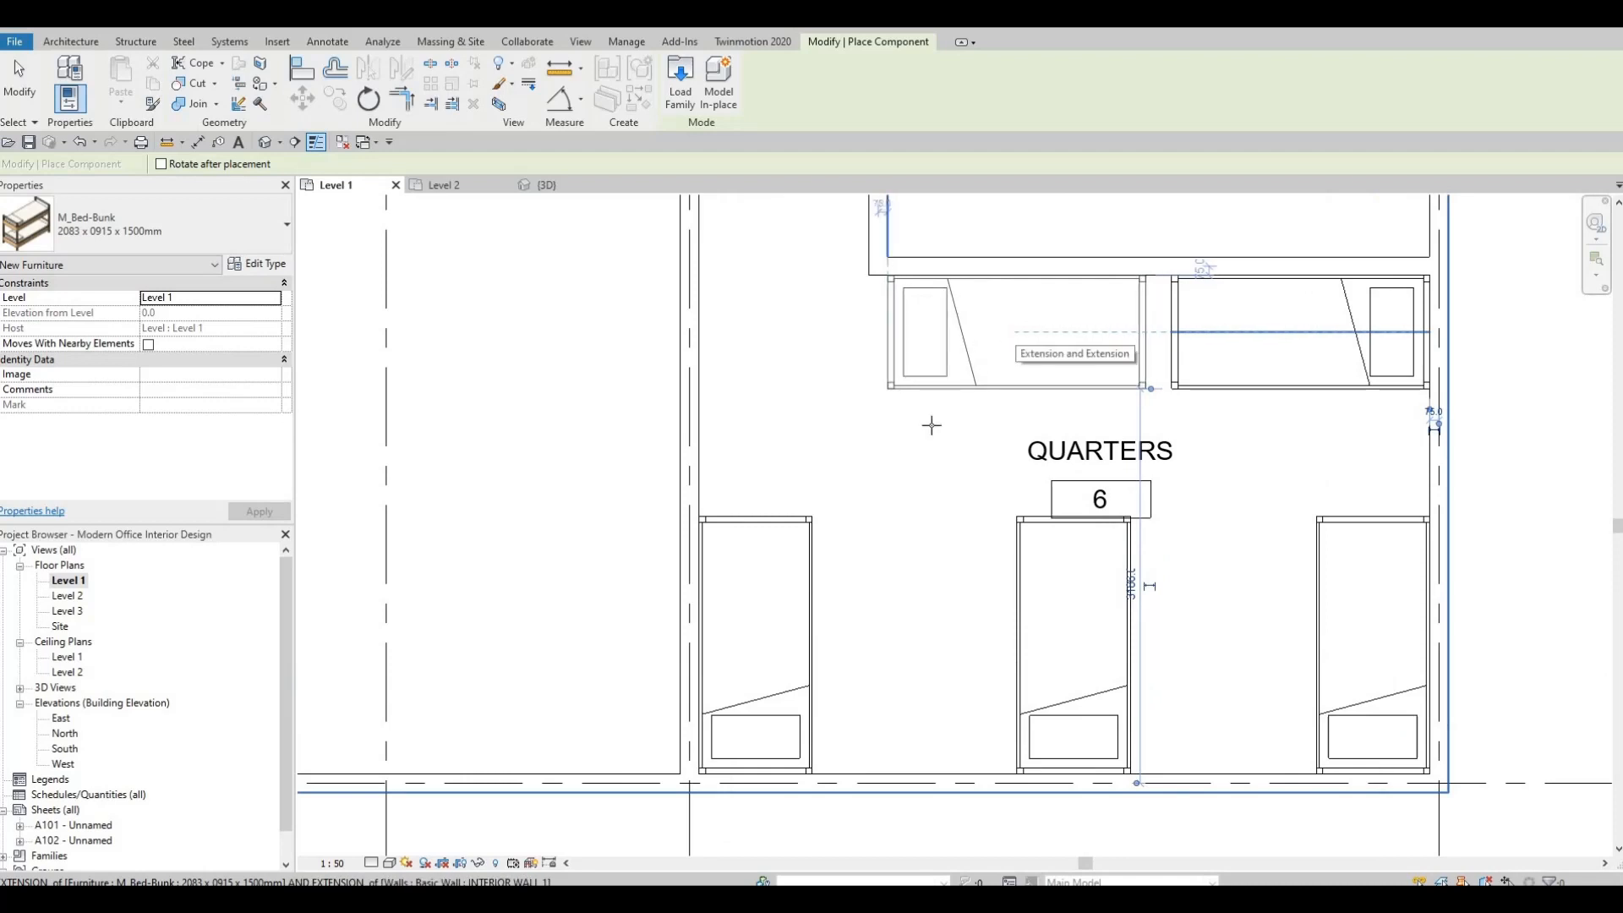
key("Escape")
Examine the Level 1 plan from the furnished Quarters across to the Meeting Room and its corridor wall.
scroll(932, 554, "down", 2)
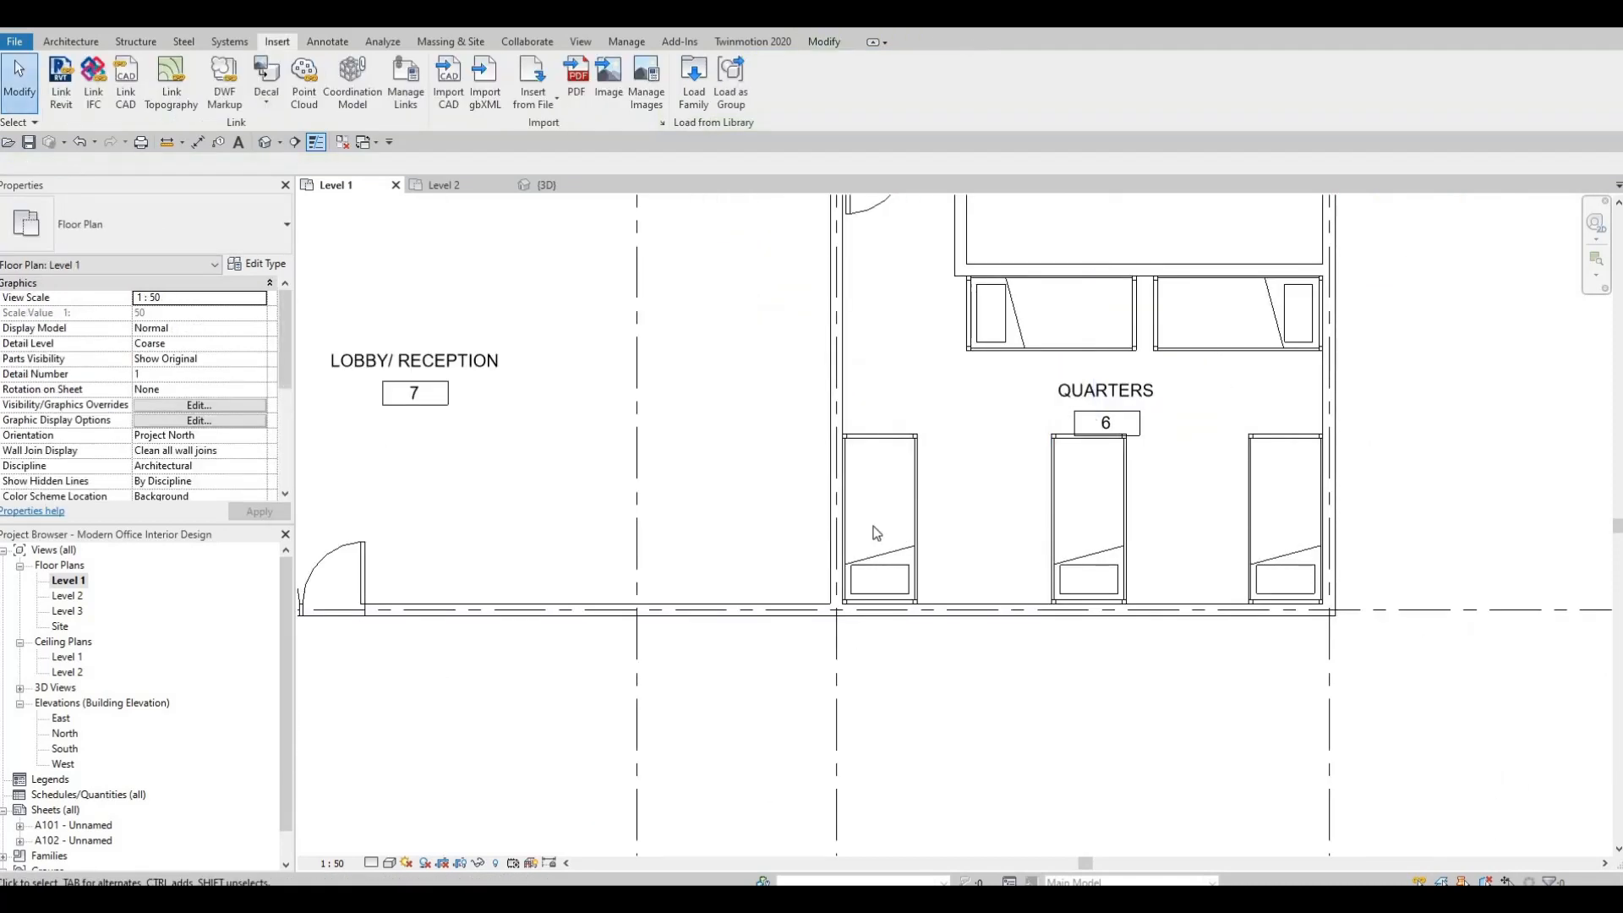
scroll(875, 533, "down", 2)
scroll(928, 508, "up", 1)
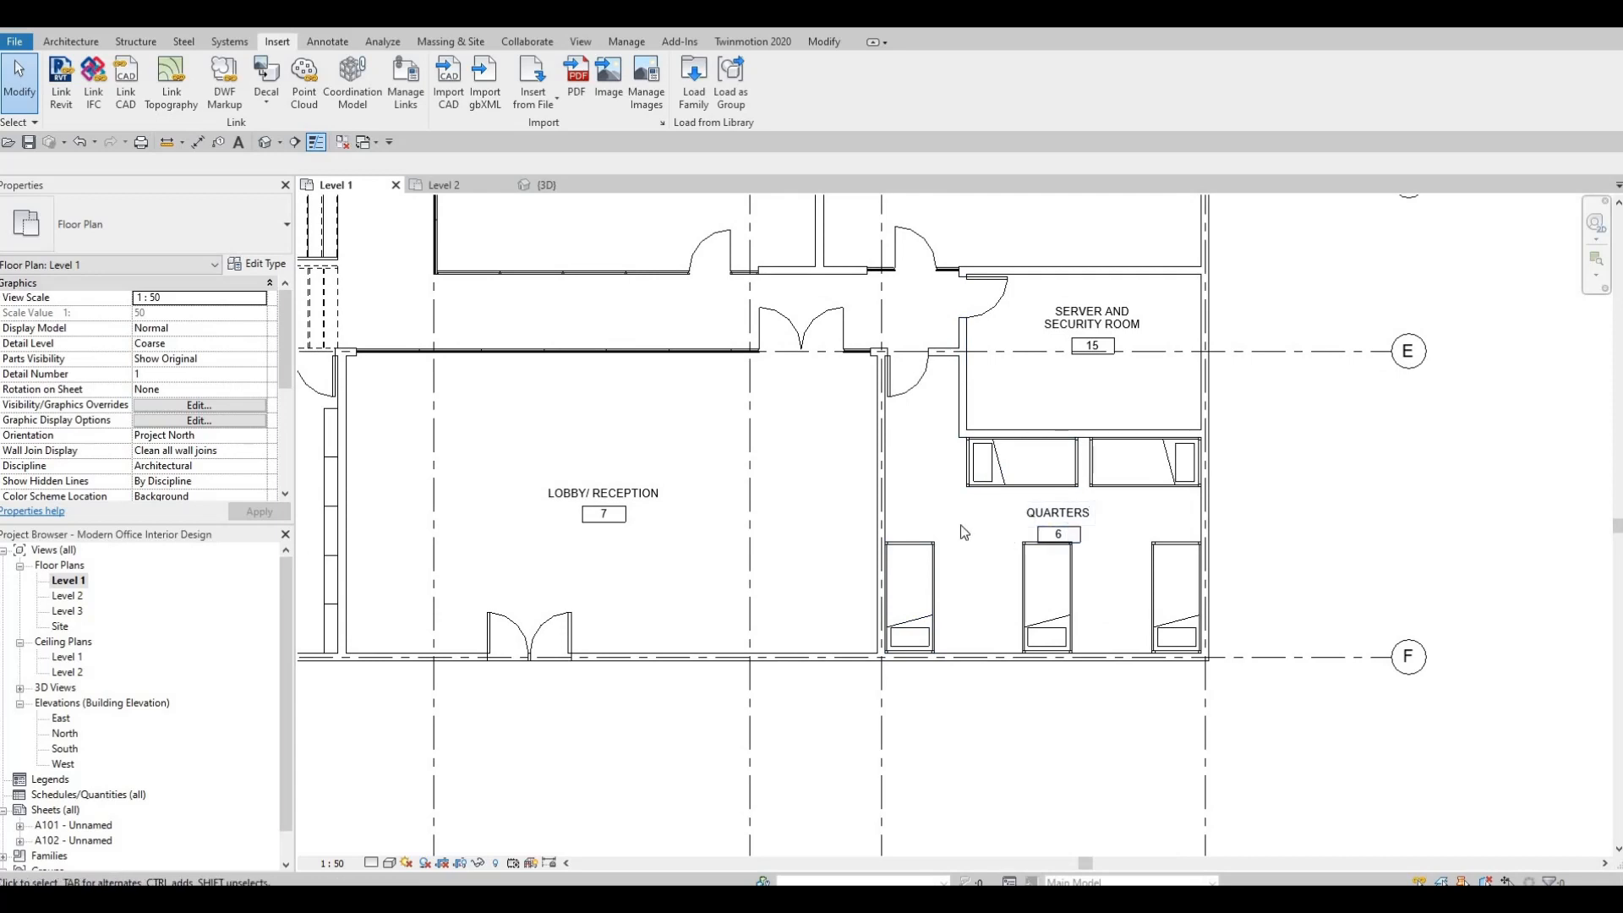
scroll(1042, 519, "down", 3)
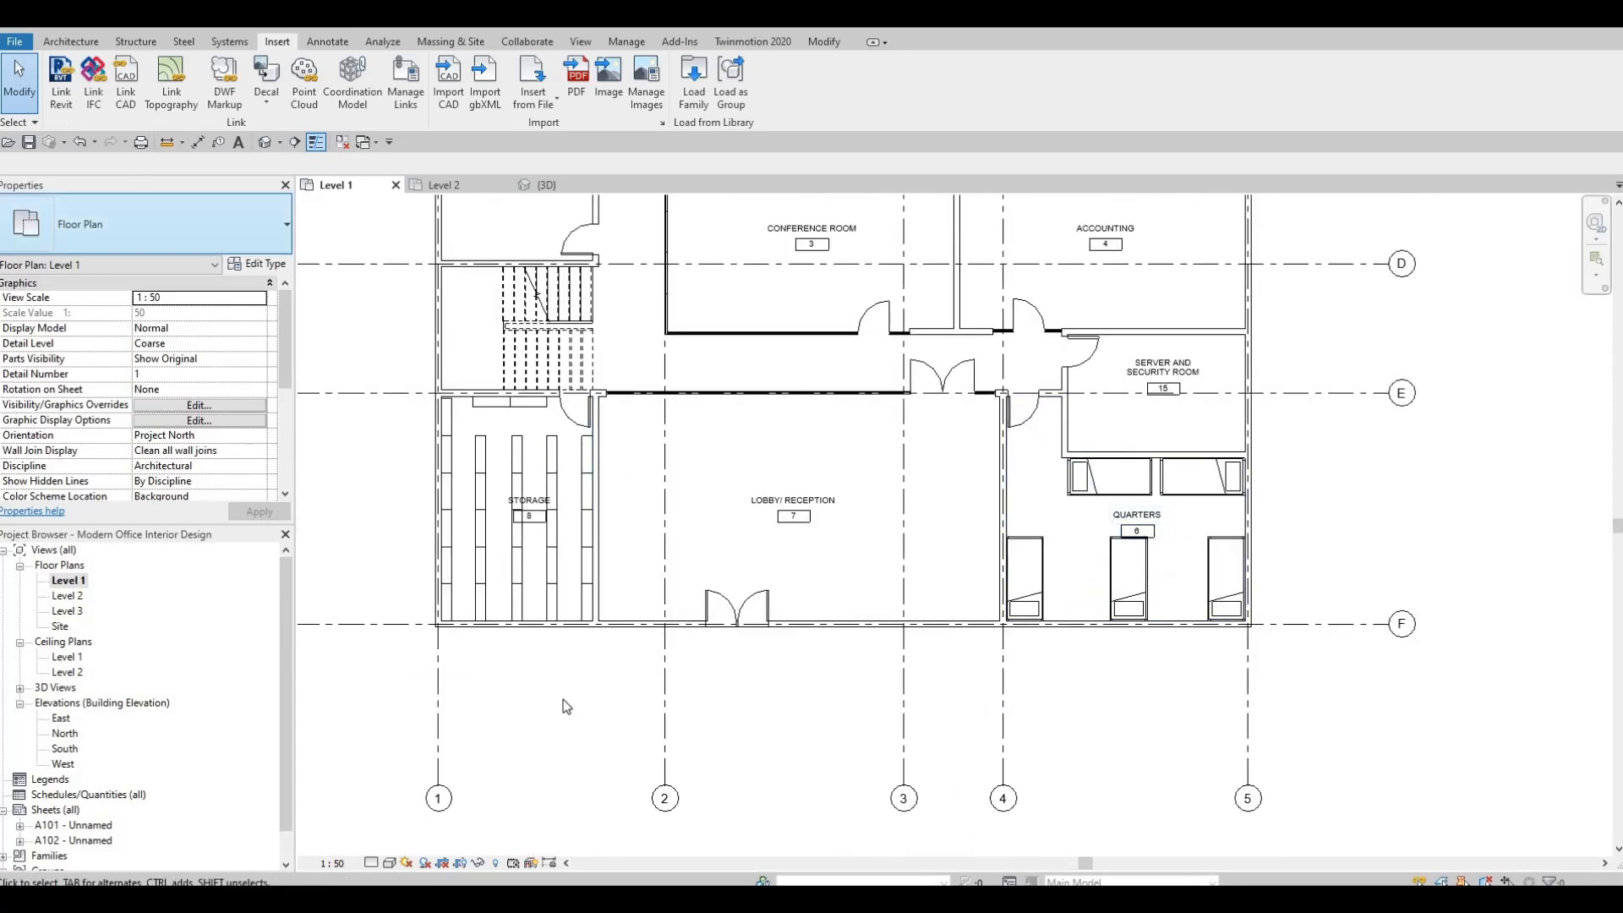
key("F1")
middle_click_drag(574, 650, 570, 670)
scroll(570, 670, "down", 2)
middle_click_drag(877, 196, 892, 303)
middle_click_drag(759, 484, 1003, 386)
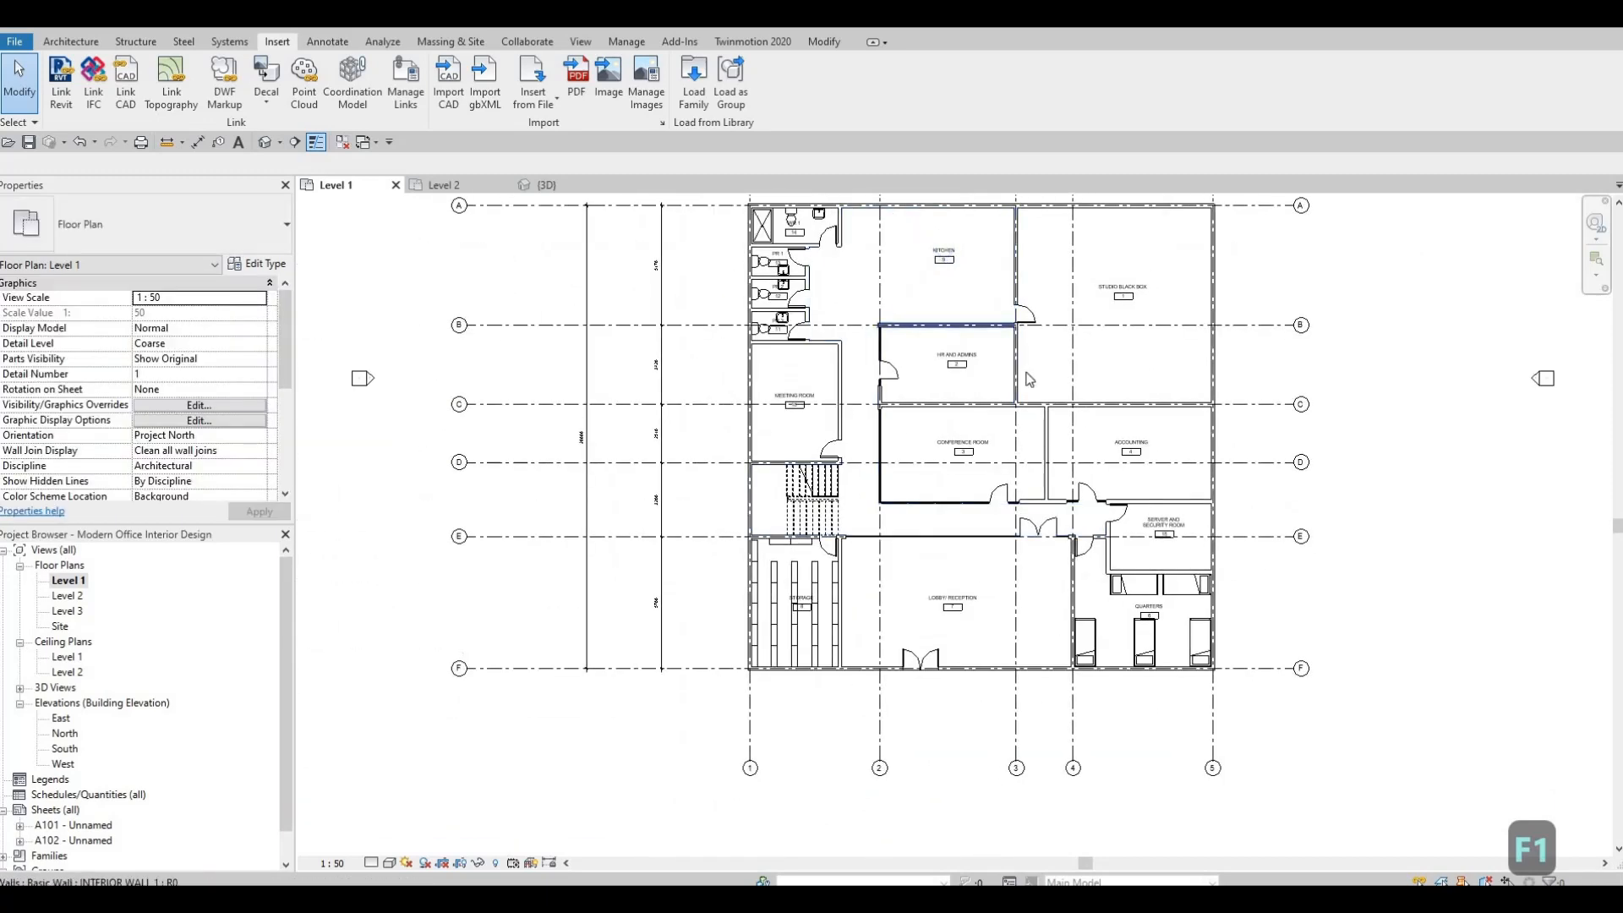
scroll(963, 406, "up", 2)
middle_click_drag(653, 332, 430, 346)
scroll(656, 377, "up", 2)
middle_click_drag(562, 395, 664, 425)
scroll(636, 390, "up", 2)
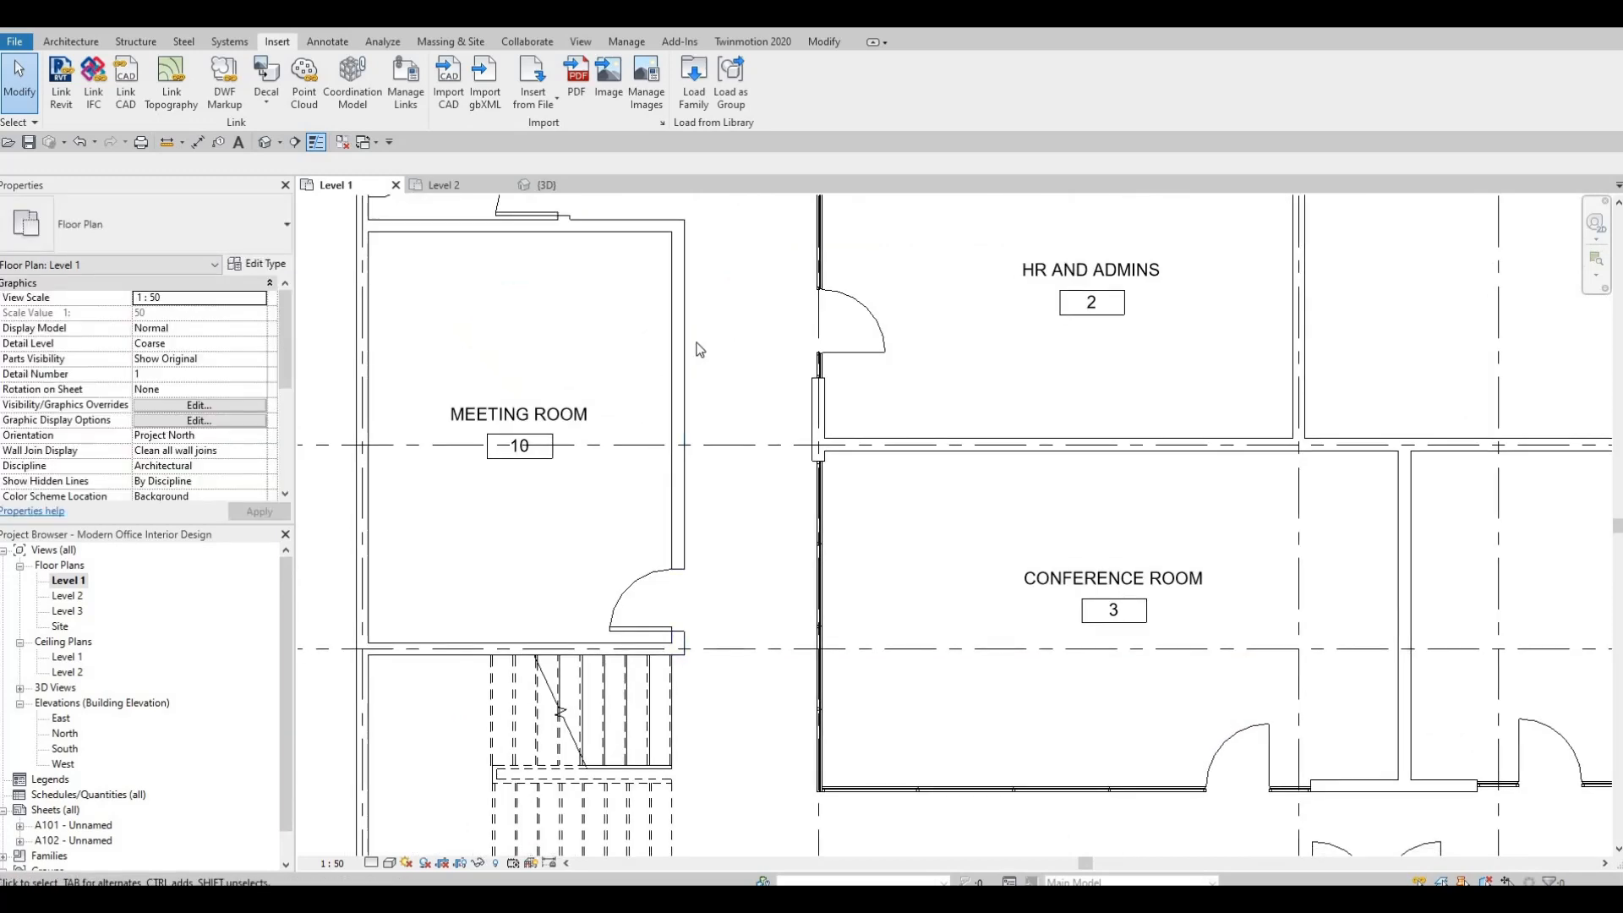
left_click(808, 508)
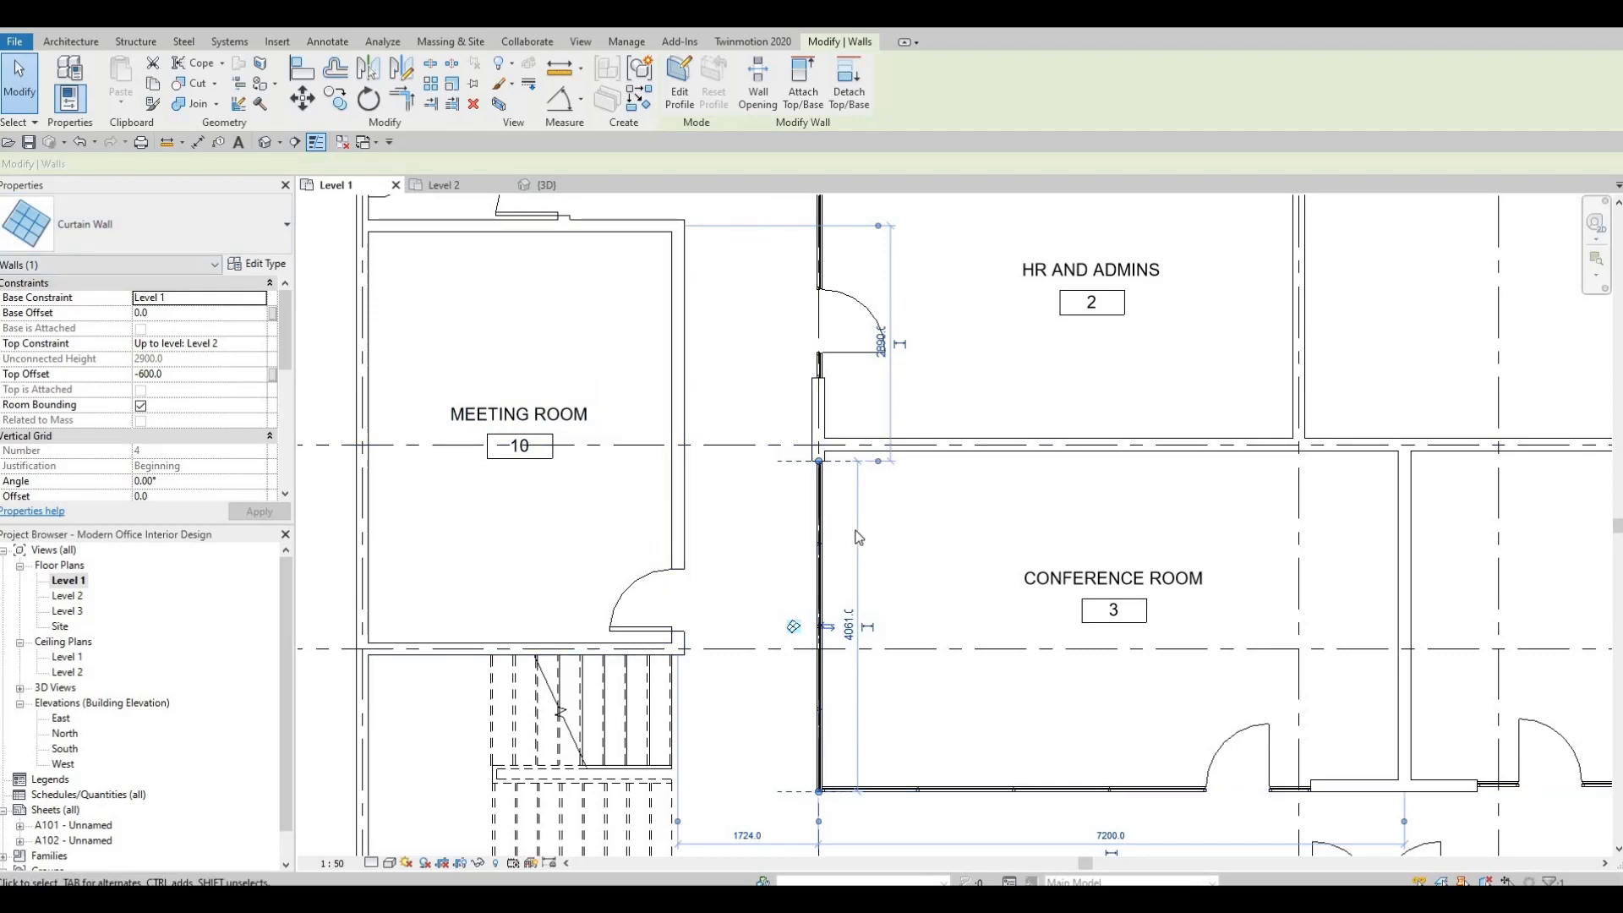
scroll(858, 538, "down", 1)
key("Escape")
key("Escape")
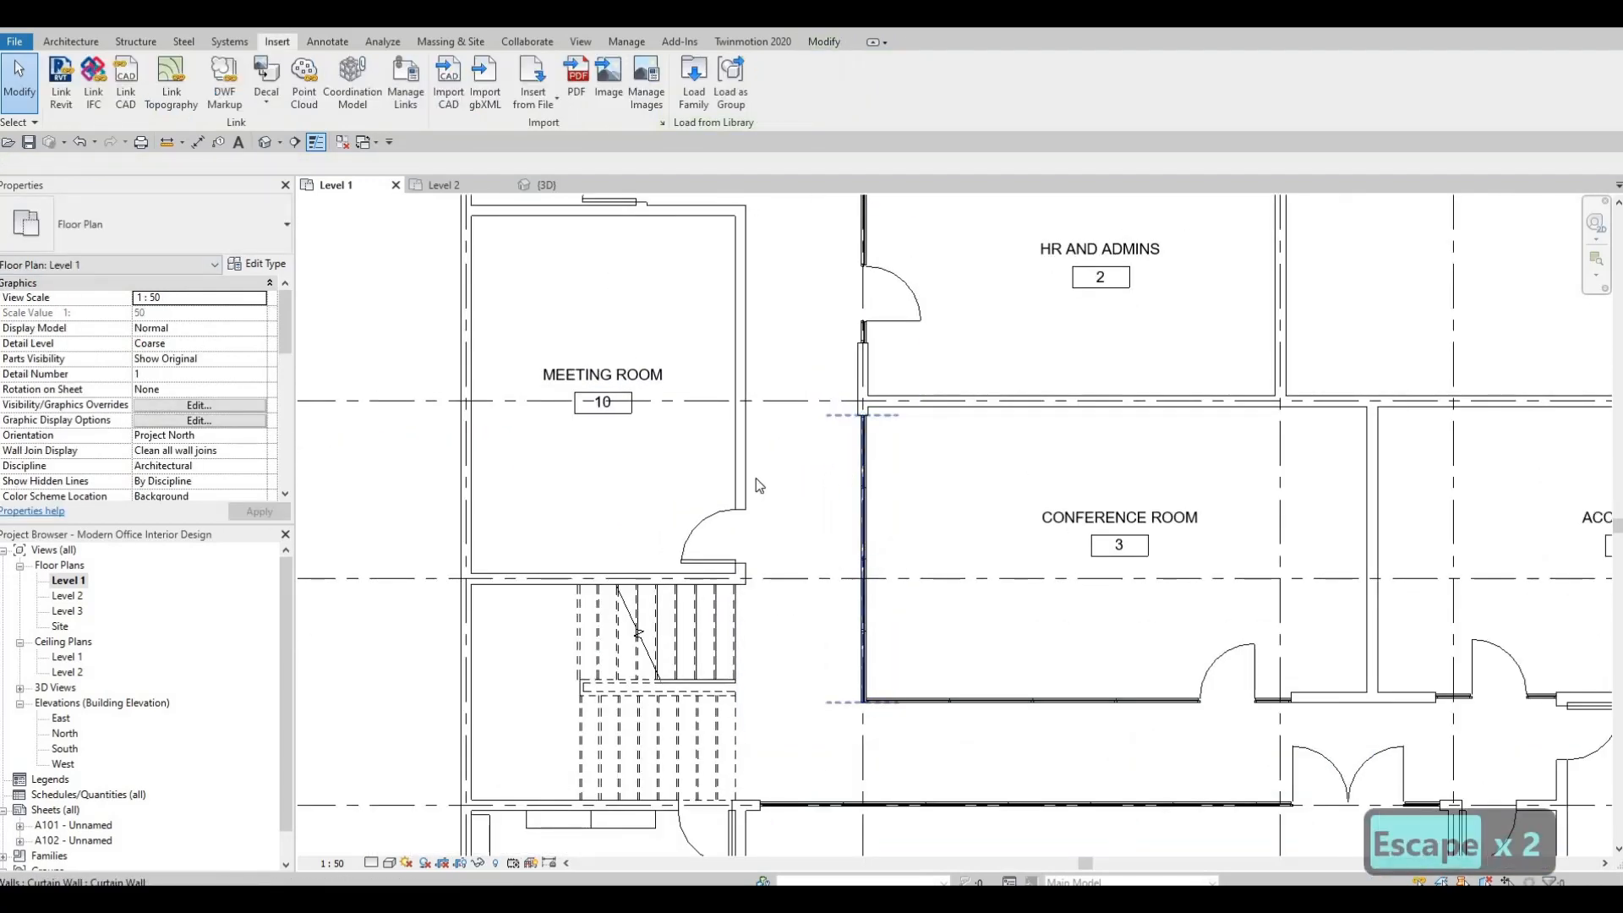
Draw a curtain wall like the Conference Room's inside the Meeting Room's corridor wall, about 3980 mm from the door to the far corner.
left_click(863, 452)
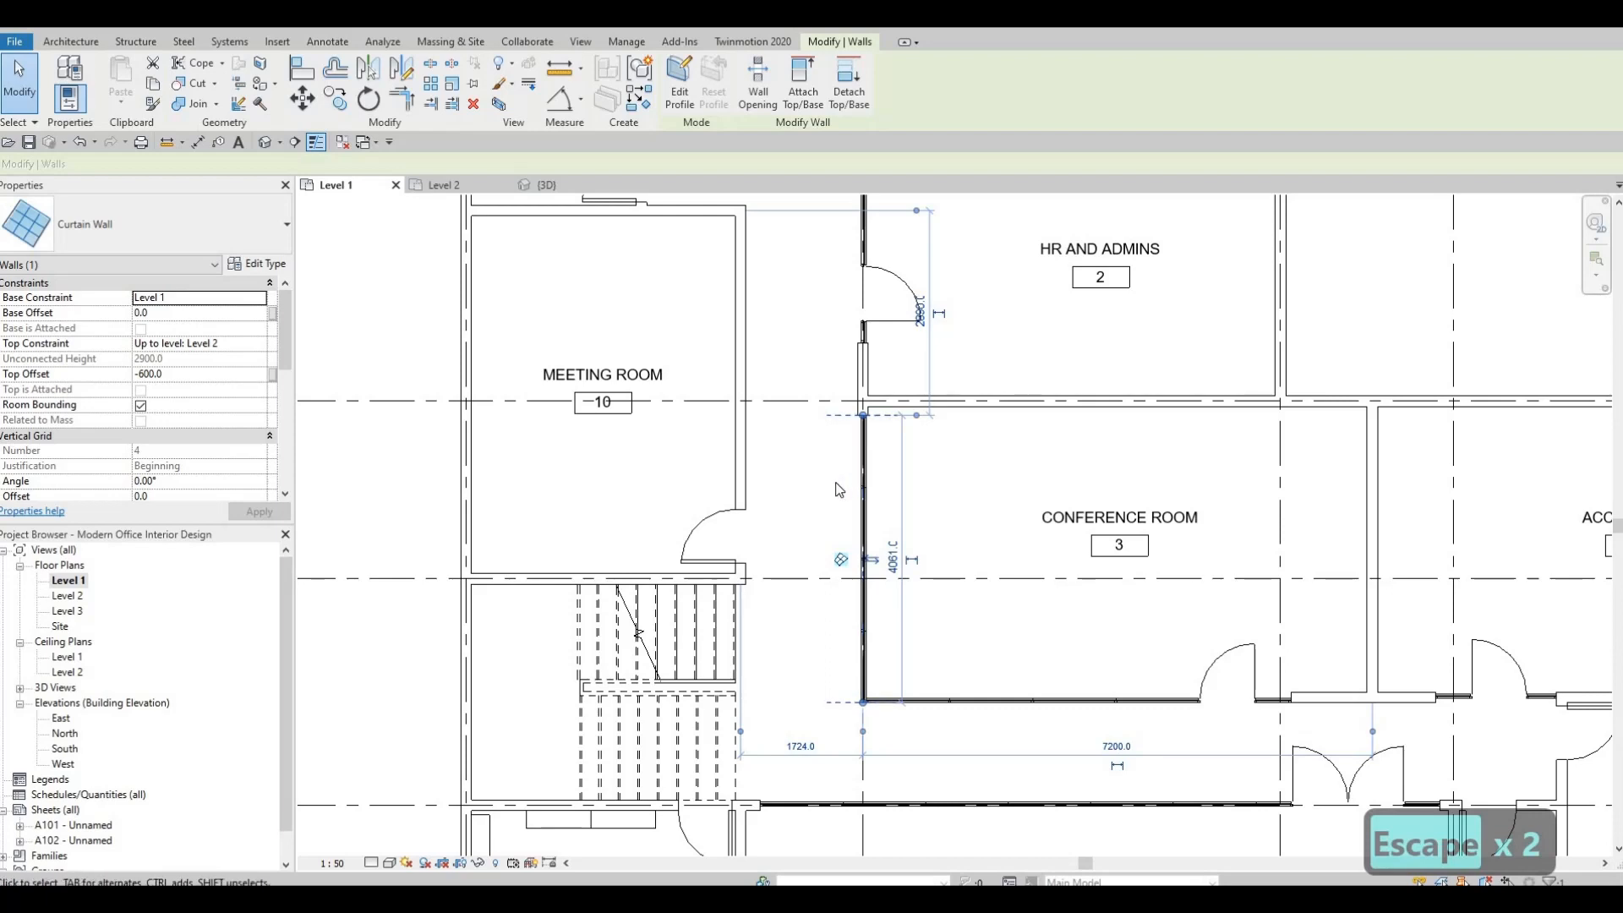
key("c")
scroll(695, 416, "up", 2)
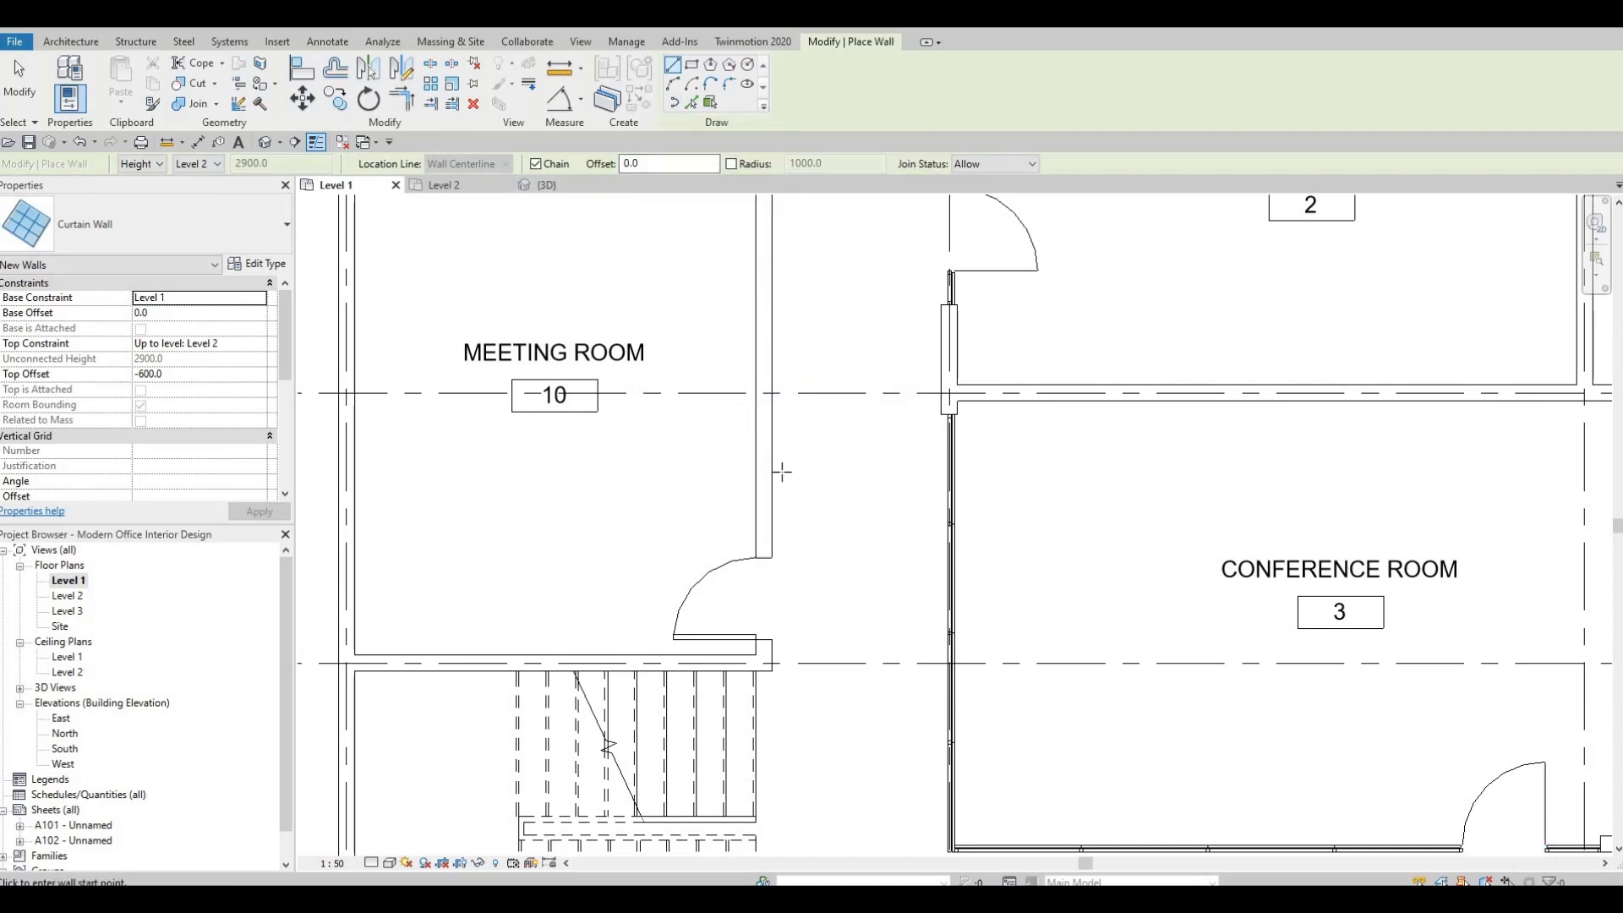
scroll(782, 471, "up", 2)
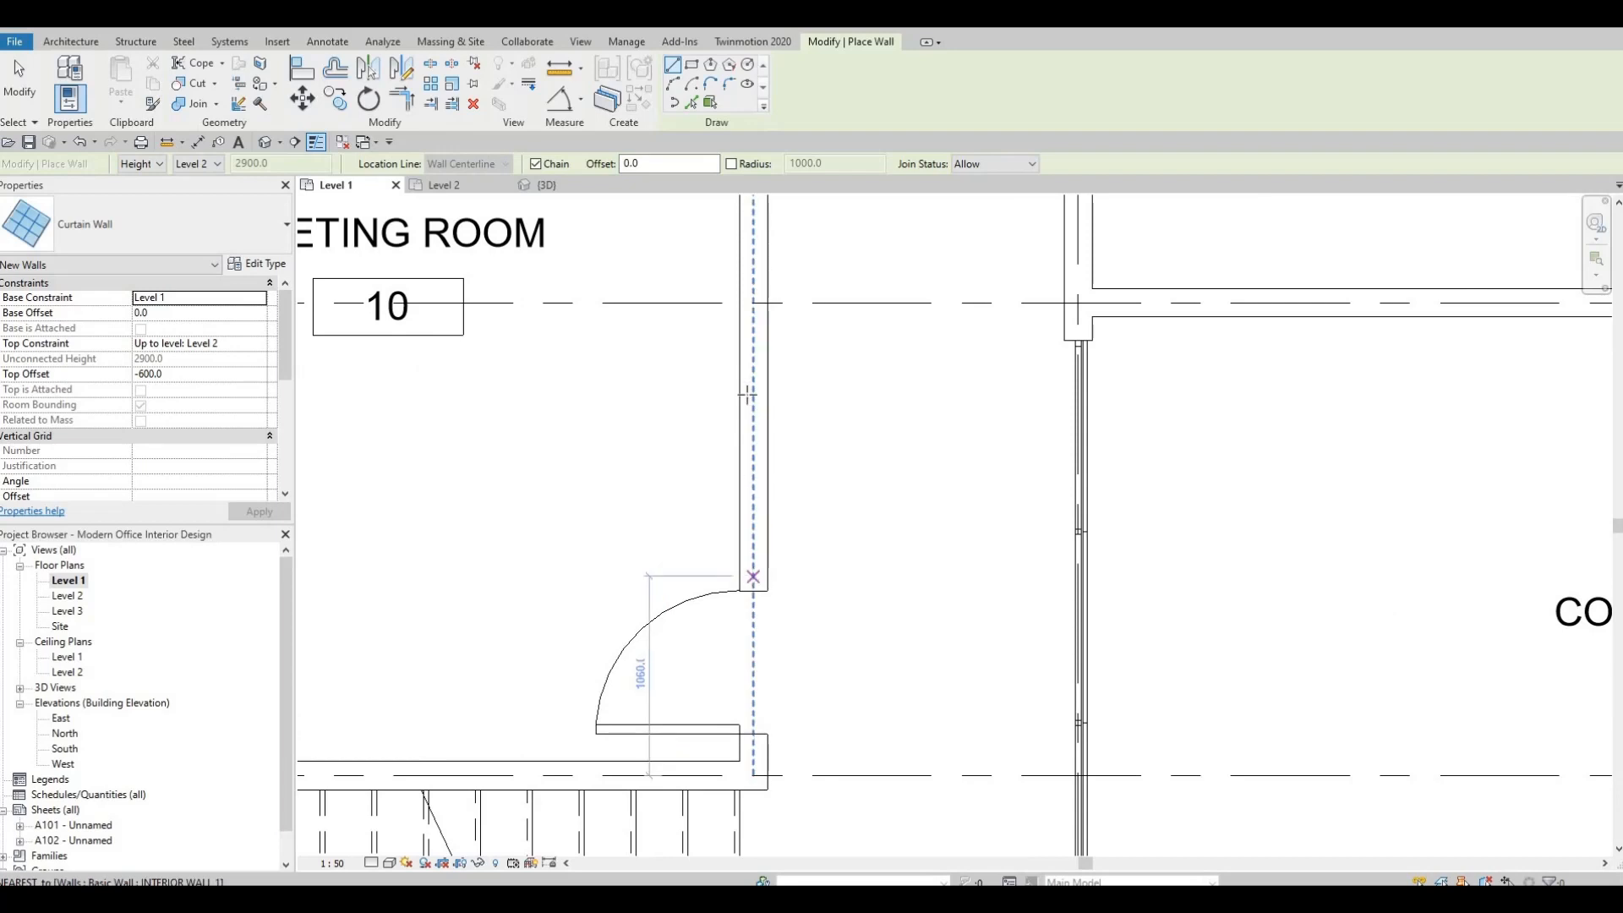
left_click(753, 577)
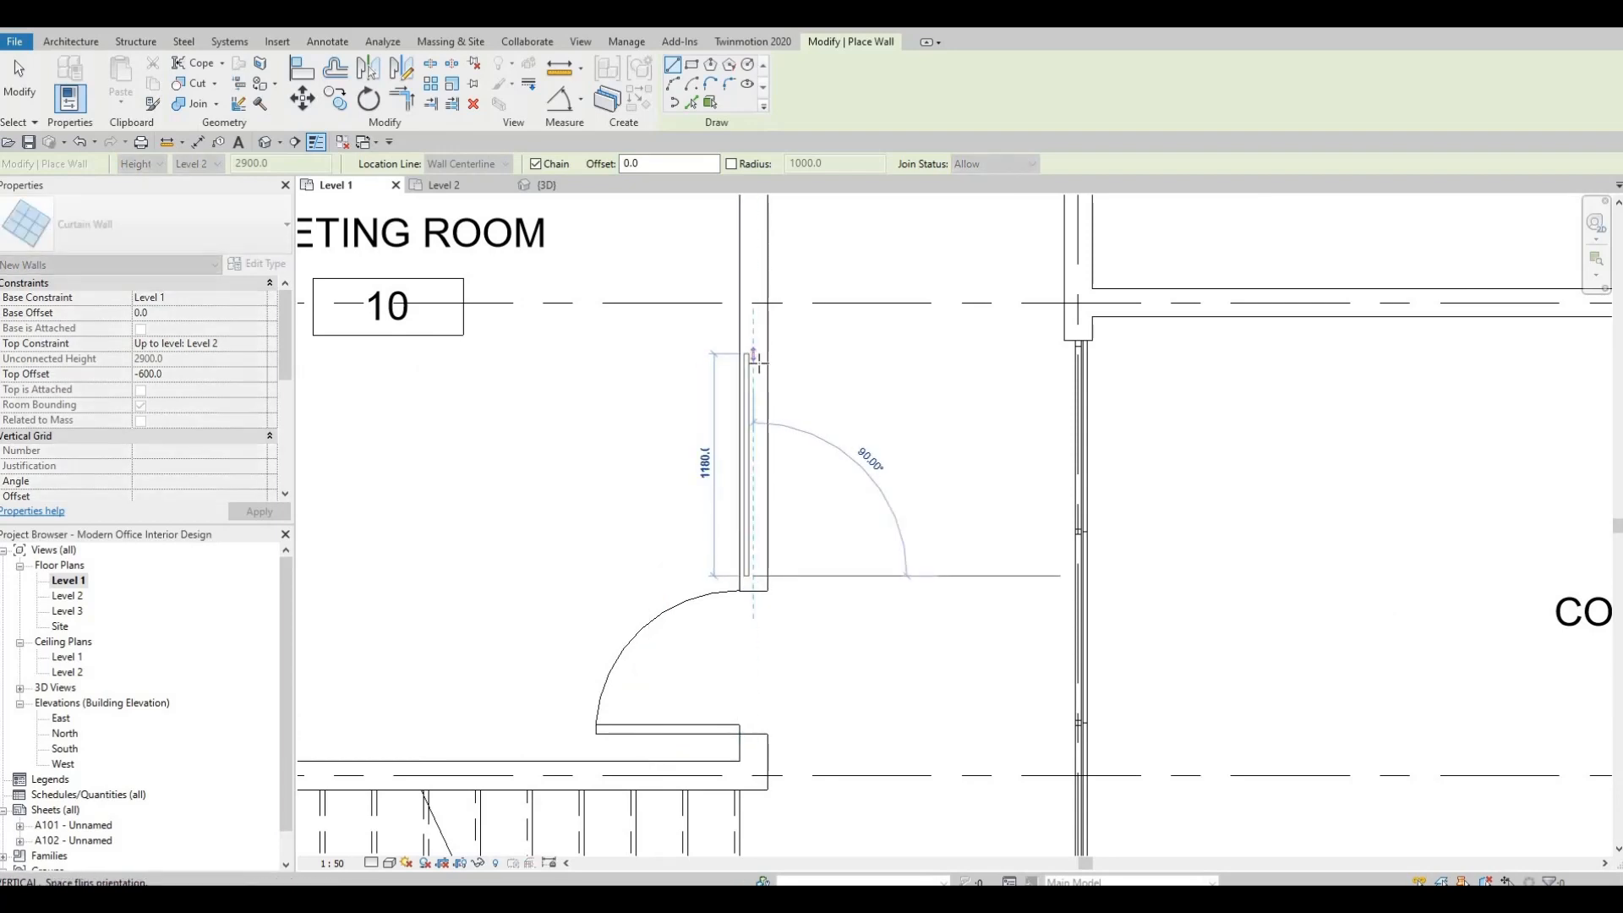
scroll(760, 365, "down", 1)
middle_click_drag(760, 365, 710, 437)
scroll(764, 507, "down", 1)
left_click(742, 348)
scroll(741, 348, "up", 1)
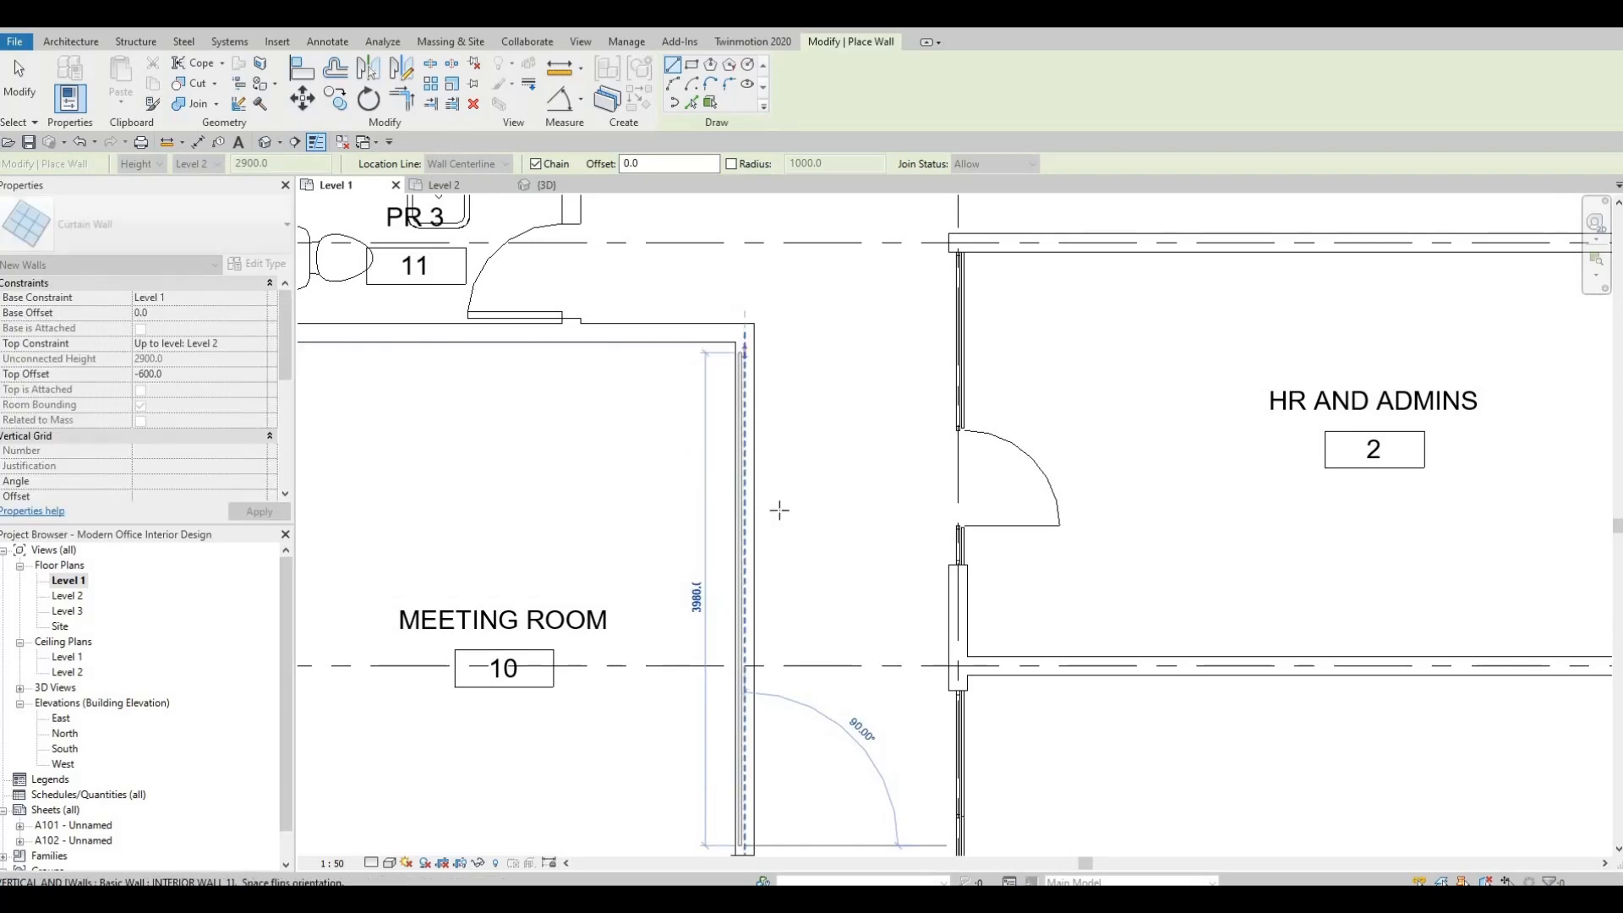
key("Escape")
key("Escape")
key("Escape")
key("Escape")
Delete the Meeting Room door and extend the new curtain wall's end to the corner beside the stairs.
scroll(812, 462, "down", 2)
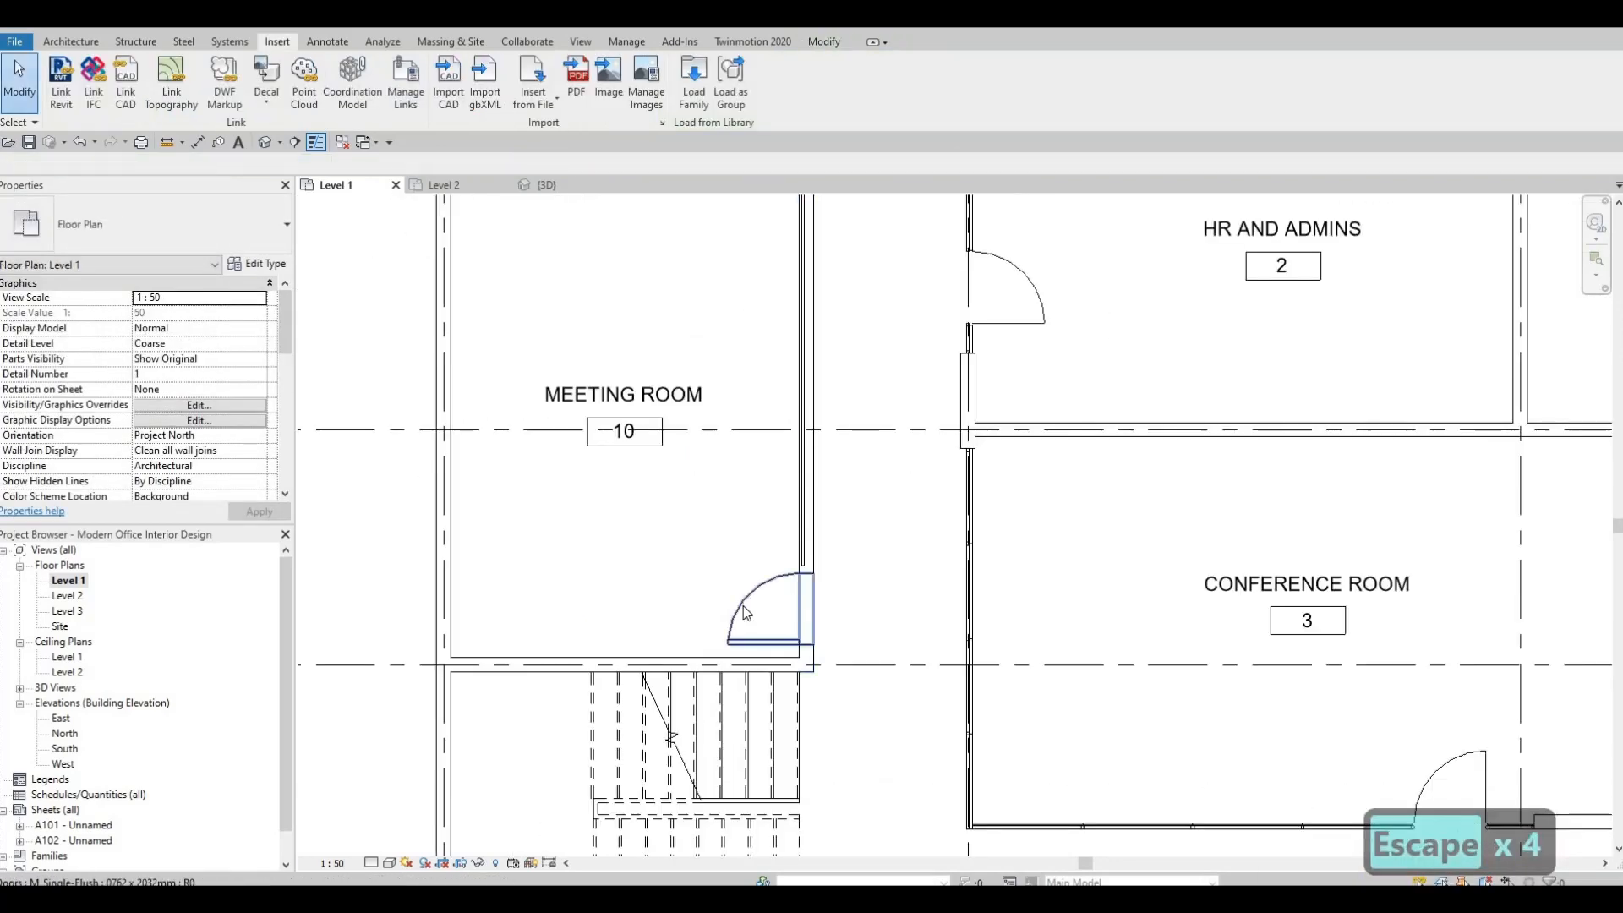
left_click(745, 610)
key("Delete")
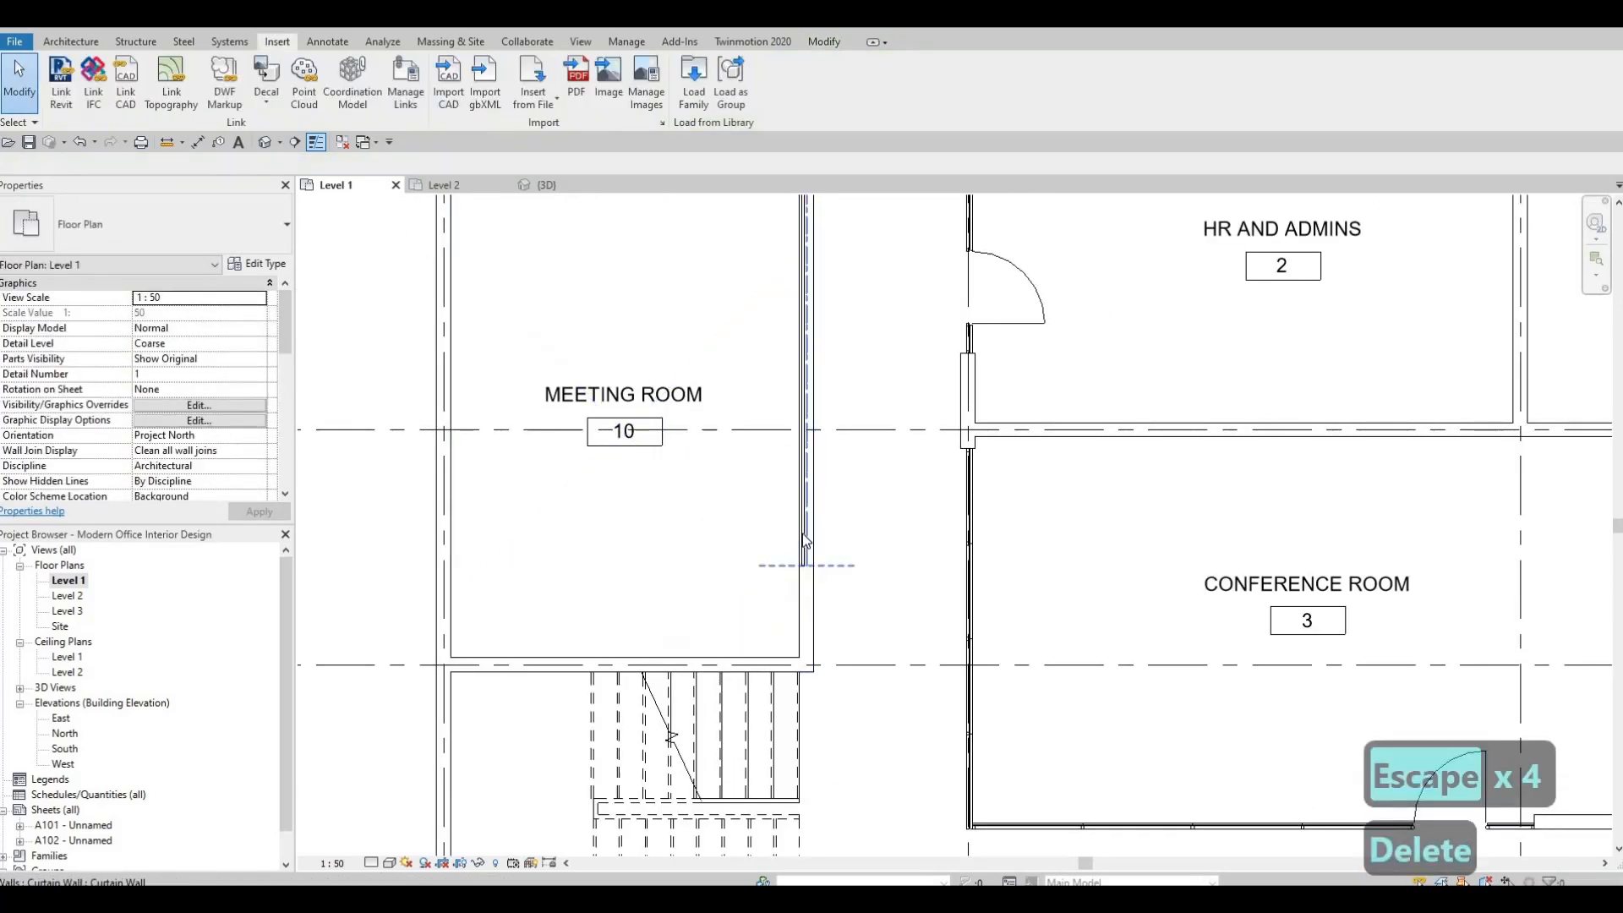
left_click(804, 571)
left_click_drag(804, 564, 806, 653)
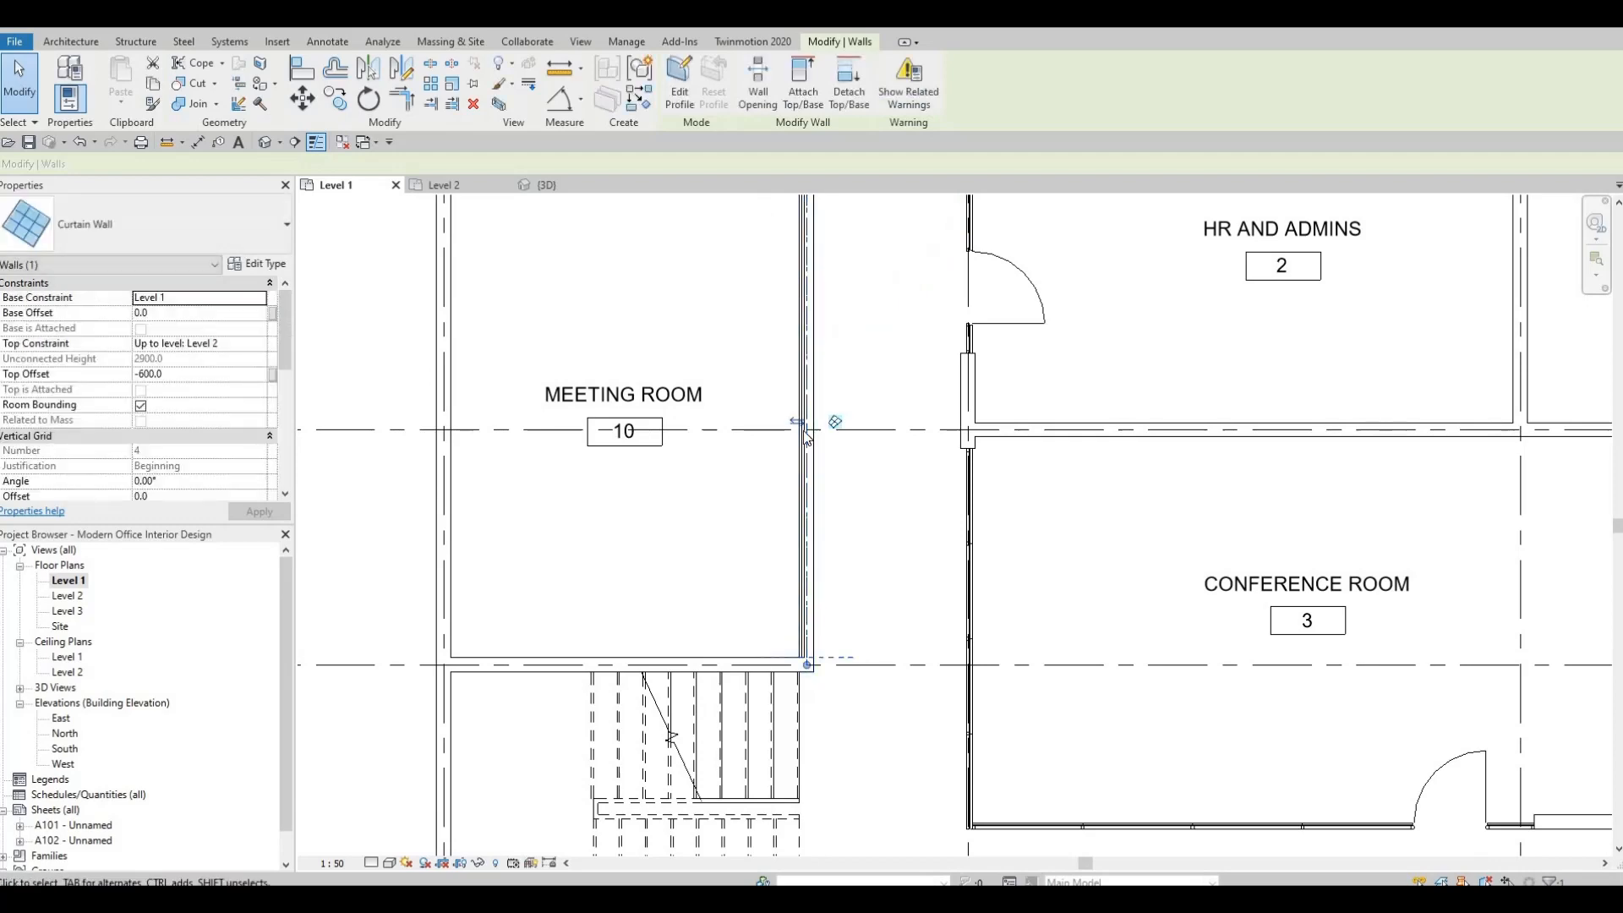
key("Escape")
Check the Meeting Room curtain wall at its far corner near PR 3.
middle_click_drag(830, 308, 803, 547)
scroll(799, 545, "down", 1)
scroll(753, 534, "up", 2)
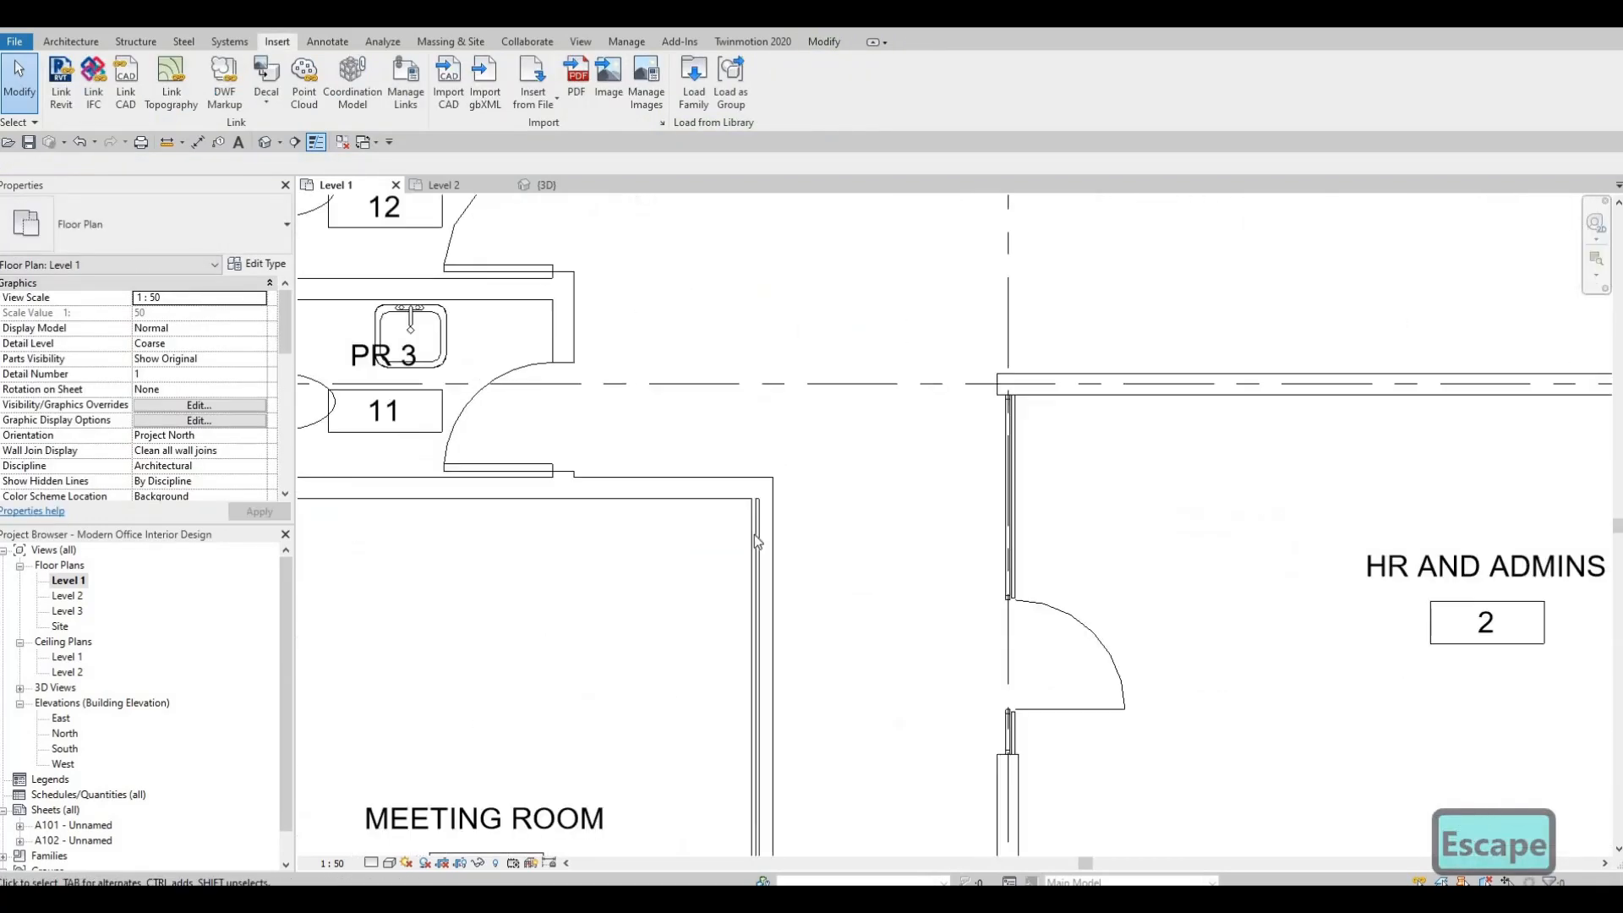
left_click(759, 541)
key("Escape")
middle_click_drag(640, 468, 665, 273)
scroll(816, 393, "down", 2)
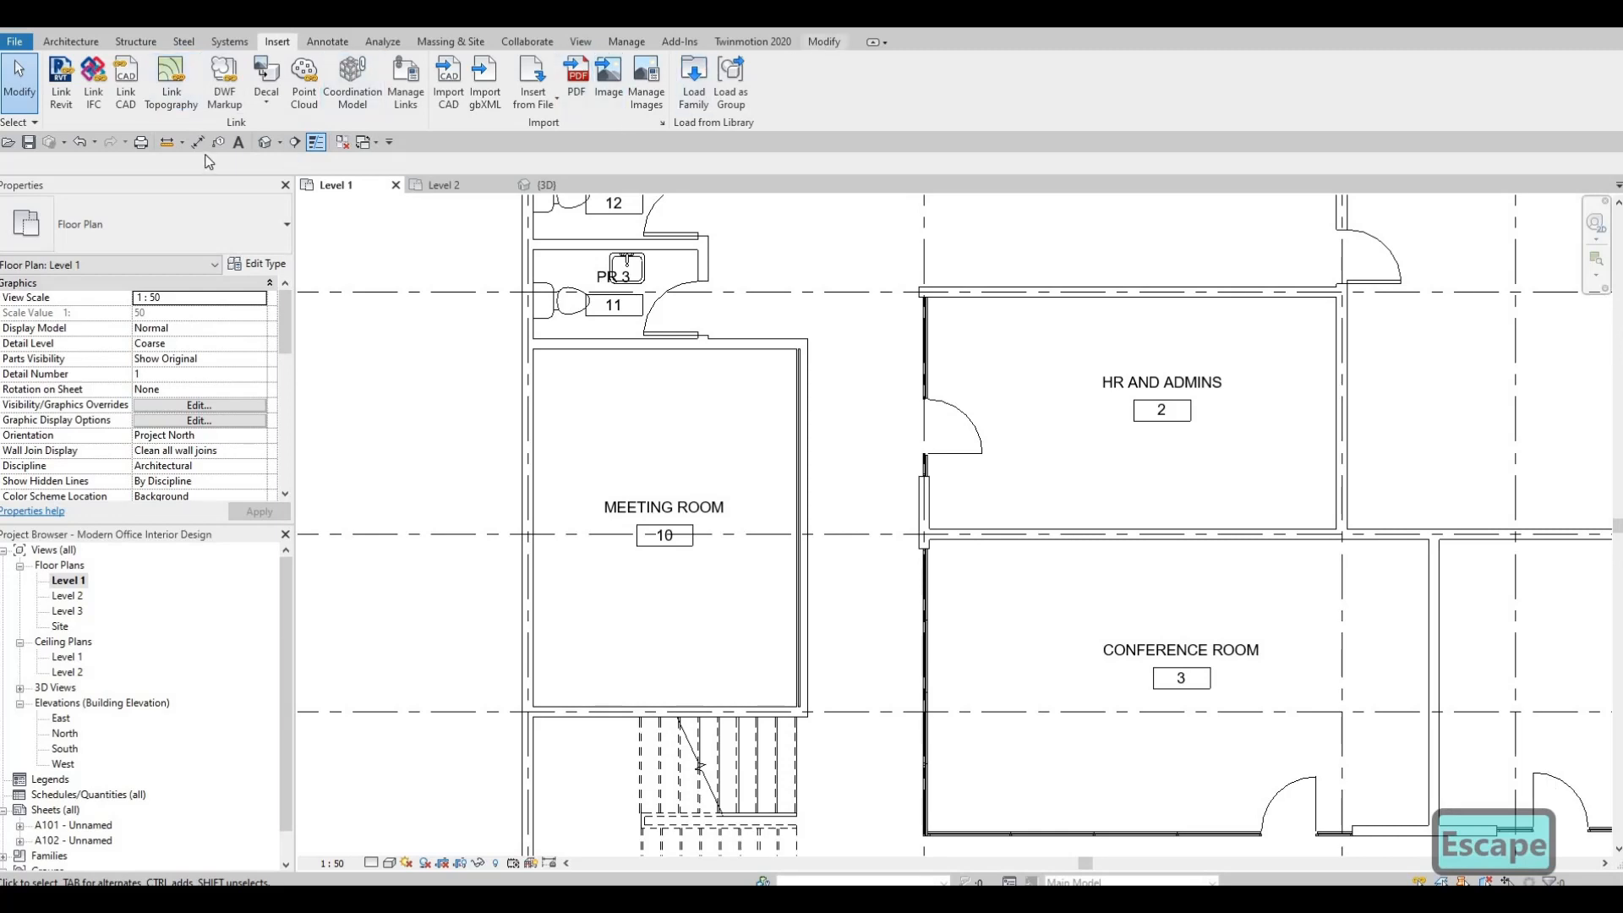
Try to cut the Meeting Room's corridor wall with the embedded curtain wall.
left_click(803, 404)
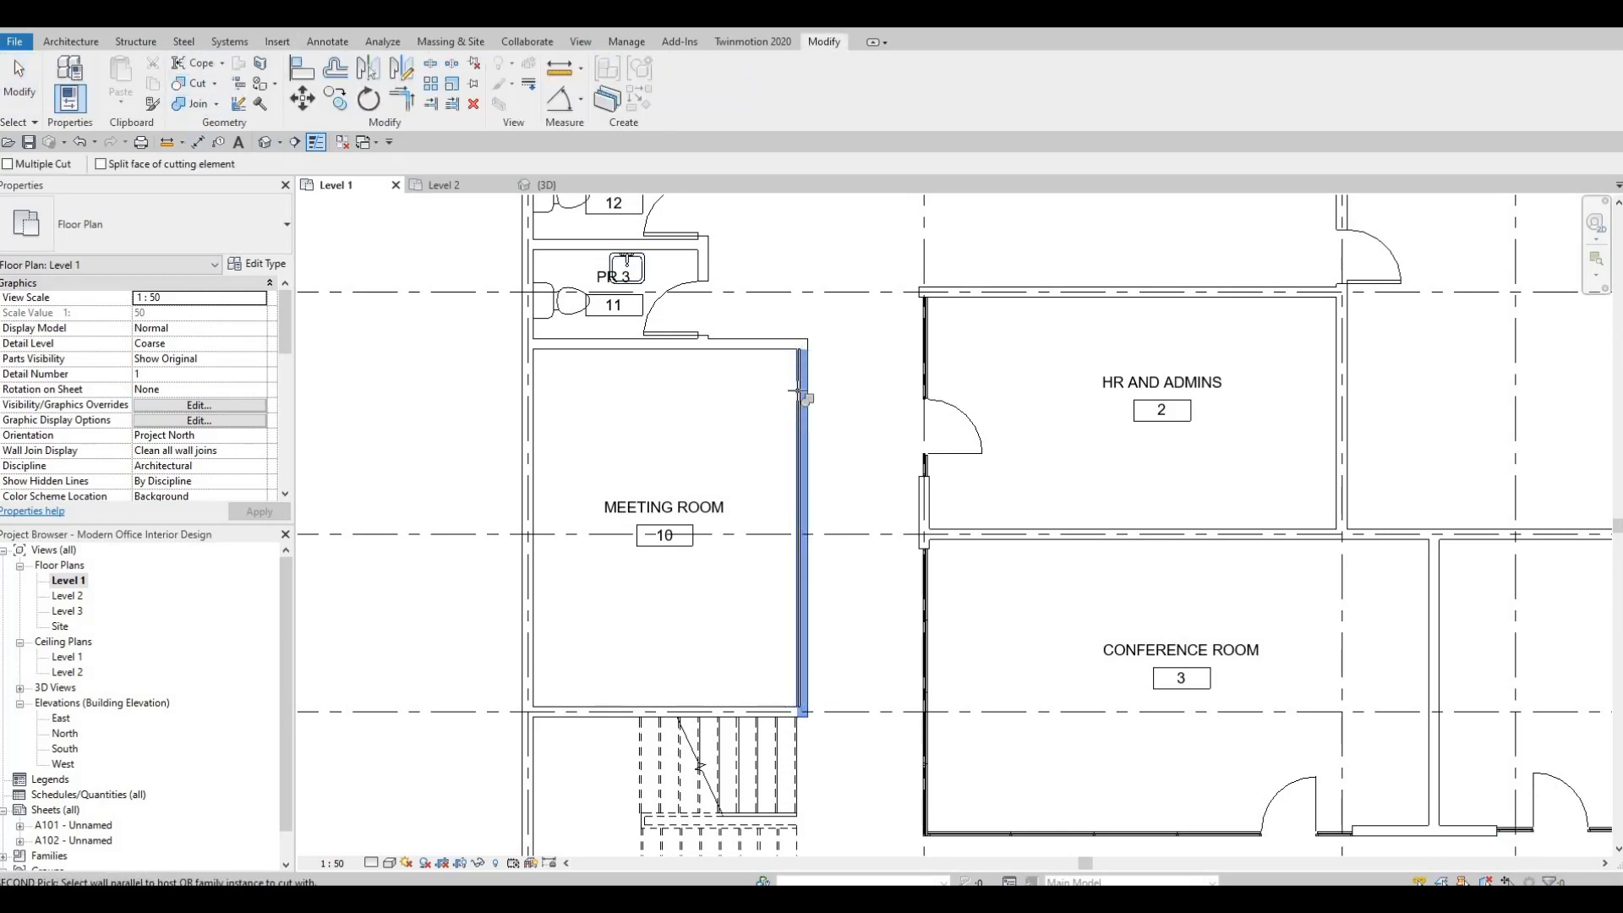
key("Escape")
key("Escape")
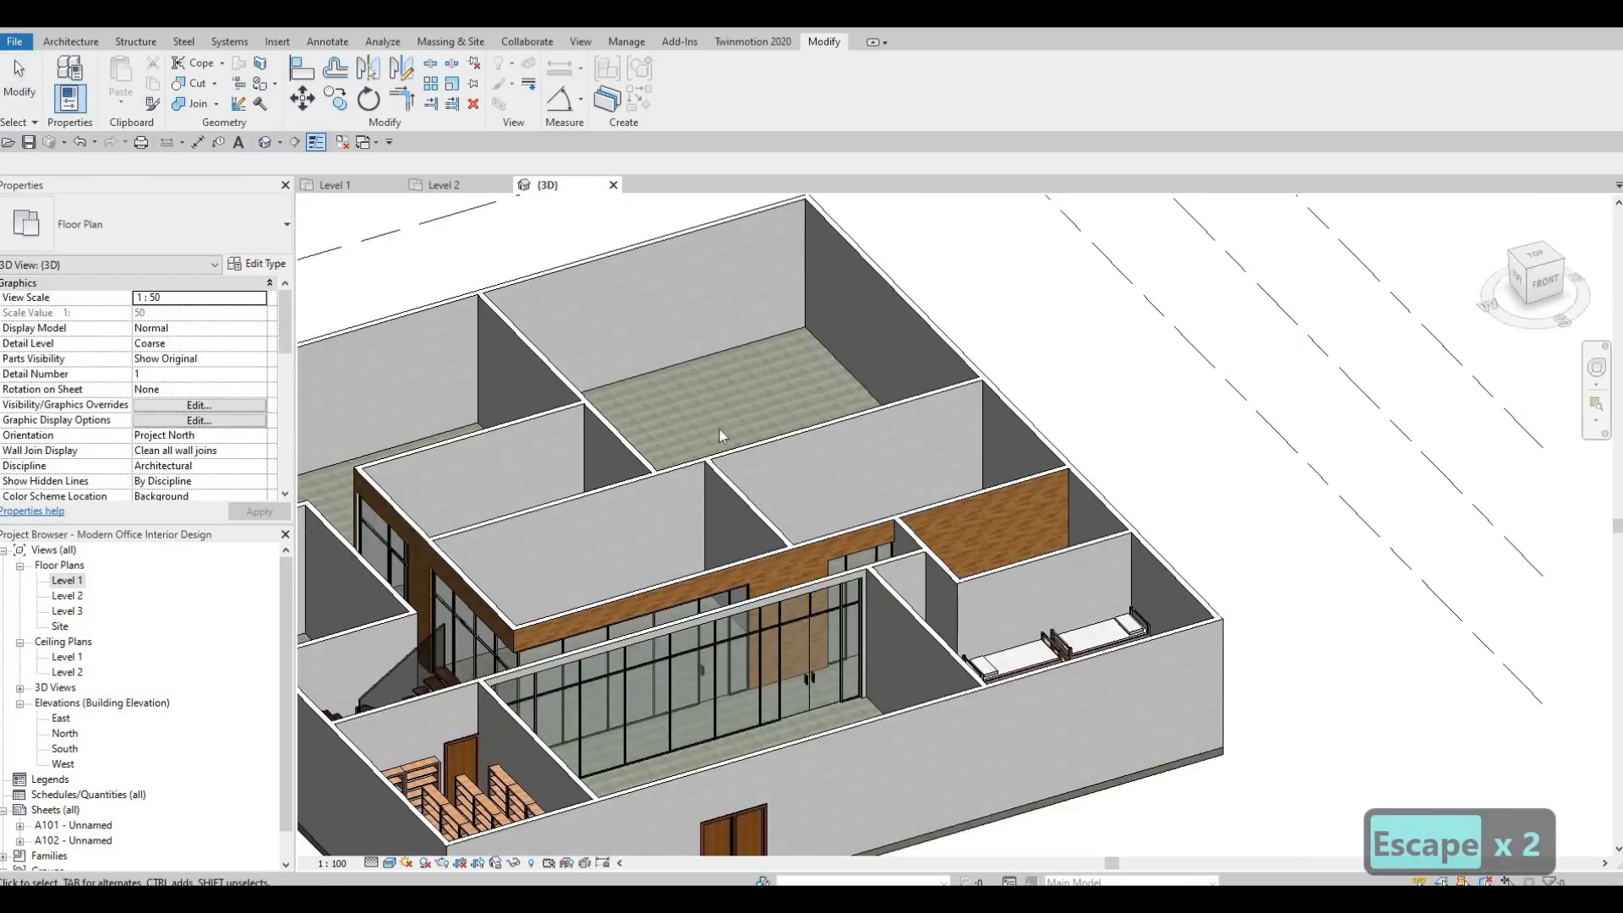
Cut the Meeting Room's corridor wall with the embedded curtain wall in the 3D view.
middle_click_drag(718, 430, 816, 345)
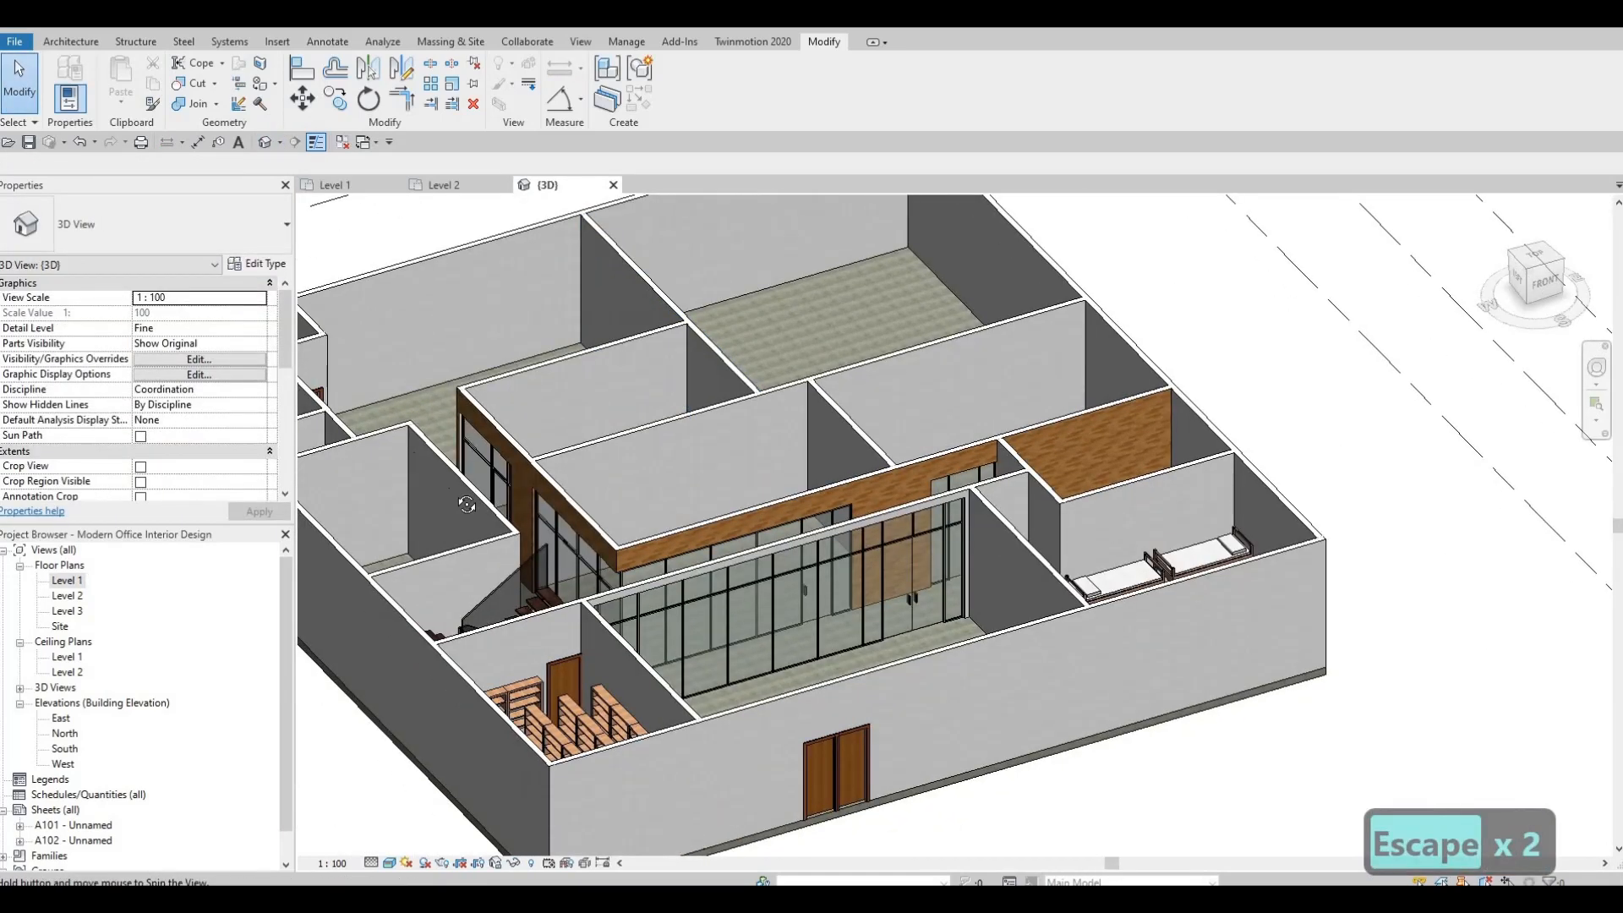
middle_click_drag(718, 457, 468, 382, "shift")
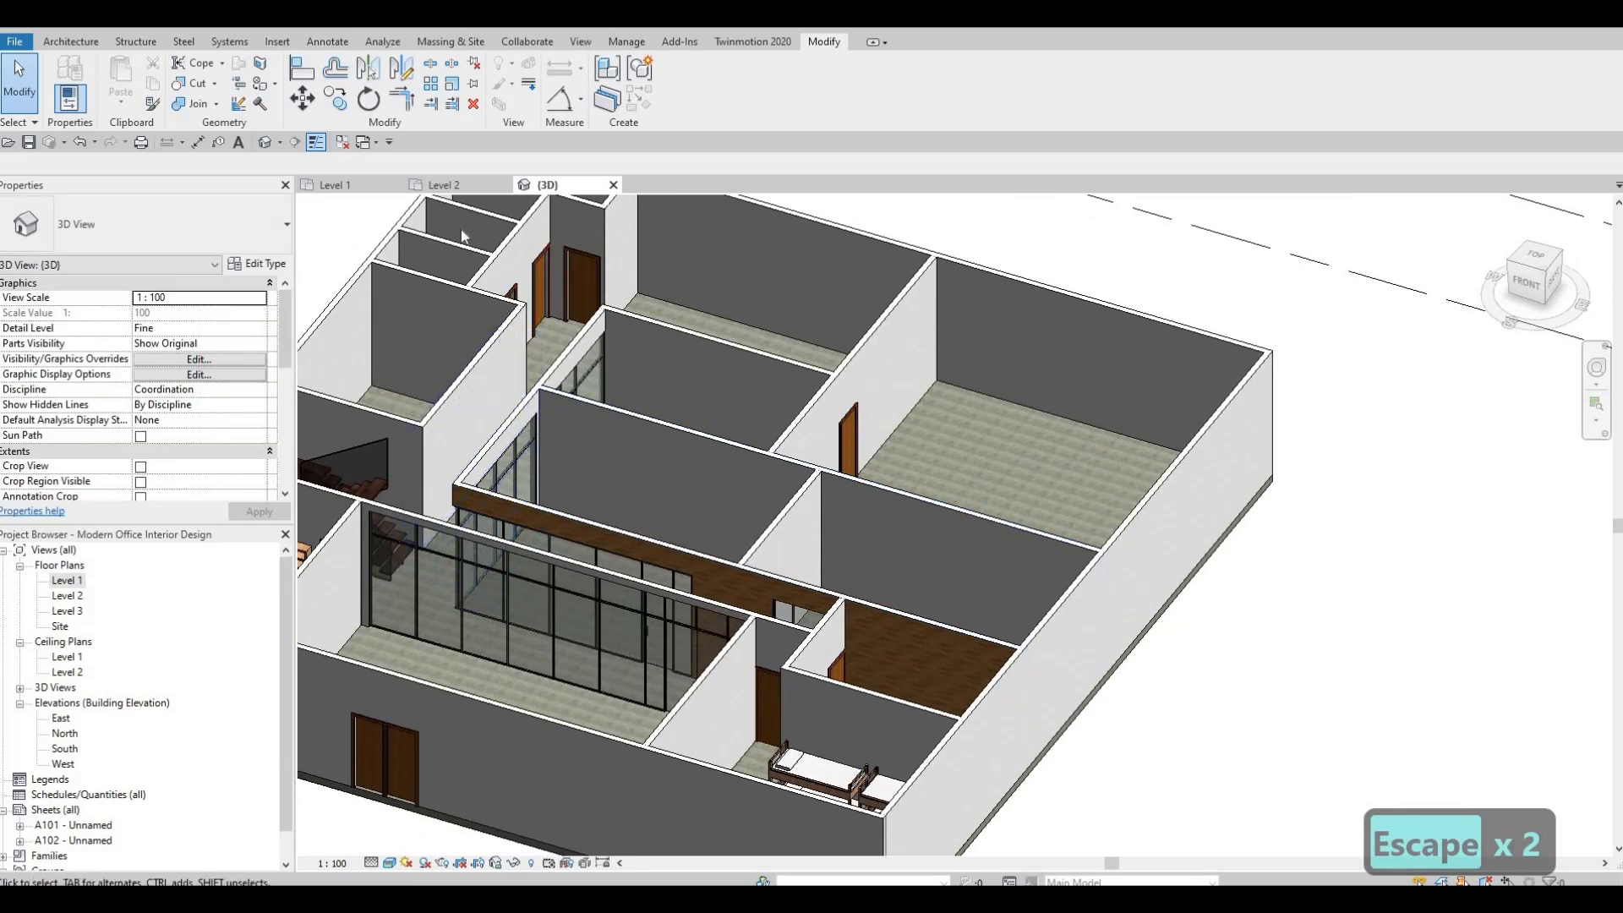
left_click(490, 385)
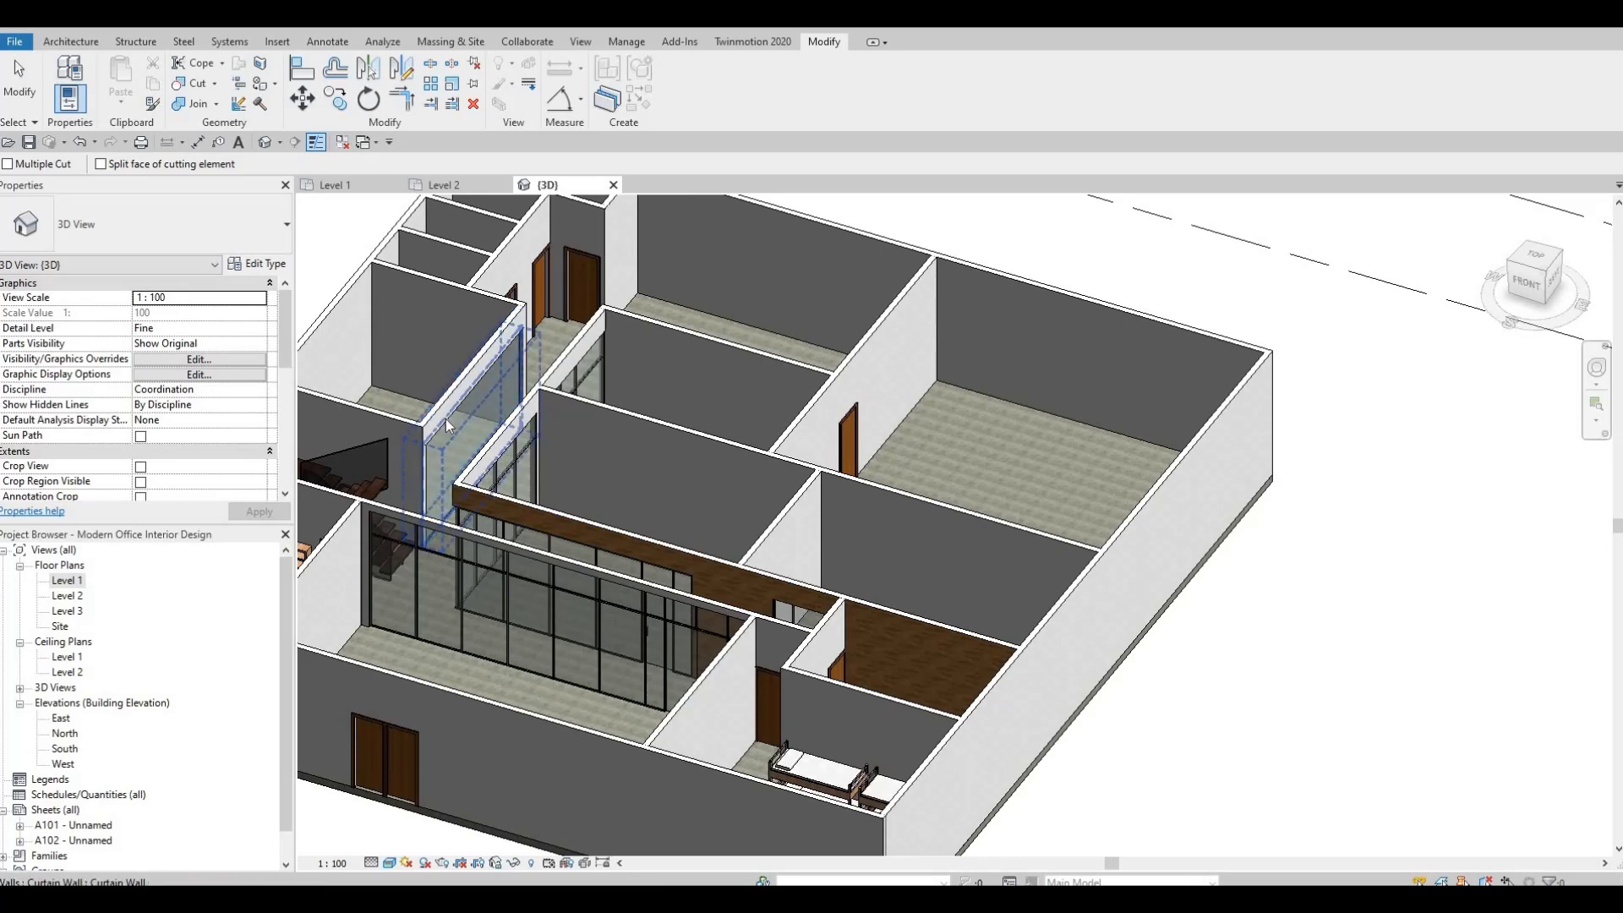
key("Escape")
middle_click_drag(754, 404, 725, 517, "shift")
key("Escape")
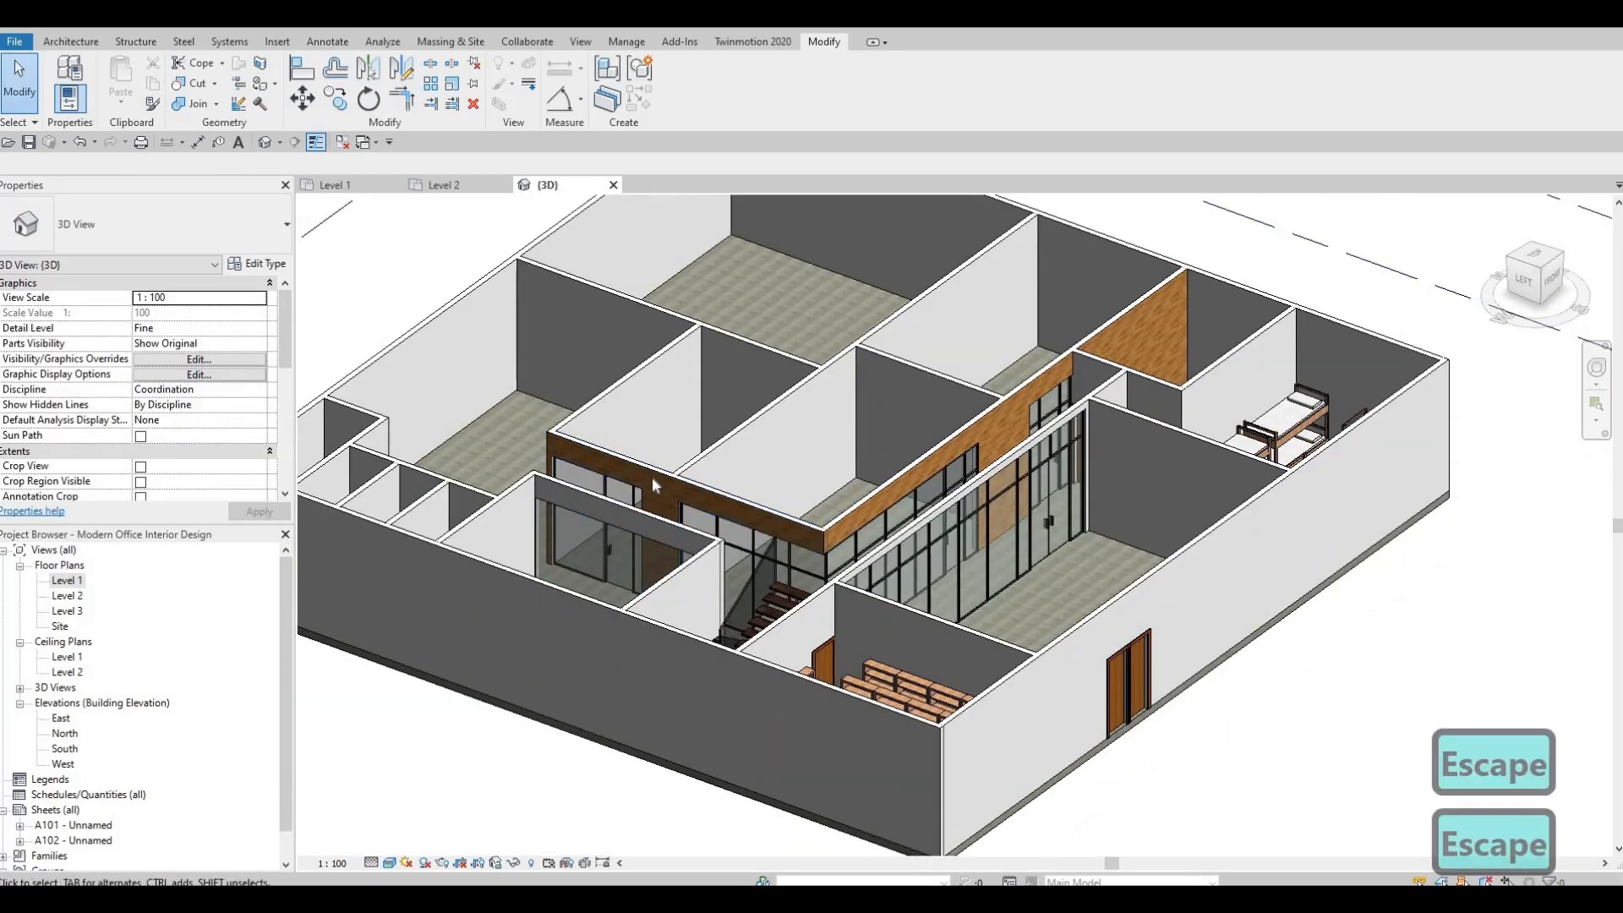
Paint the corridor face of the Meeting Room wall around the curtain wall with Oak Flooring.
scroll(676, 507, "up", 2)
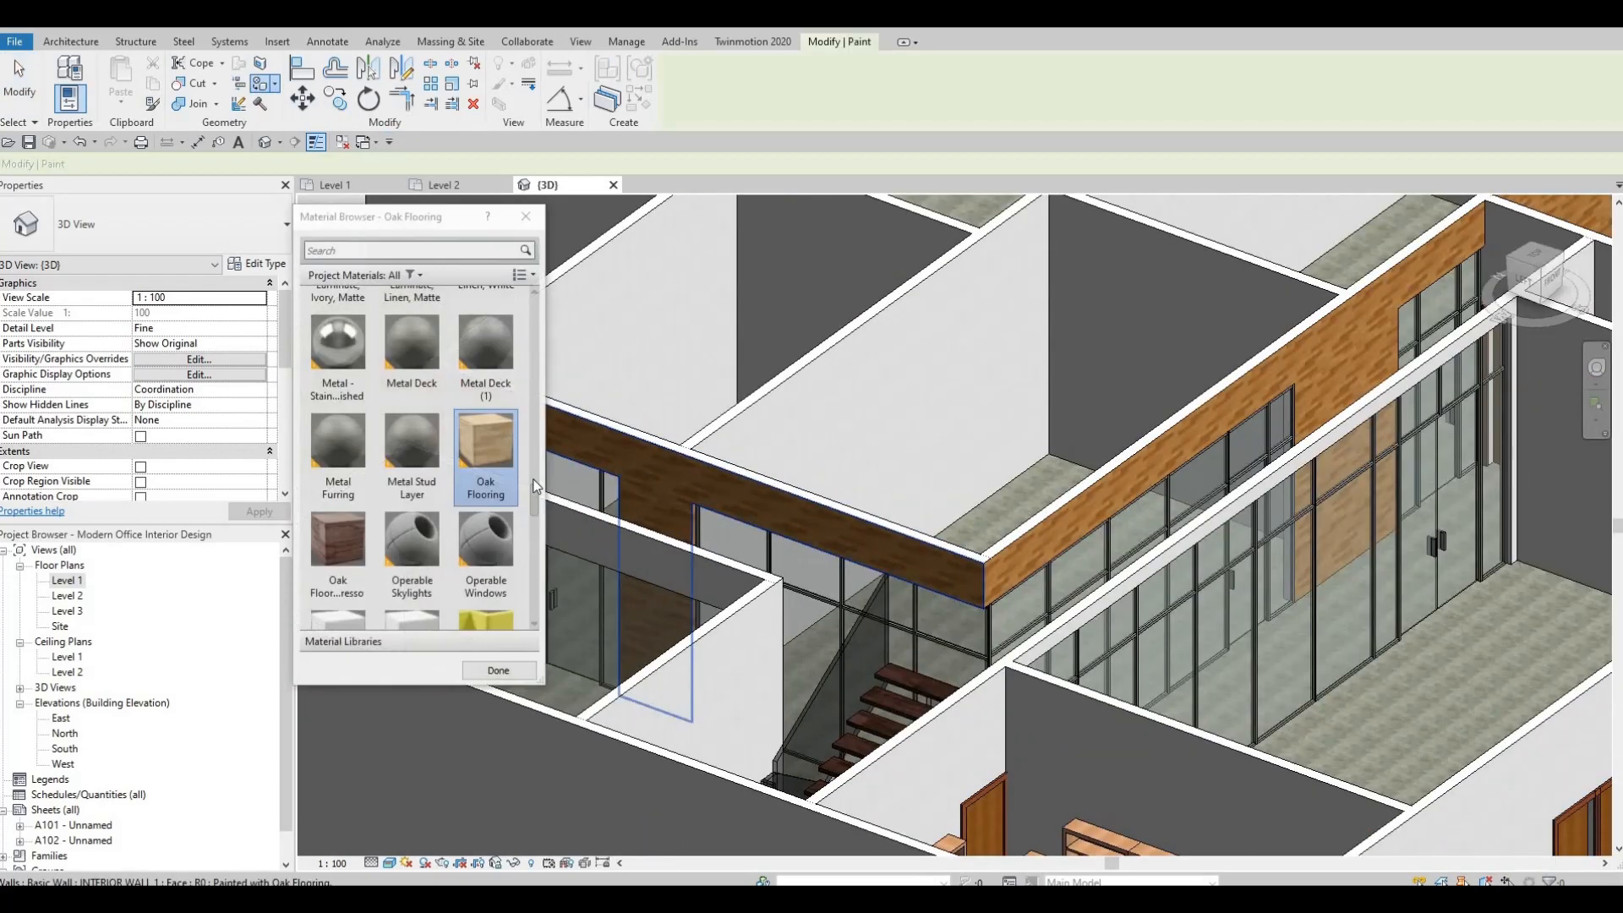
middle_click_drag(638, 518, 761, 417, "shift")
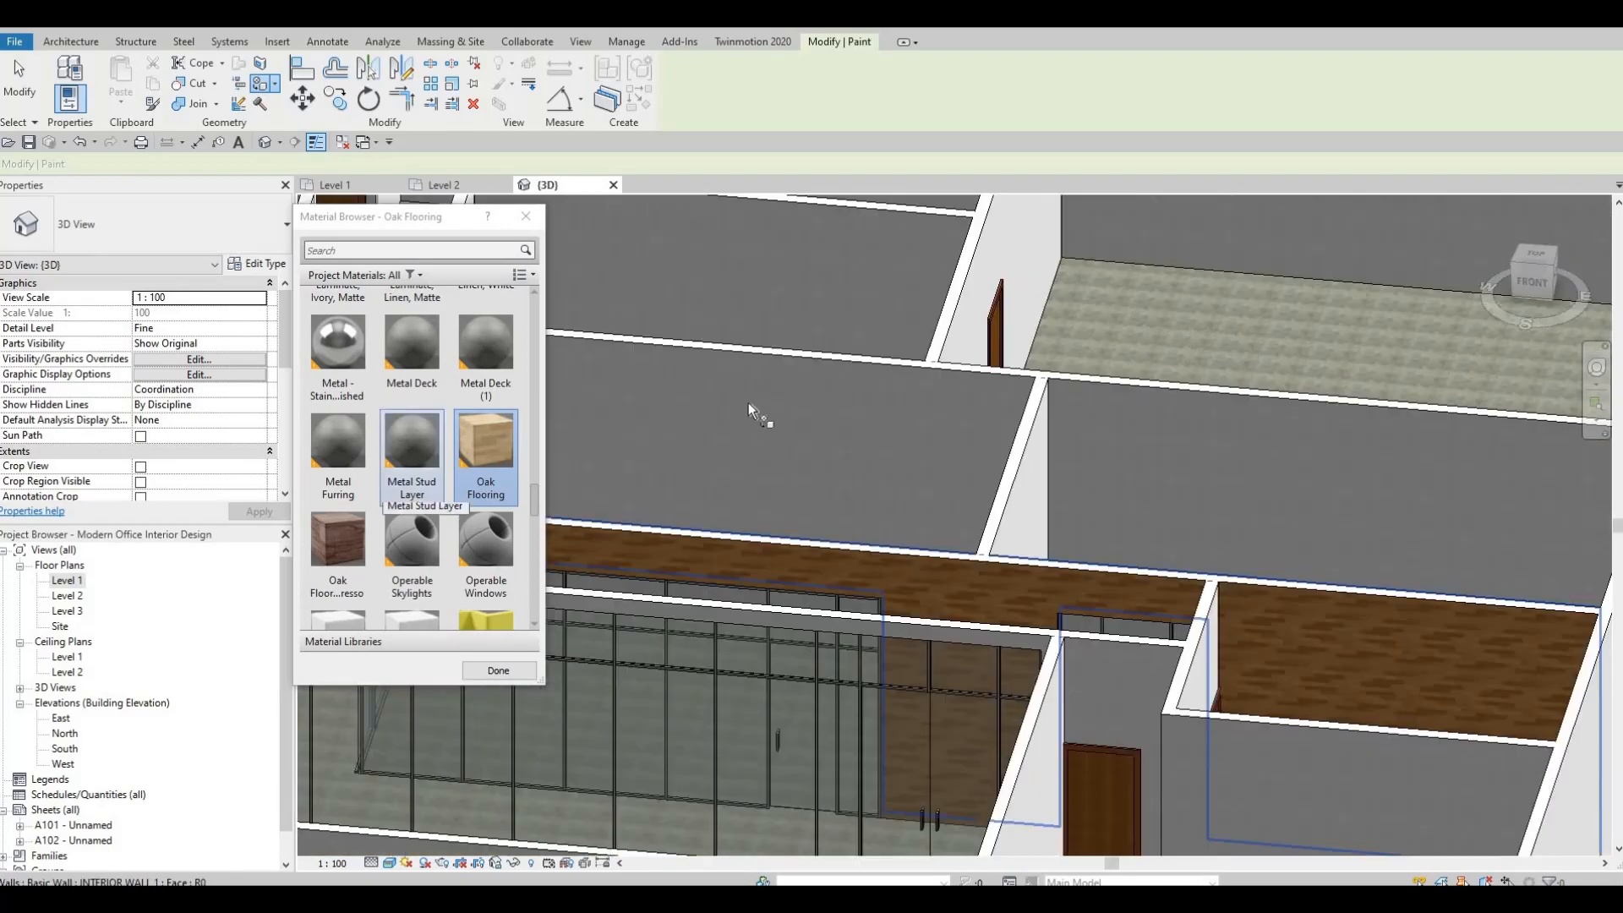
middle_click_drag(1176, 323, 1109, 262, "shift")
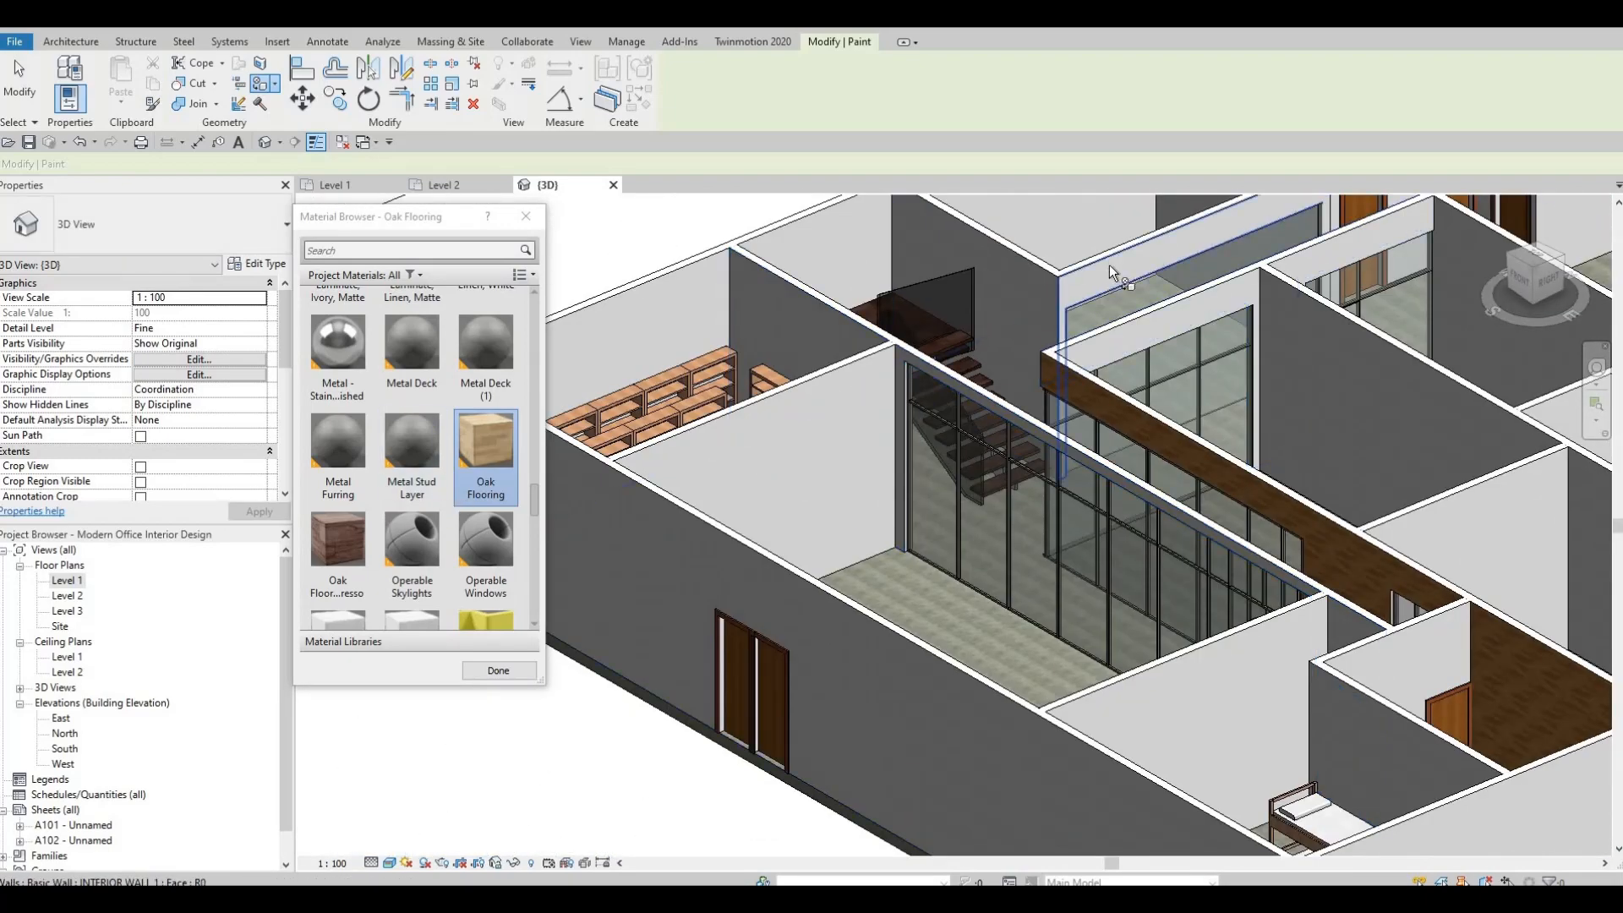
middle_click_drag(1041, 403, 986, 328, "shift")
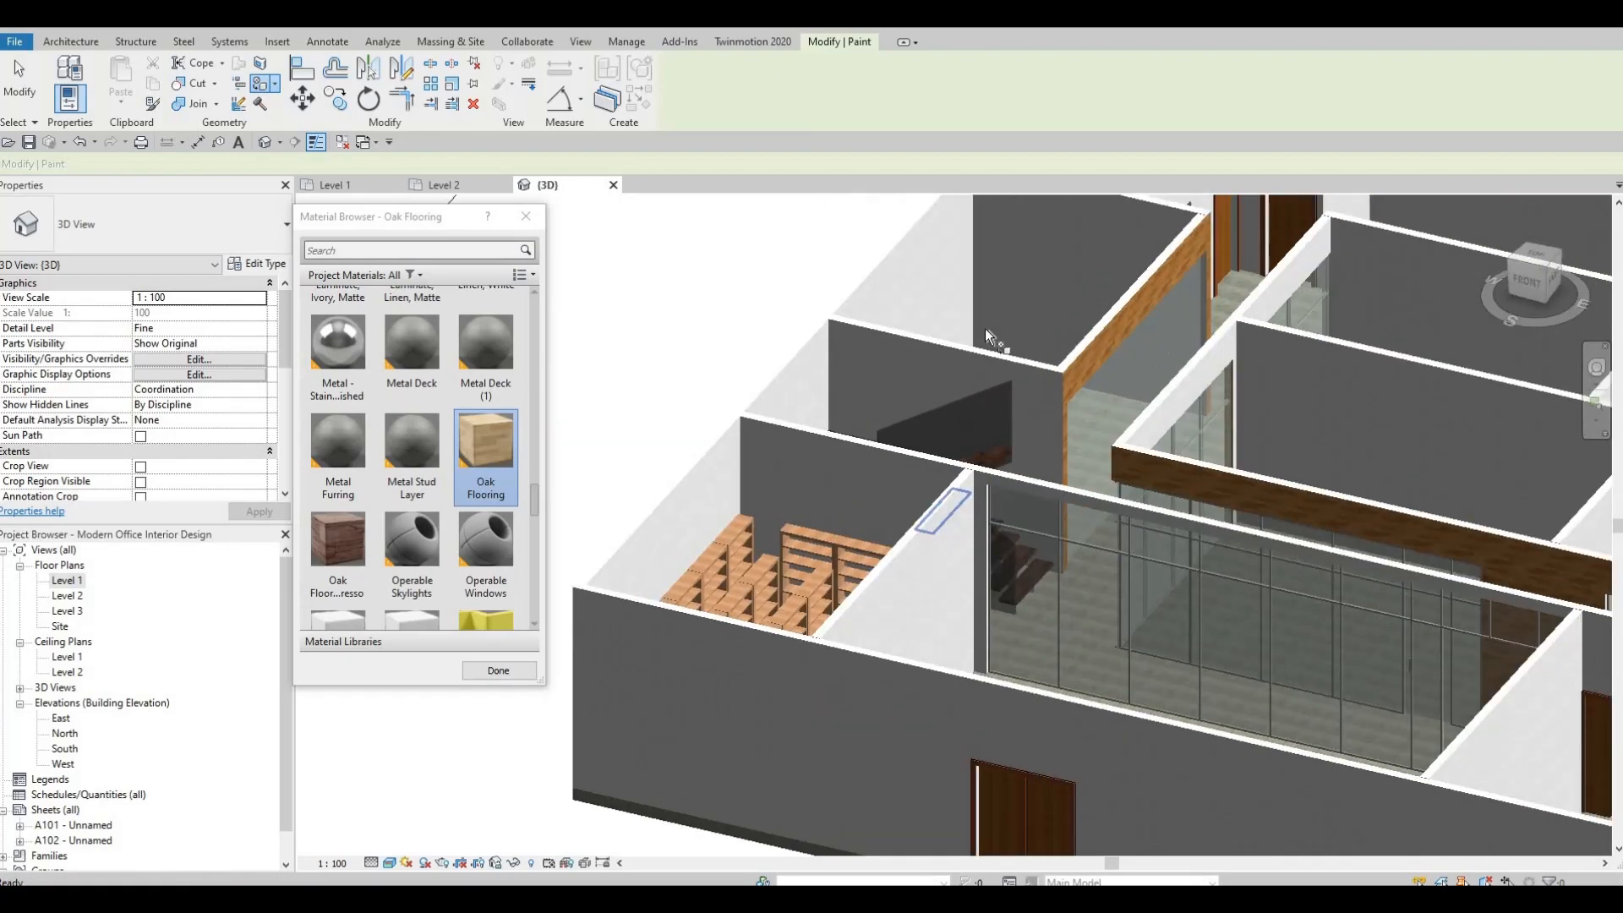
scroll(1004, 313, "up", 4)
scroll(1005, 313, "up", 2)
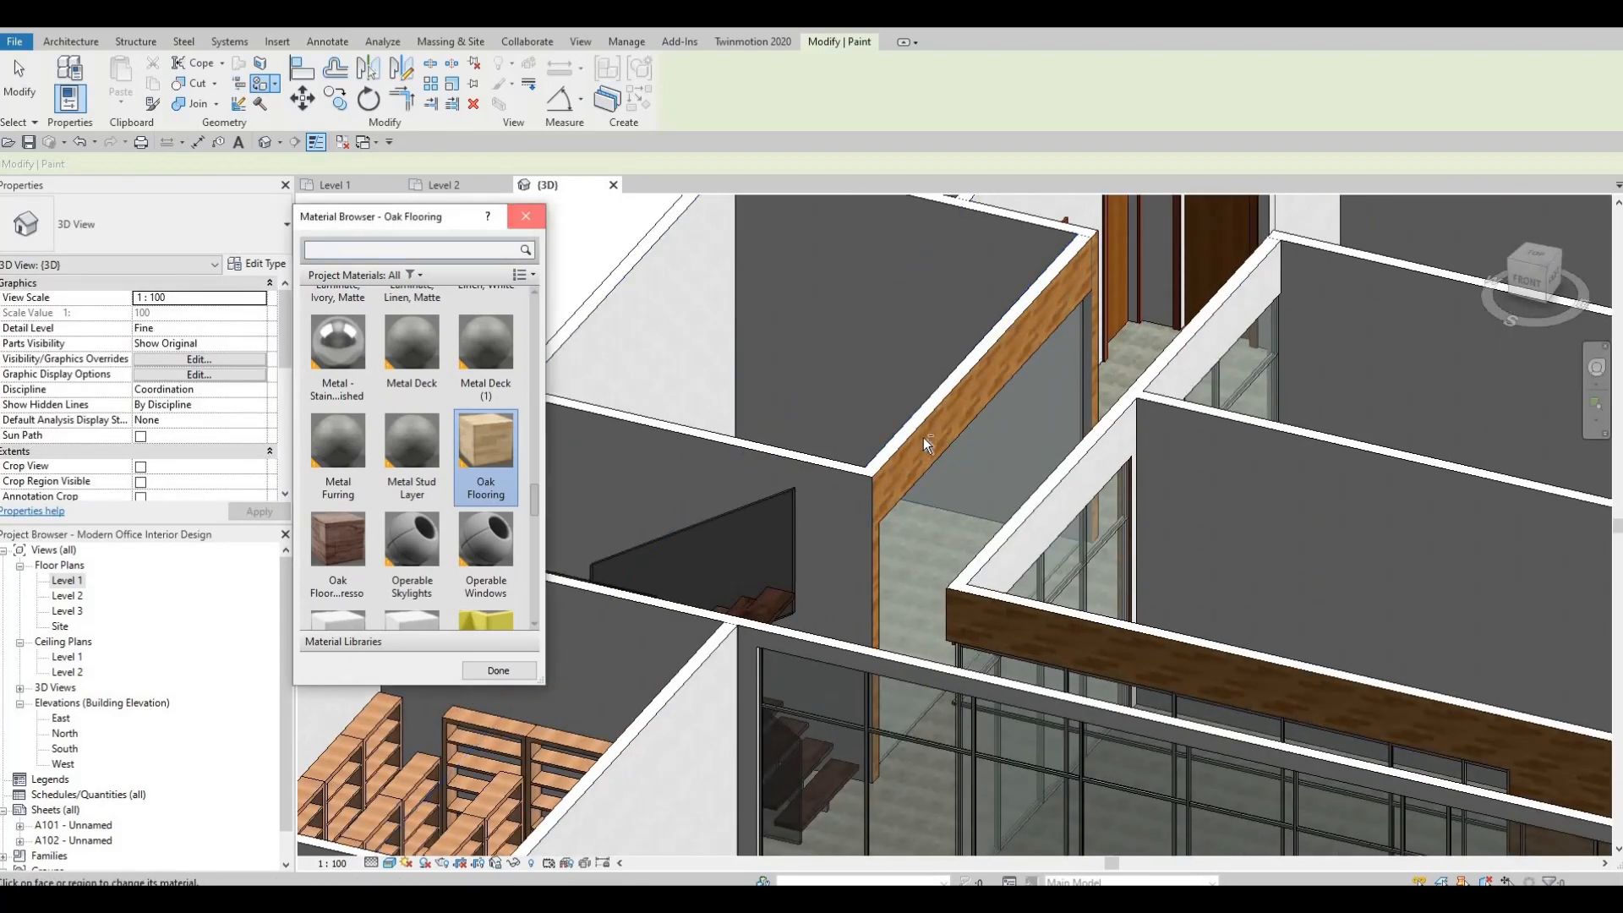
key("Escape")
Place a vertical curtain grid line across the Meeting Room curtain wall close to its stair-side end.
mouse_move(778, 460)
middle_mouse_down("shift")
mouse_move(701, 492)
mouse_move(687, 332)
mouse_move(675, 383)
middle_mouse_up("shift")
scroll(738, 401, "up", 2)
scroll(738, 401, "up", 2)
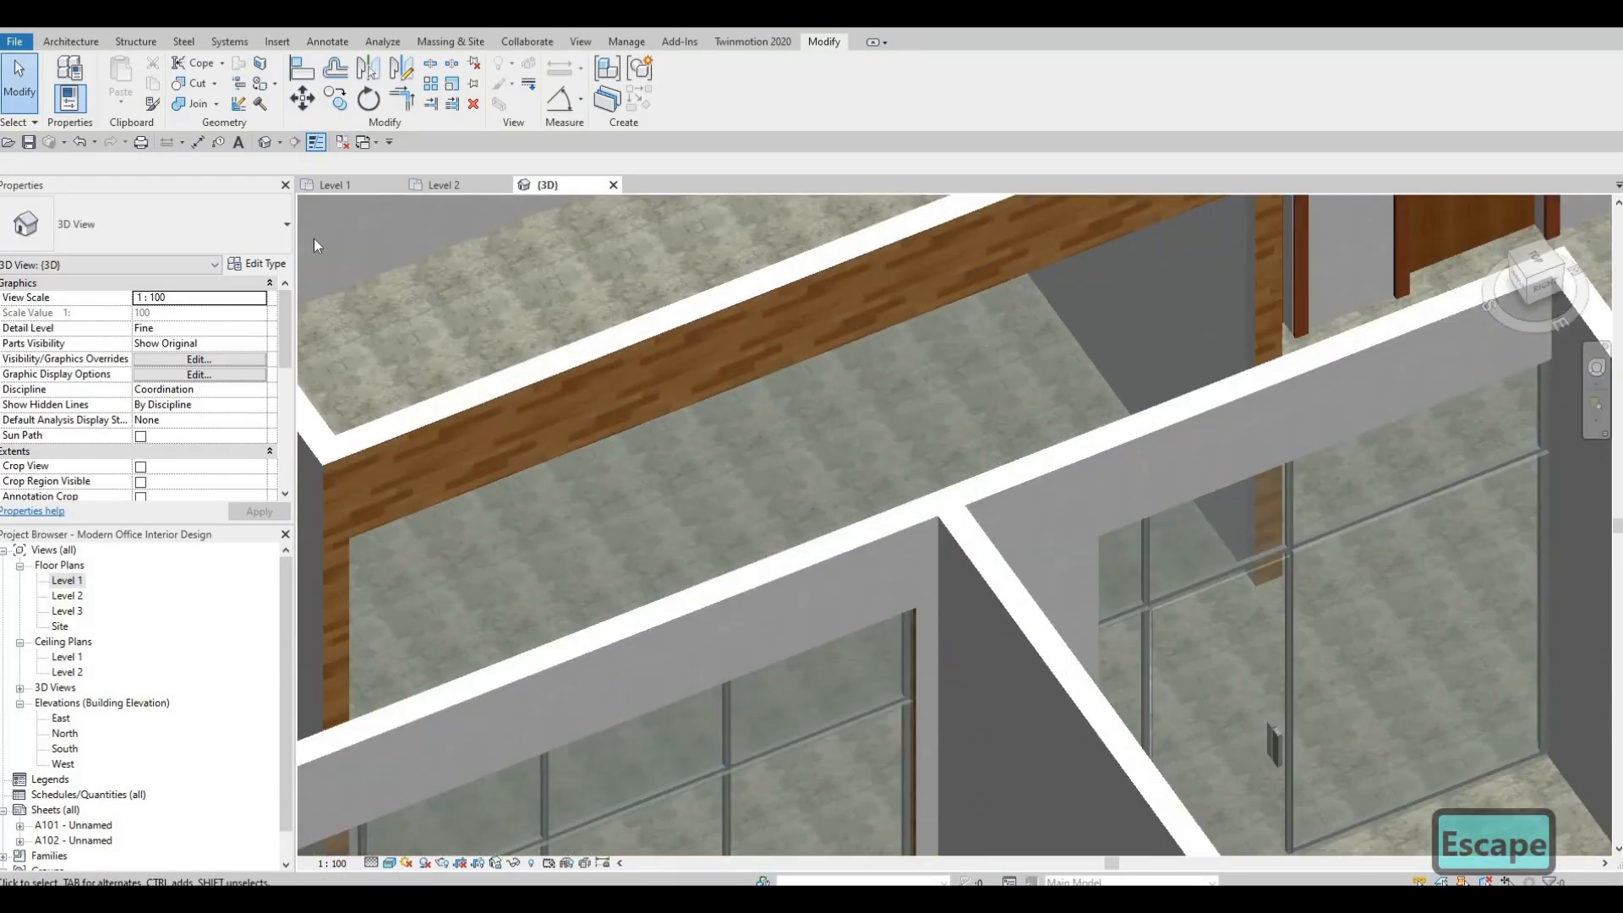
left_click(70, 44)
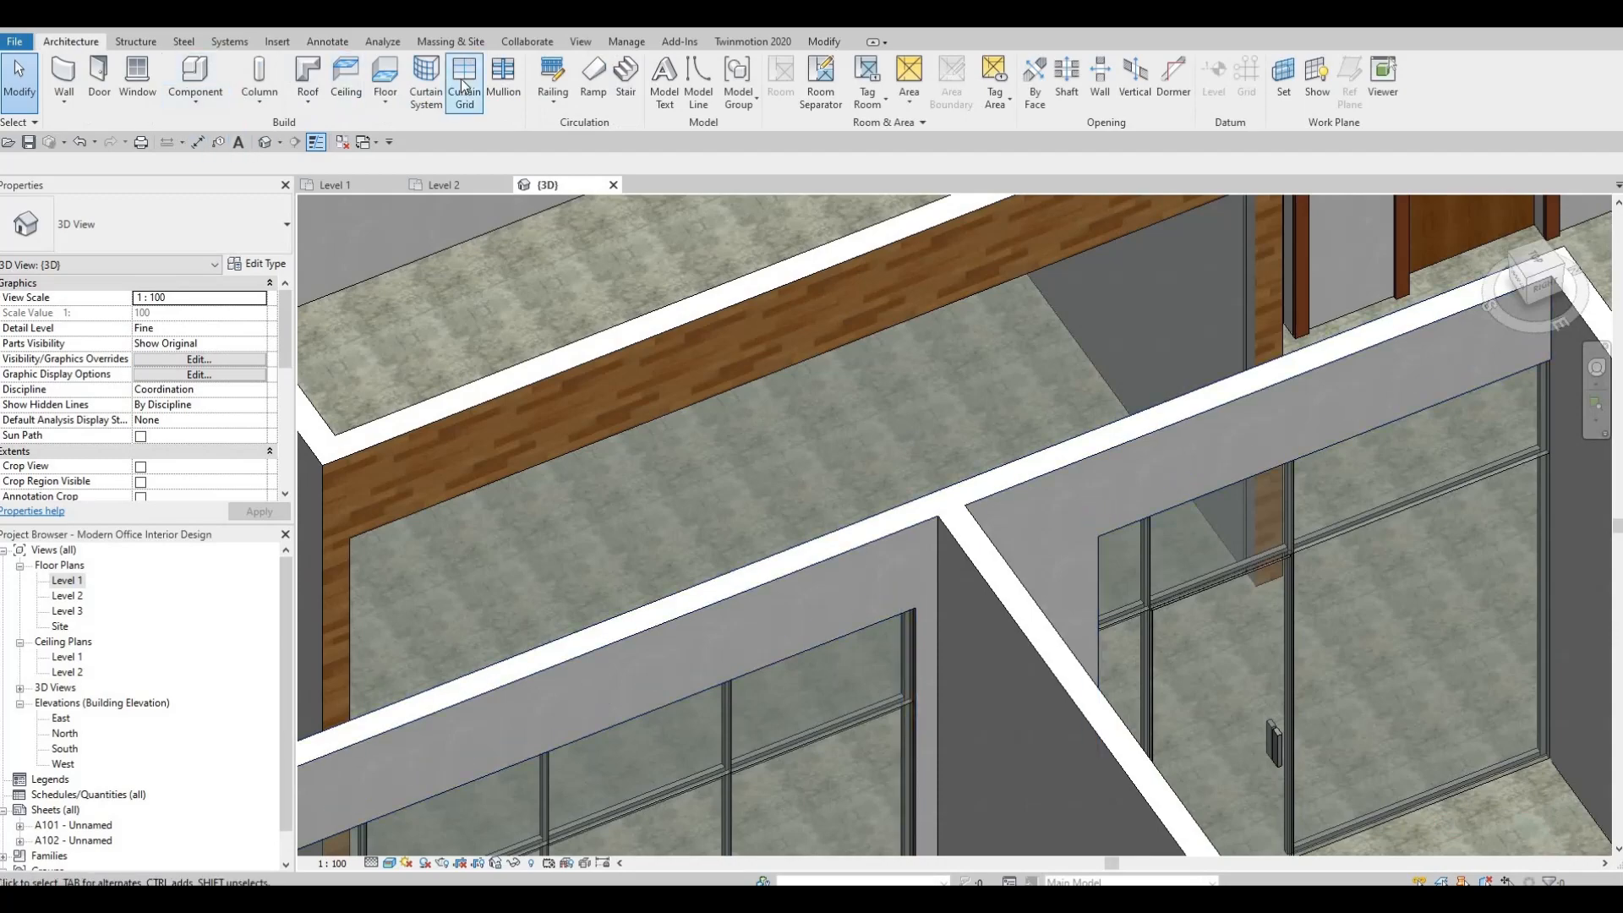
middle_click_drag(771, 504, 664, 254, "shift")
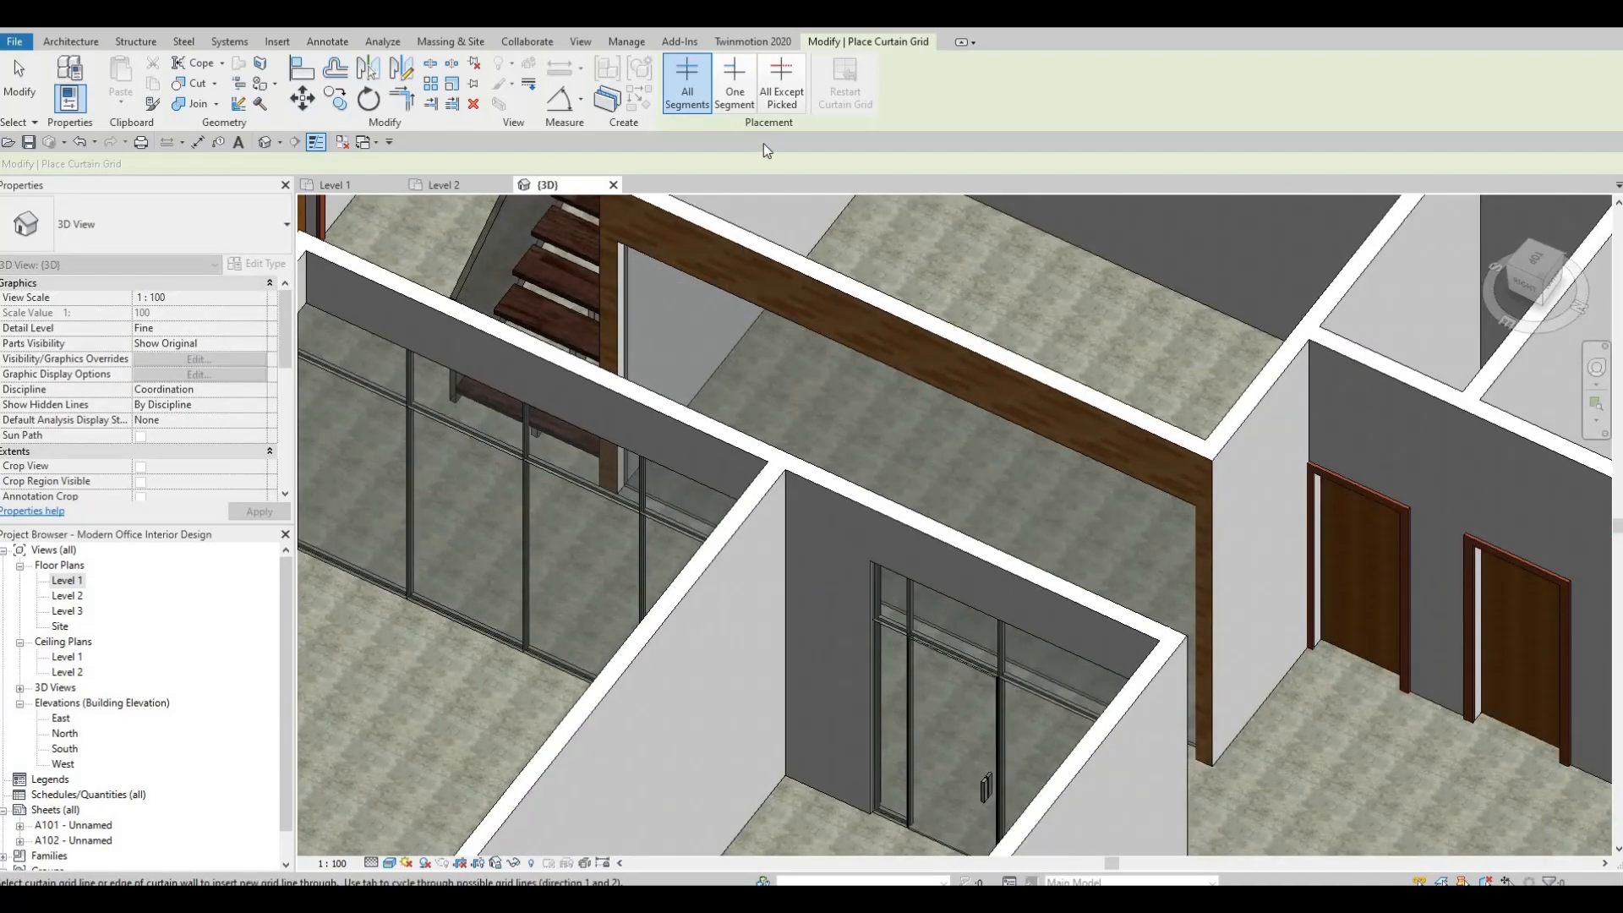
middle_click_drag(723, 461, 577, 273, "shift")
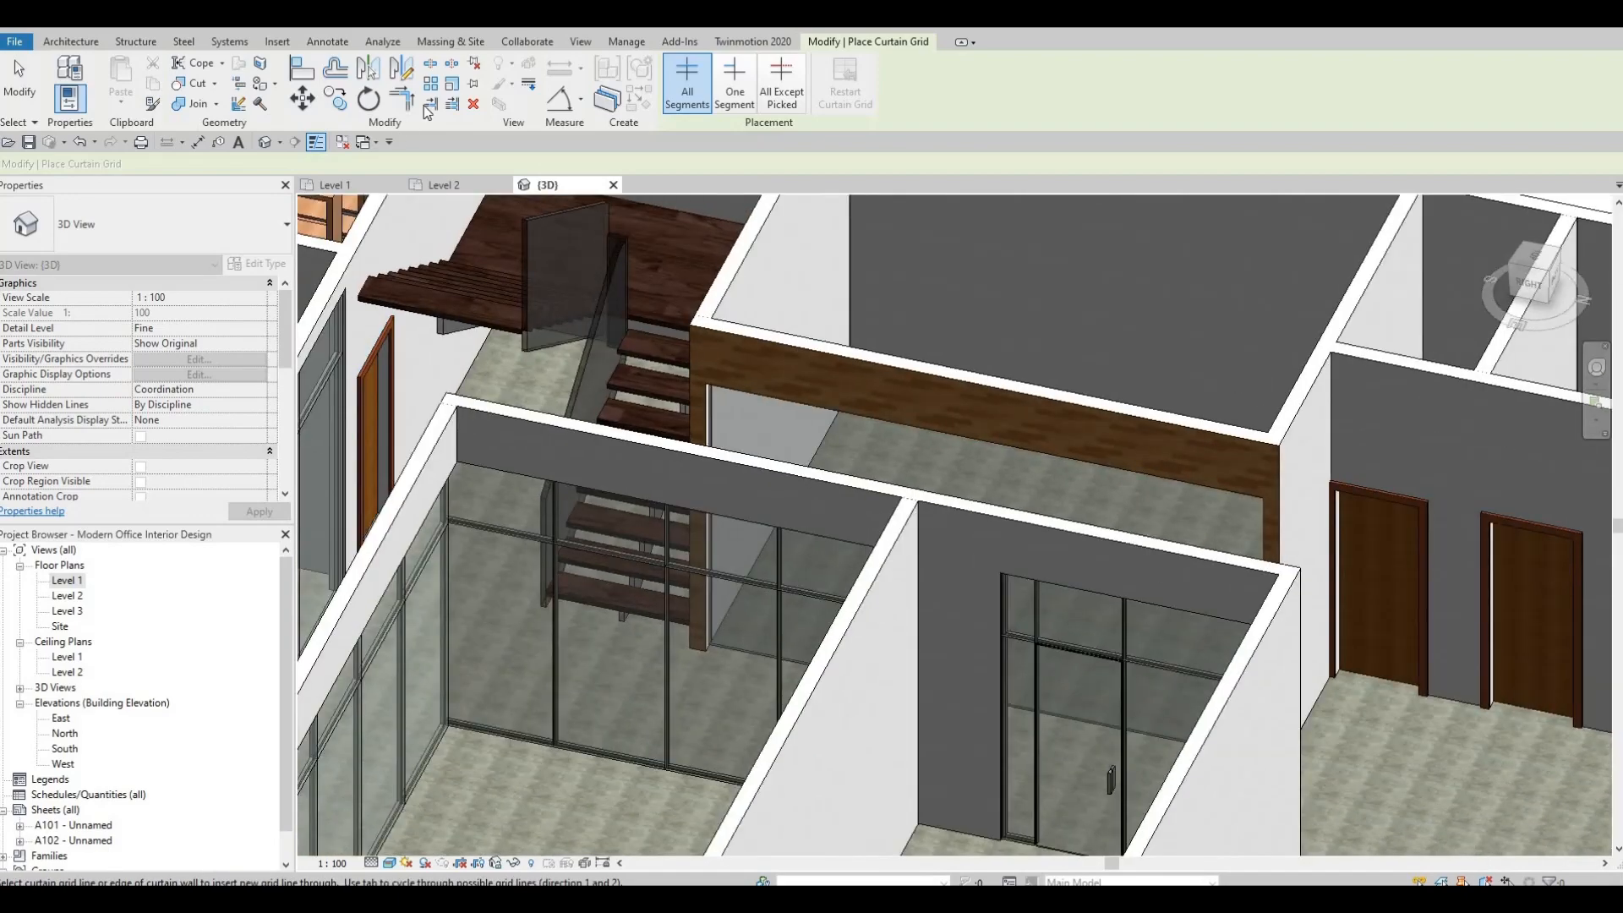
key("Escape")
key("Escape")
middle_click_drag(761, 615, 752, 689, "shift")
middle_click_drag(743, 794, 846, 700, "shift")
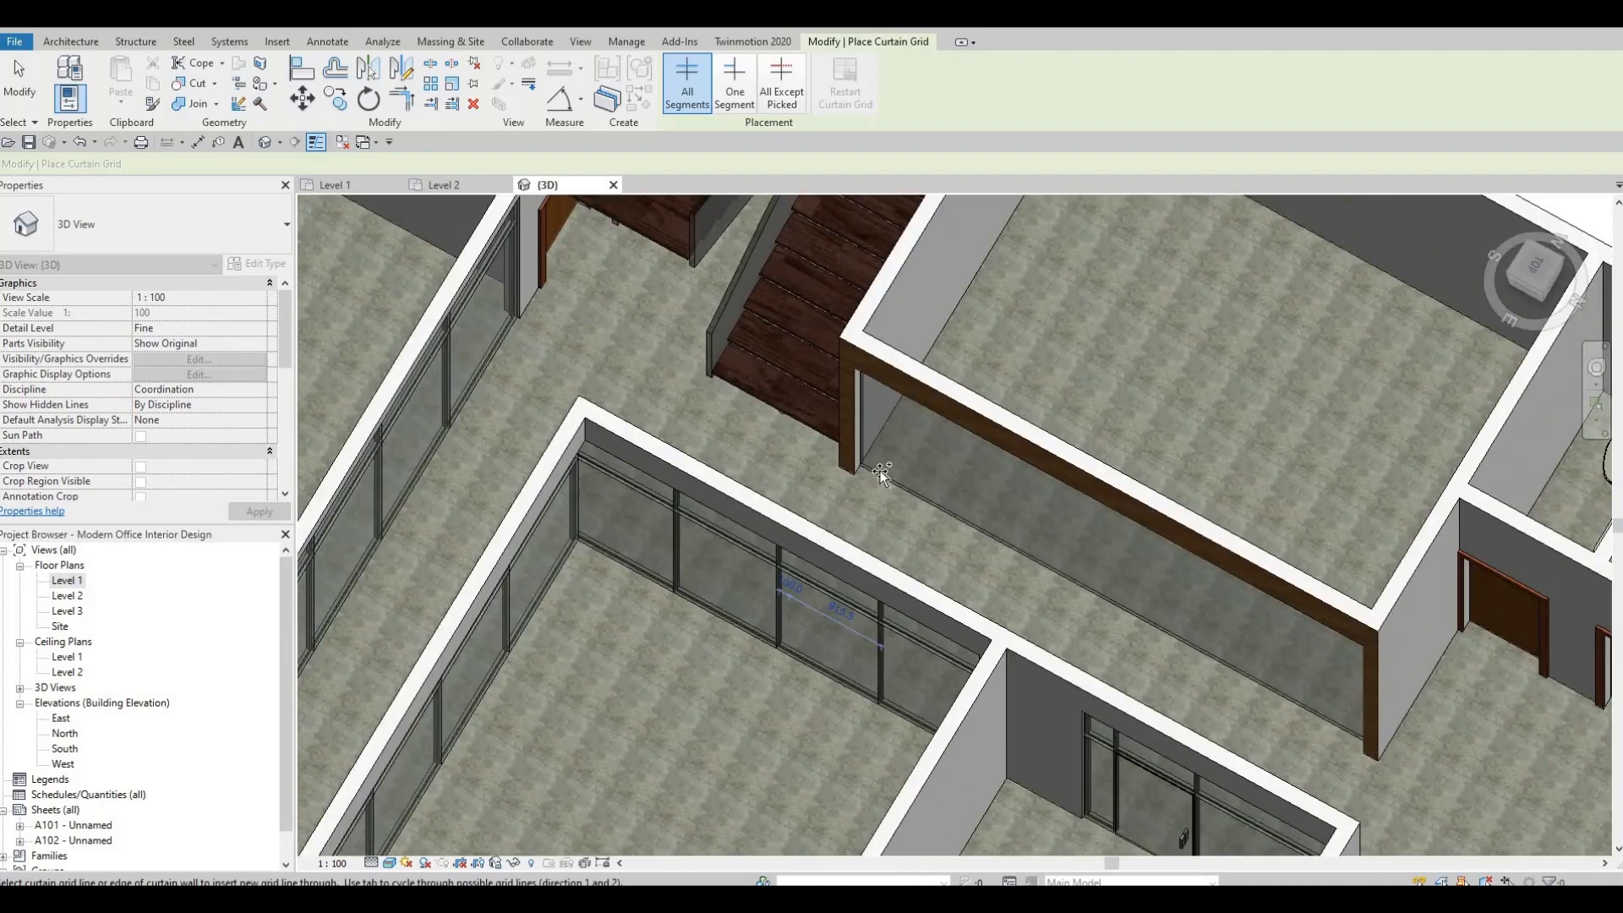
scroll(880, 470, "up", 3)
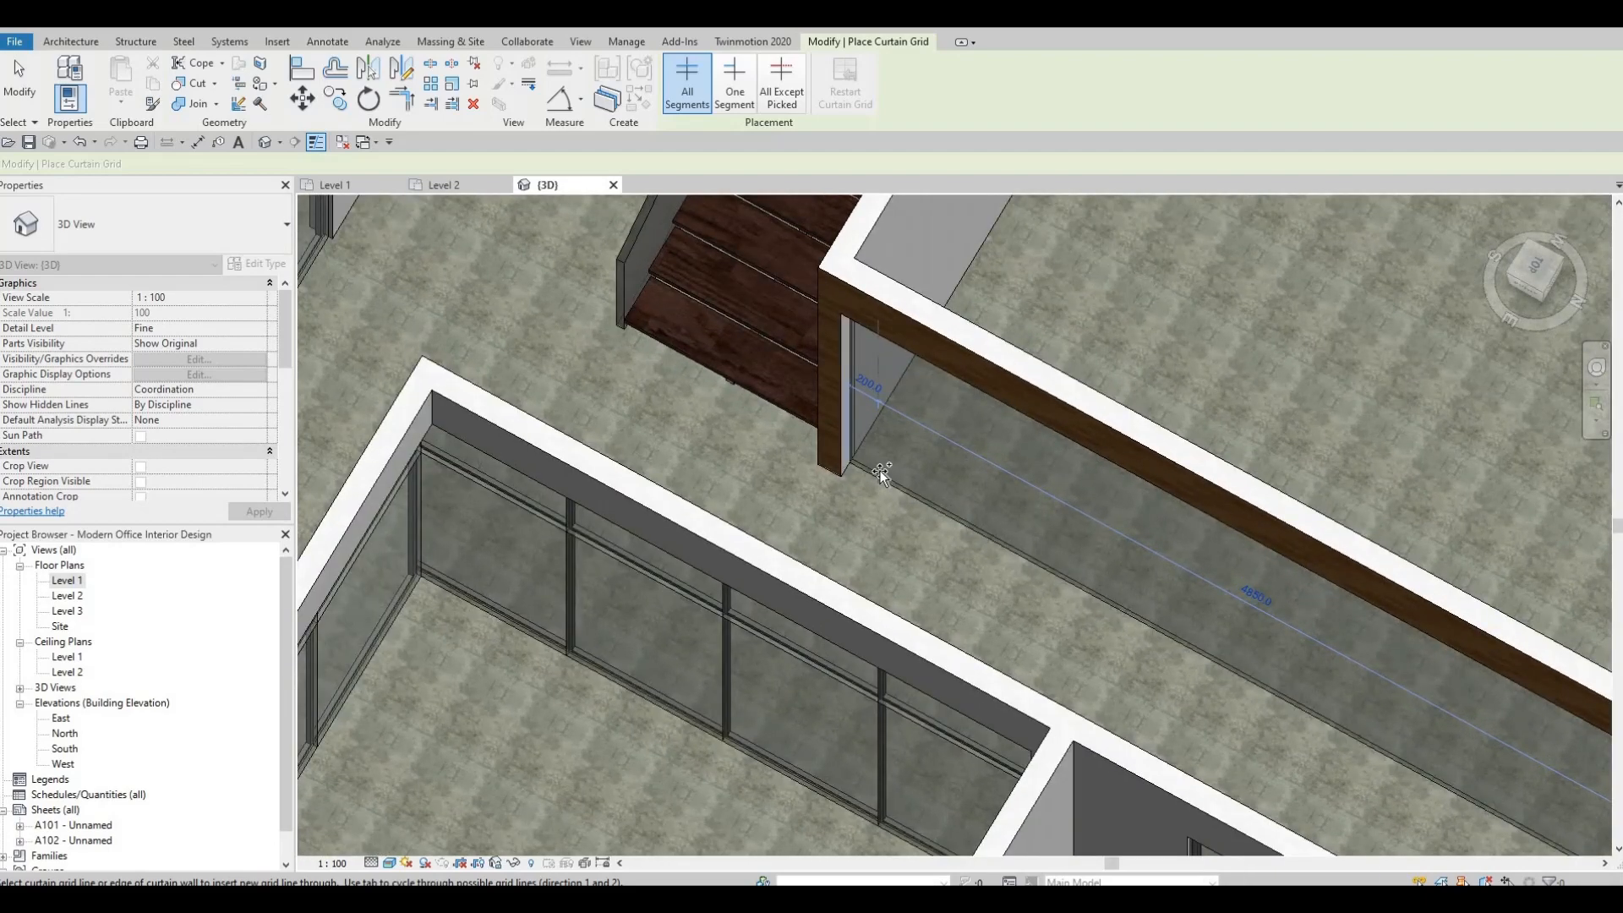
left_click(879, 470)
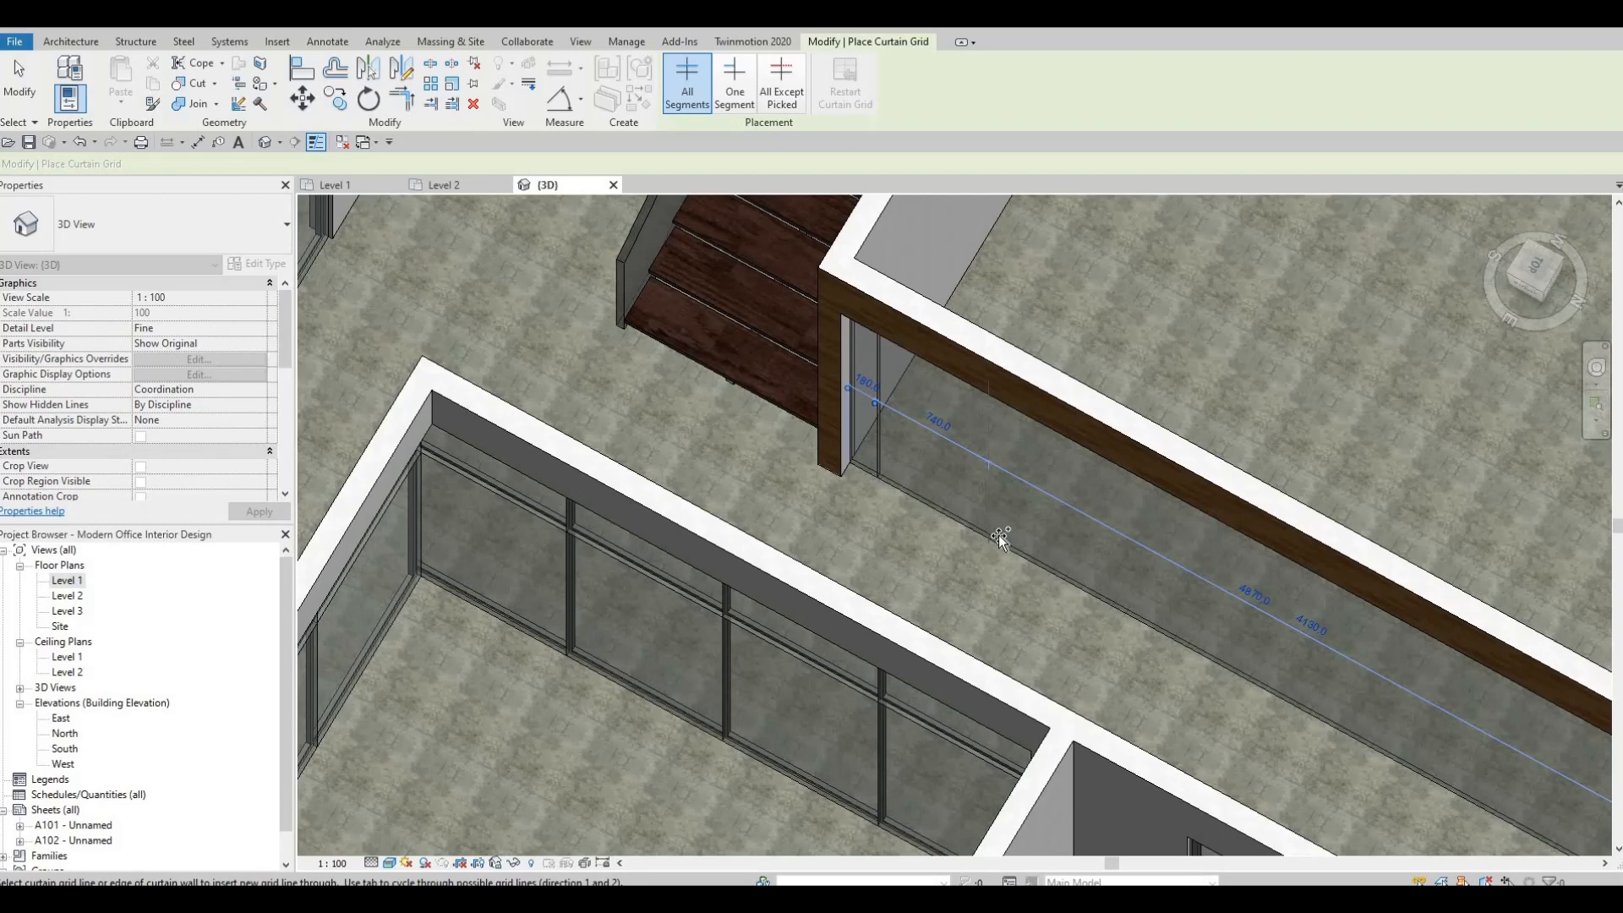
Add a second vertical grid line 800 mm from the first one for a door panel.
middle_click_drag(1178, 592, 1085, 490)
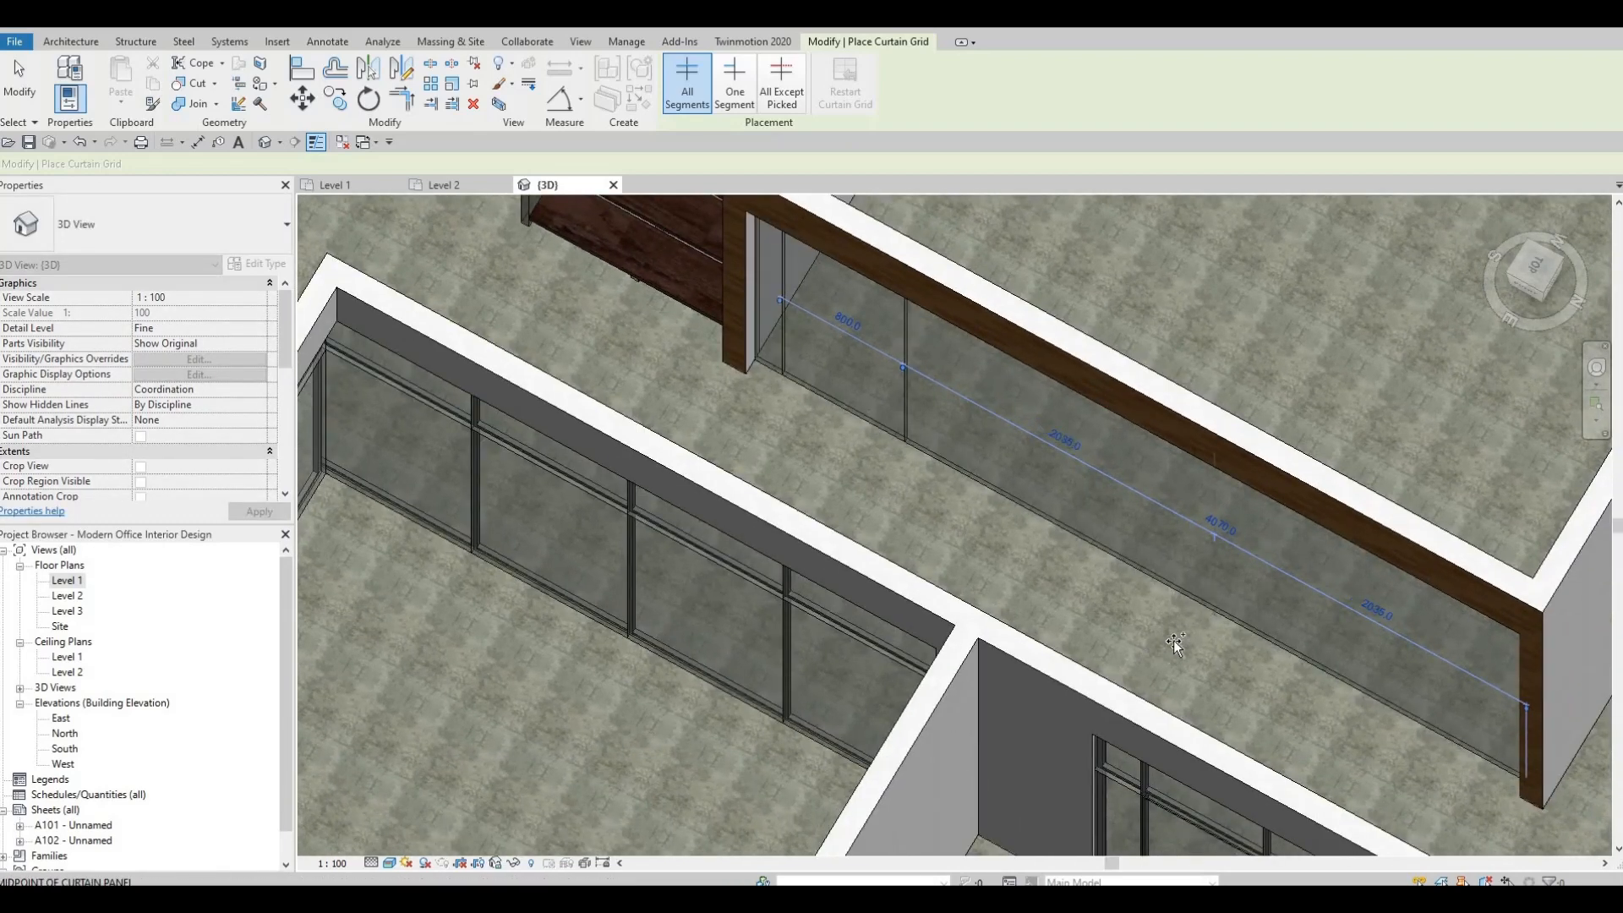
key("Escape")
key("Escape")
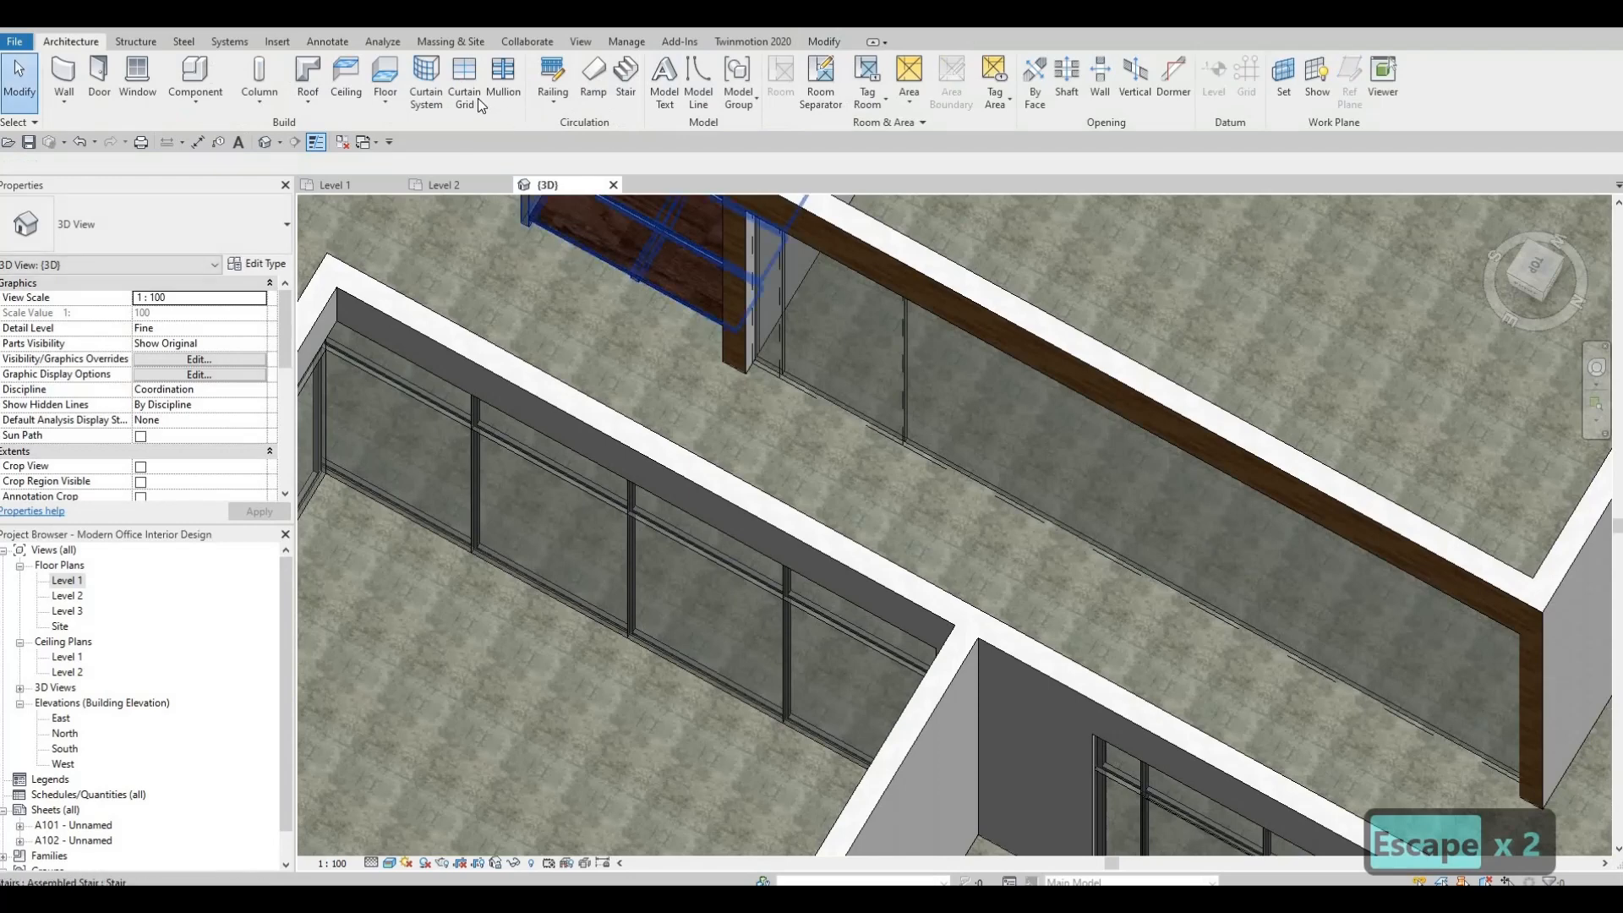
Divide the rest of the Meeting Room curtain wall into four equal 1017.5 mm panels with vertical grid lines at the midpoints.
left_click(478, 99)
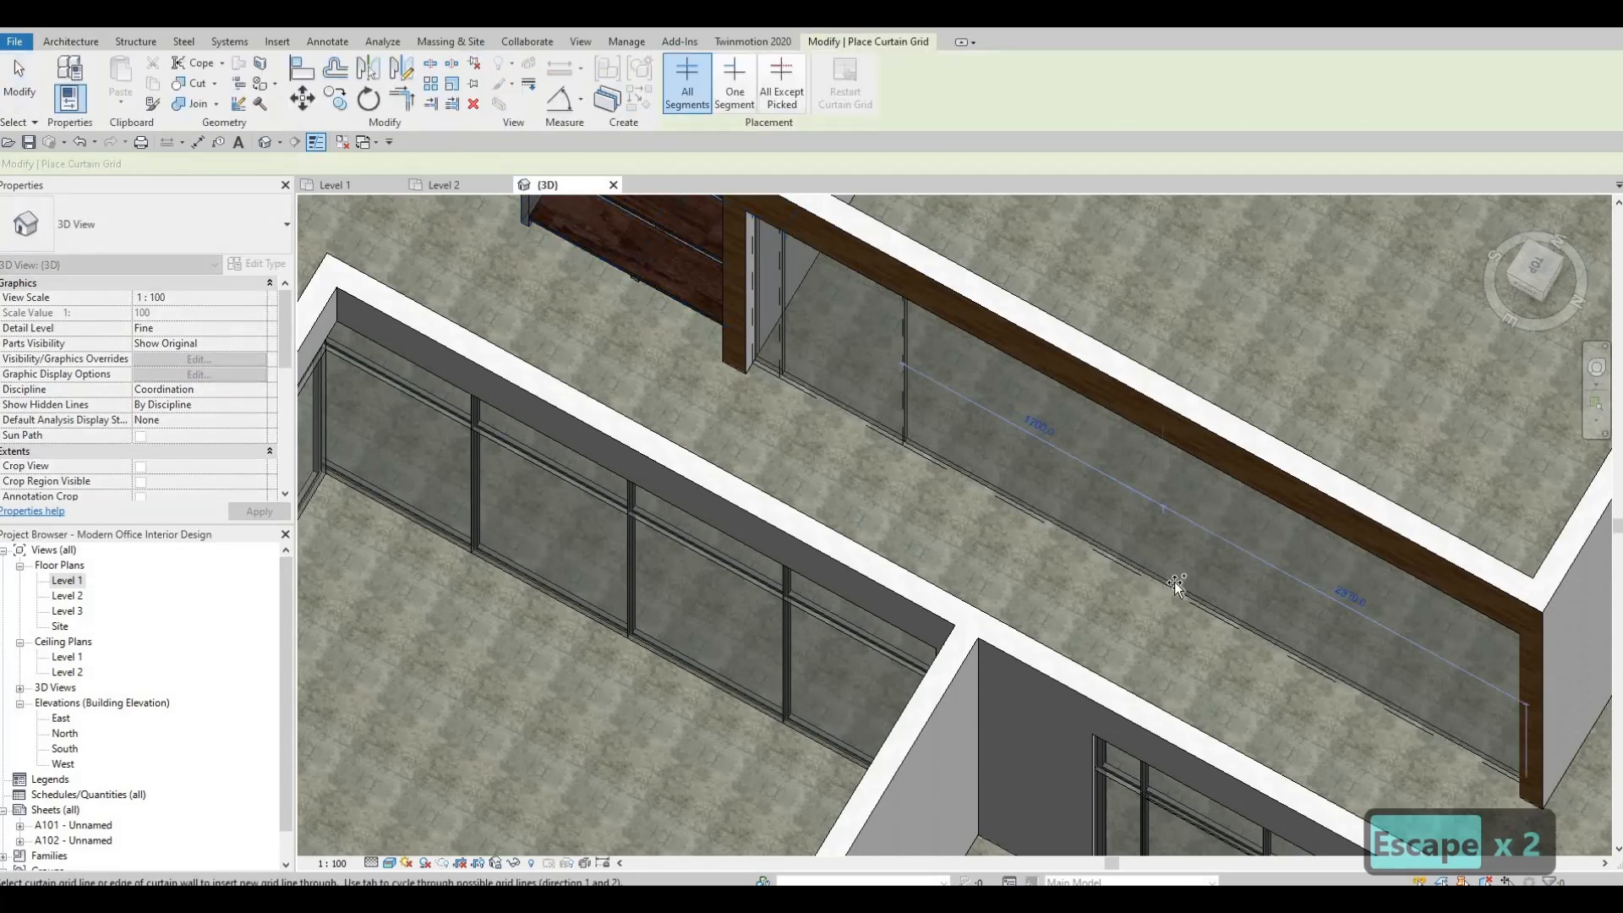
left_click(1215, 605)
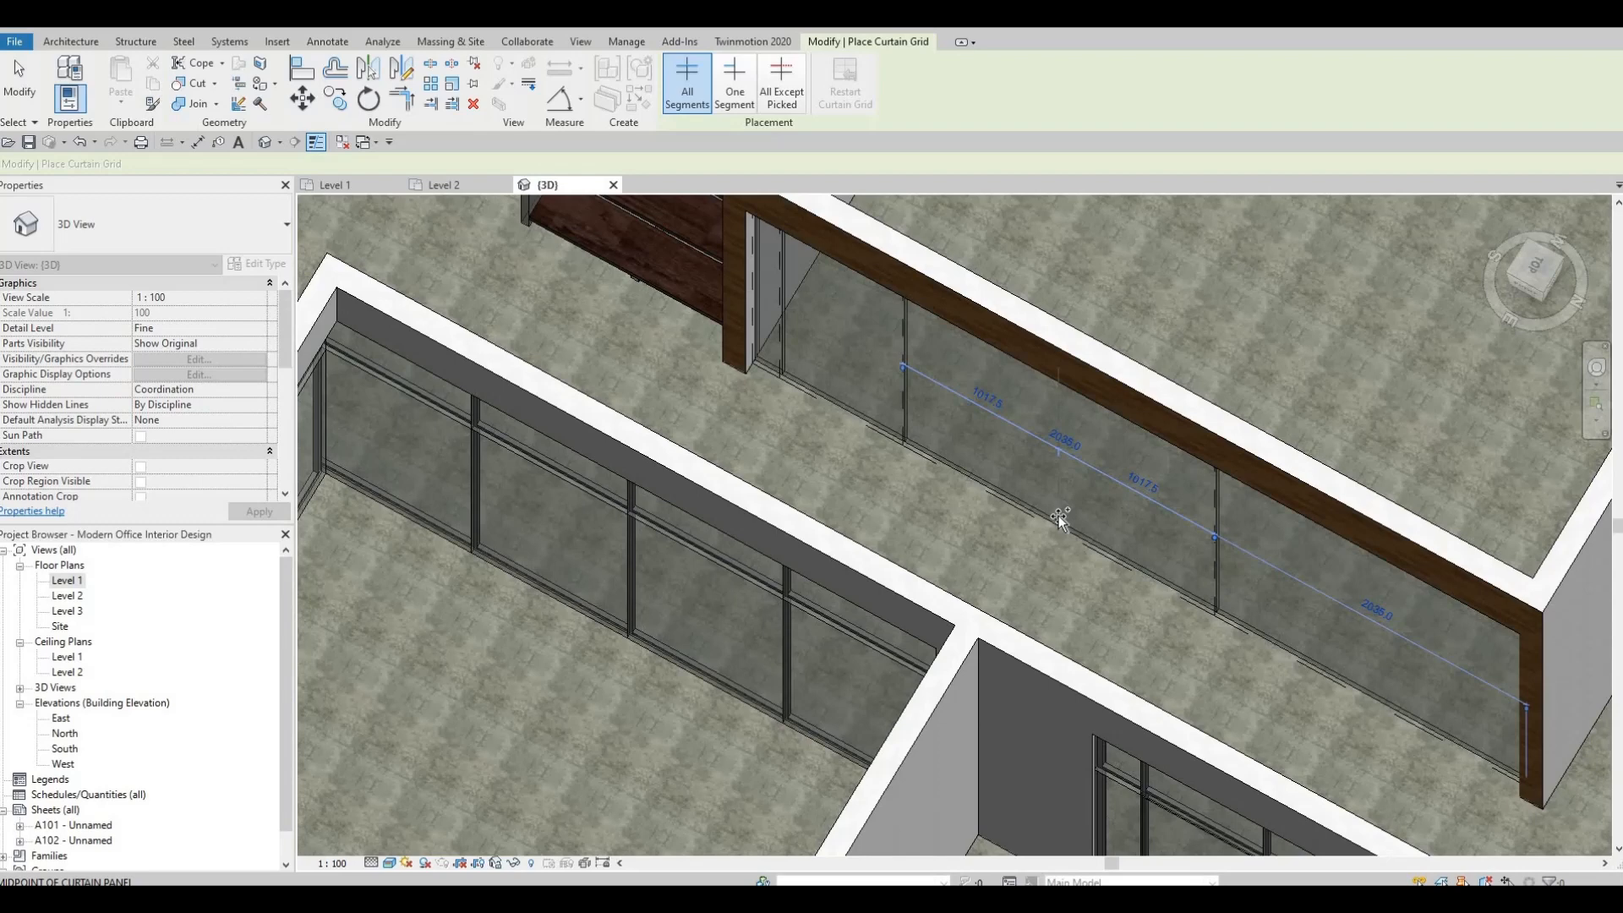
left_click(1286, 577)
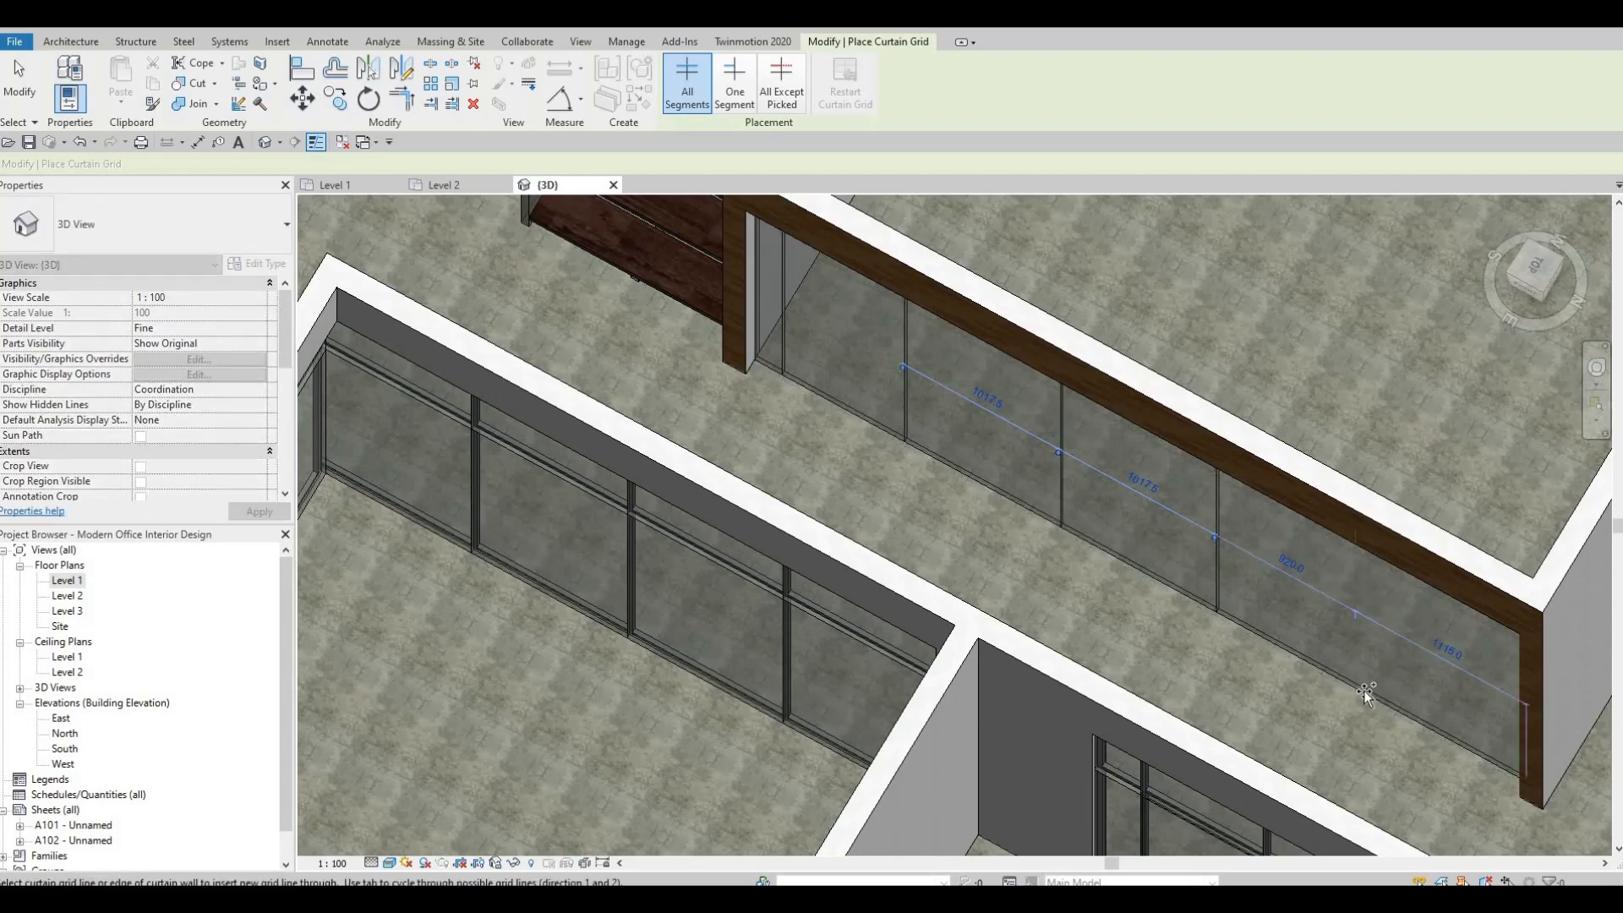
middle_click_drag(1307, 717, 1226, 493, "shift")
middle_click_drag(1129, 473, 919, 582, "shift")
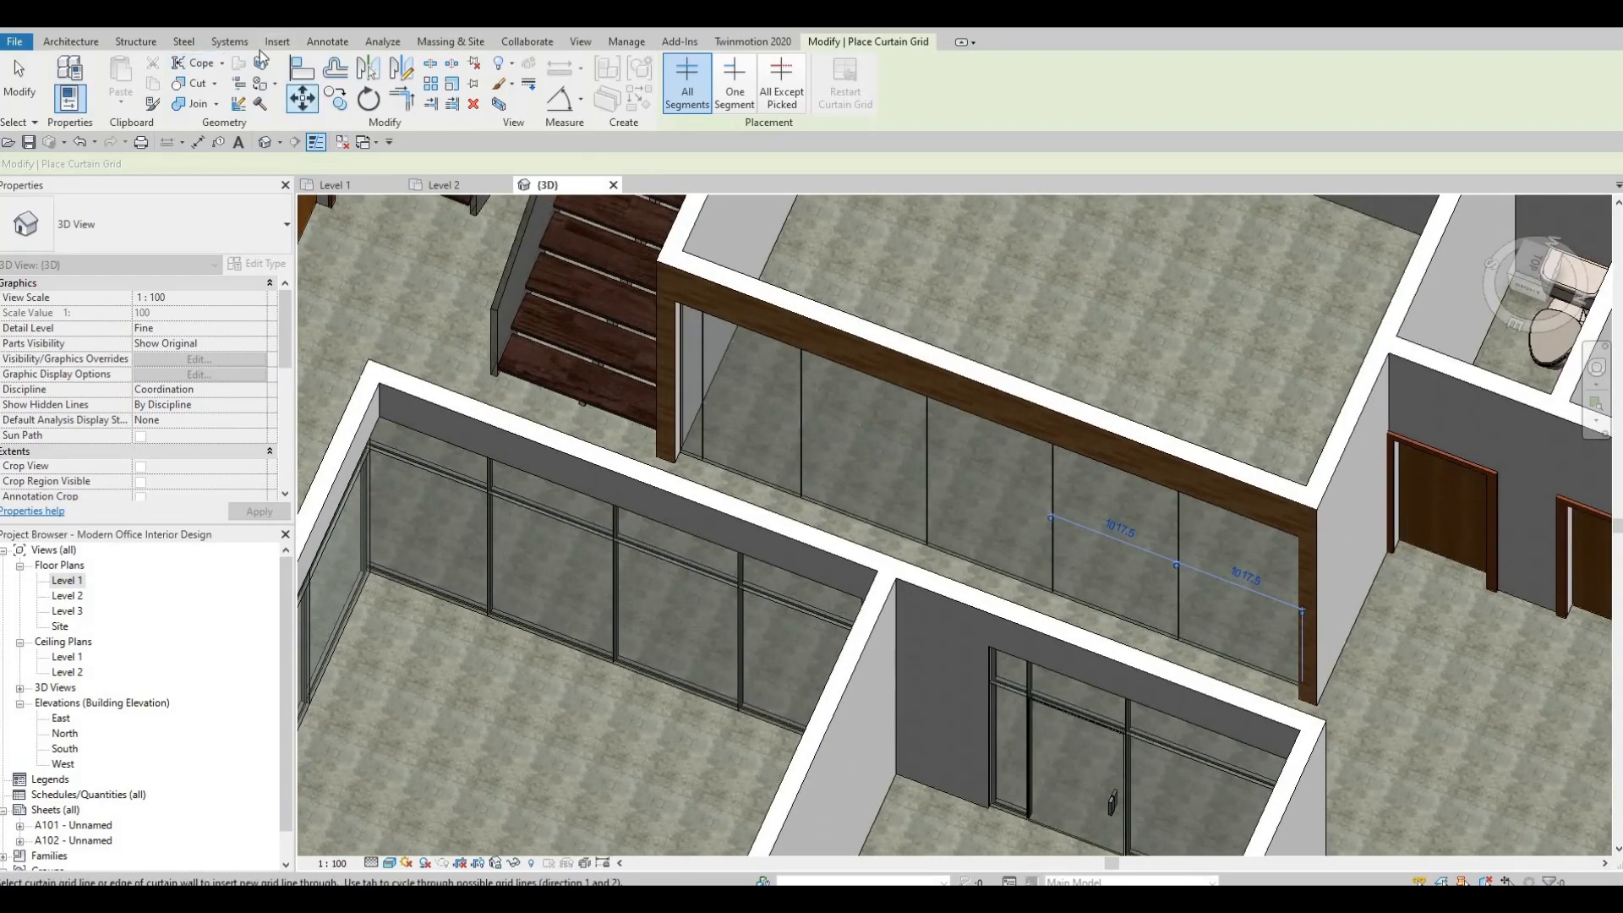
Place 30mm Square rectangular mullions on all grid lines of the Meeting Room curtain wall.
left_click(79, 42)
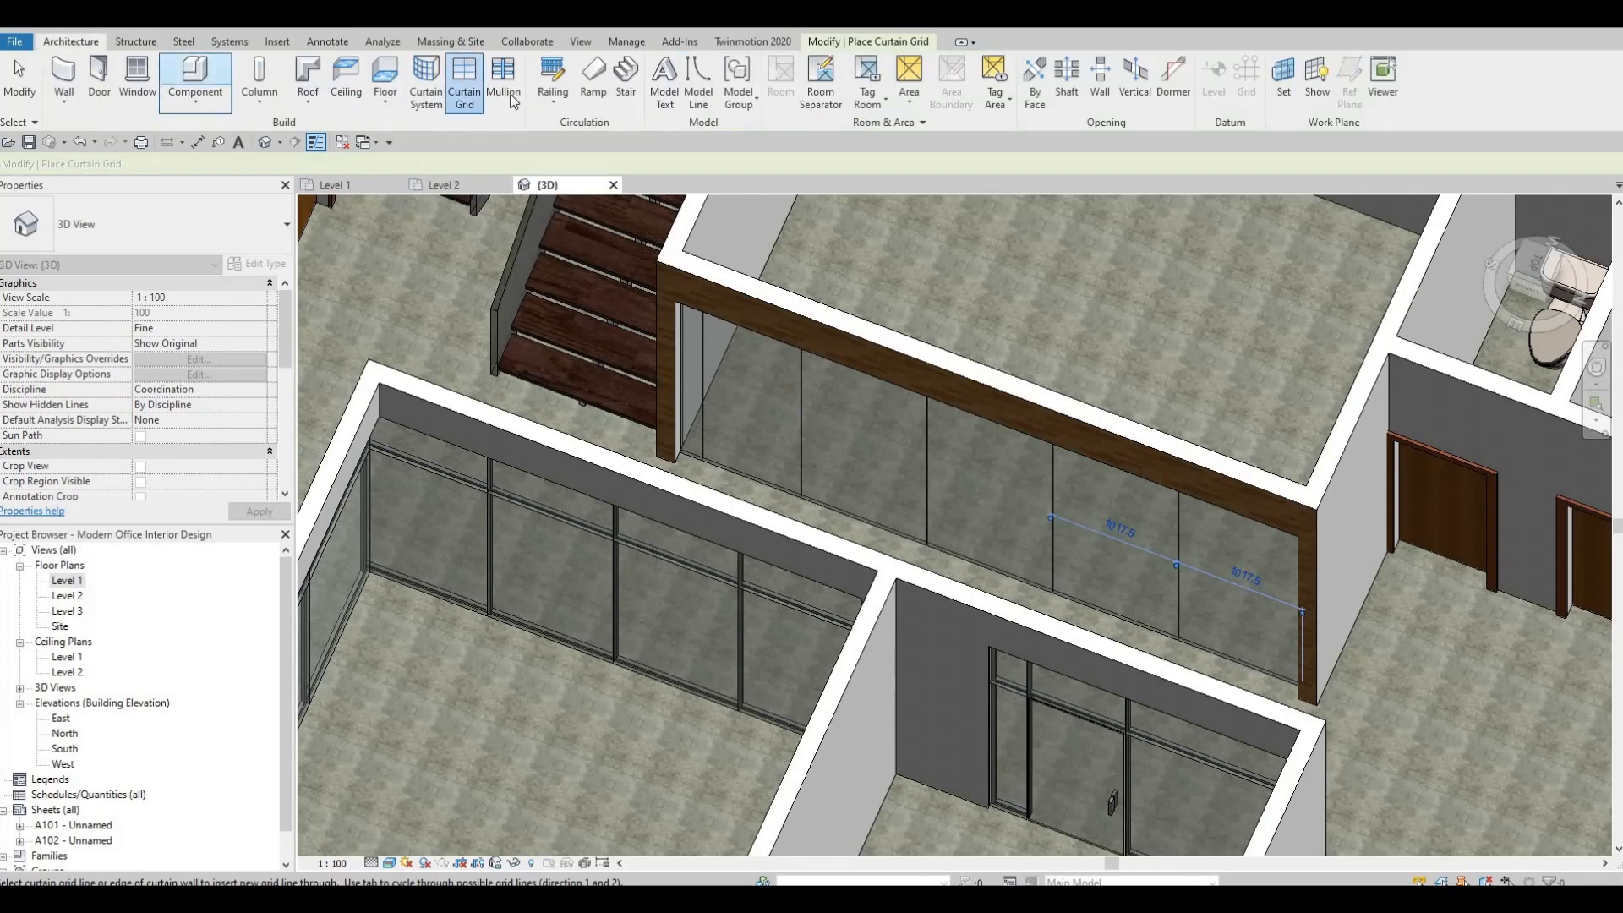
left_click(495, 107)
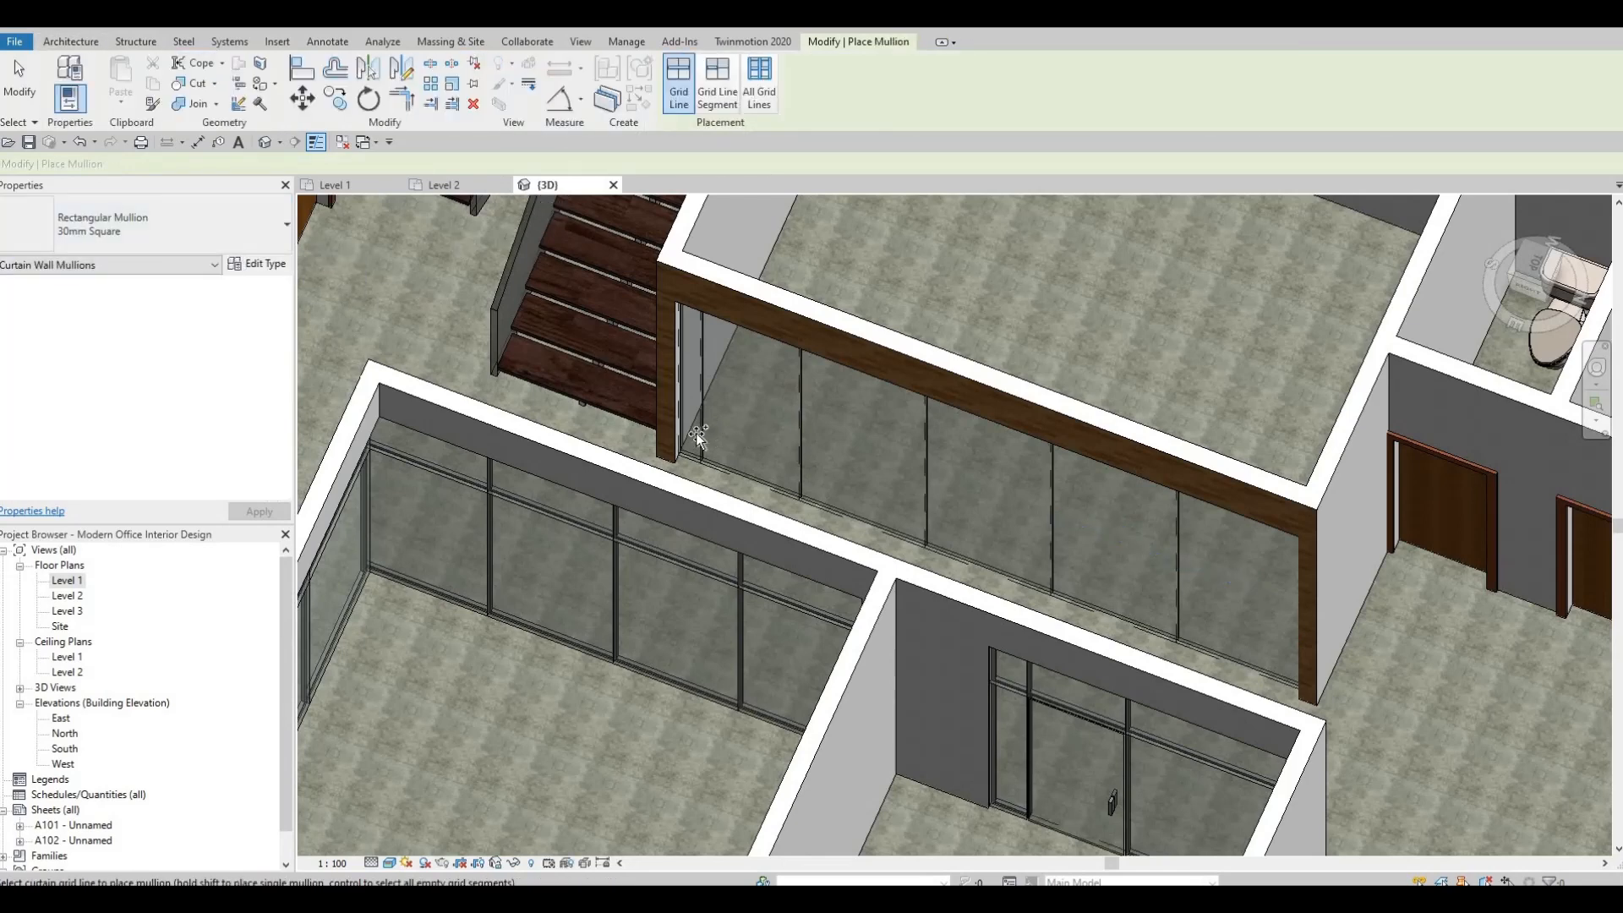
left_click(759, 84)
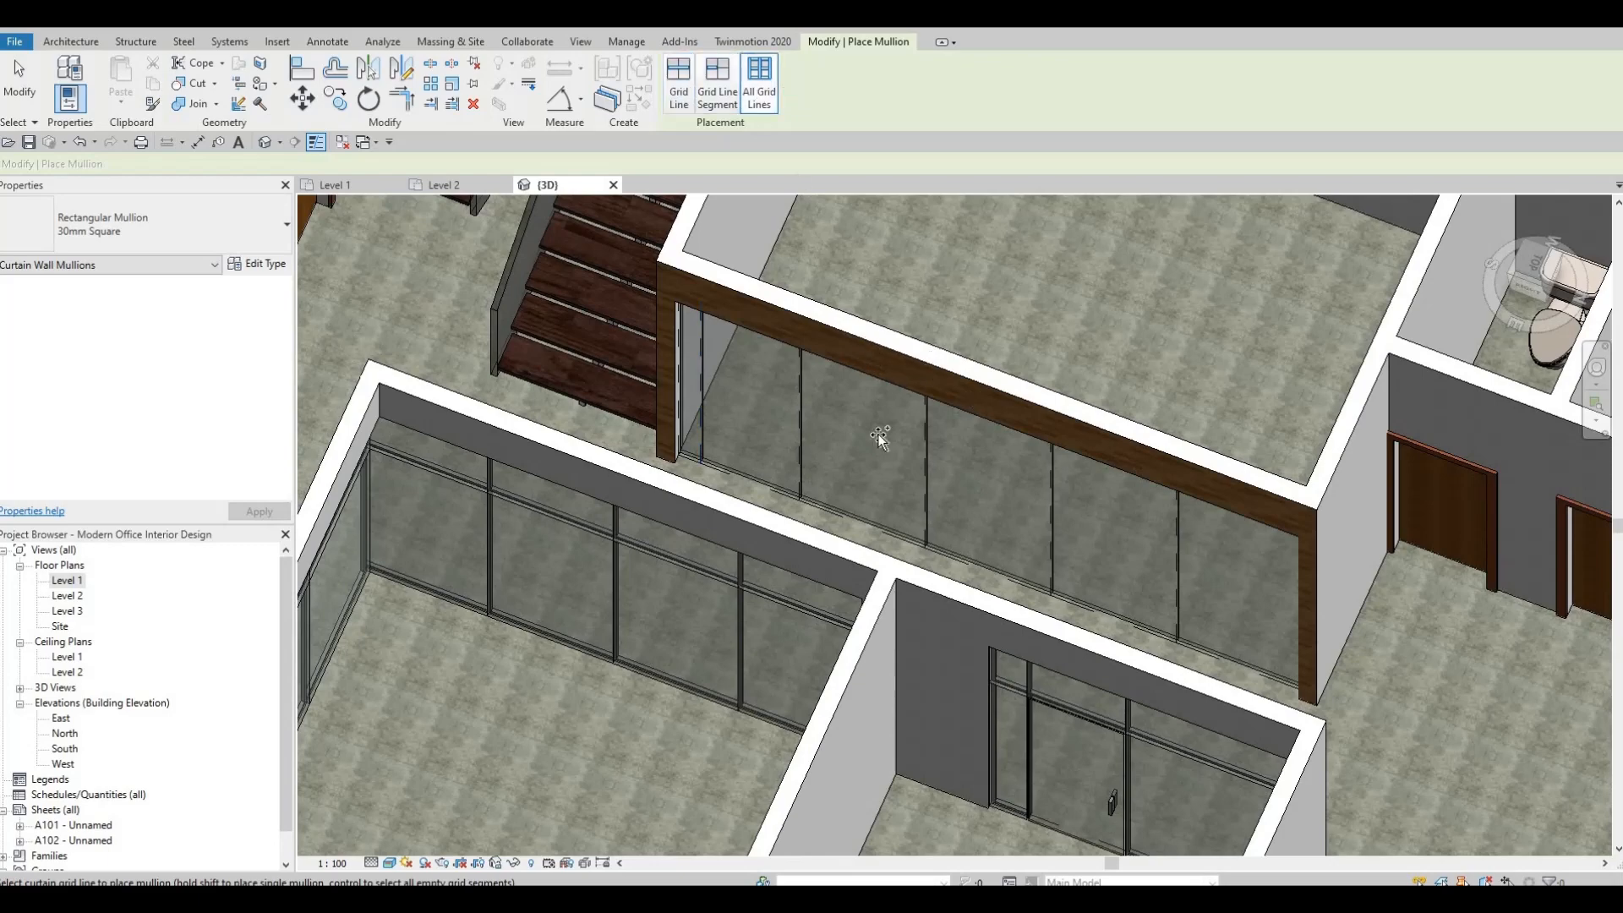
left_click(850, 514)
key("Escape")
scroll(749, 382, "up", 5)
key("Escape")
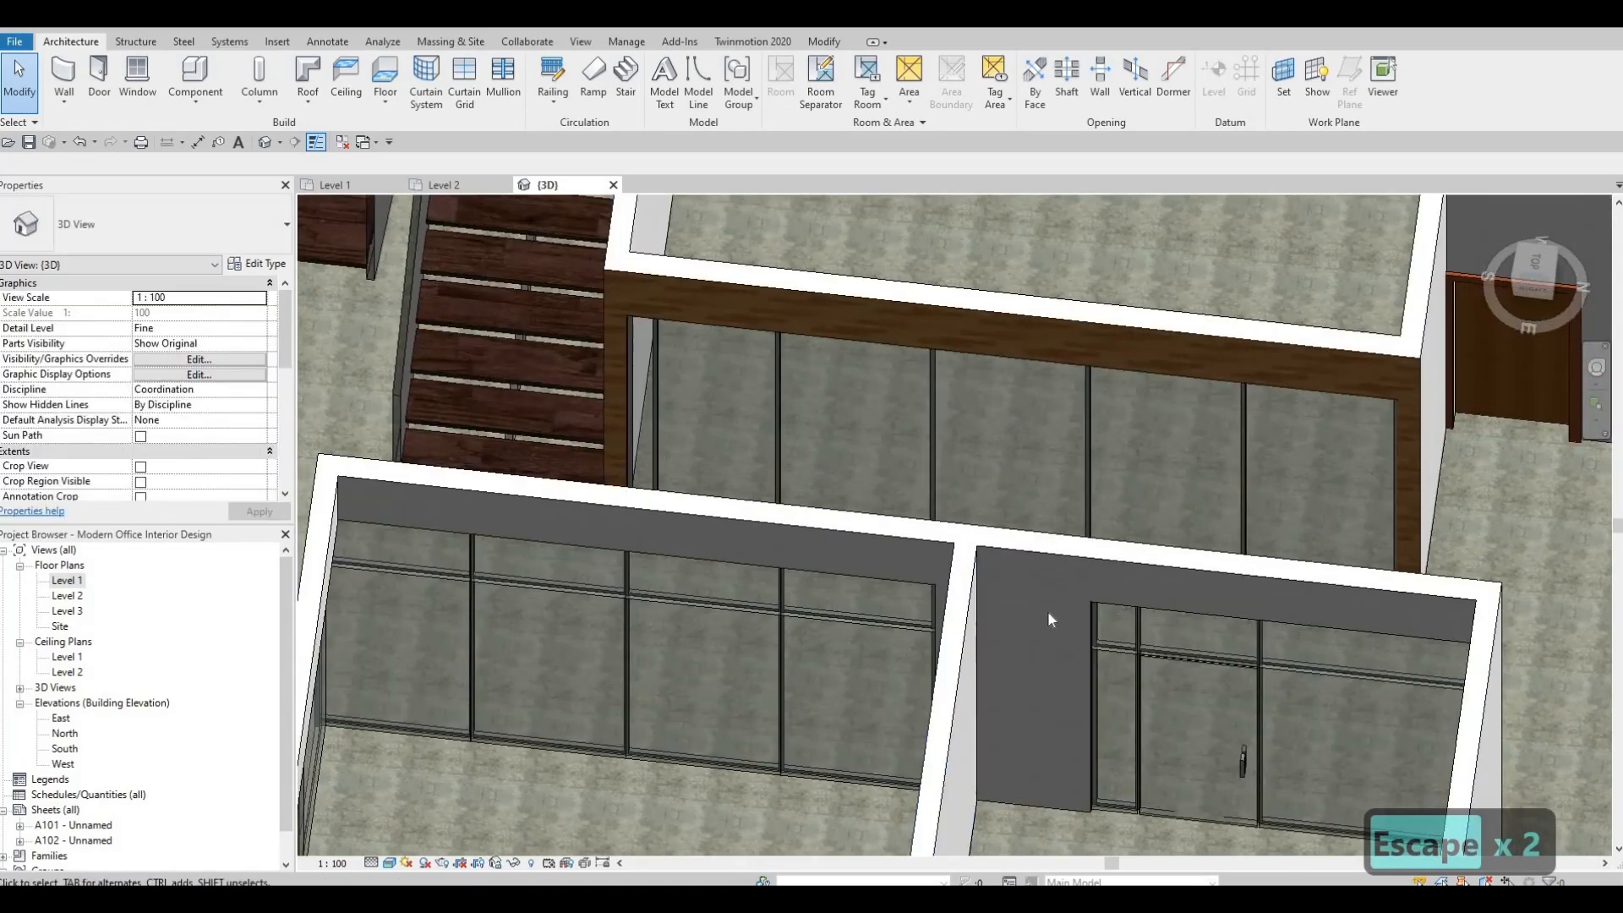
Delete the bottom mullion beneath the 800 mm panel near the stairs.
middle_click_drag(1051, 619, 828, 749)
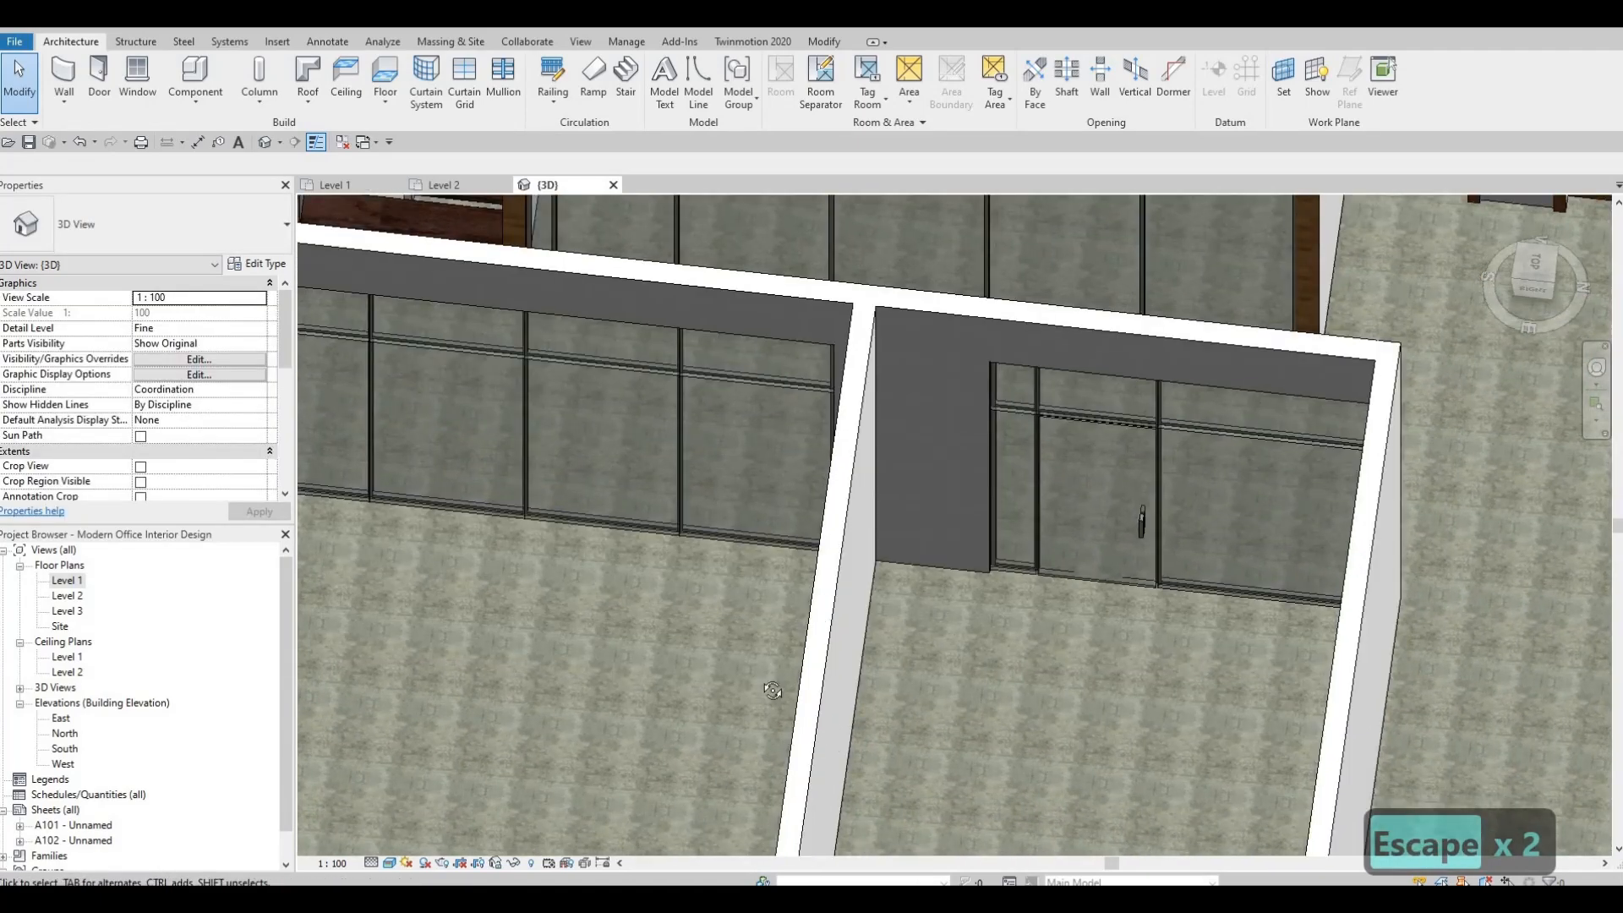
middle_click_drag(751, 355, 774, 613)
middle_click_drag(760, 456, 668, 584, "shift")
scroll(638, 473, "up", 1)
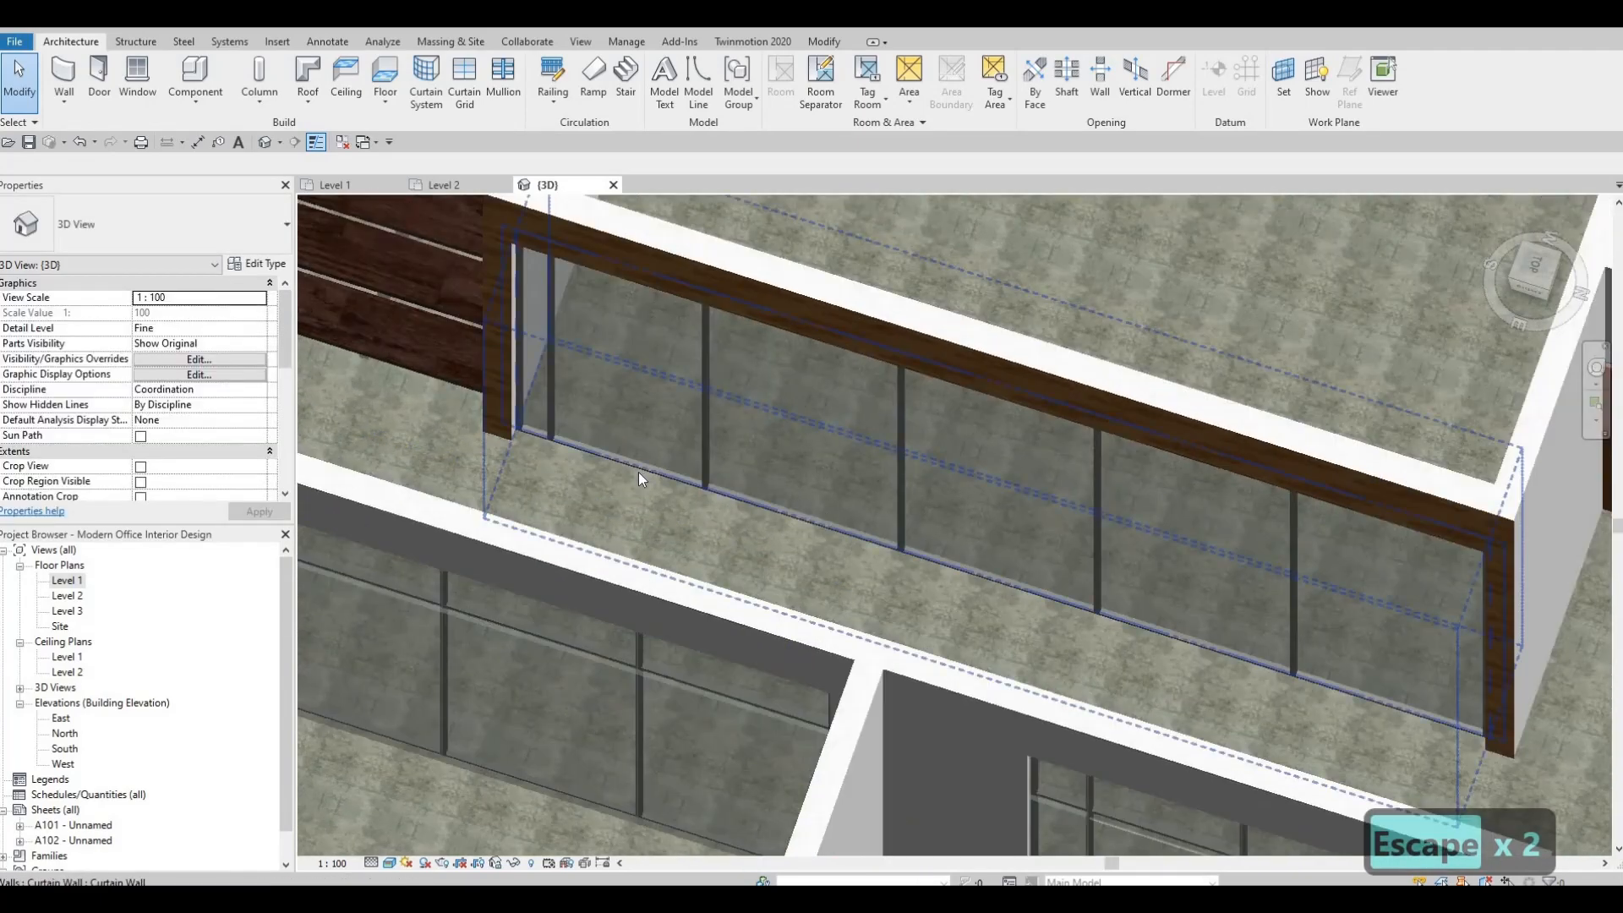
key("Tab")
left_click(587, 488)
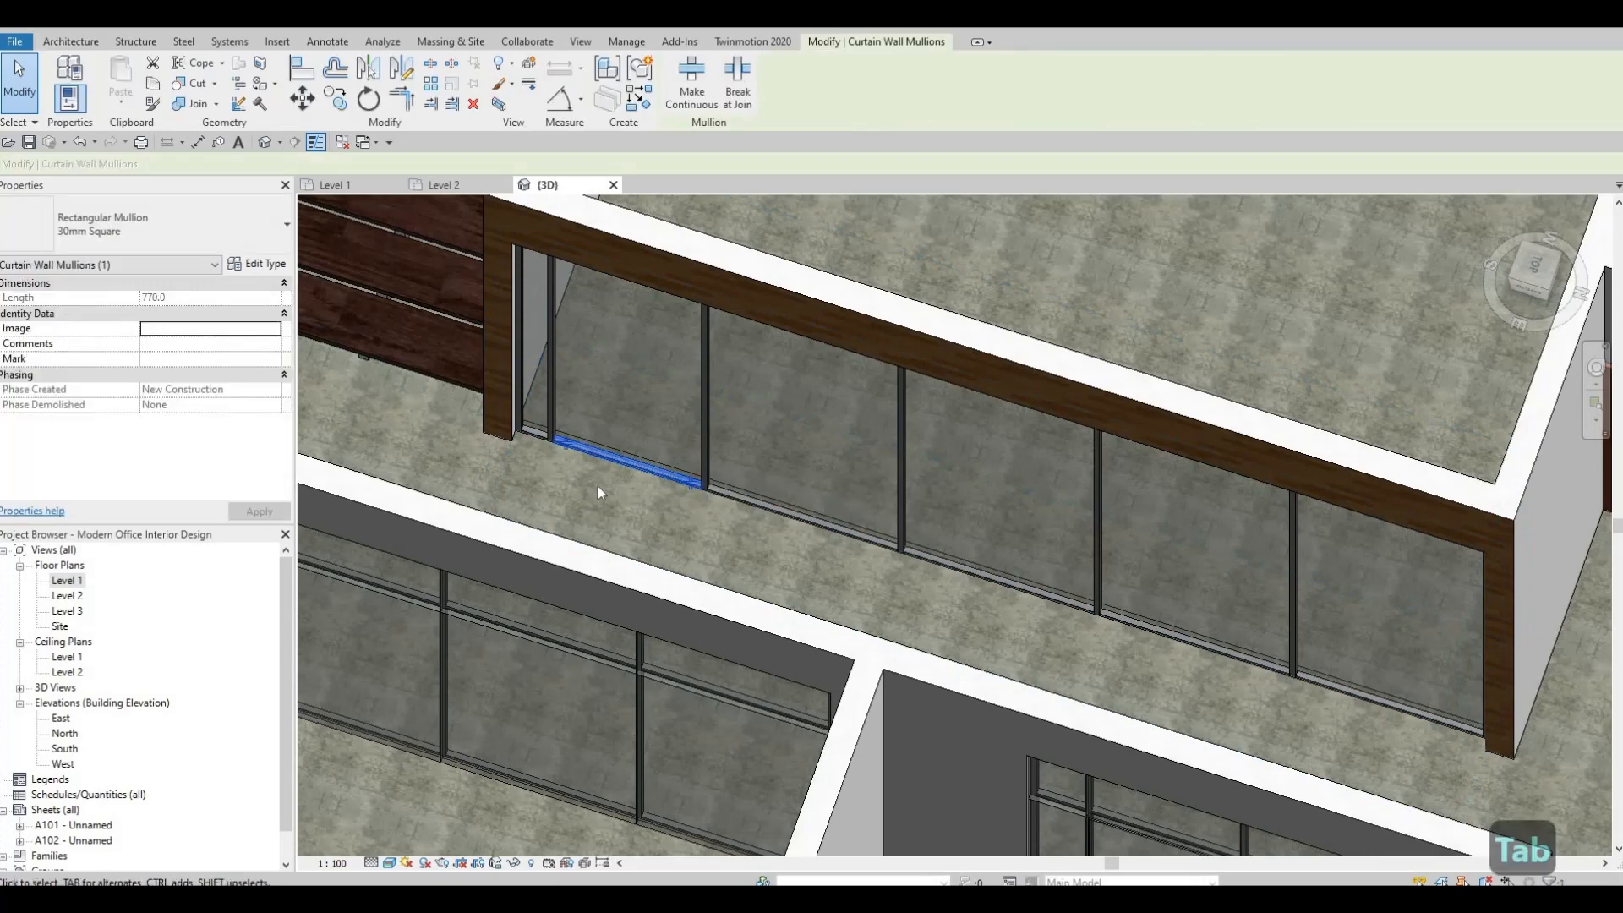
key("Delete")
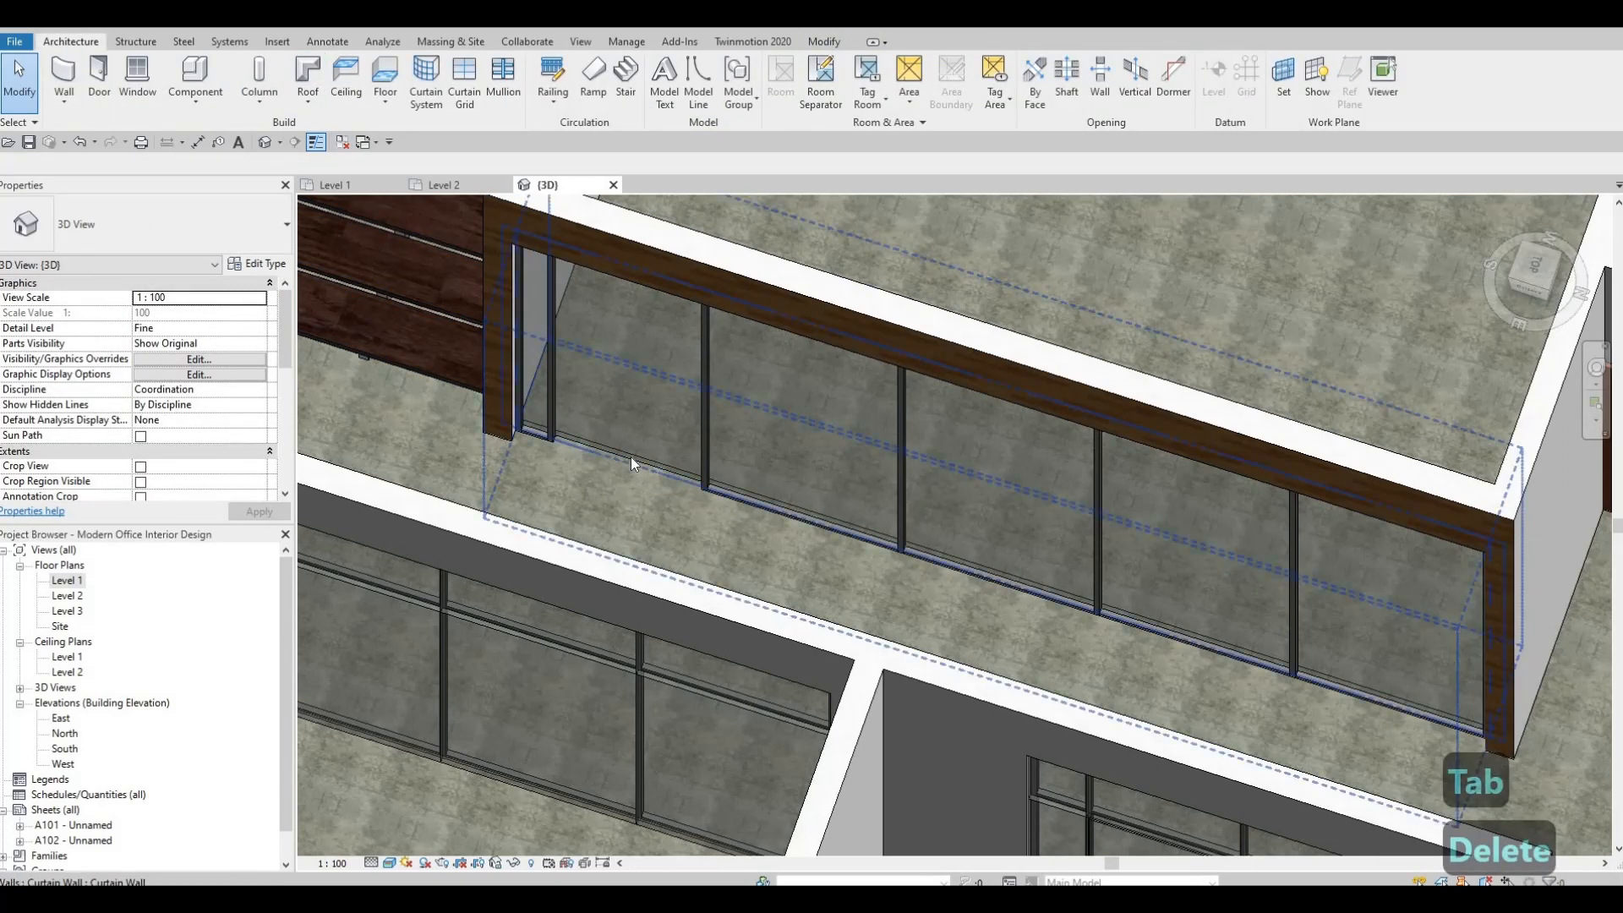
Change the 800 mm glazed panel to M_Door-Curtain-Wall-Single-Glass and return to the Level 1 floor plan.
key("Tab")
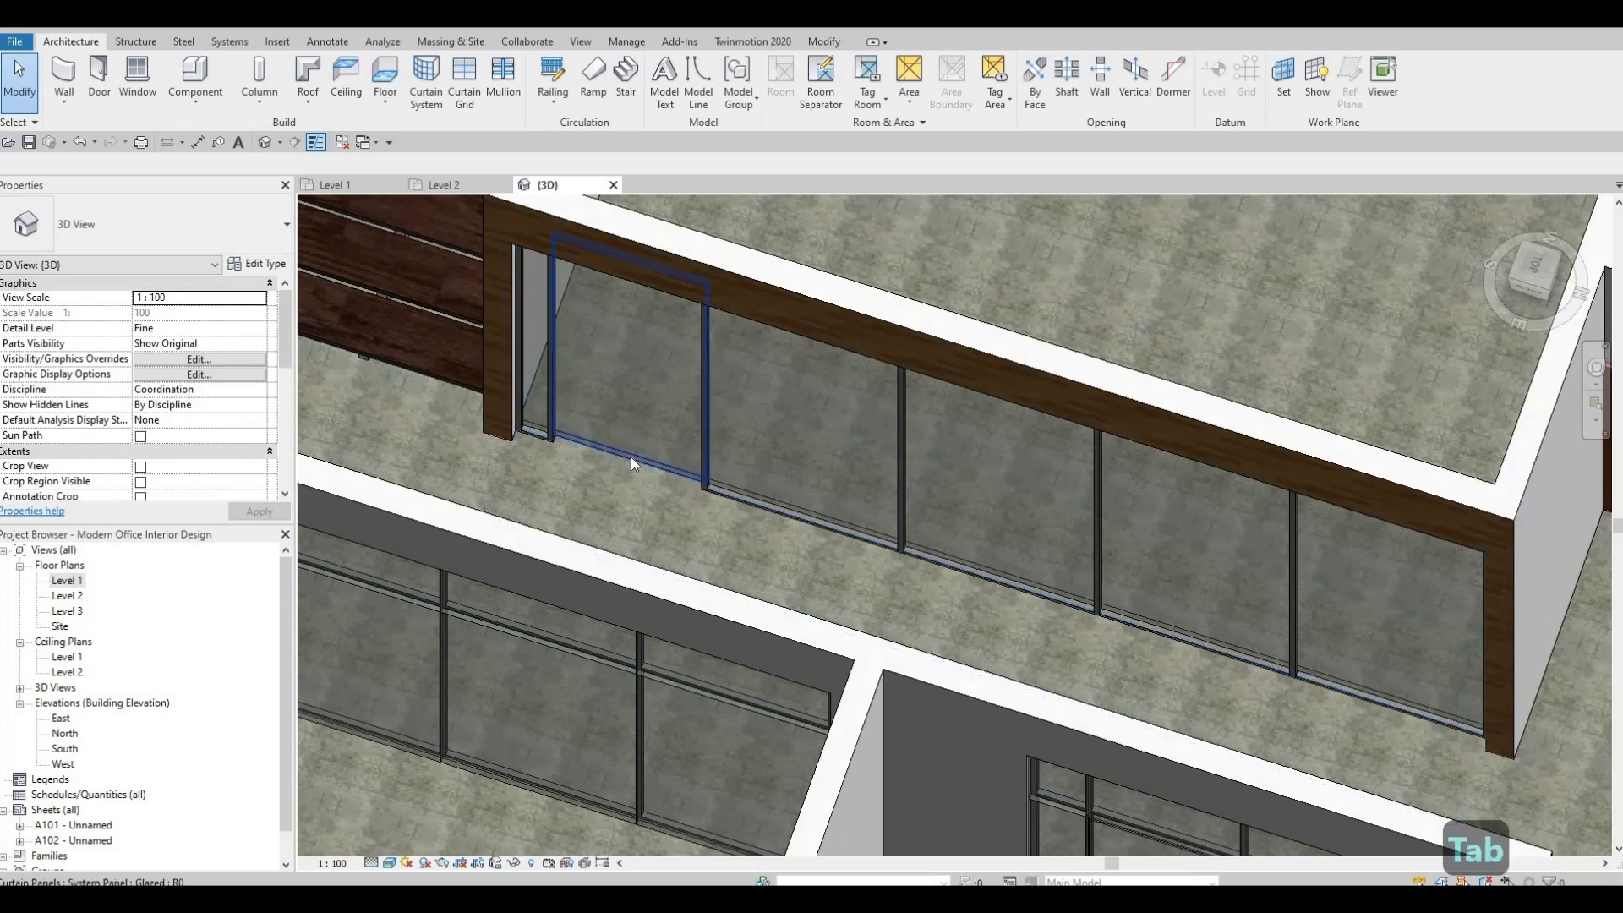
left_click(630, 456)
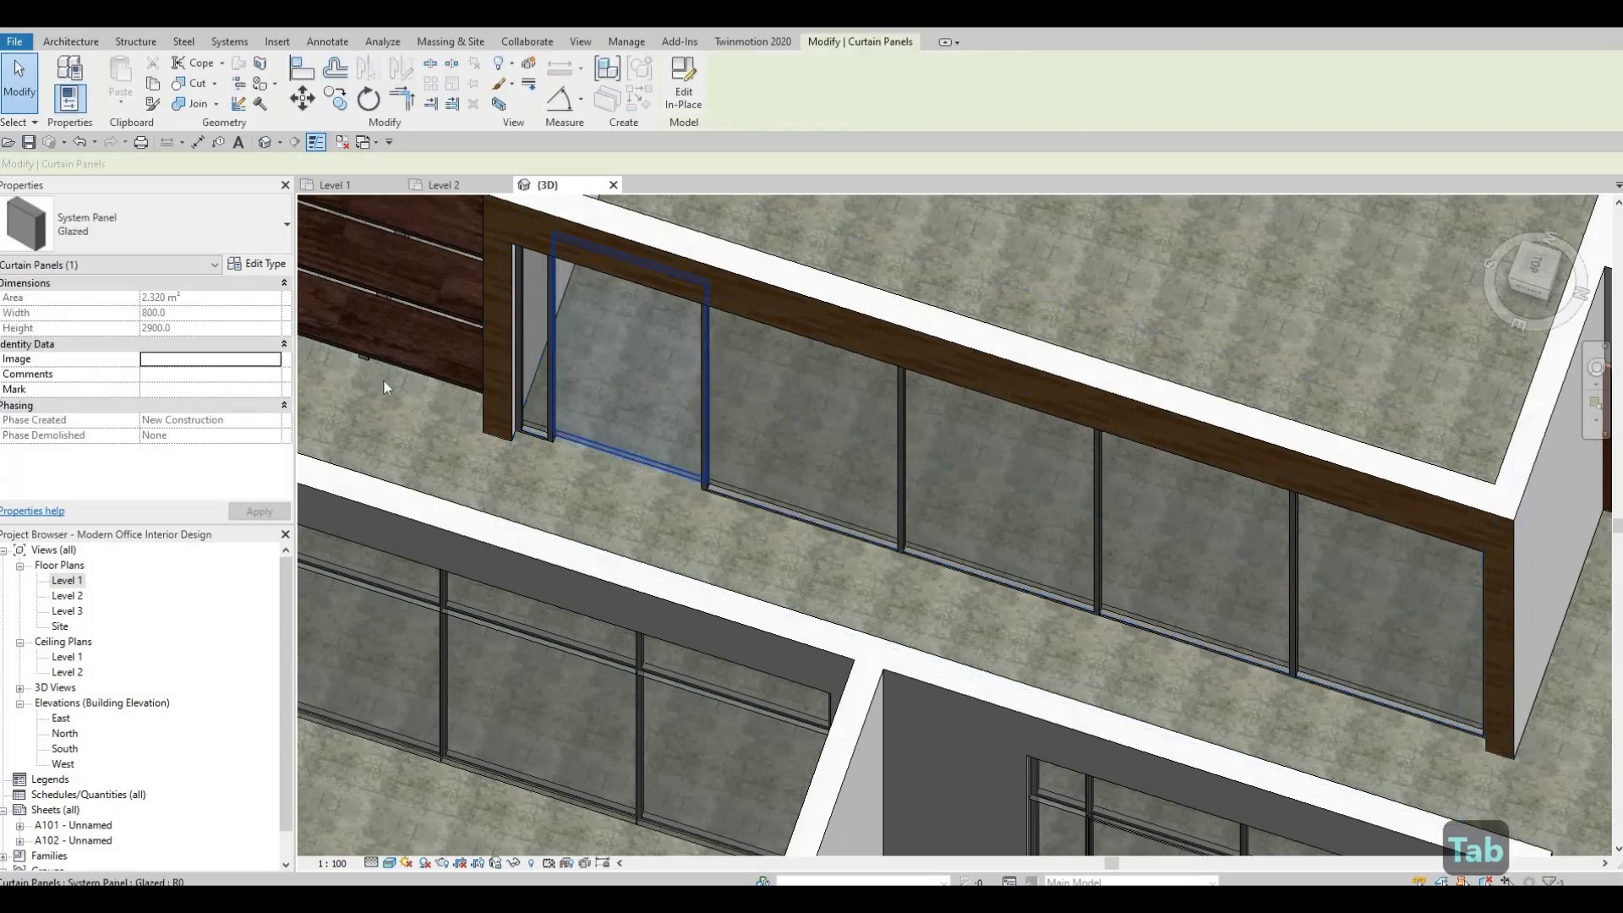
left_click(264, 228)
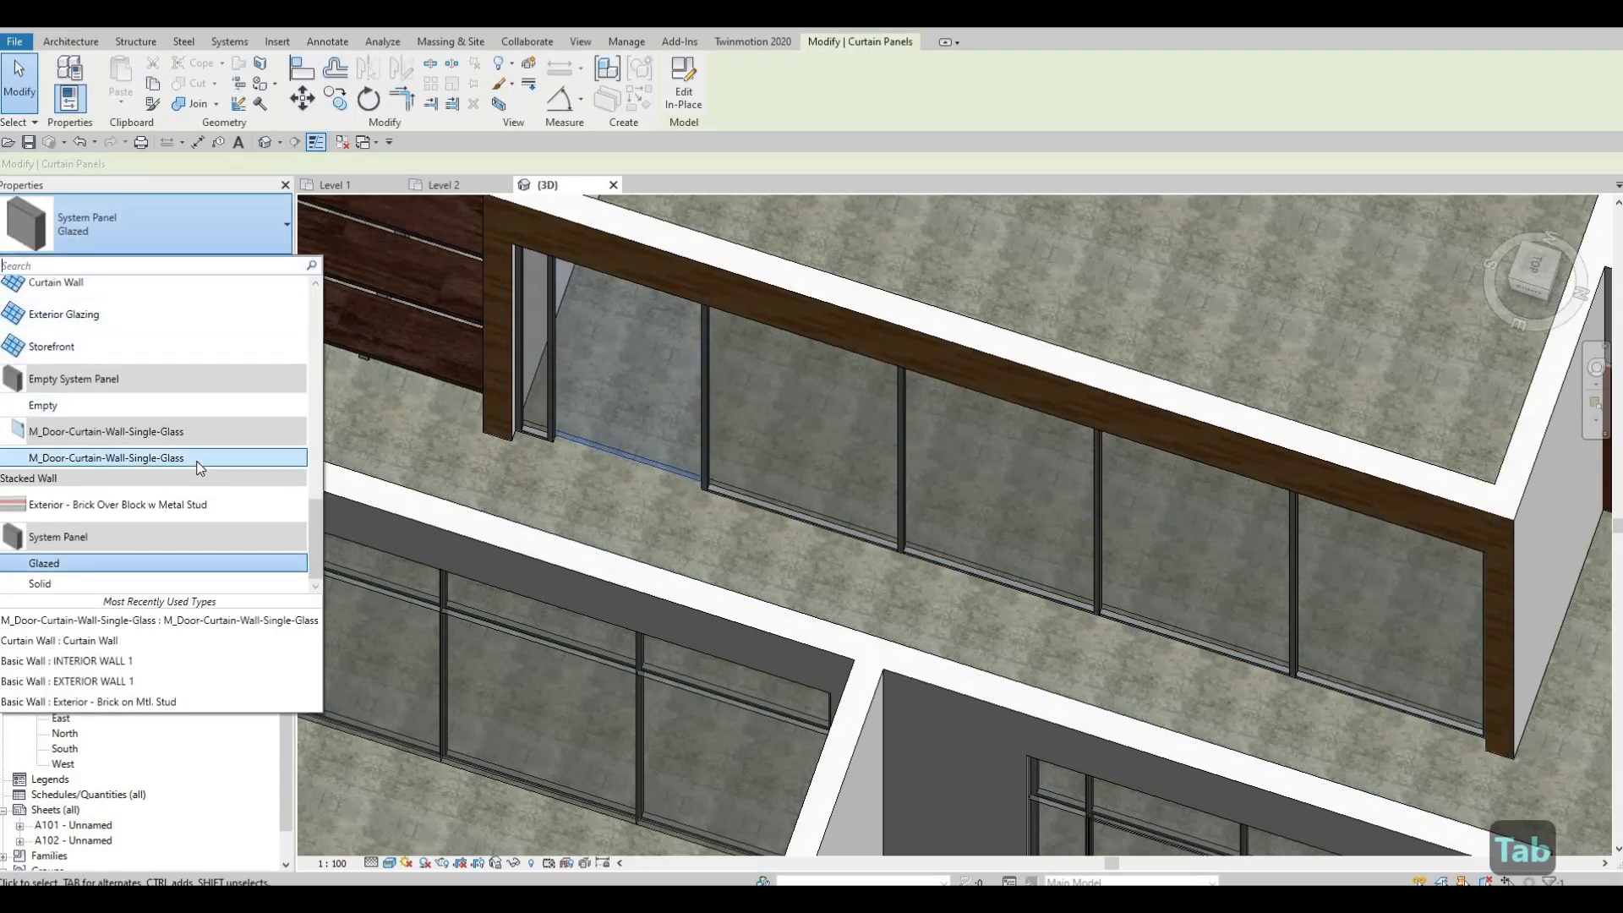
middle_click_drag(394, 395, 561, 318)
scroll(560, 319, "down", 1)
key("Escape")
key("Escape")
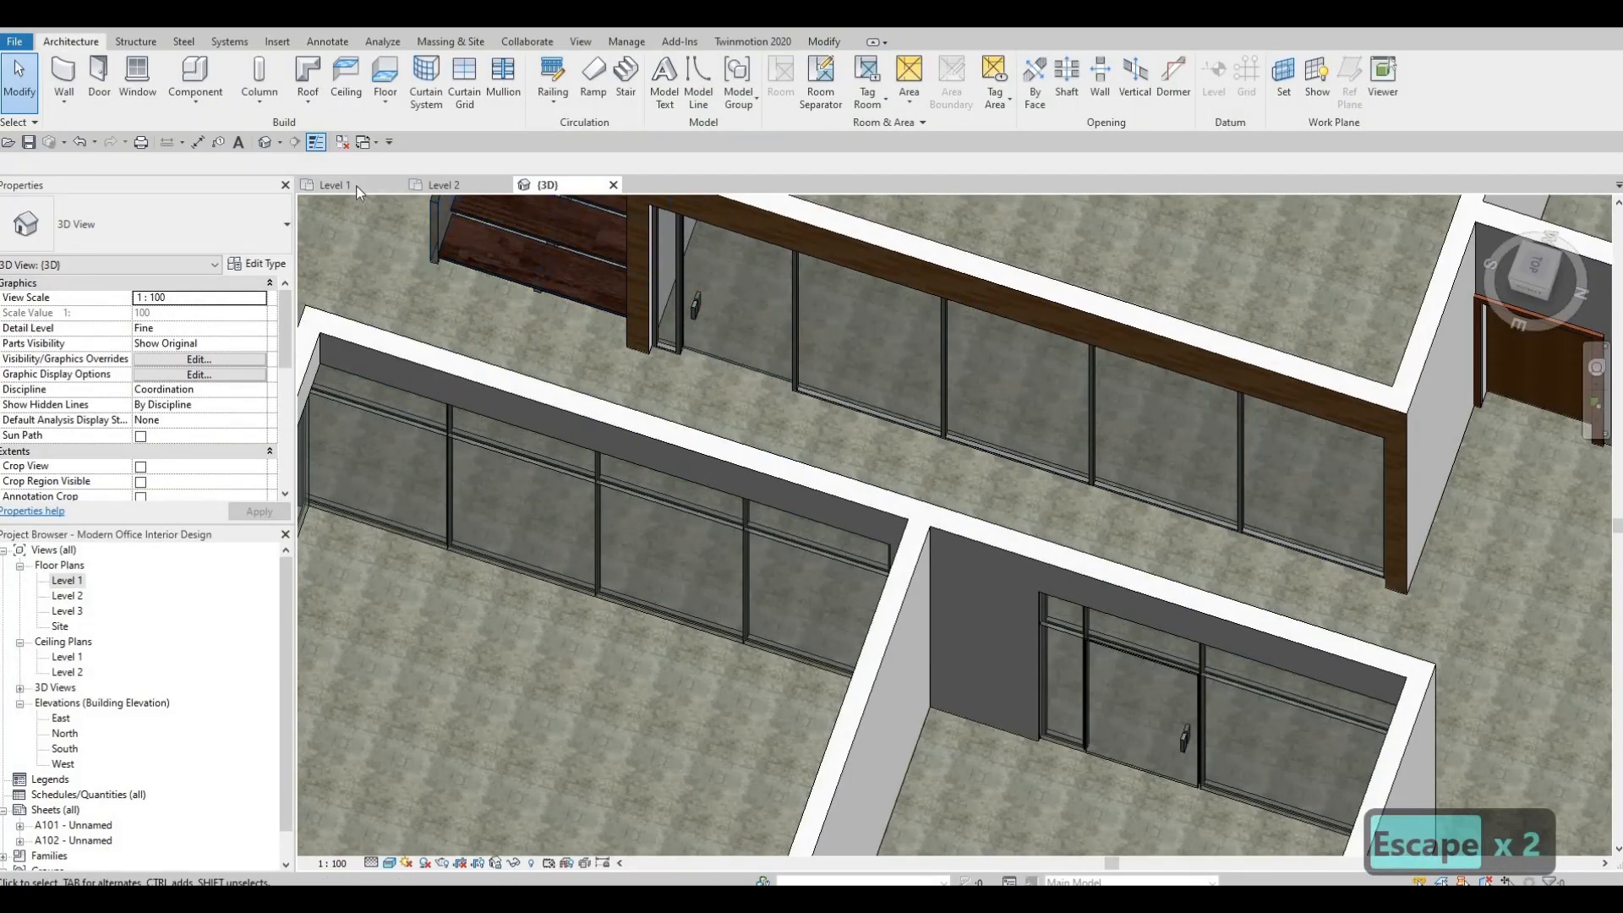
left_click(357, 185)
scroll(752, 565, "up", 2)
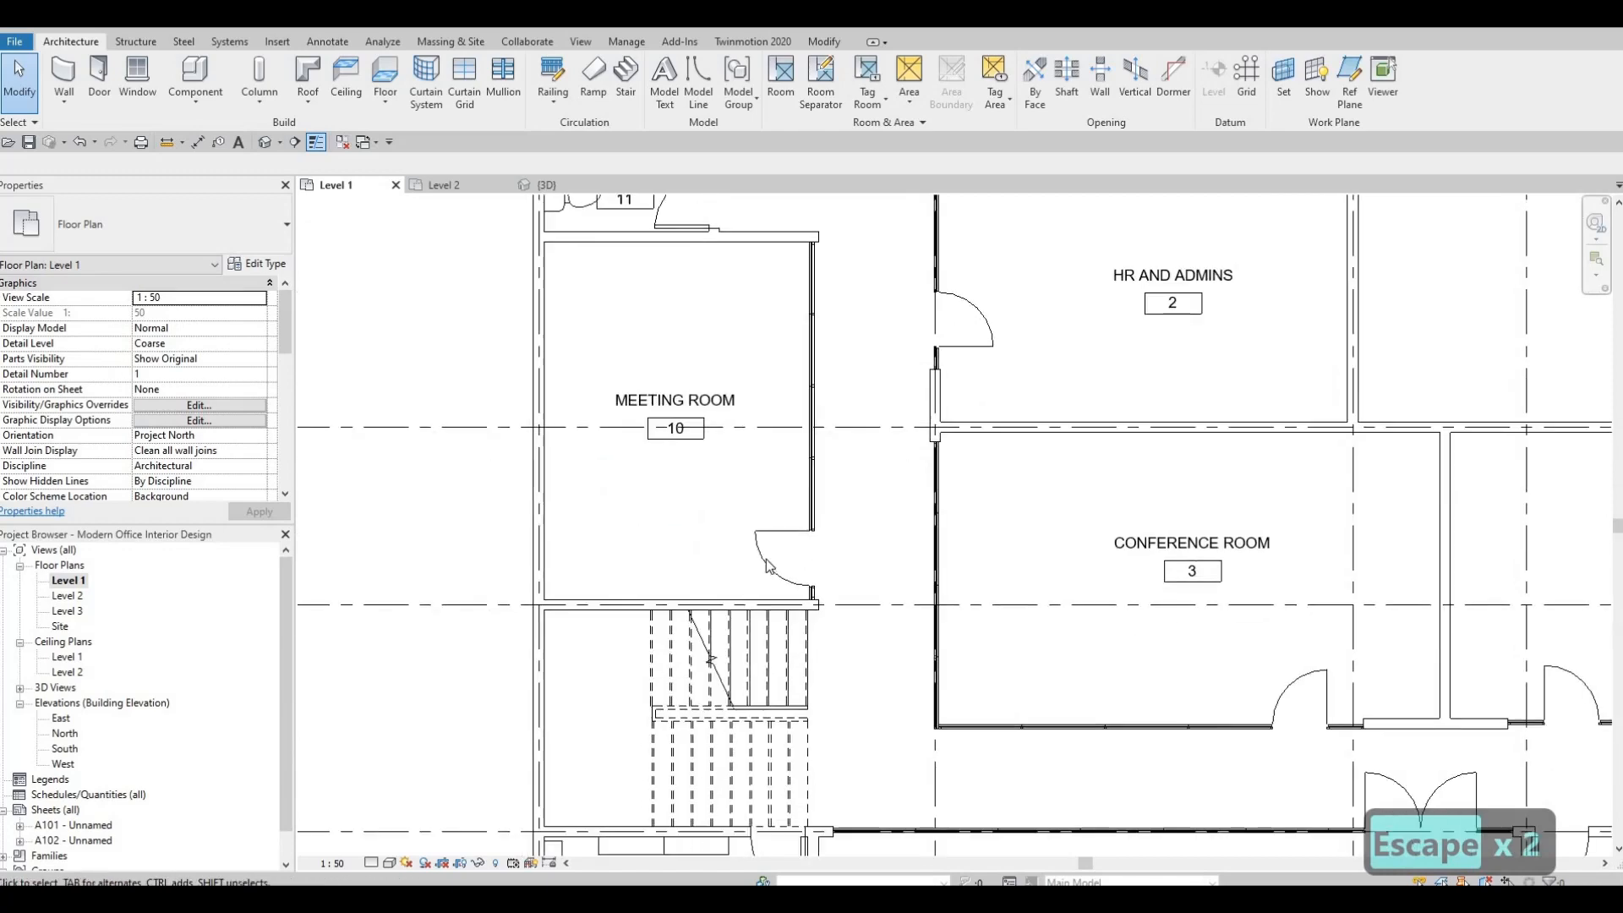
Flip the Meeting Room's curtain wall door so that it hinges on the side nearest the stairs.
left_click(768, 566)
scroll(771, 570, "up", 1)
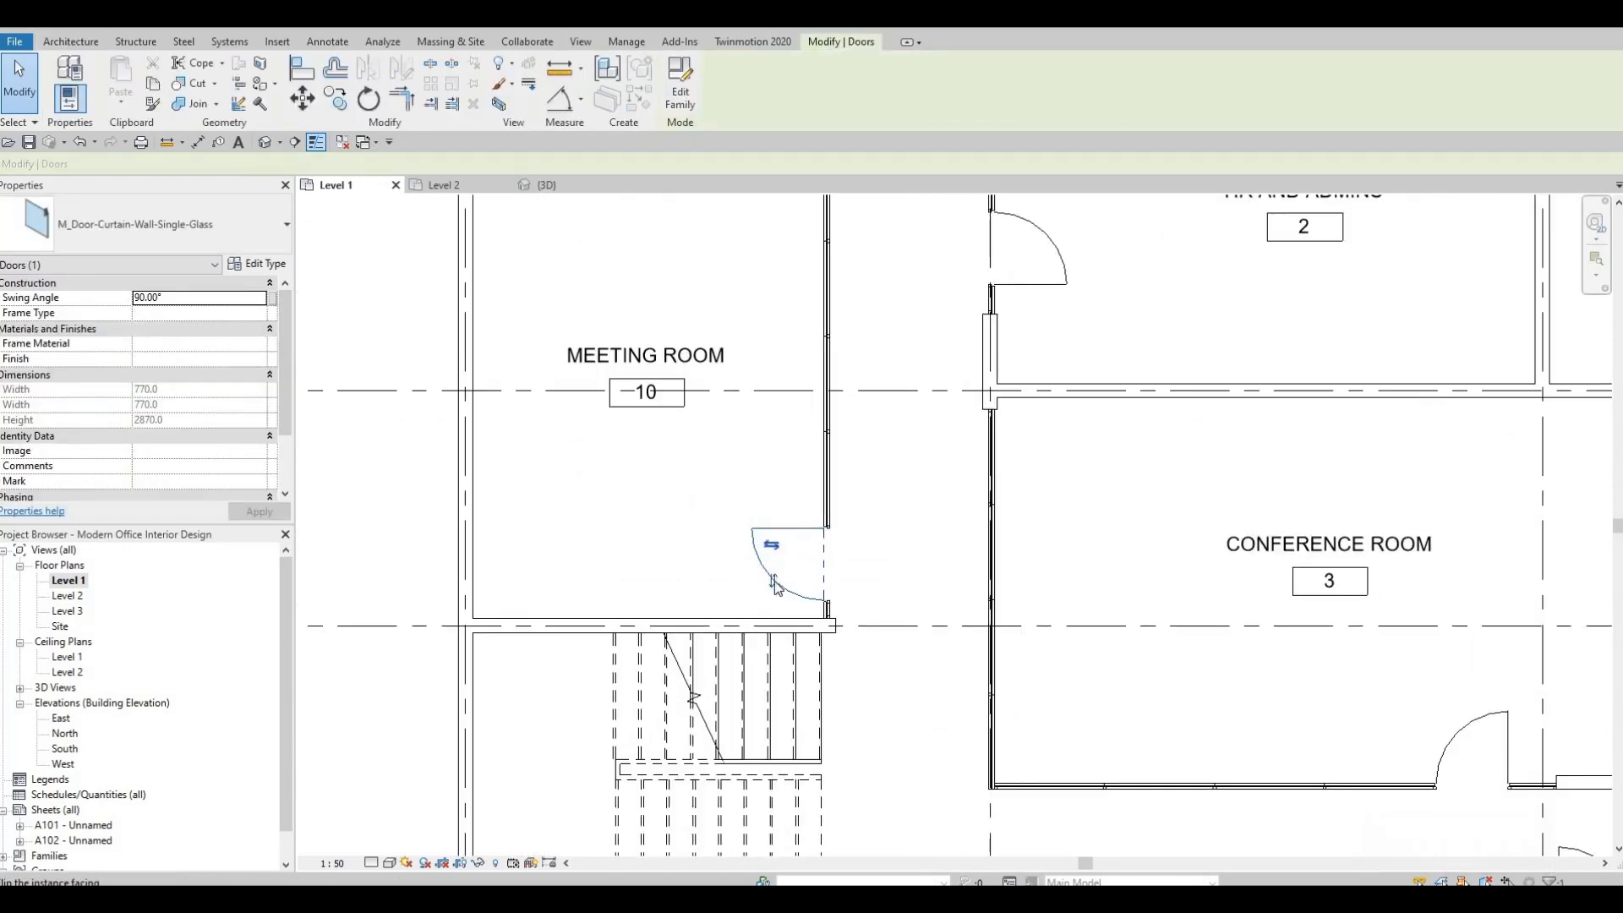
key("space")
middle_click_drag(725, 510, 705, 541)
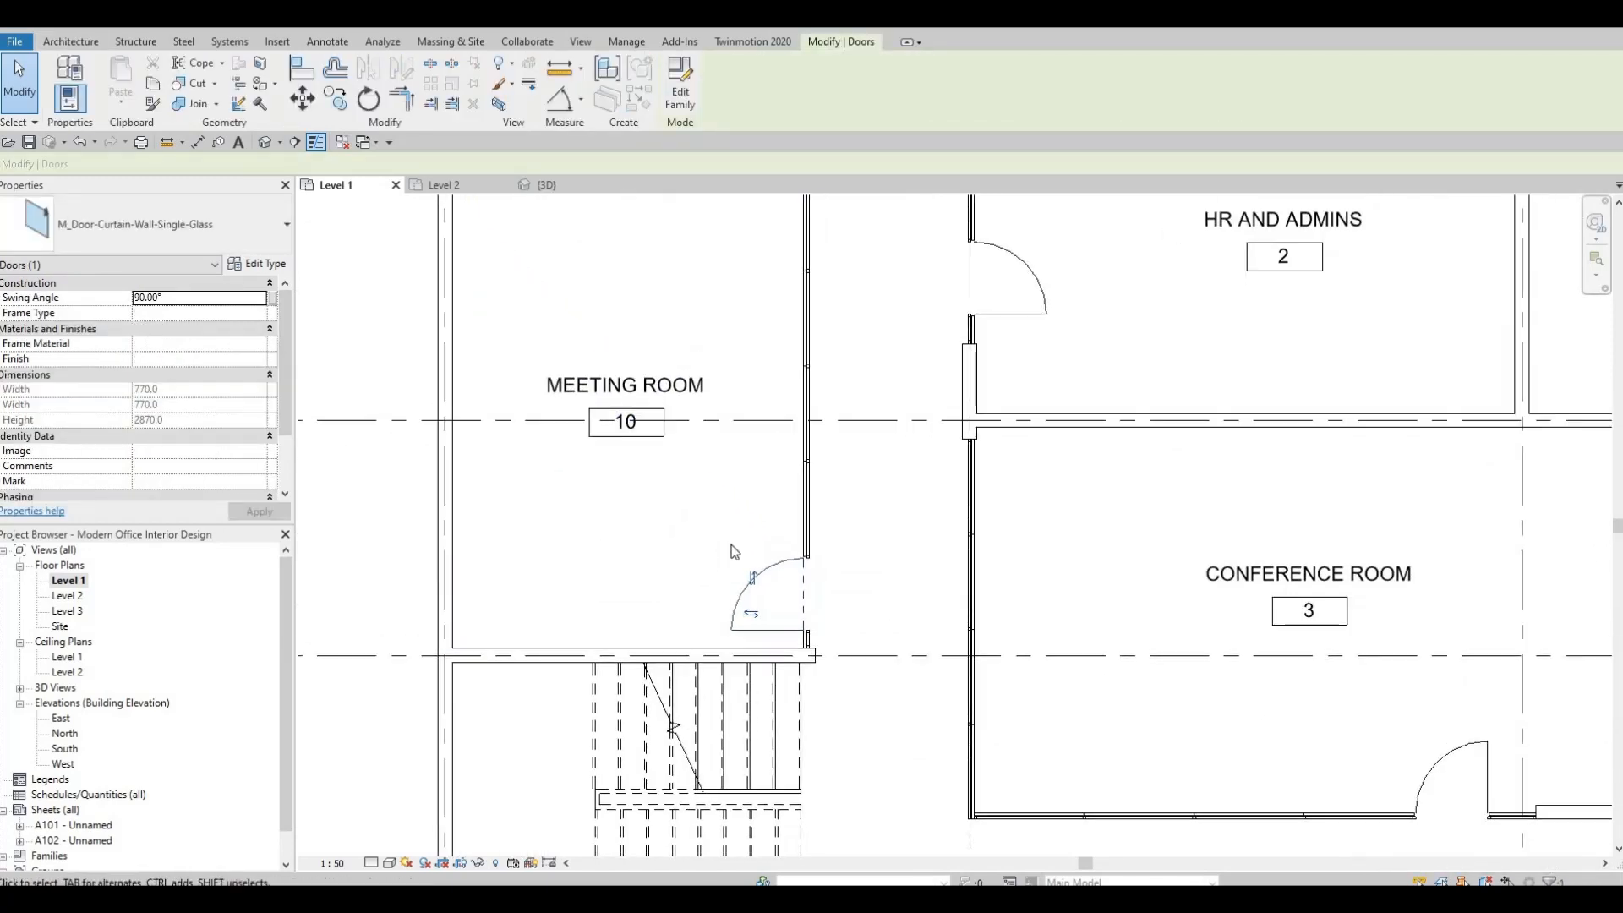
key("Escape")
scroll(734, 580, "down", 4)
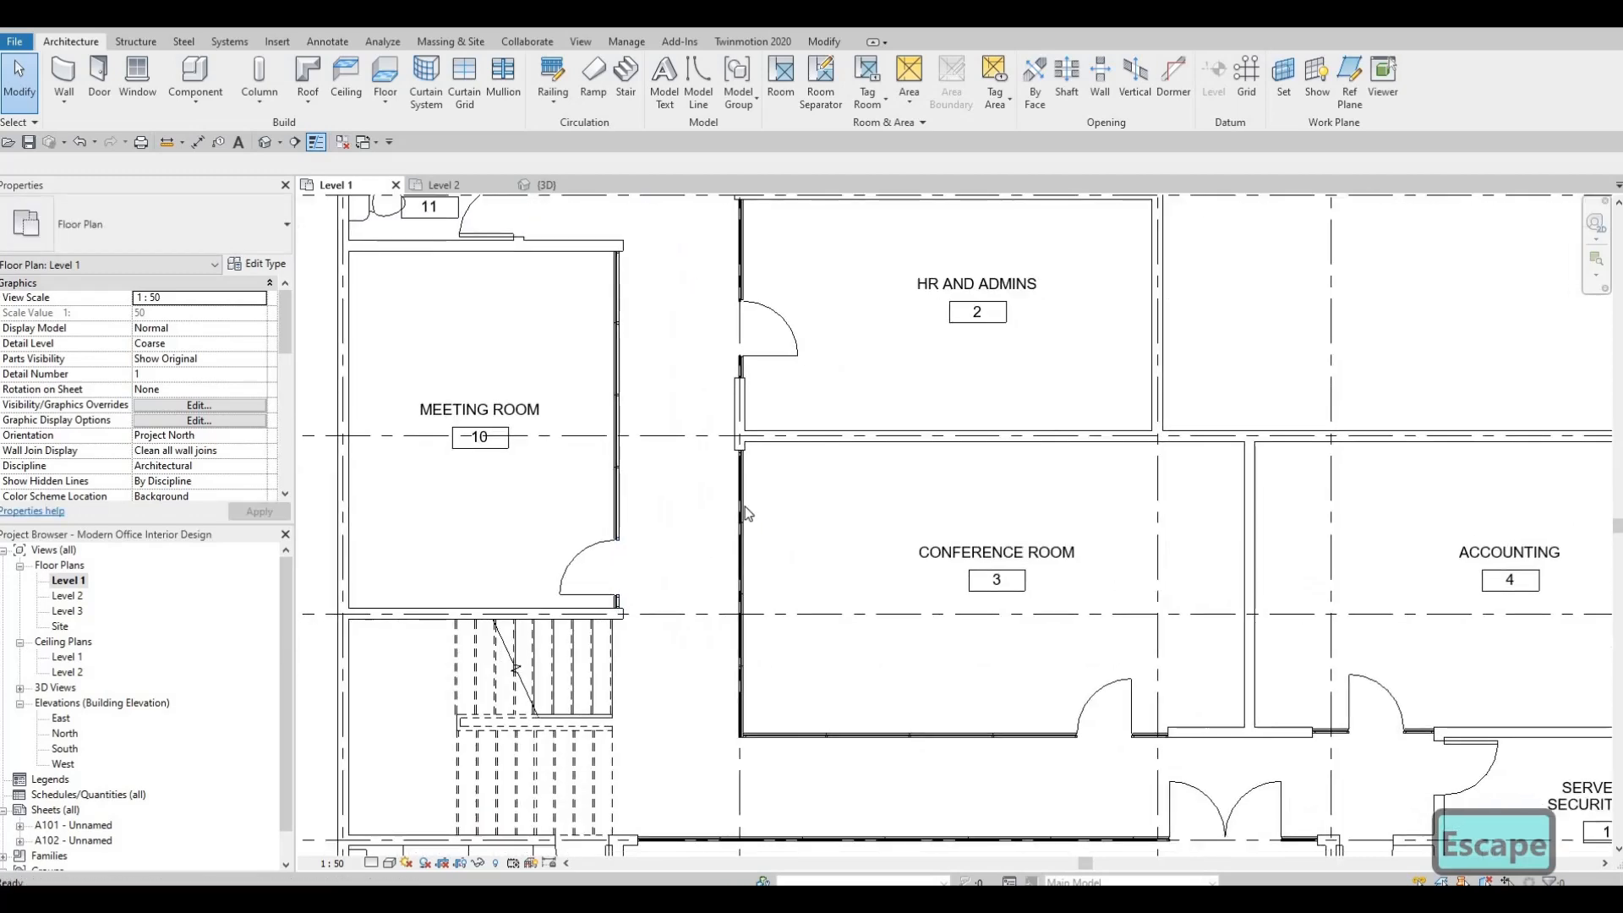
middle_click_drag(711, 464, 614, 383)
scroll(537, 404, "down", 1)
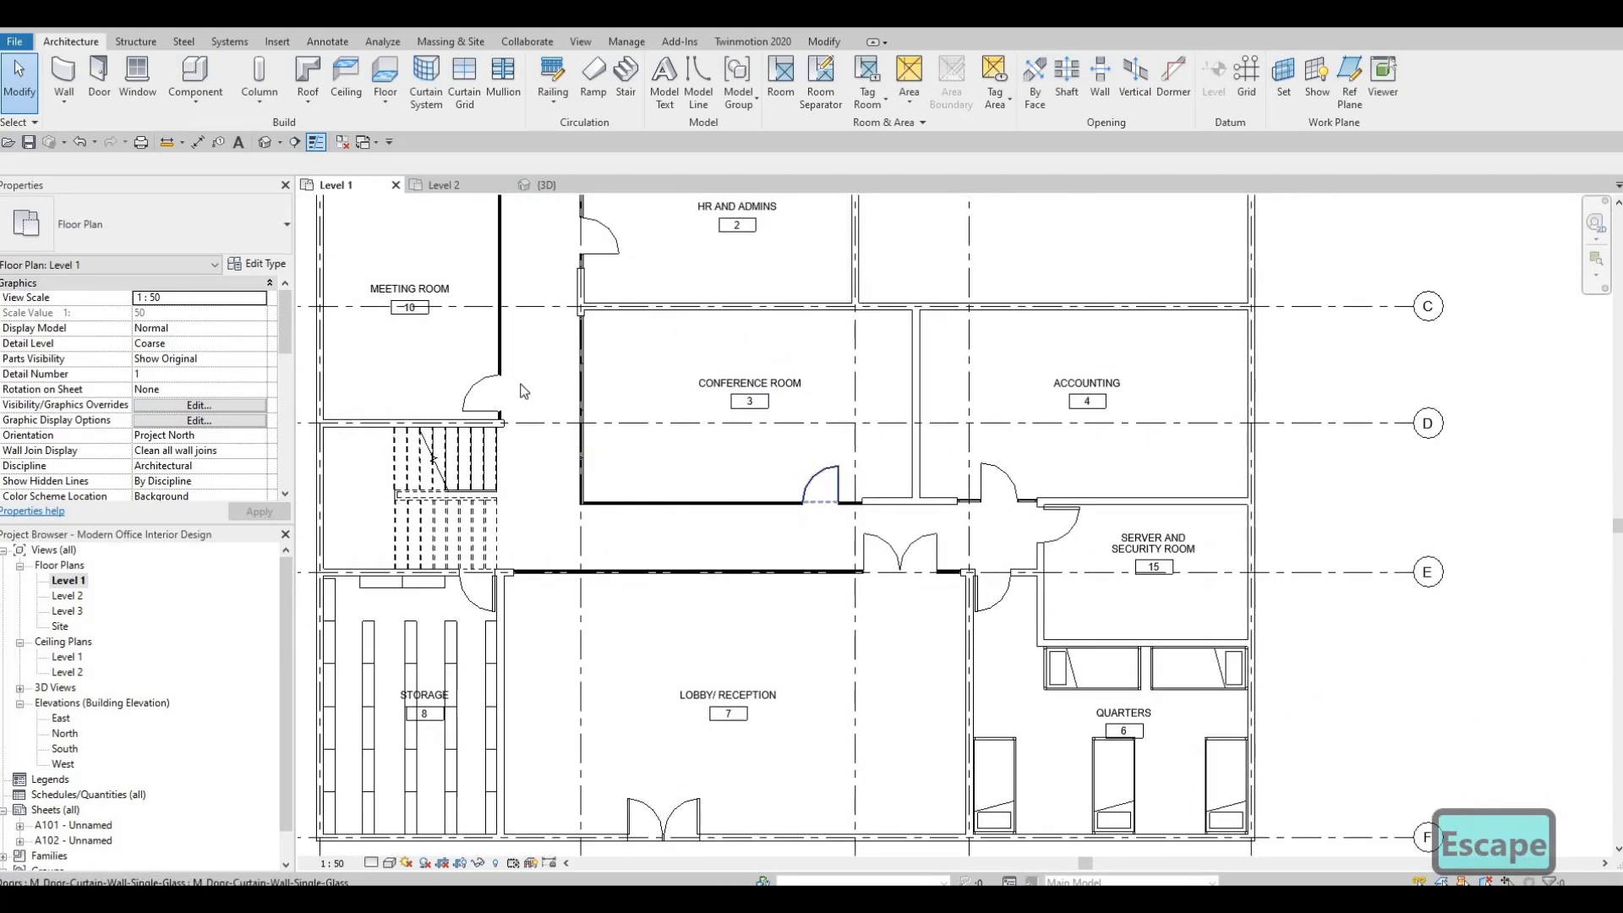
Delete the M_Single-Flush doors of the Quarters and the Server and Security Room.
scroll(956, 575, "up", 3)
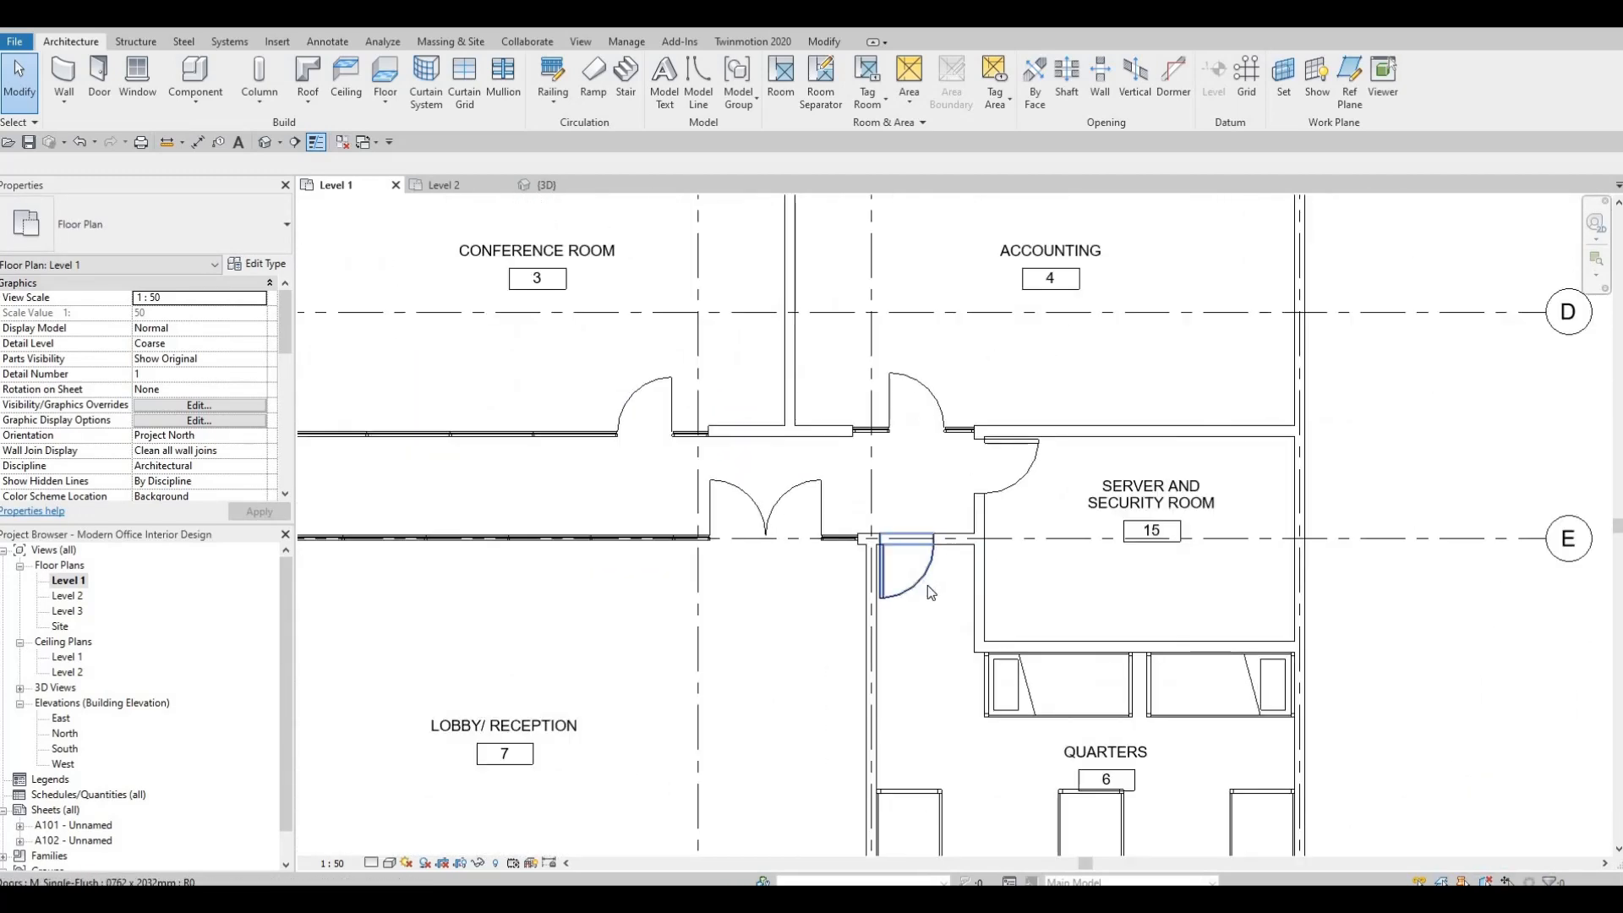
left_click(903, 568)
scroll(921, 449, "down", 1)
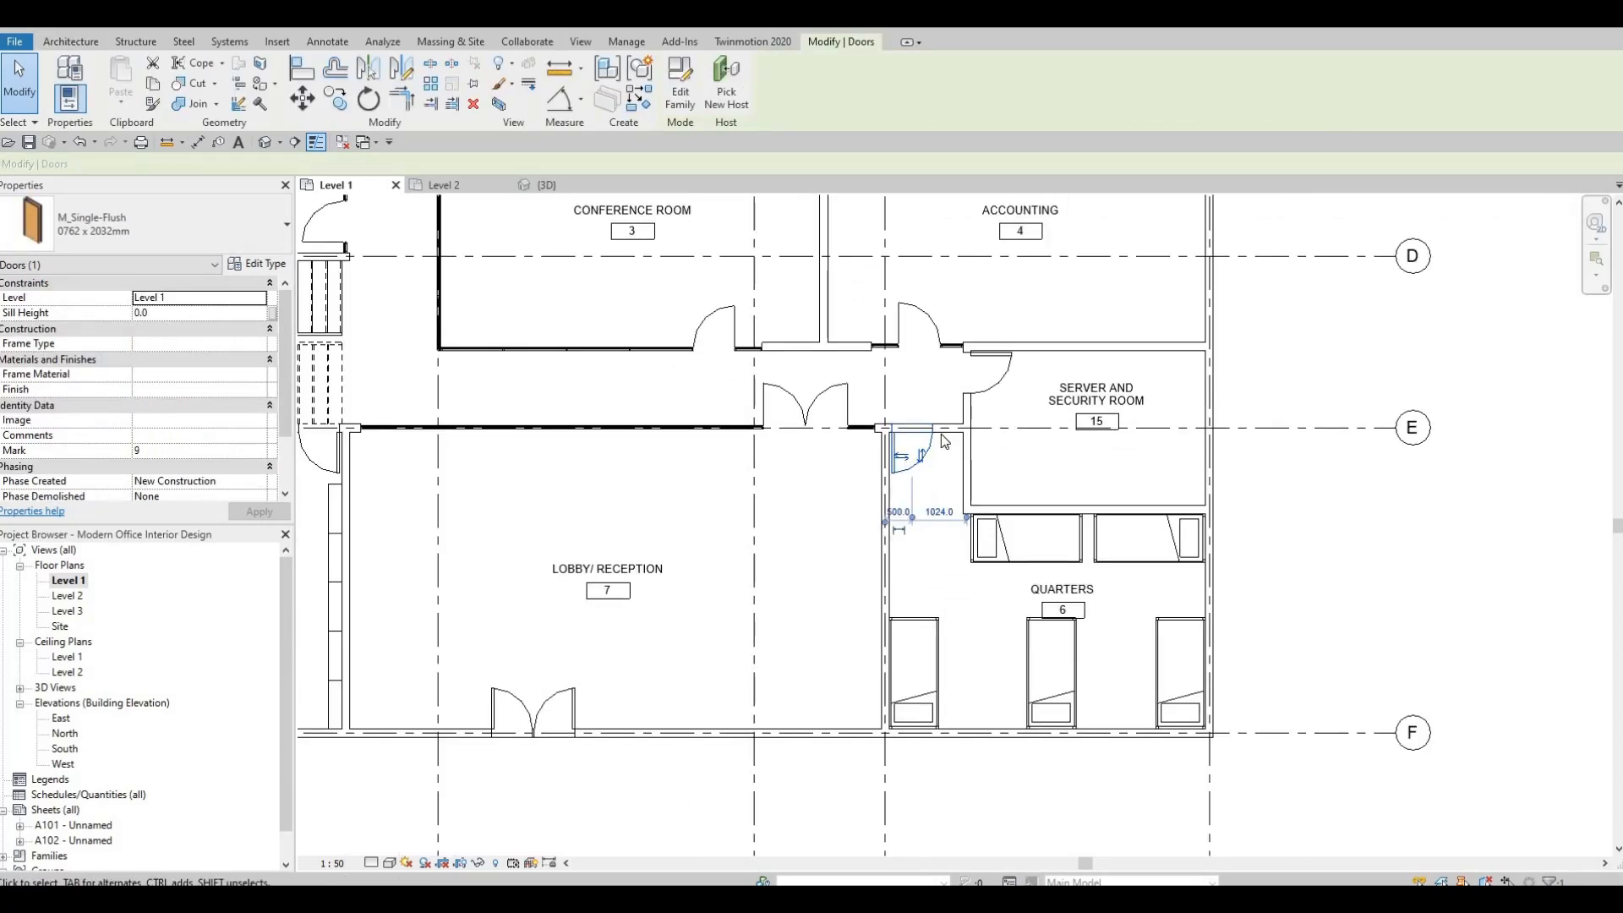
scroll(936, 468, "up", 2)
scroll(936, 467, "up", 1)
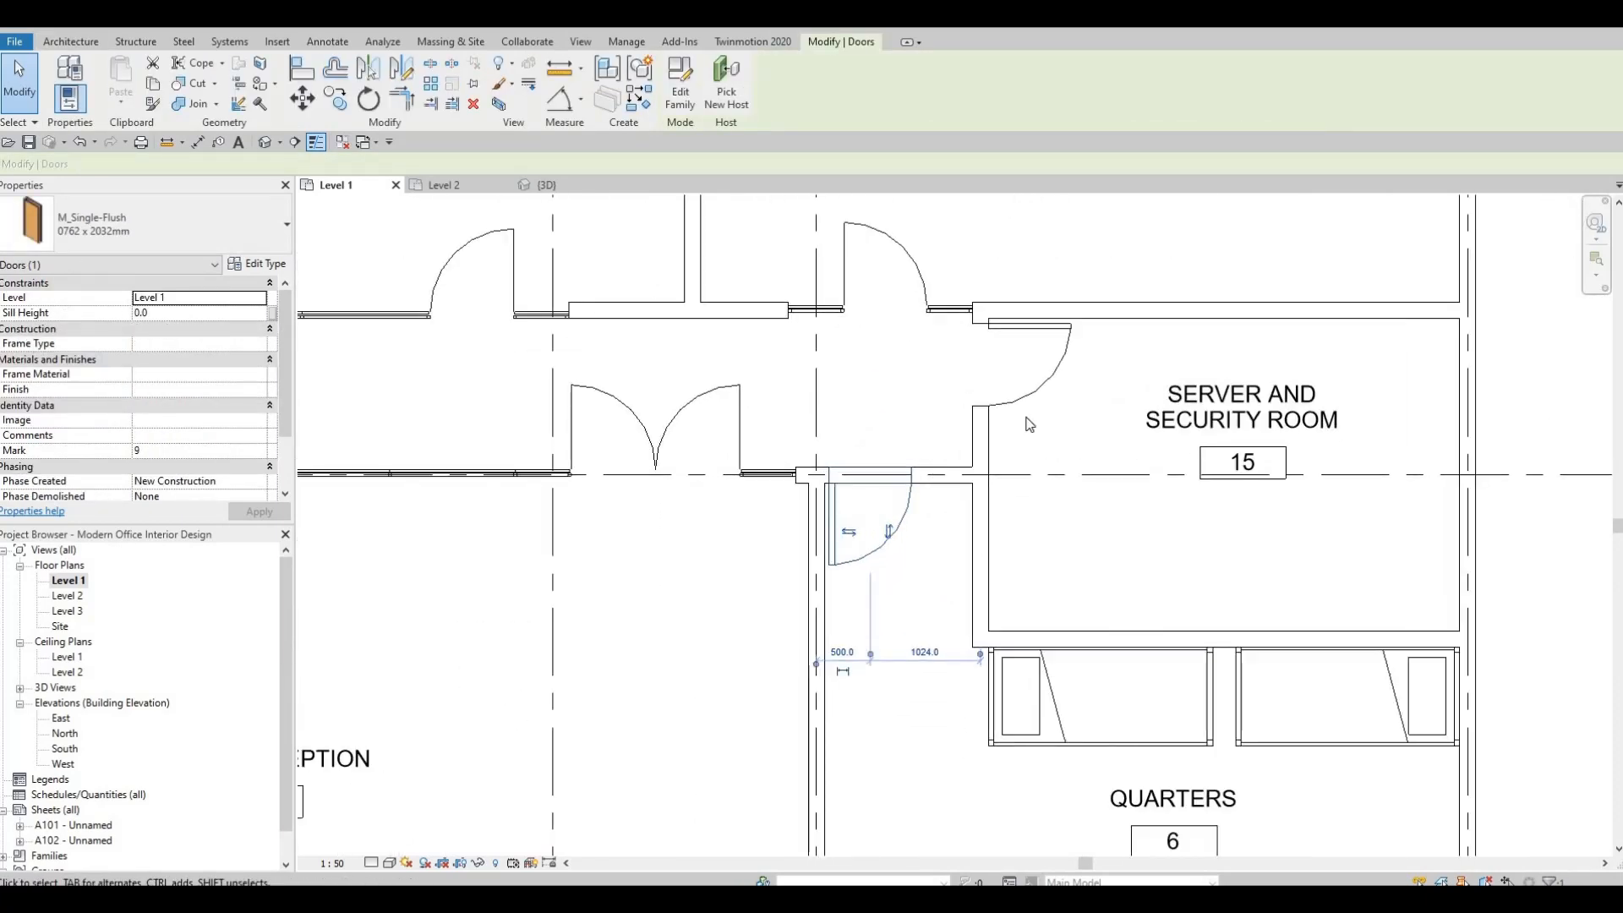
key("Delete")
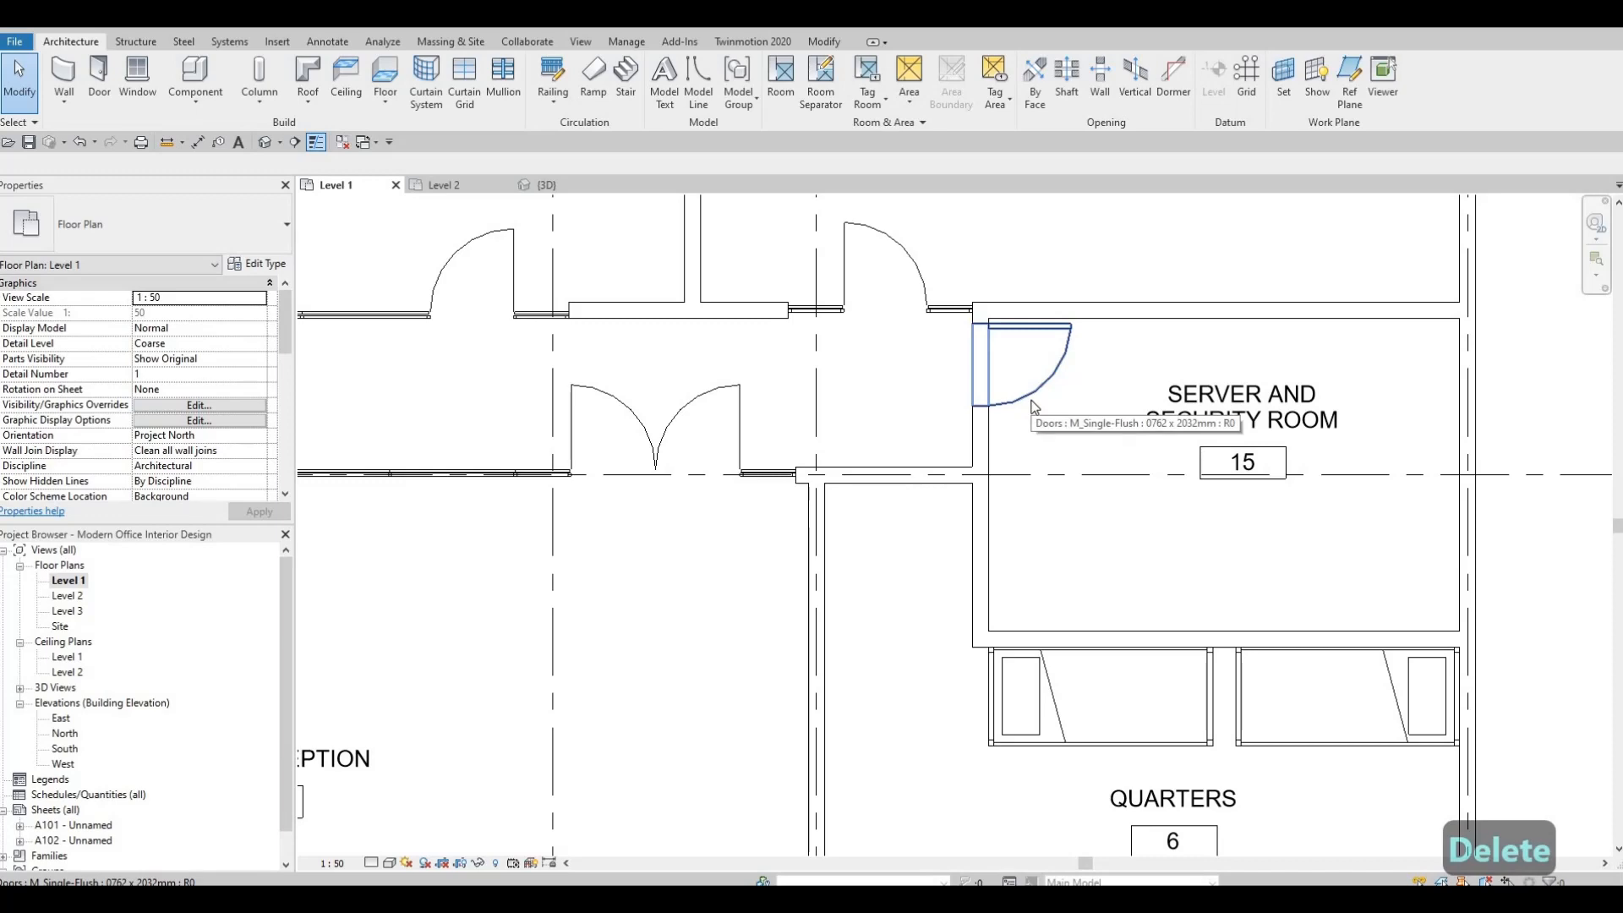
left_click(1031, 399)
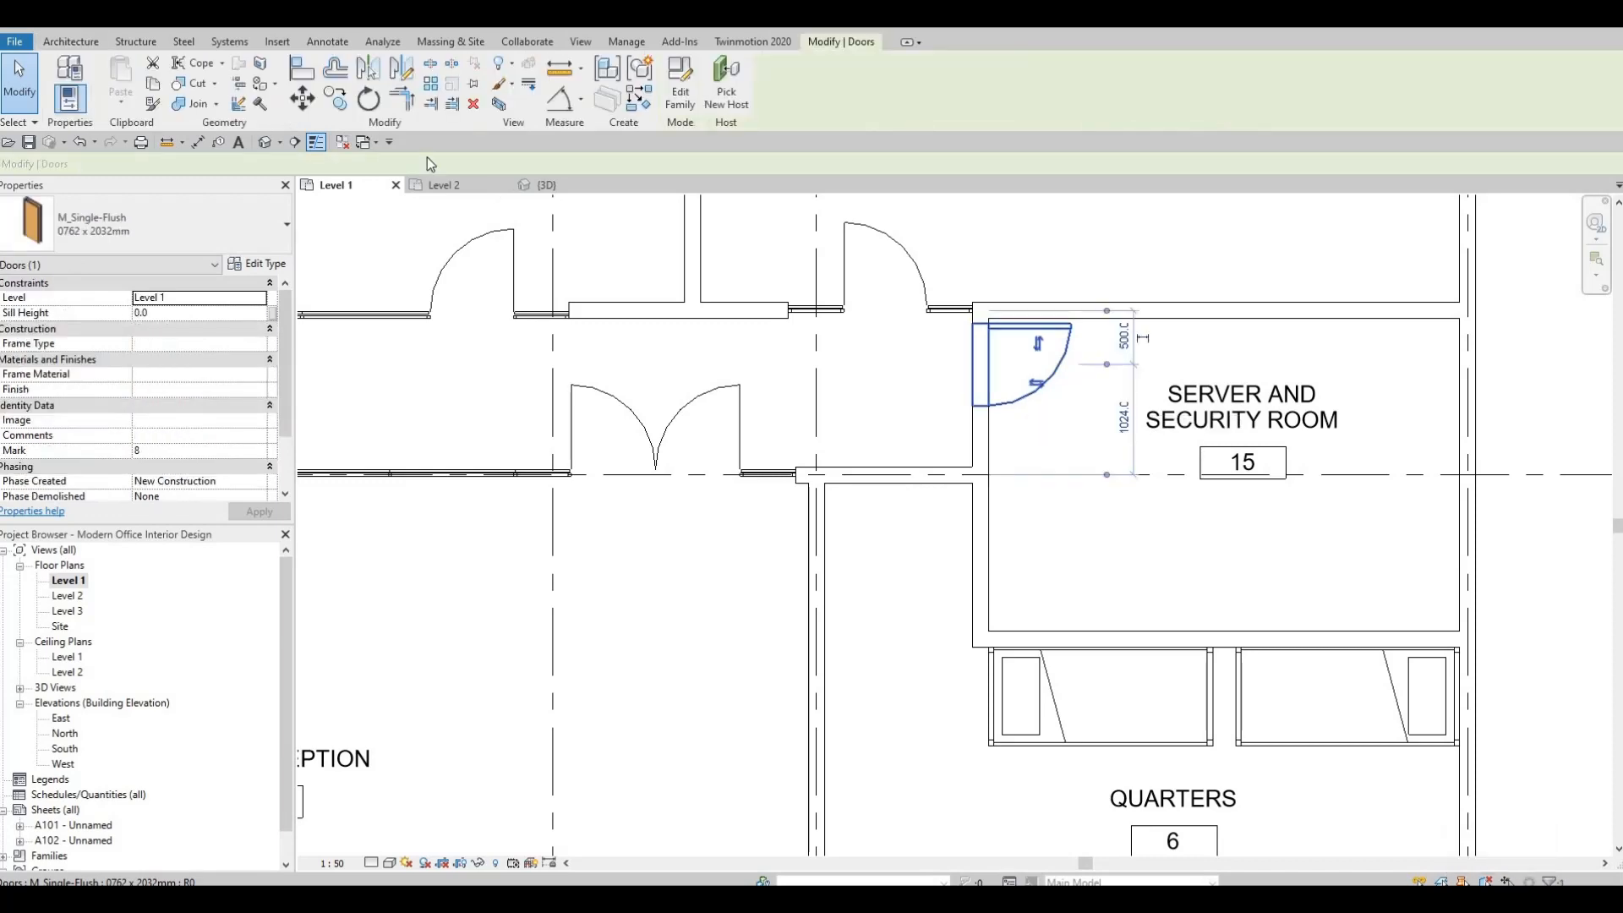
key("Delete")
Start loading a family and open the Commercial subfolder of the Canada library's Doors folder.
left_click(276, 40)
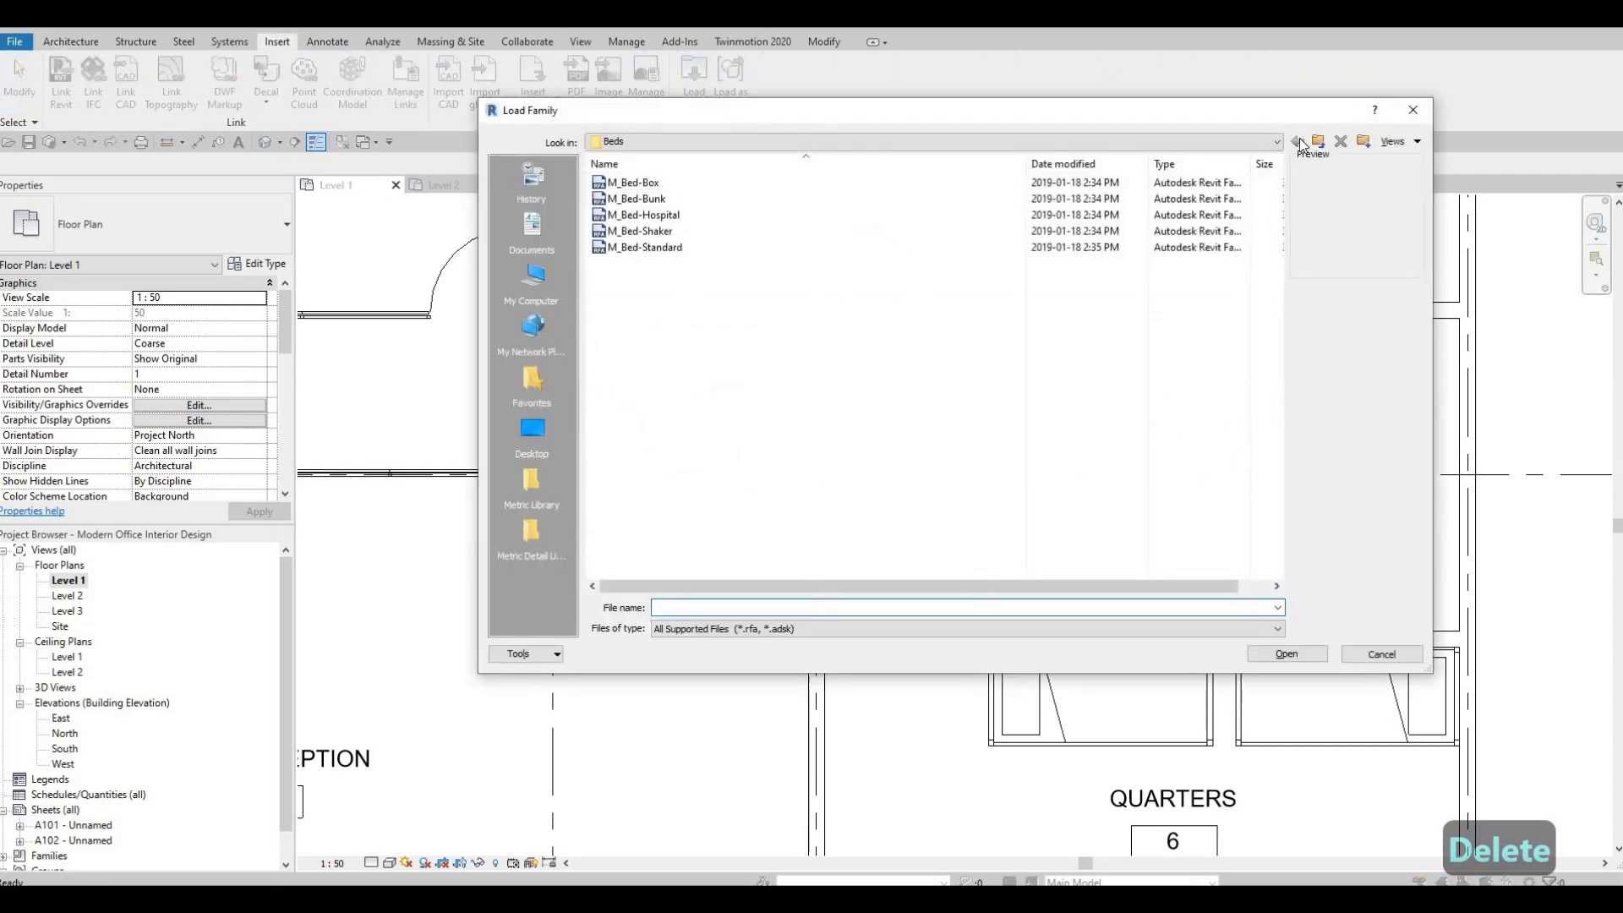
left_click(1318, 143)
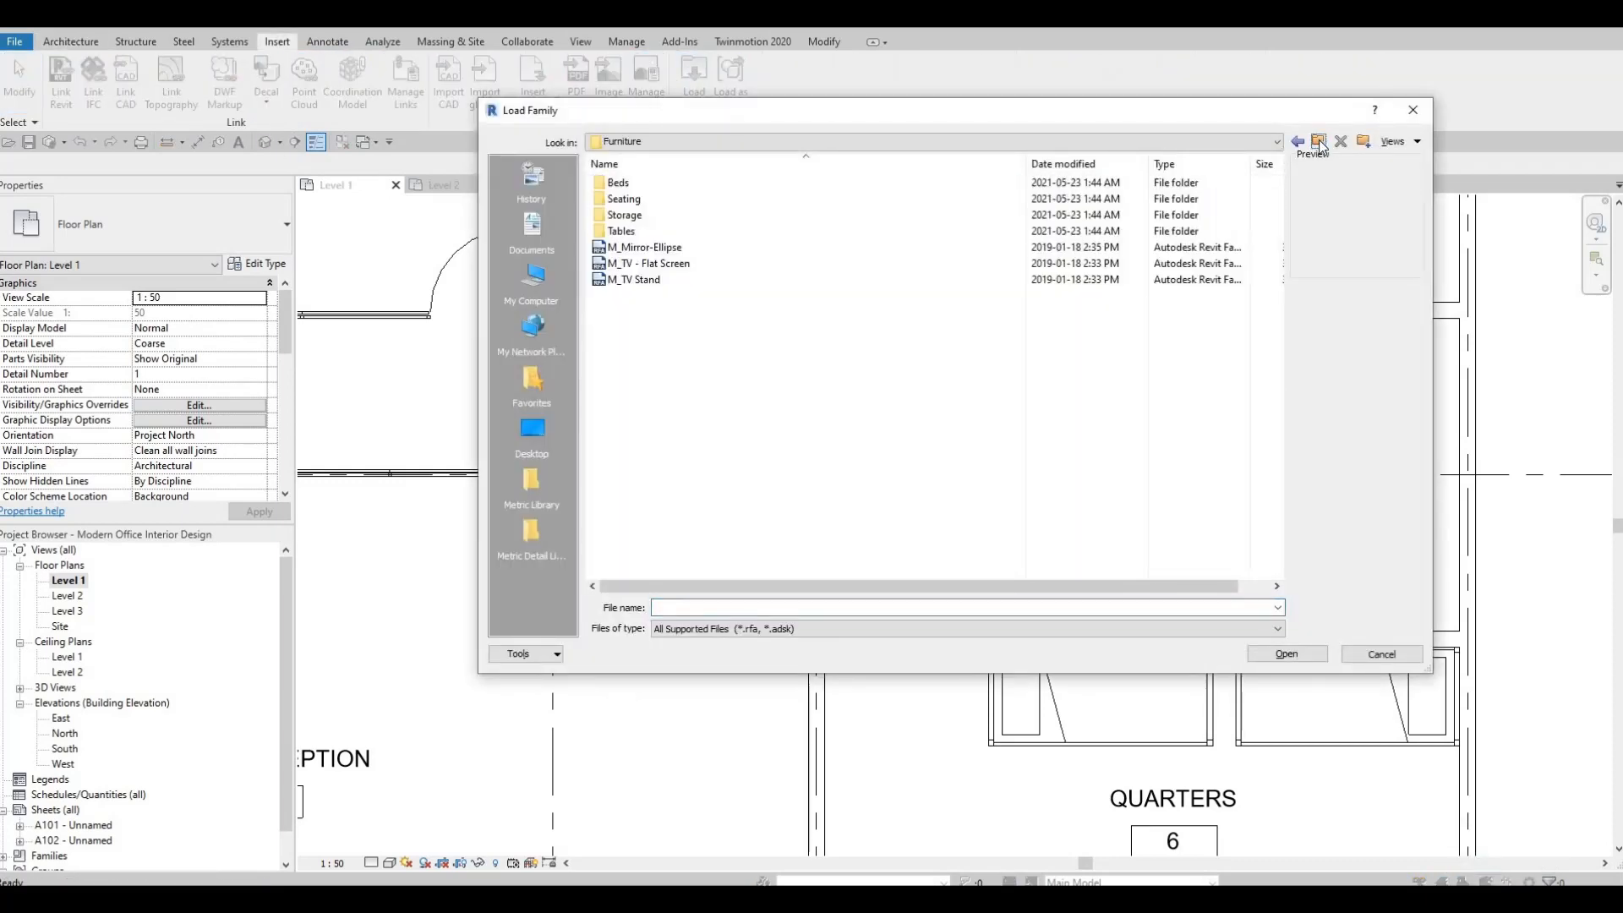
left_click(1319, 143)
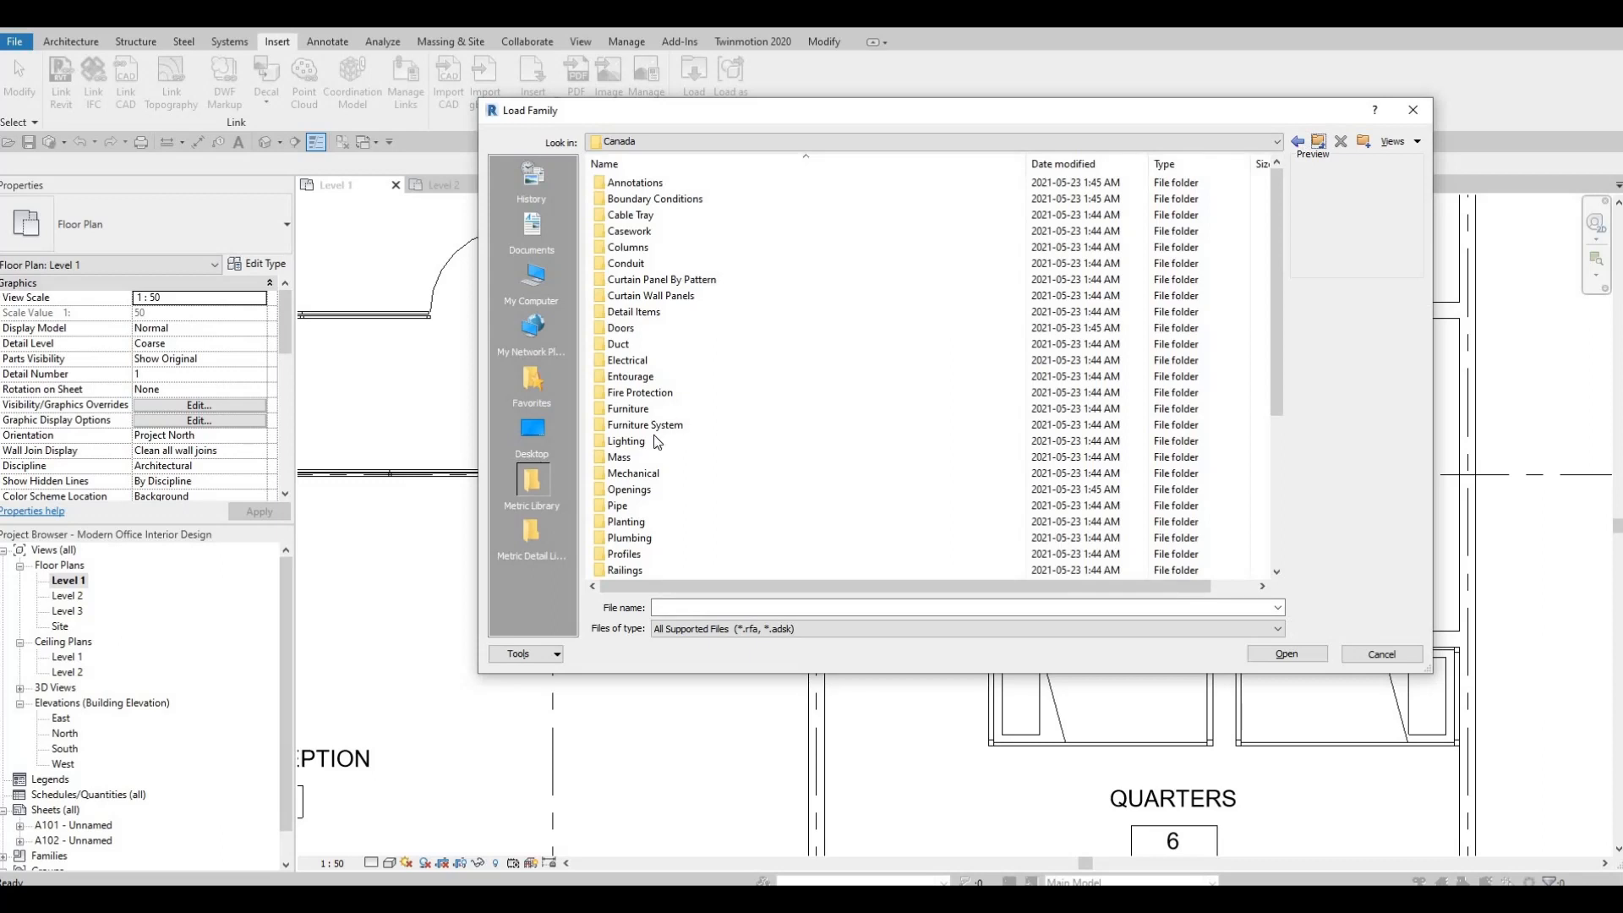
double_click(622, 329)
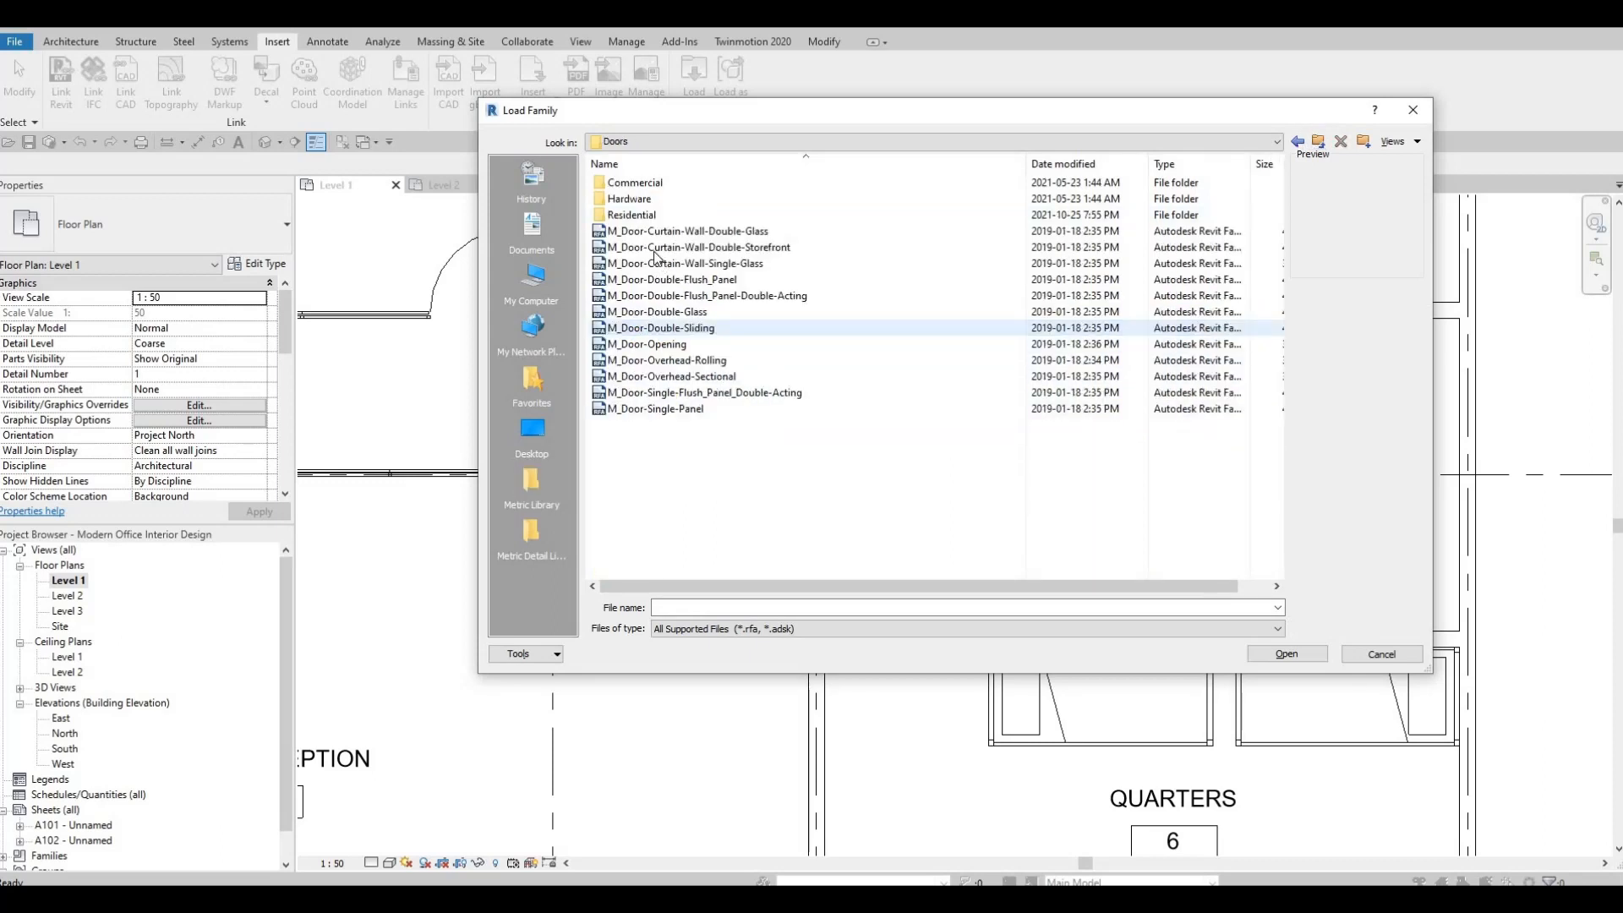
double_click(648, 181)
Examine the previews of the commercial exterior and passage door families to choose one for the Server and Security Room.
left_click(639, 186)
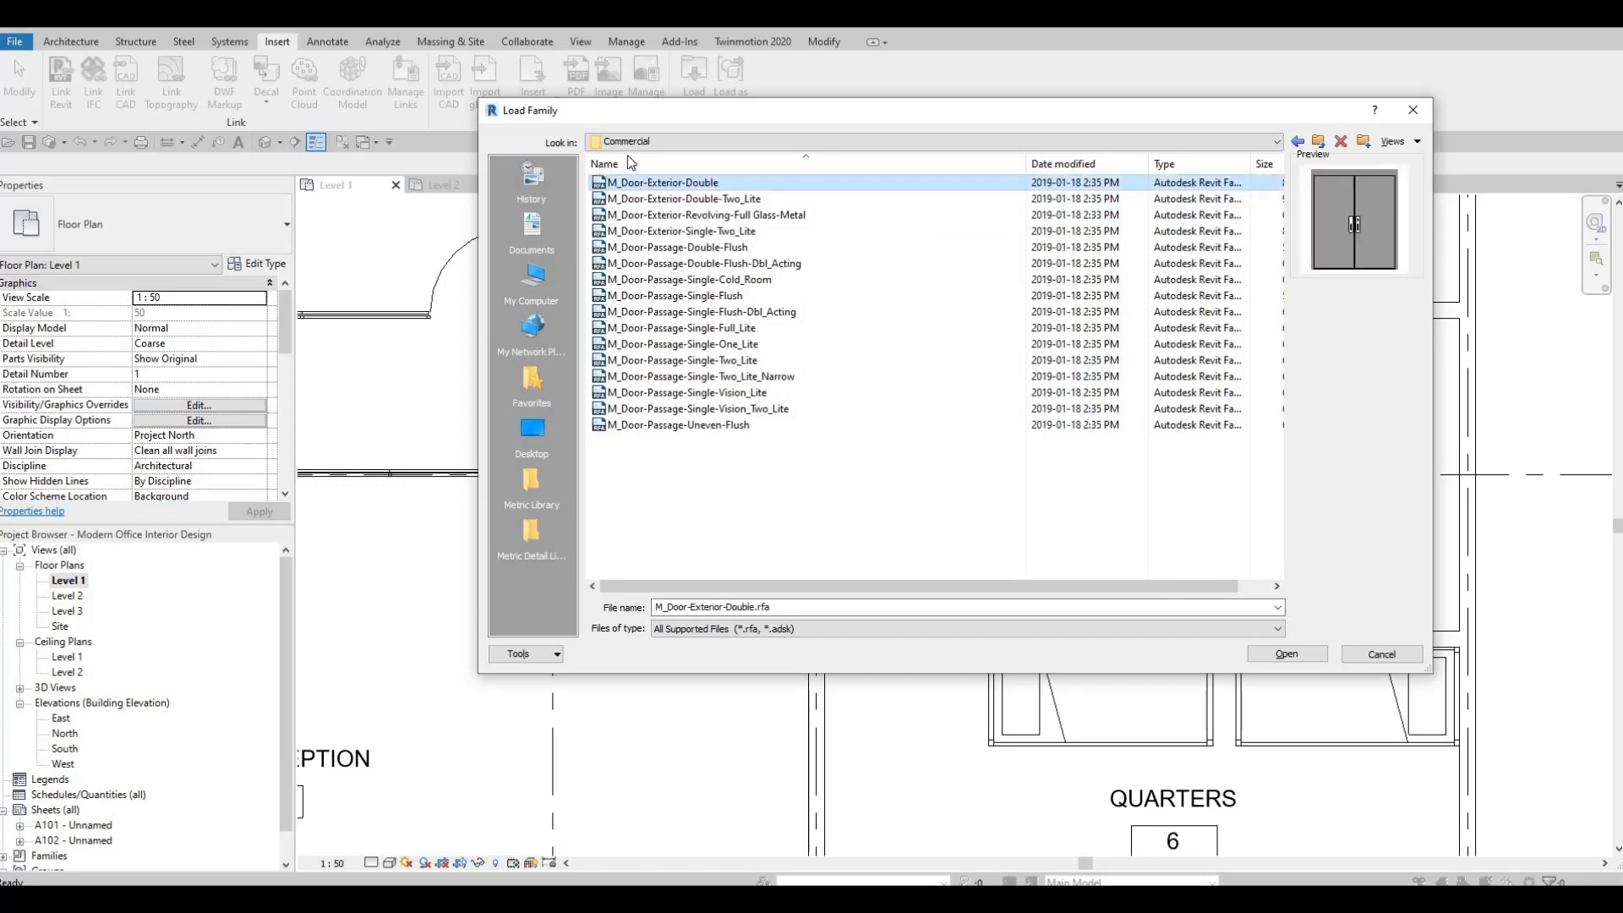
left_click(671, 200)
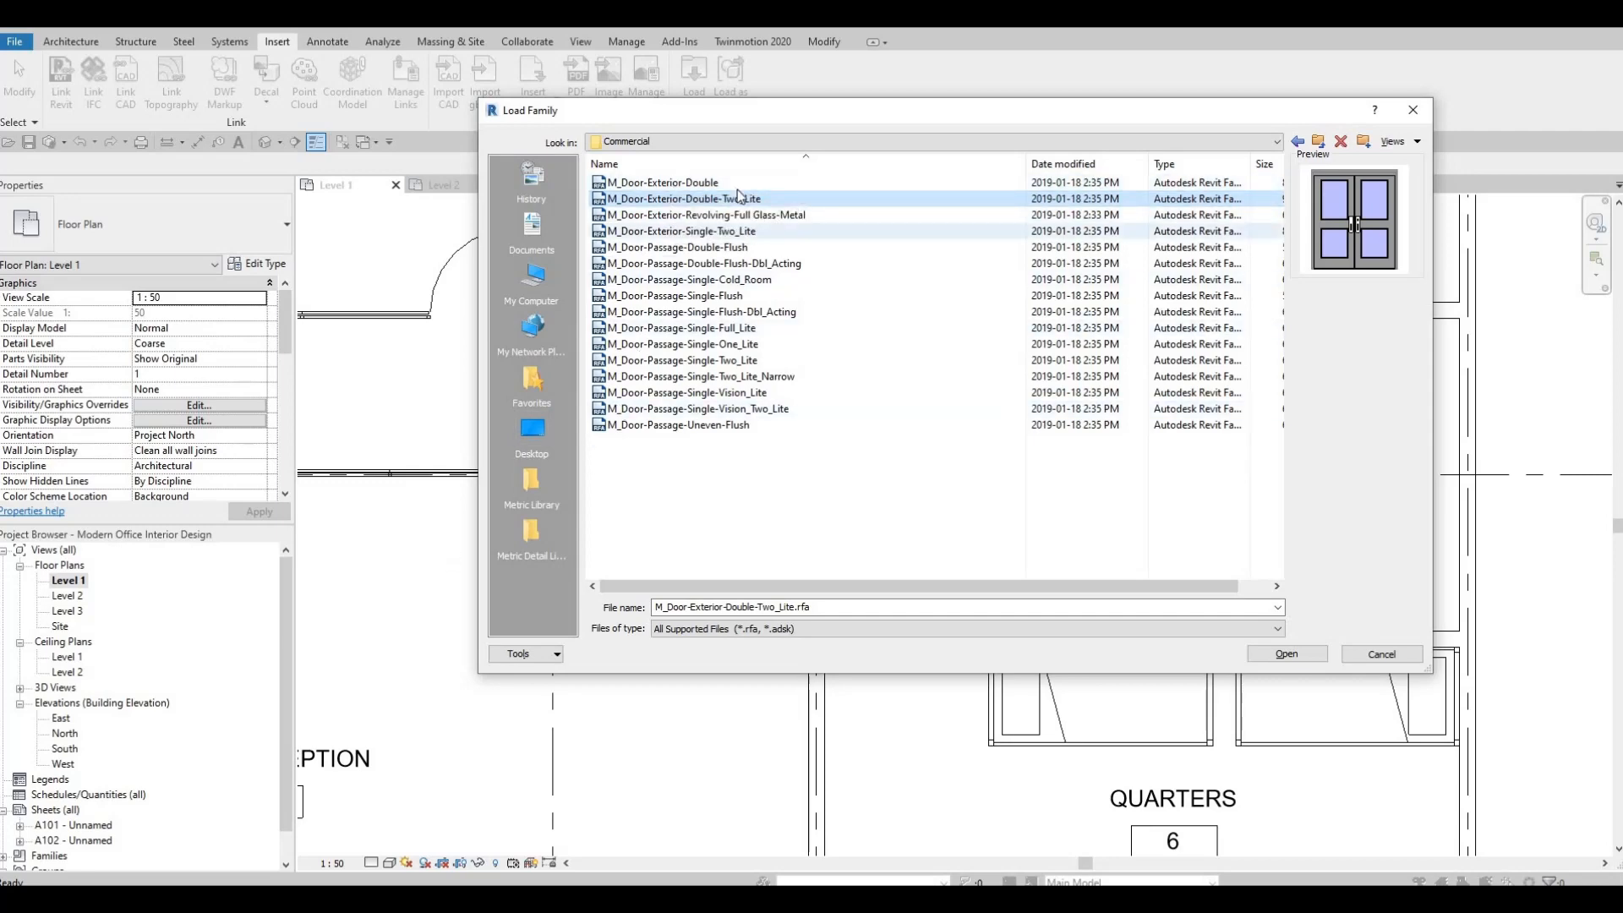
left_click(687, 220)
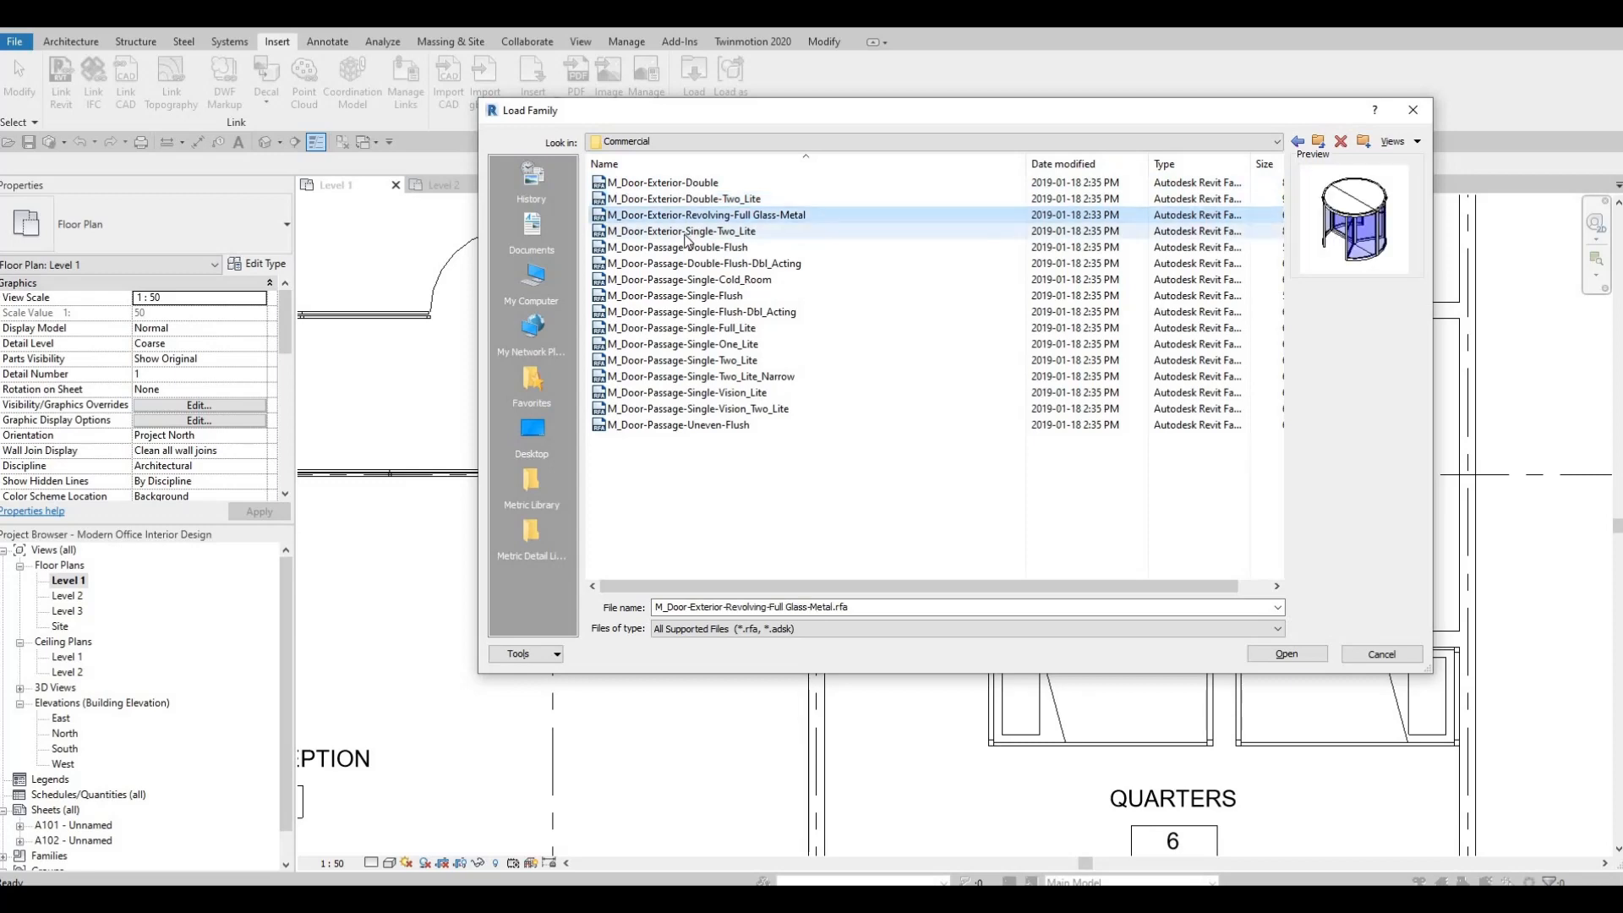
left_click(683, 234)
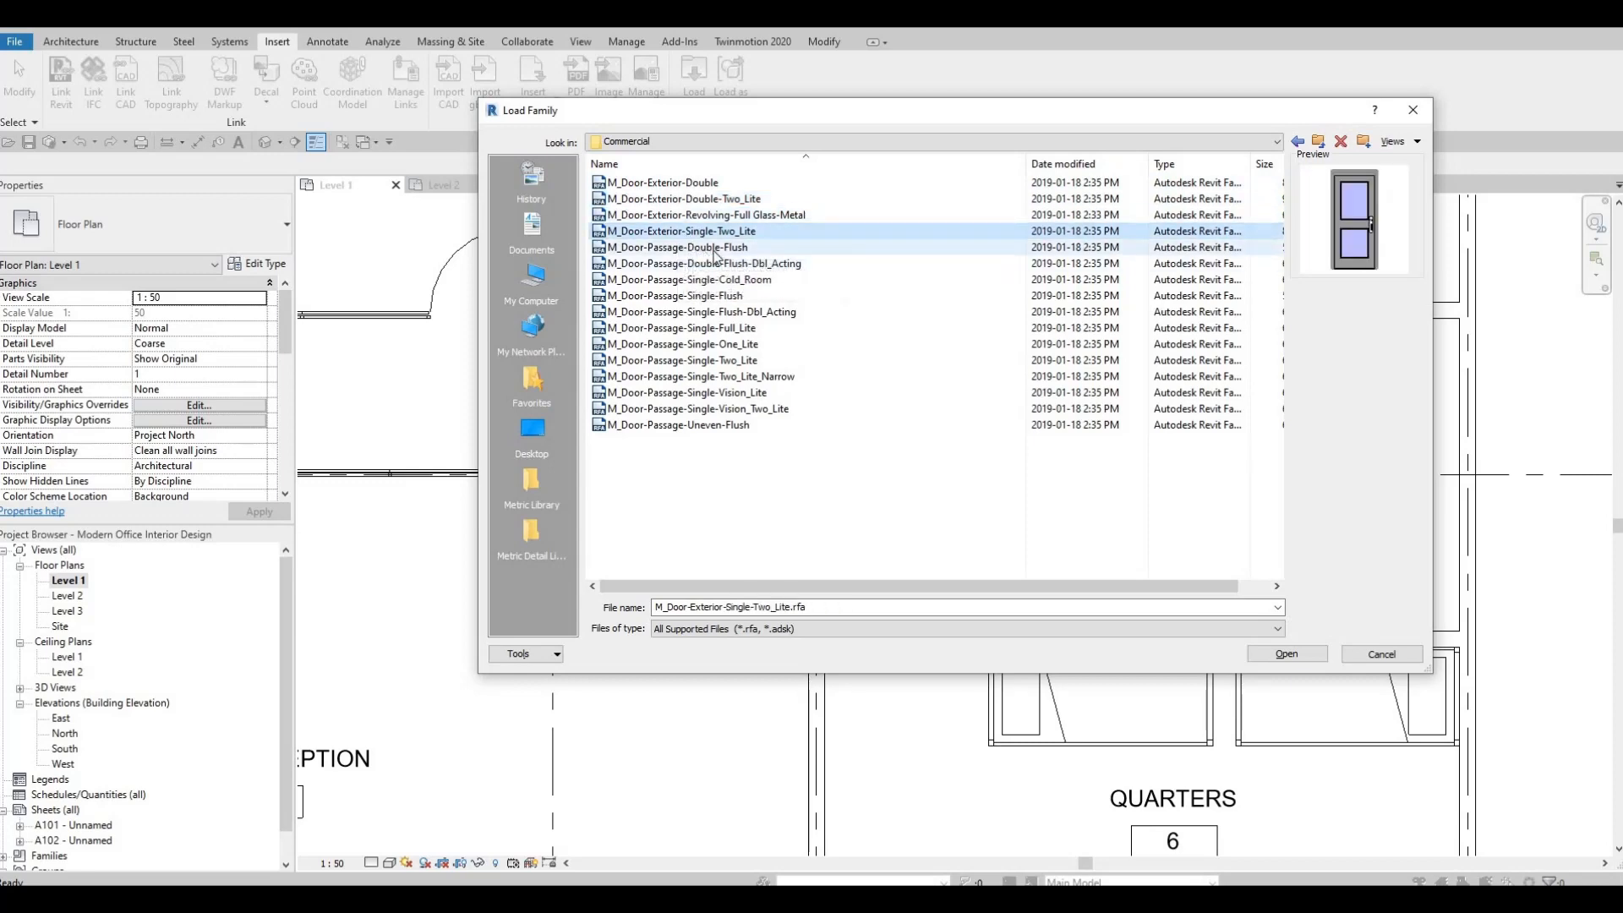
left_click(703, 248)
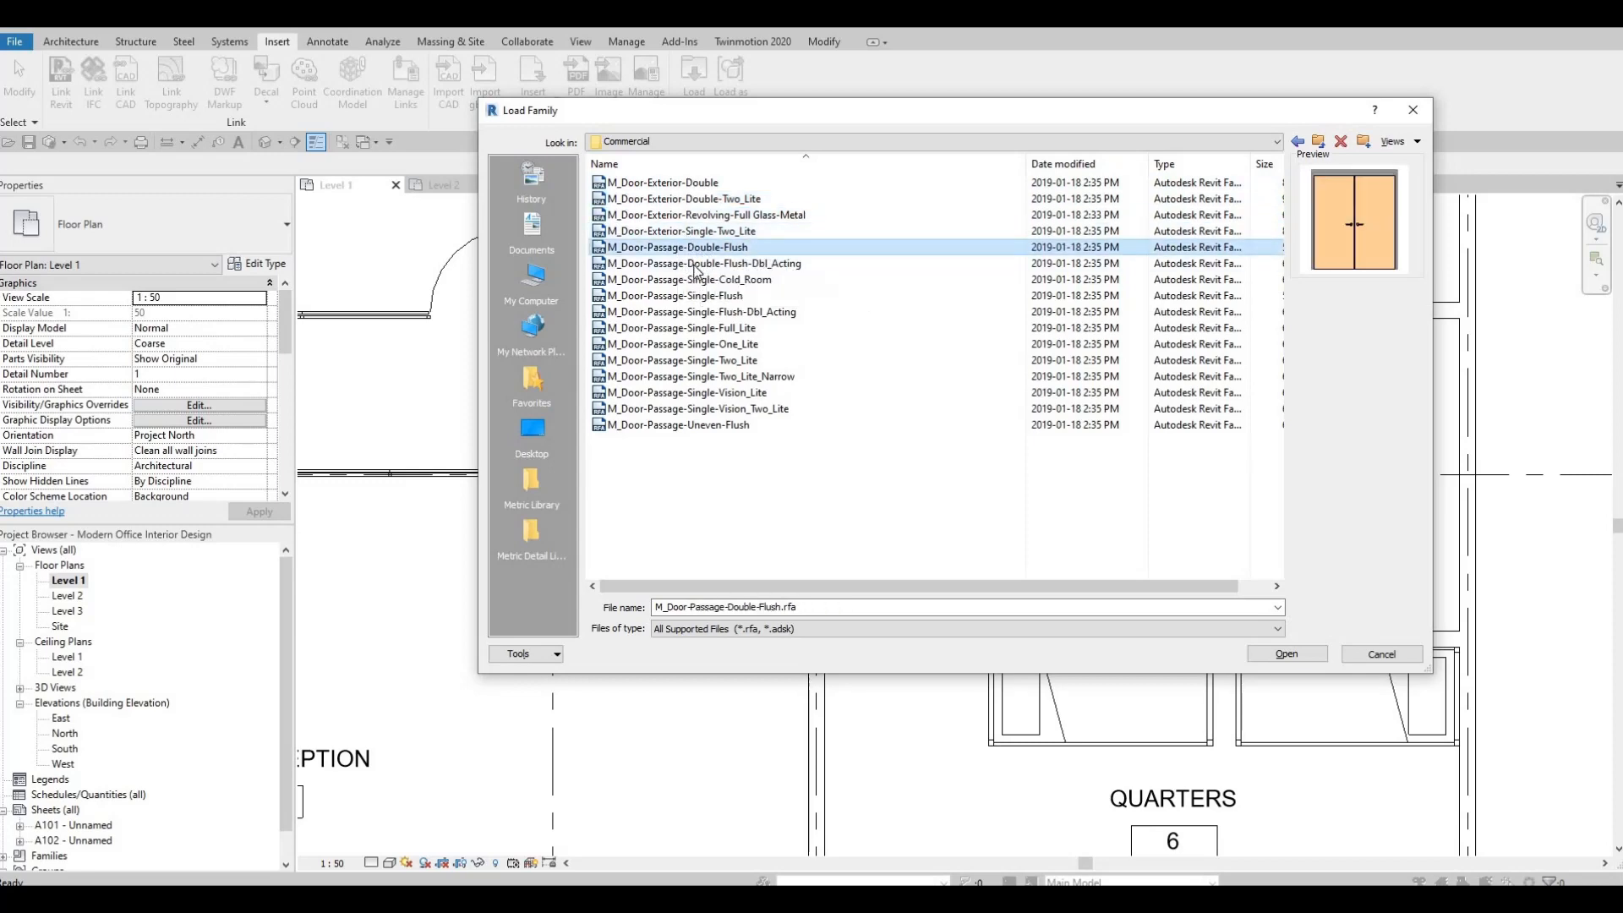
left_click(695, 263)
left_click(693, 295)
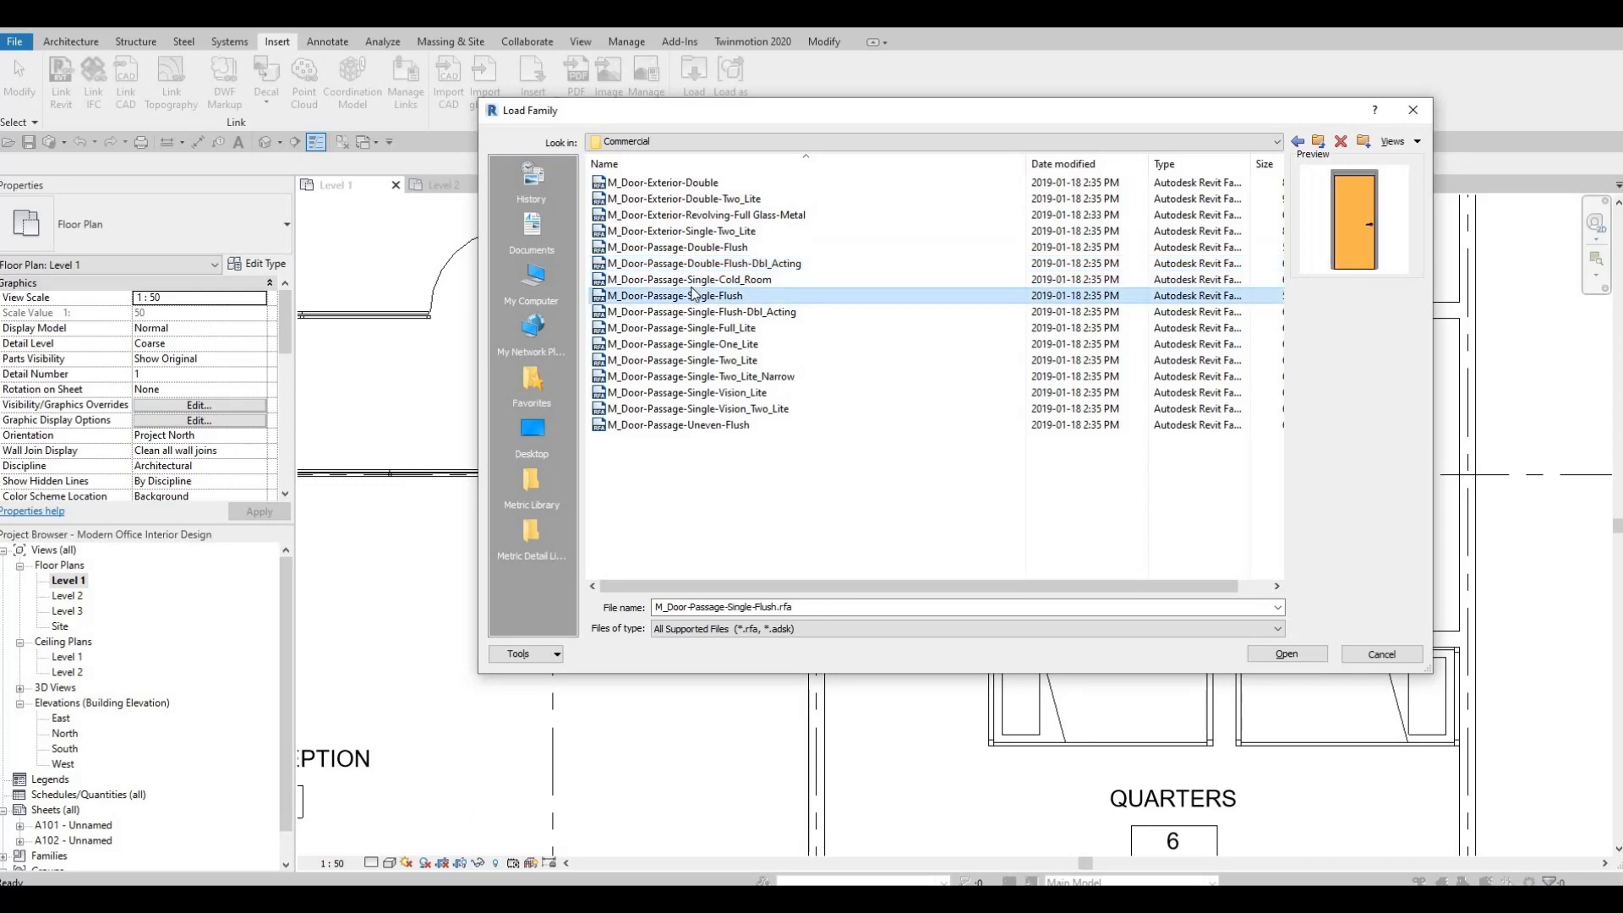
left_click(689, 280)
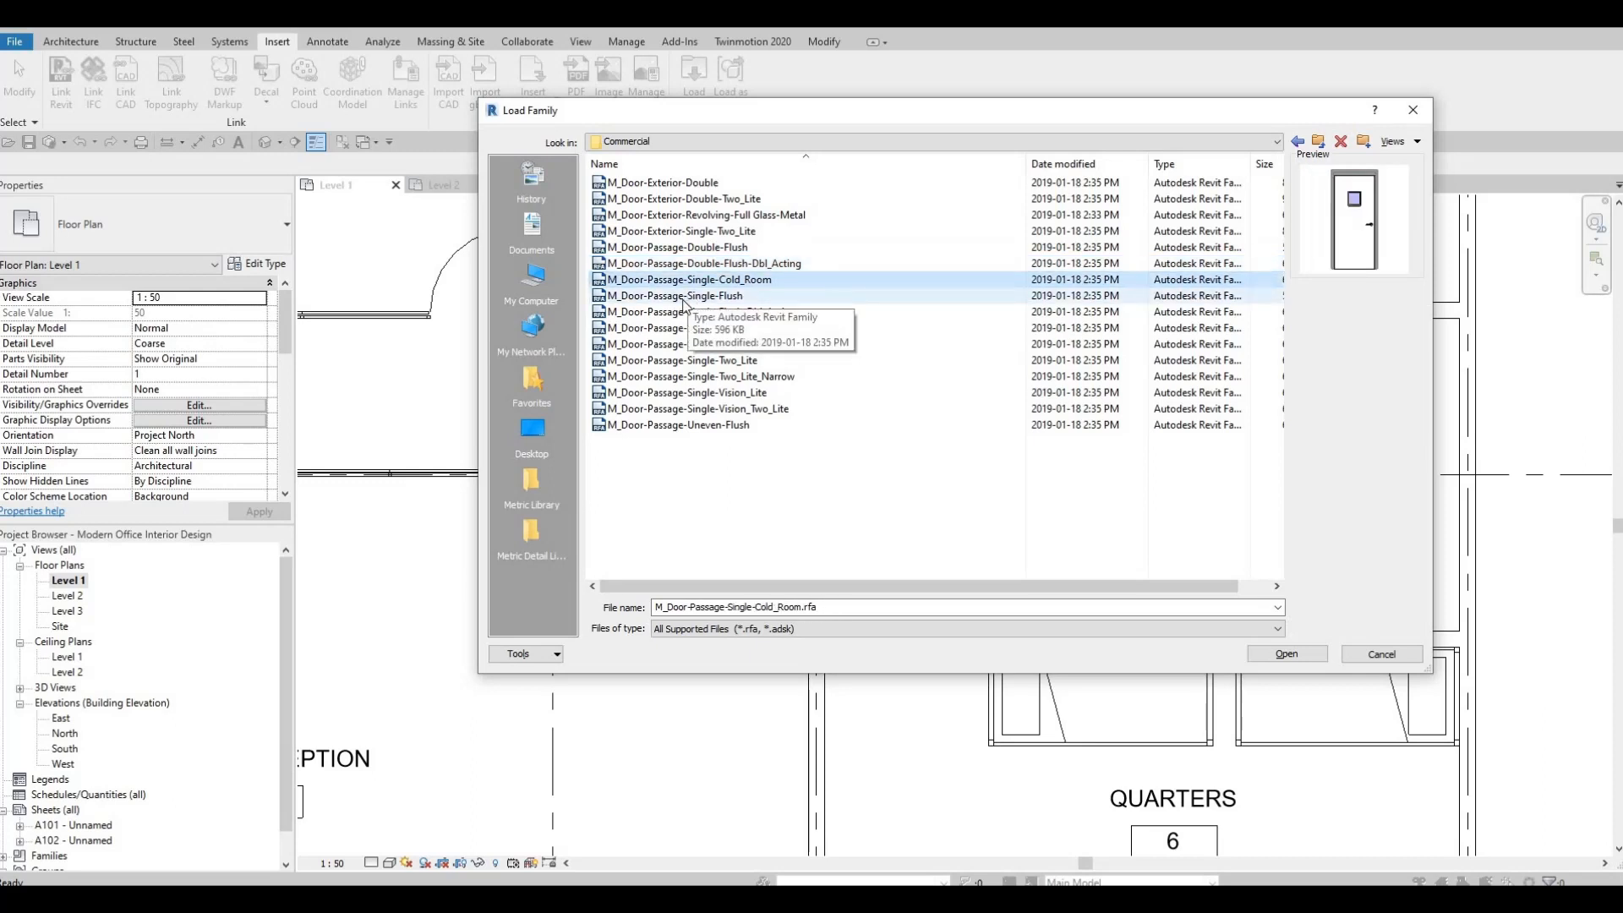
left_click(683, 296)
left_click(681, 312)
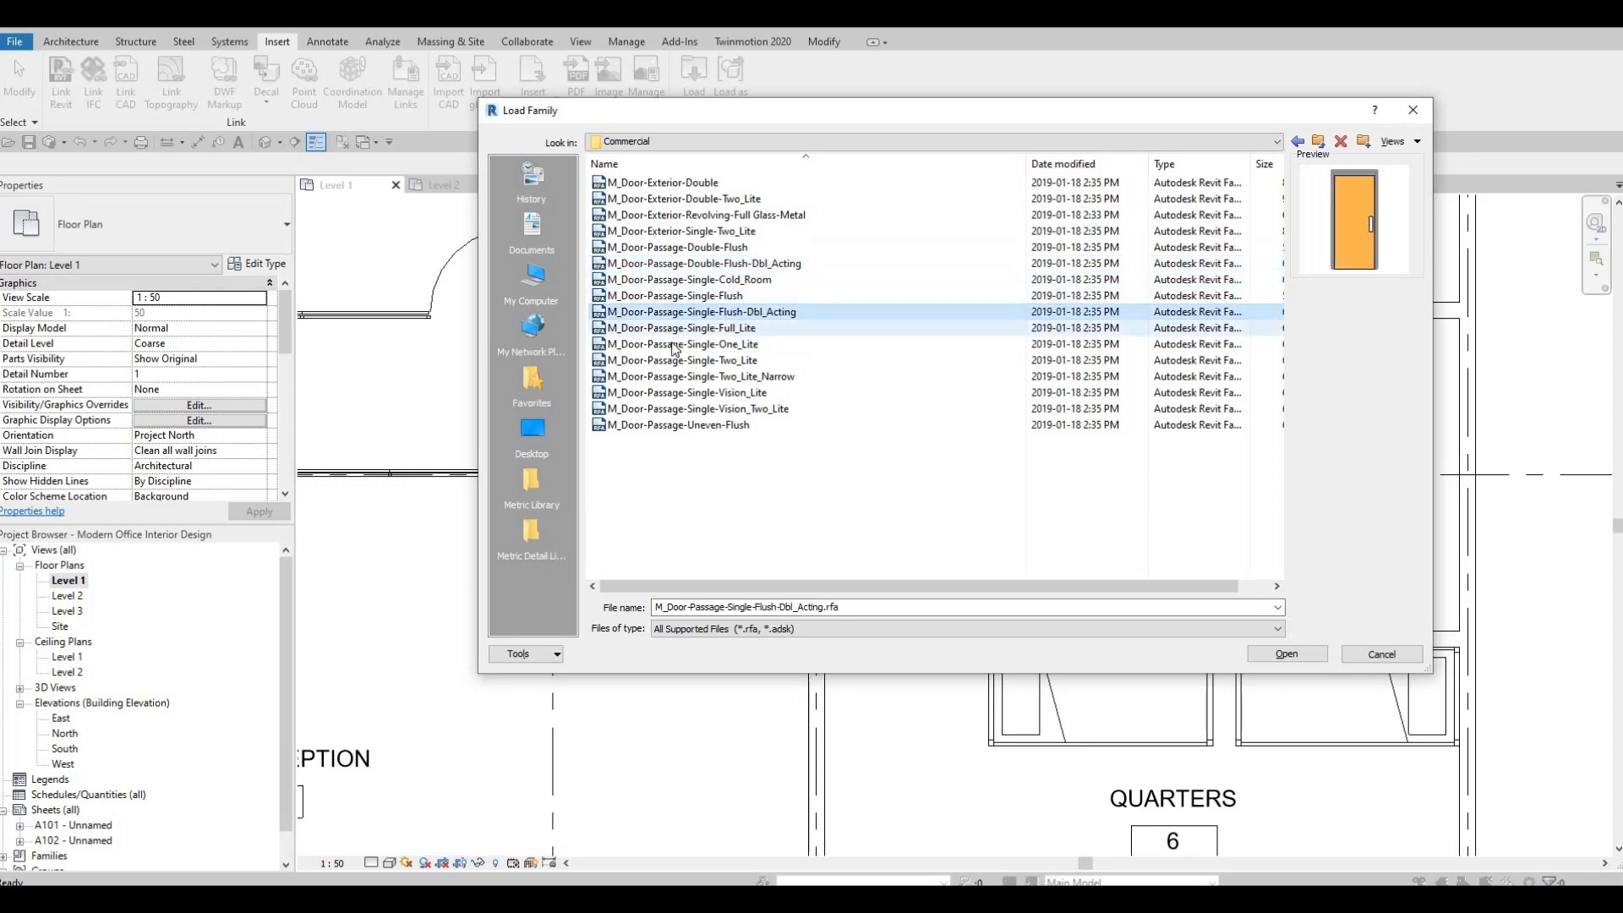
left_click(676, 331)
left_click(676, 344)
left_click(676, 360)
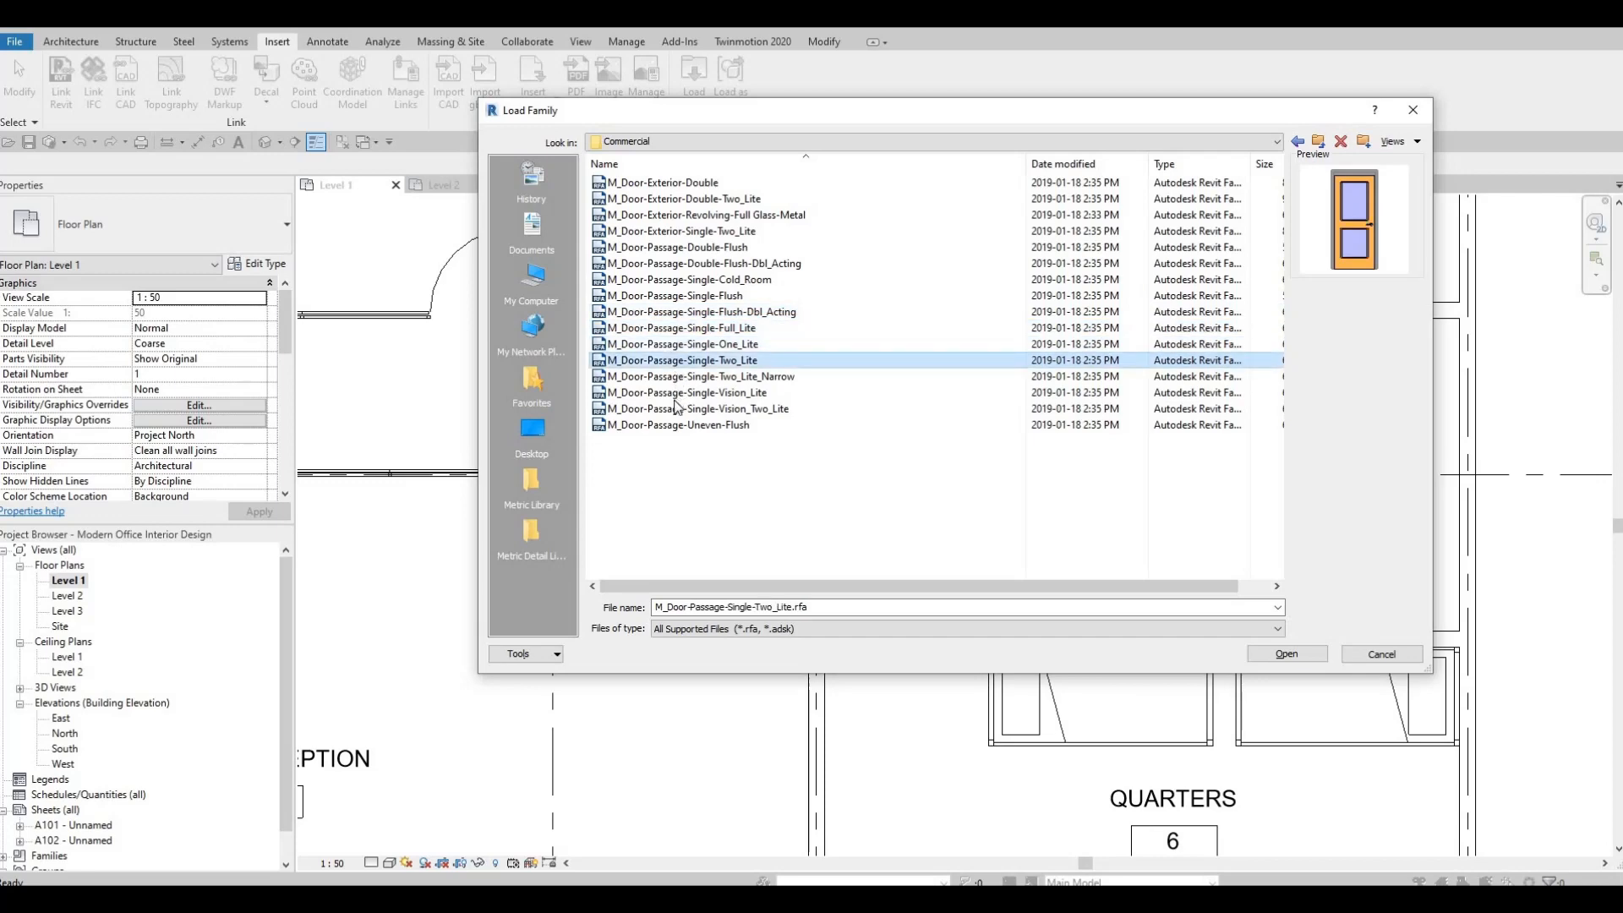
left_click(676, 408)
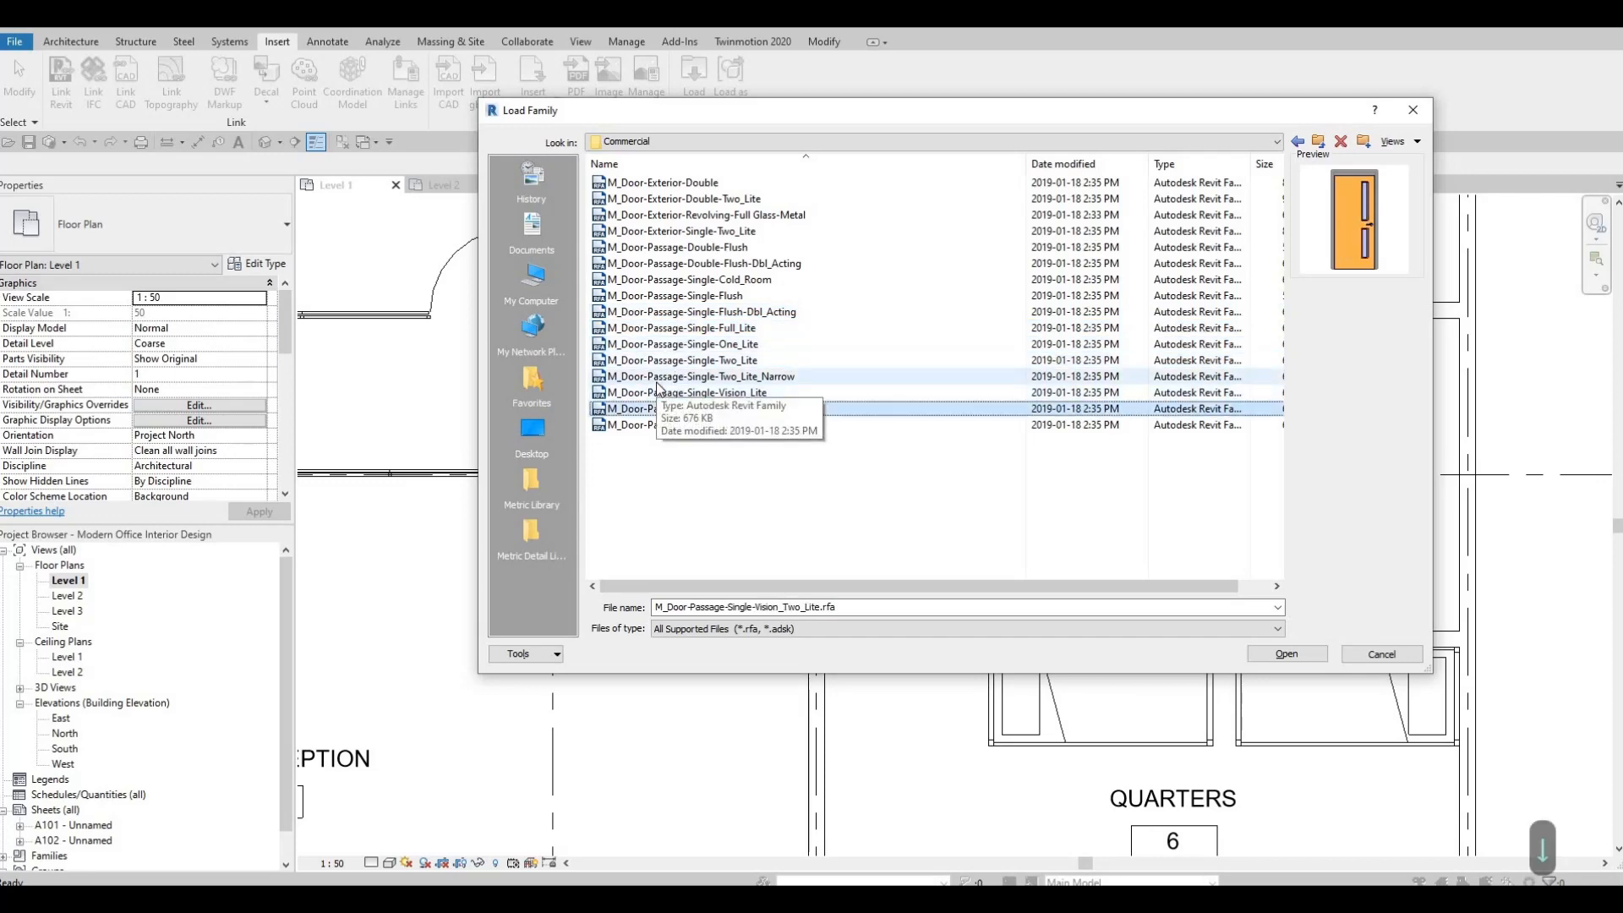
key("Down")
key("Up")
key("Up")
key("Up")
key("Up")
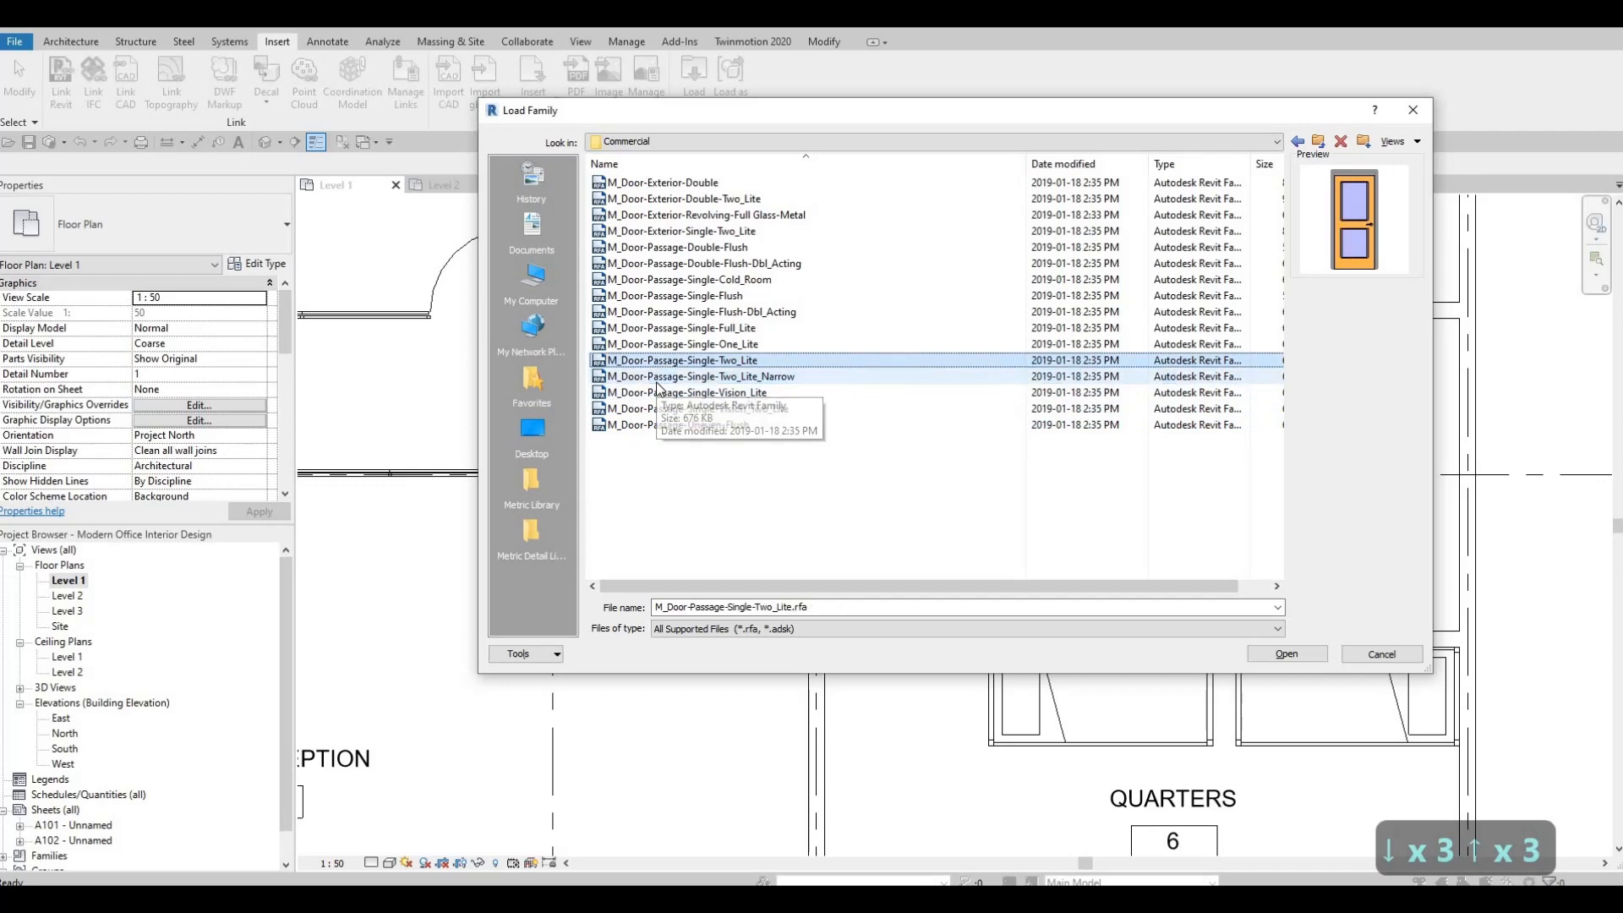
key("Up")
key("Up")
key("Up")
key("Up")
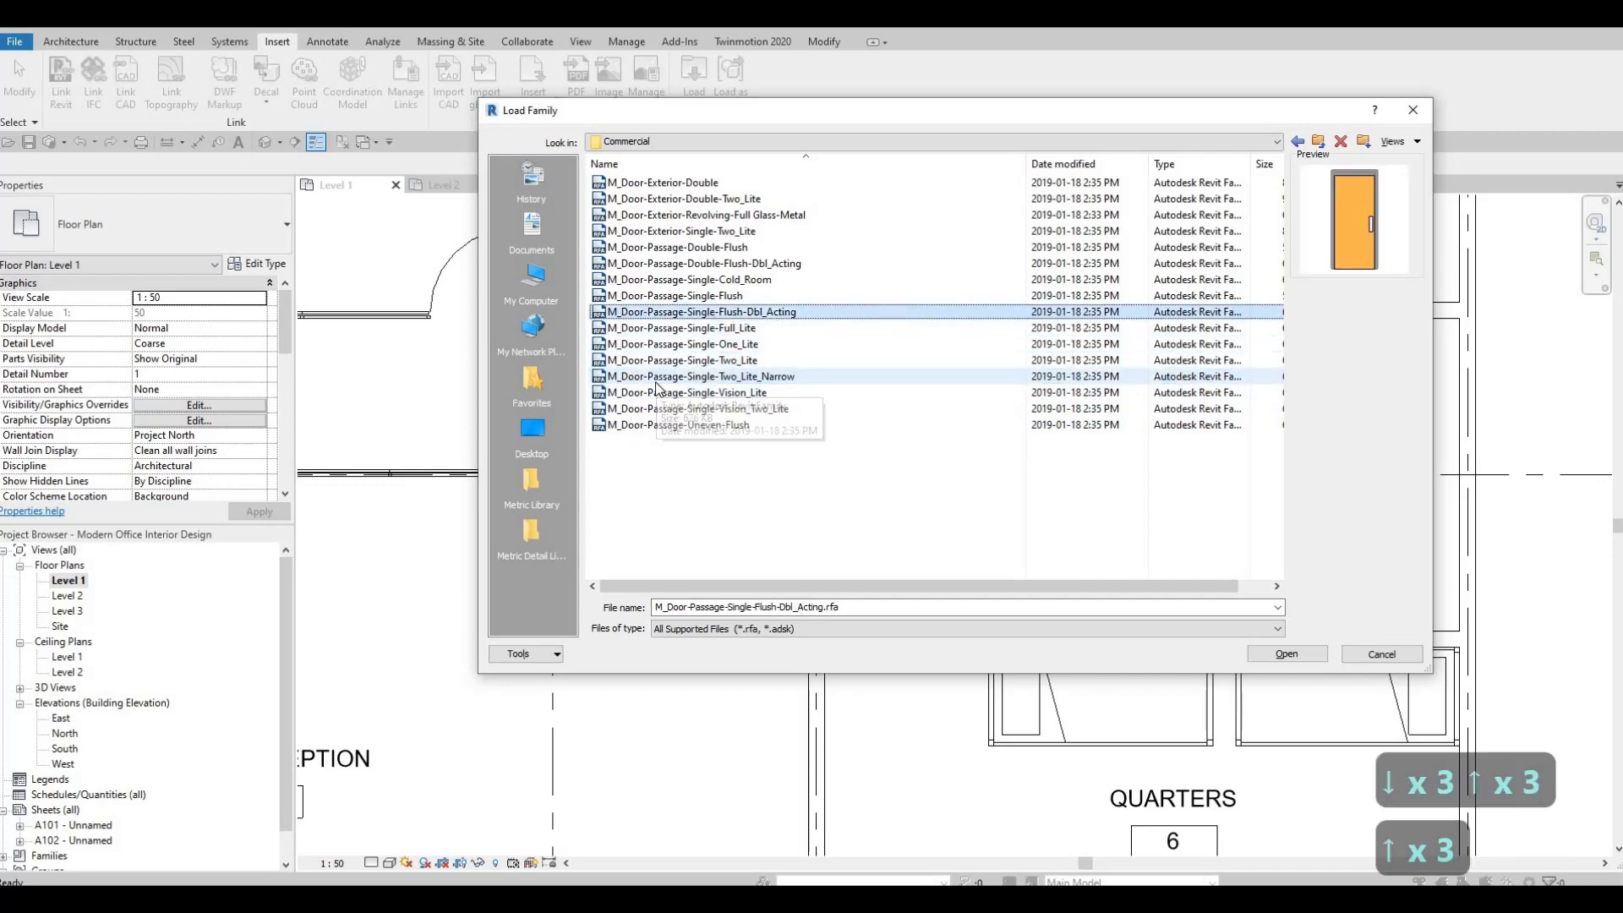
key("Up")
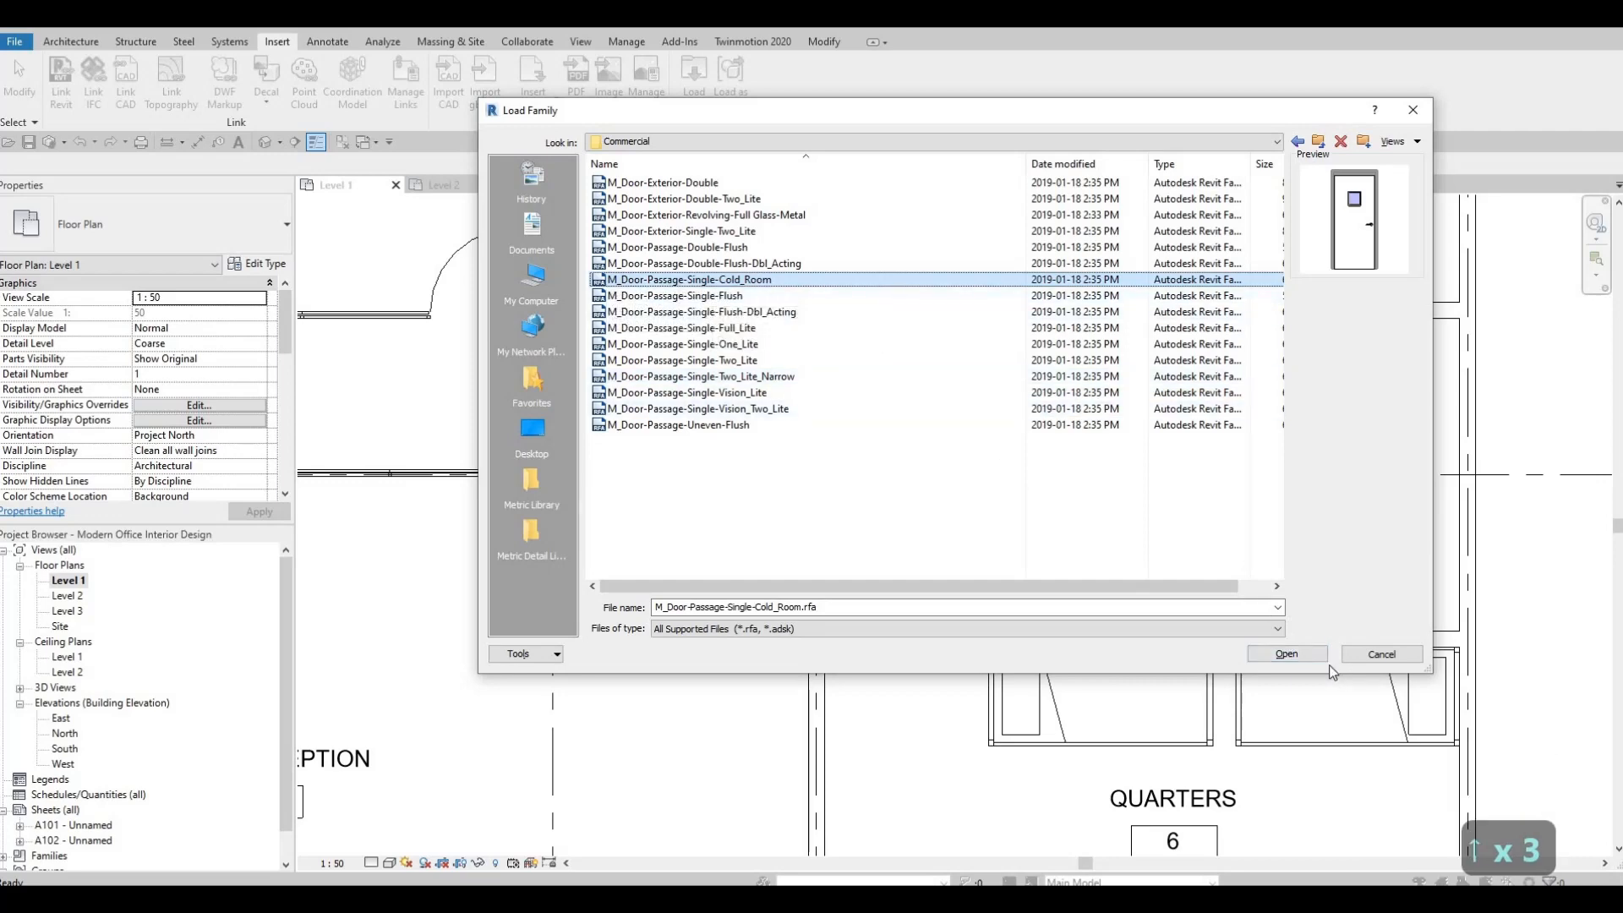
Load the M_Door-Passage-Single-Cold_Room family with the 750 x 2000mm type.
left_click(1281, 652)
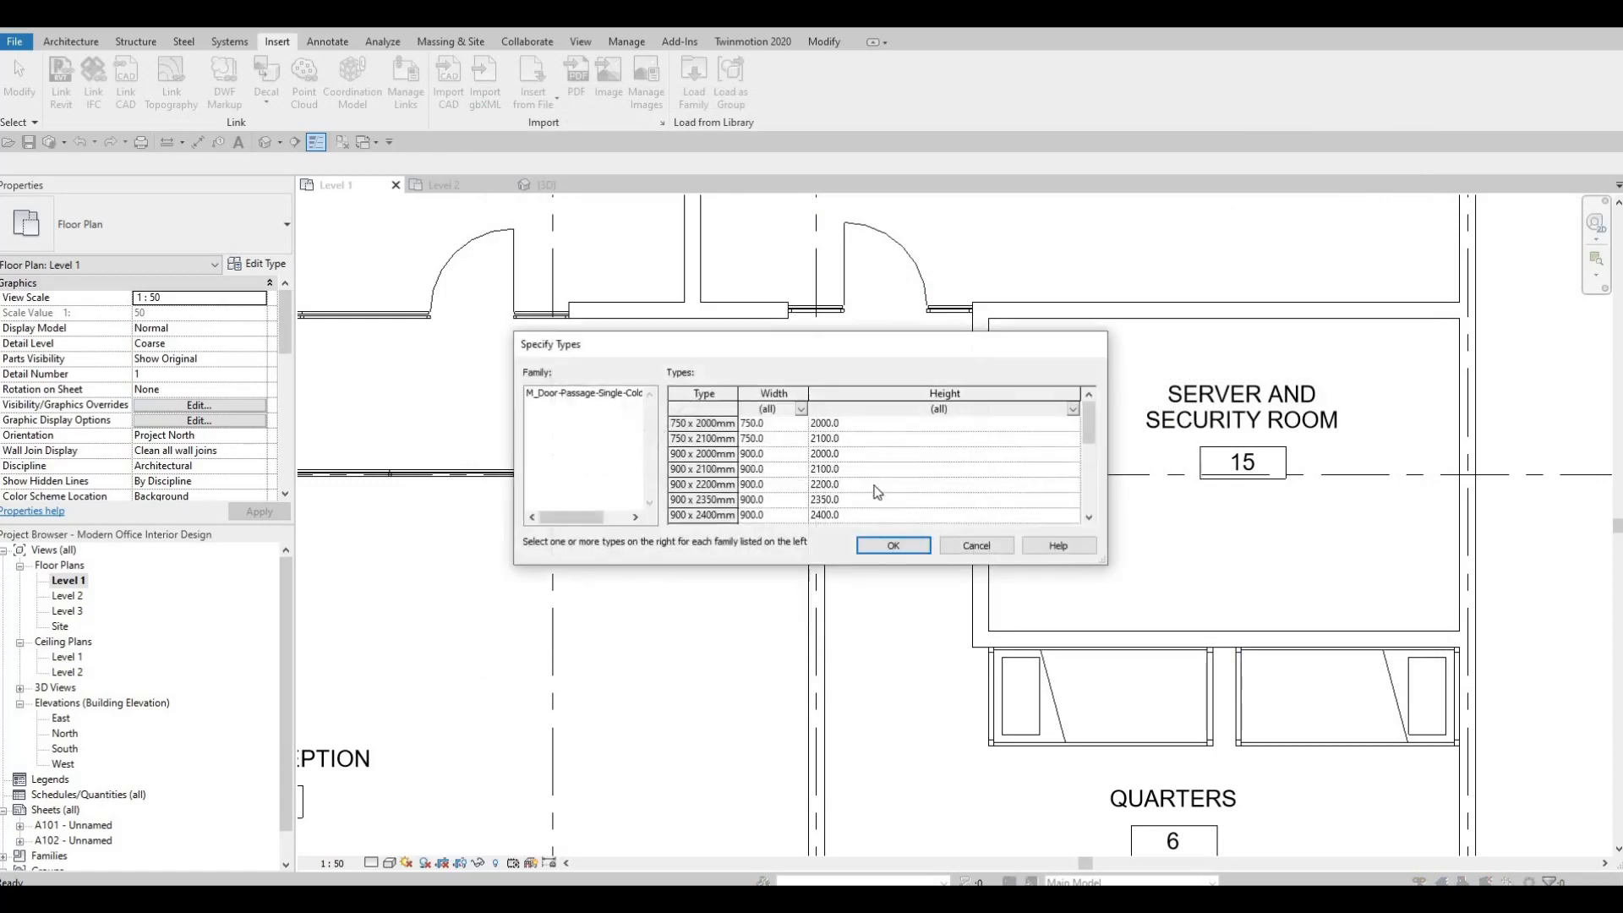
left_click(716, 426)
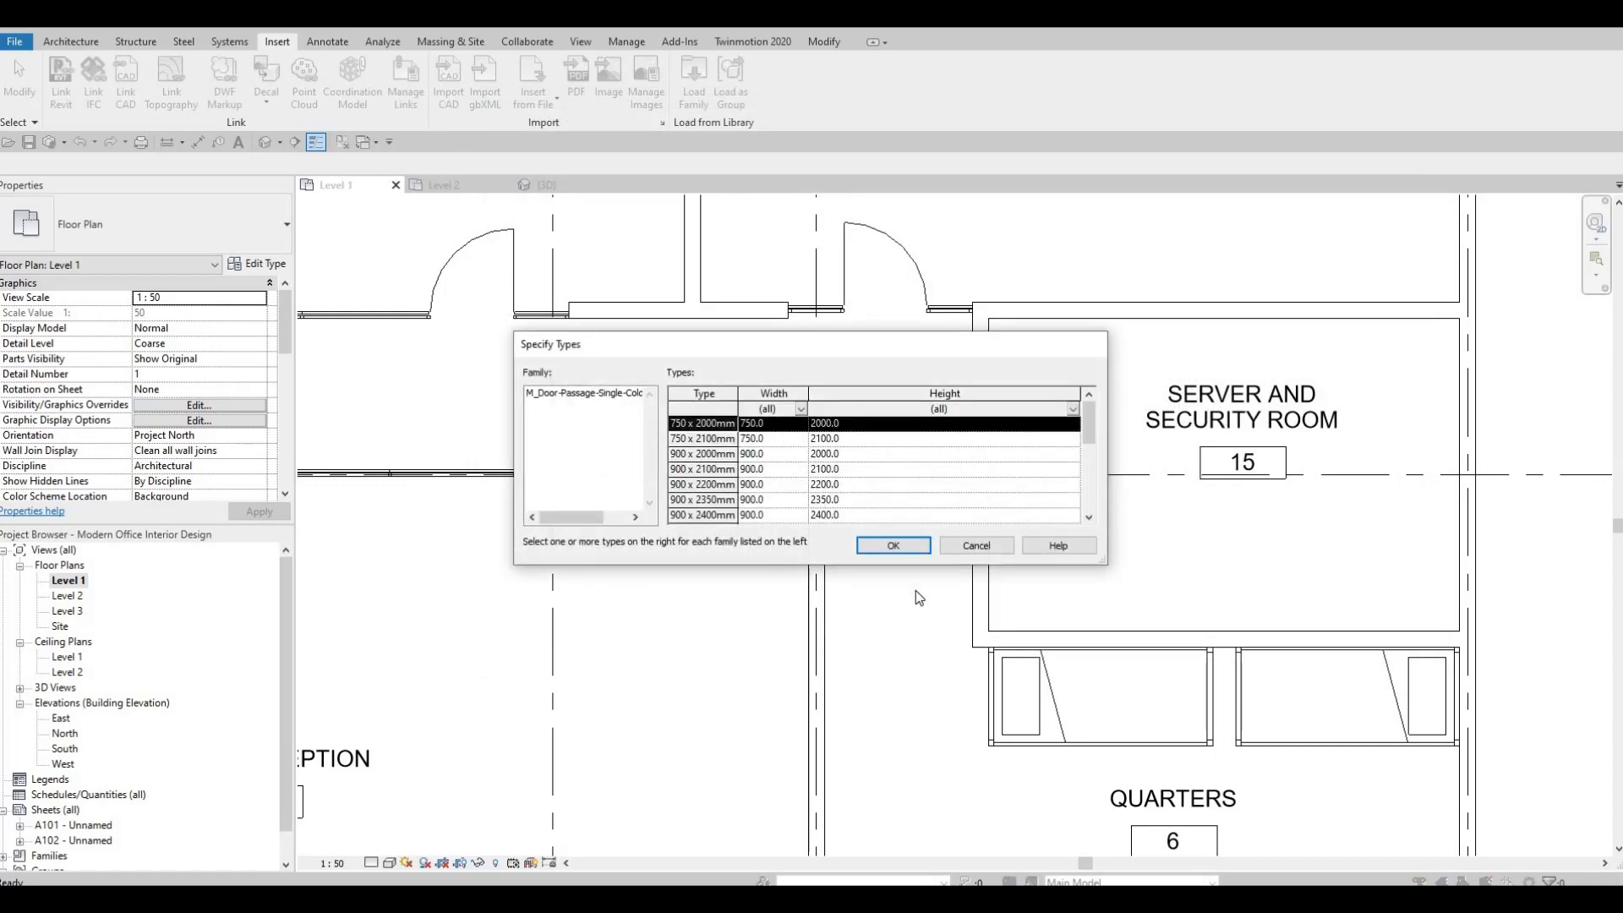
key("Return")
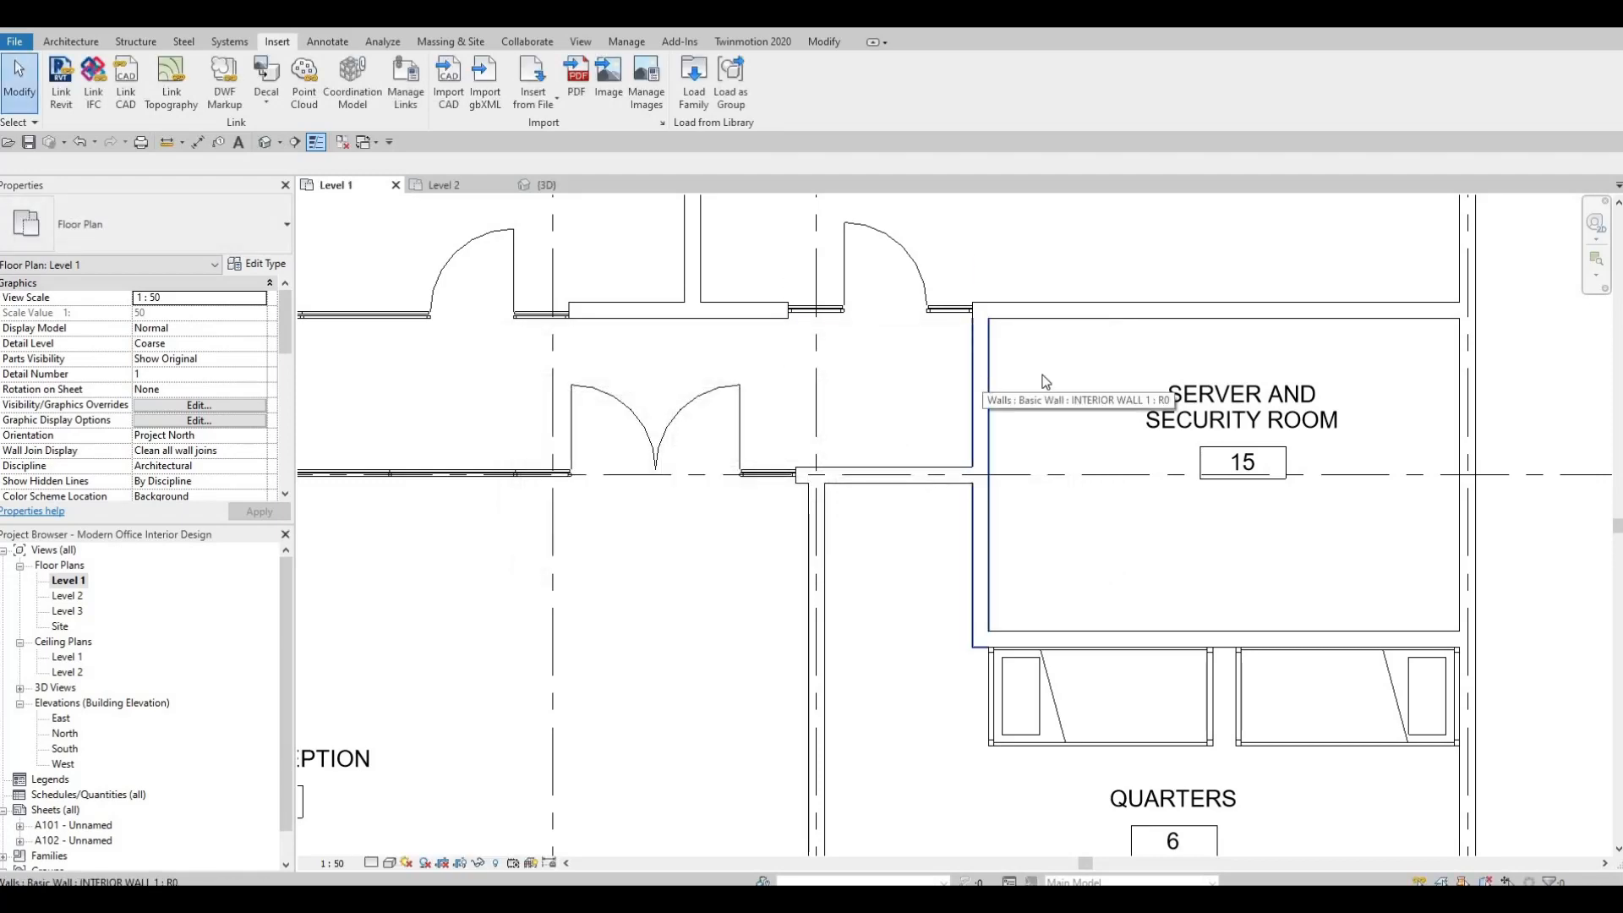
Place the 750 x 2000mm cold room door in the Server and Security Room's corridor wall, centred 500 mm from the Accounting wall, swinging inward.
key("d")
key("r")
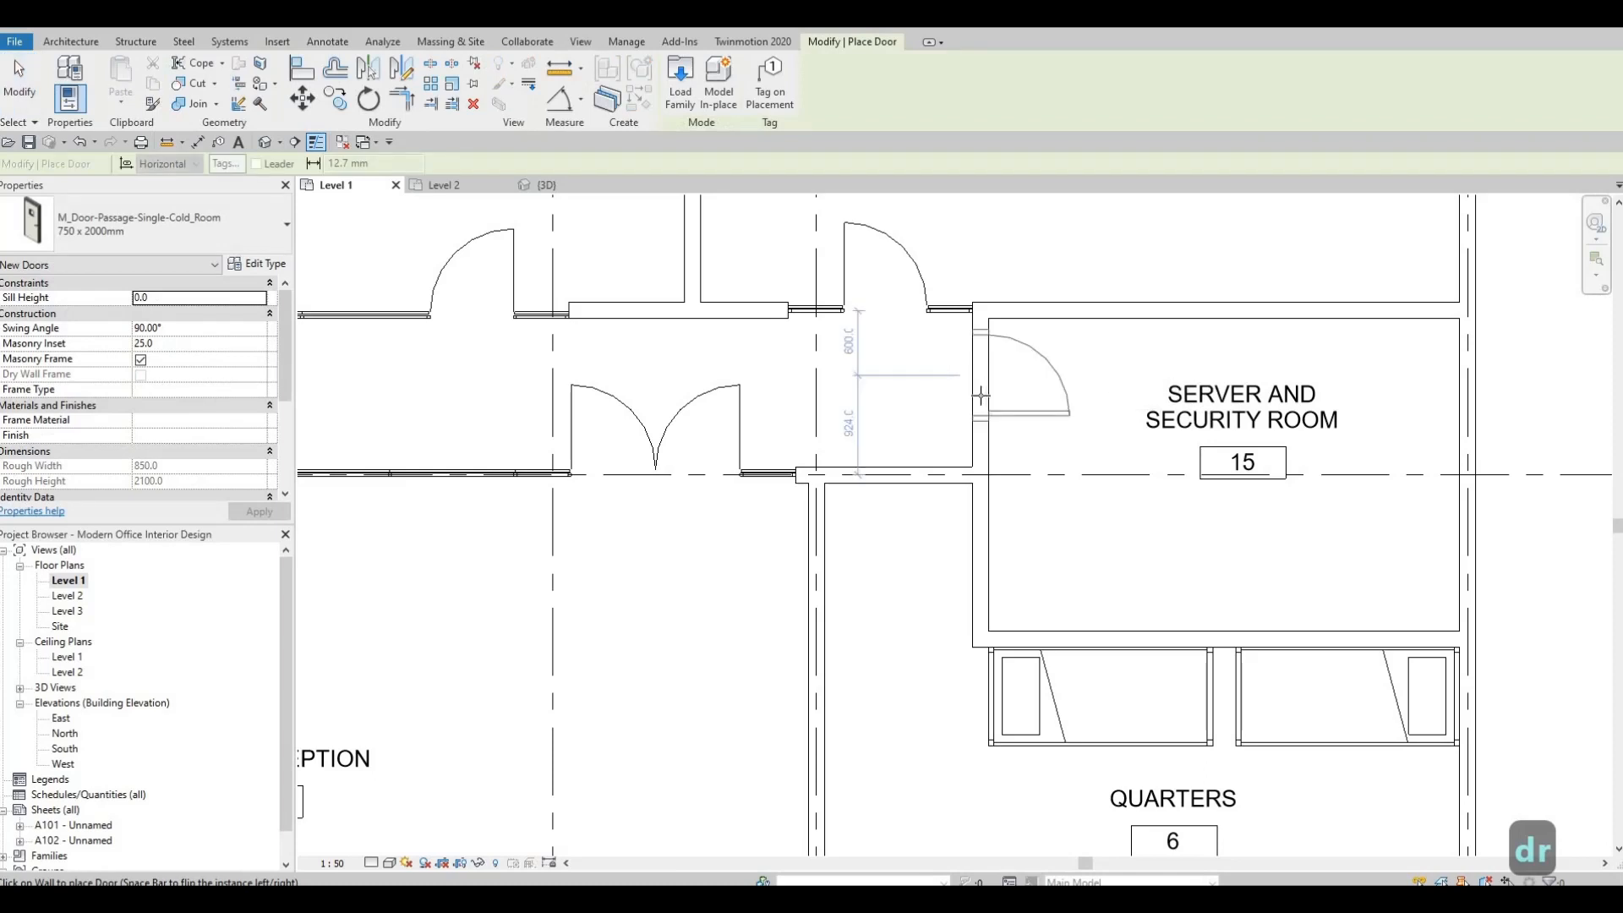
key("space")
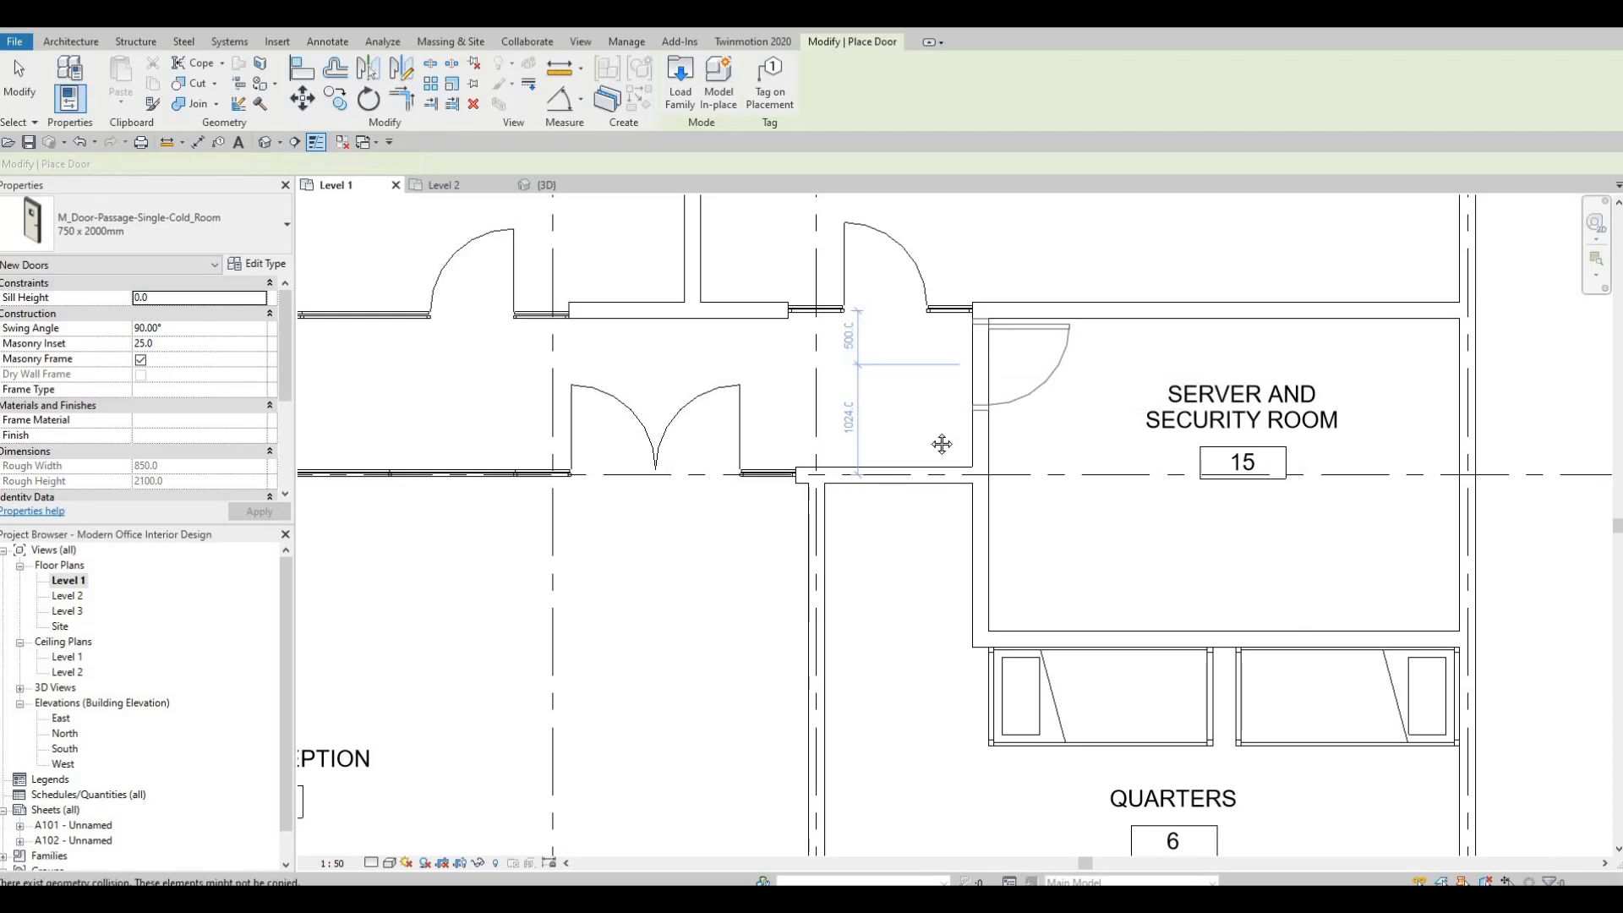
middle_click_drag(933, 446, 1043, 407)
scroll(1042, 407, "down", 1)
key("Escape")
key("Escape")
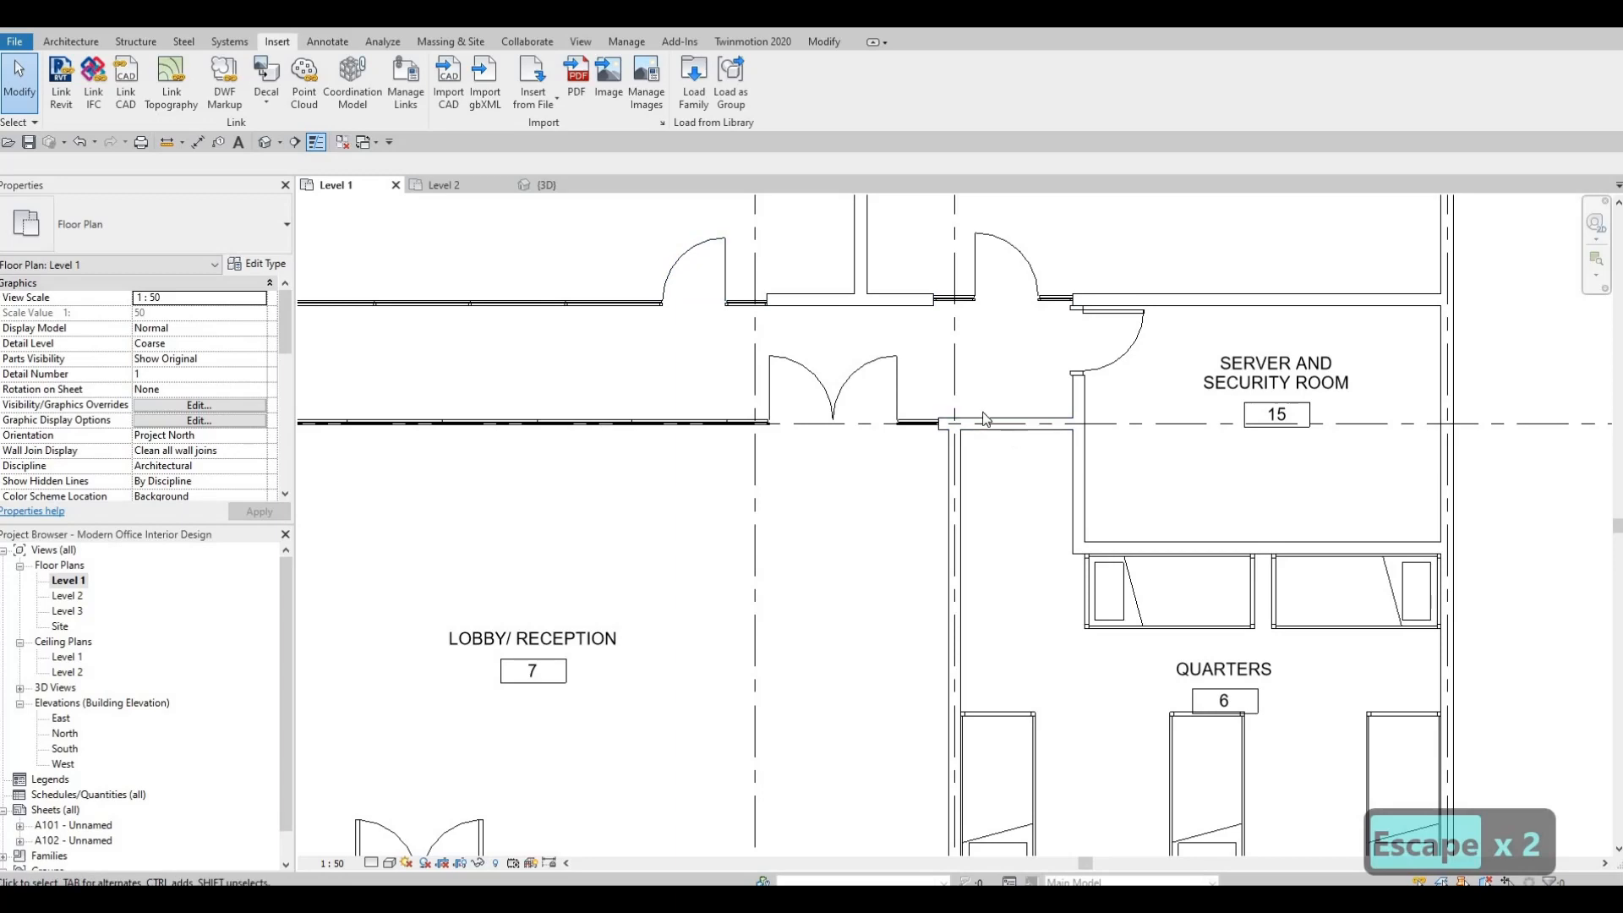
Load the M_Door-Passage-Single-Flush family from the Commercial doors with the 750 x 2000mm type.
scroll(846, 279, "down", 3)
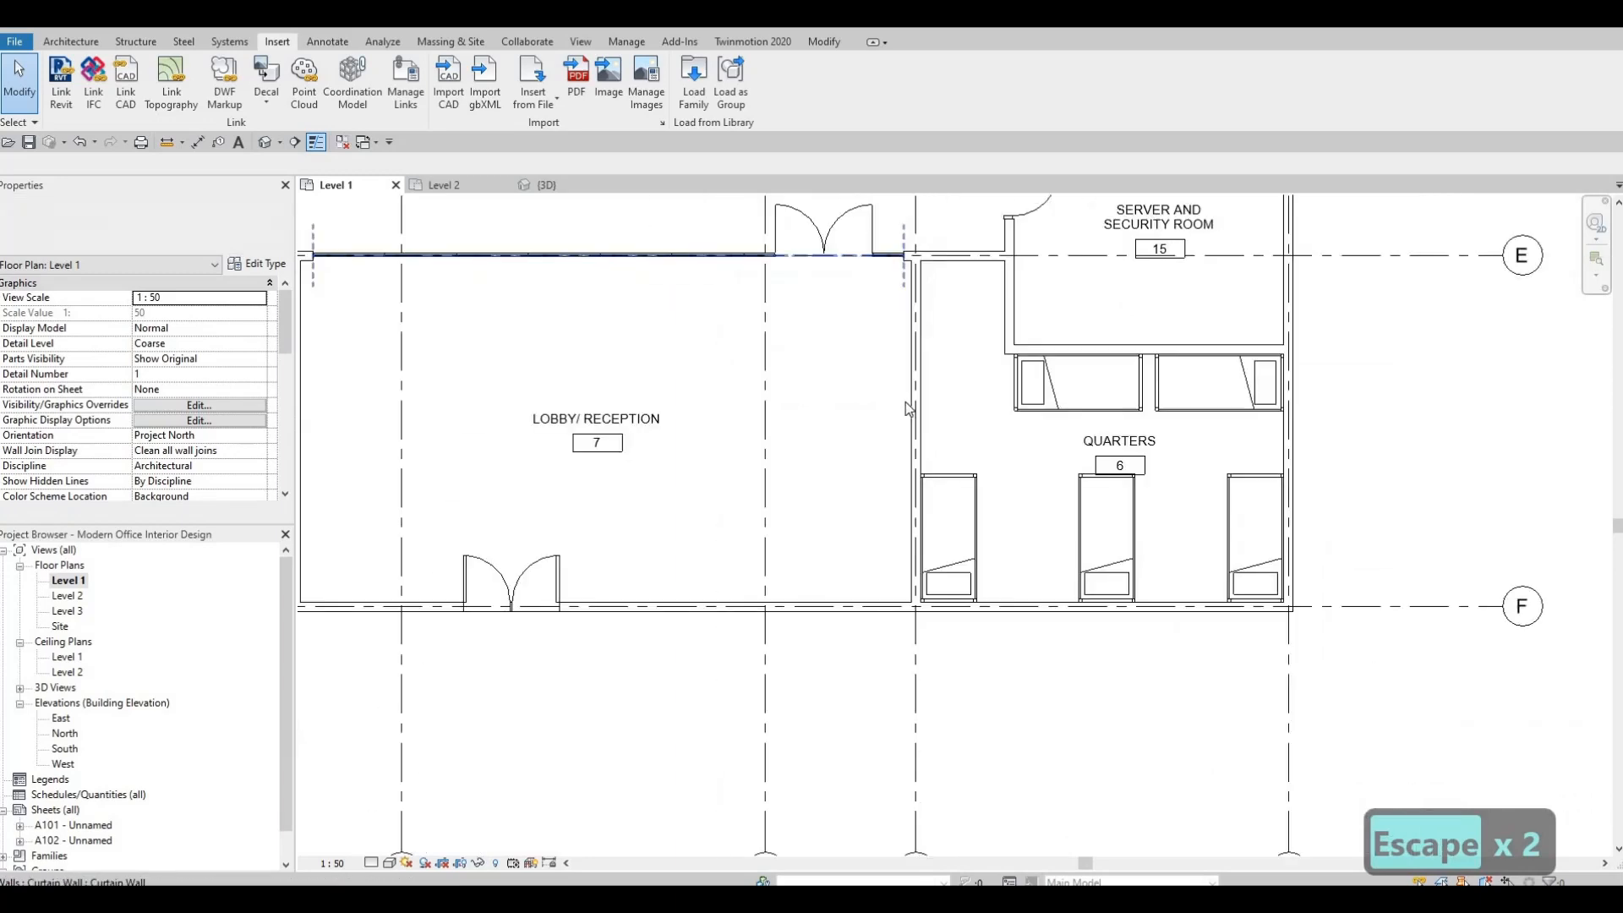
left_click(694, 85)
left_click(713, 183)
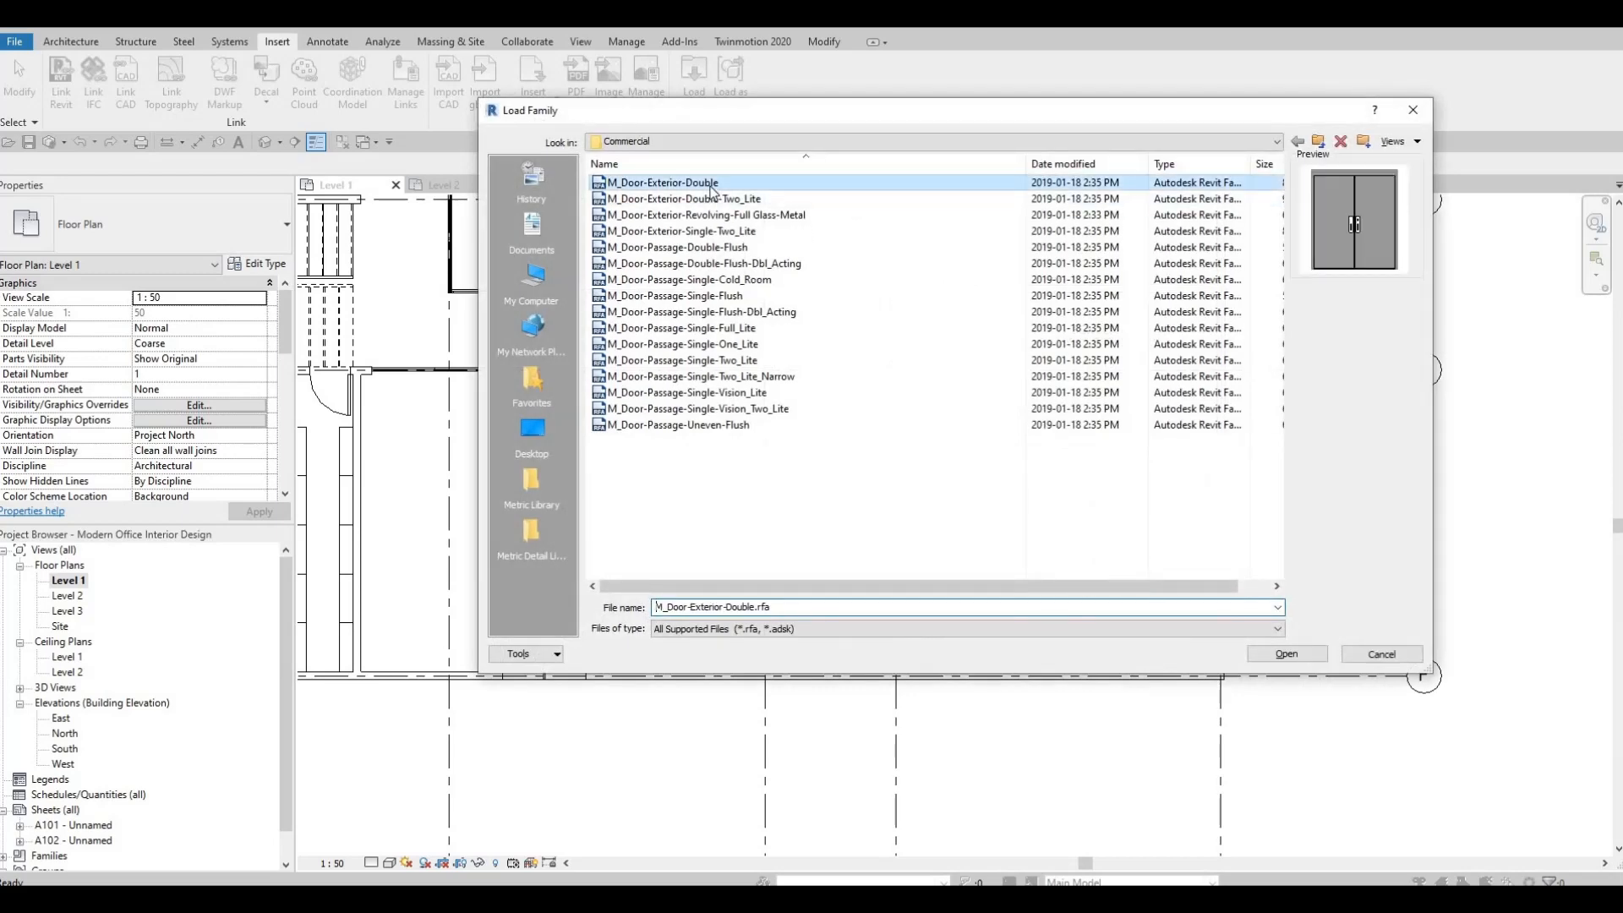
key("Down")
key("Down")
key("Down")
key("Down")
key("Down")
key("Down")
key("Down")
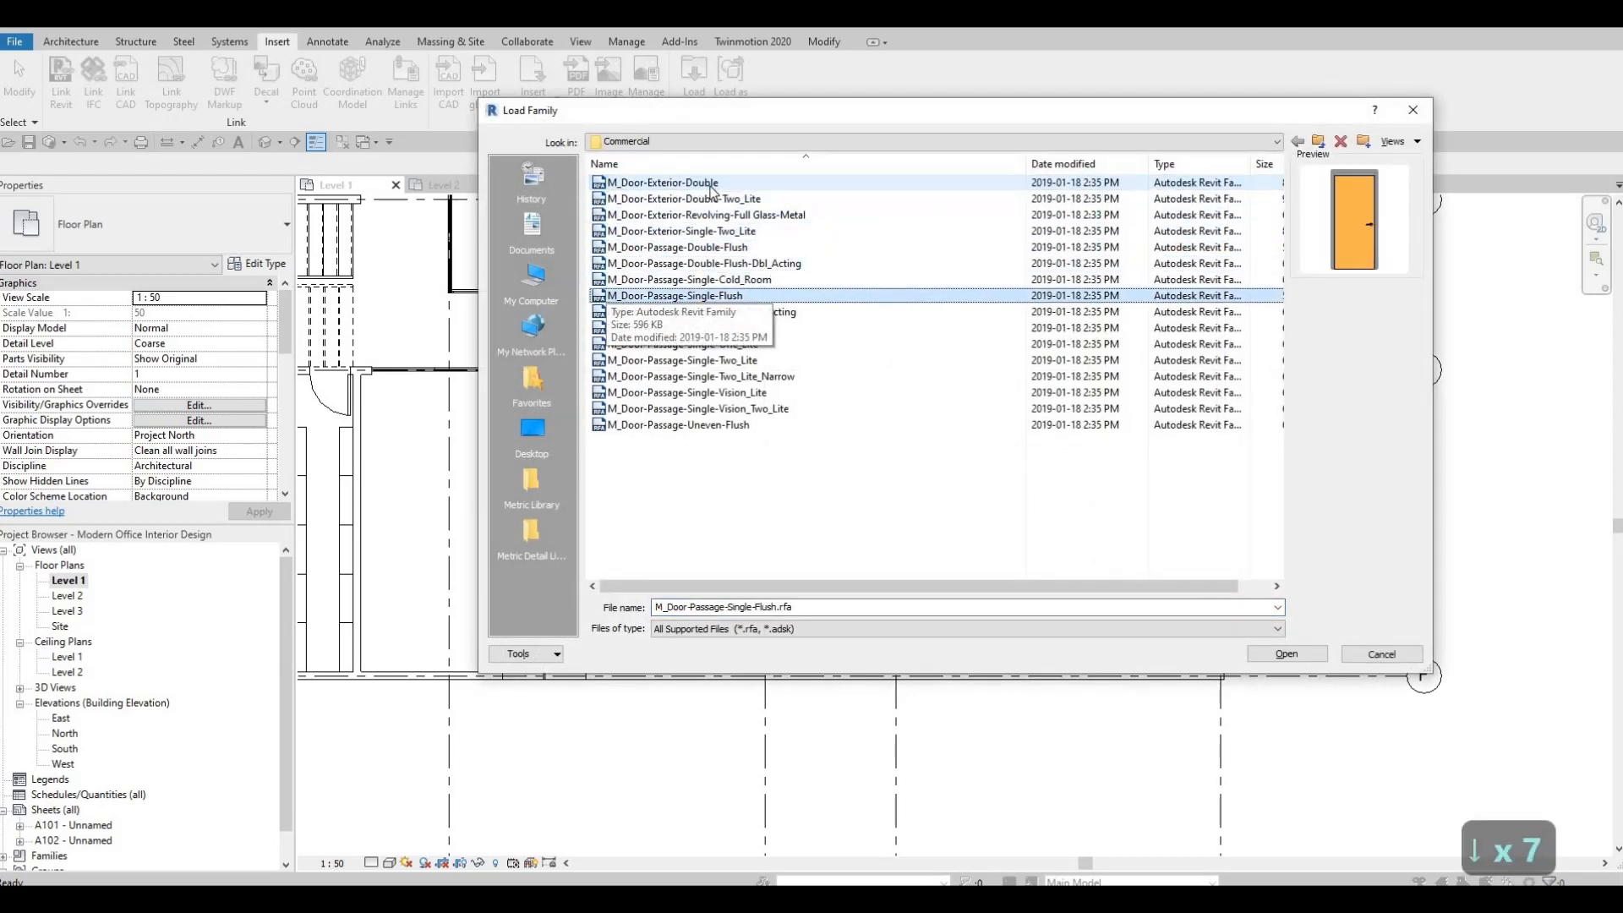
key("Down")
key("Up")
key("Down")
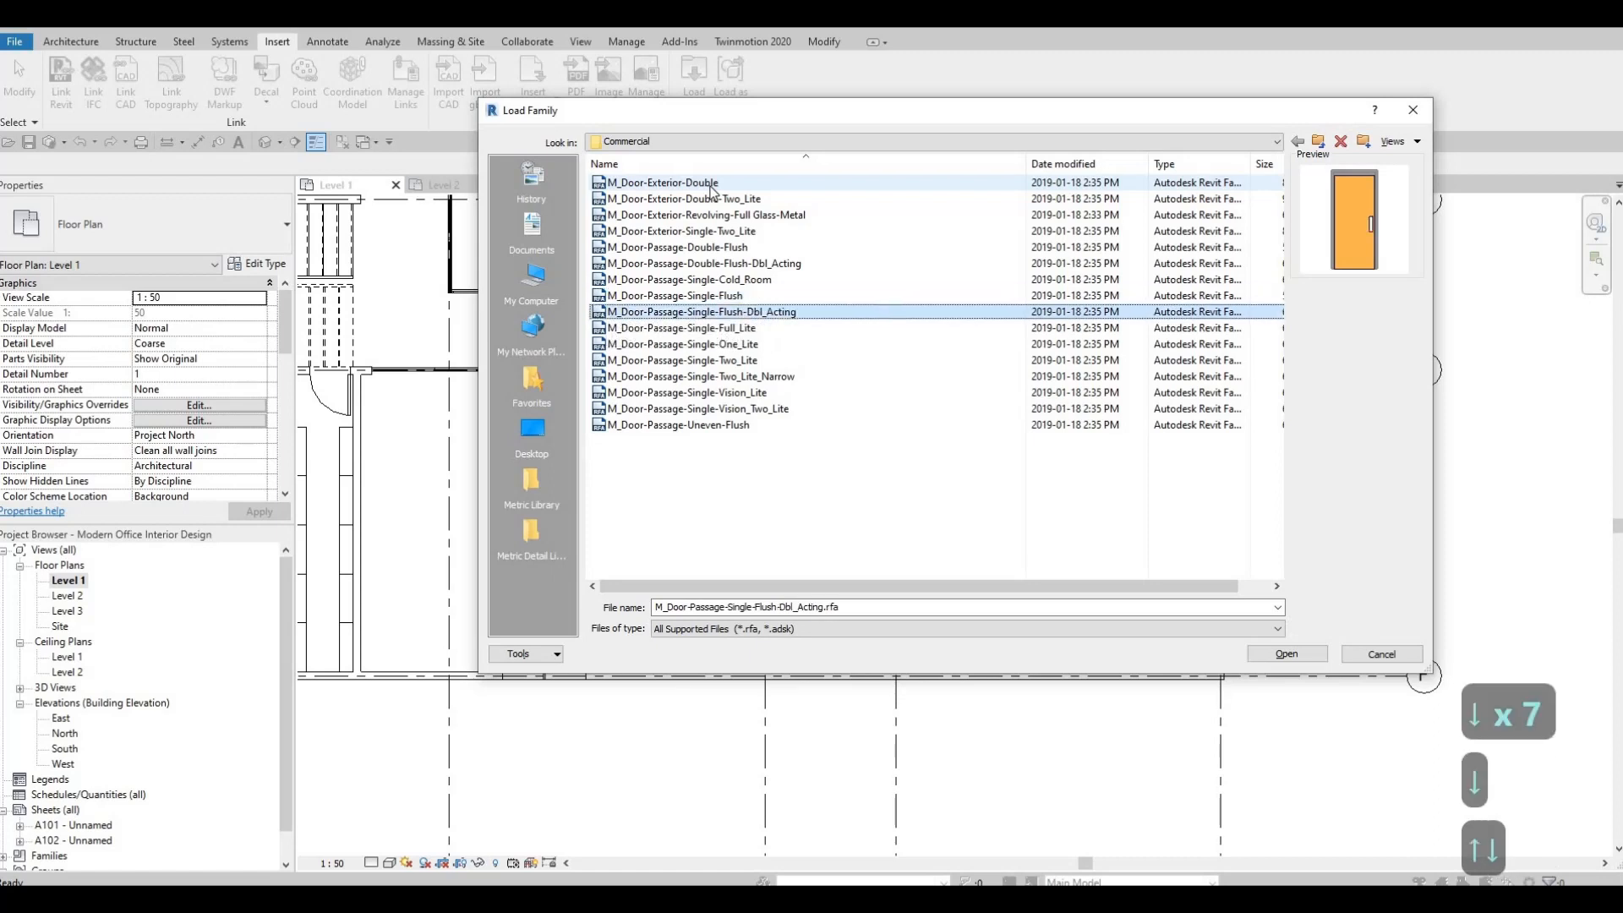
key("Up")
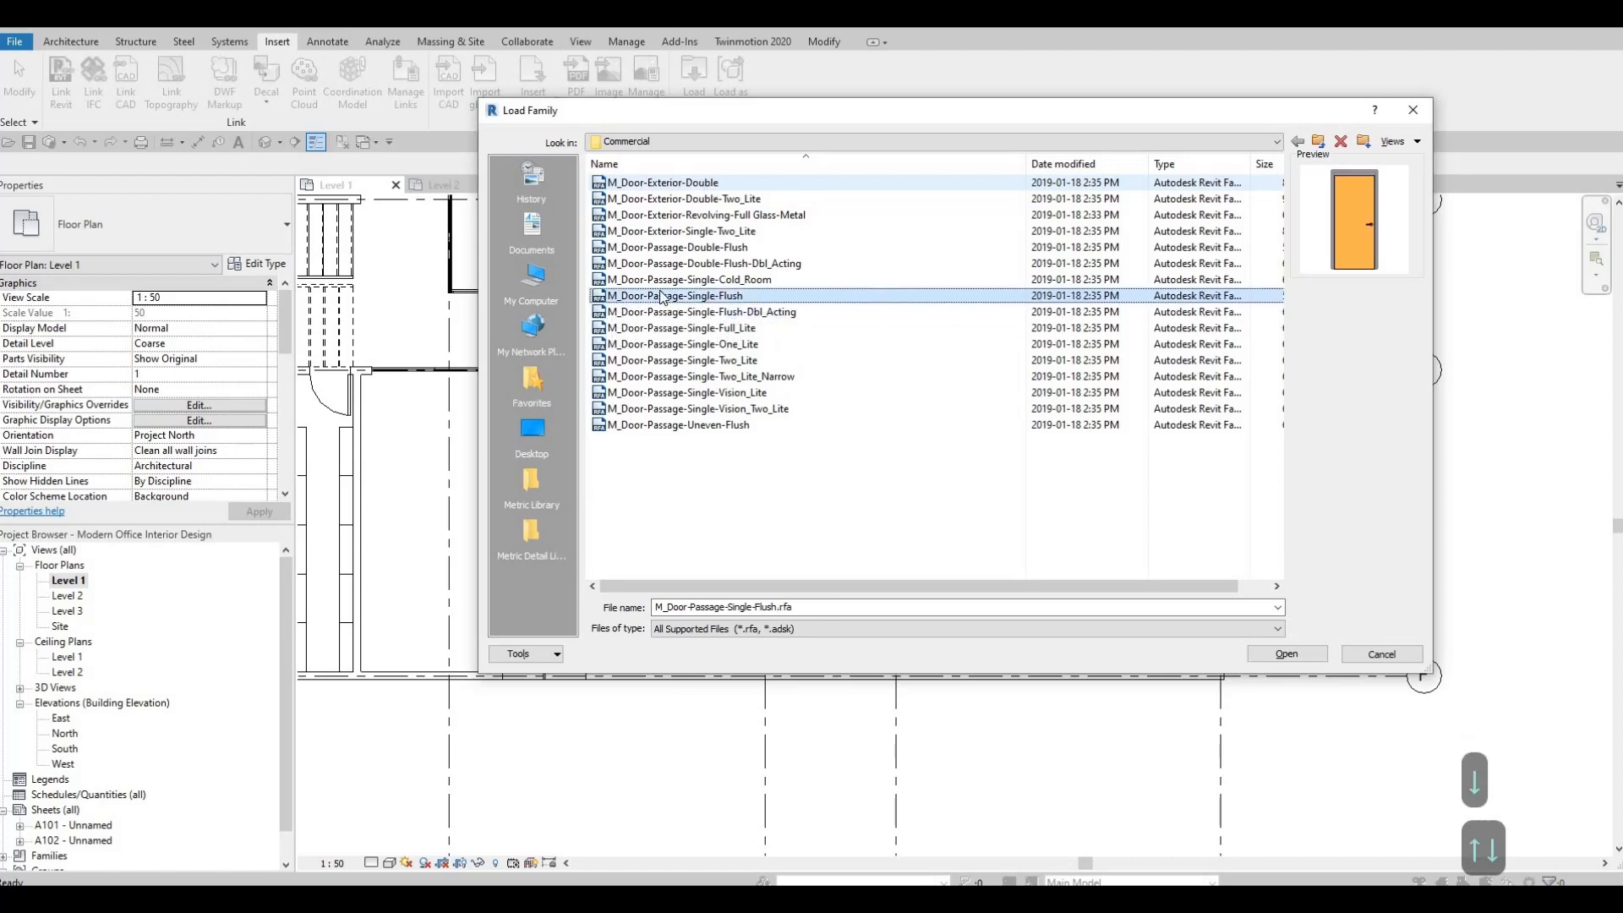
left_click(1285, 652)
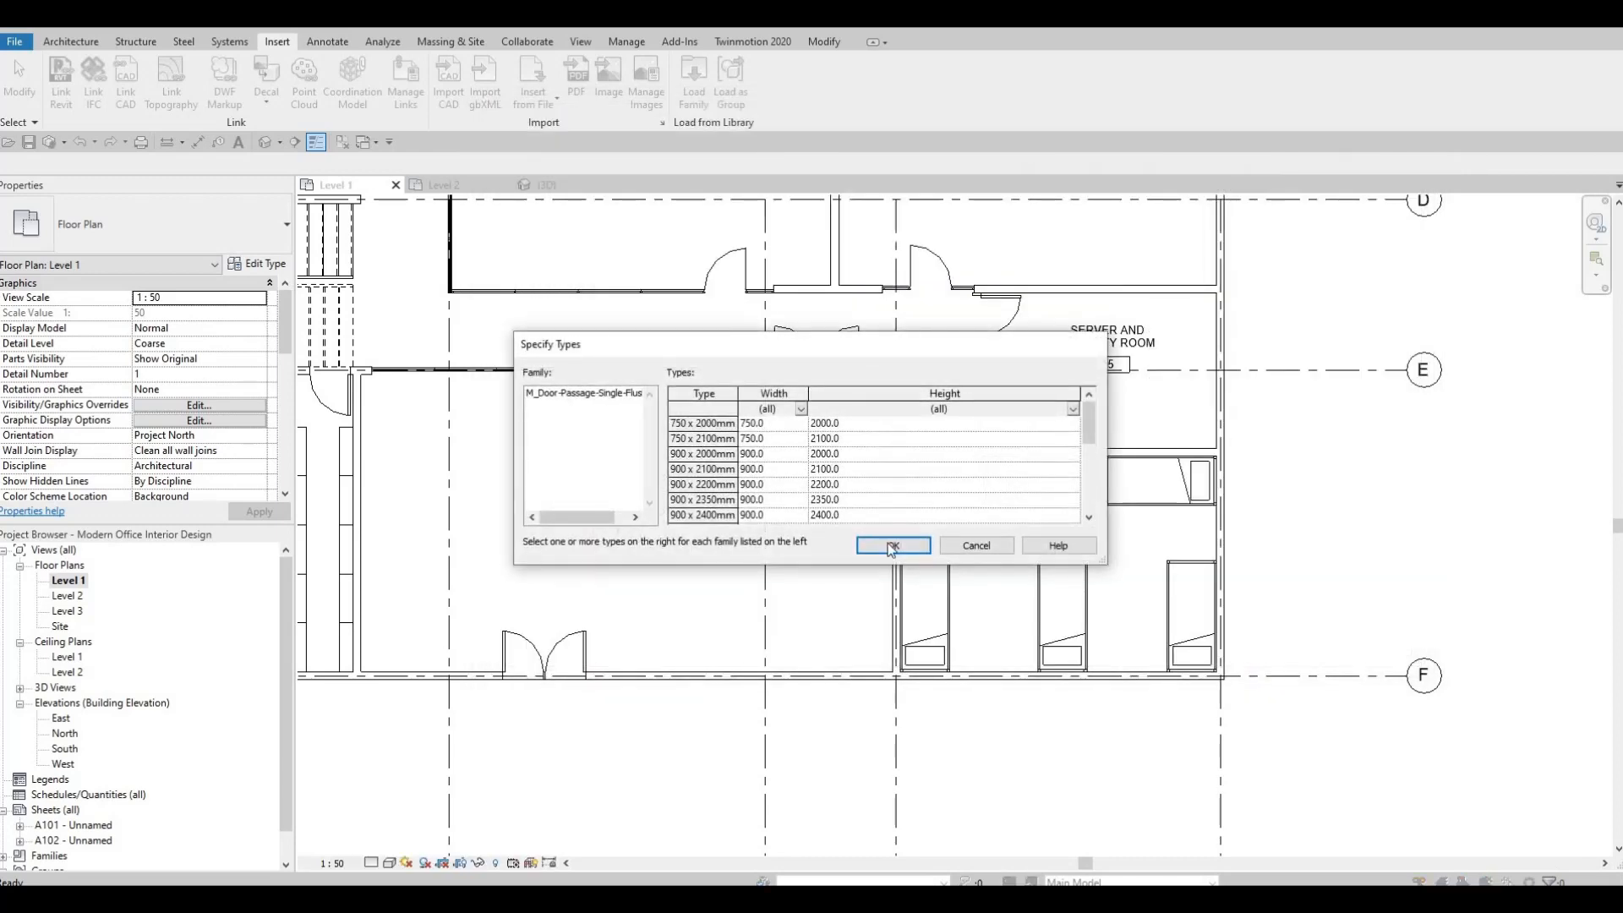
left_click(906, 546)
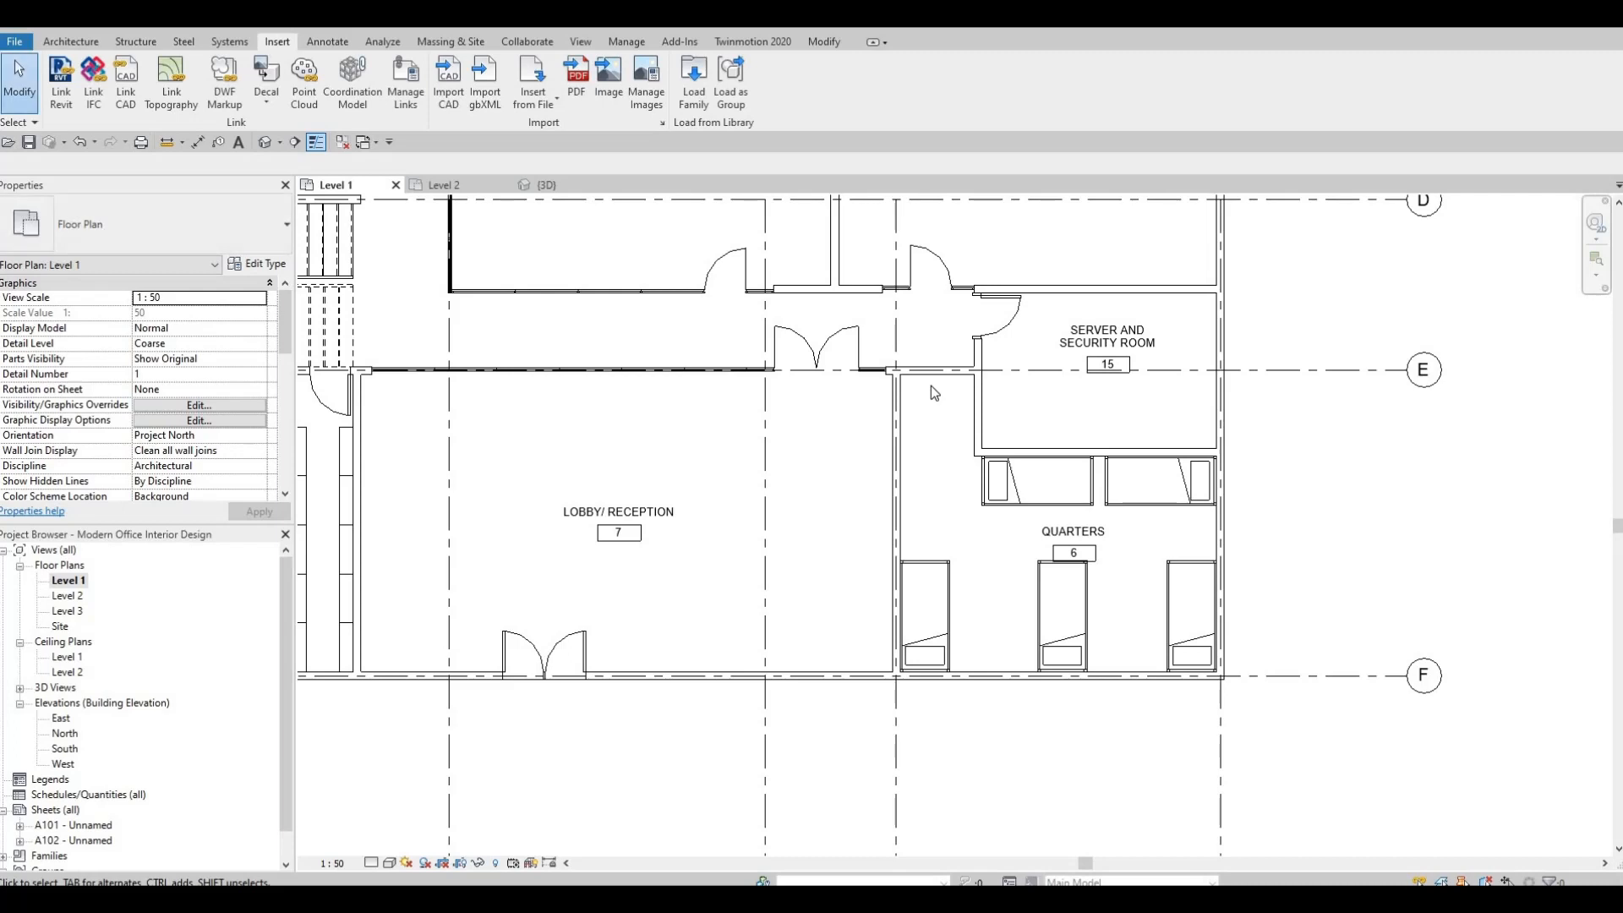
Place the 750 x 2000mm flush door in the Quarters' corridor wall, centred 600 mm from the Lobby wall, swinging into the Quarters.
key("shift+c")
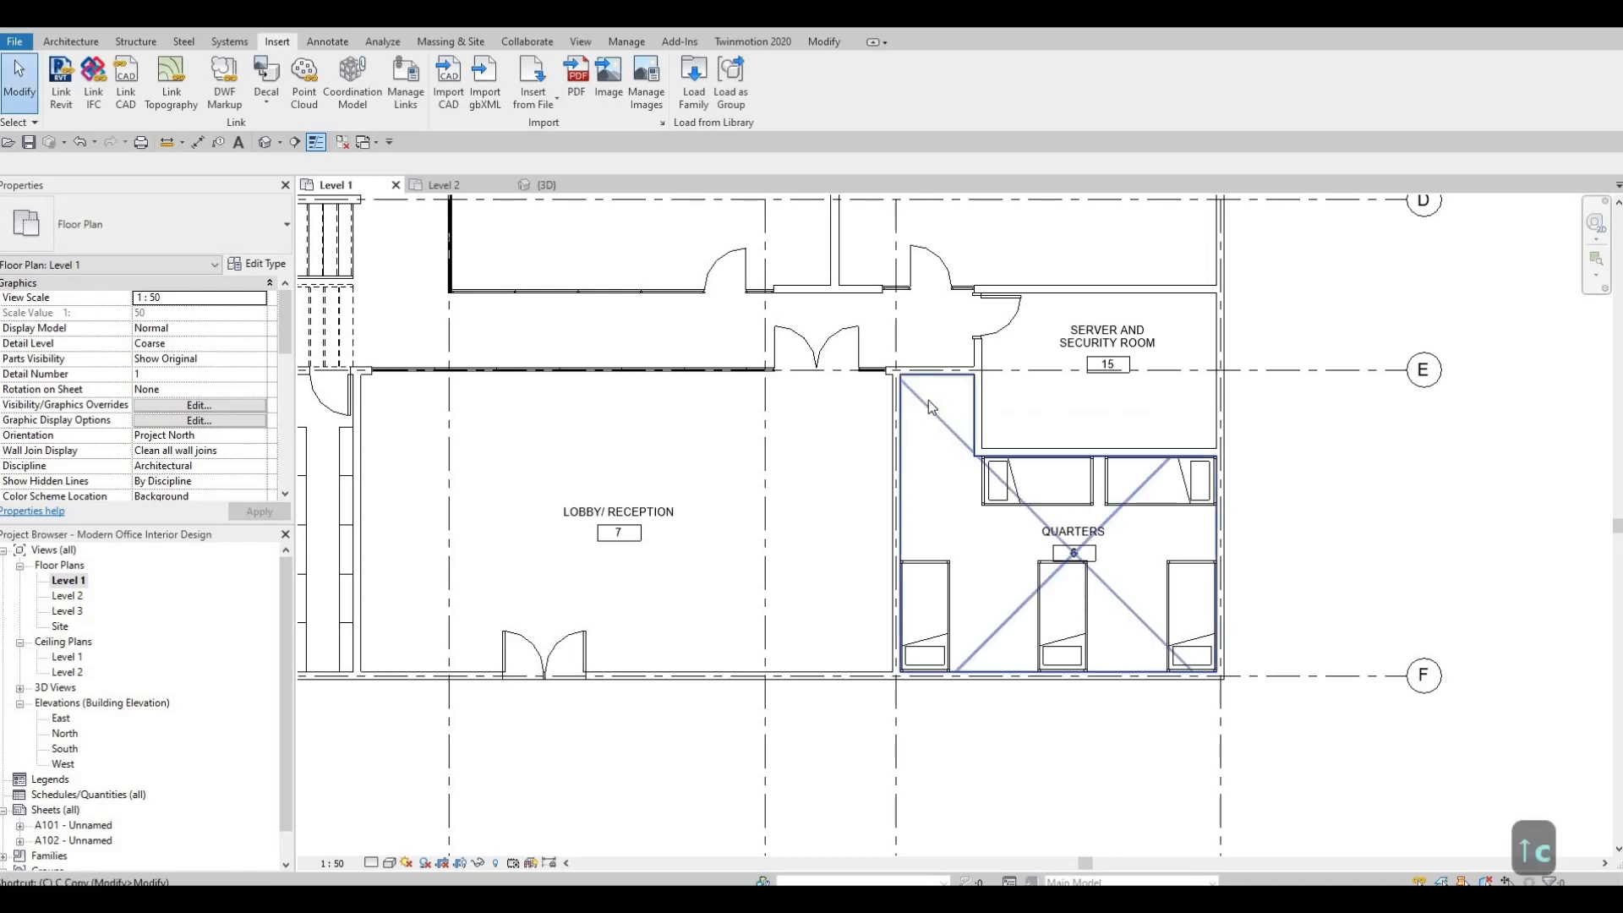
key("BackSpace")
key("Escape")
key("Escape")
key("d")
key("r")
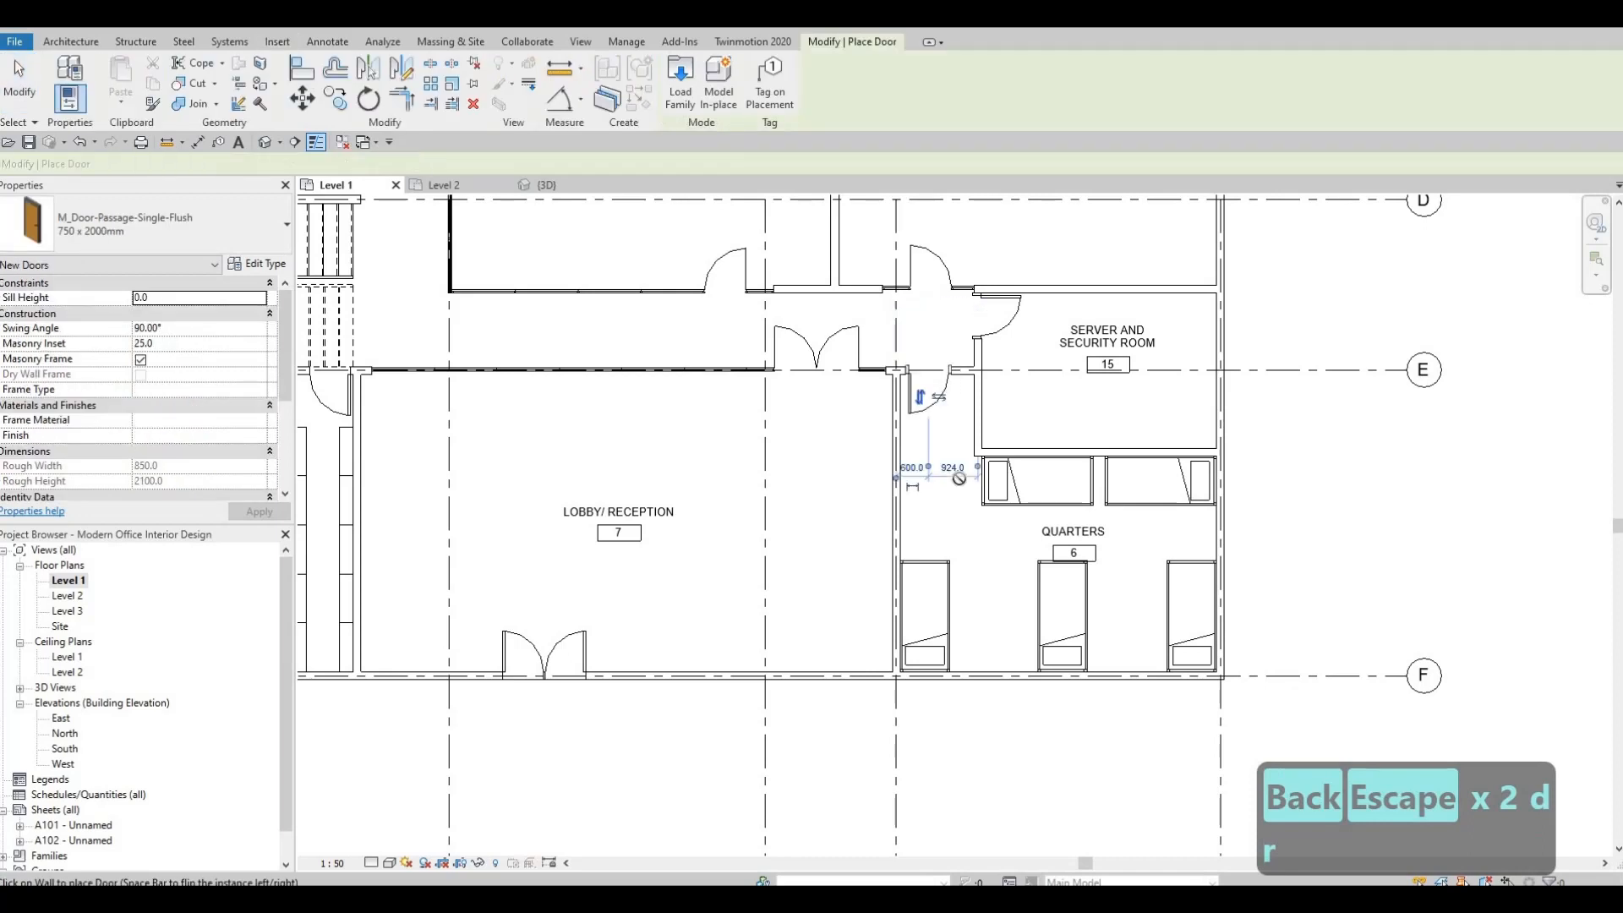
key("Escape")
key("Escape")
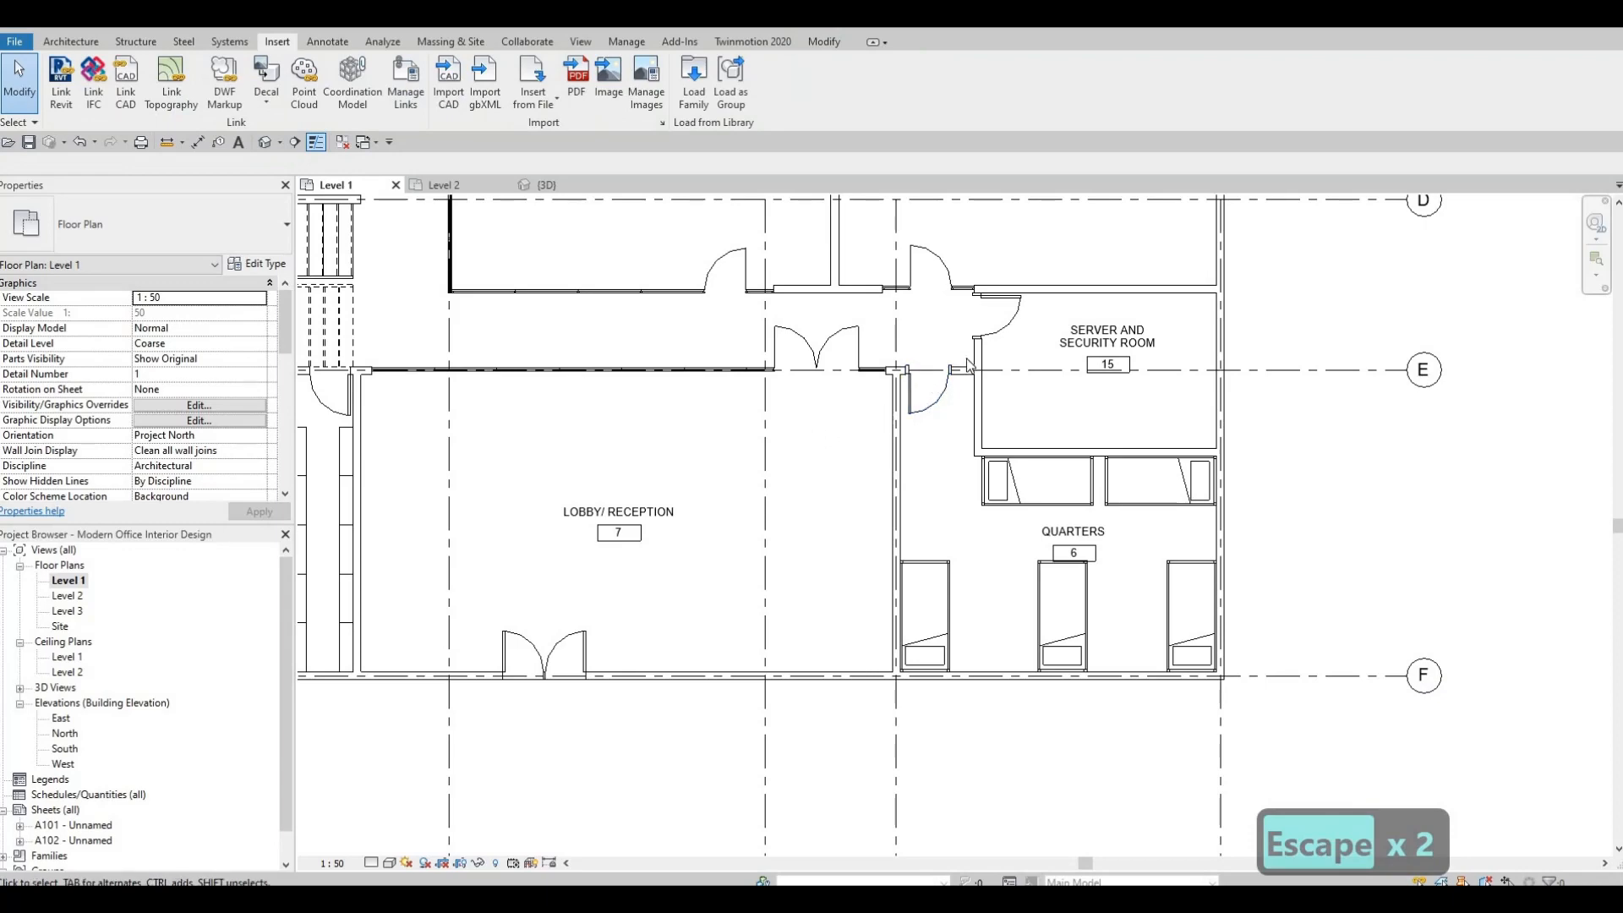
Examine the type properties of the Server Room's cold room door and the Quarters' flush door, comparing their panel materials and dimensions.
left_click(1000, 317)
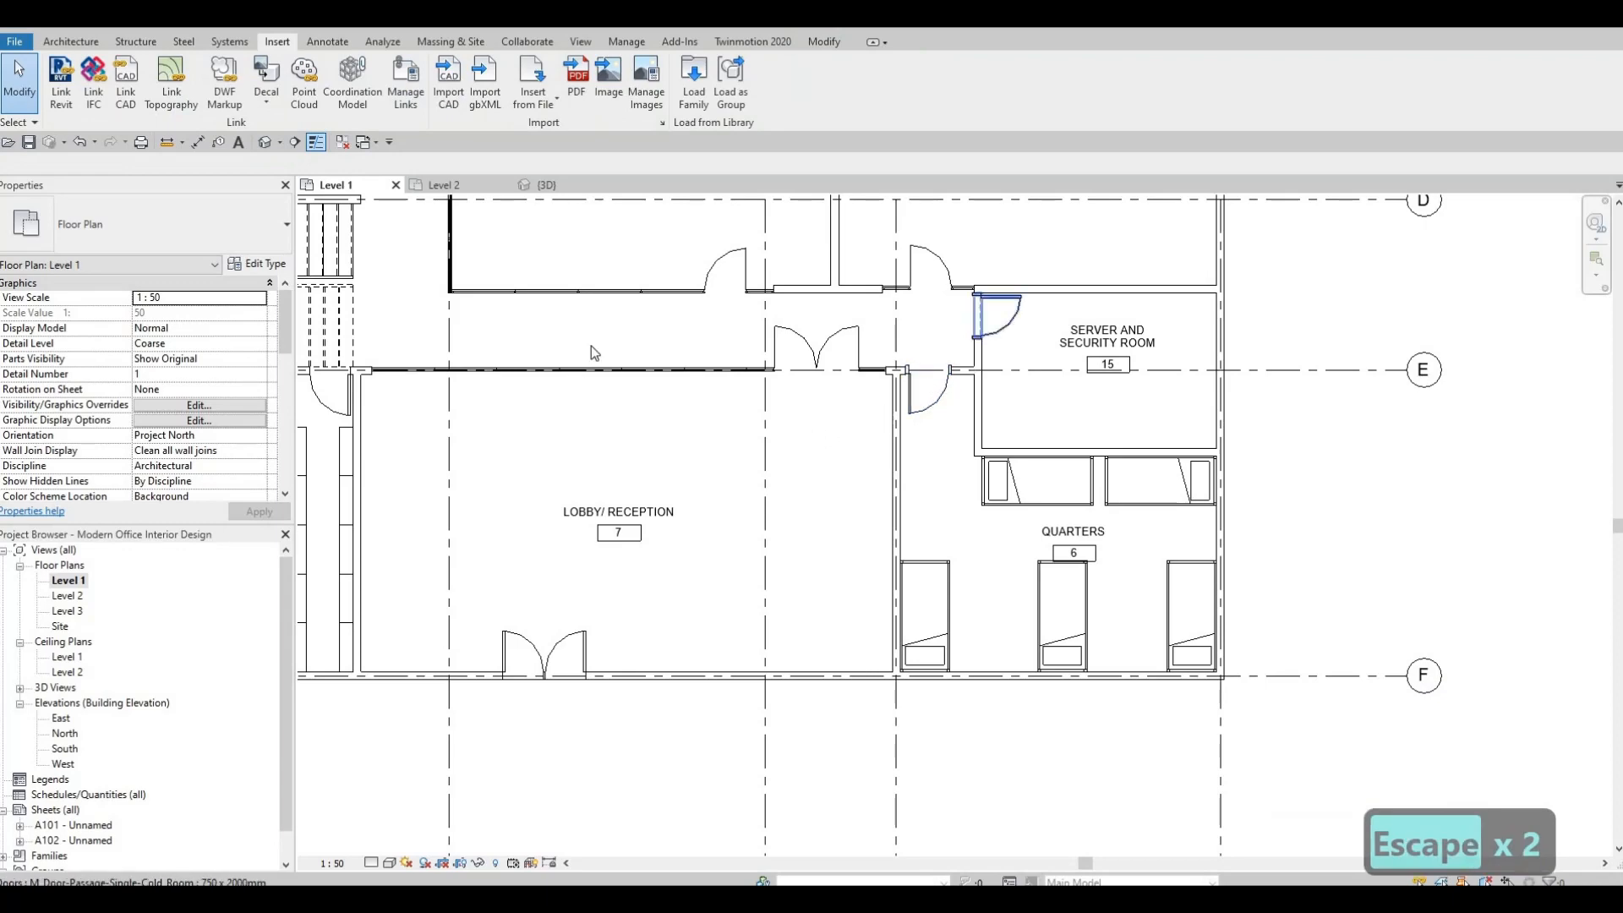
left_click(258, 265)
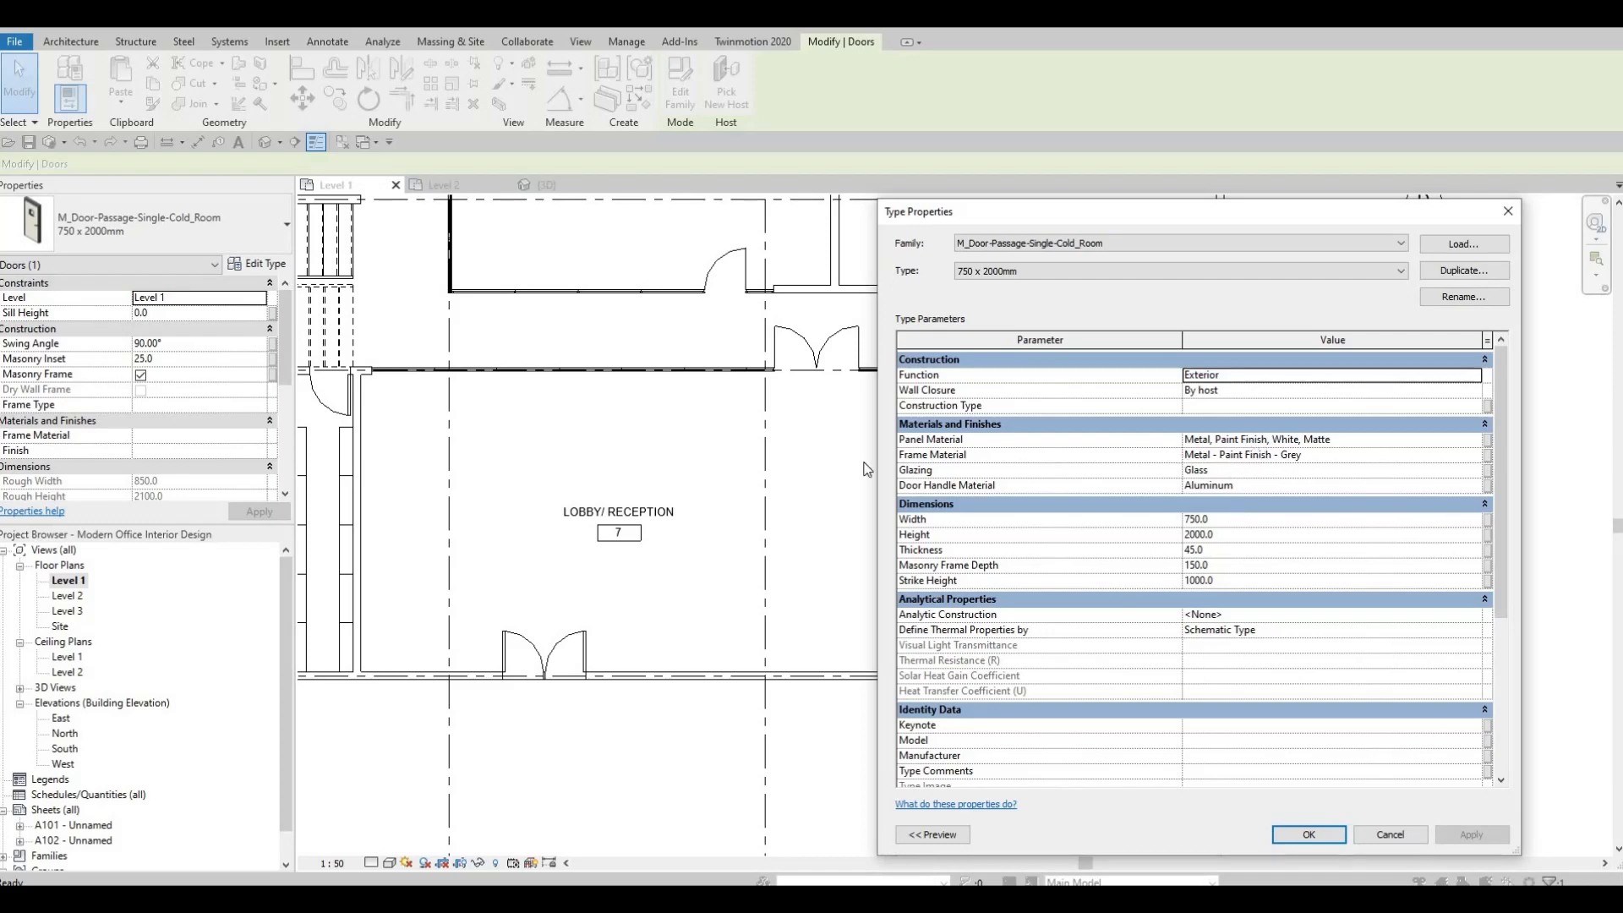
key("Escape")
key("Escape")
key("Escape")
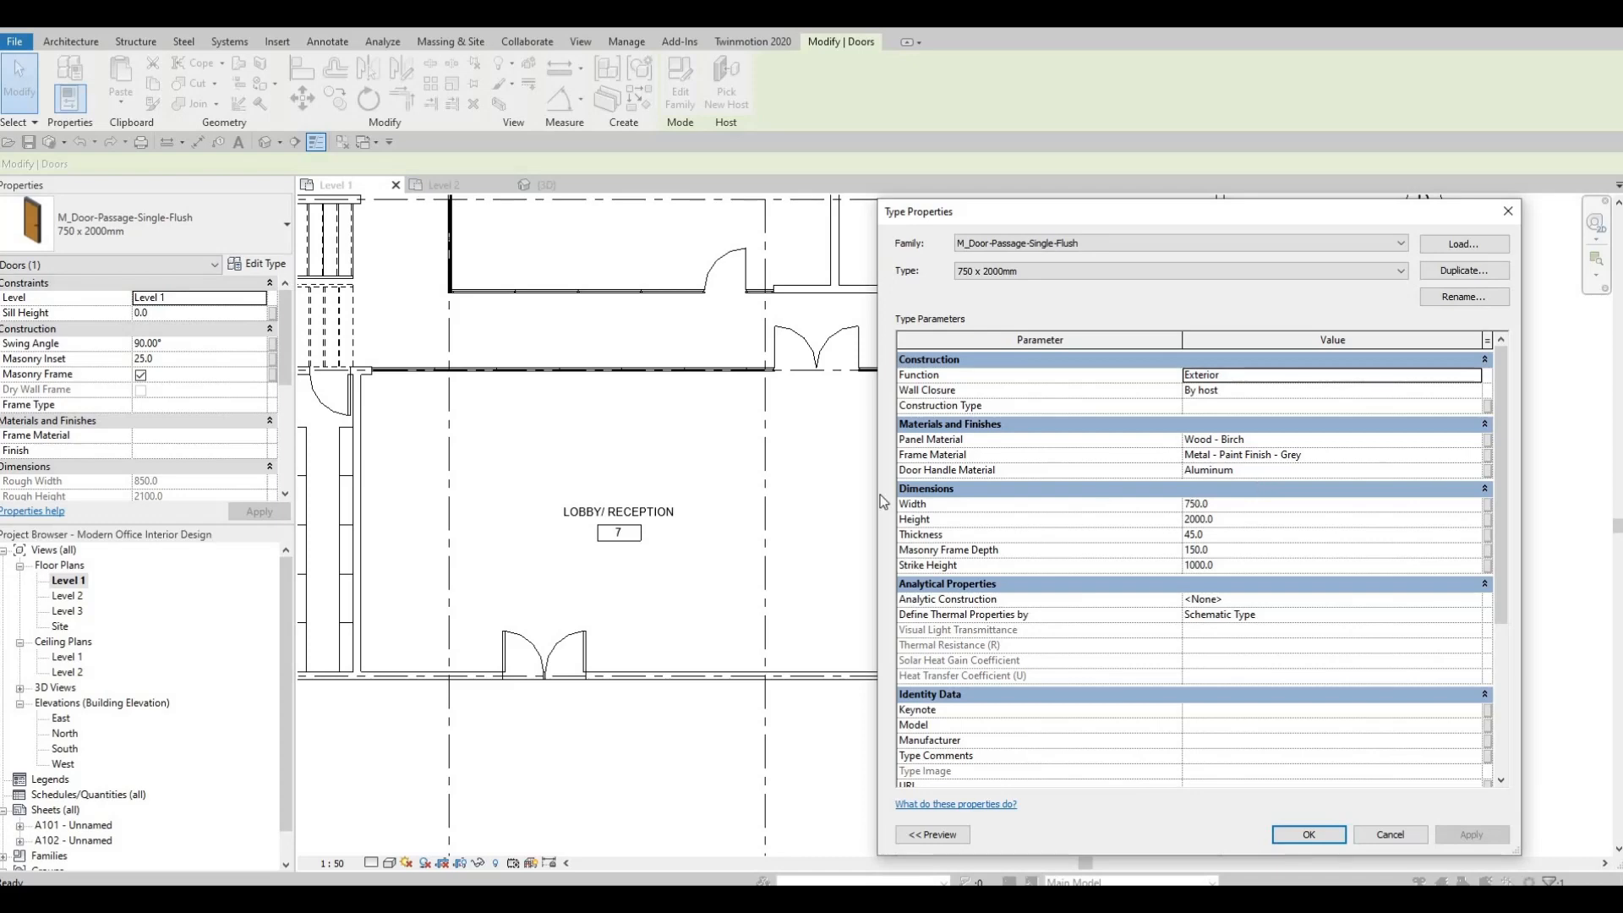
key("Escape")
key("Escape")
key("Escape")
Delete the existing single door in the Storage room's wall beside the stairs.
scroll(978, 477, "down", 3)
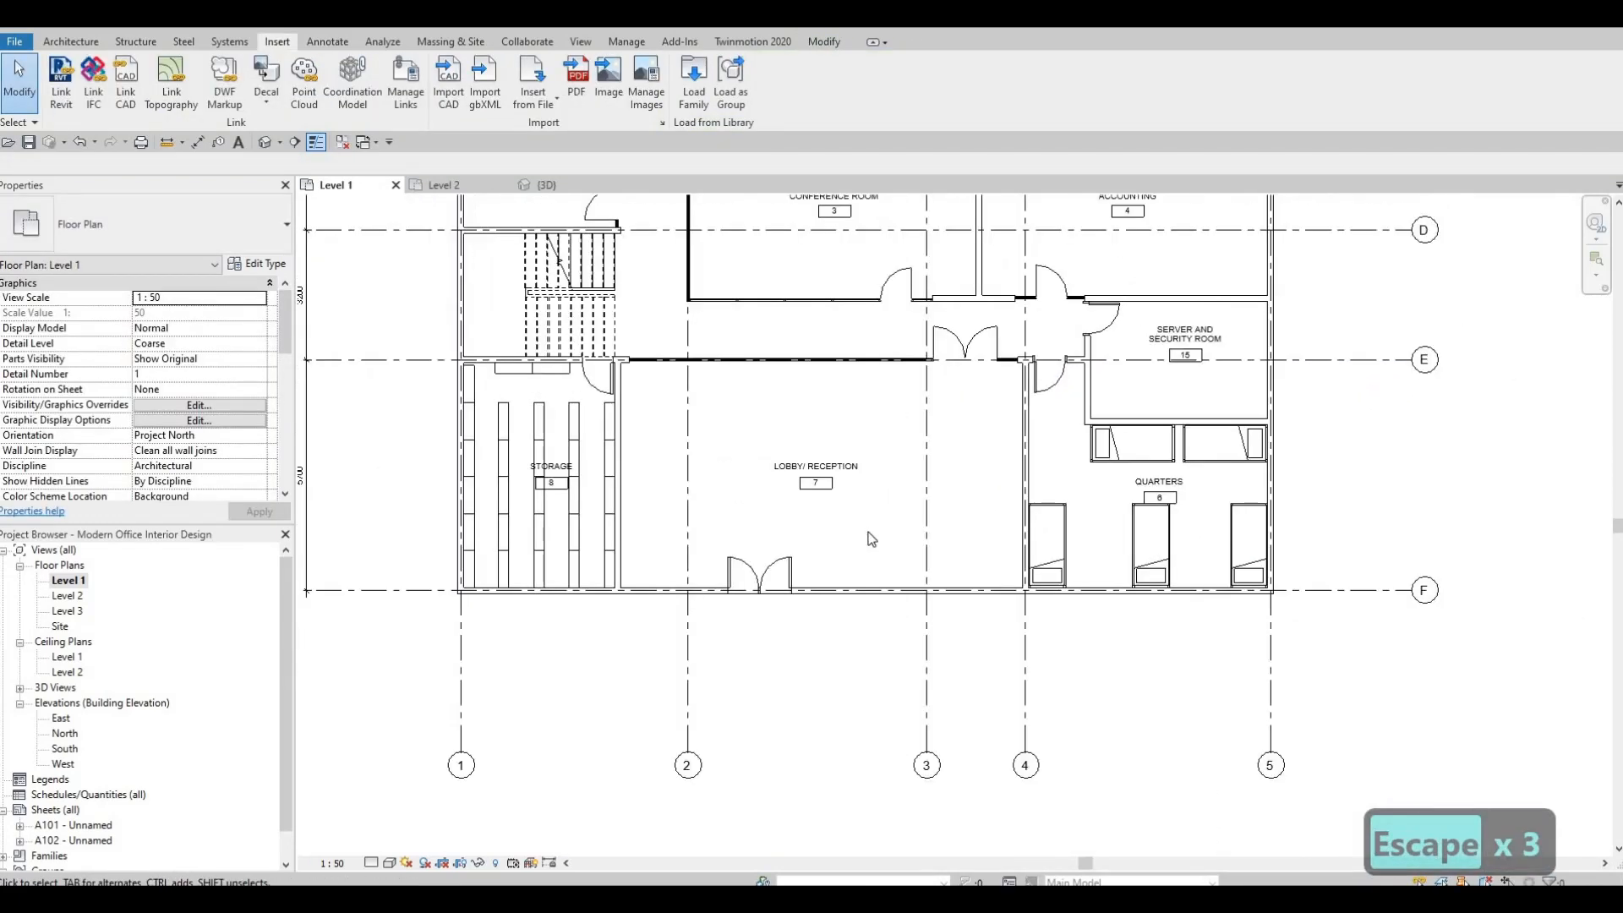
scroll(1221, 518, "up", 1)
middle_click_drag(1066, 467, 1214, 463)
scroll(797, 438, "up", 4)
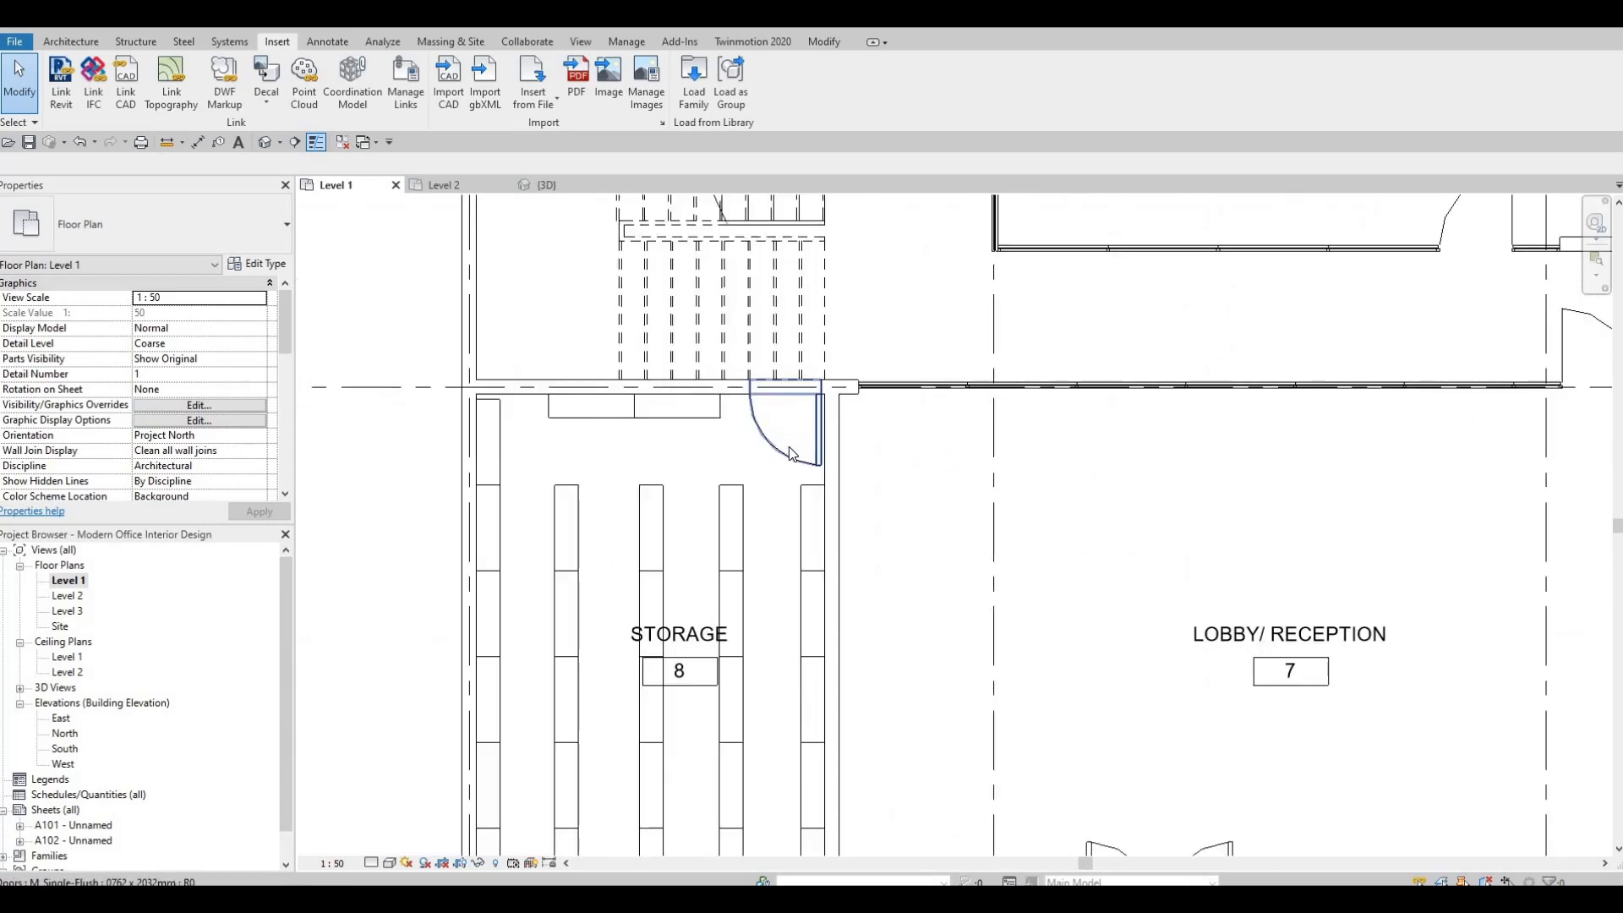
left_click(794, 439)
scroll(614, 437, "down", 2)
key("Escape")
key("Escape")
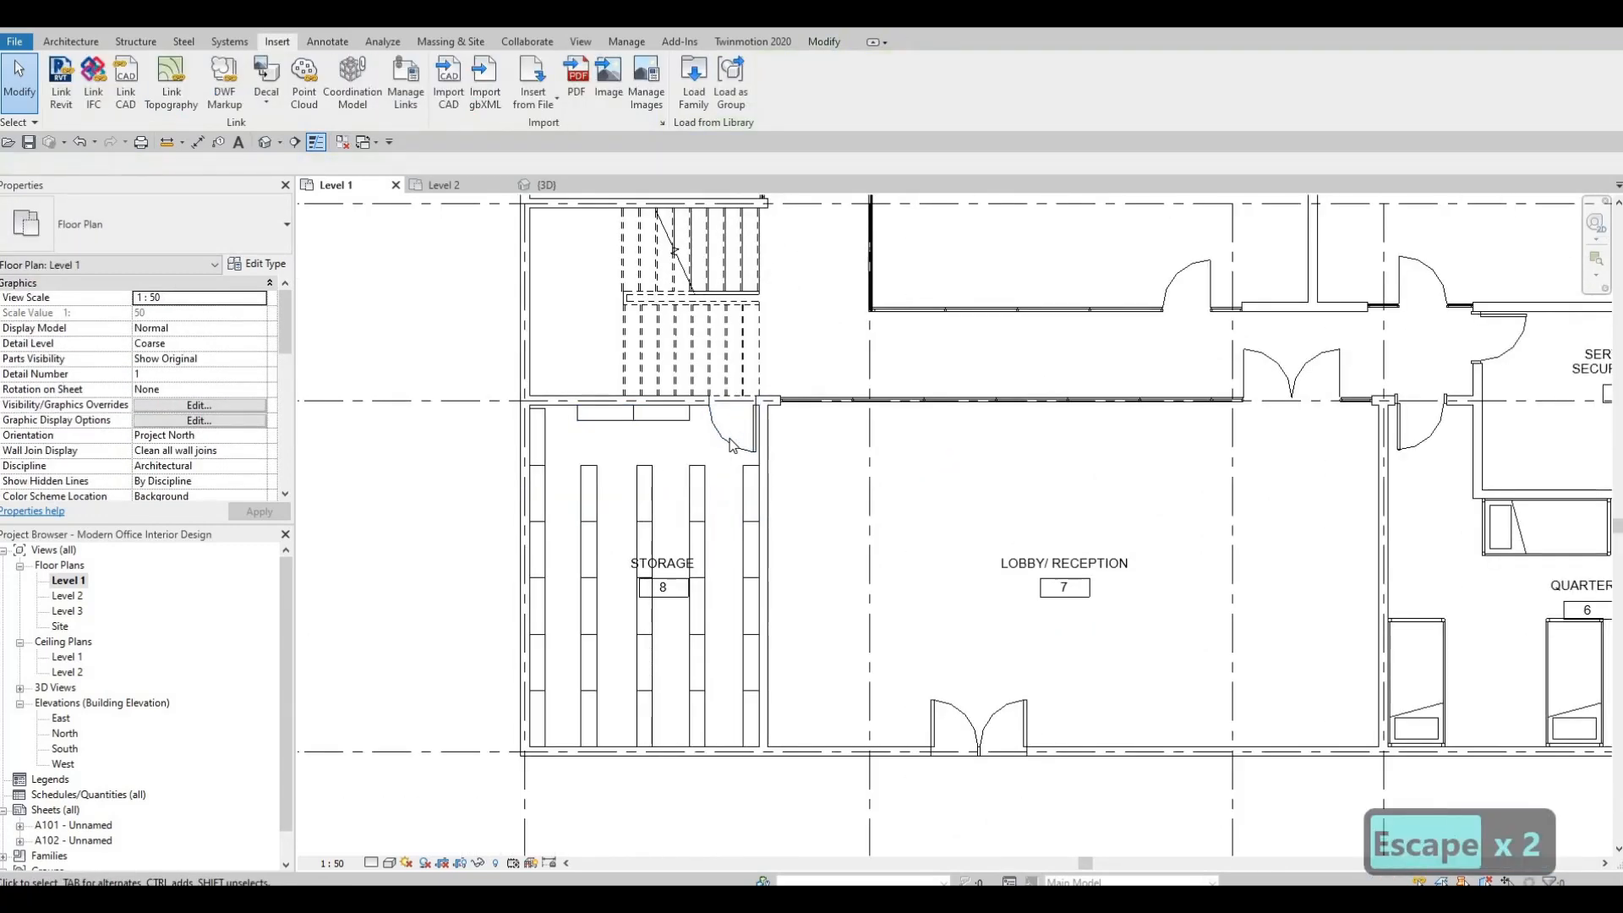
left_click(744, 427)
key("Delete")
Place a 750 x 2000mm flush door matching the Quarters door in the Storage wall by the stairs, centred 500 mm from the Lobby wall, swinging inward.
middle_click_drag(910, 494, 710, 512)
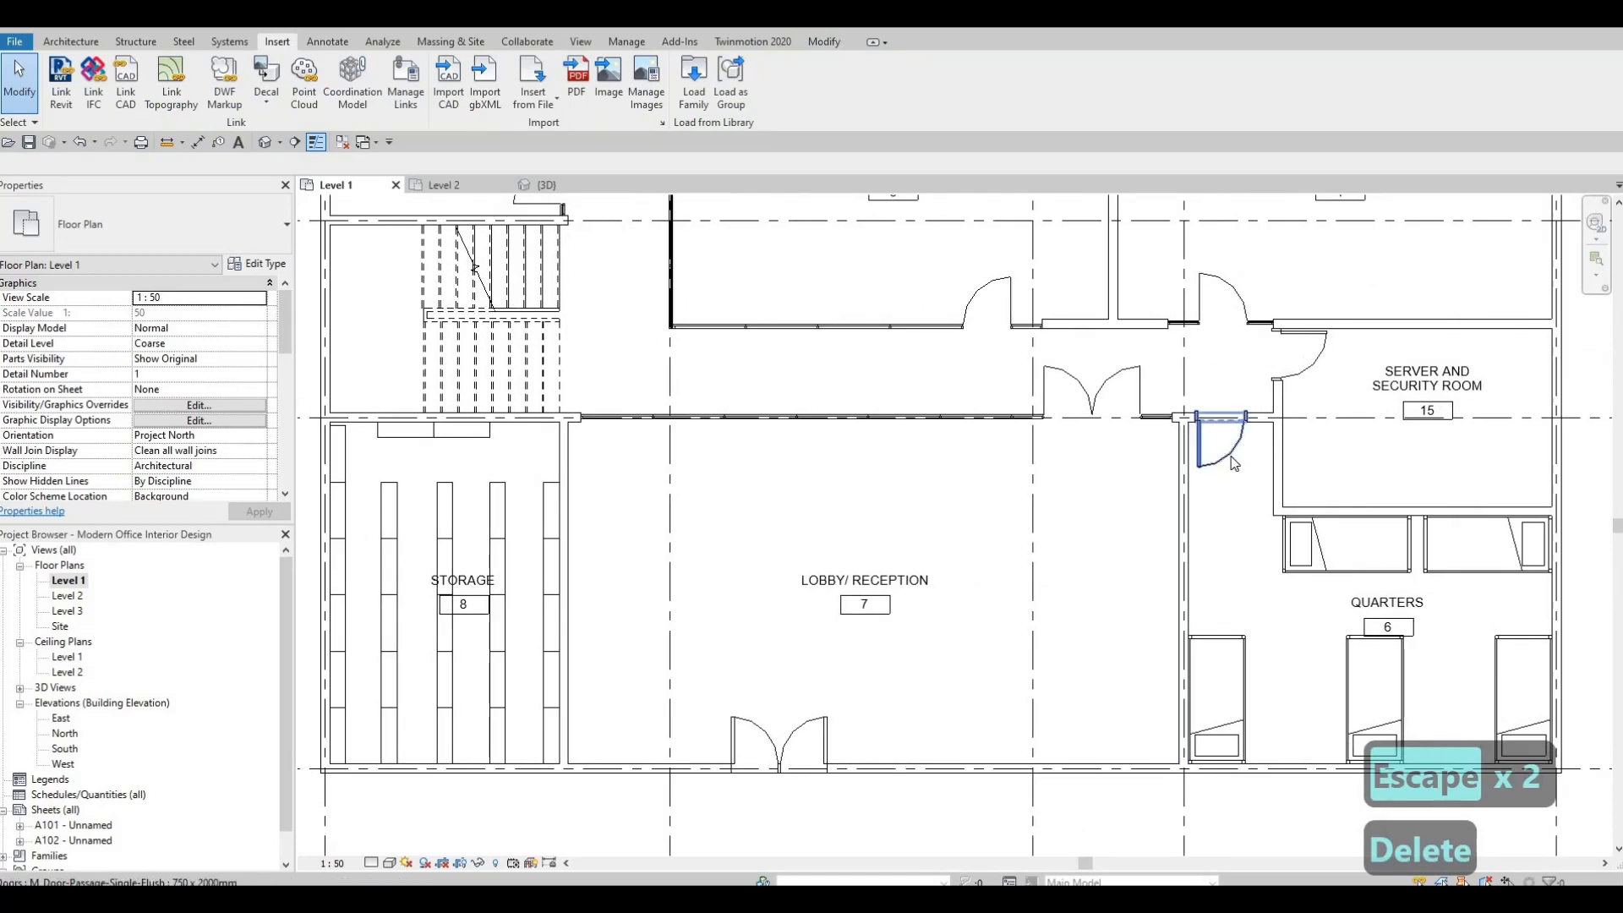
key("Escape")
left_click(1217, 460)
key("c")
key("s")
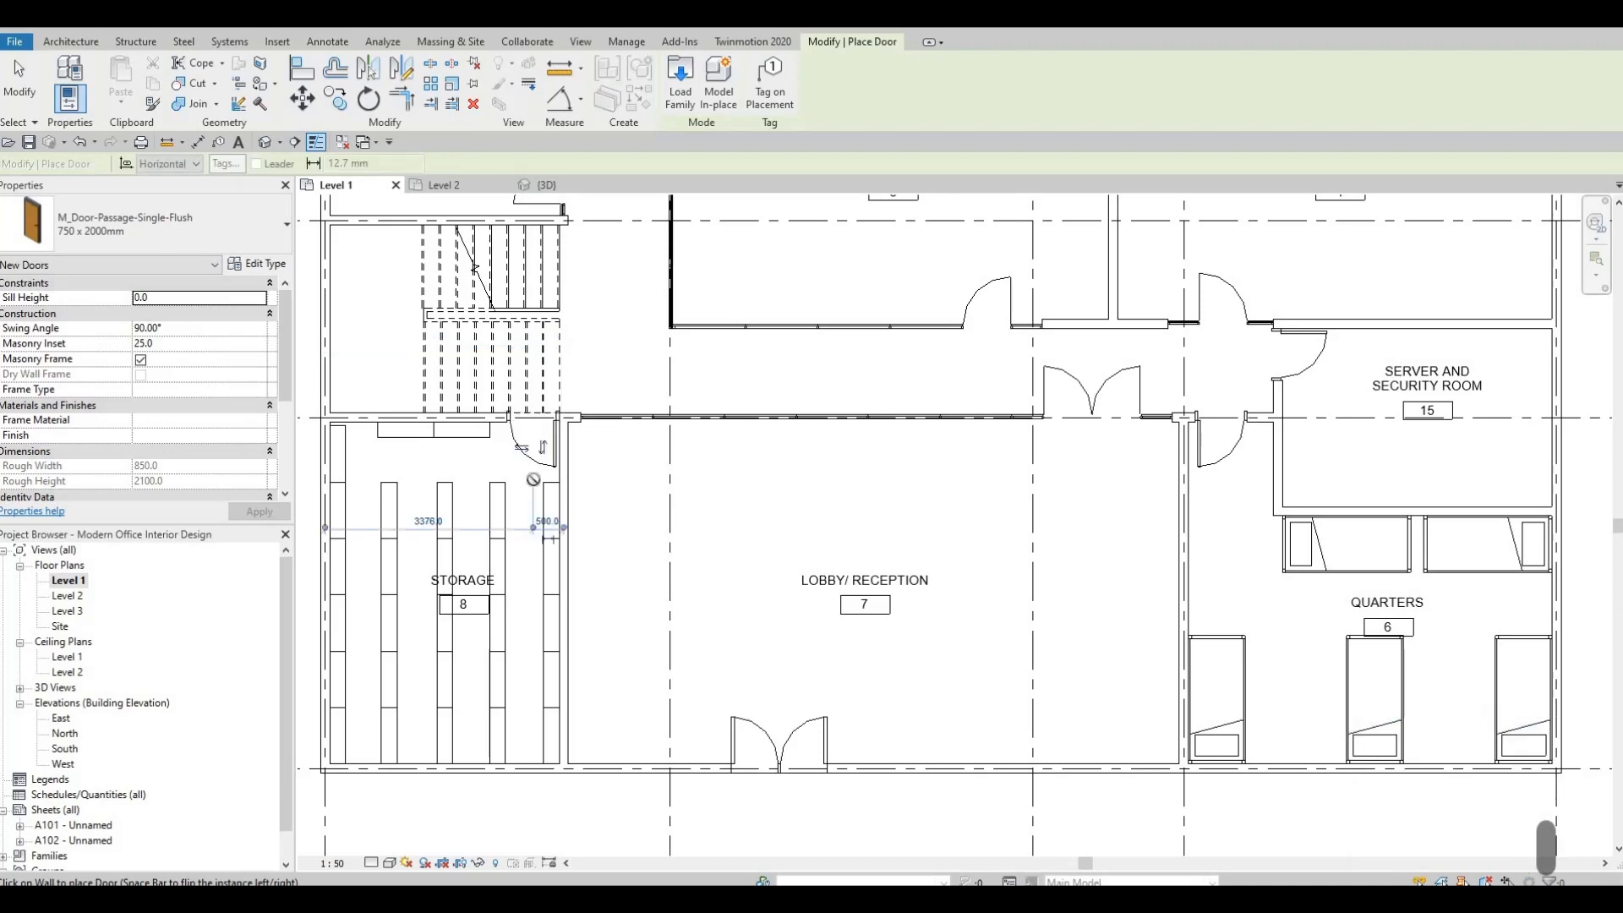
middle_click_drag(562, 485, 746, 420)
key("Escape")
key("Escape")
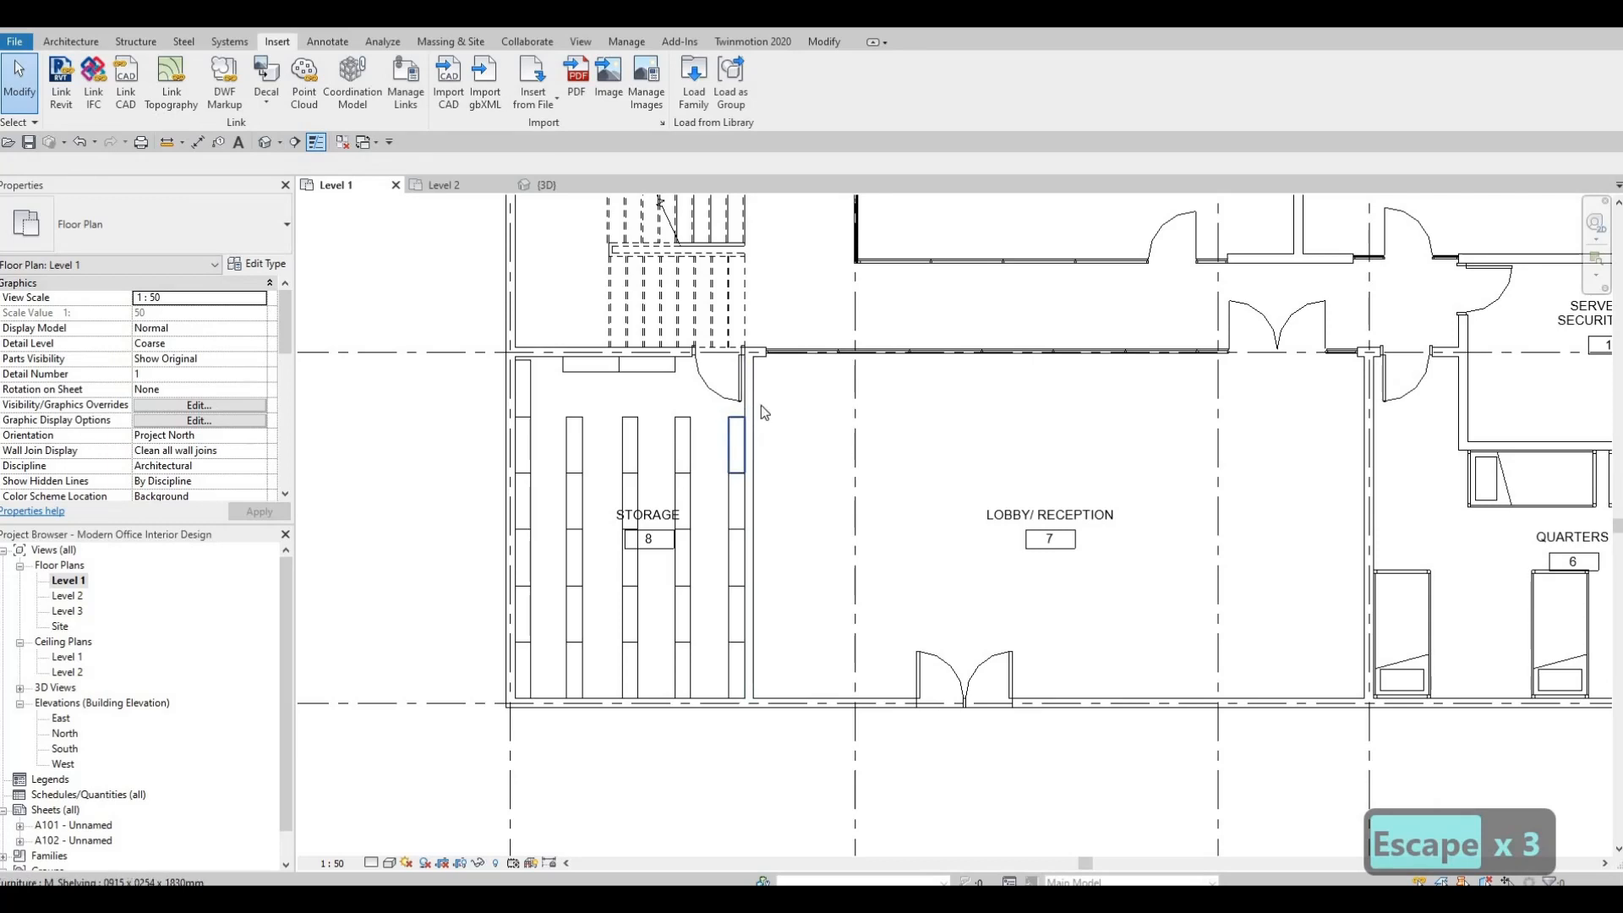
Delete the shelving units nearest the new Storage door at the upper ends of the two rows closest to the Lobby.
left_click(726, 431)
key("Delete")
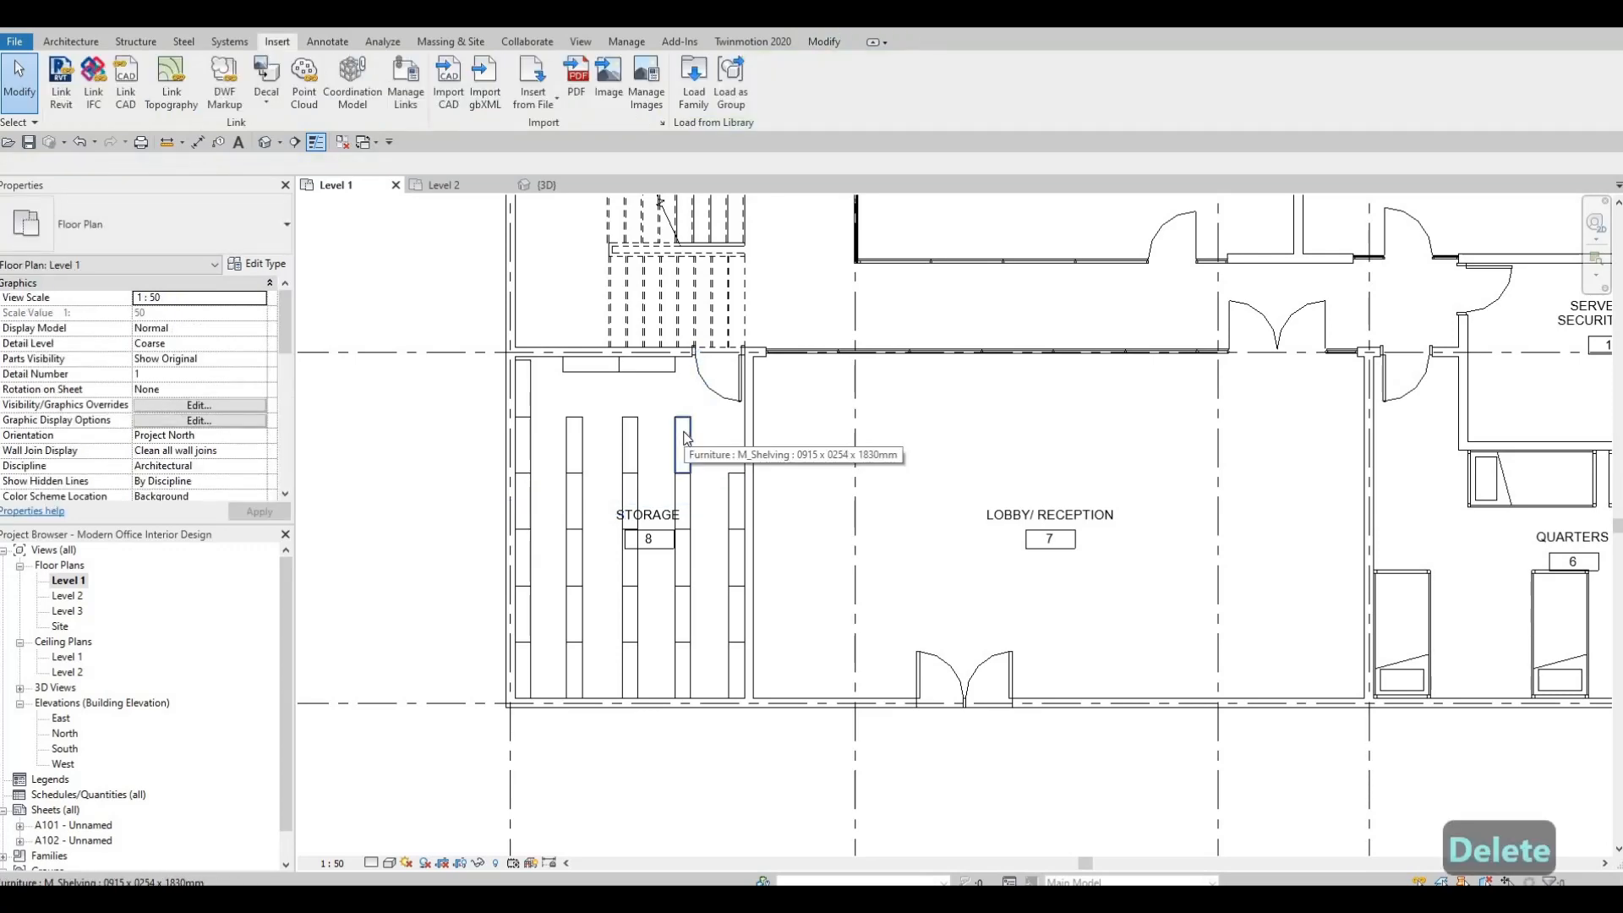
left_click(685, 440)
key("Delete")
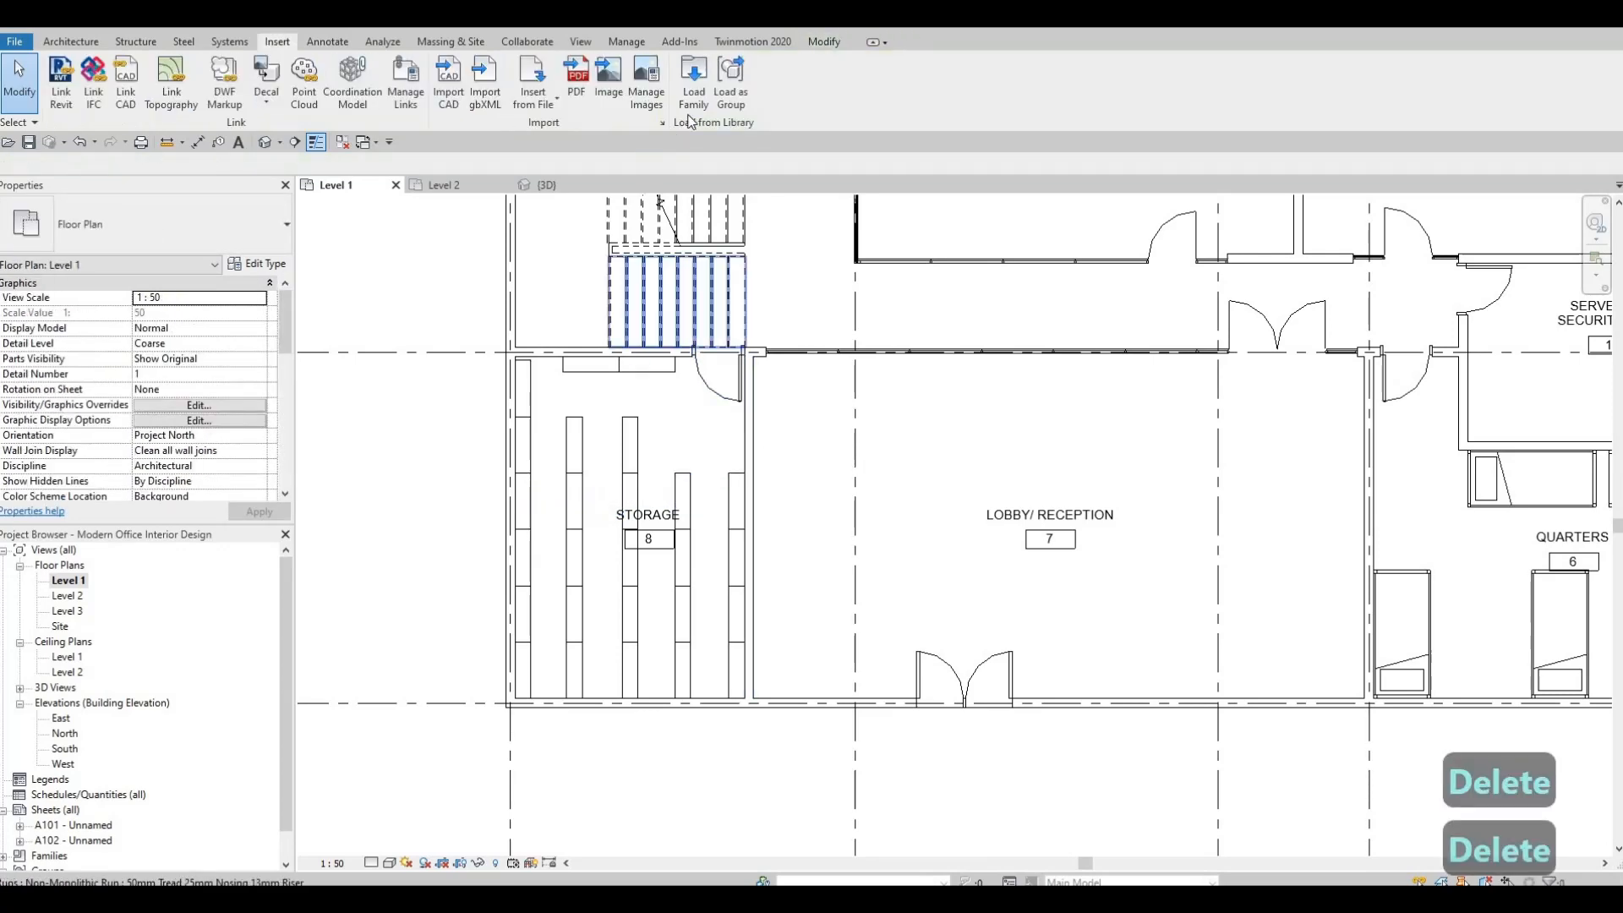
Load the M_Door-Exterior-Double family with the 1800 x 2000mm type.
left_click(694, 76)
left_click(680, 184)
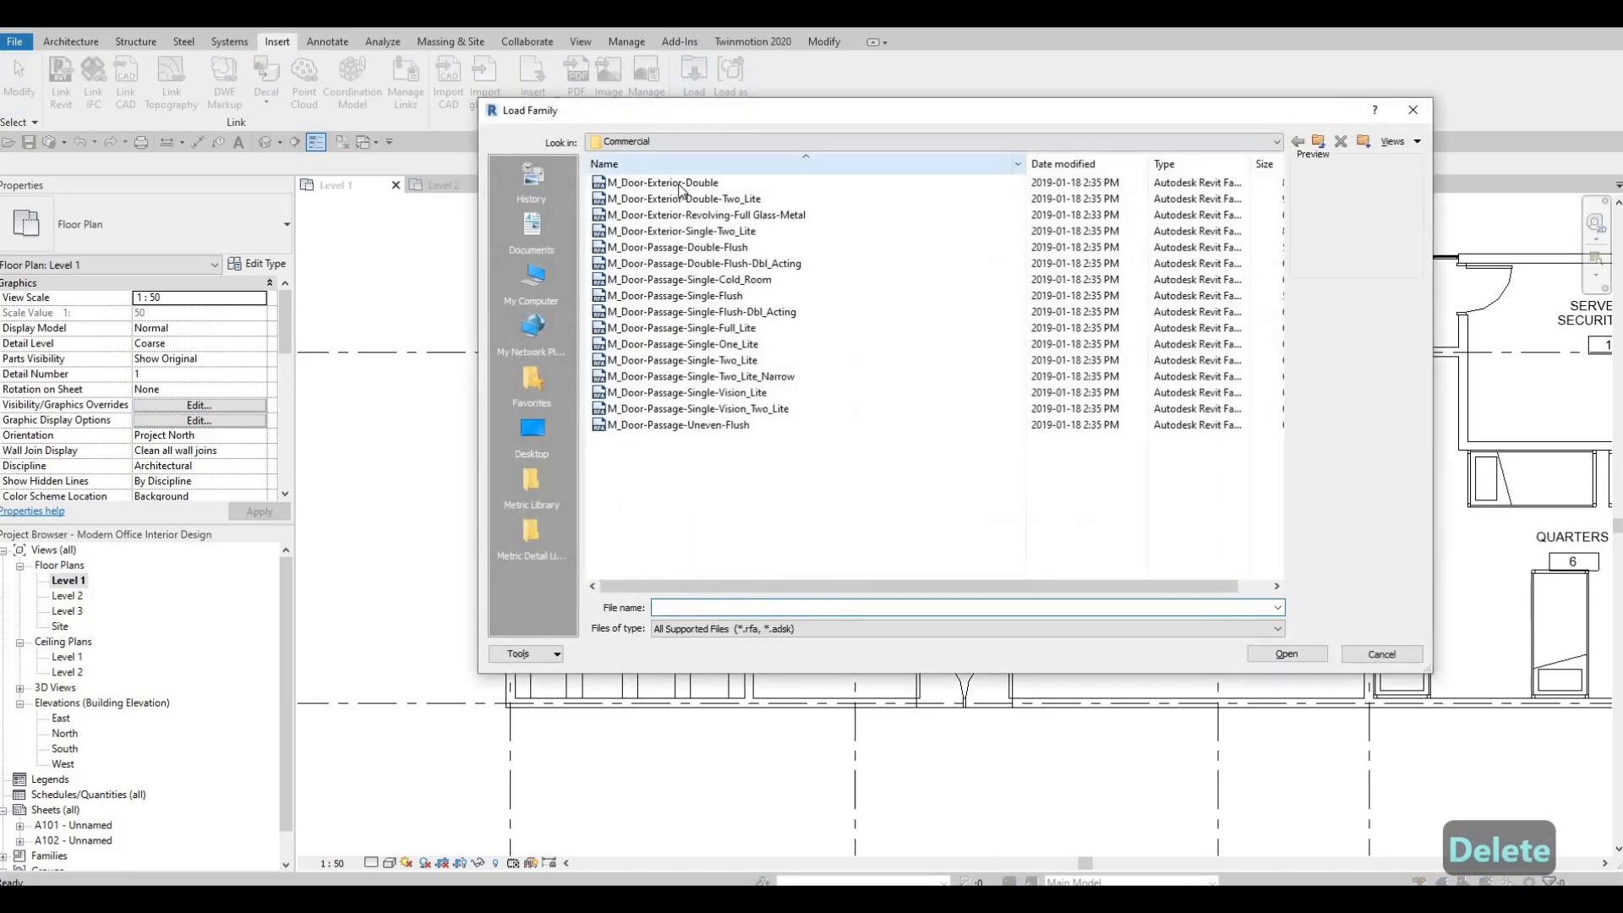
left_click(1287, 654)
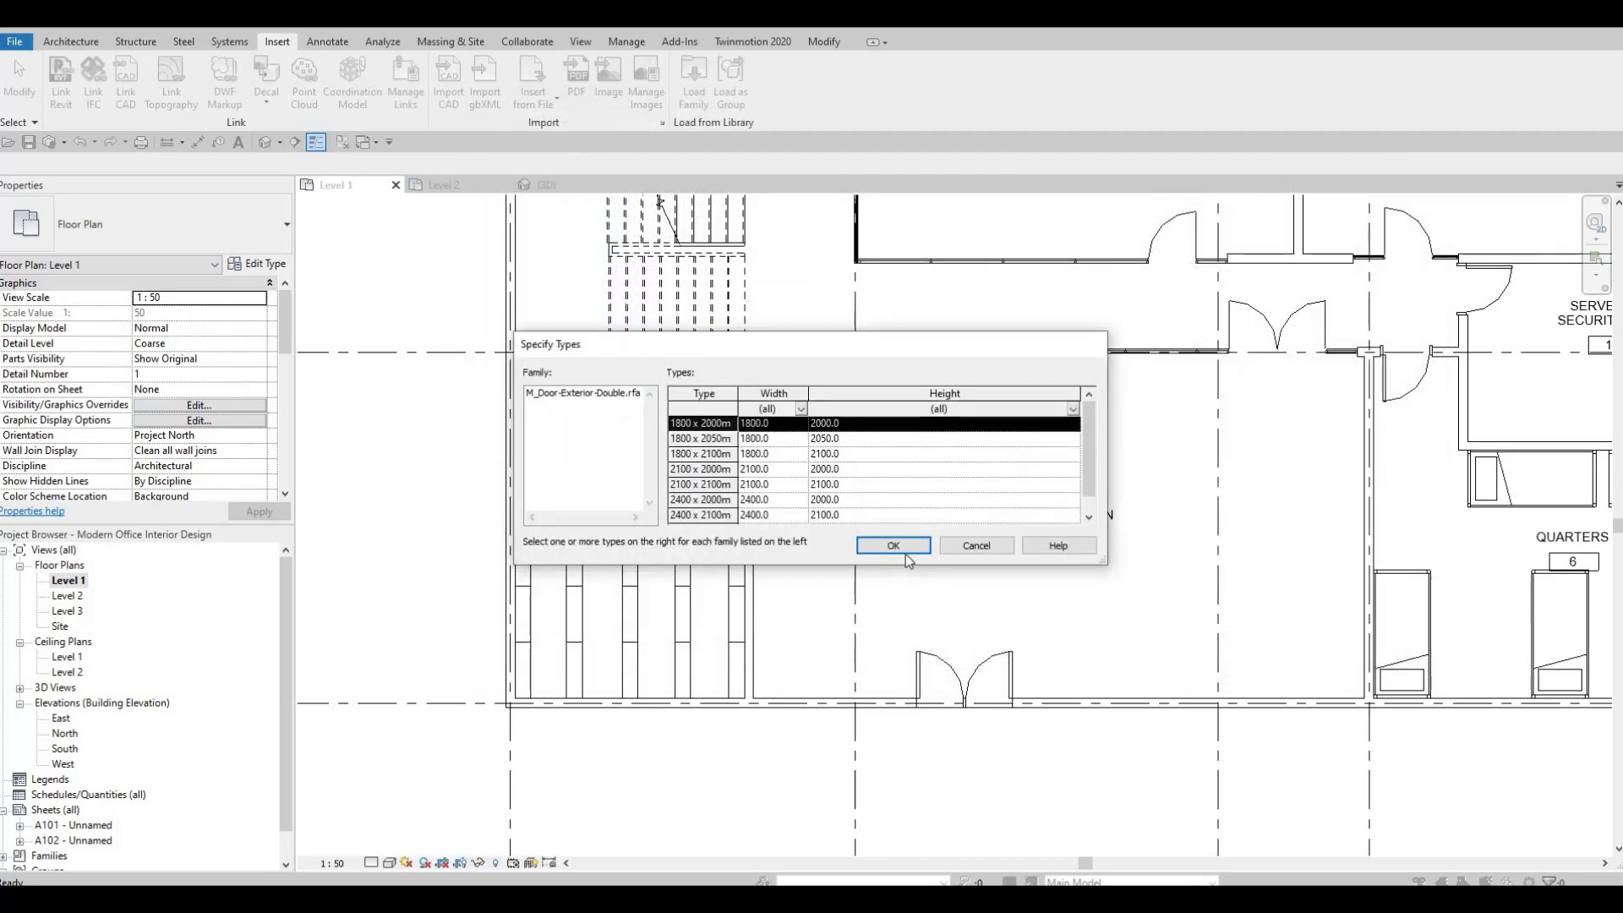
left_click(899, 549)
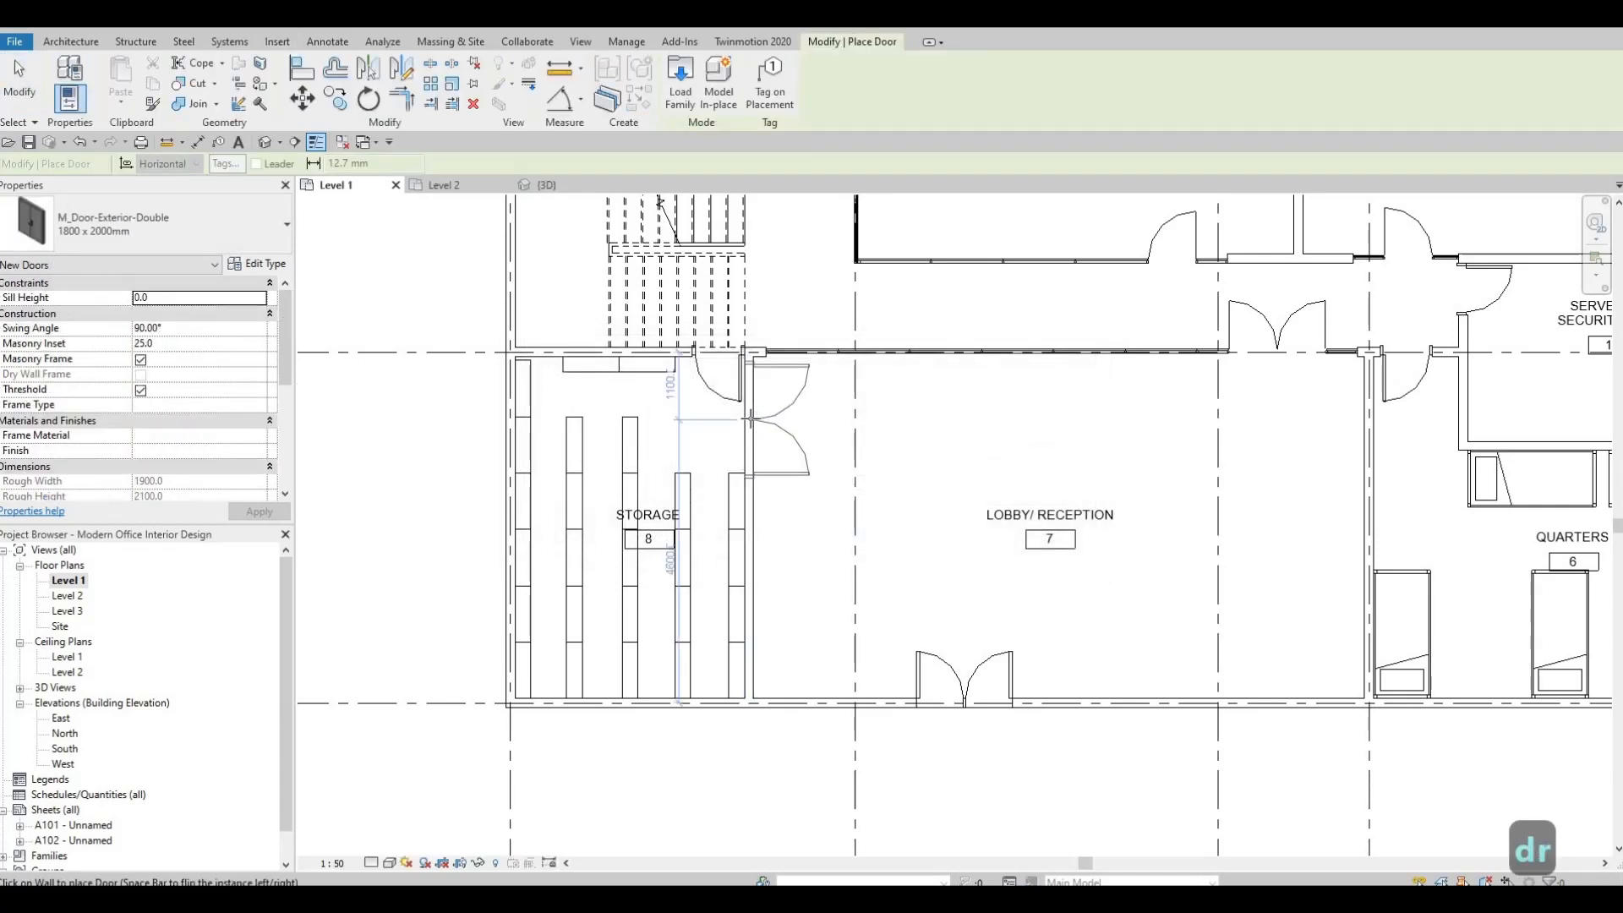
Place the 1800 x 2000mm double door in the wall between Storage and Lobby, centred 1000 mm from gridline E, opening into the Lobby.
scroll(749, 417, "up", 2)
scroll(753, 417, "up", 1)
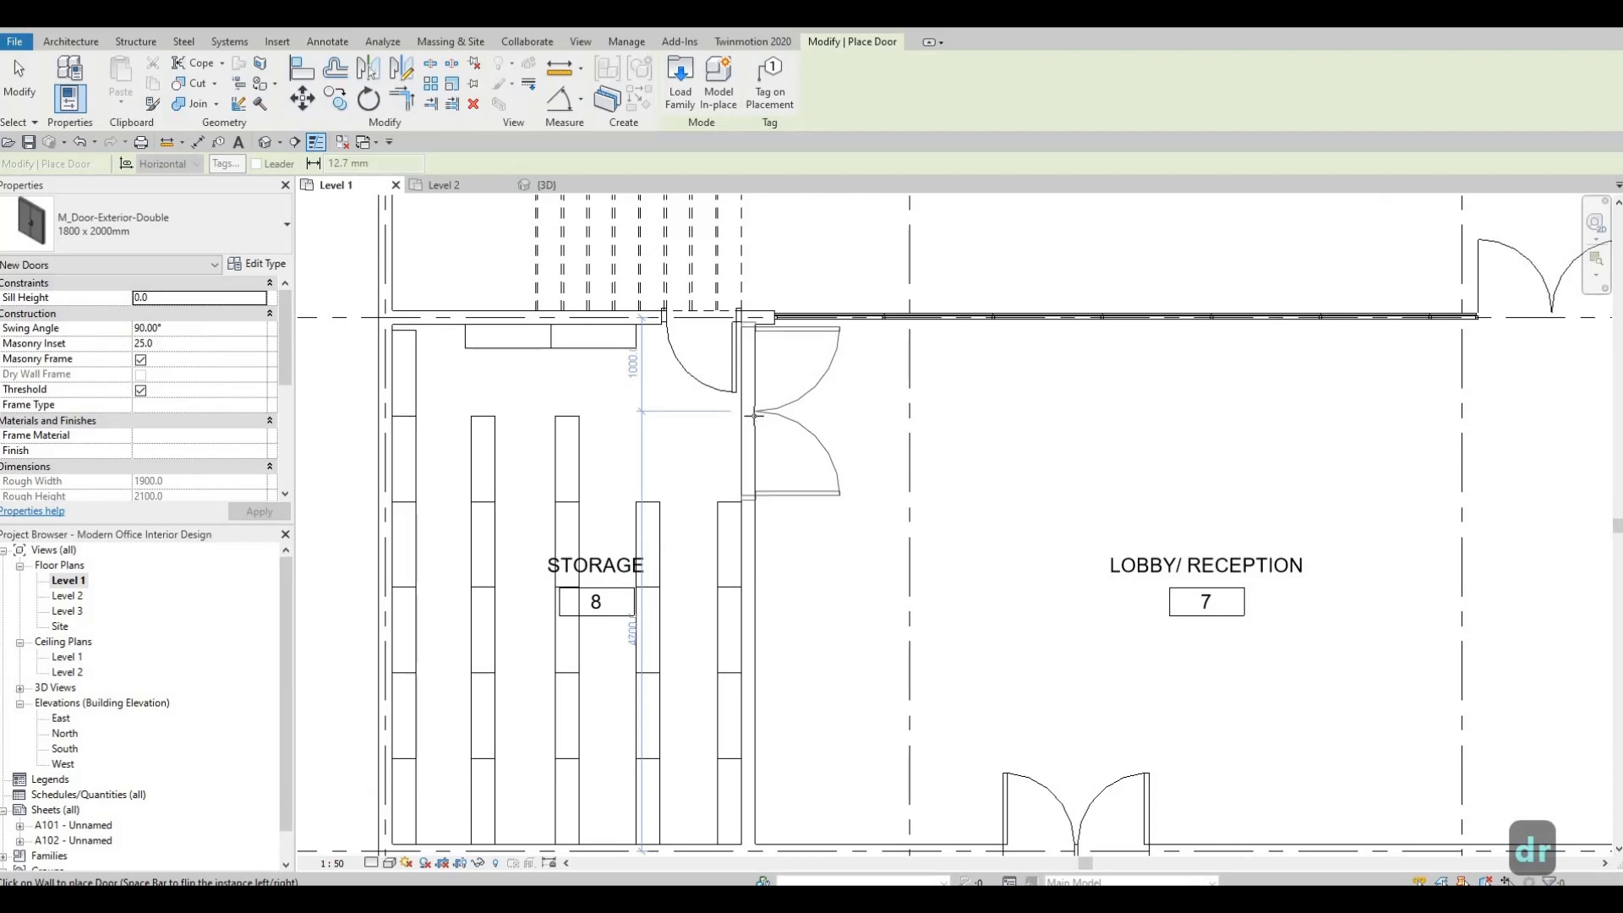
left_click(764, 387)
scroll(769, 406, "up", 2)
key("Escape")
key("Escape")
key("Escape")
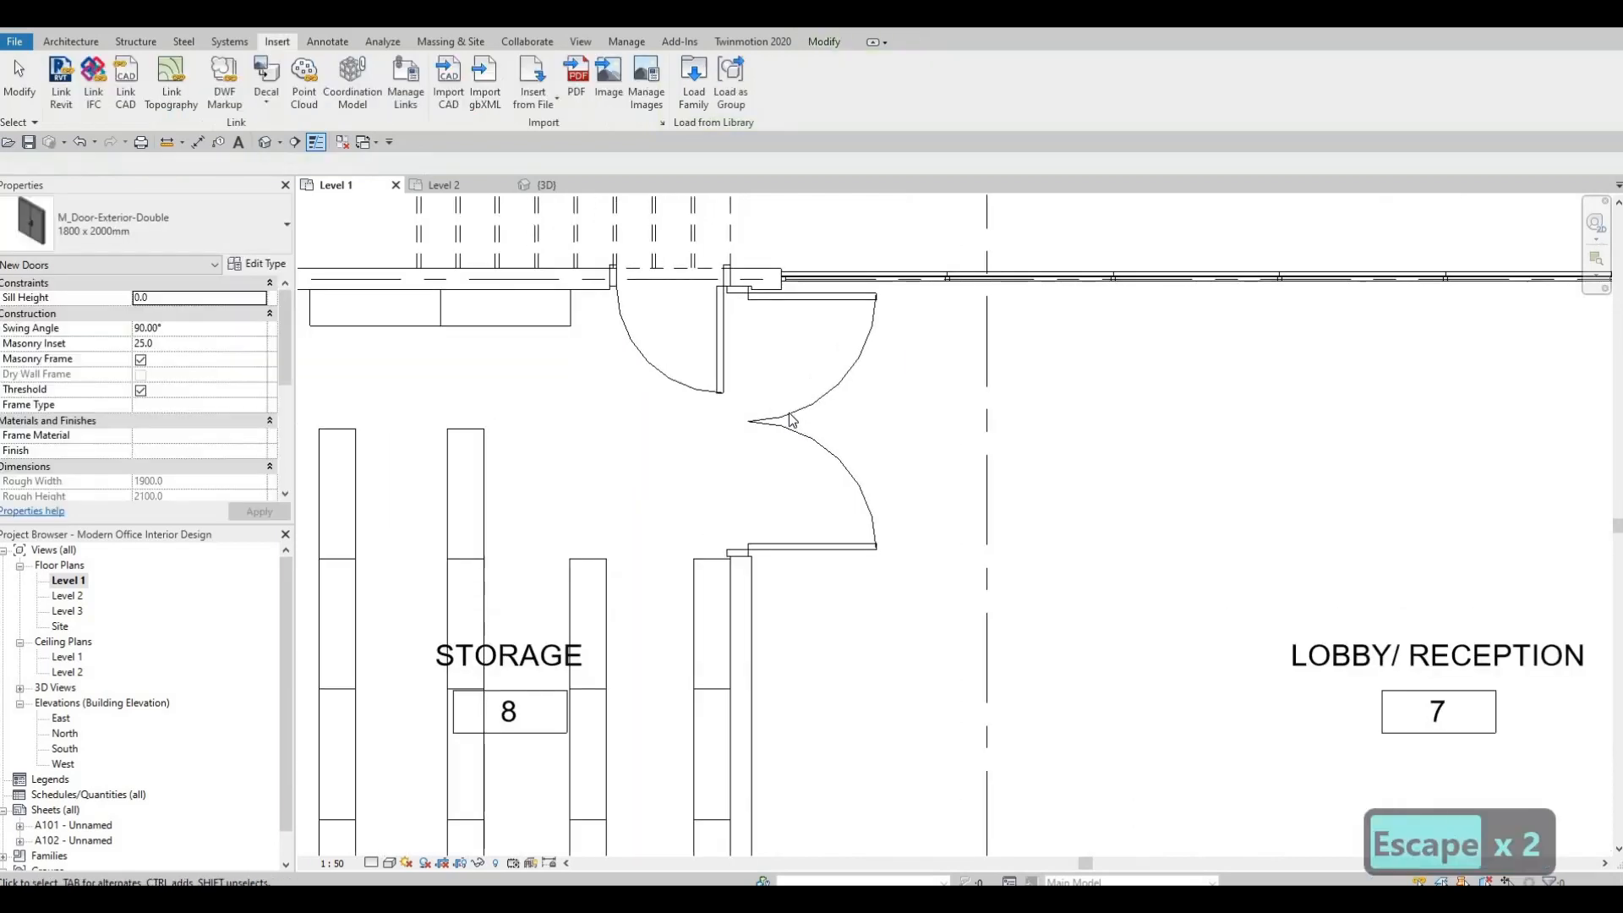
Nudge the double door between Storage and Lobby down so its centre is 1020 mm from gridline E.
left_click(778, 406)
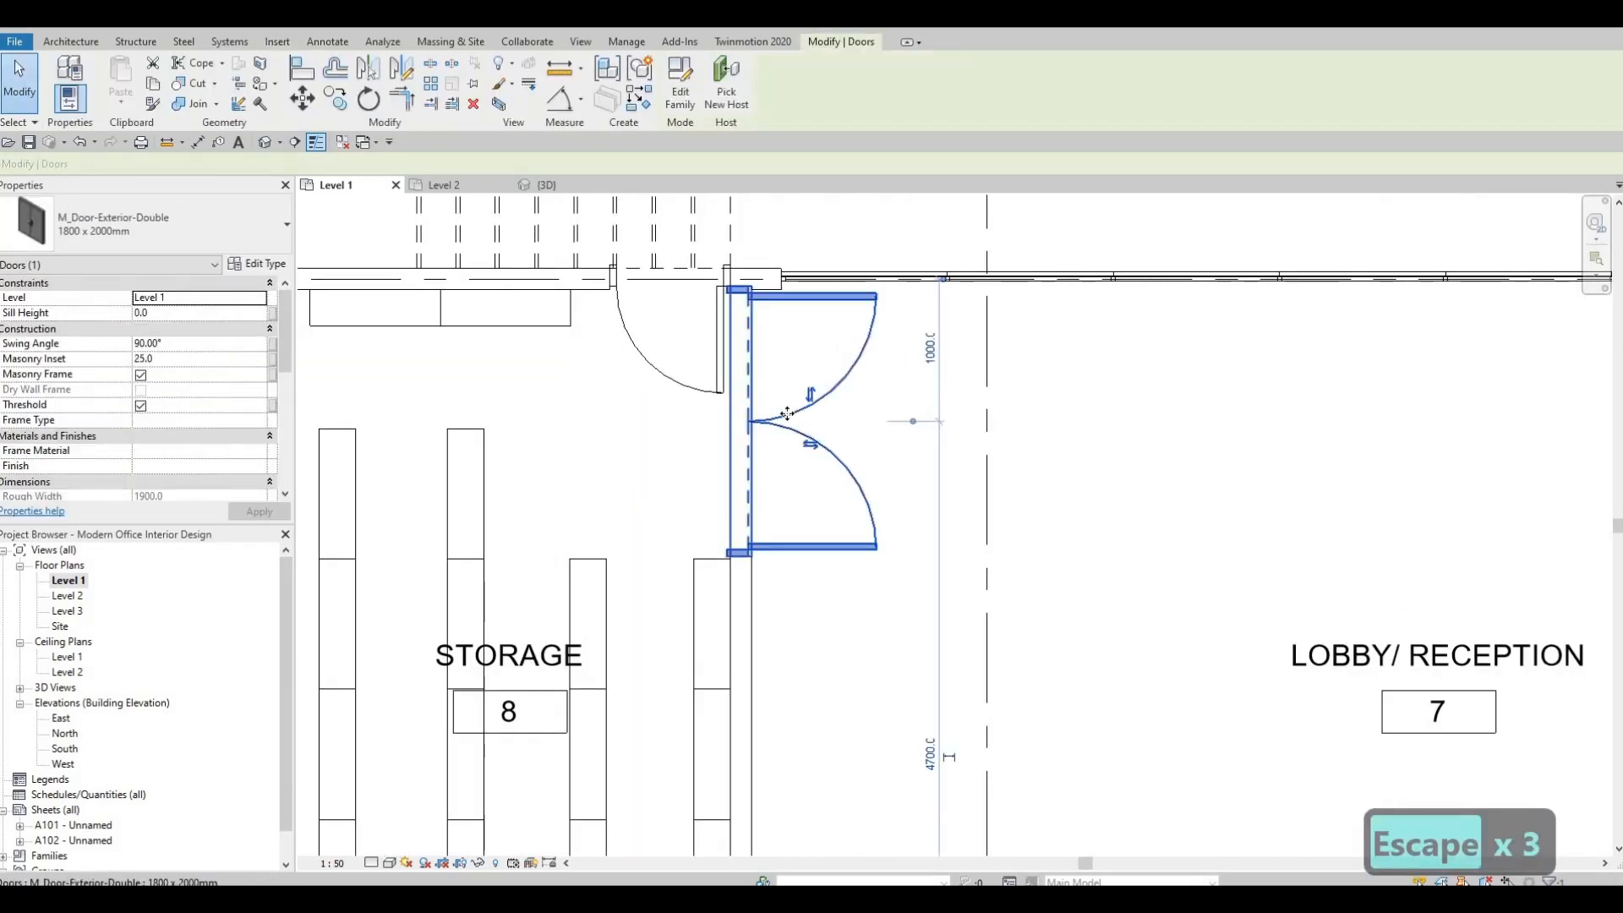
key("Down")
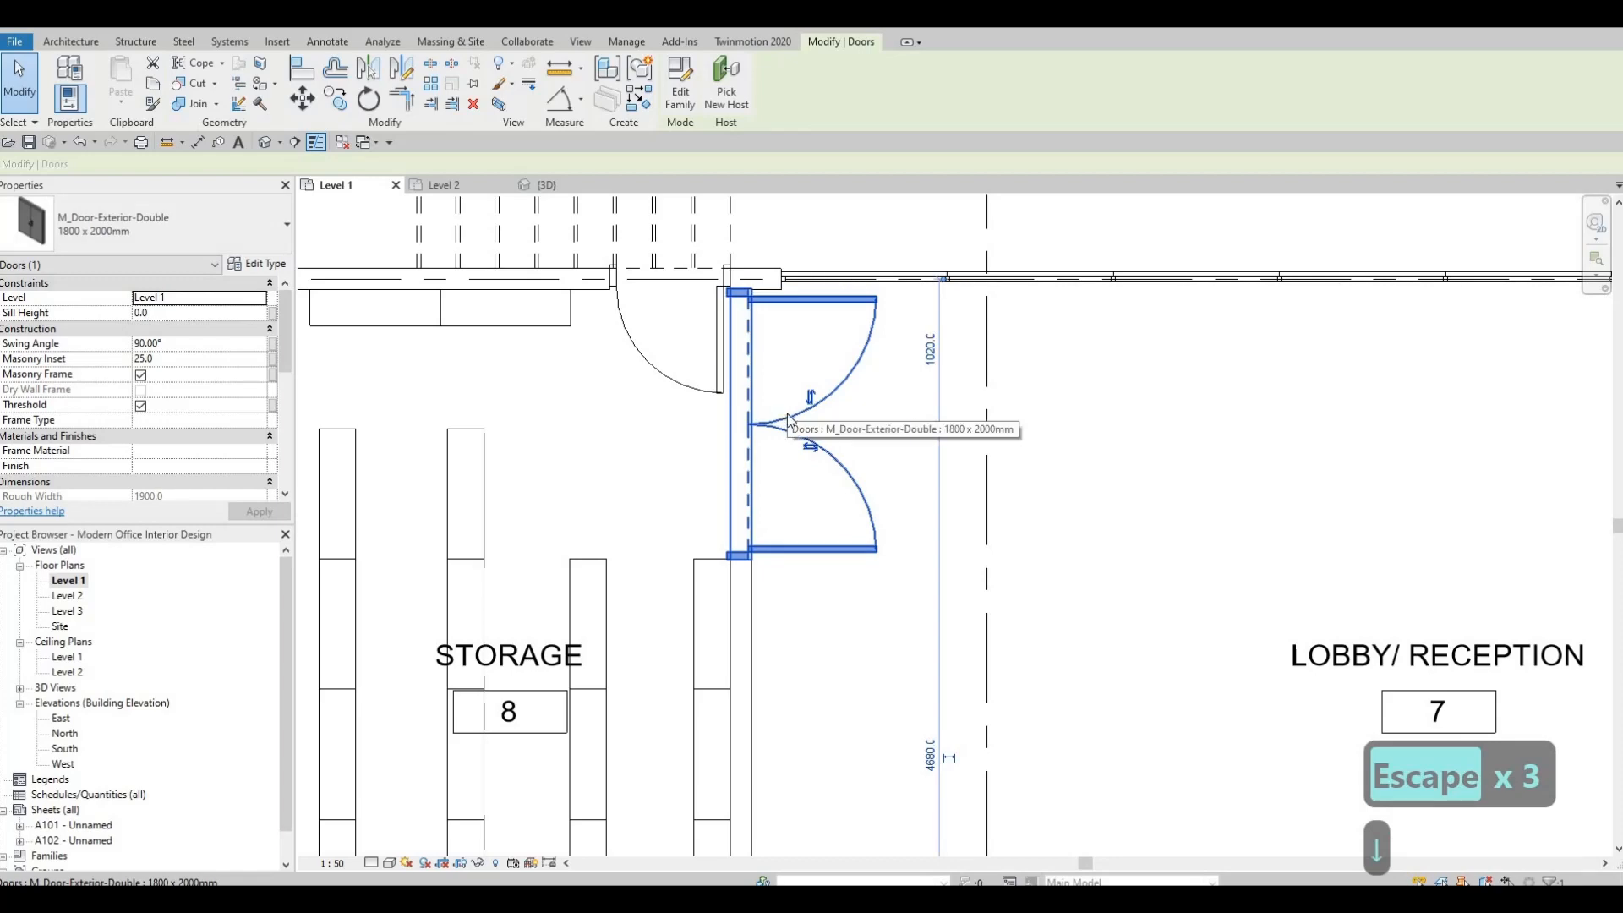
key("Escape")
key("Escape")
scroll(863, 346, "down", 6)
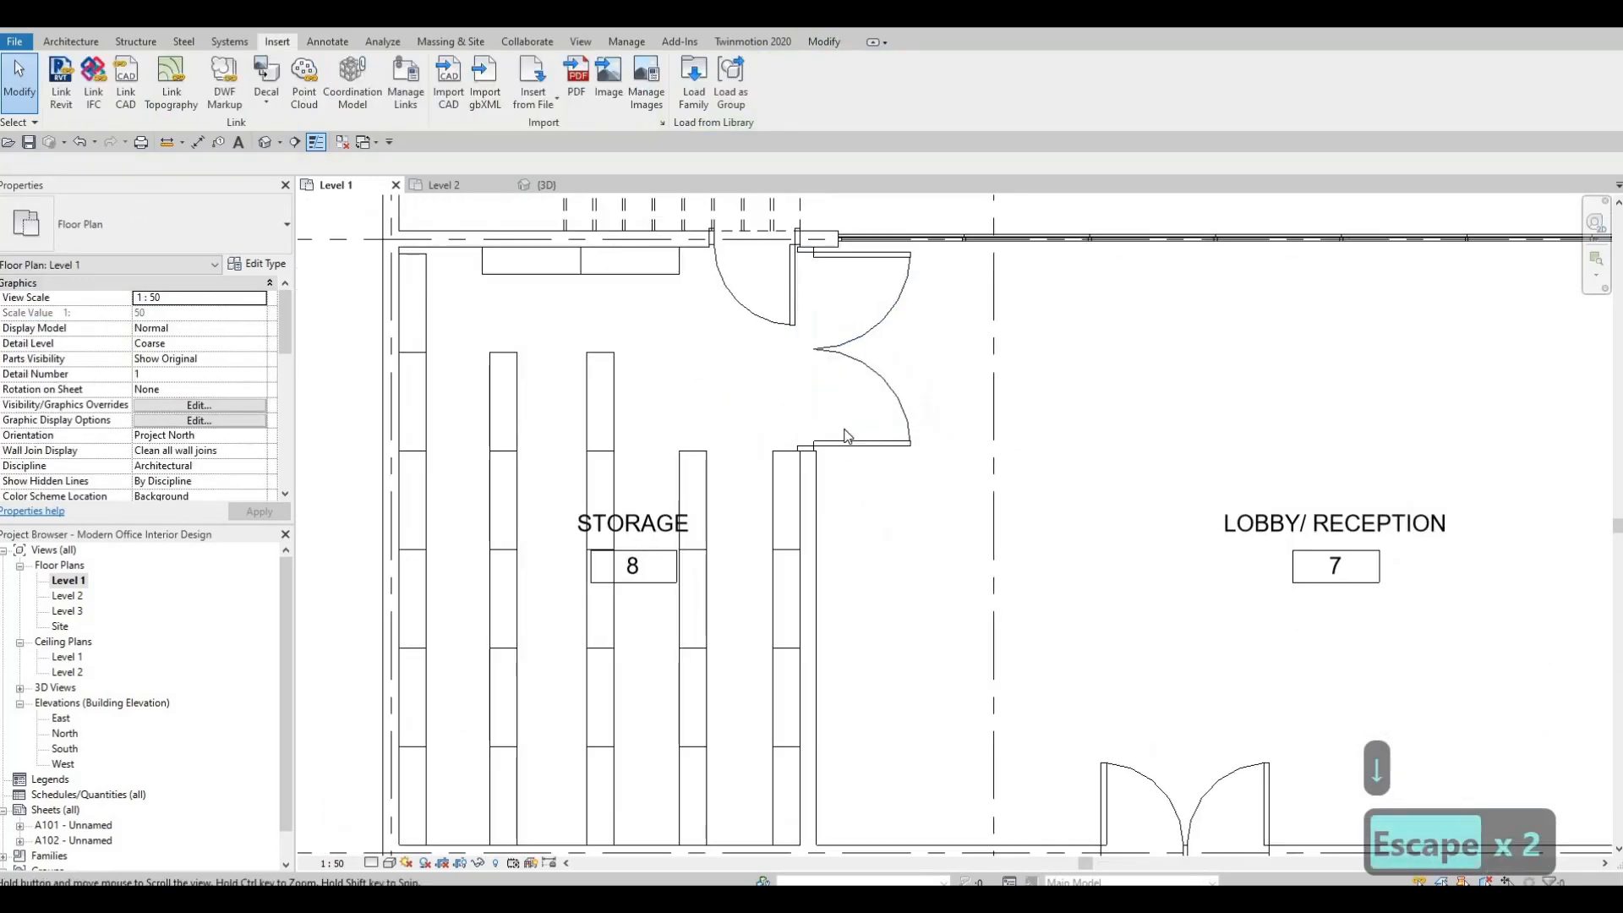
middle_click_drag(668, 364, 646, 475)
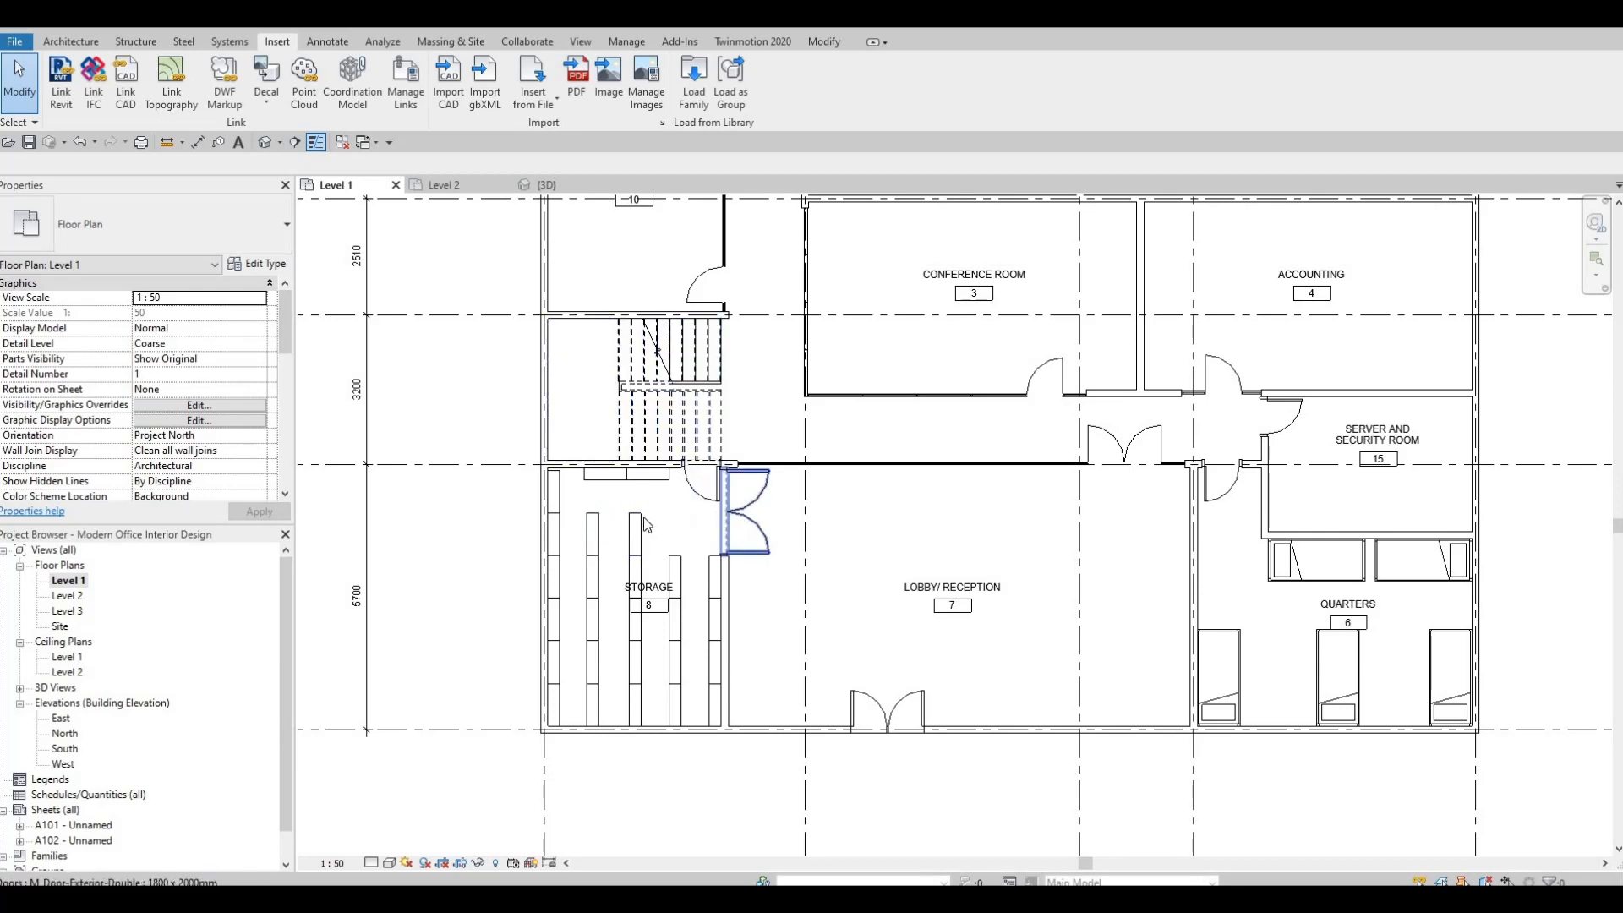
scroll(802, 581, "down", 2)
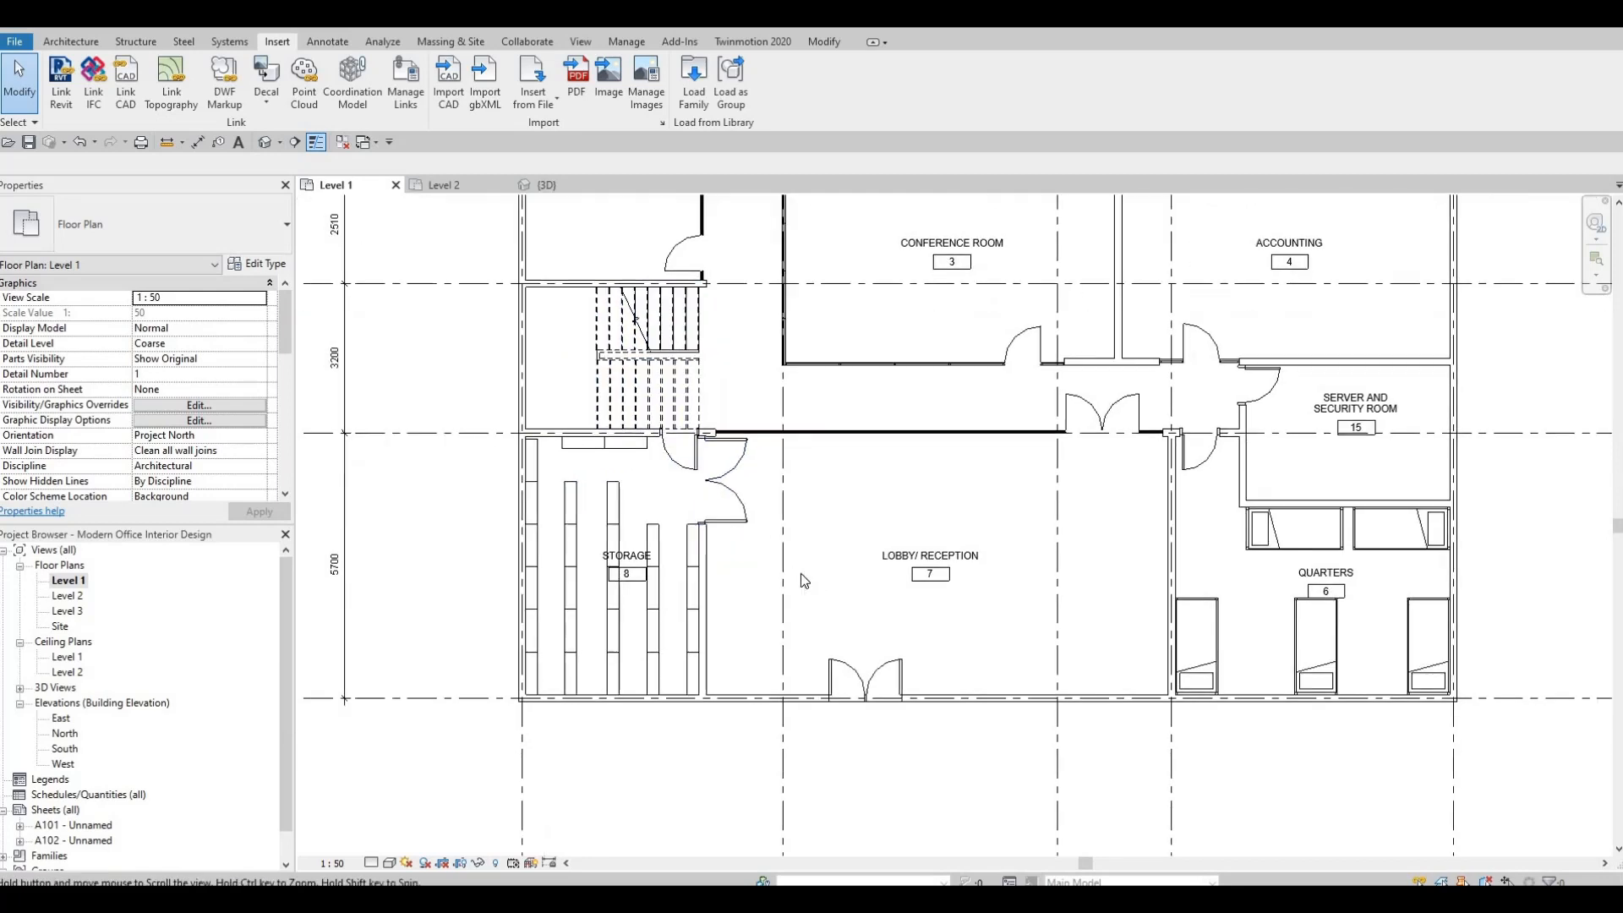
scroll(716, 462, "up", 1)
left_click(716, 463)
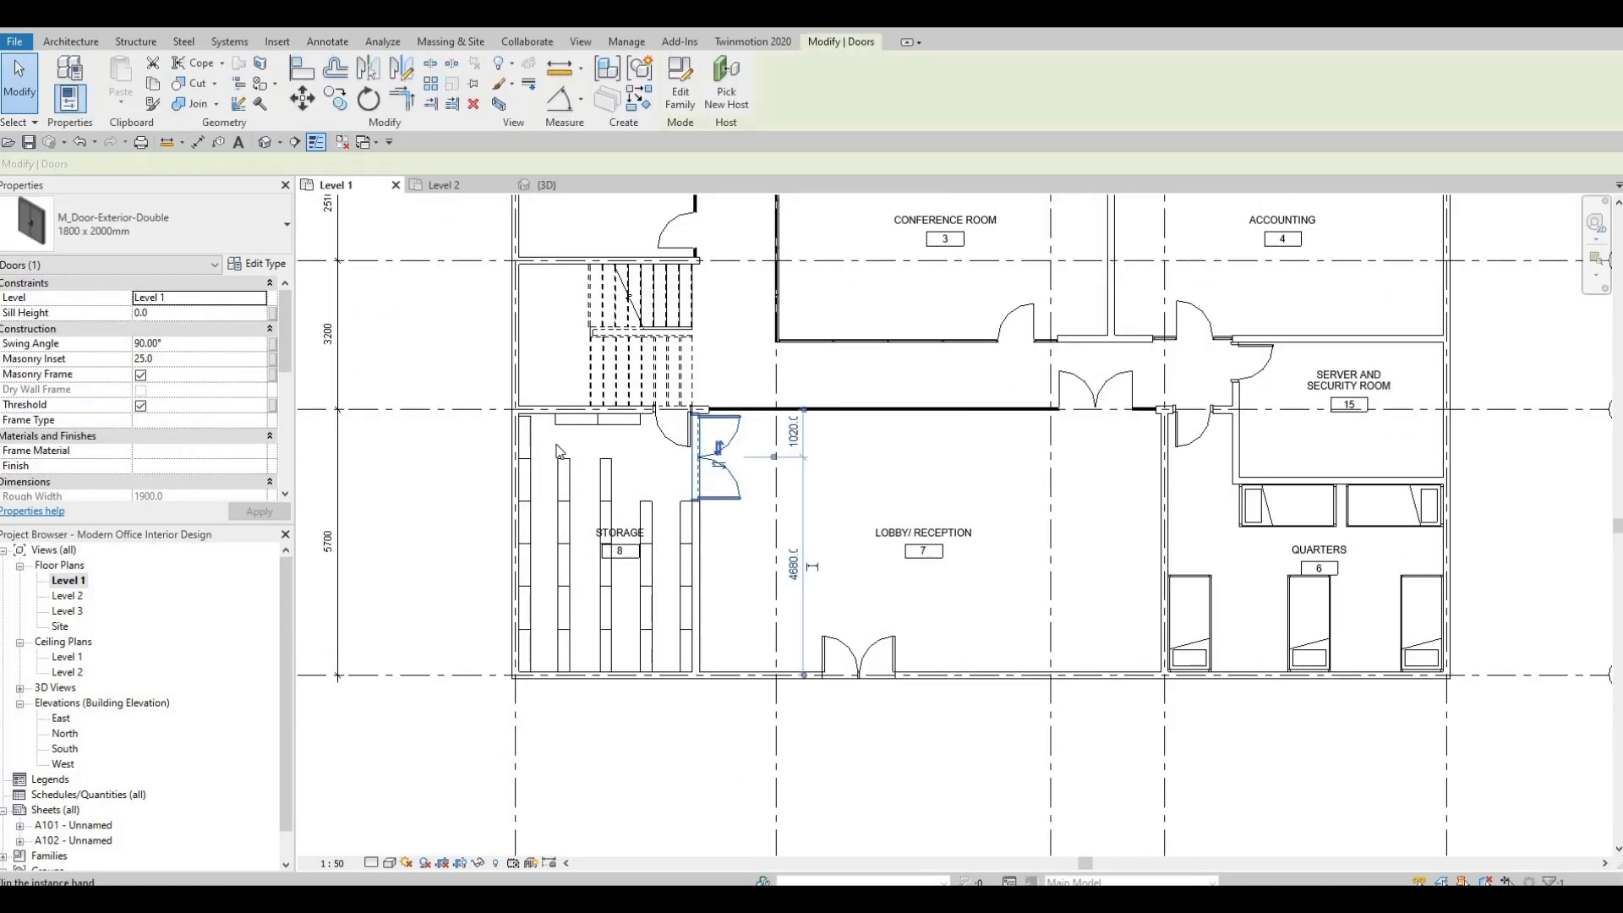
scroll(689, 529, "down", 1)
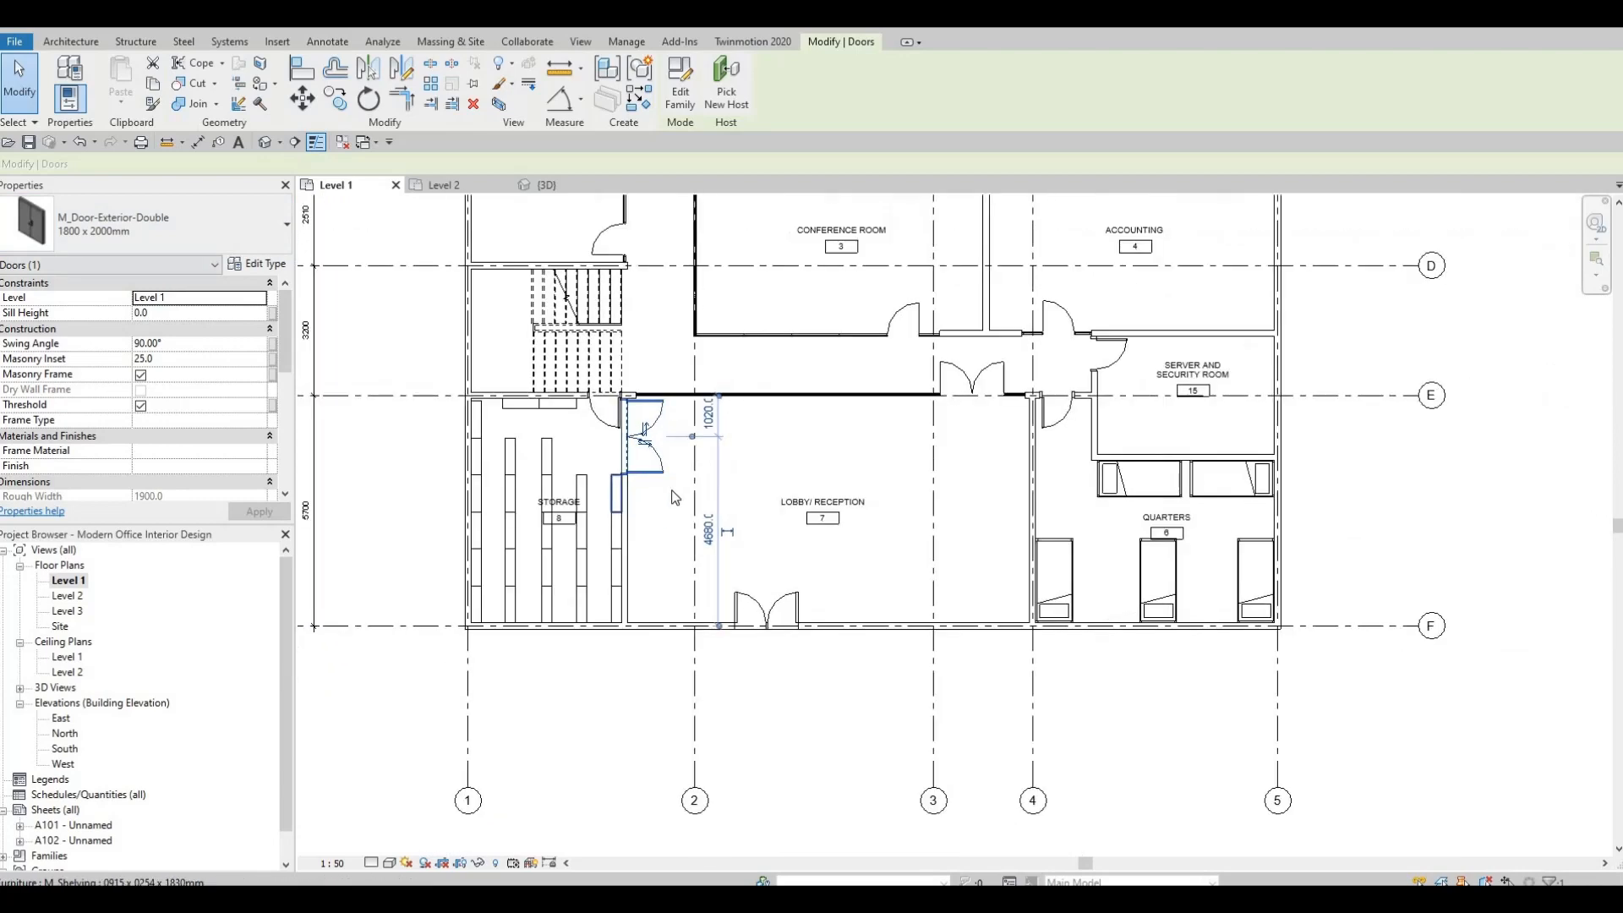
key("Escape")
scroll(591, 503, "down", 1)
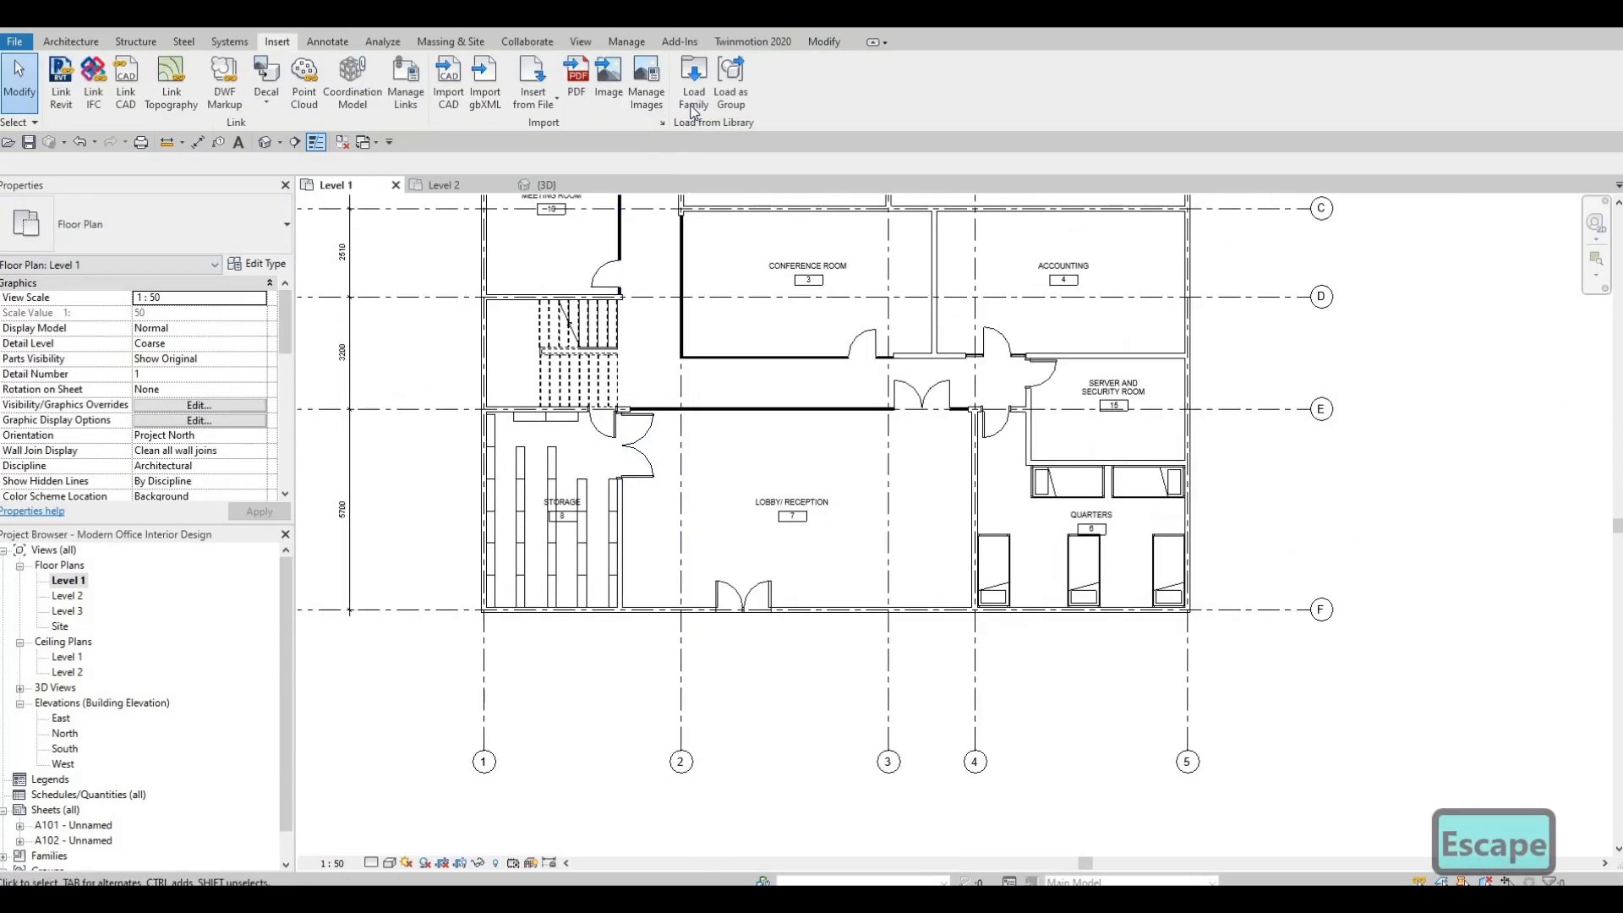
left_click(693, 101)
key("Escape")
key("Escape")
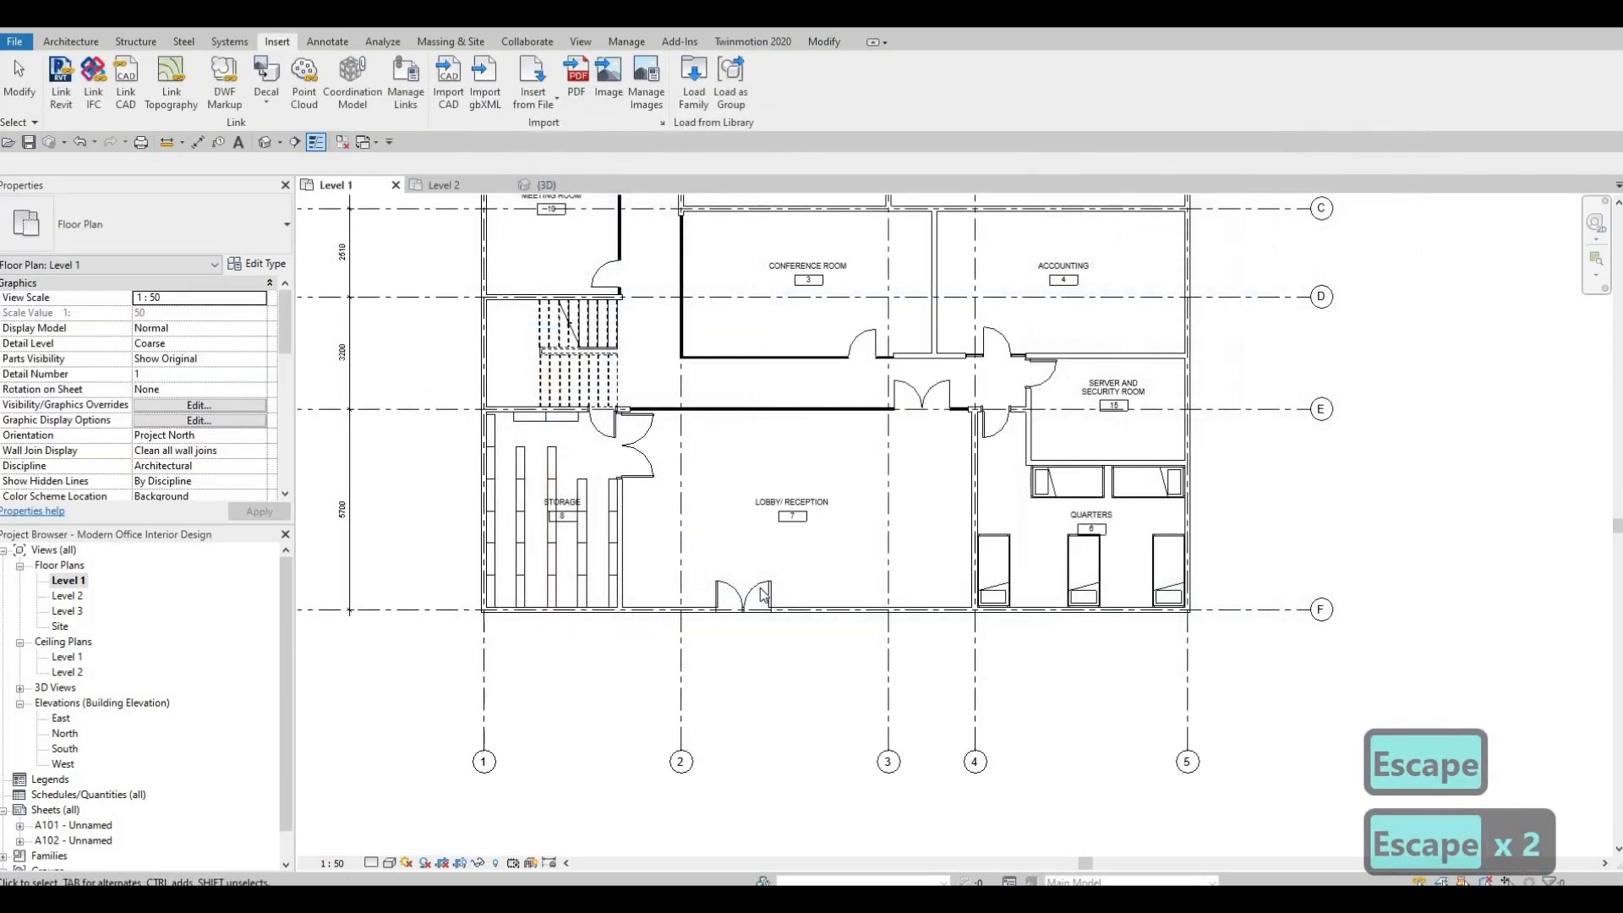
Delete the existing double door in the Lobby's exterior wall on gridline F.
left_click(763, 594)
key("Delete")
key("Delete")
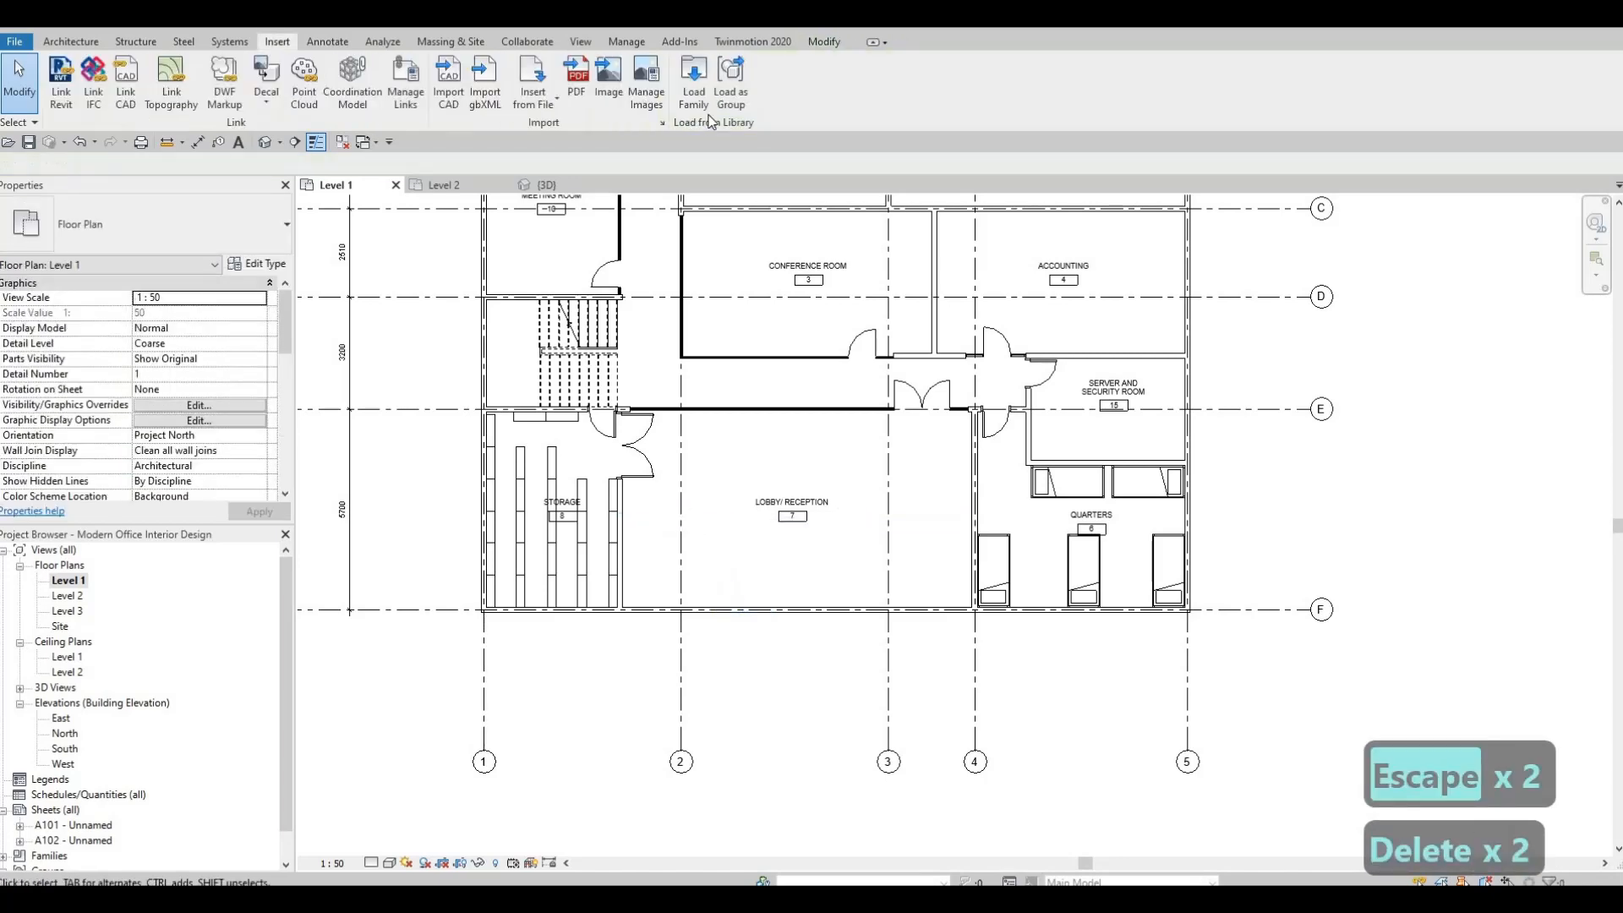
Load the M_Door-Exterior-Double-Two_Lite family with the 1800 x 2000mm type.
left_click(704, 99)
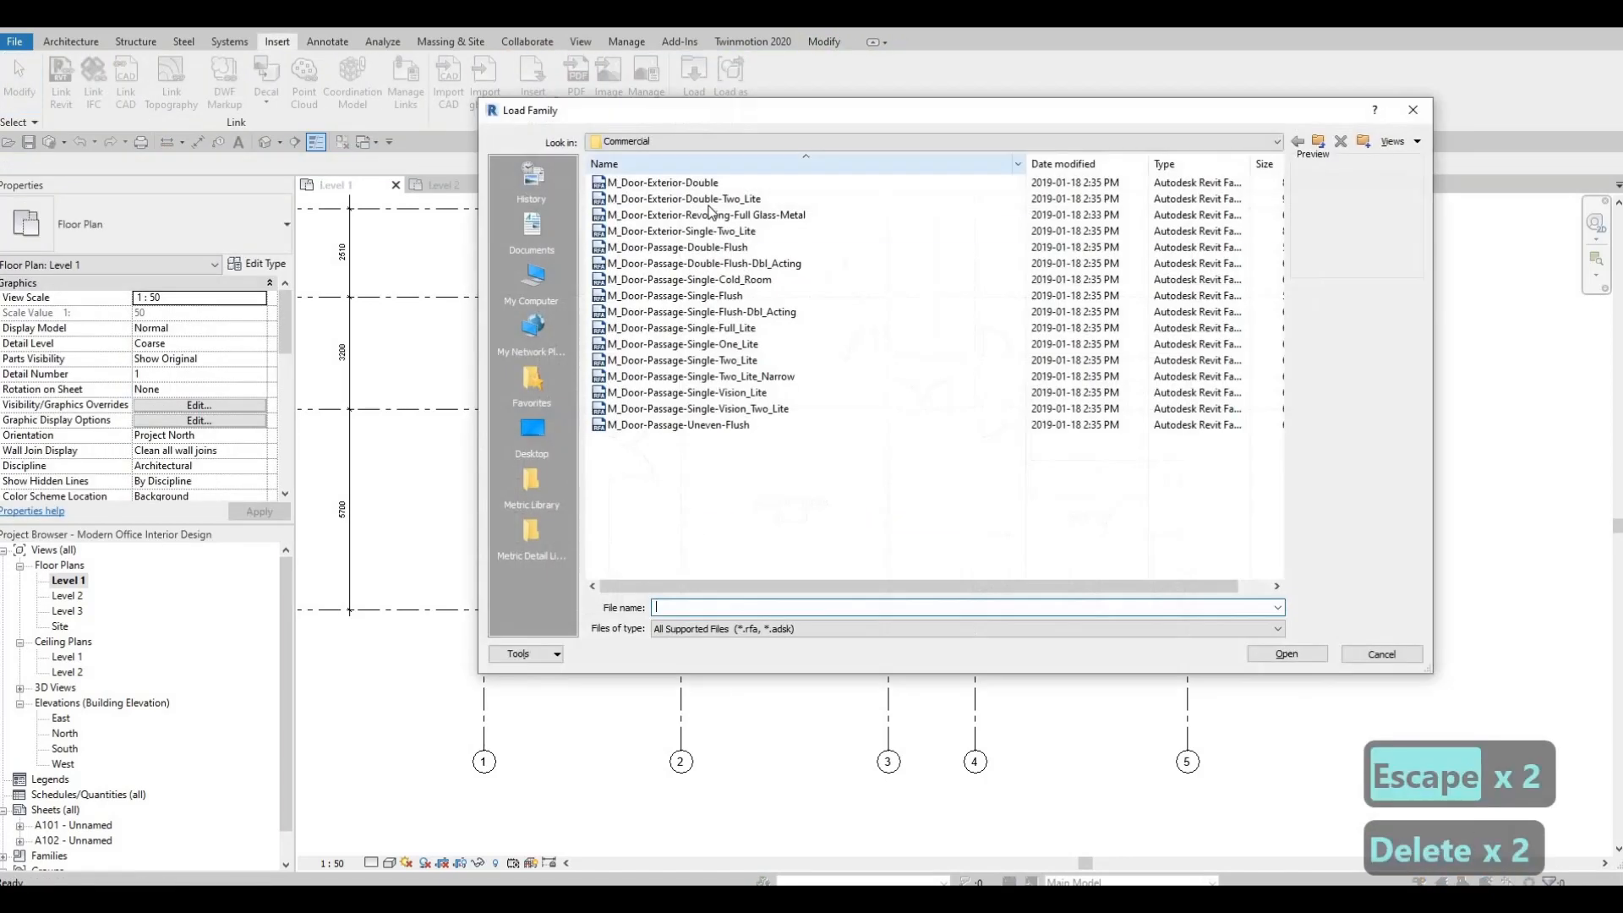
left_click(722, 201)
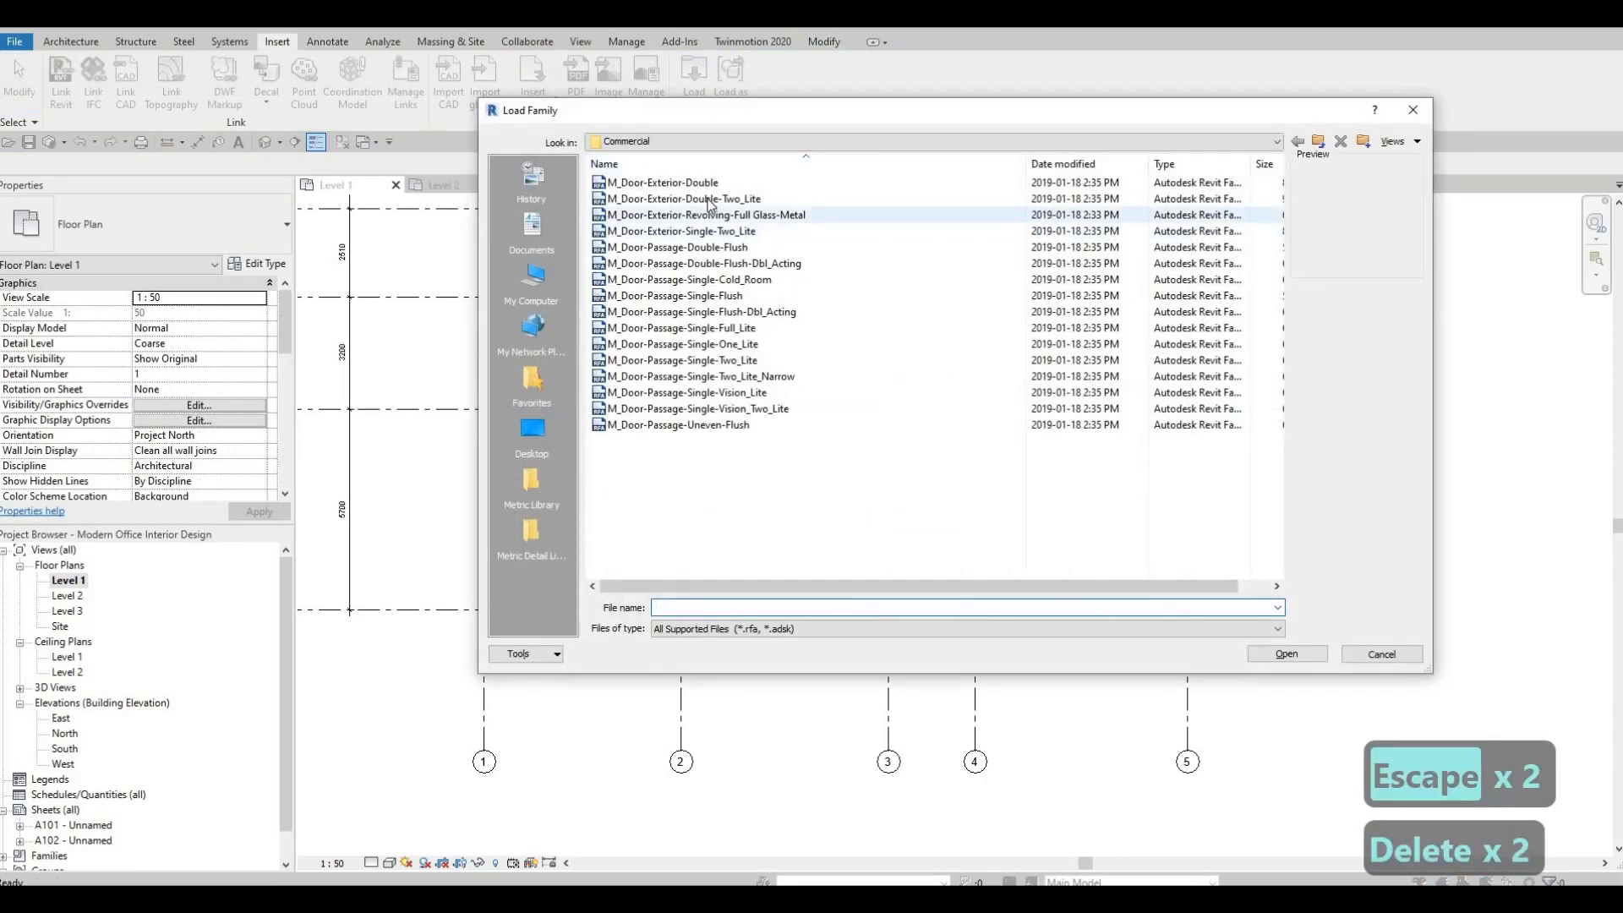
left_click(1286, 653)
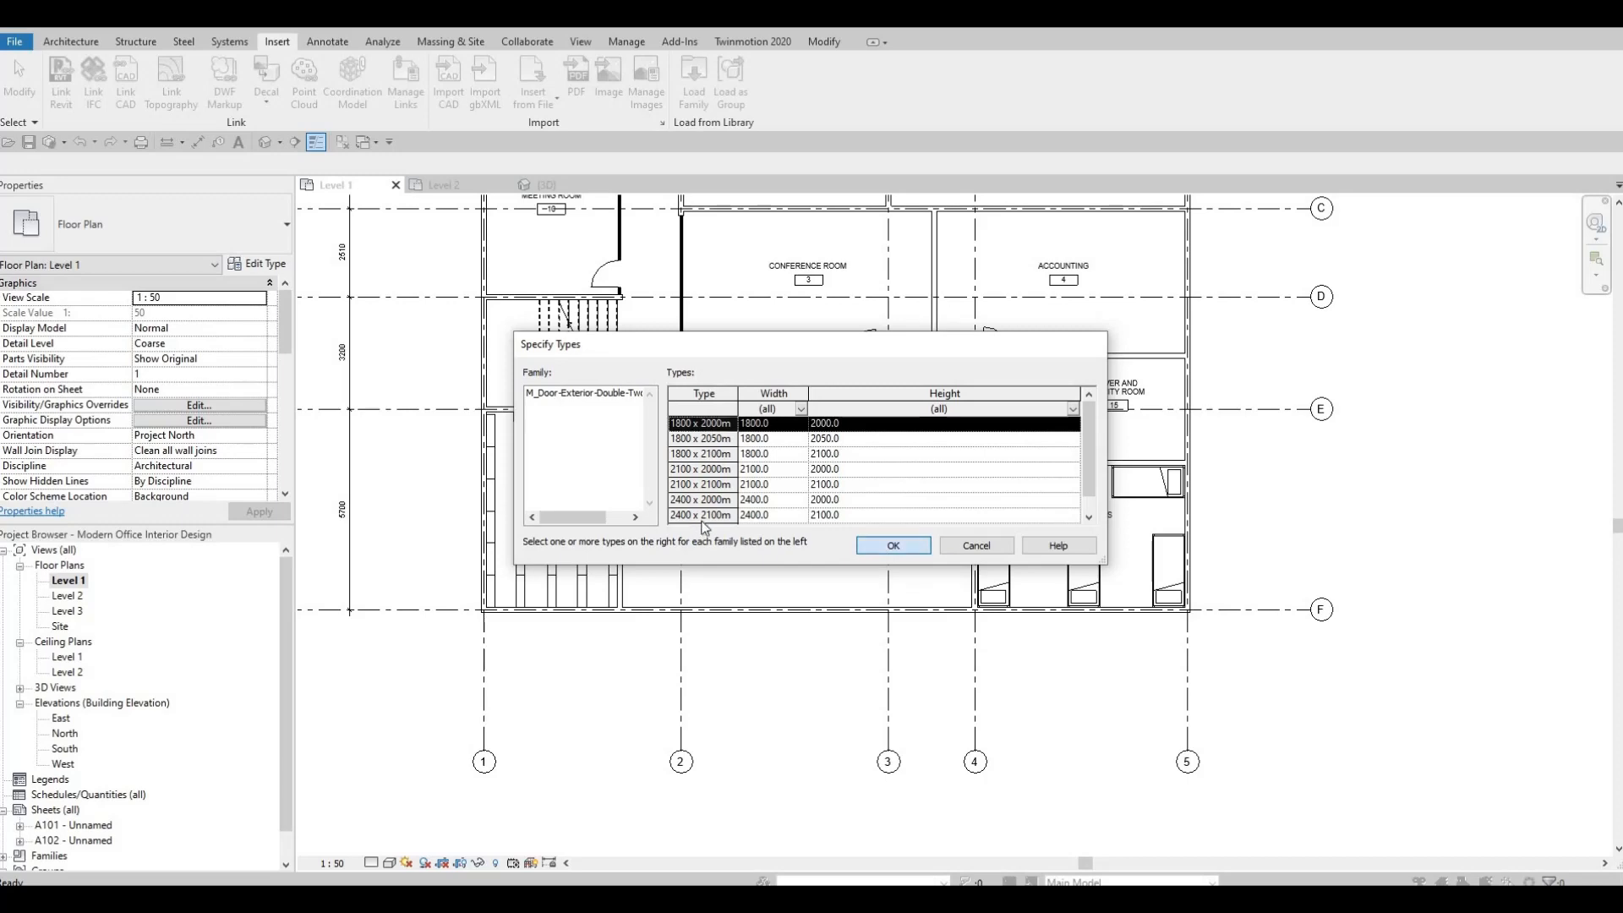
key("Return")
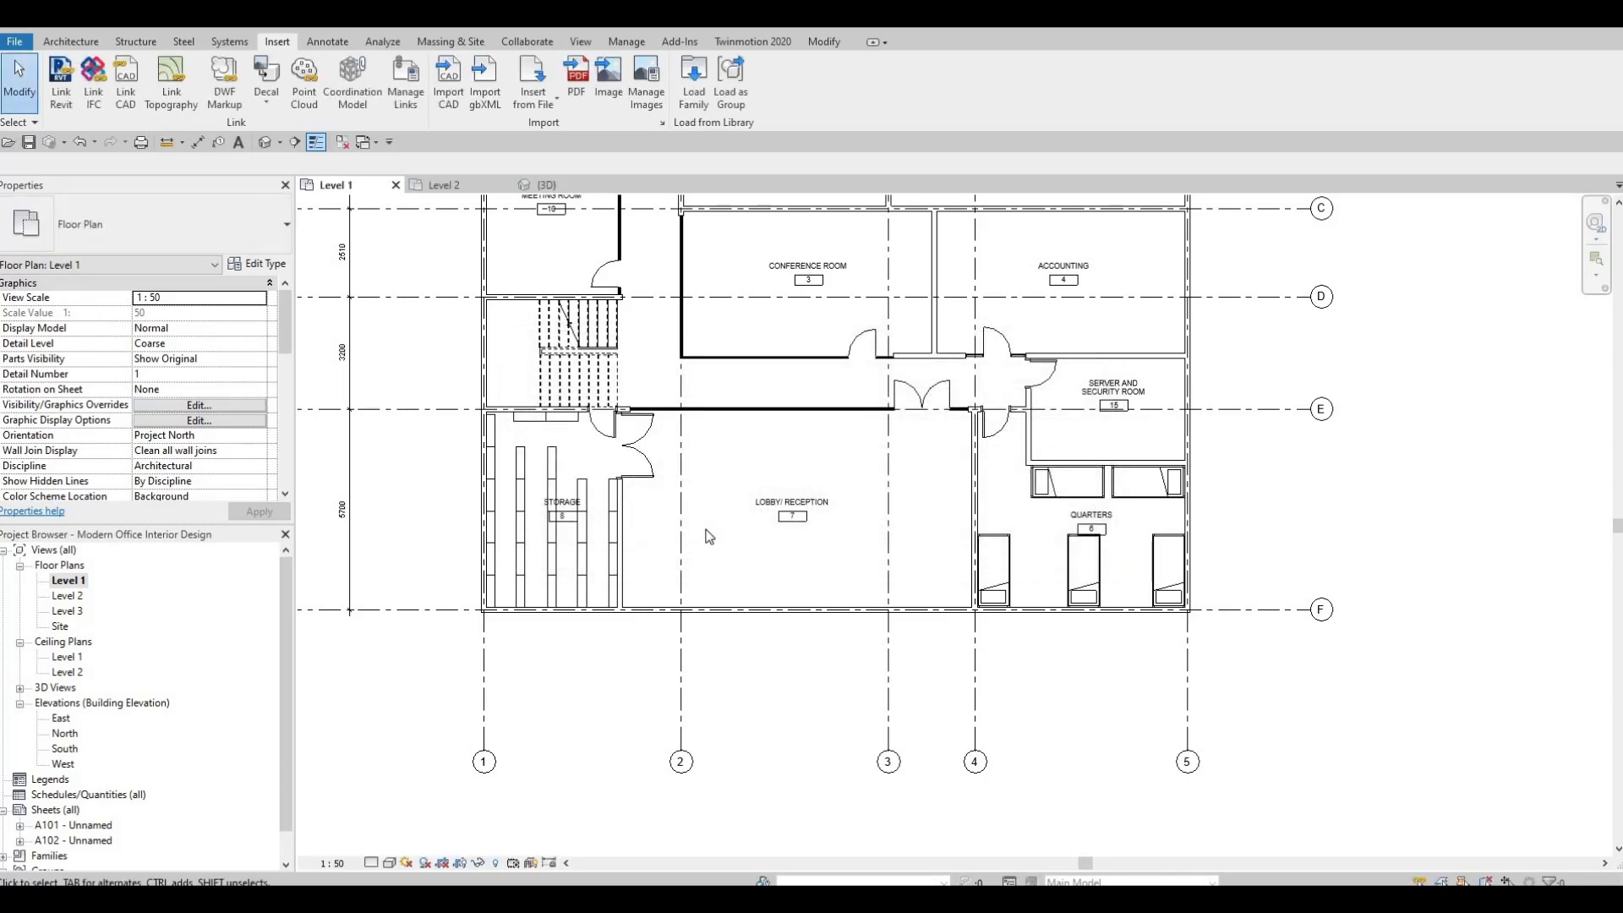
Place the 1800 x 2000mm two-lite double door in the Lobby's wall on gridline F, centred 3500 mm from the Storage wall.
key("d")
key("r")
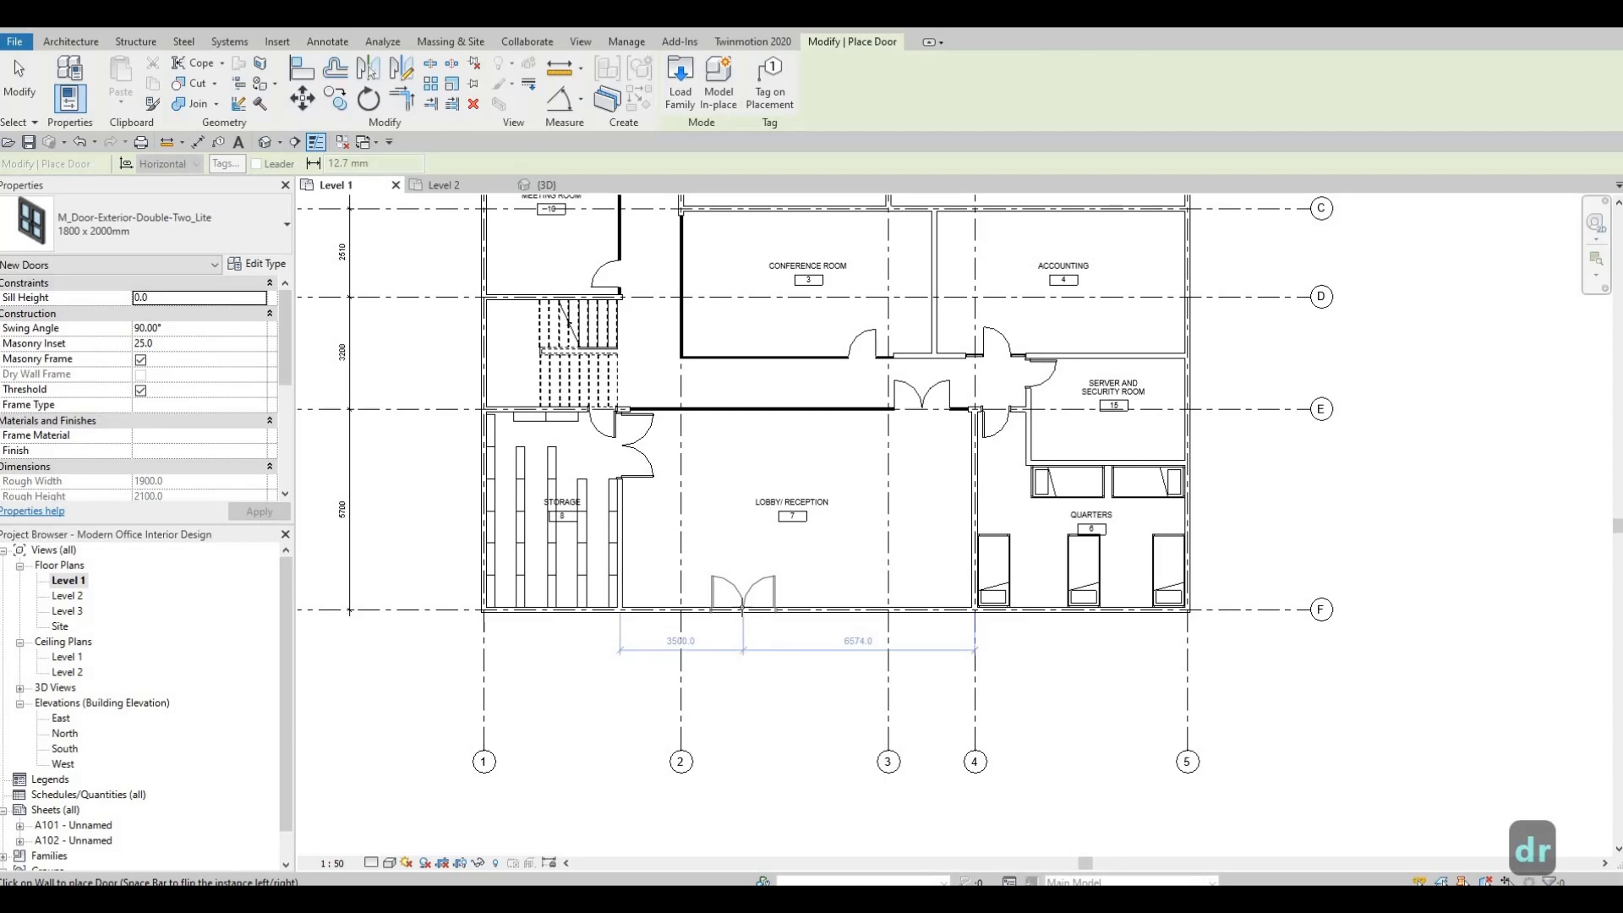
left_click(711, 729)
key("Escape")
key("Escape")
key("Escape")
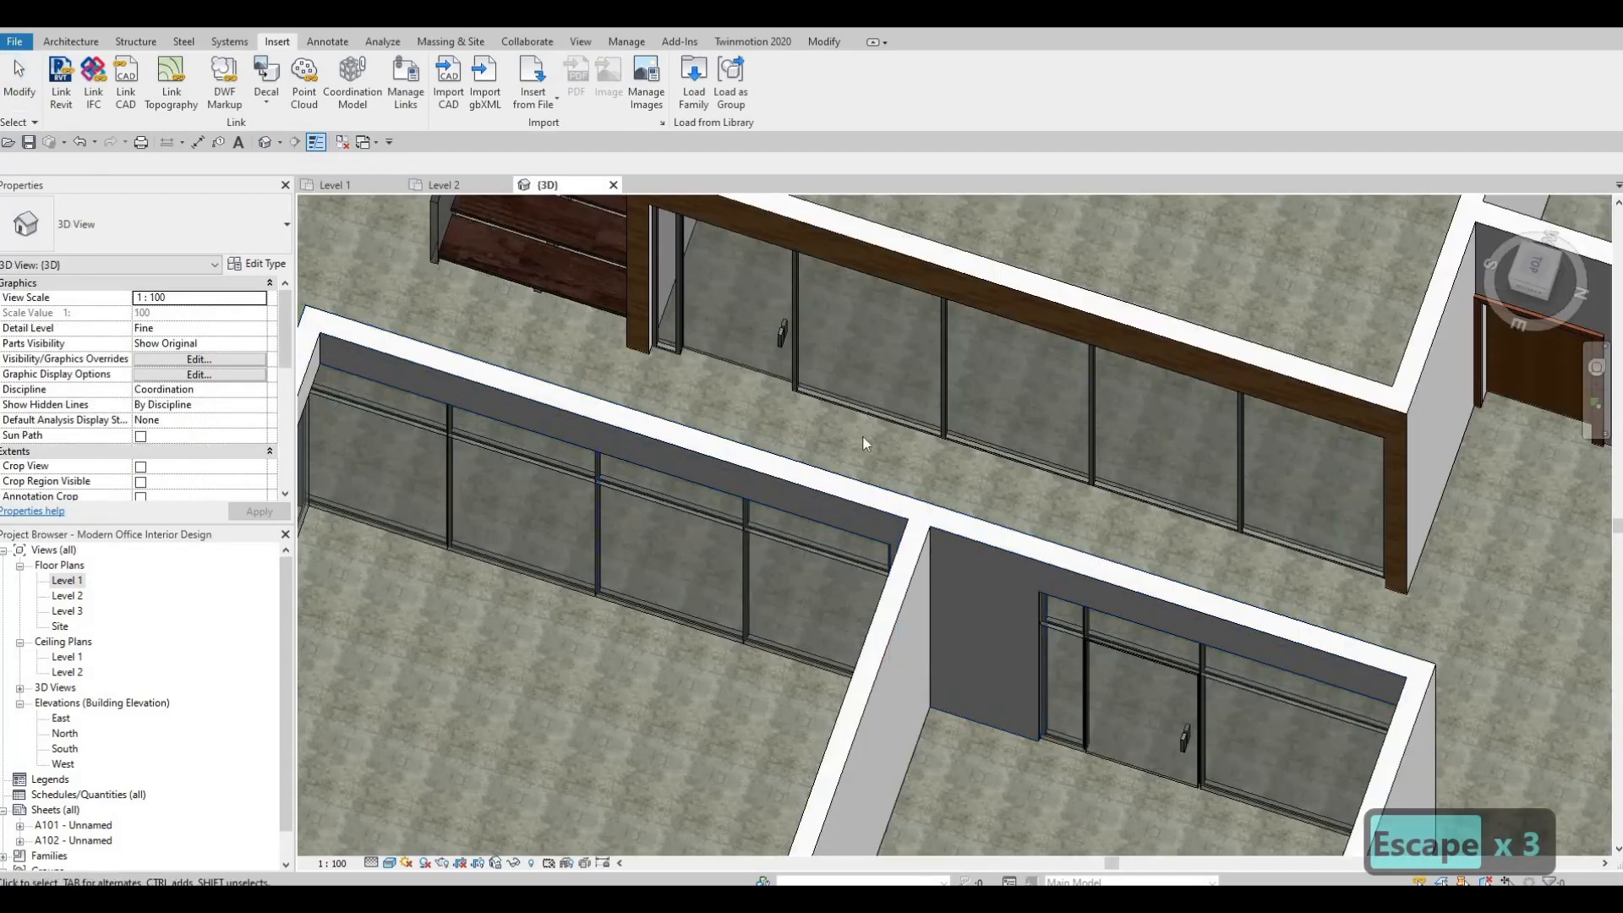
Examine the new Lobby entrance door and the Storage double door in the 3D view, from inside and outside the building.
middle_click_drag(865, 442, 985, 318)
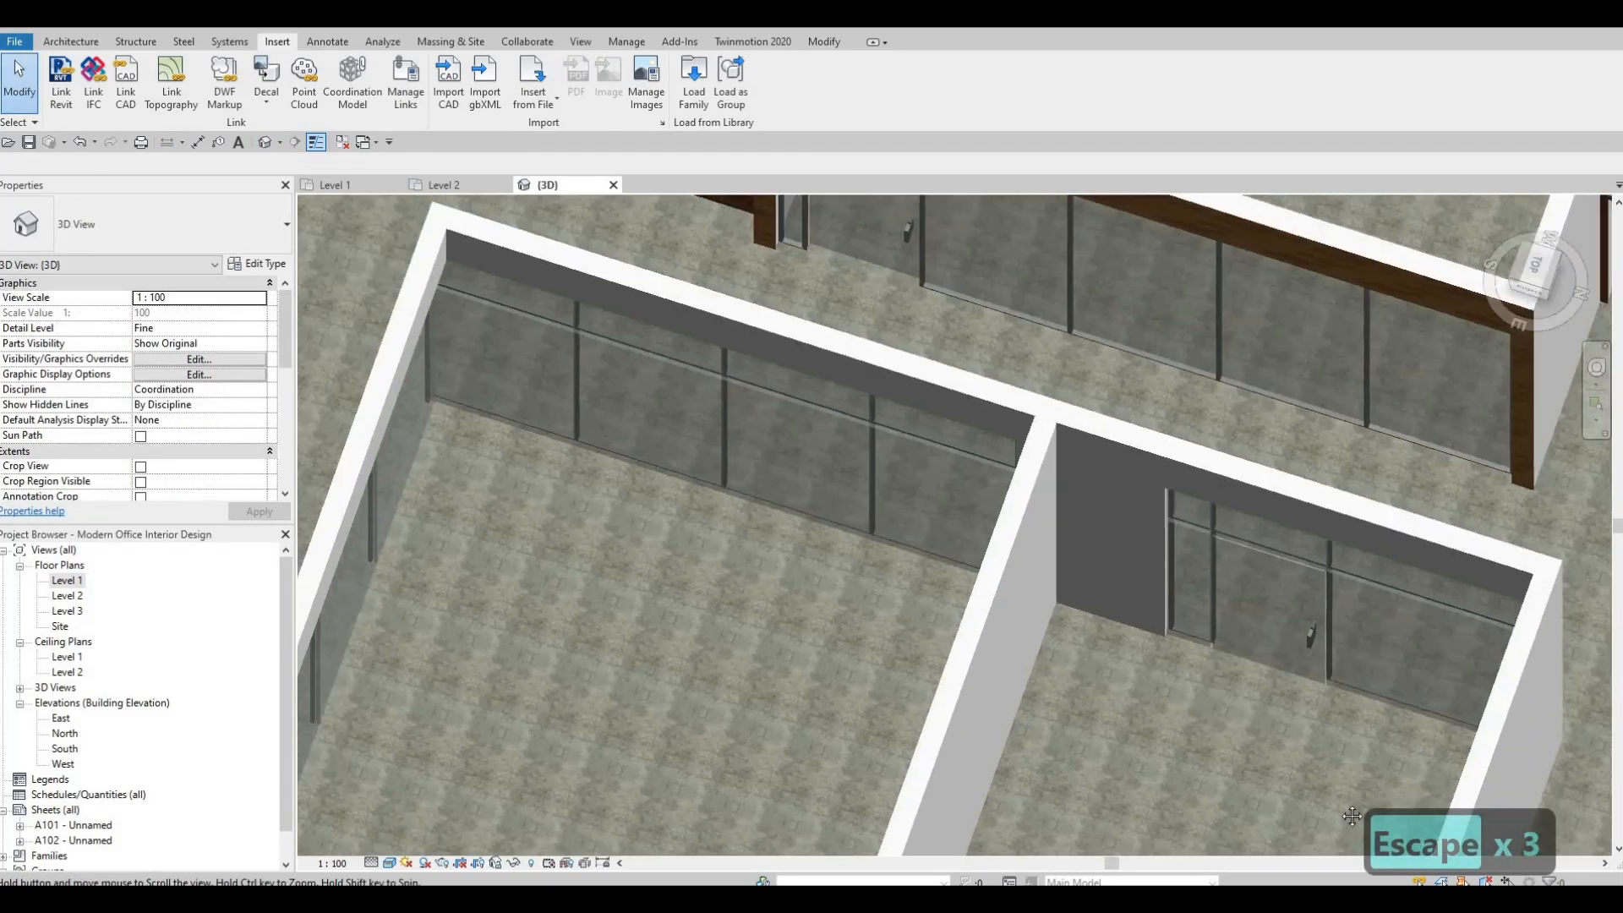
scroll(923, 367, "down", 3)
middle_click_drag(923, 370, 1362, 711)
middle_click_drag(945, 397, 761, 406, "shift")
middle_click_drag(871, 406, 861, 765)
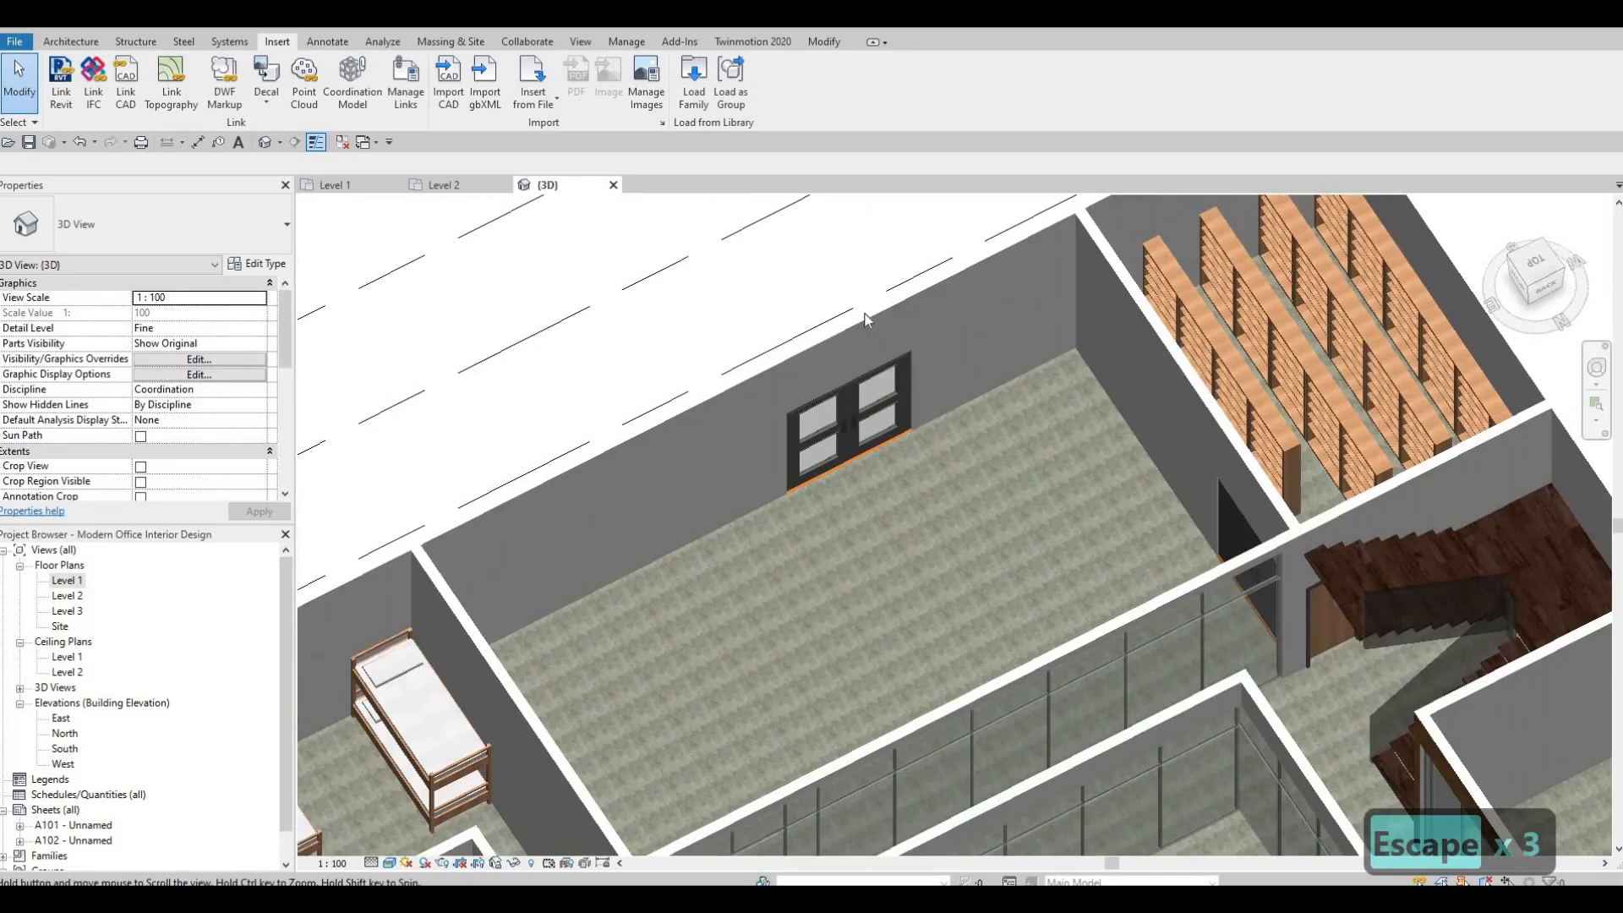
scroll(845, 440, "up", 5)
scroll(822, 486, "up", 2)
middle_click_drag(1214, 668, 1158, 623, "shift")
scroll(991, 262, "down", 5)
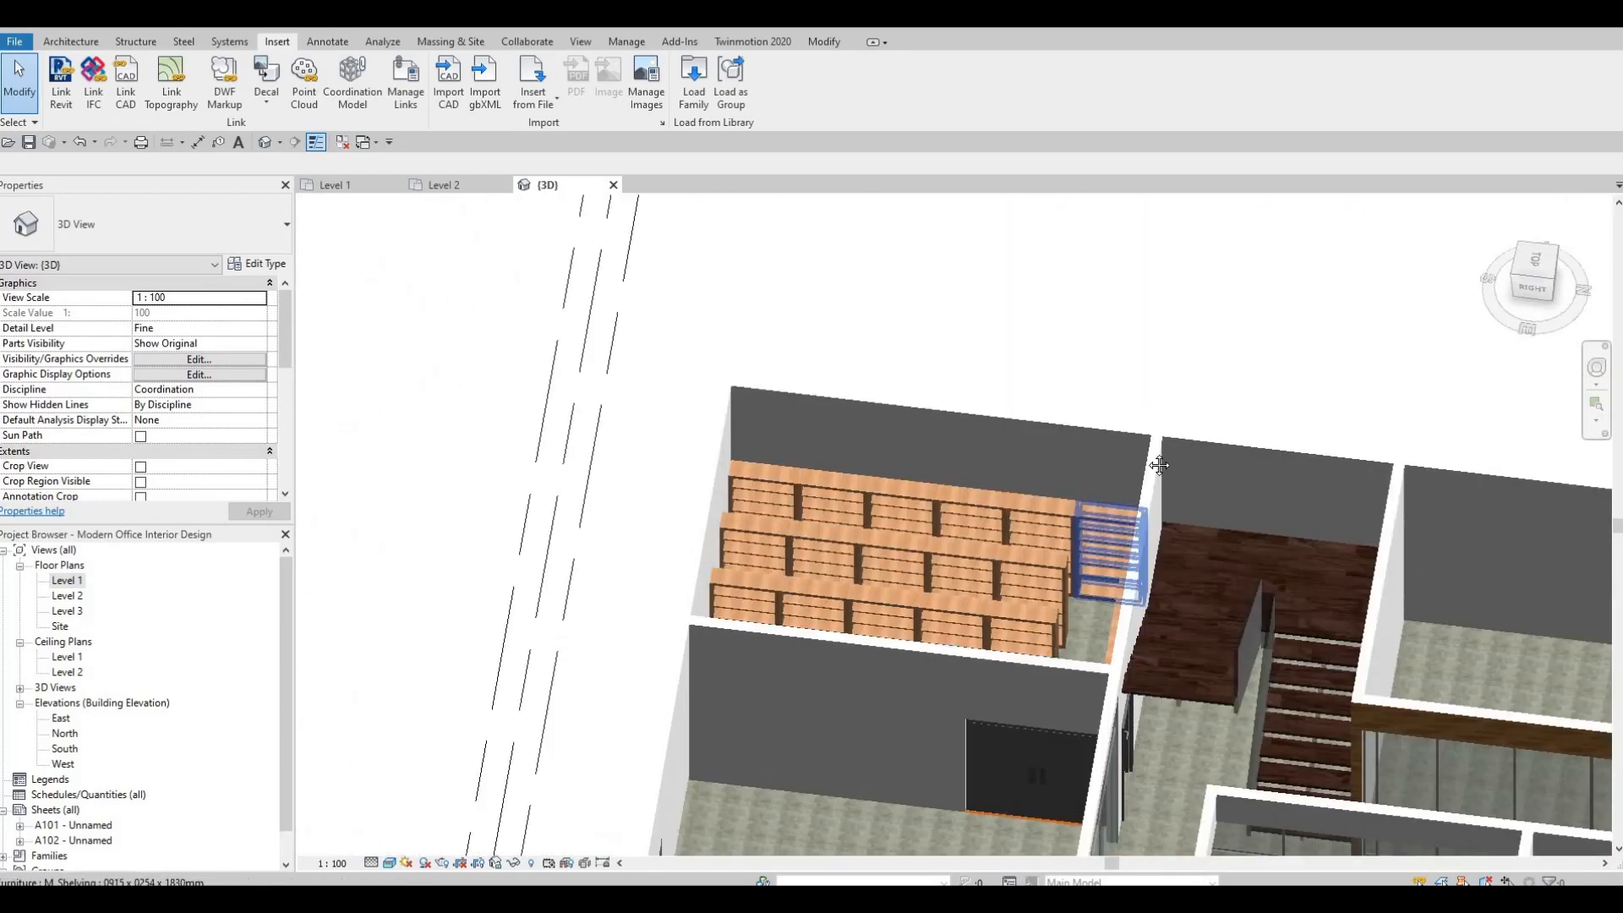
middle_click_drag(897, 548, 990, 384)
scroll(901, 526, "up", 3)
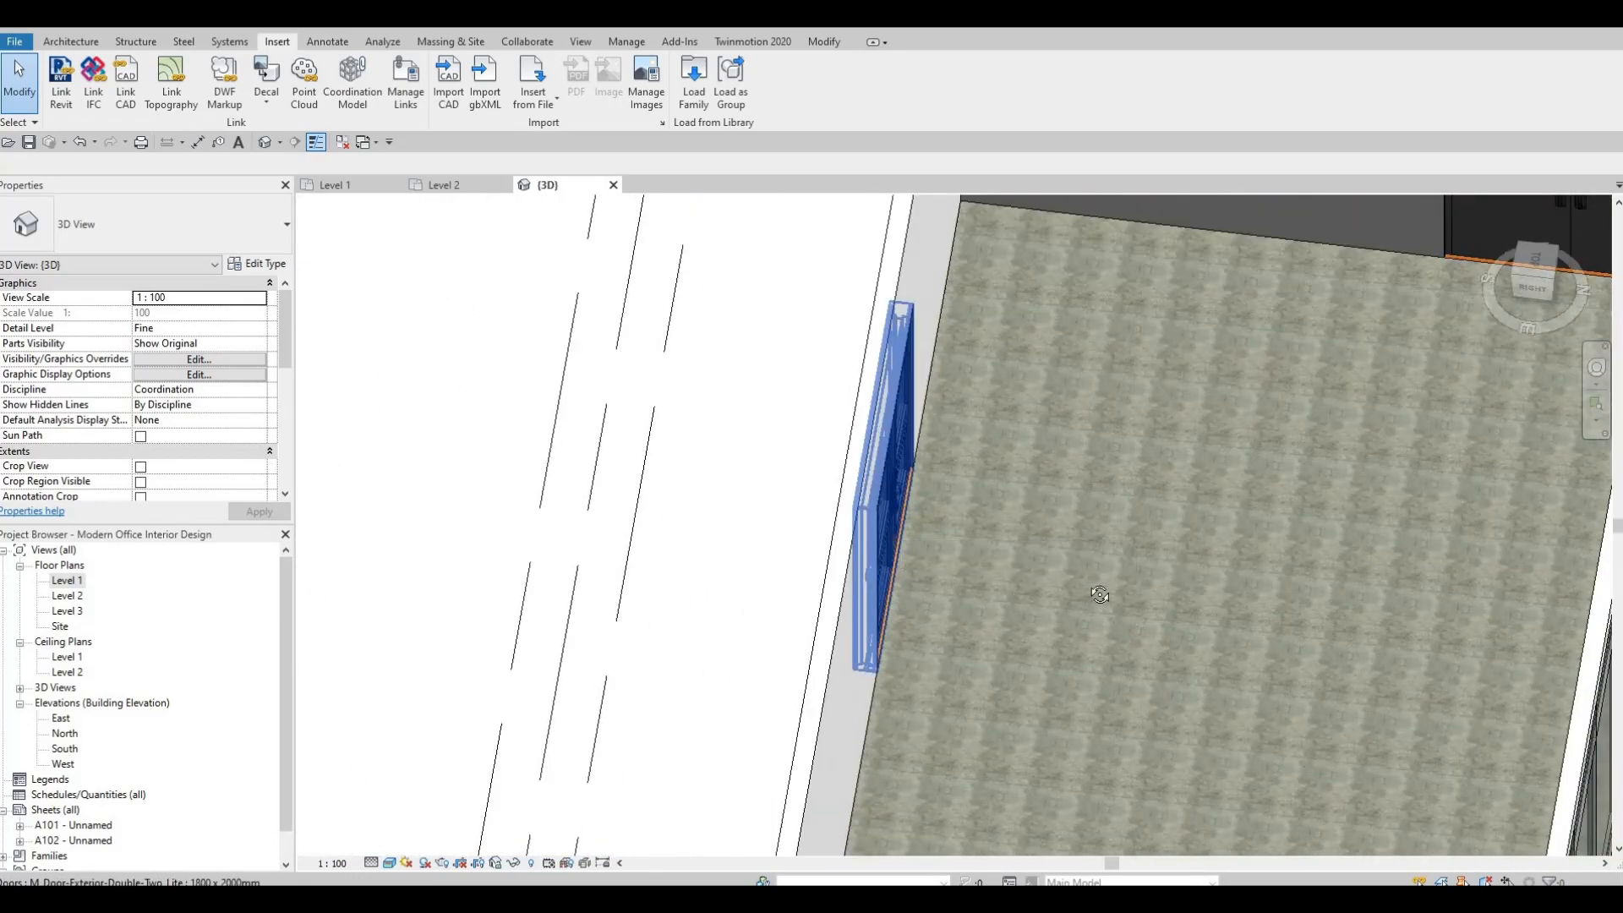
left_click(891, 490)
middle_click_drag(891, 490, 945, 526, "shift")
scroll(913, 597, "up", 3)
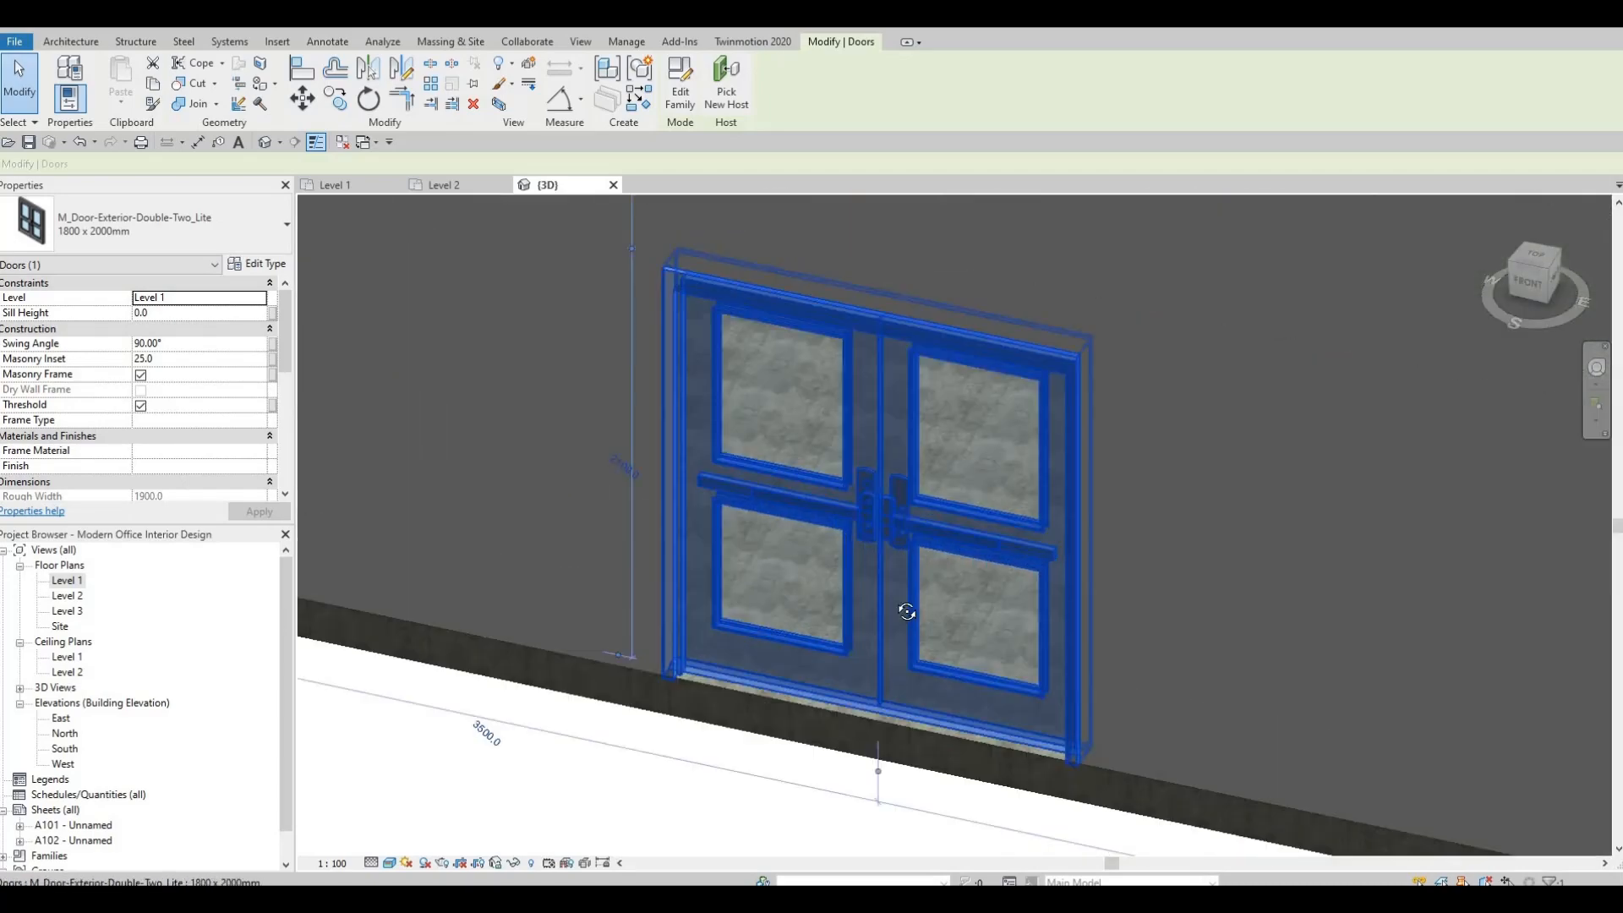
middle_click_drag(561, 644, 1332, 431, "shift")
key("Escape")
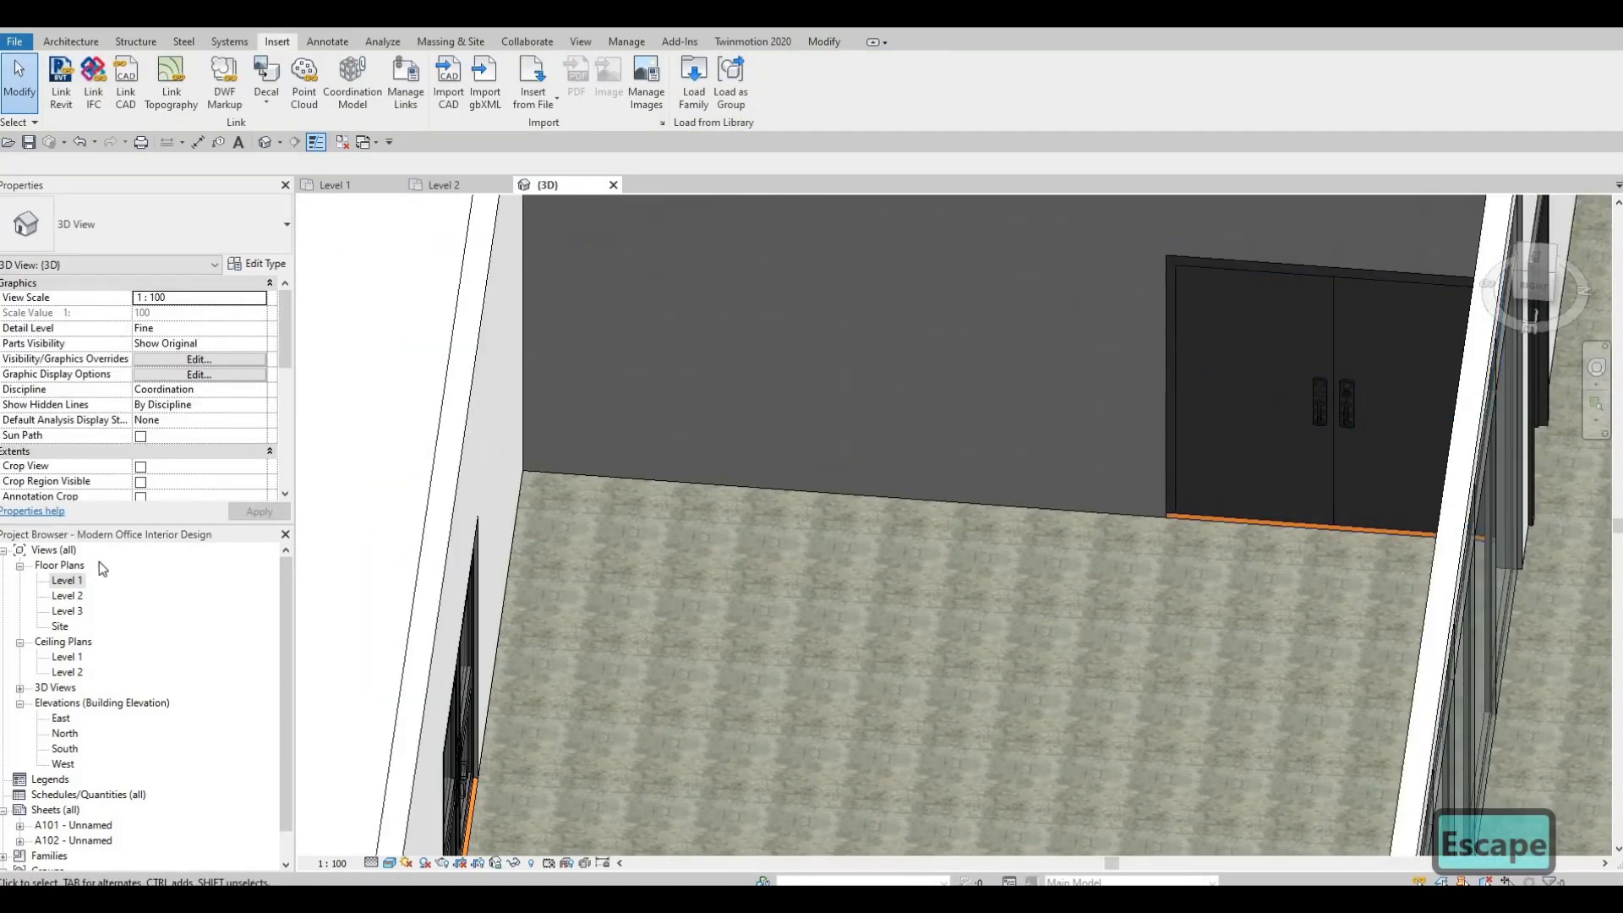
On the Level 1 plan, flip the Lobby entrance double door on gridline F so it opens outward.
double_click(68, 582)
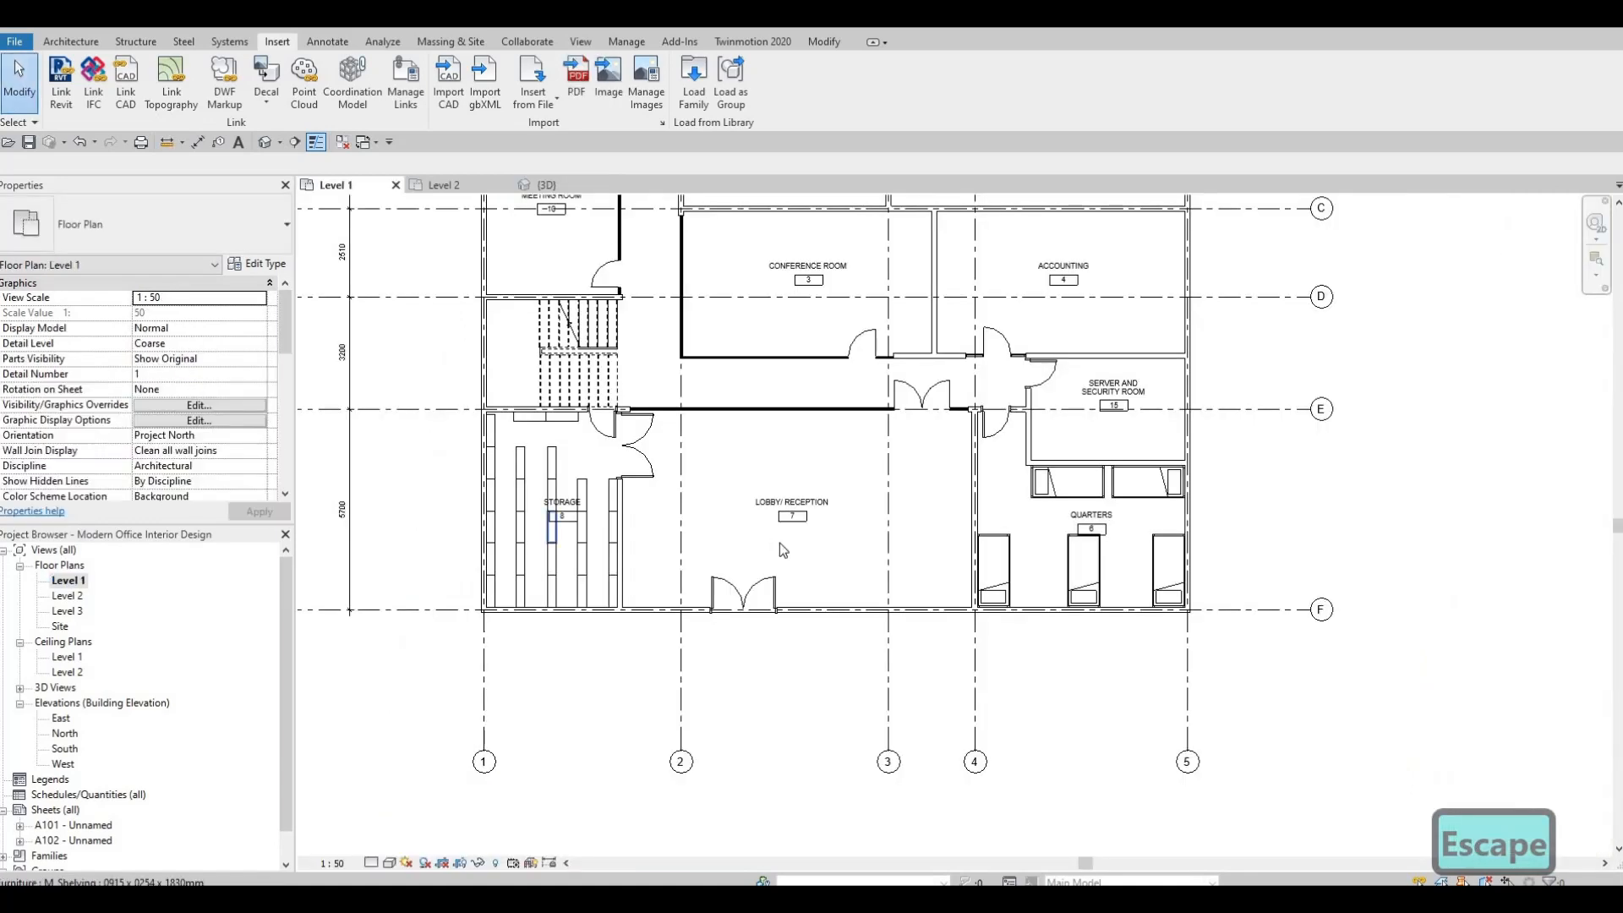
left_click(839, 547)
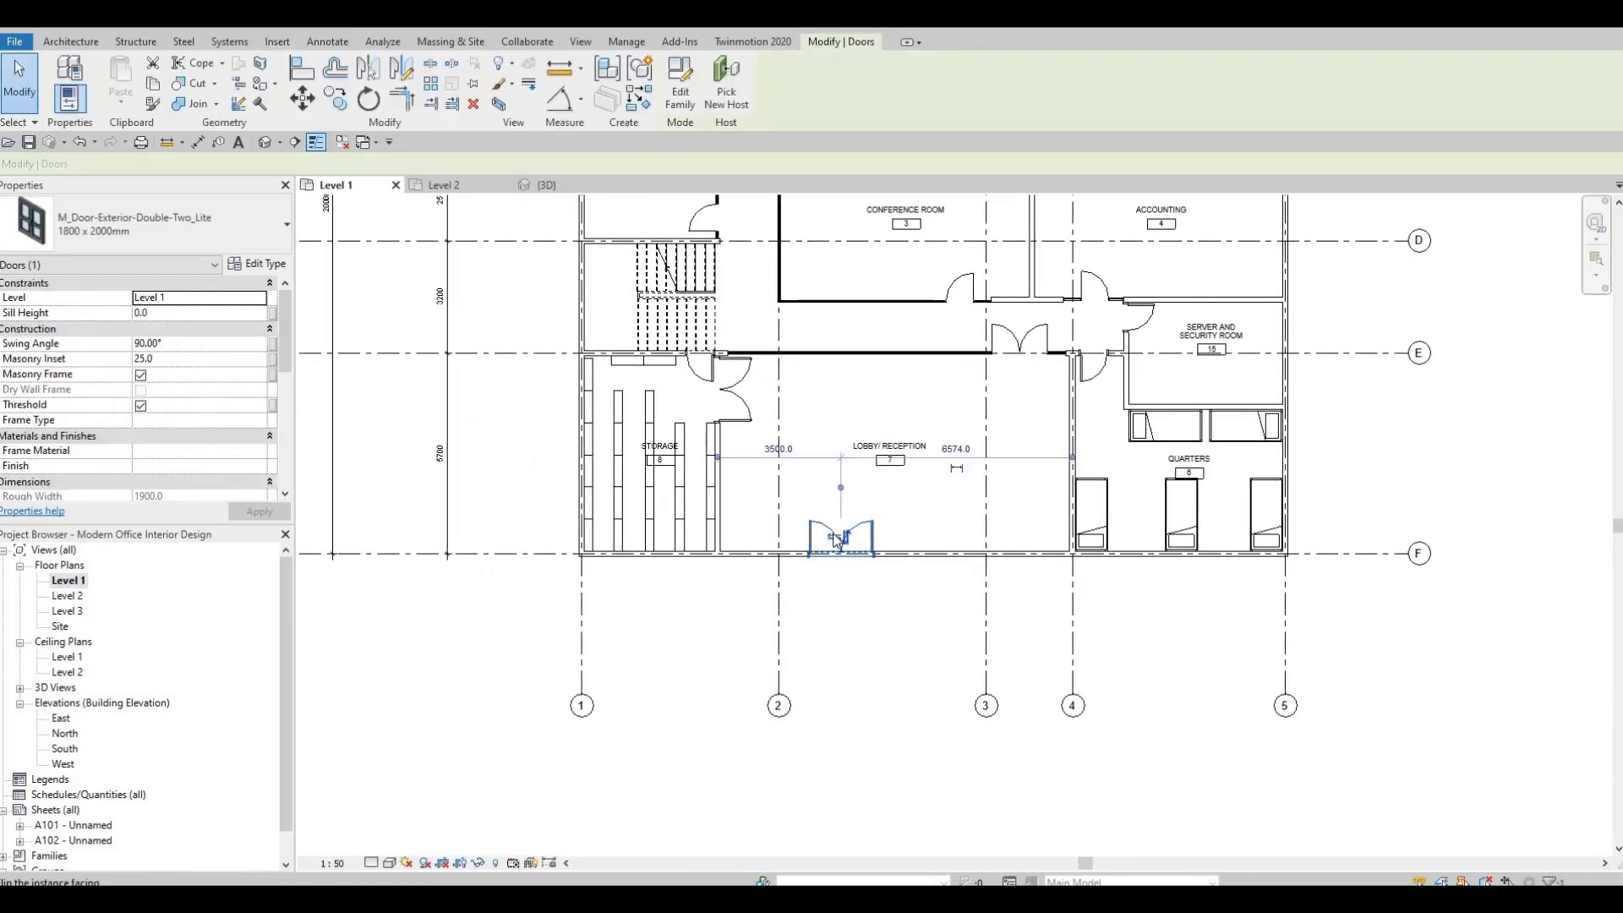
scroll(837, 542, "up", 3)
left_click(852, 539)
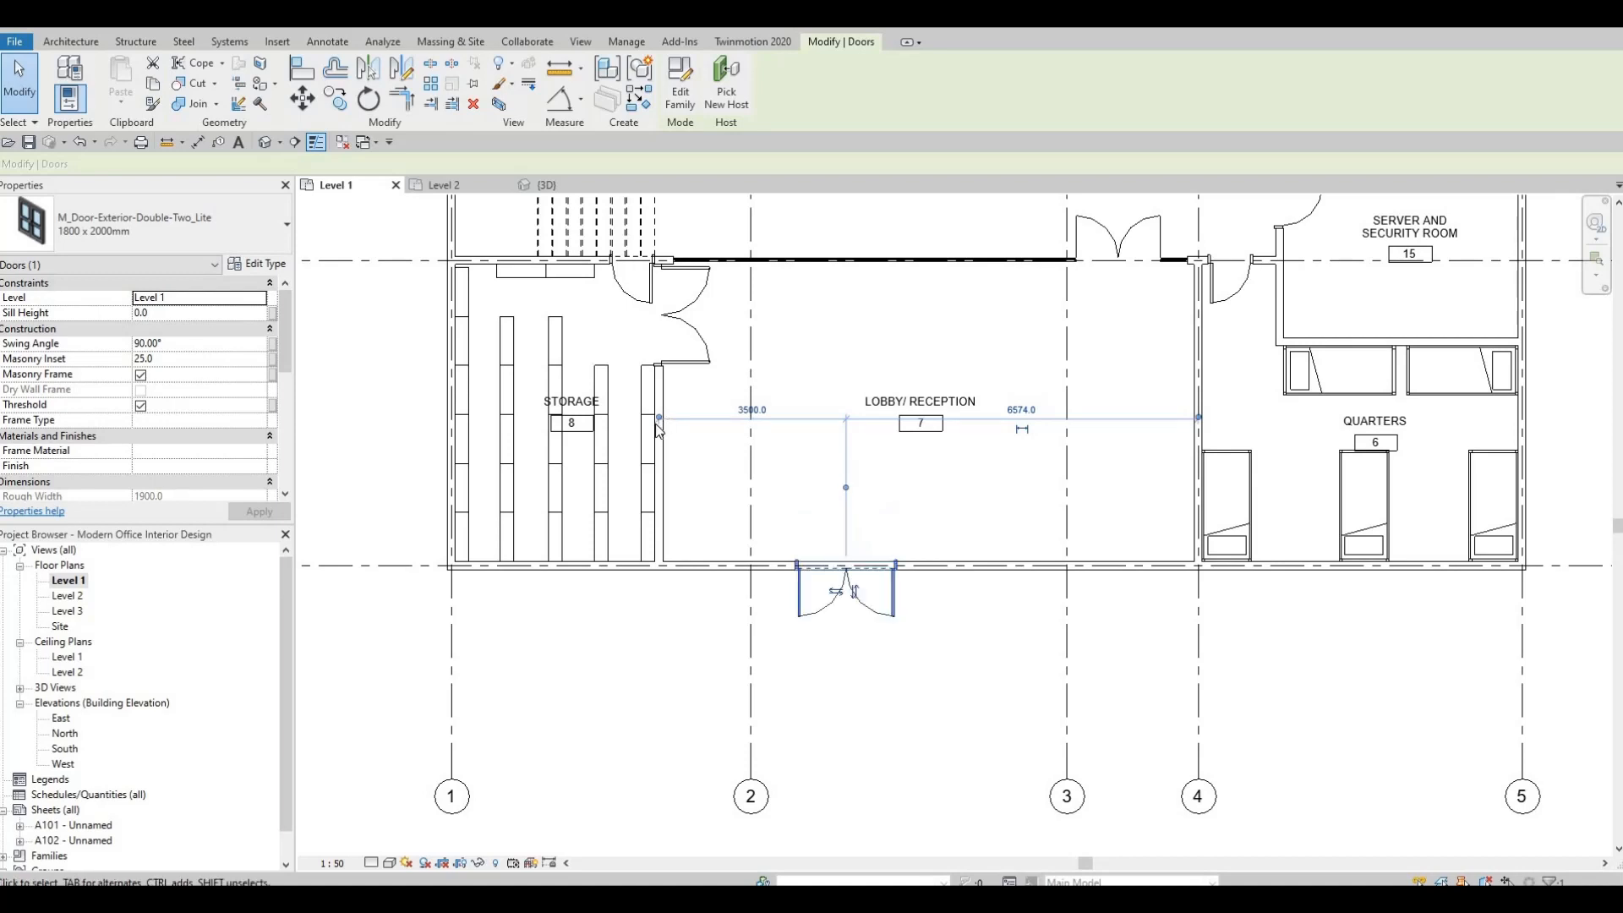
Flip the double door between Storage and Lobby so it opens into Storage.
left_click(695, 339)
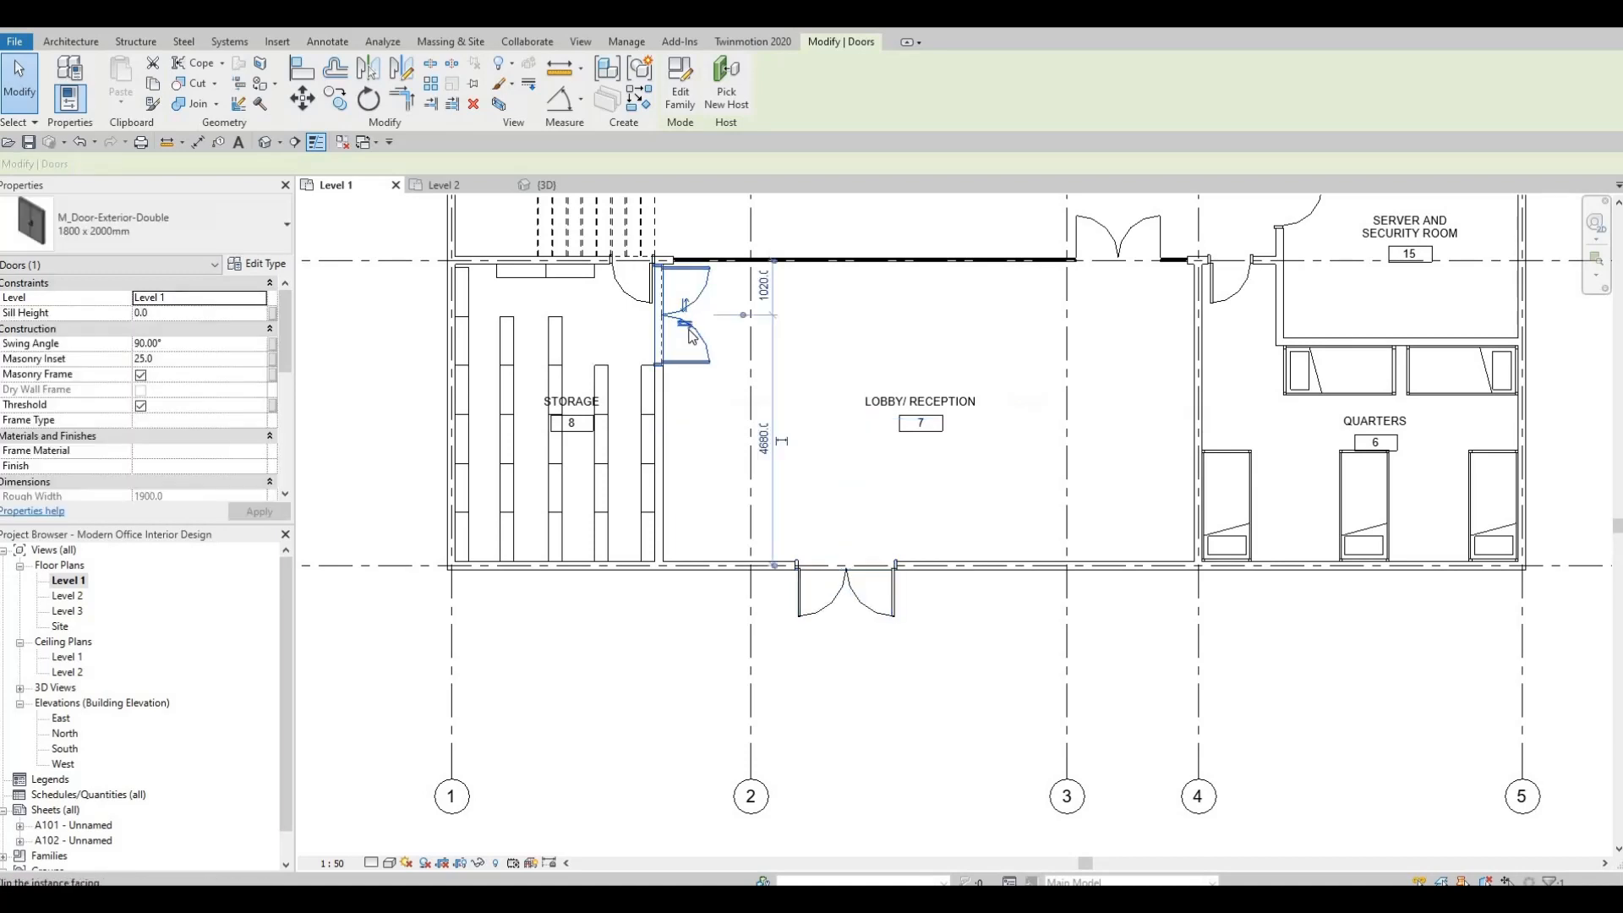
left_click(683, 325)
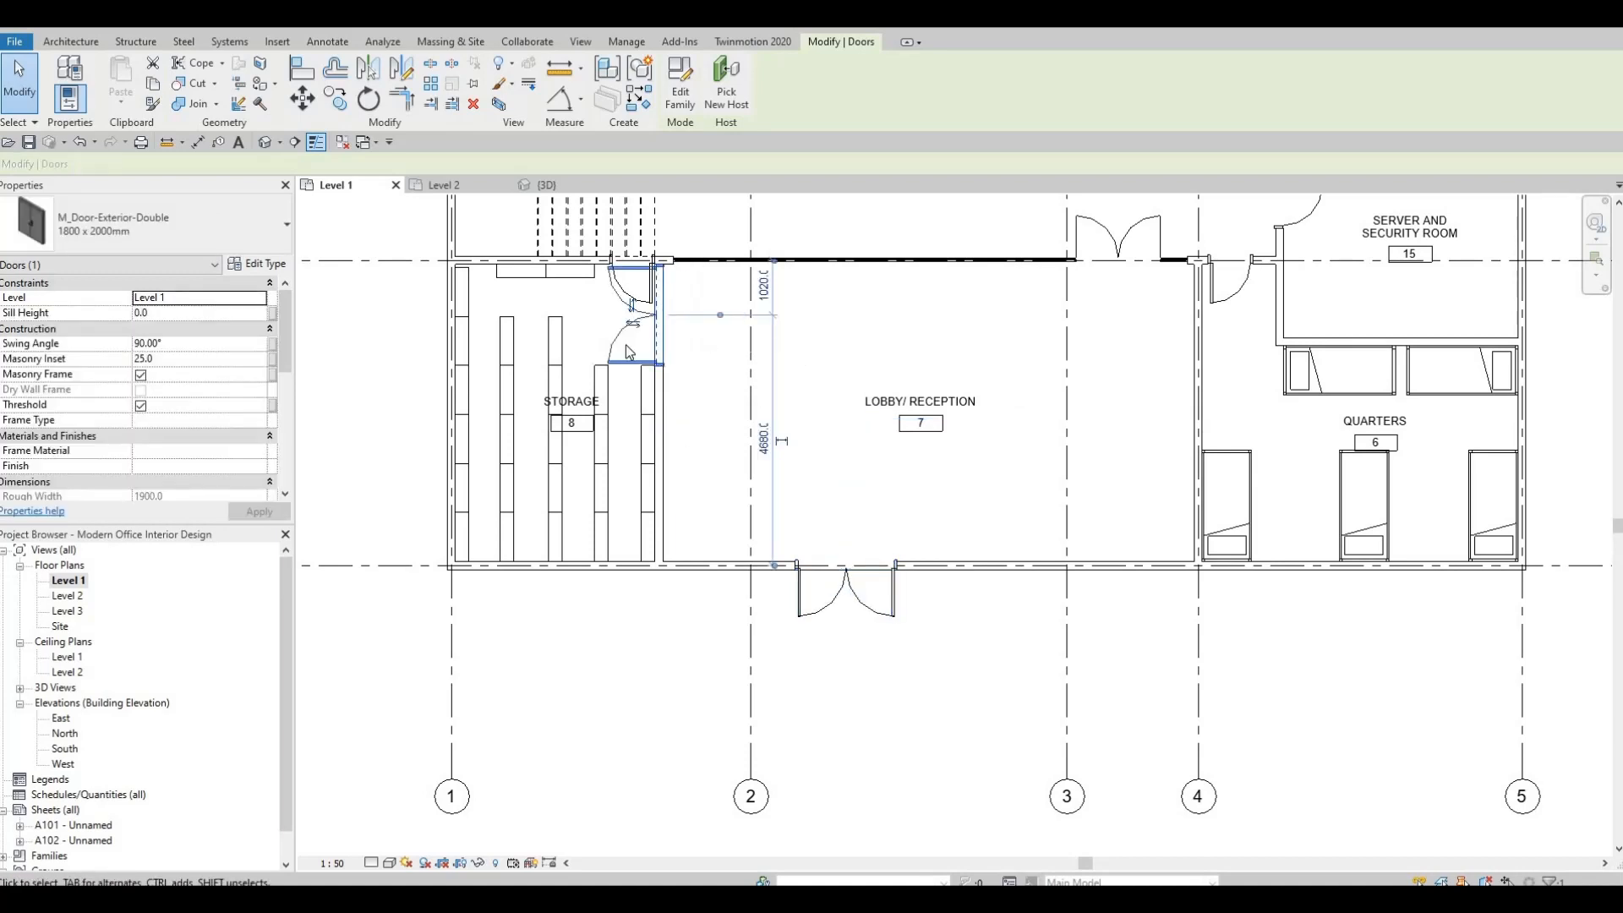
scroll(630, 352, "up", 2)
key("Escape")
key("Escape")
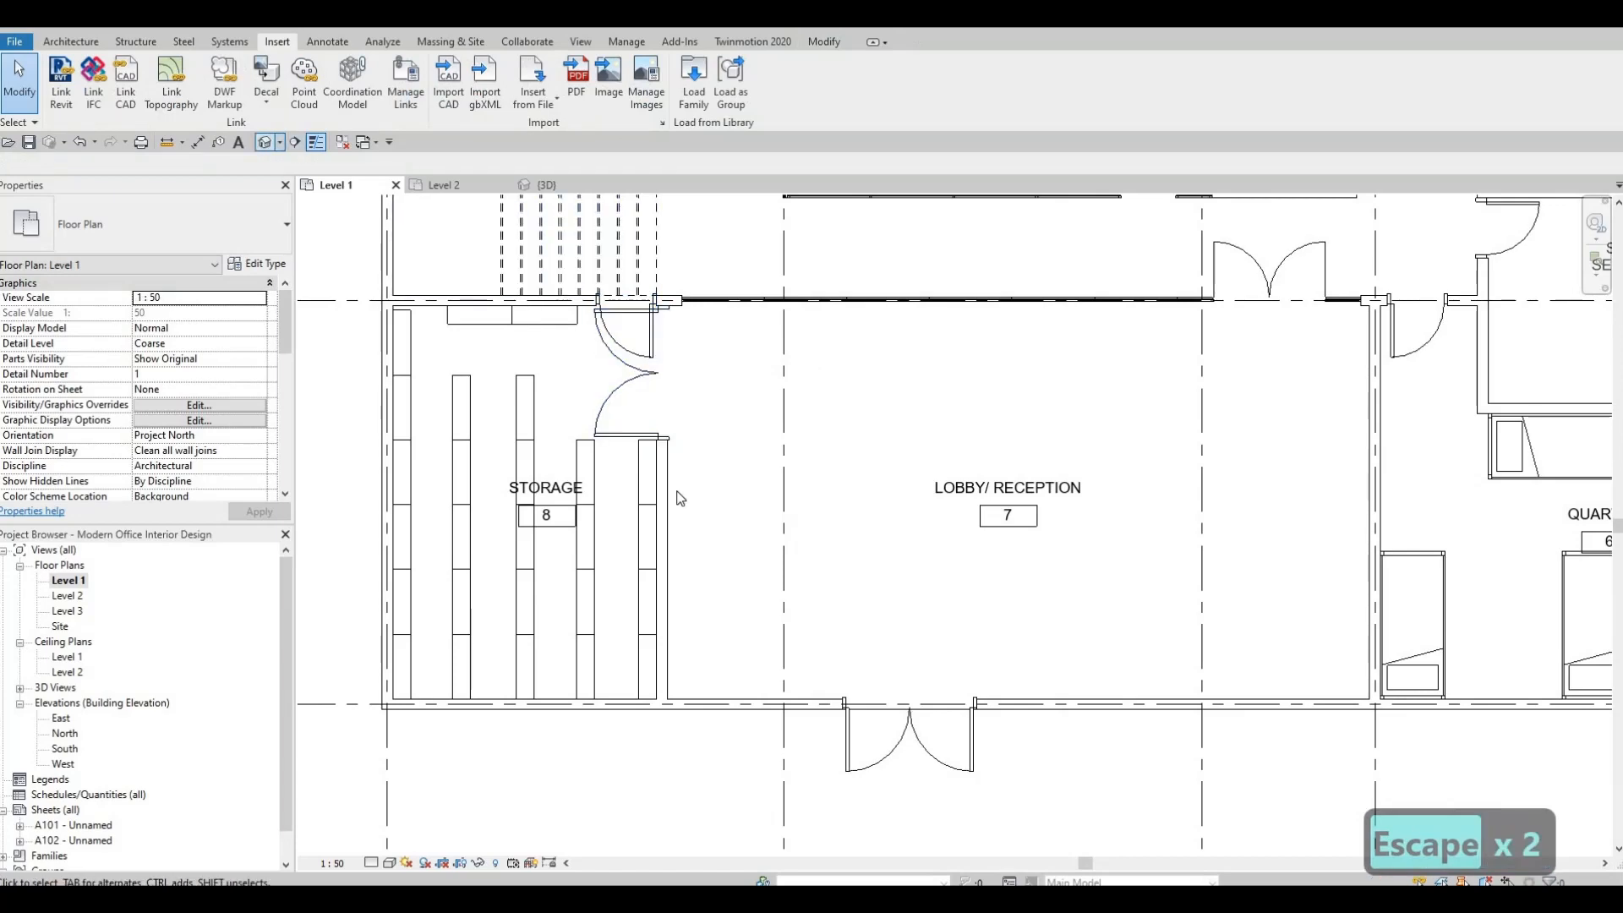
View the Storage and Lobby double doors in the 3D view and set the view's detail level to Fine.
left_click(547, 185)
scroll(1352, 396, "up", 3)
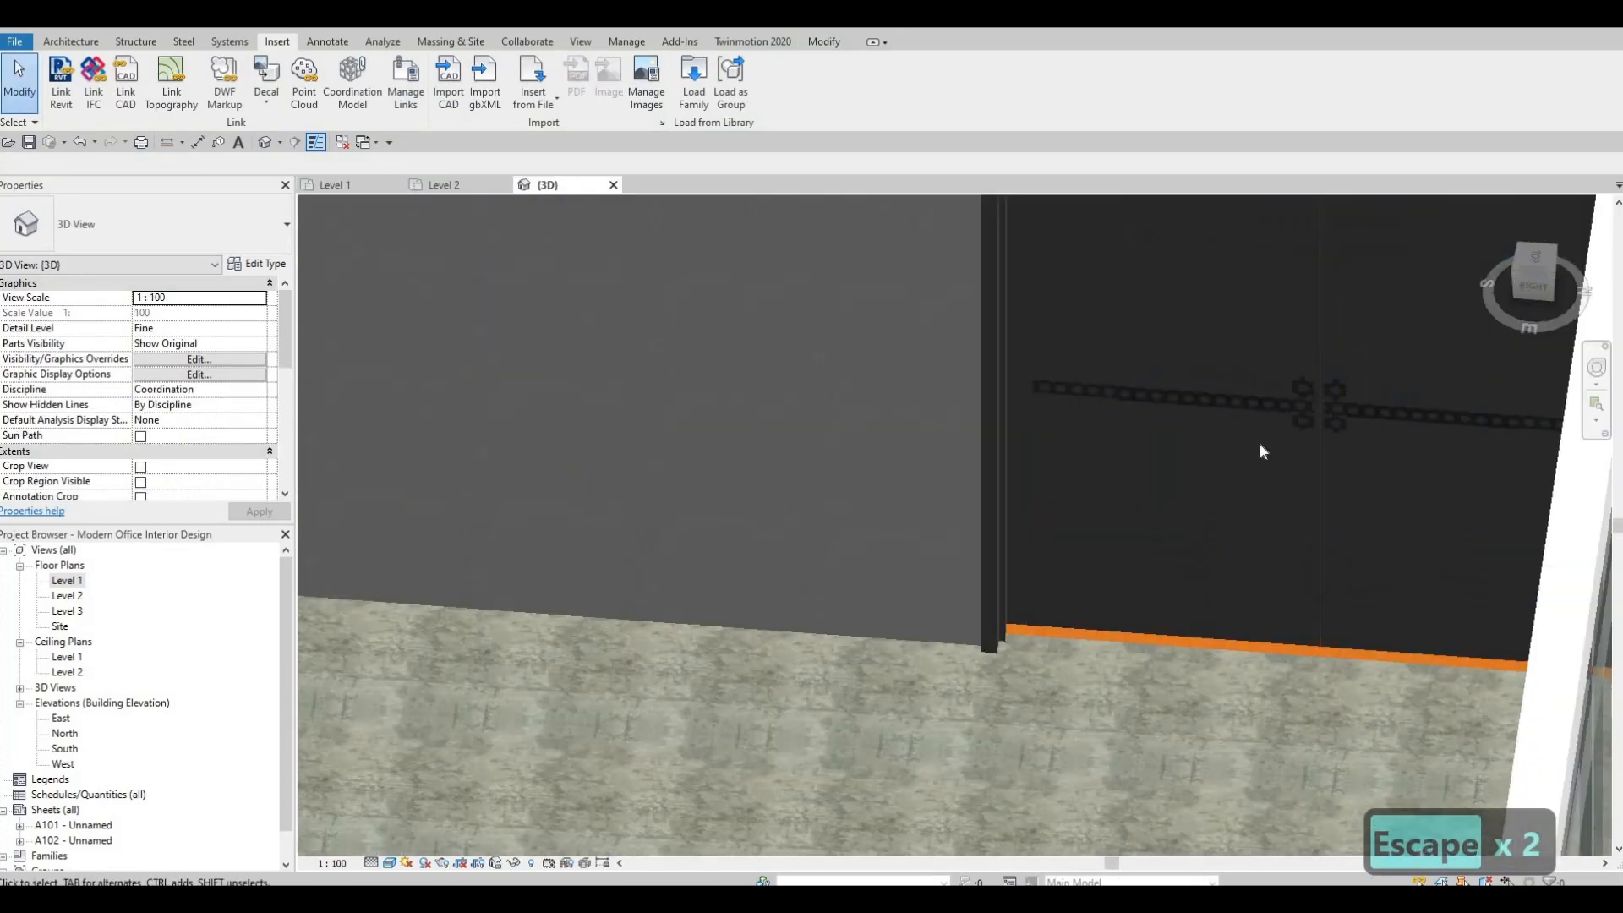
scroll(1311, 385, "down", 3)
middle_click_drag(763, 586, 1246, 640, "shift")
middle_click_drag(997, 636, 1513, 685)
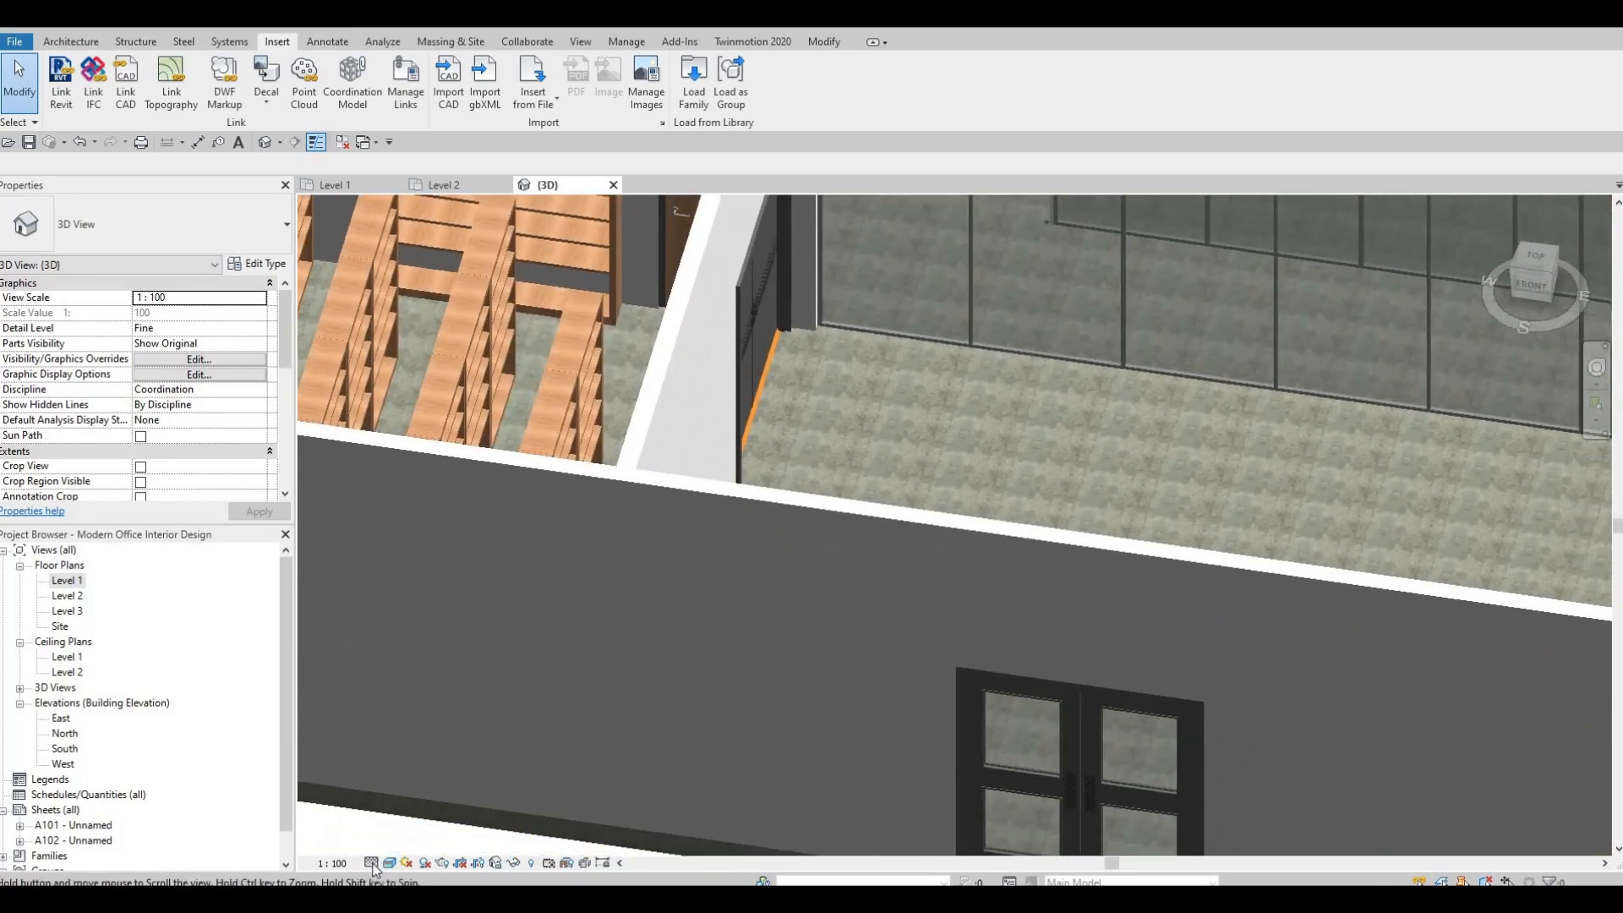
left_click(372, 863)
left_click(394, 843)
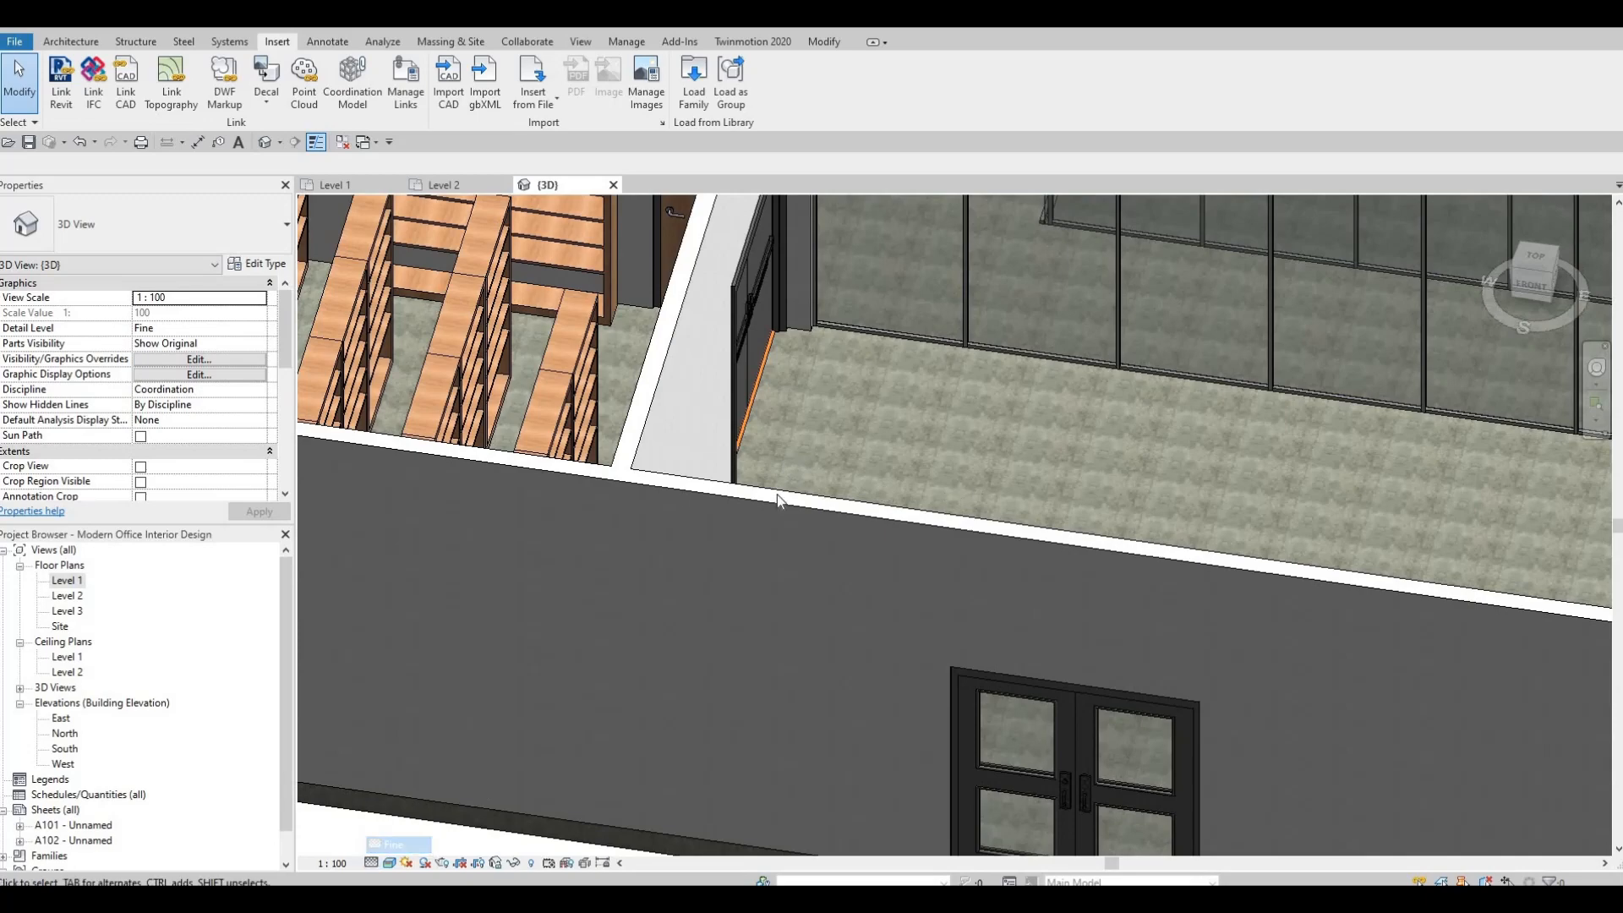
Examine the panels, handles and push bars of the Storage and Lobby entrance double doors up close in 3D.
middle_click_drag(778, 500, 1066, 369, "shift")
middle_click_drag(347, 601, 750, 487)
scroll(796, 475, "up", 2)
mouse_move(878, 402)
middle_mouse_down()
mouse_move(797, 475)
mouse_move(969, 515)
mouse_move(681, 522)
middle_mouse_up()
scroll(797, 475, "up", 4)
scroll(945, 510, "down", 4)
middle_click_drag(744, 541, 485, 710)
middle_click_drag(1125, 279, 541, 440)
middle_click_drag(947, 245, 653, 406)
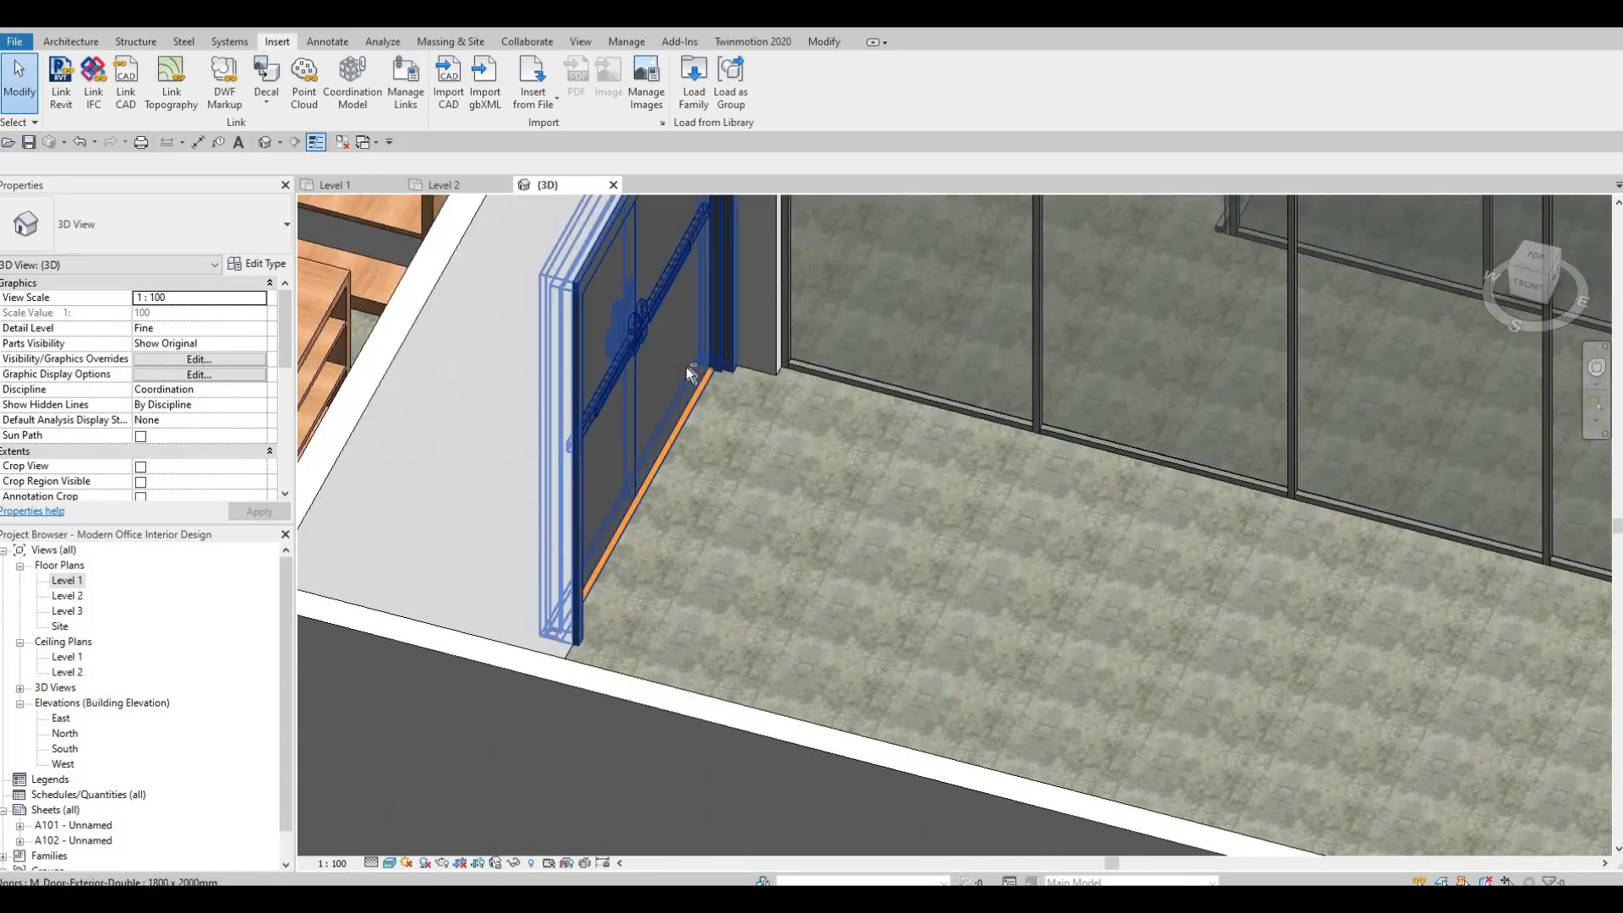
middle_click_drag(792, 437, 665, 710, "shift")
scroll(808, 642, "up", 8)
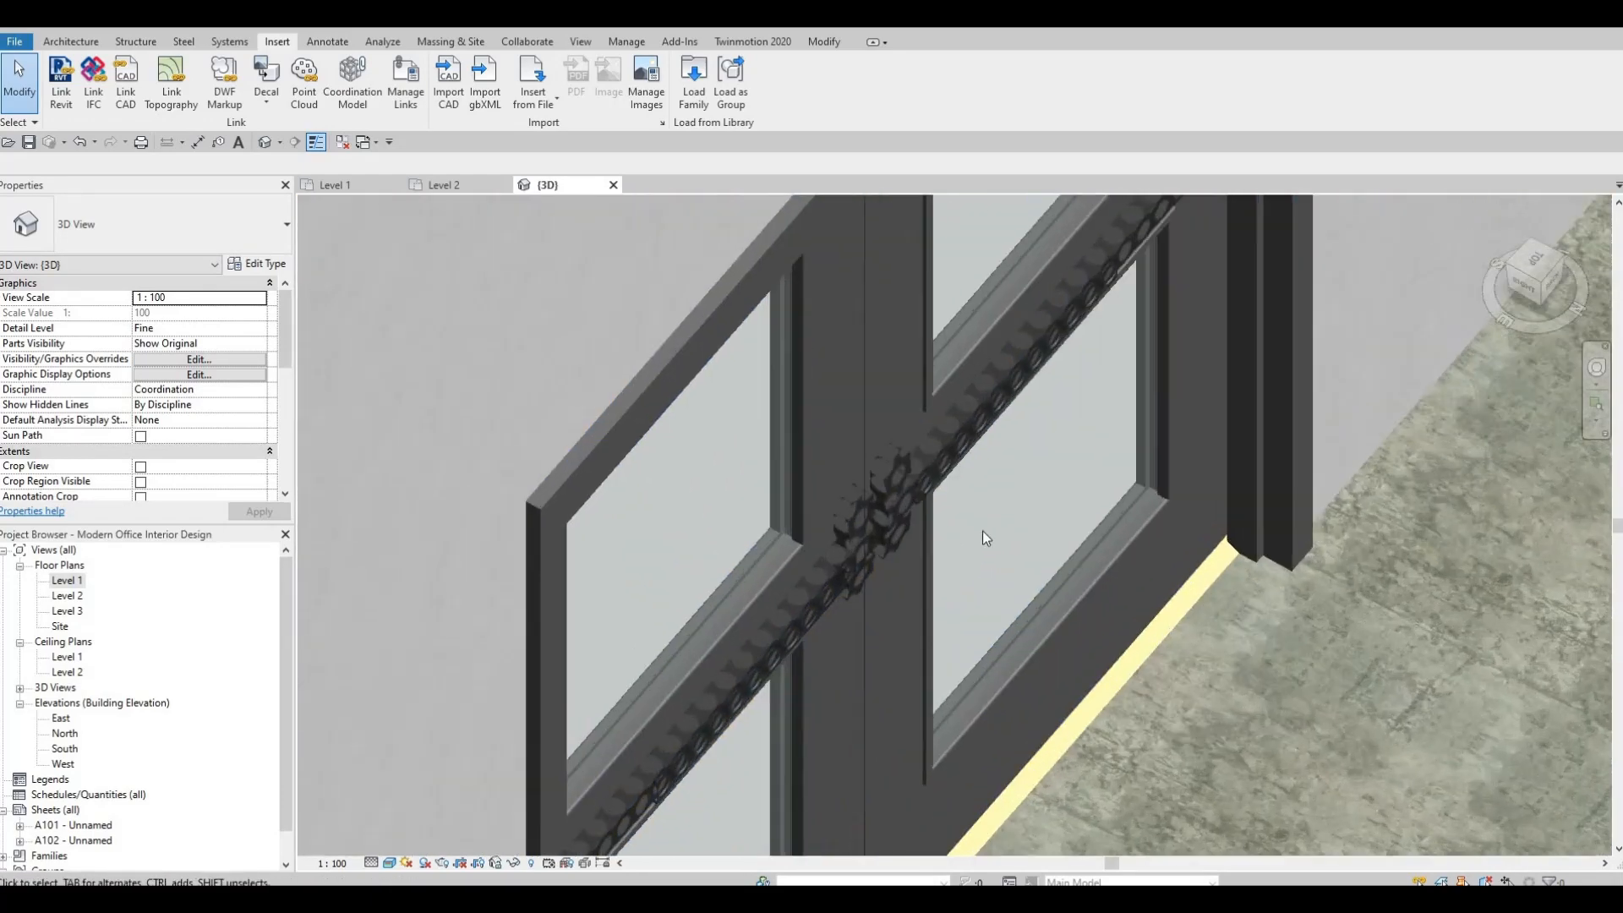
scroll(942, 576, "down", 5)
middle_click_drag(1013, 661, 921, 688, "shift")
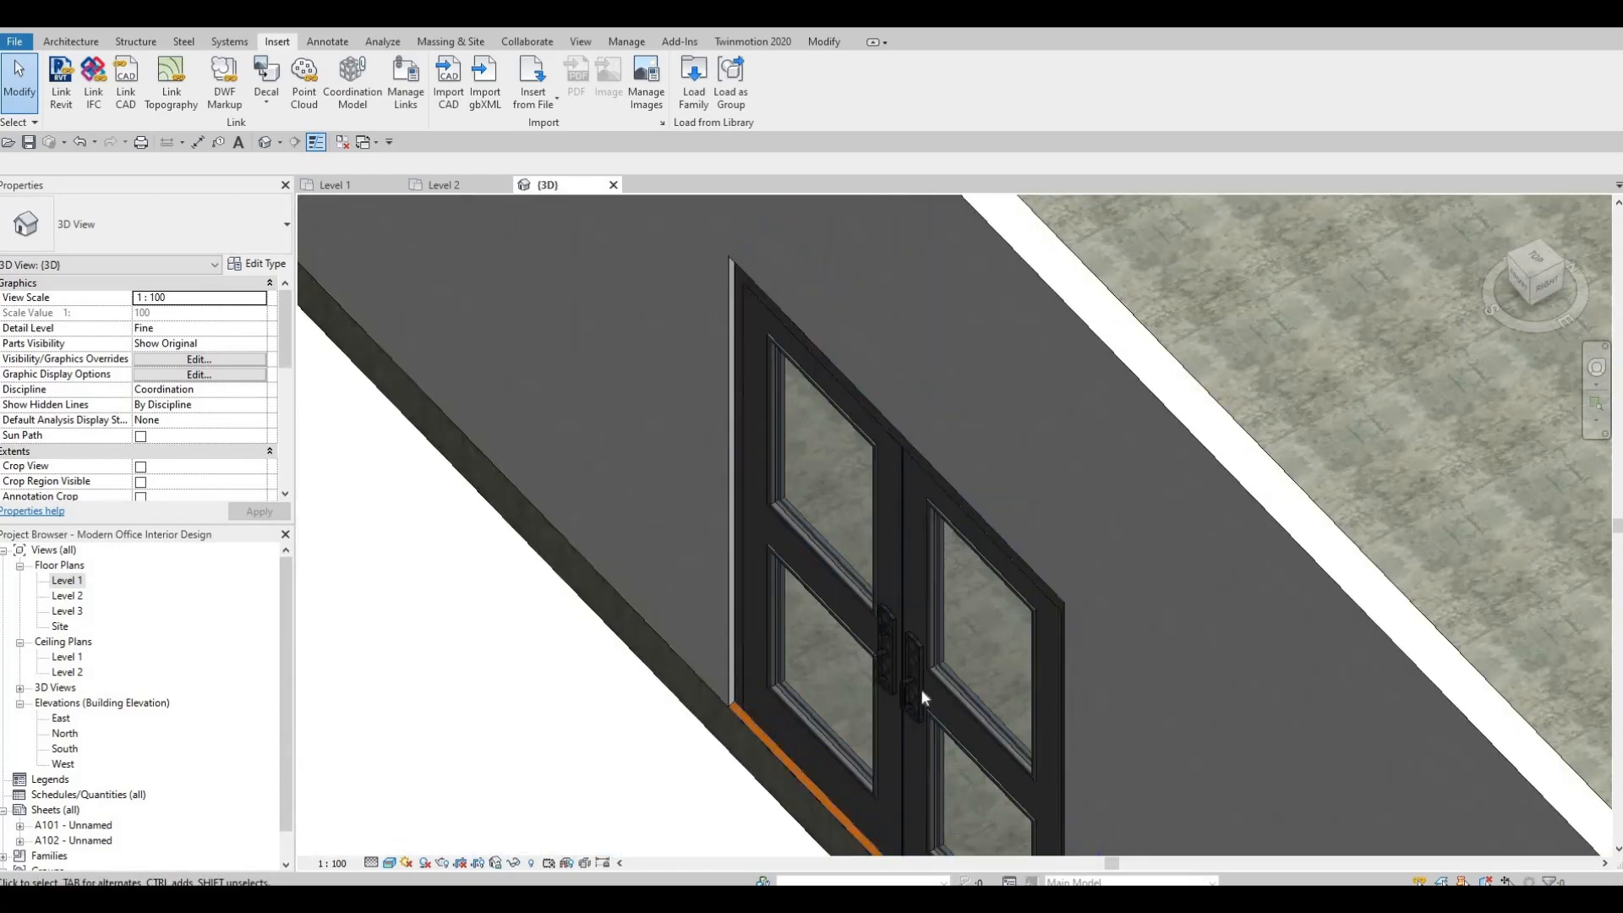
scroll(921, 688, "up", 3)
scroll(839, 657, "up", 3)
scroll(862, 645, "down", 5)
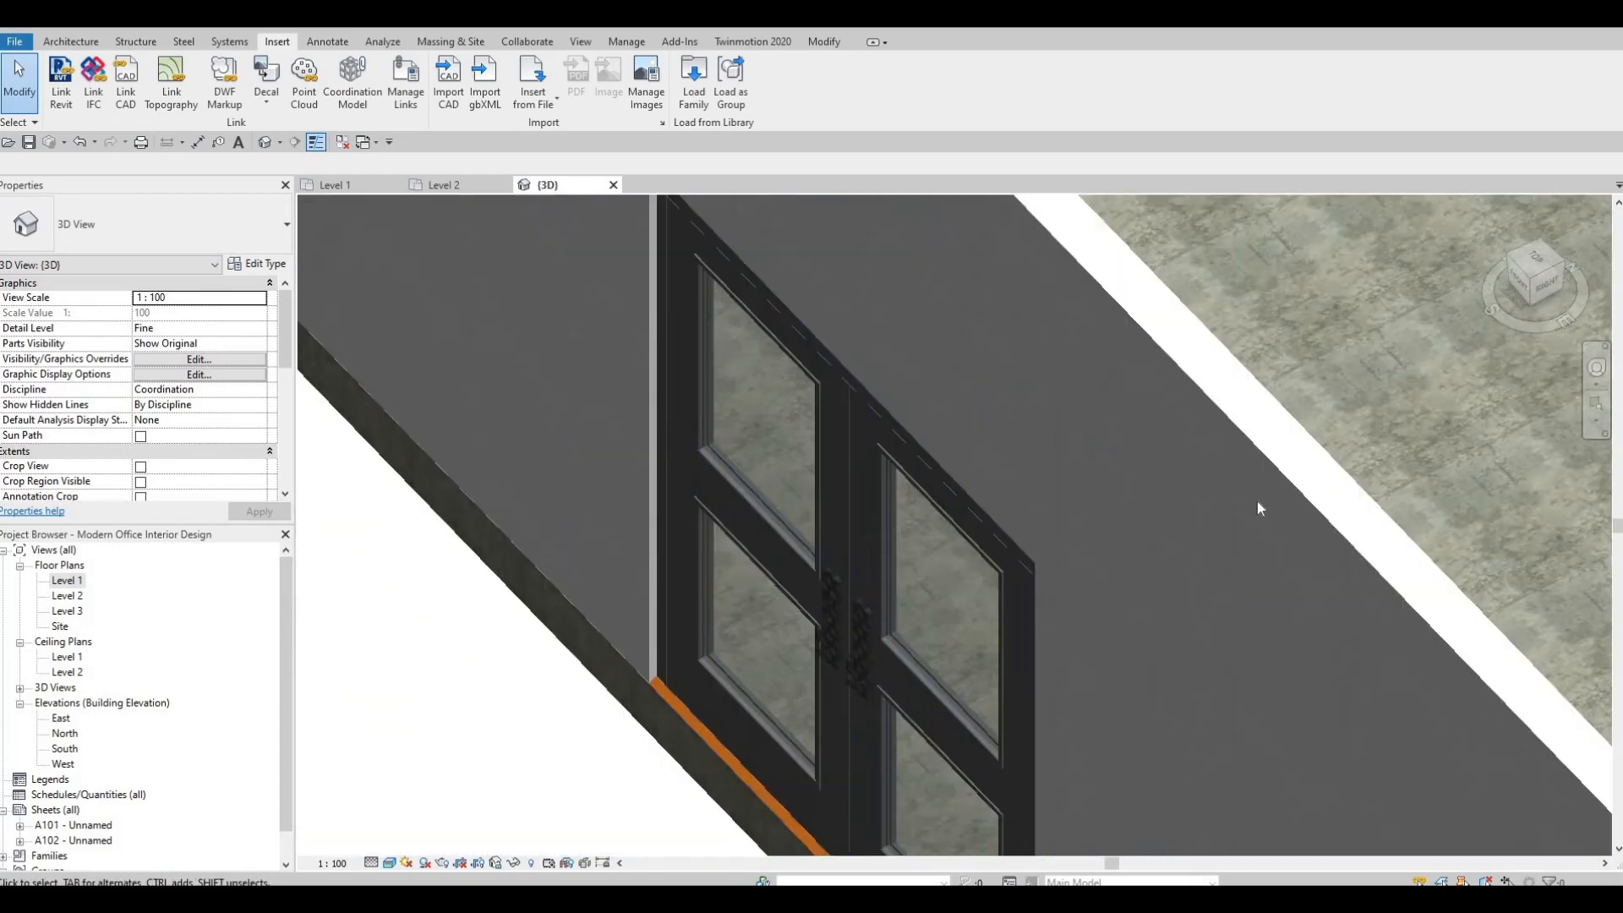
middle_click_drag(1256, 503, 1089, 383, "shift")
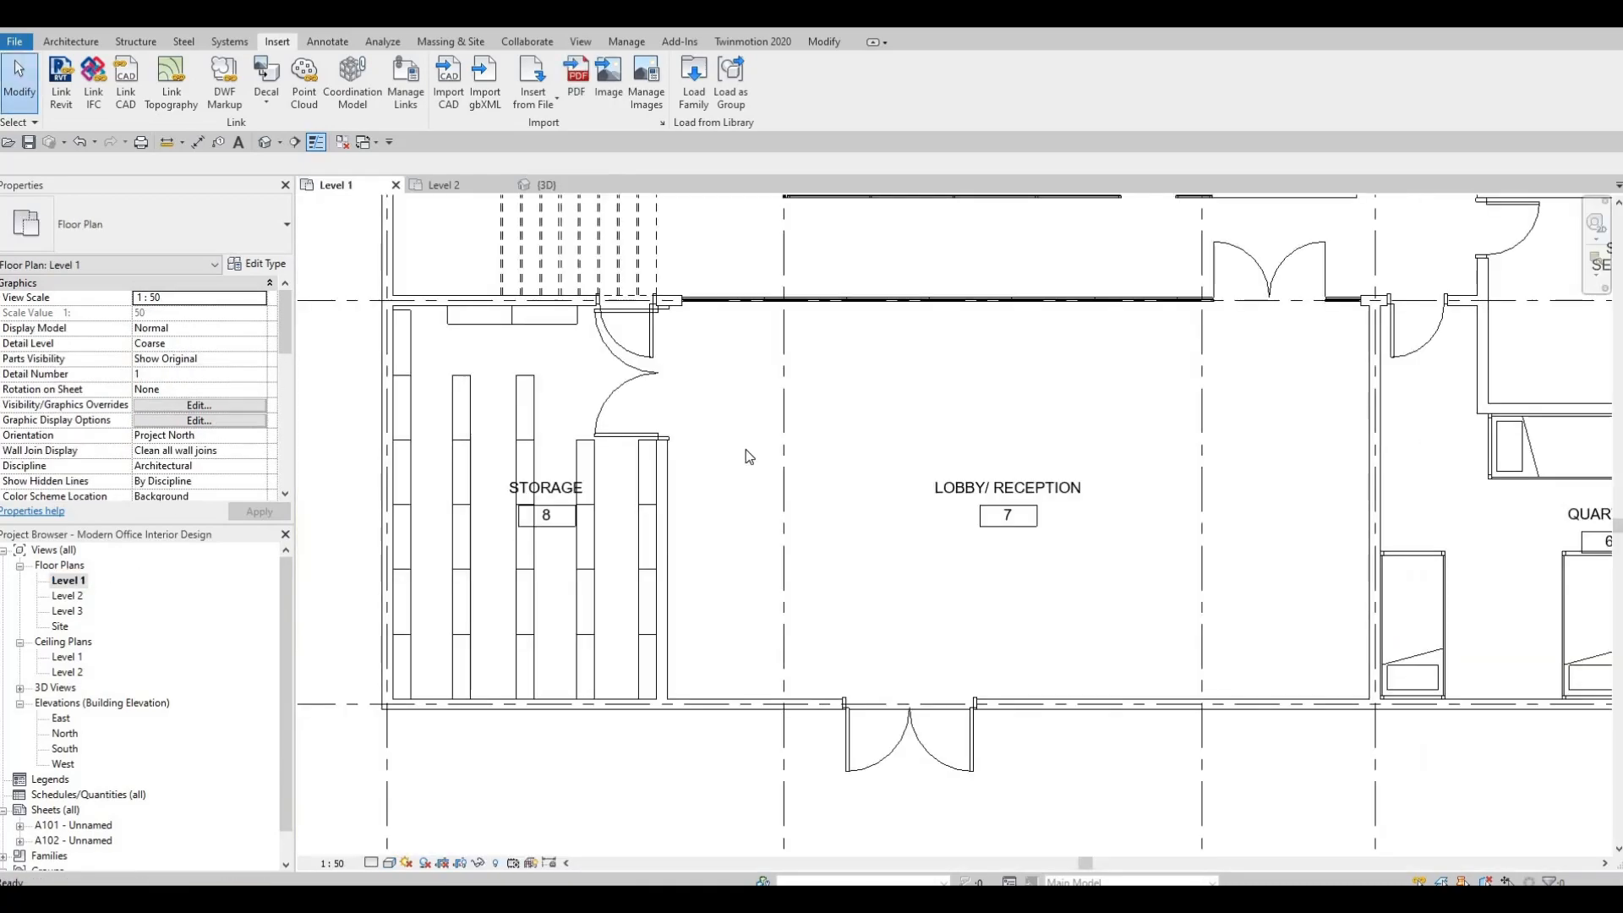
On the Level 1 plan, flip the double door between Storage and Lobby back so it opens into the Lobby.
scroll(674, 415, "down", 1)
left_click(677, 429)
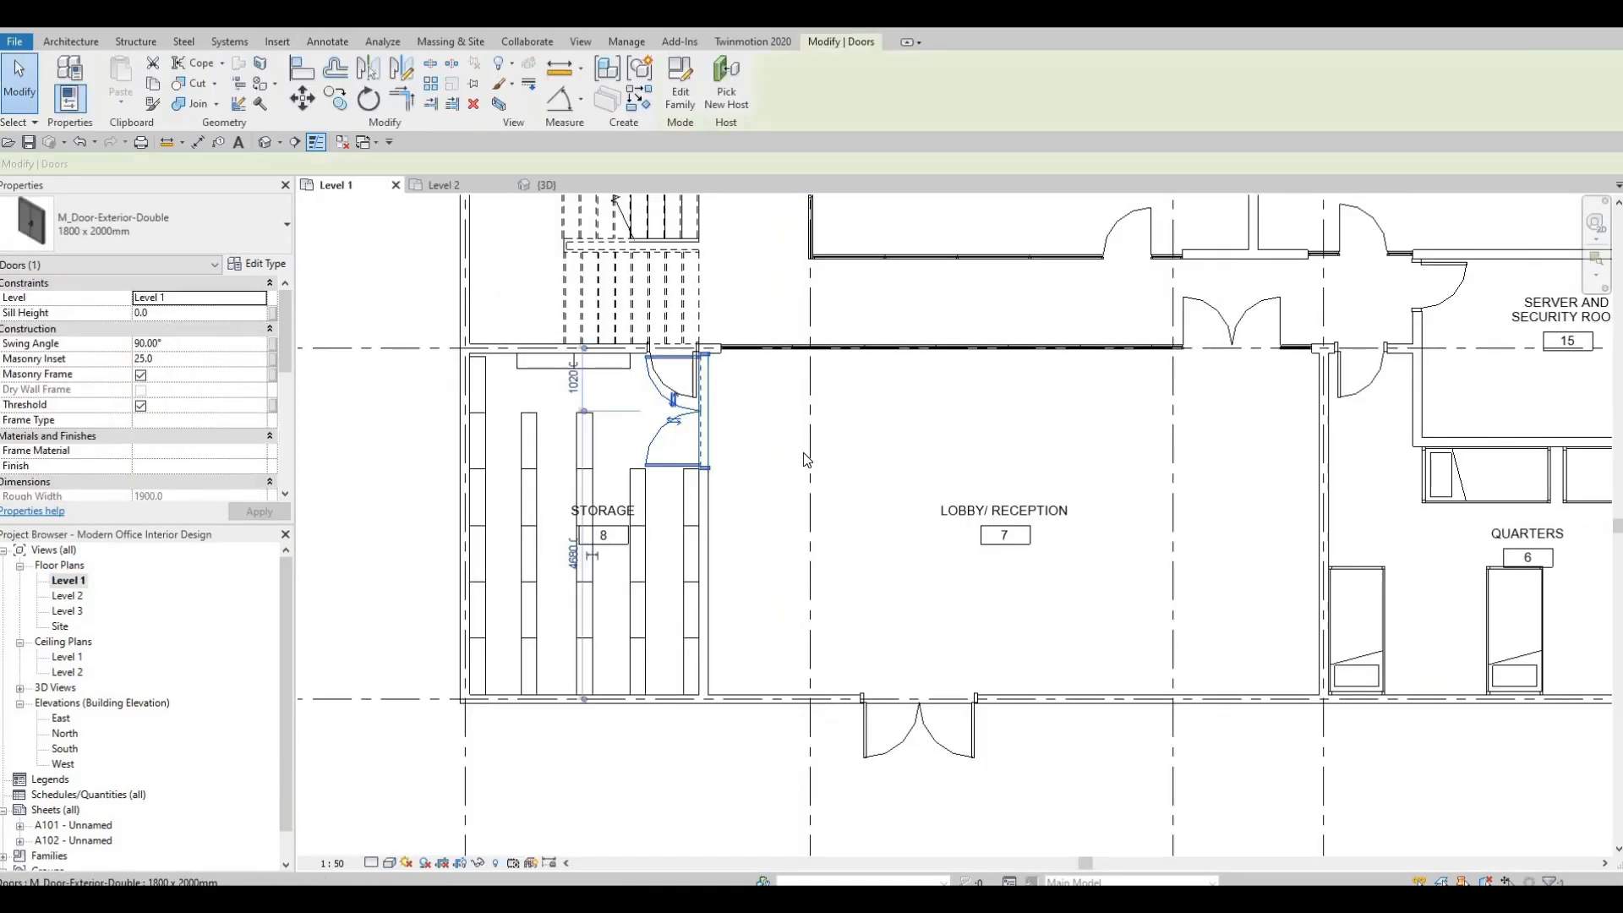
key("Escape")
Review the doors of the remaining Level 1 rooms, from Quarters and Accounting up to the Meeting Room and HR and Admins.
middle_click_drag(1051, 487, 764, 455)
scroll(765, 454, "down", 2)
middle_click_drag(936, 484, 750, 516)
scroll(750, 470, "down", 4)
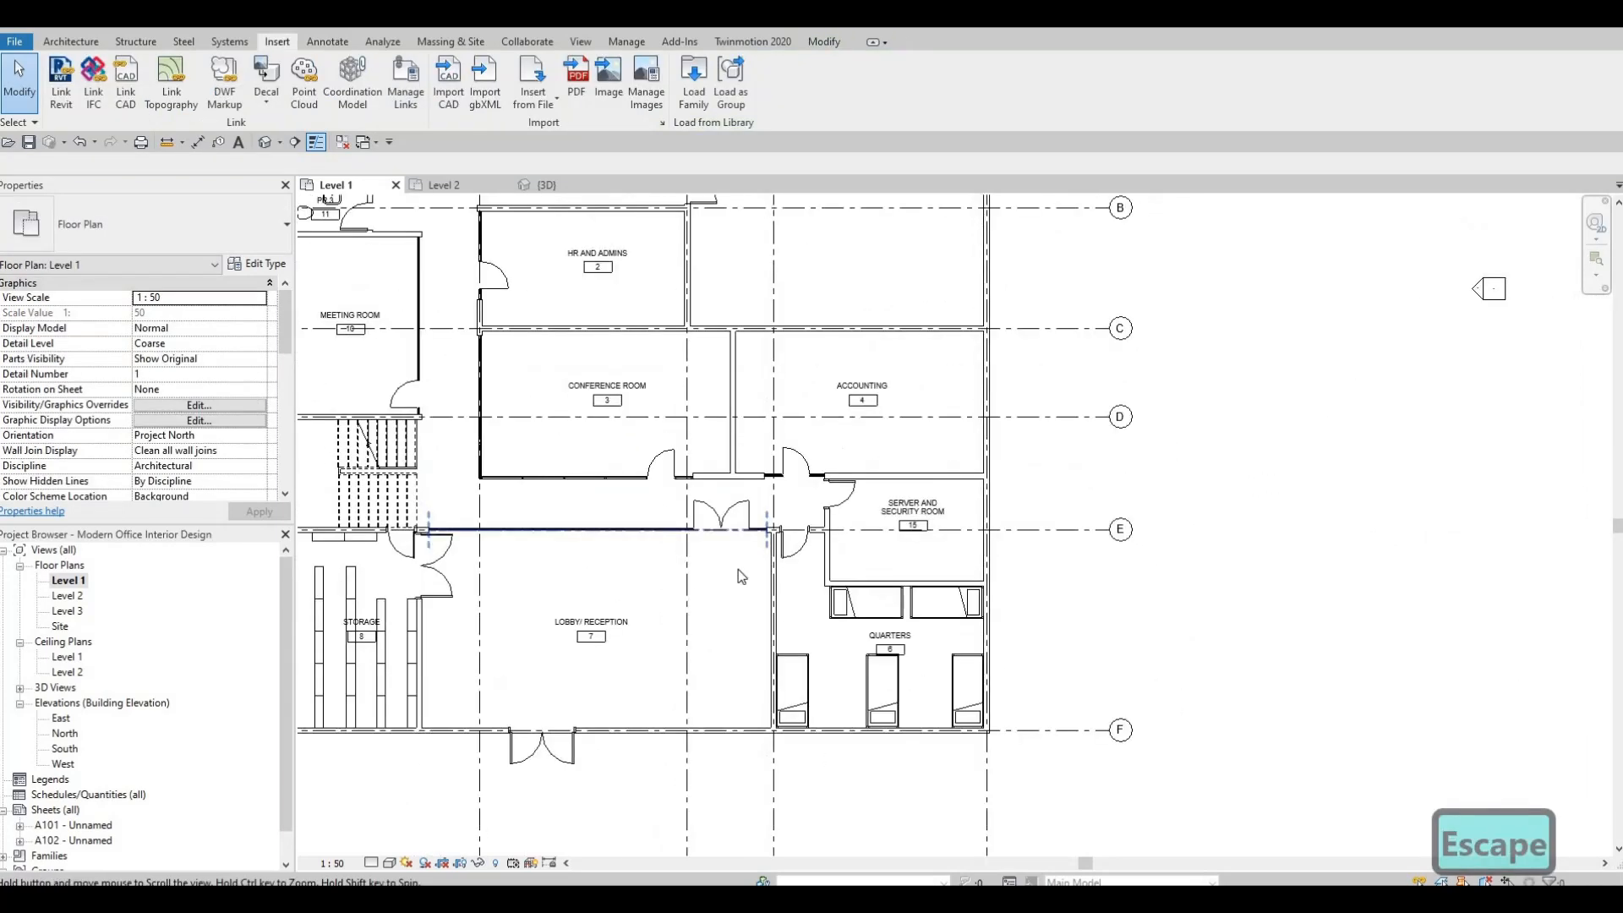
middle_click_drag(702, 645, 704, 654)
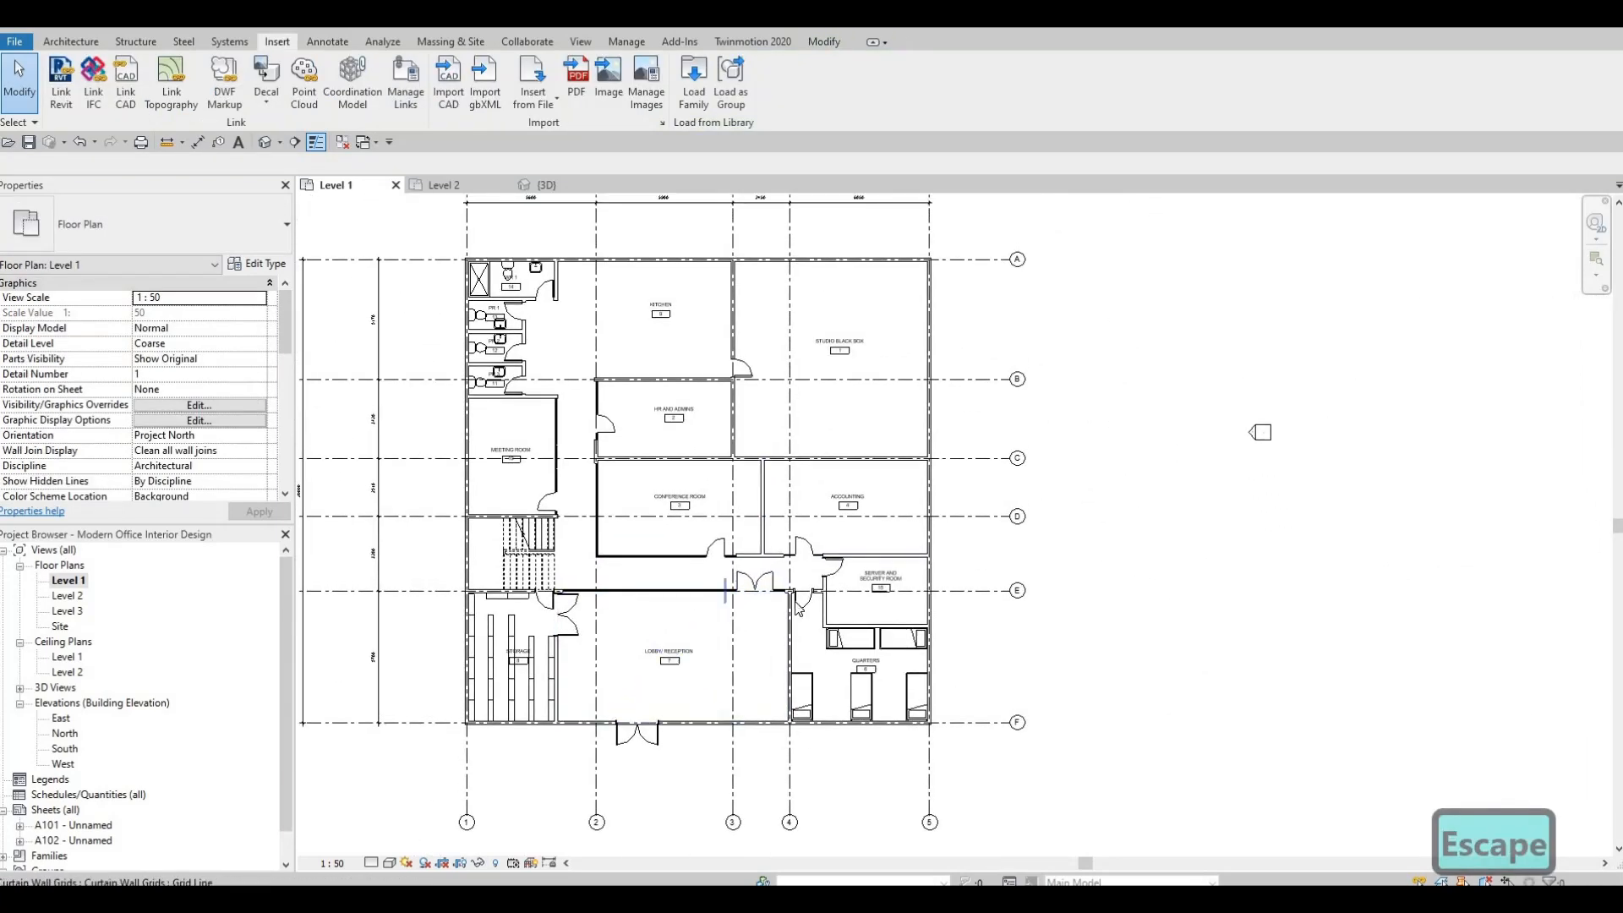
scroll(799, 607, "up", 4)
scroll(961, 614, "down", 2)
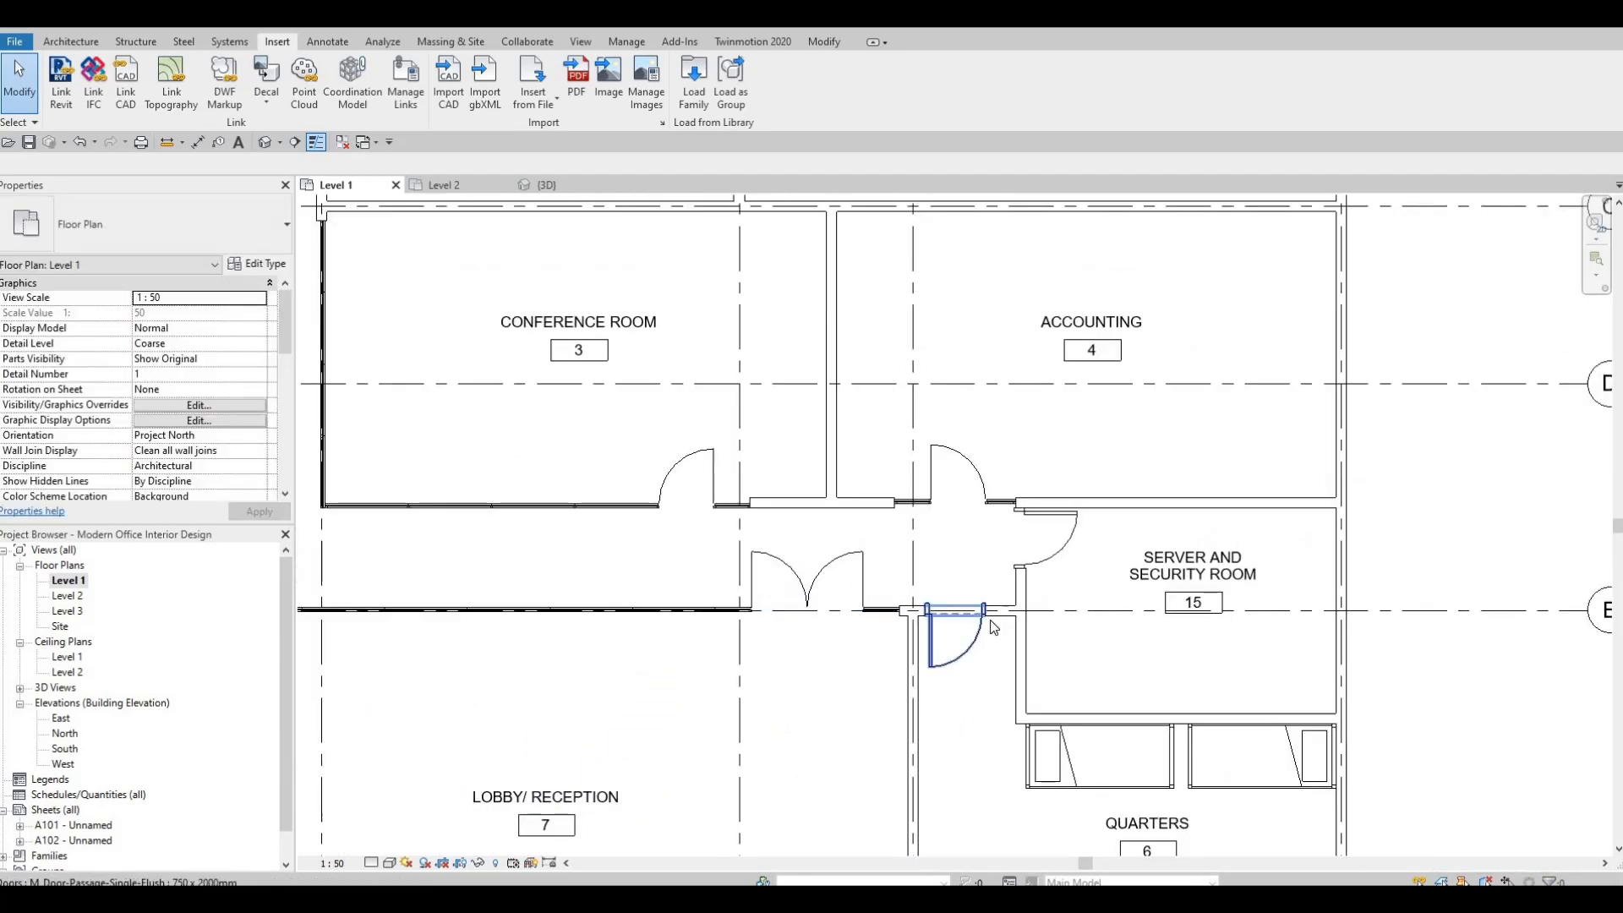
scroll(937, 696, "down", 2)
middle_click_drag(938, 695, 1015, 564)
middle_click_drag(919, 547, 968, 585)
scroll(913, 651, "down", 1)
middle_click_drag(909, 659, 927, 721)
middle_click_drag(801, 372, 751, 486)
scroll(748, 477, "up", 1)
scroll(831, 507, "up", 1)
middle_click_drag(755, 417, 737, 454)
scroll(737, 460, "down", 2)
scroll(668, 411, "up", 1)
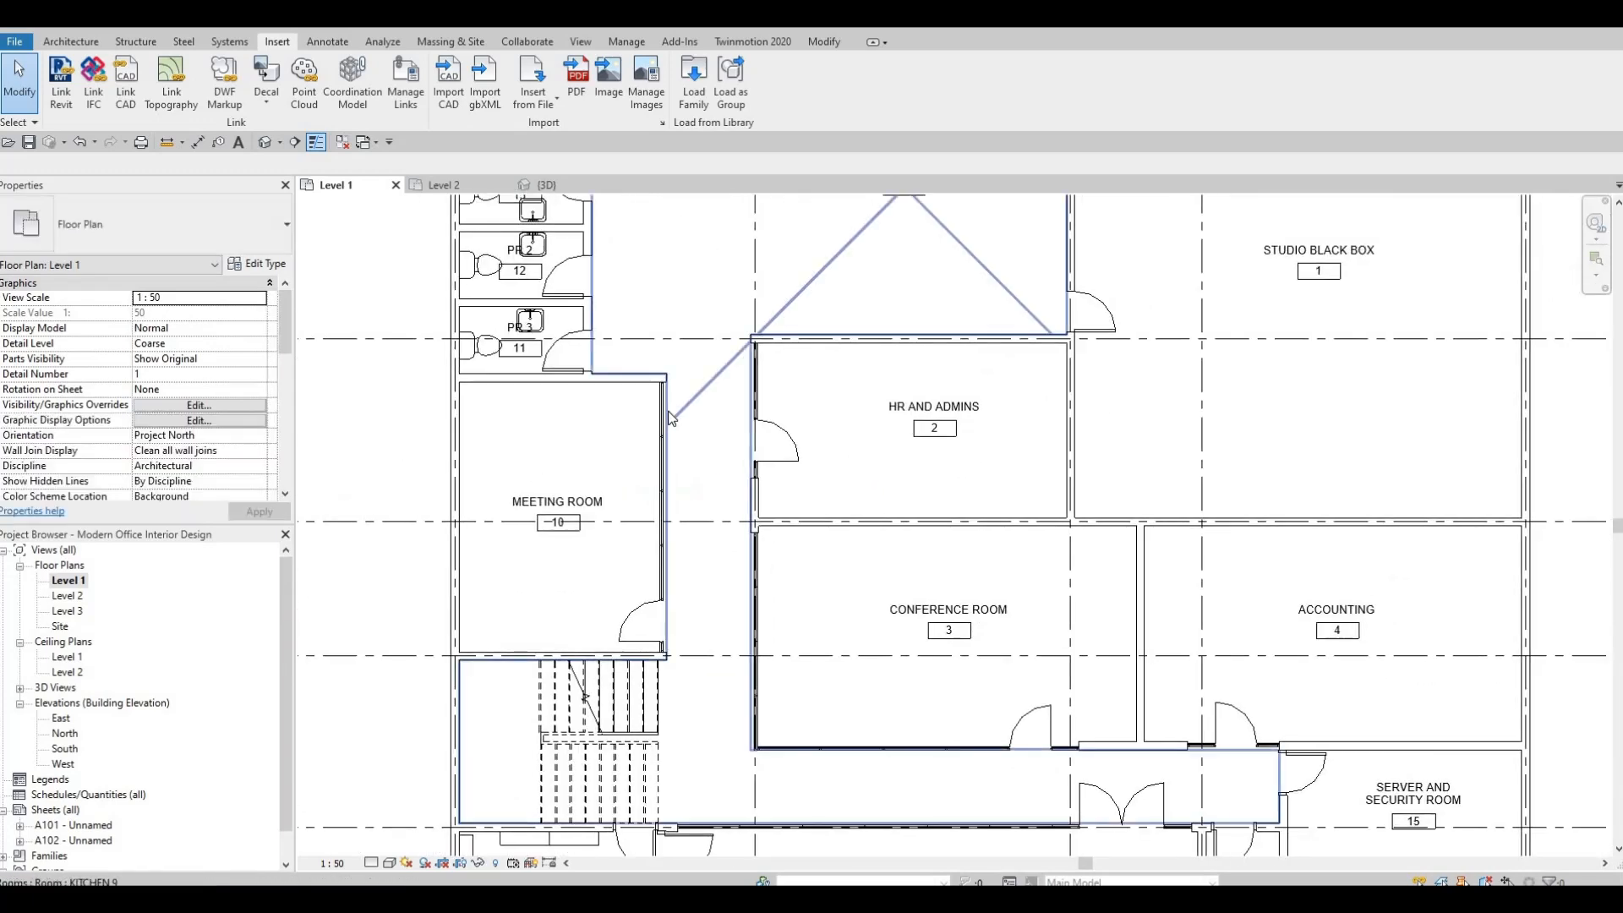
Delete the M_Single-Flush door between Kitchen and Studio Black Box.
scroll(763, 640, "down", 2)
middle_click_drag(948, 324, 910, 457)
scroll(972, 500, "up", 5)
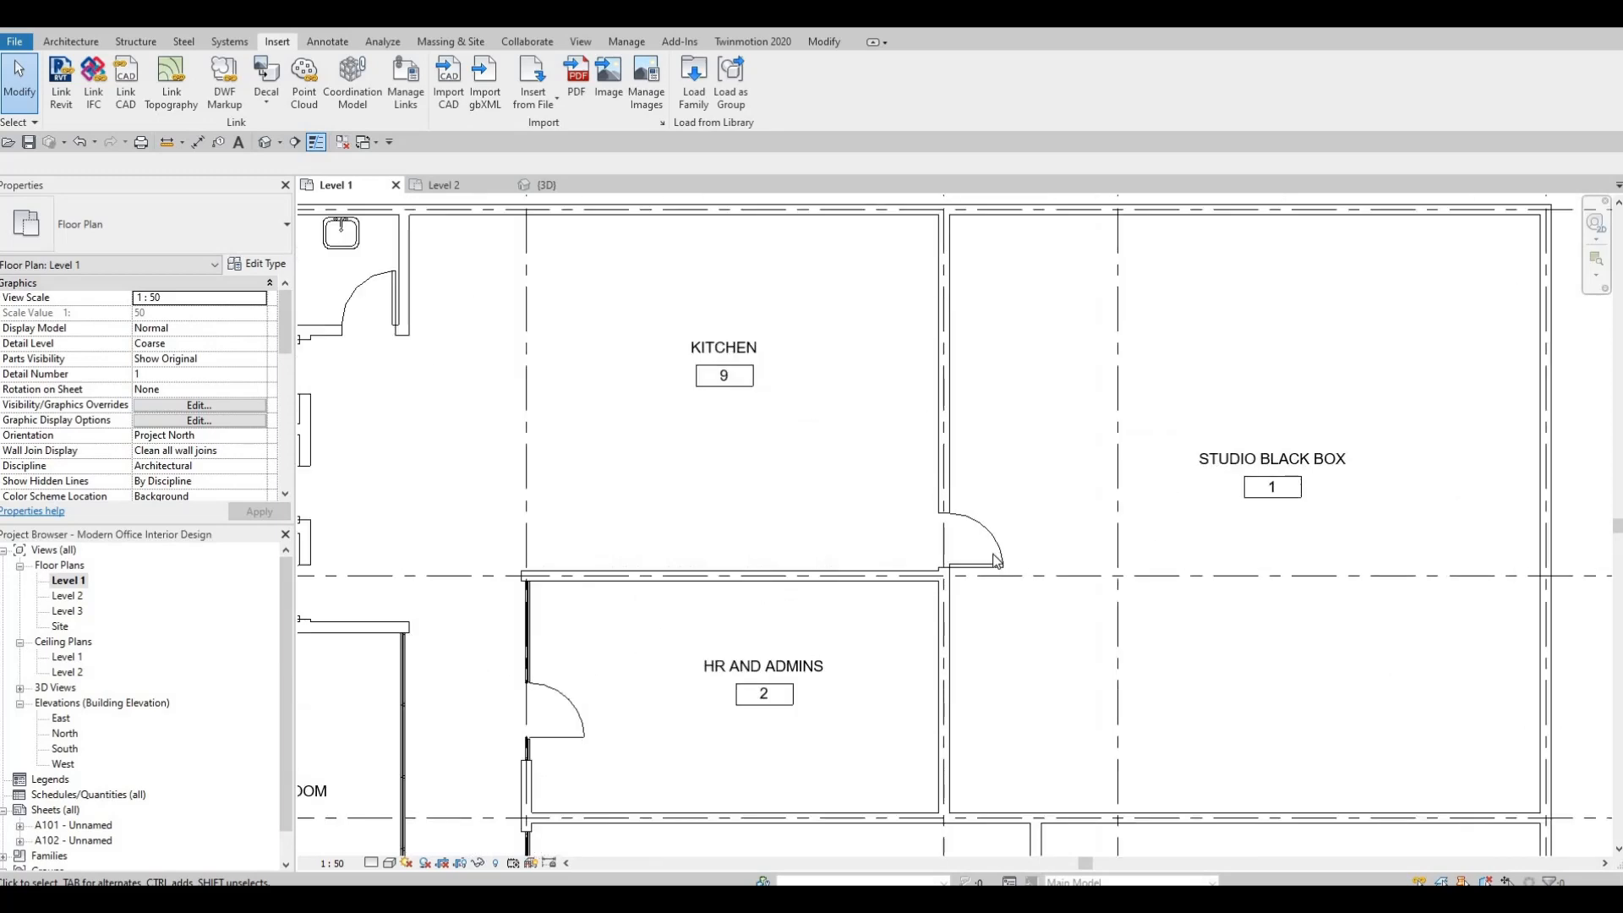
left_click(999, 618)
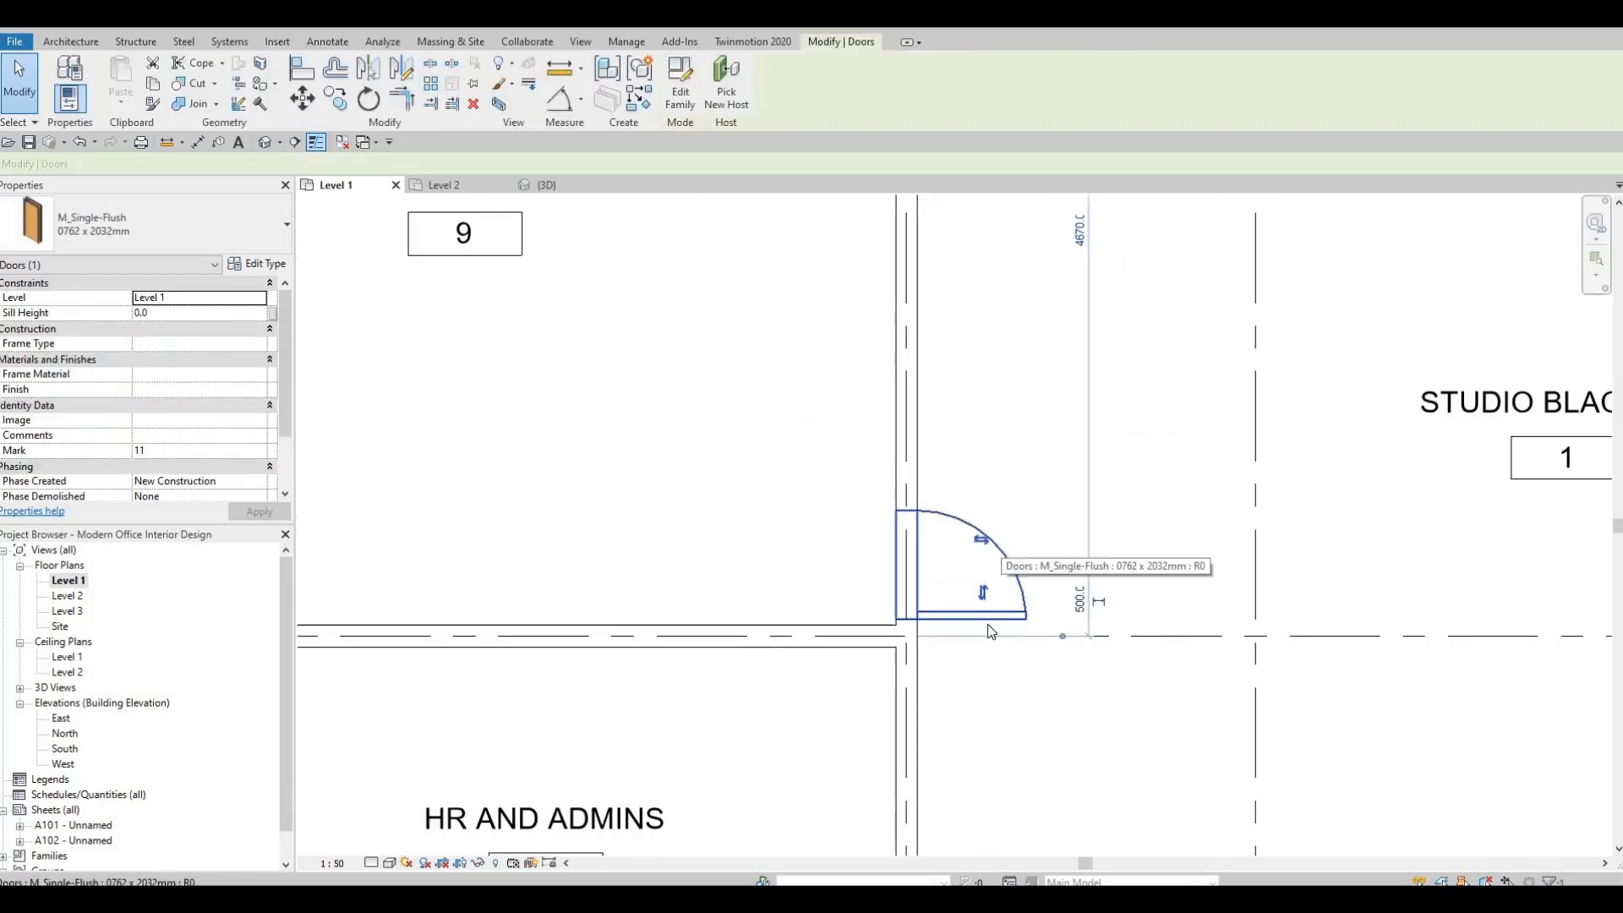
key("Delete")
Place a door like the Quarters door (M_Door-Passage-Single-Flush, 750 x 2000mm) between Kitchen and Studio Black Box, swinging into the studio.
scroll(1099, 681, "down", 2)
middle_click_drag(1187, 731, 970, 460)
middle_click_drag(966, 740, 854, 499)
scroll(858, 505, "down", 2)
middle_click_drag(911, 718, 874, 372)
key("Escape")
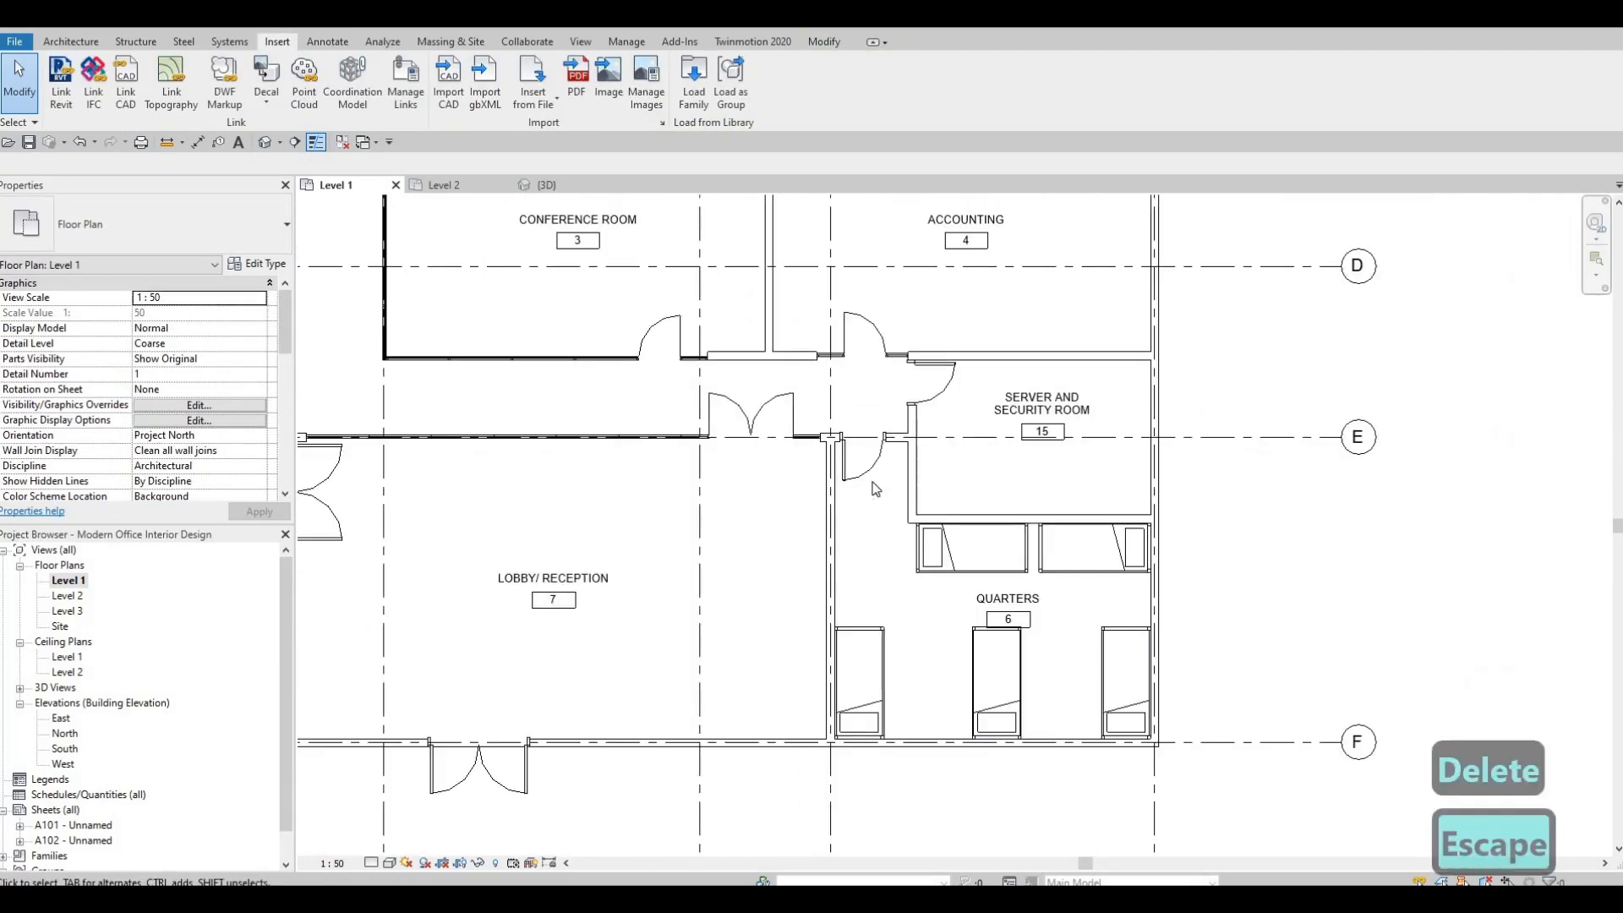
left_click(871, 480)
key("Escape")
left_click(873, 475)
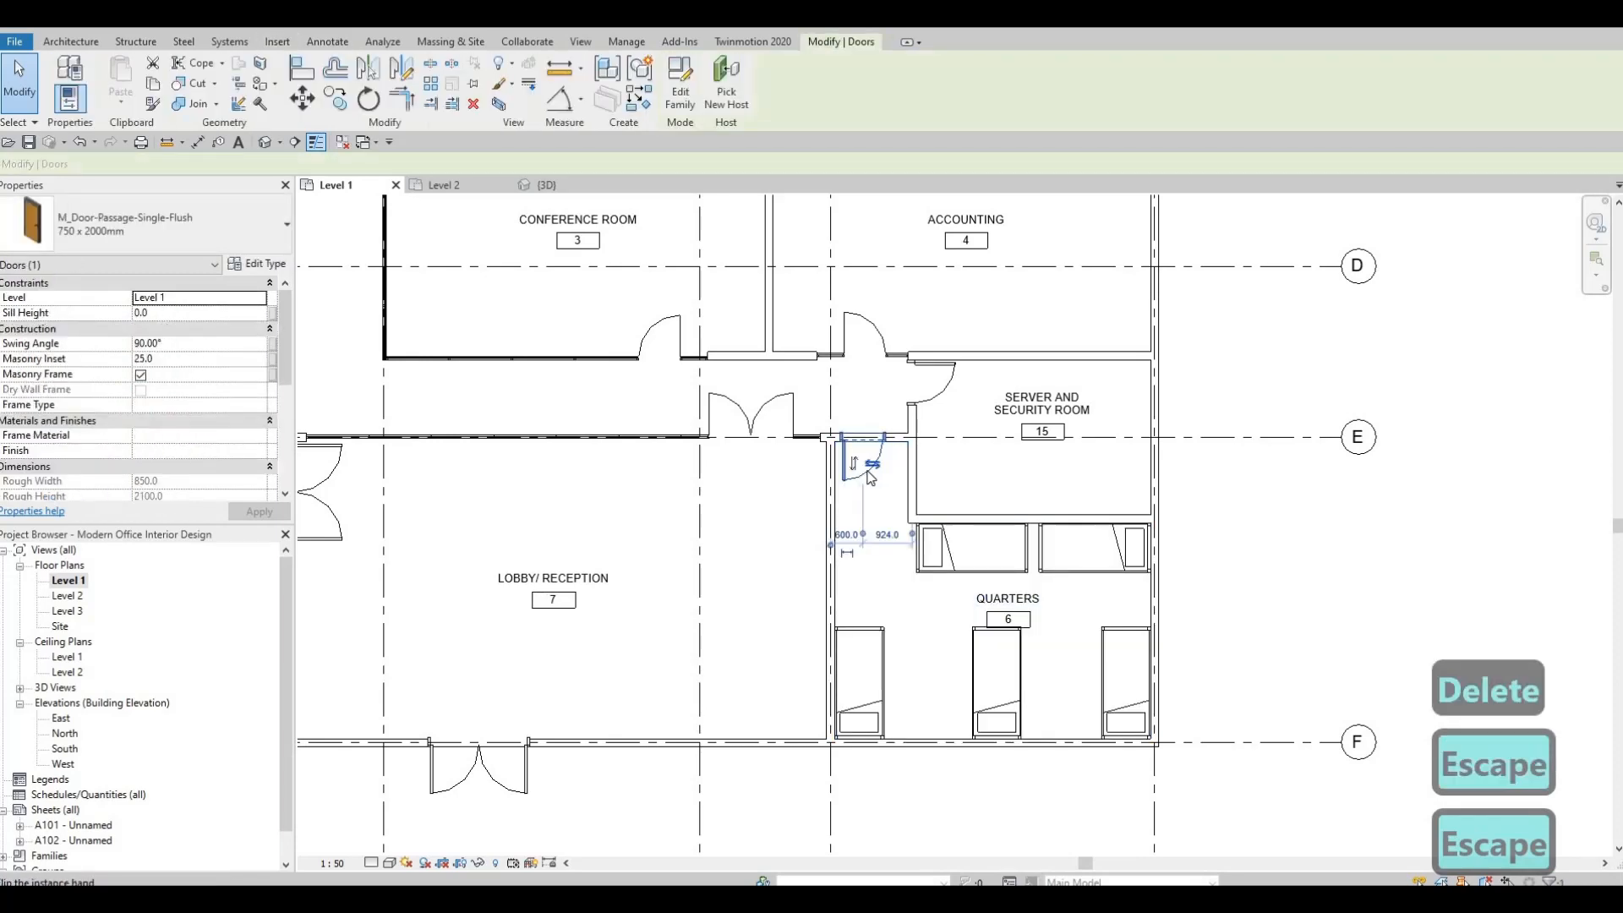
key("c")
key("s")
middle_click_drag(715, 207, 702, 573)
middle_click_drag(678, 288, 678, 579)
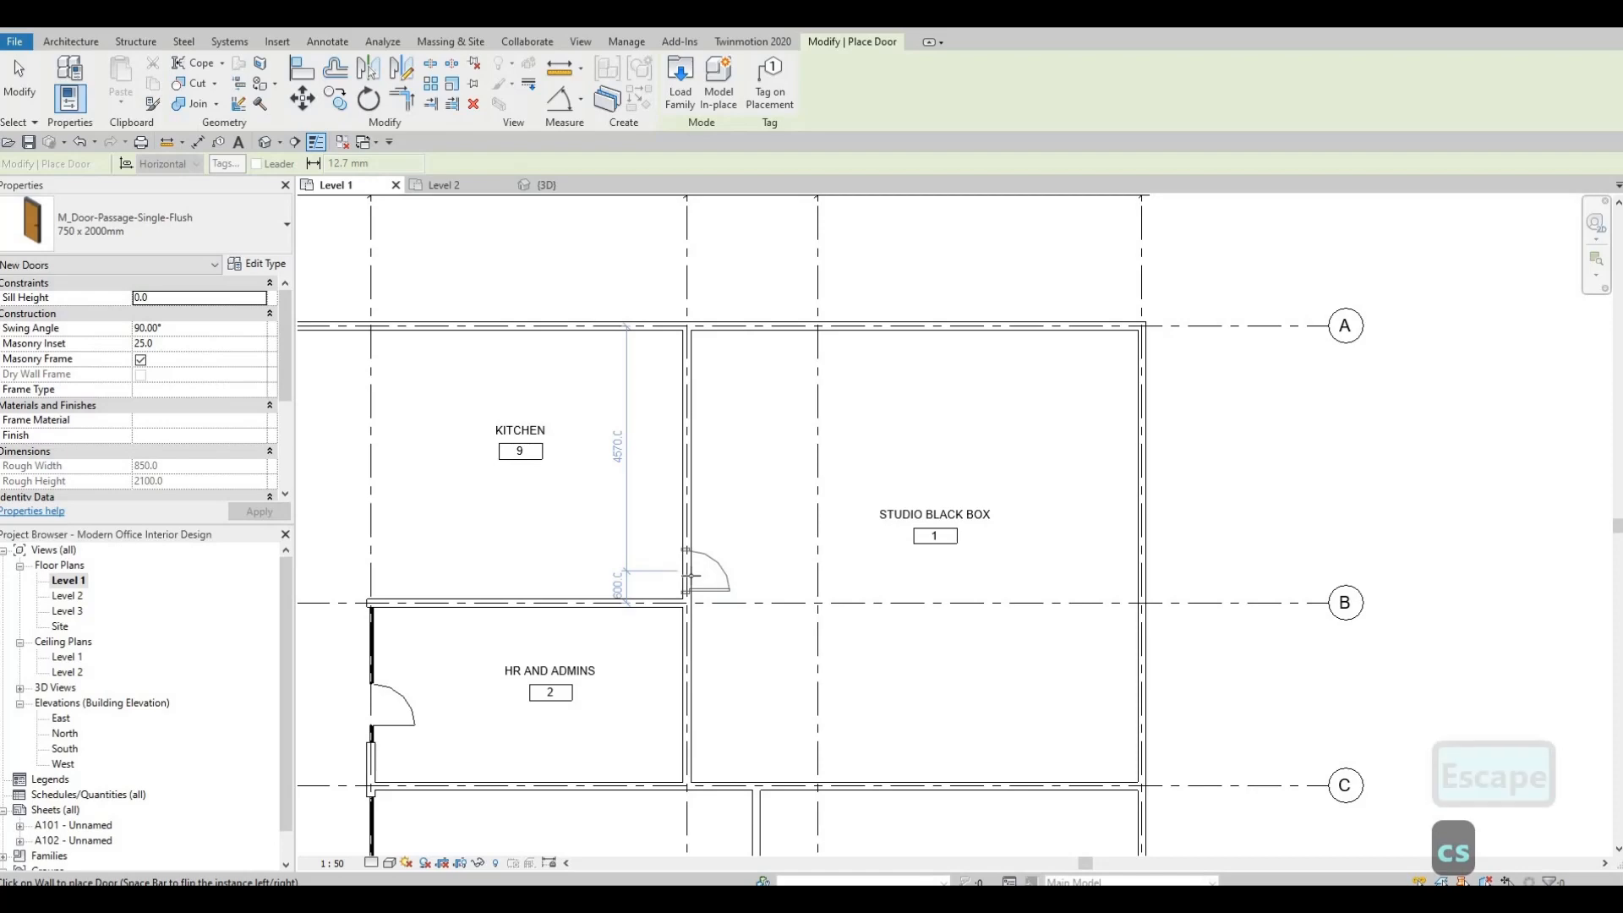
left_click(688, 577)
key("Escape")
Delete the M_Single-Flush doors of WR 1, PR 1, PR 2 and PR 3.
scroll(1152, 552, "up", 1)
middle_click_drag(460, 575, 1175, 556)
scroll(1174, 556, "down", 3)
scroll(935, 425, "up", 2)
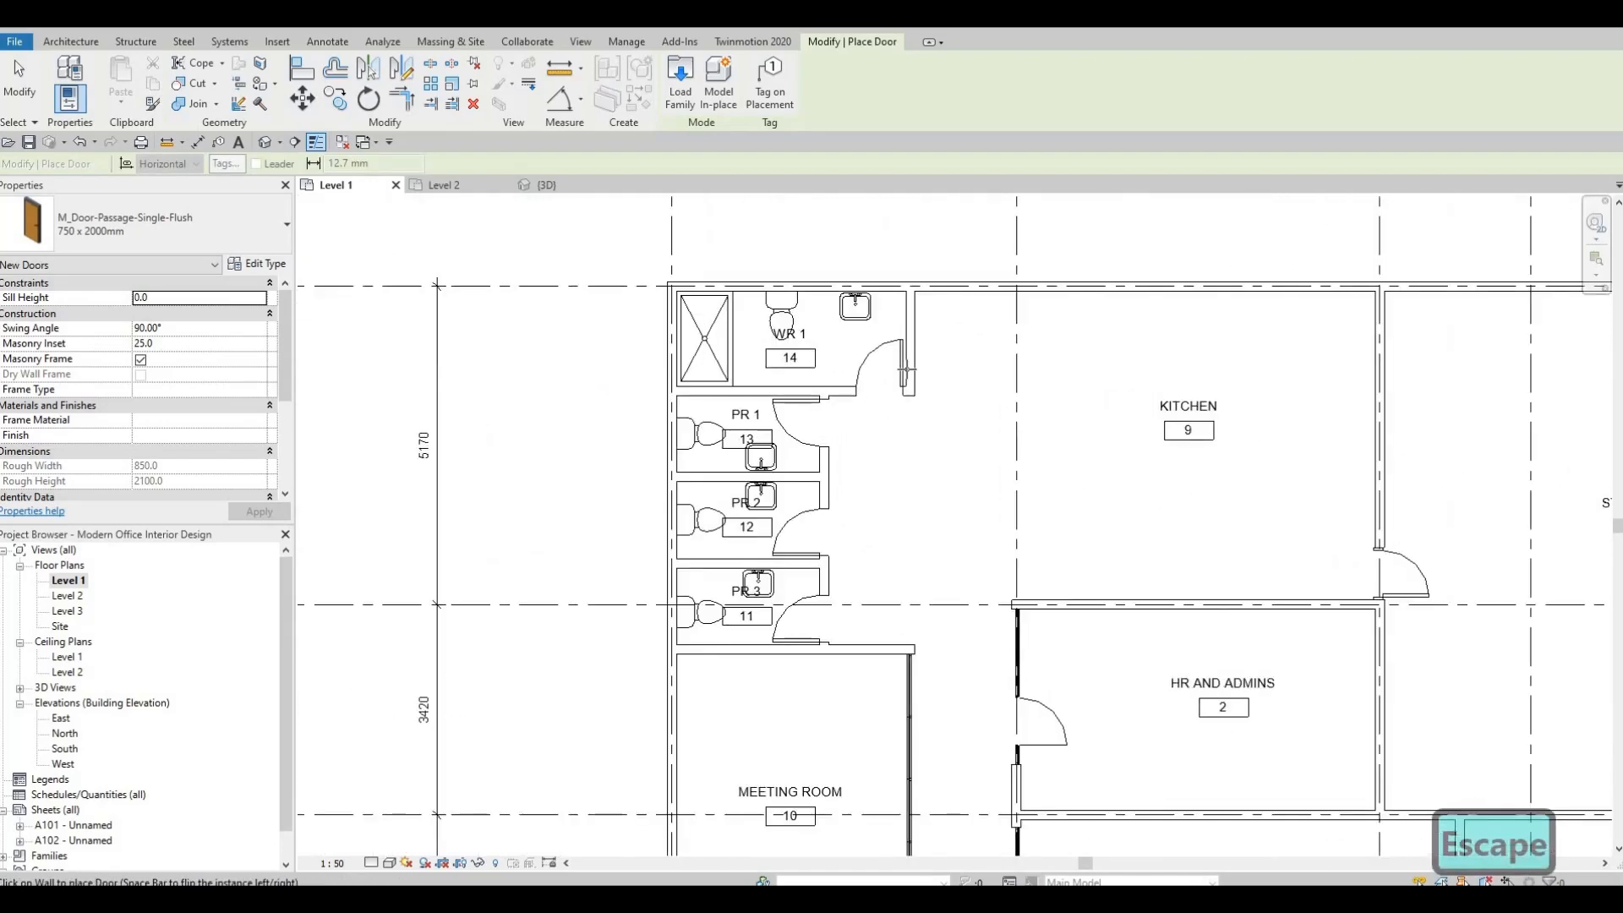
key("Escape")
key("Escape")
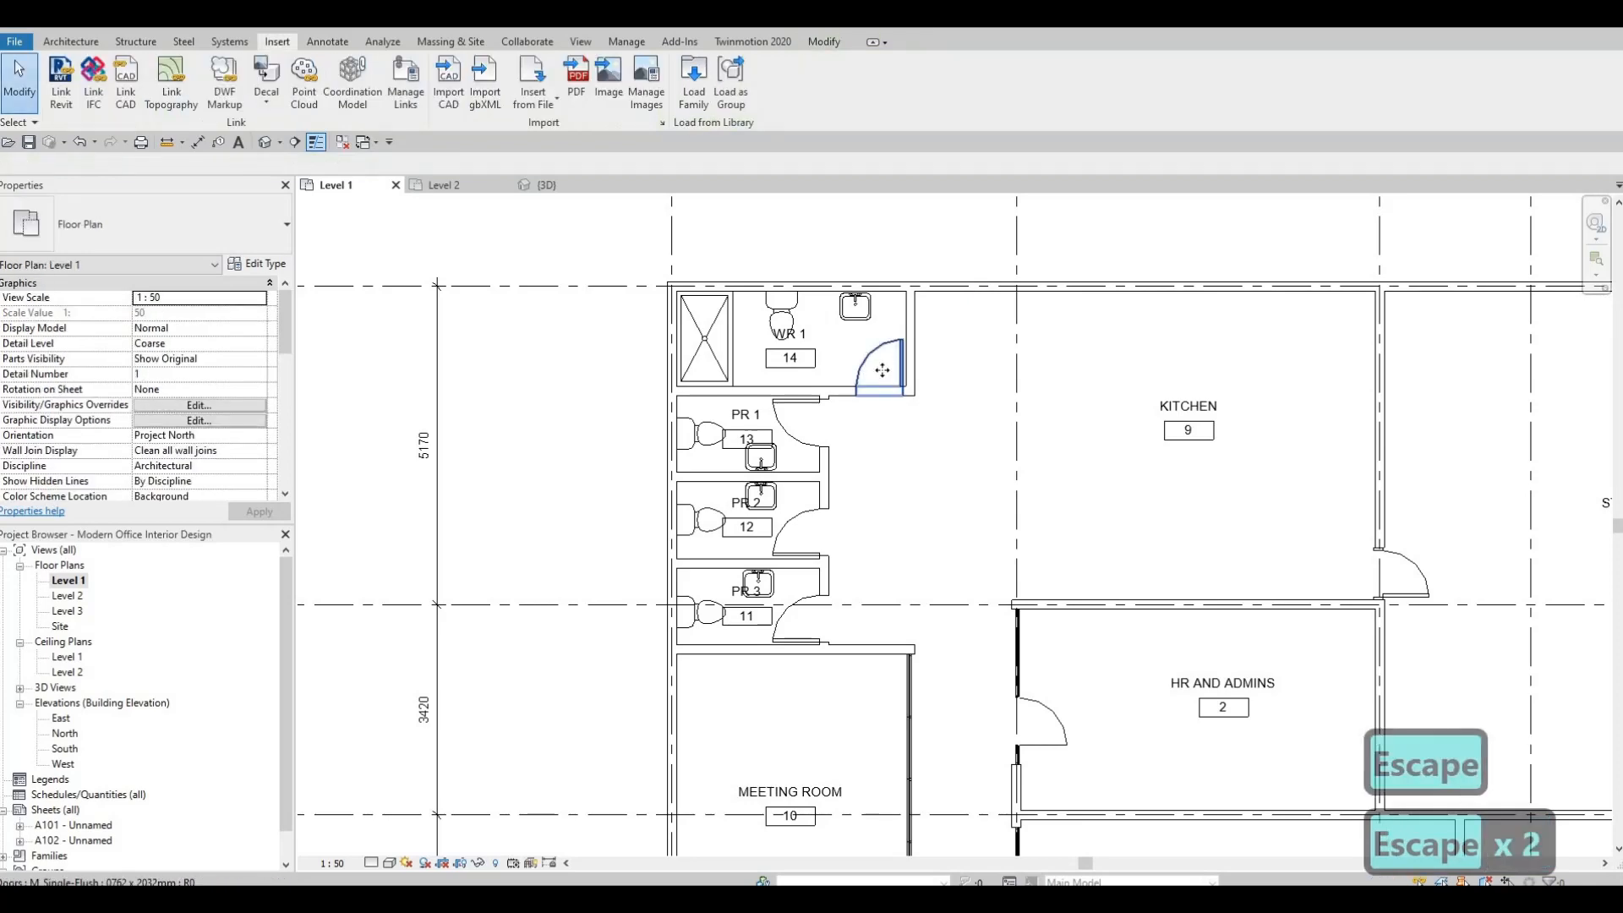
left_click(878, 370)
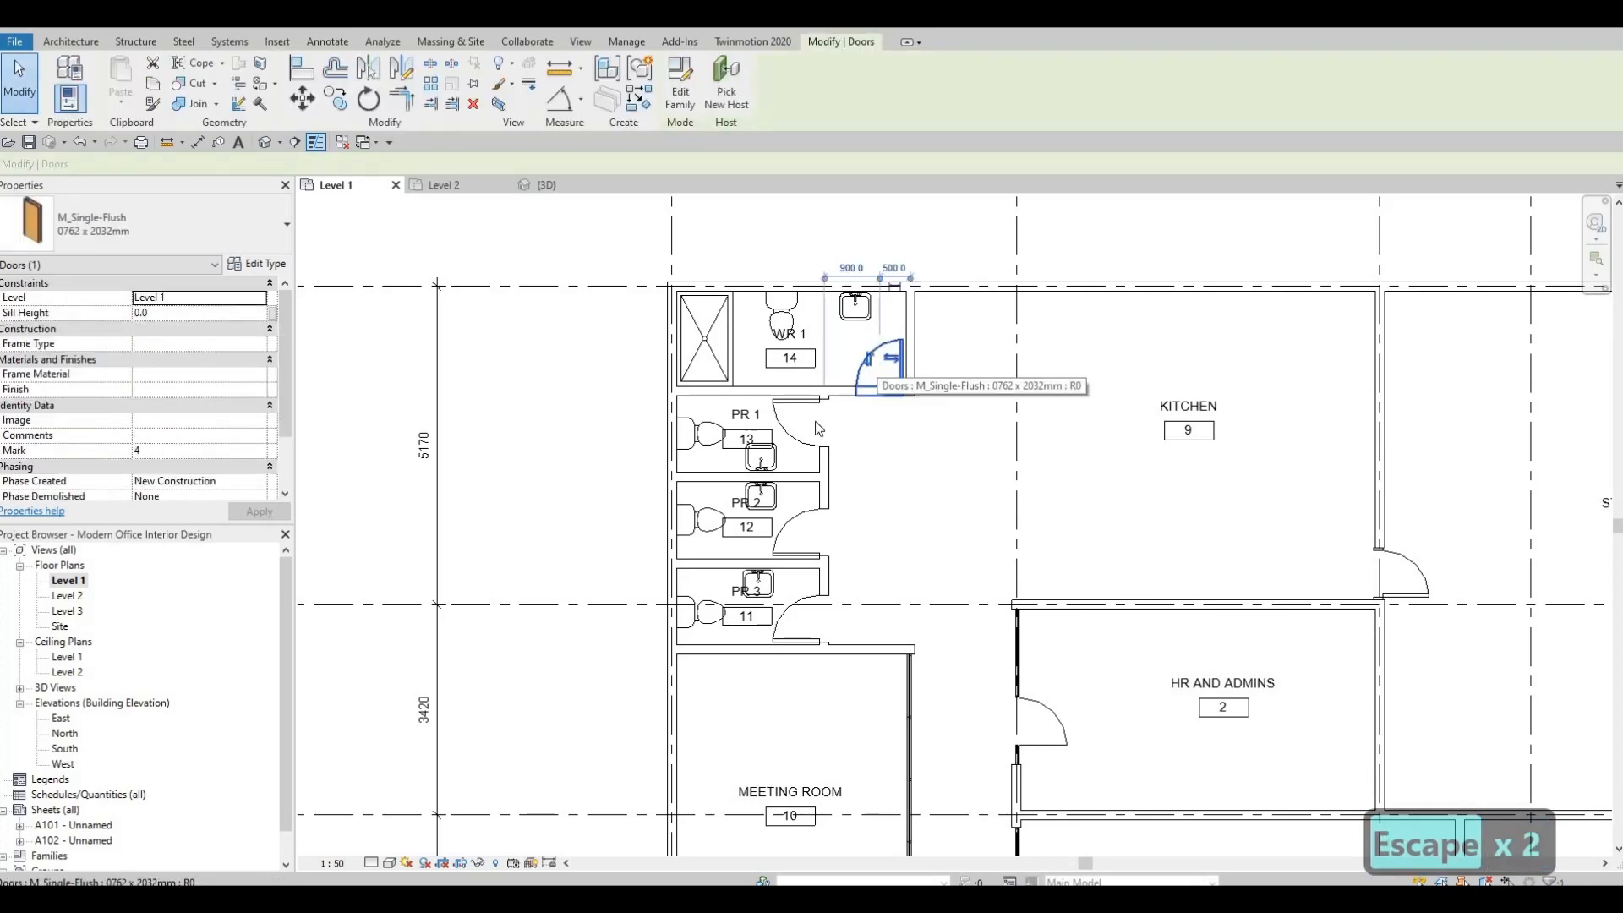
key("Delete")
left_click(811, 525)
key("Delete")
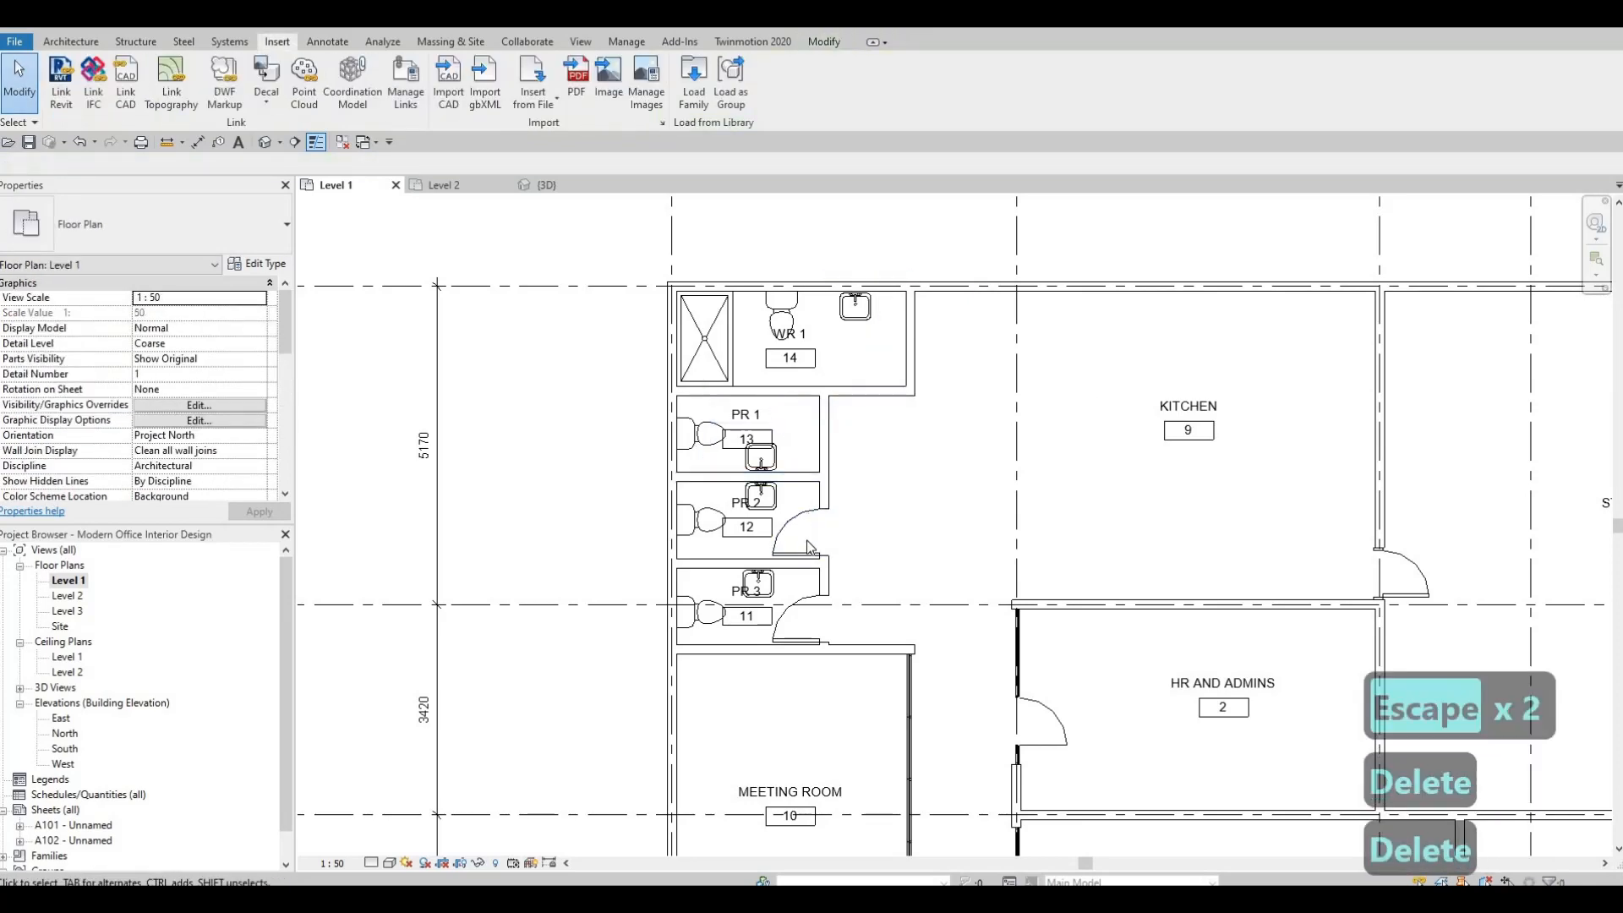
left_click(807, 540)
key("Delete")
left_click(802, 615)
key("Delete")
Place inward-swinging M_Door-Passage-Single-Flush 750 x 2000mm doors at WR 1 and PR 1, matching the Studio Black Box door.
middle_click_drag(878, 579, 627, 513)
key("Escape")
key("Escape")
key("Escape")
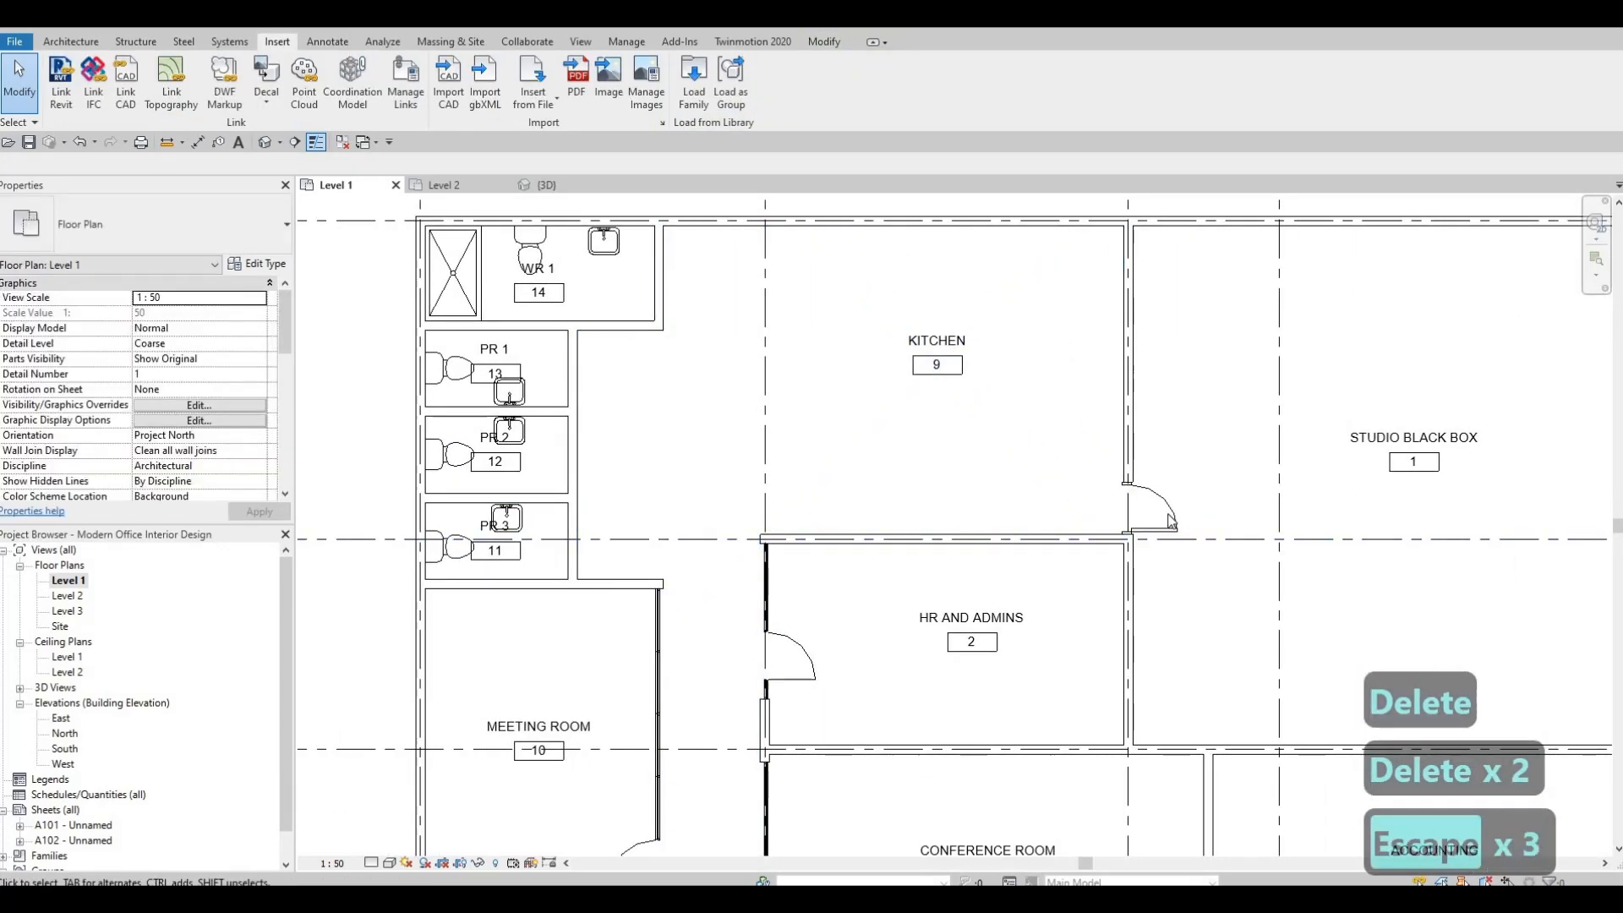
left_click(1170, 522)
key("c")
key("s")
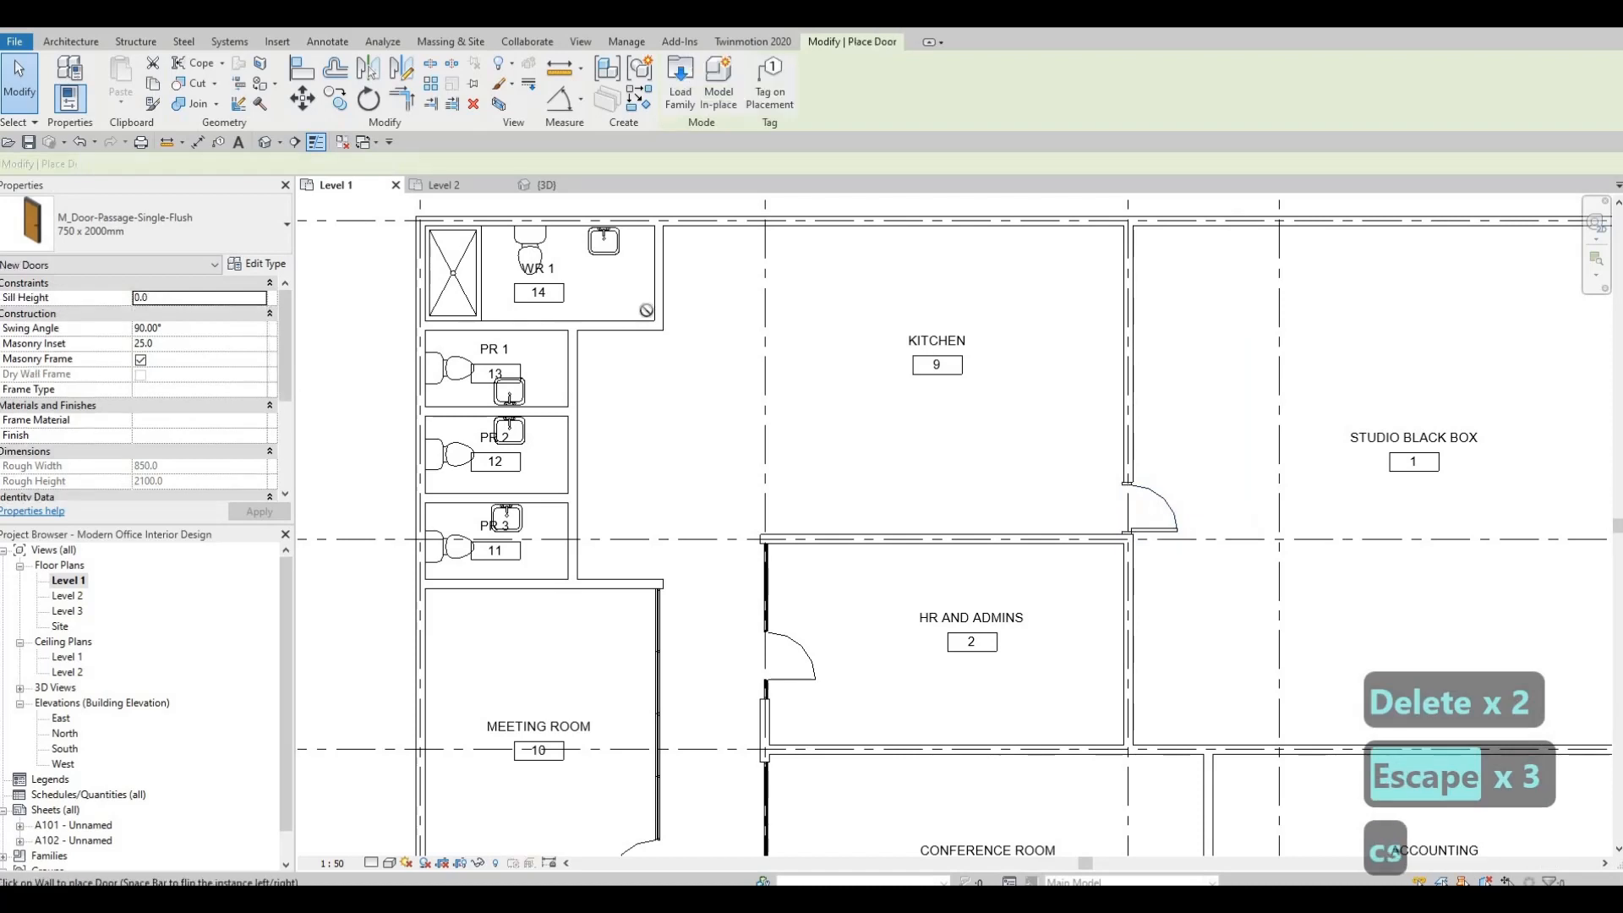
scroll(600, 313, "up", 3)
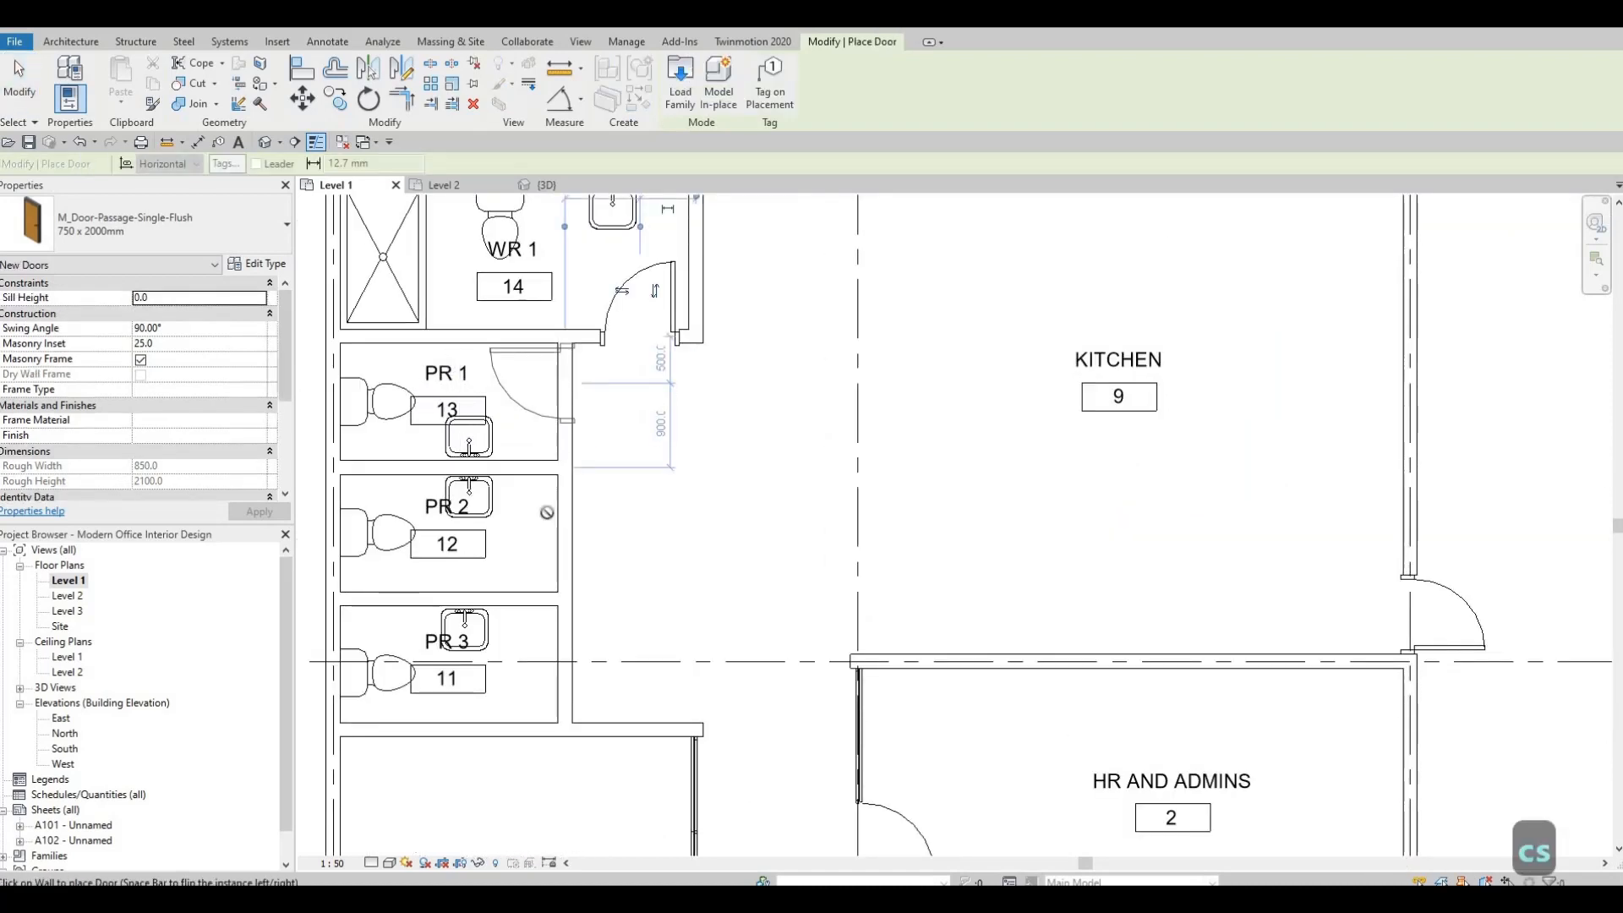
left_click(565, 384)
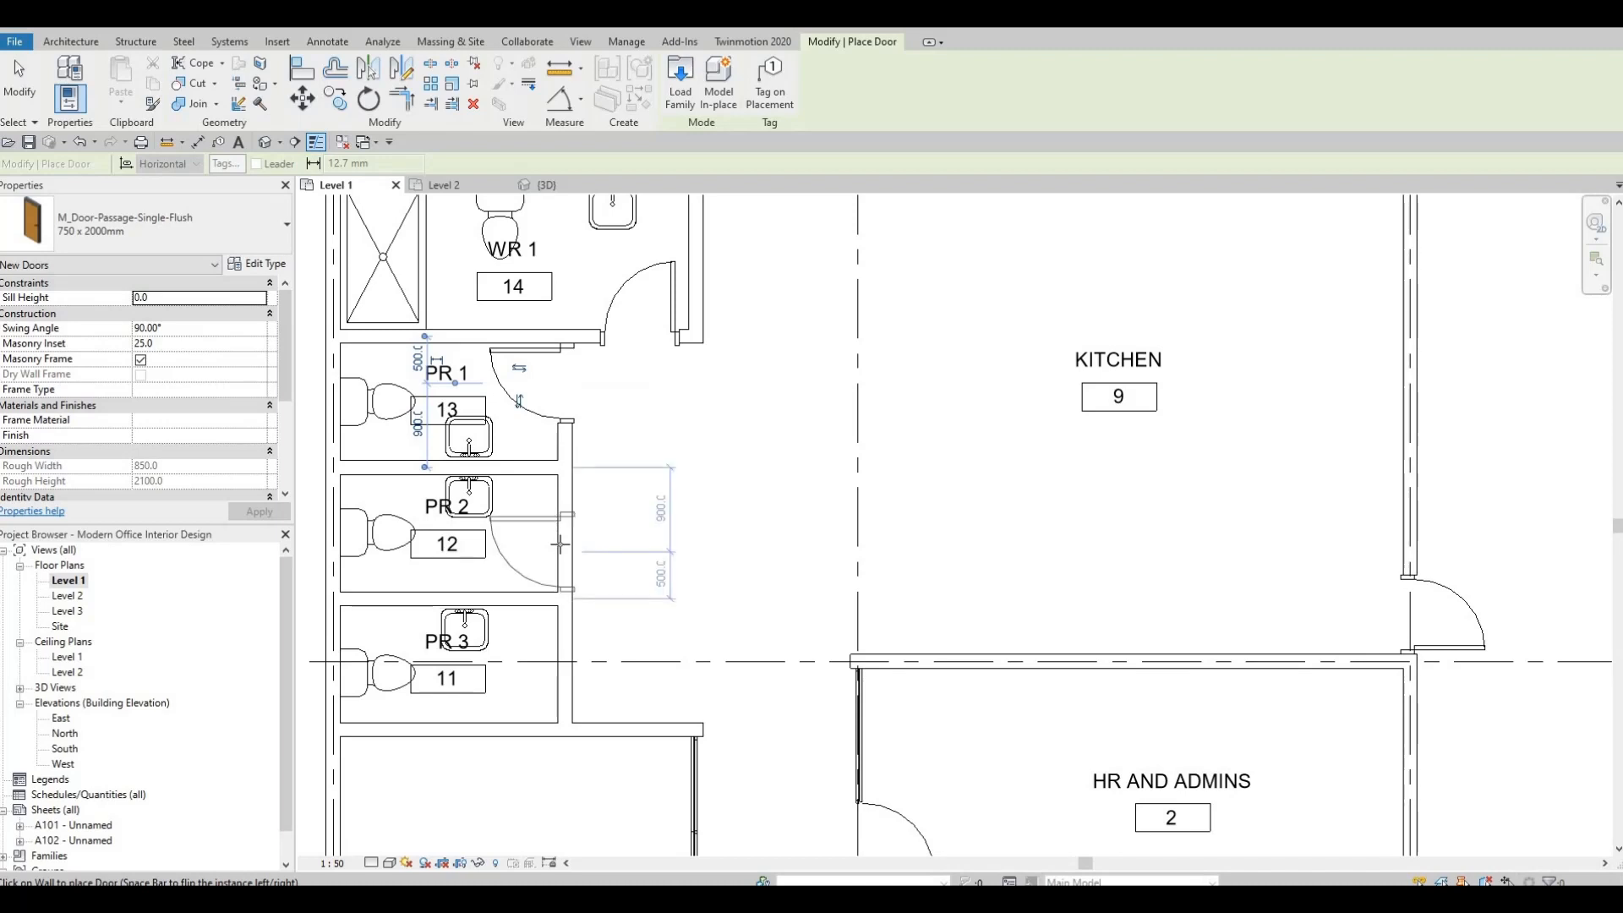
Place inward-swinging M_Door-Passage-Single-Flush 750 x 2000mm doors at PR 2 and PR 3, flipped to hinge on the lower side.
left_click(561, 549)
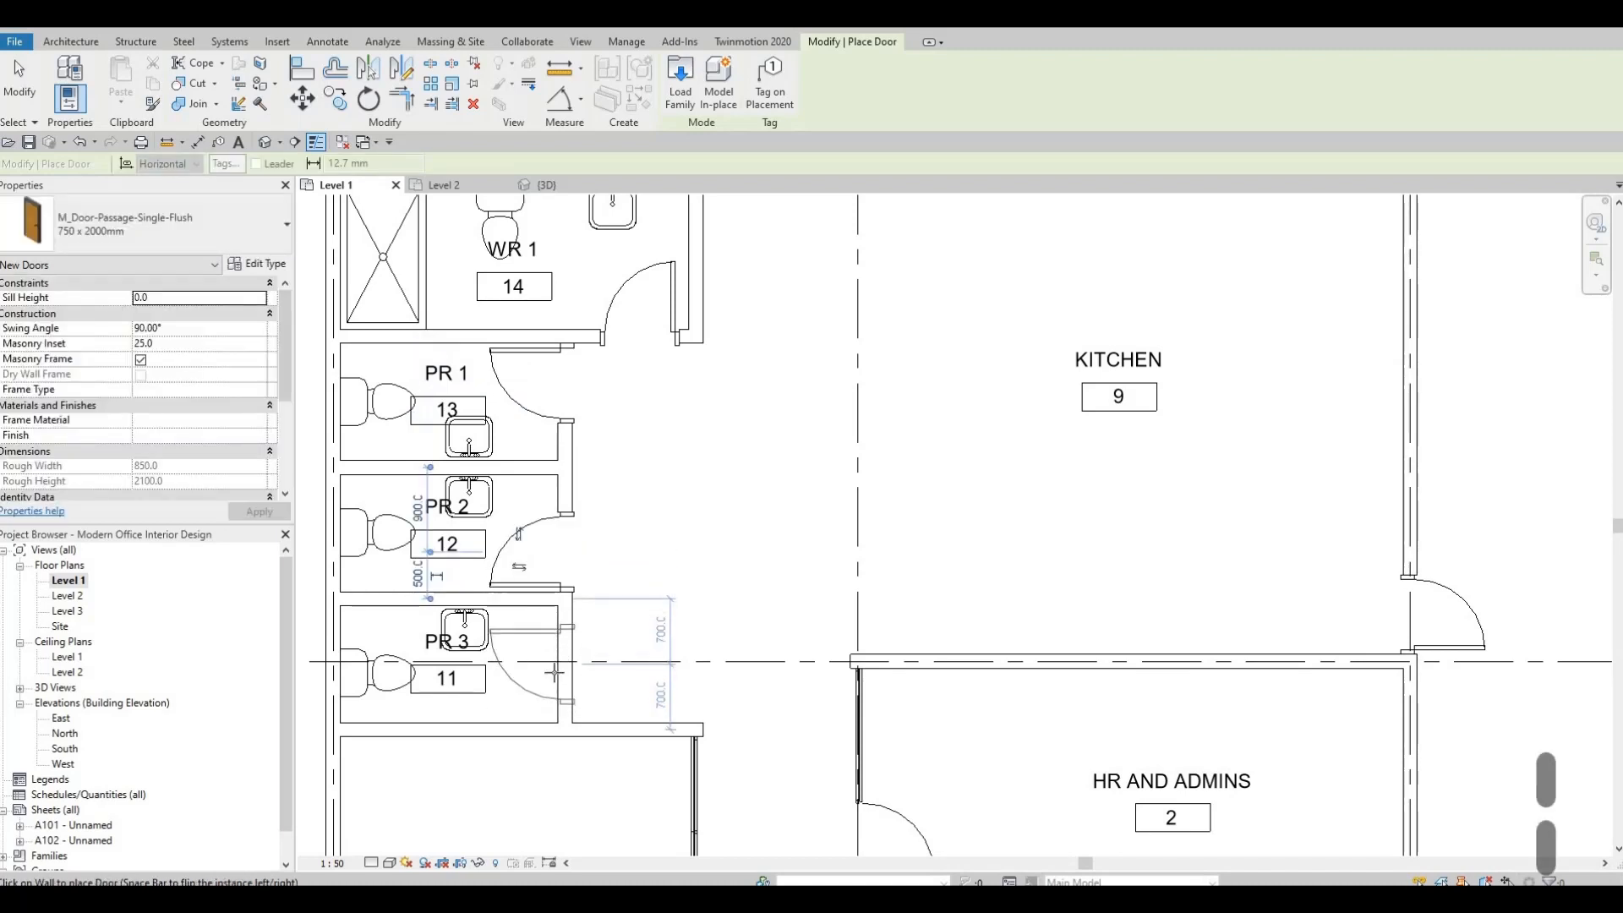
key("space")
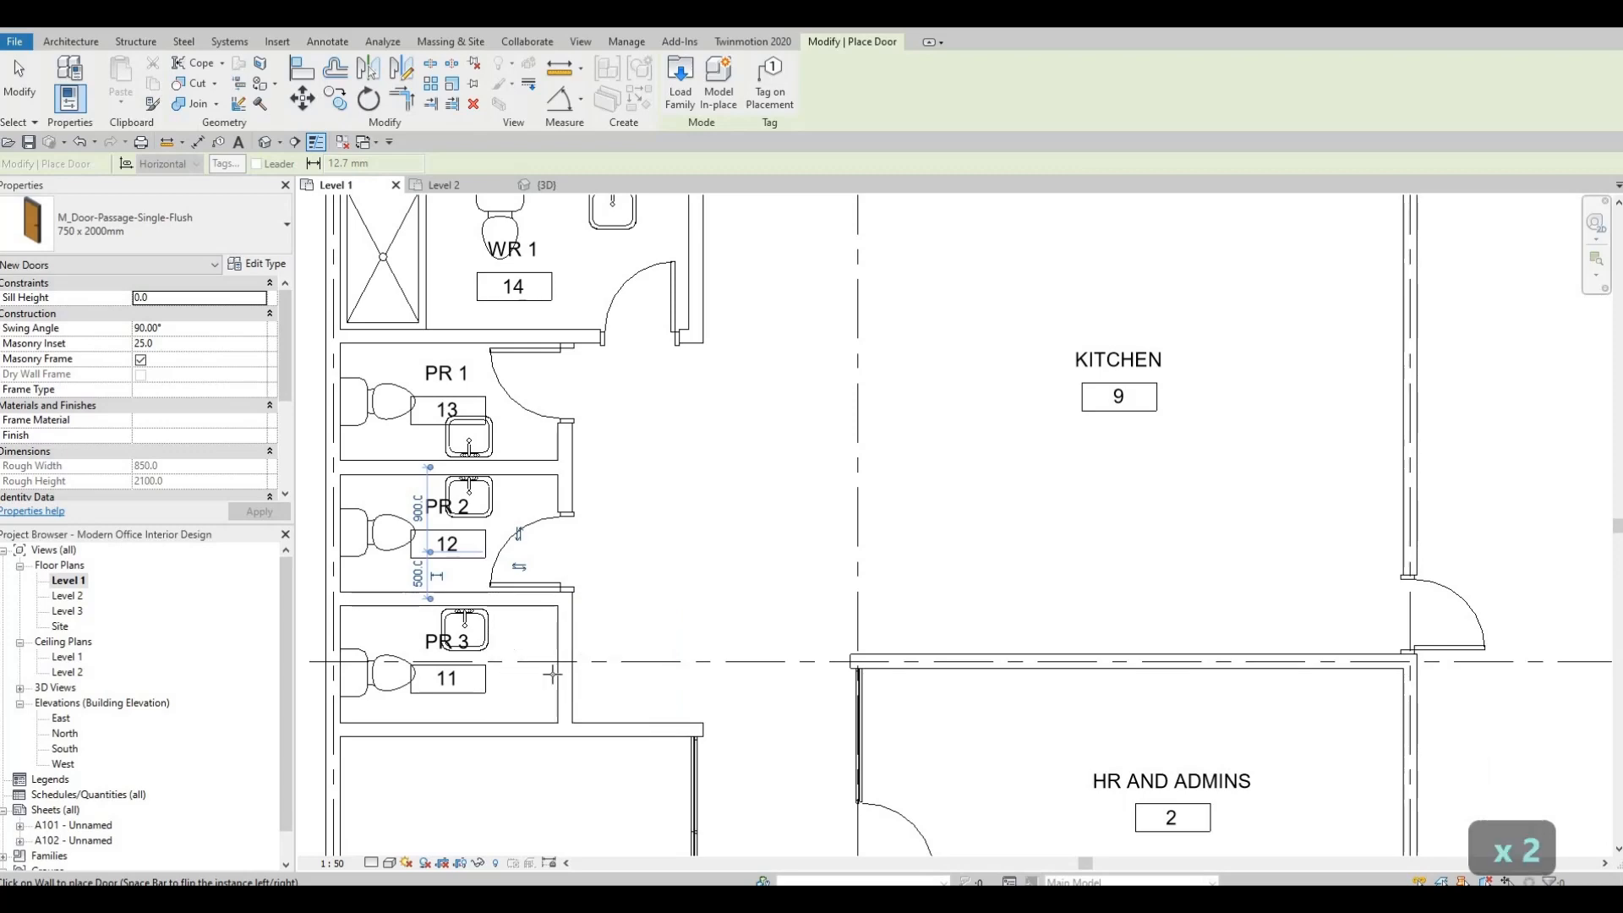
key("Escape")
key("Escape")
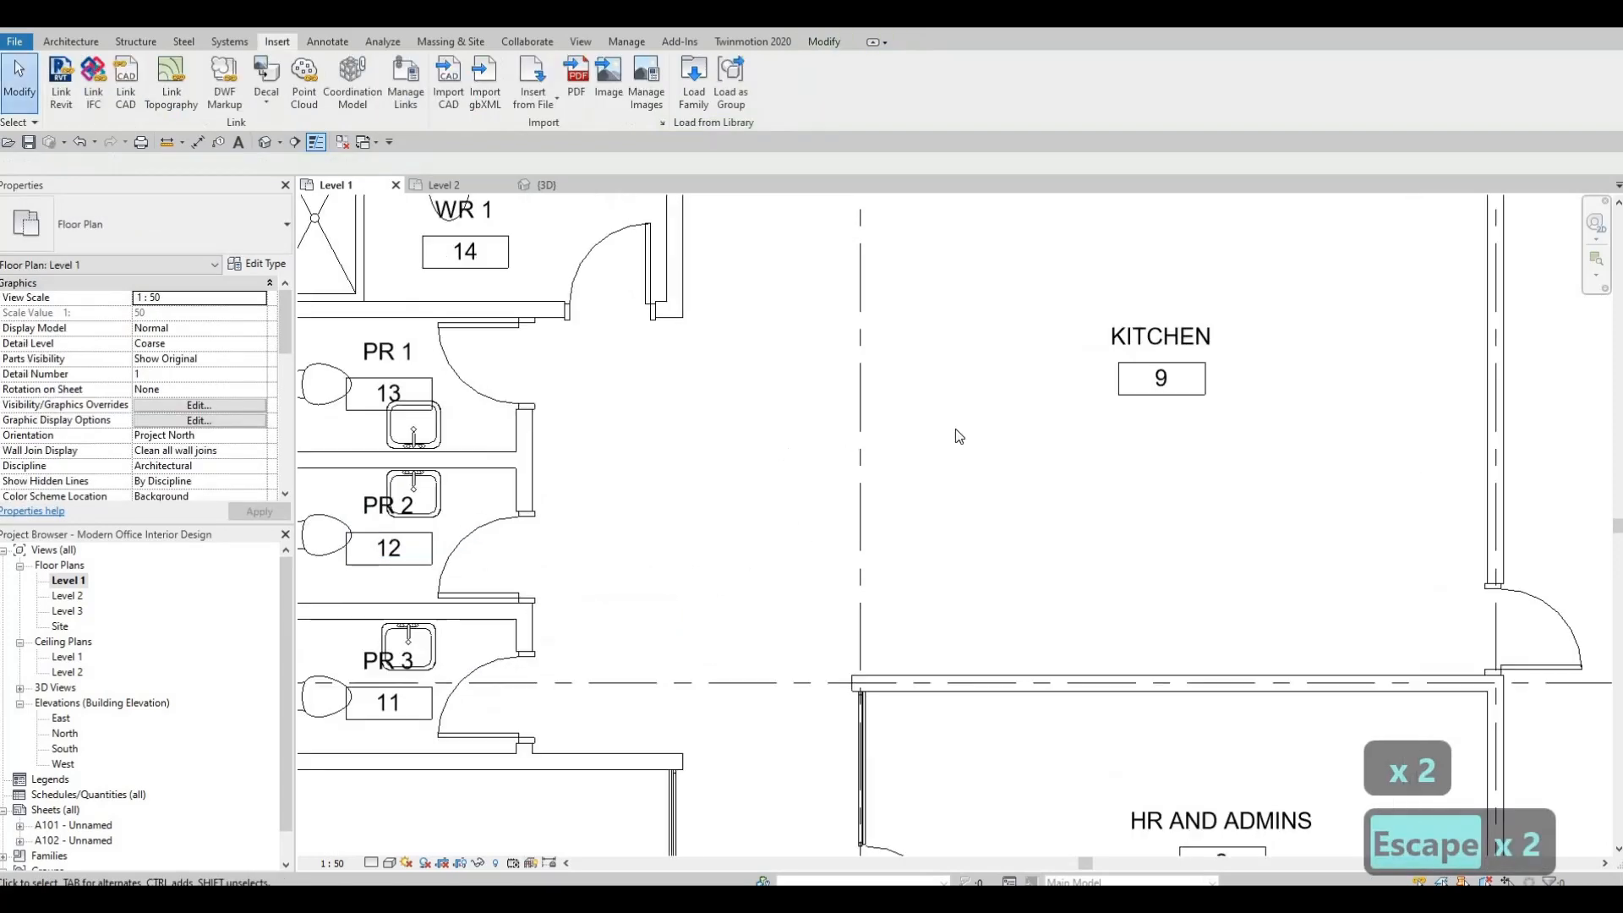
Review the Level 1 doors and room layout from the restrooms and Meeting Room across to Accounting and Quarters.
scroll(939, 465, "down", 3)
scroll(937, 463, "down", 2)
key("Escape")
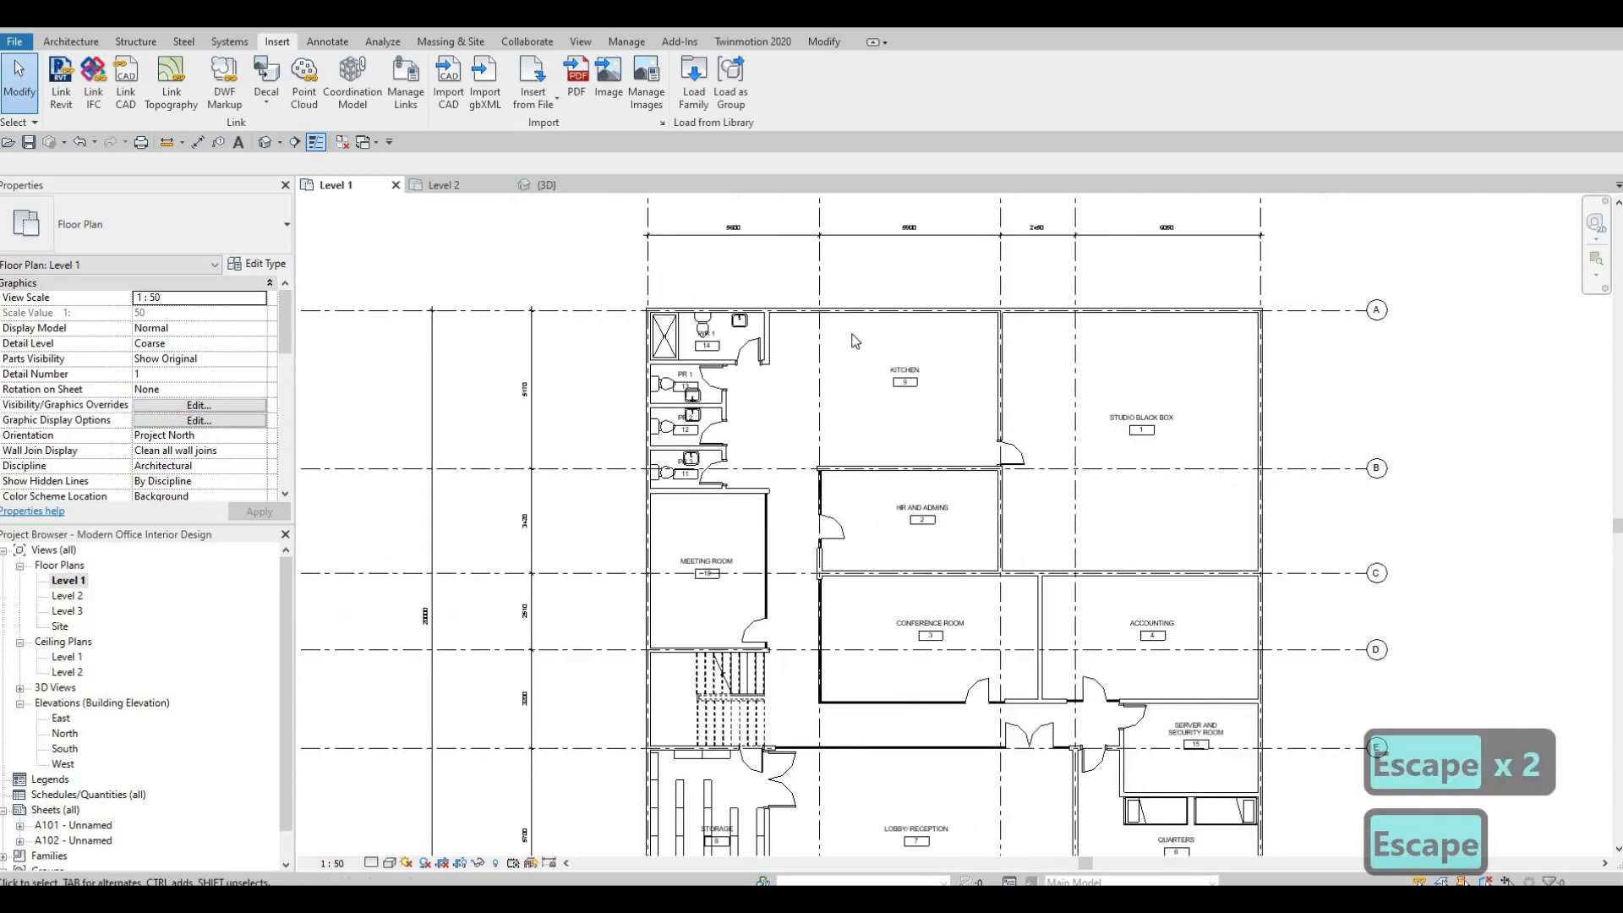
middle_click_drag(933, 556, 950, 442)
scroll(951, 473, "down", 3)
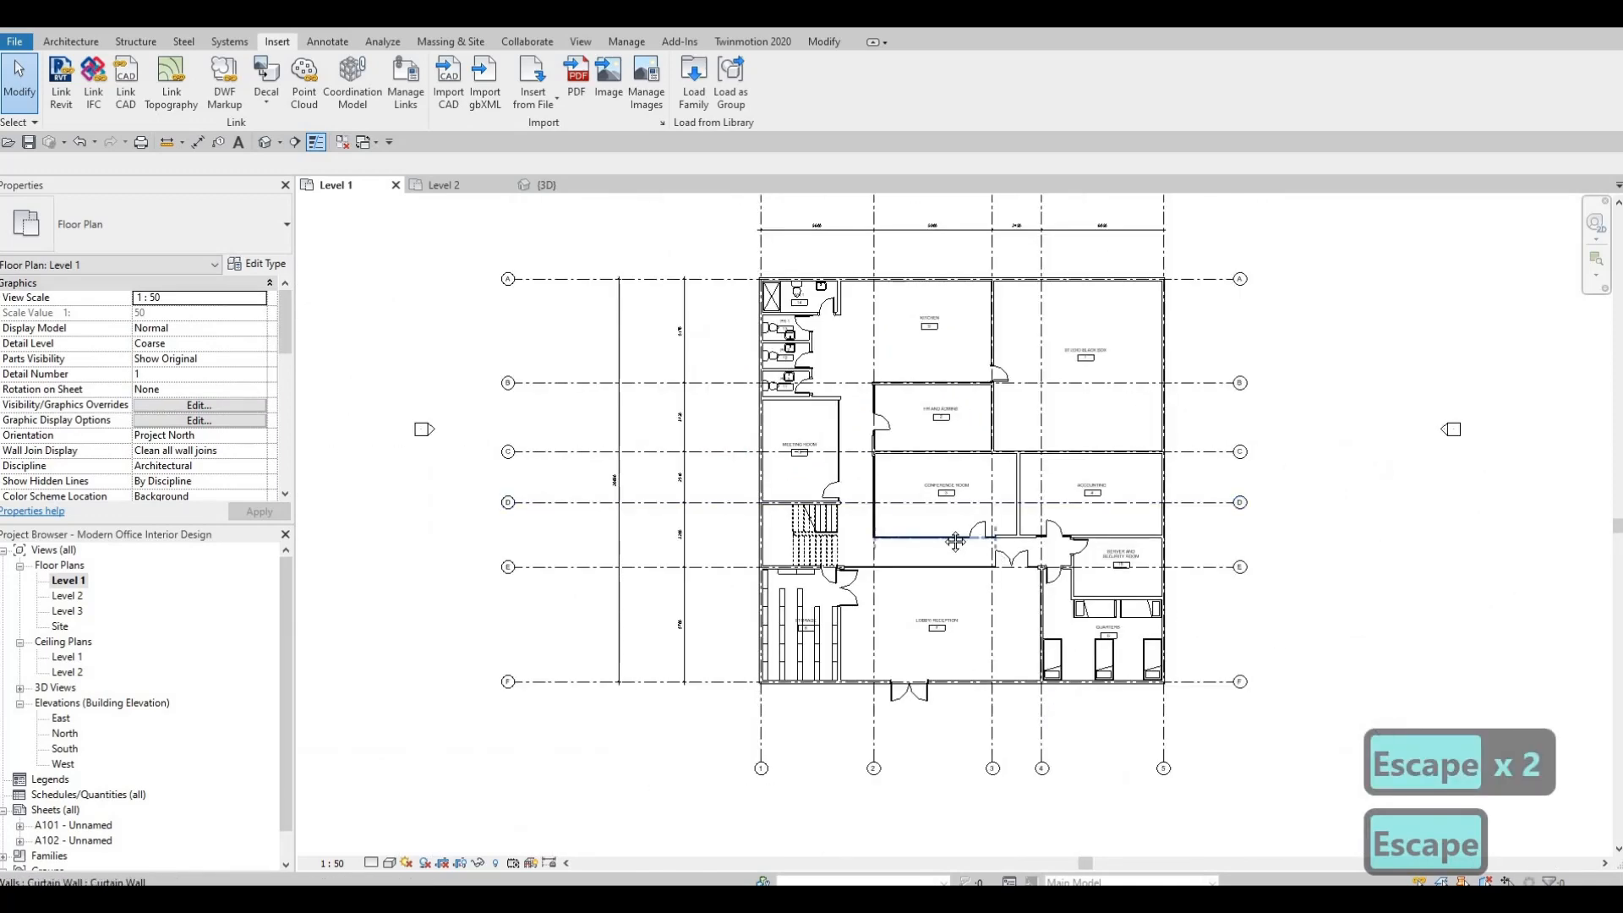
scroll(928, 546, "up", 2)
middle_click_drag(927, 546, 879, 546)
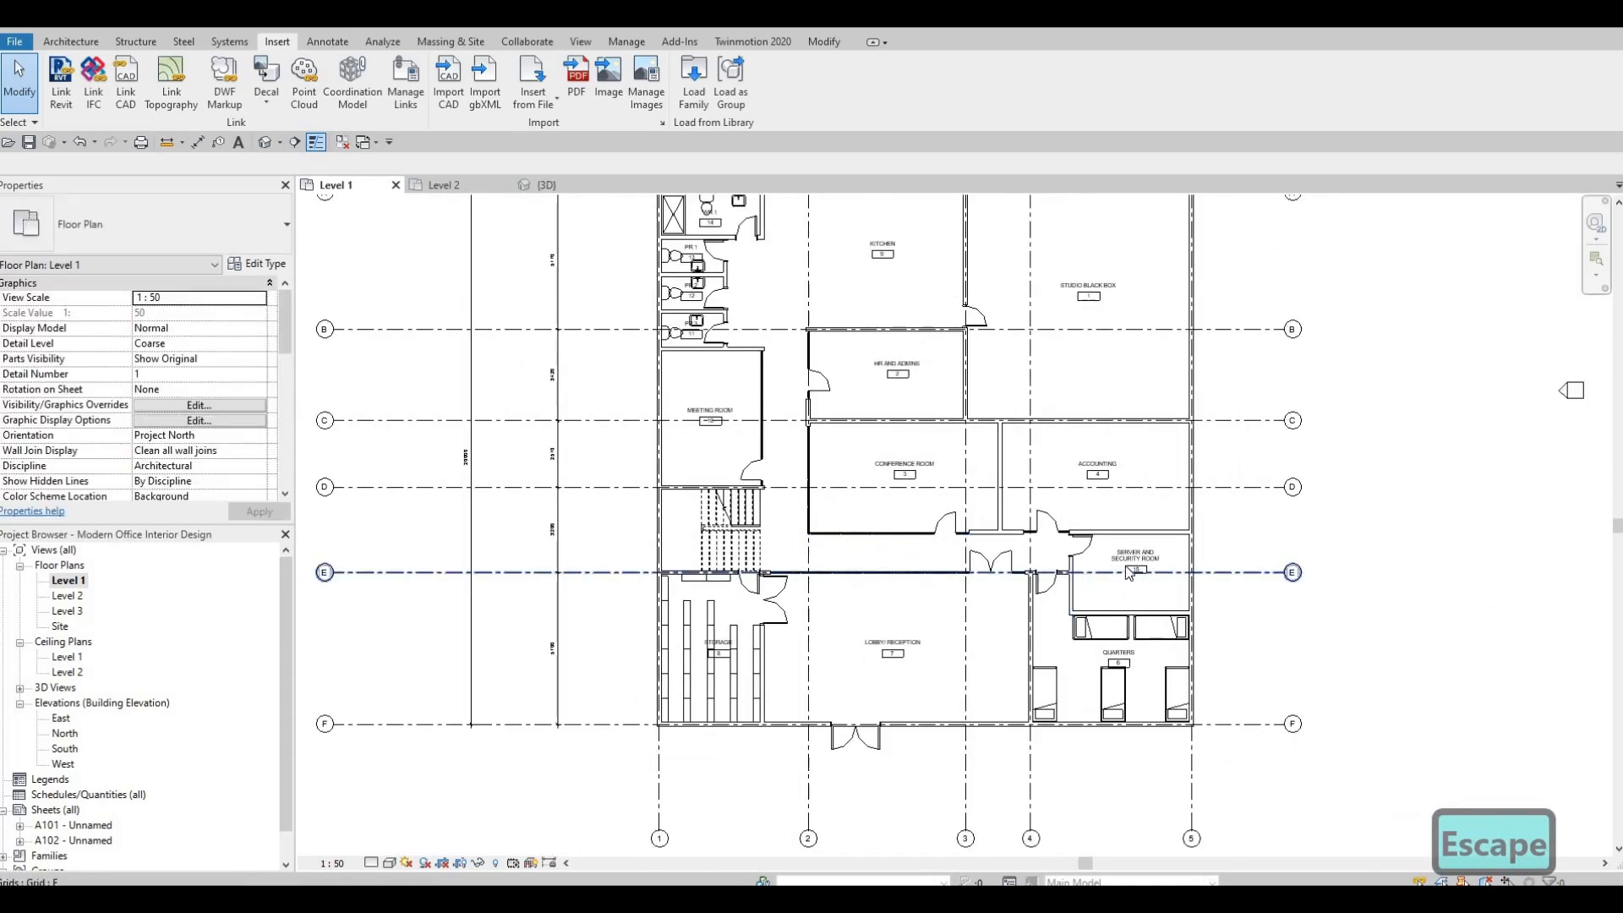
scroll(1162, 567, "up", 3)
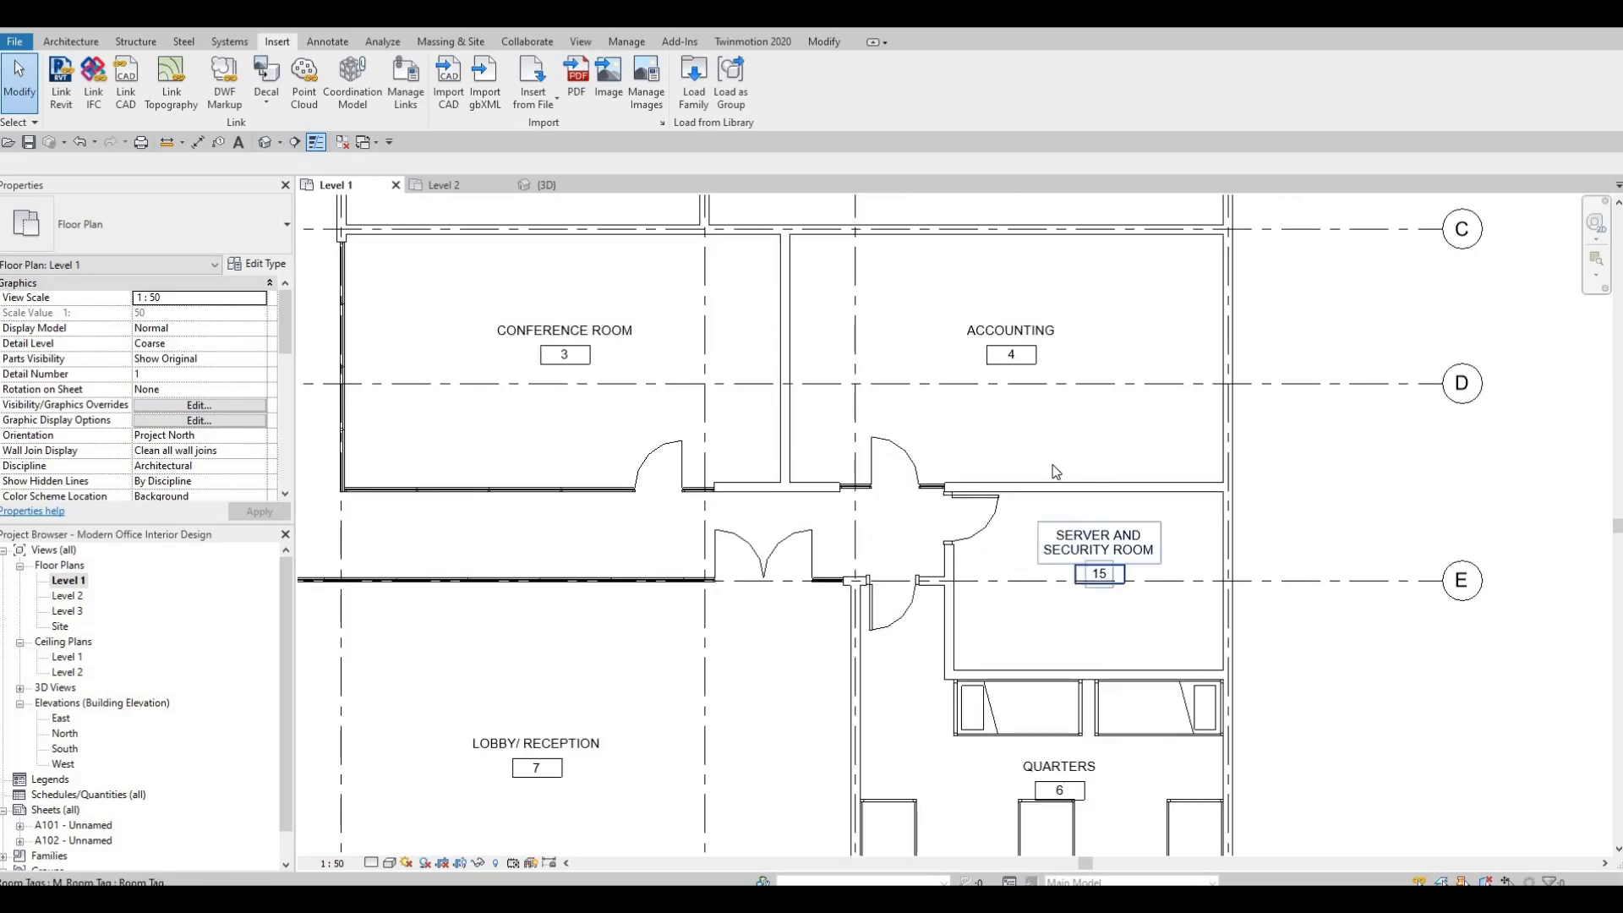
middle_click_drag(1054, 468, 1202, 663)
scroll(1202, 662, "down", 1)
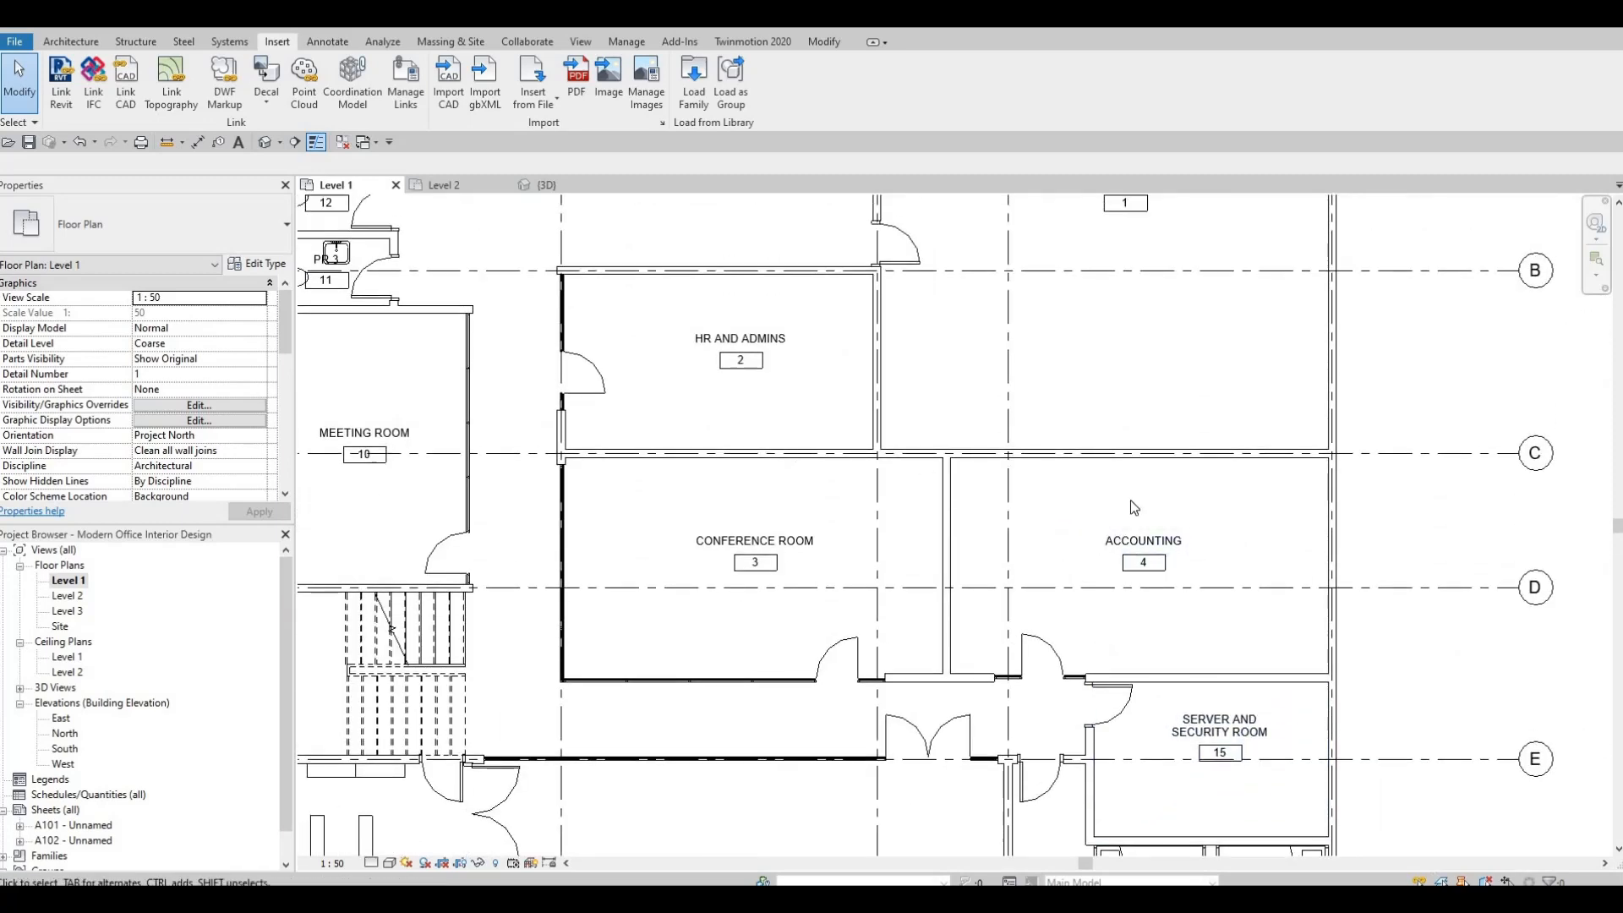
scroll(854, 507, "down", 3)
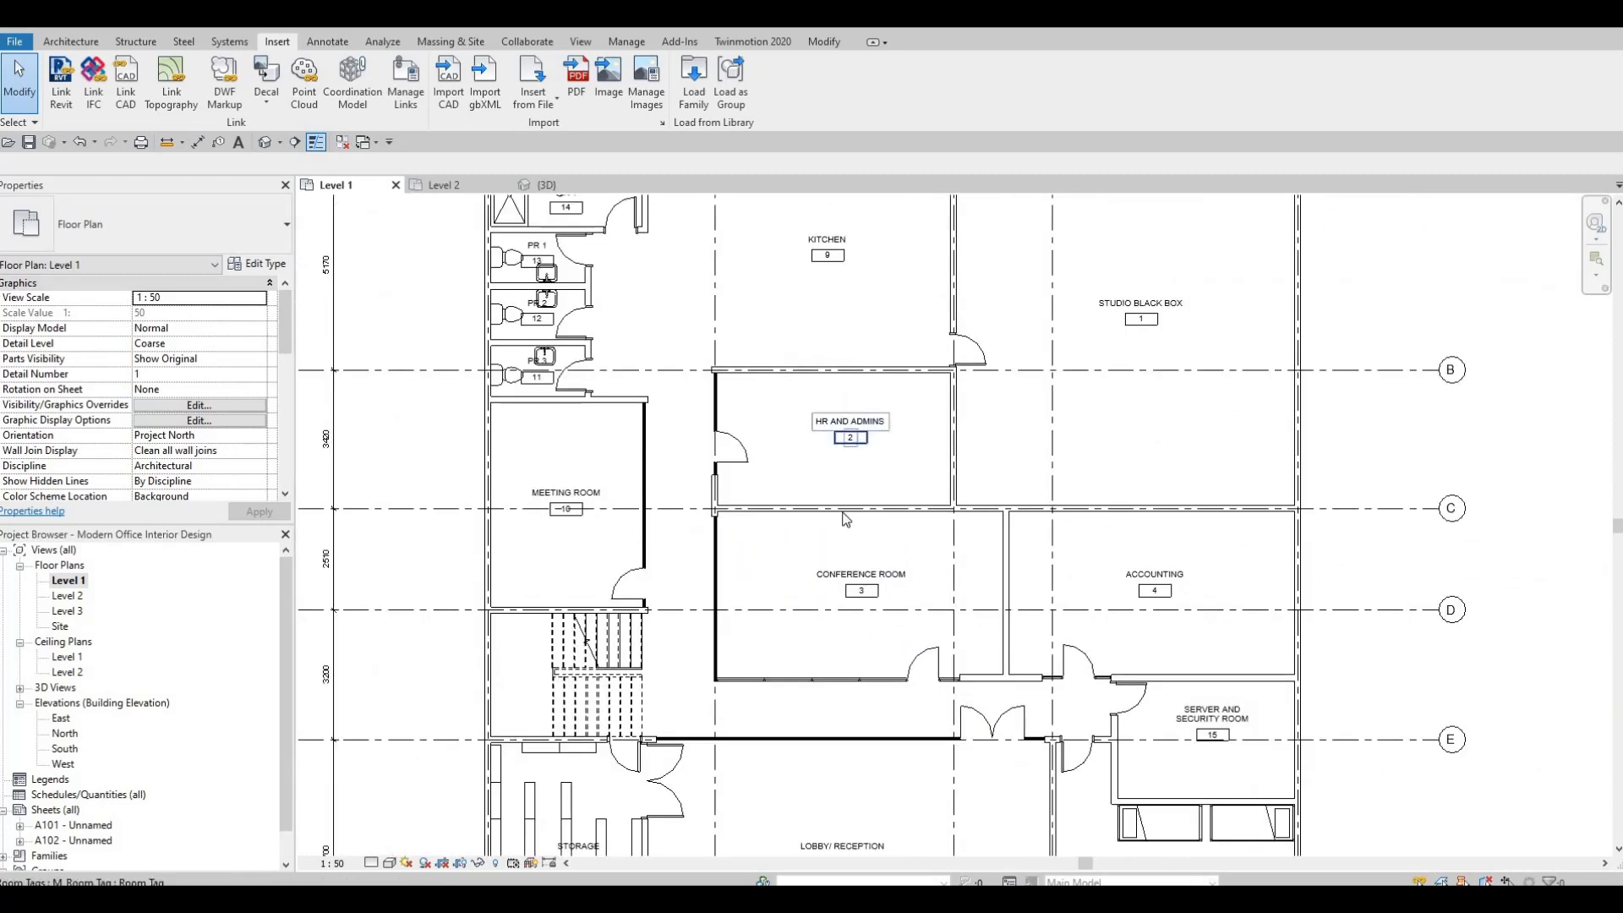
middle_click_drag(863, 520, 851, 508)
middle_click_drag(745, 725, 791, 610)
scroll(772, 509, "up", 3)
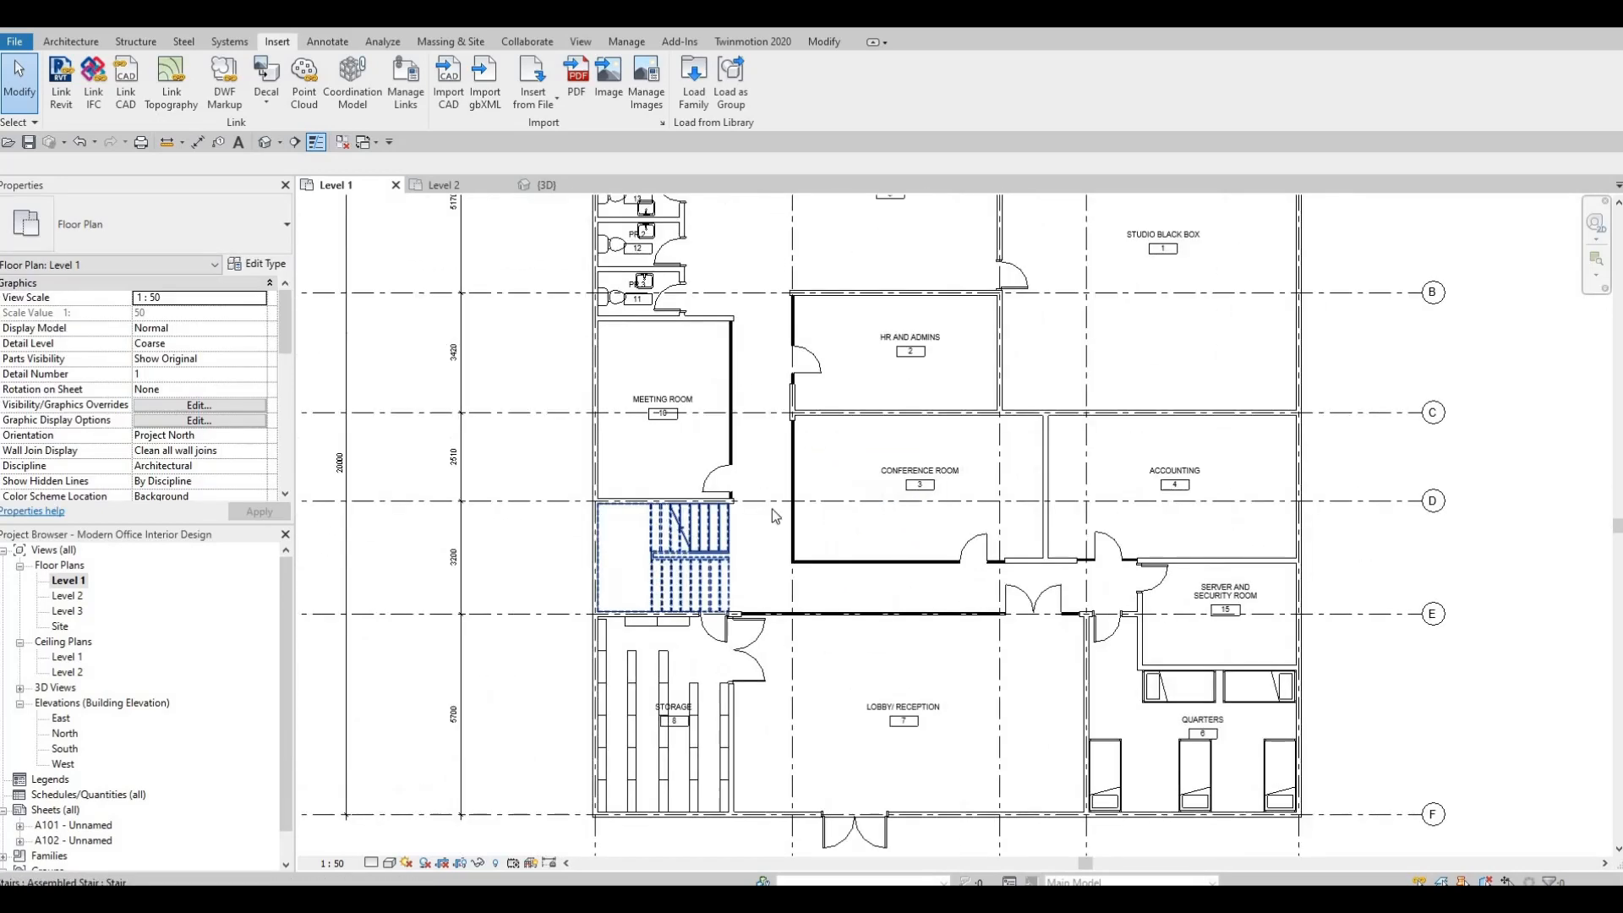
middle_click_drag(767, 668, 798, 454)
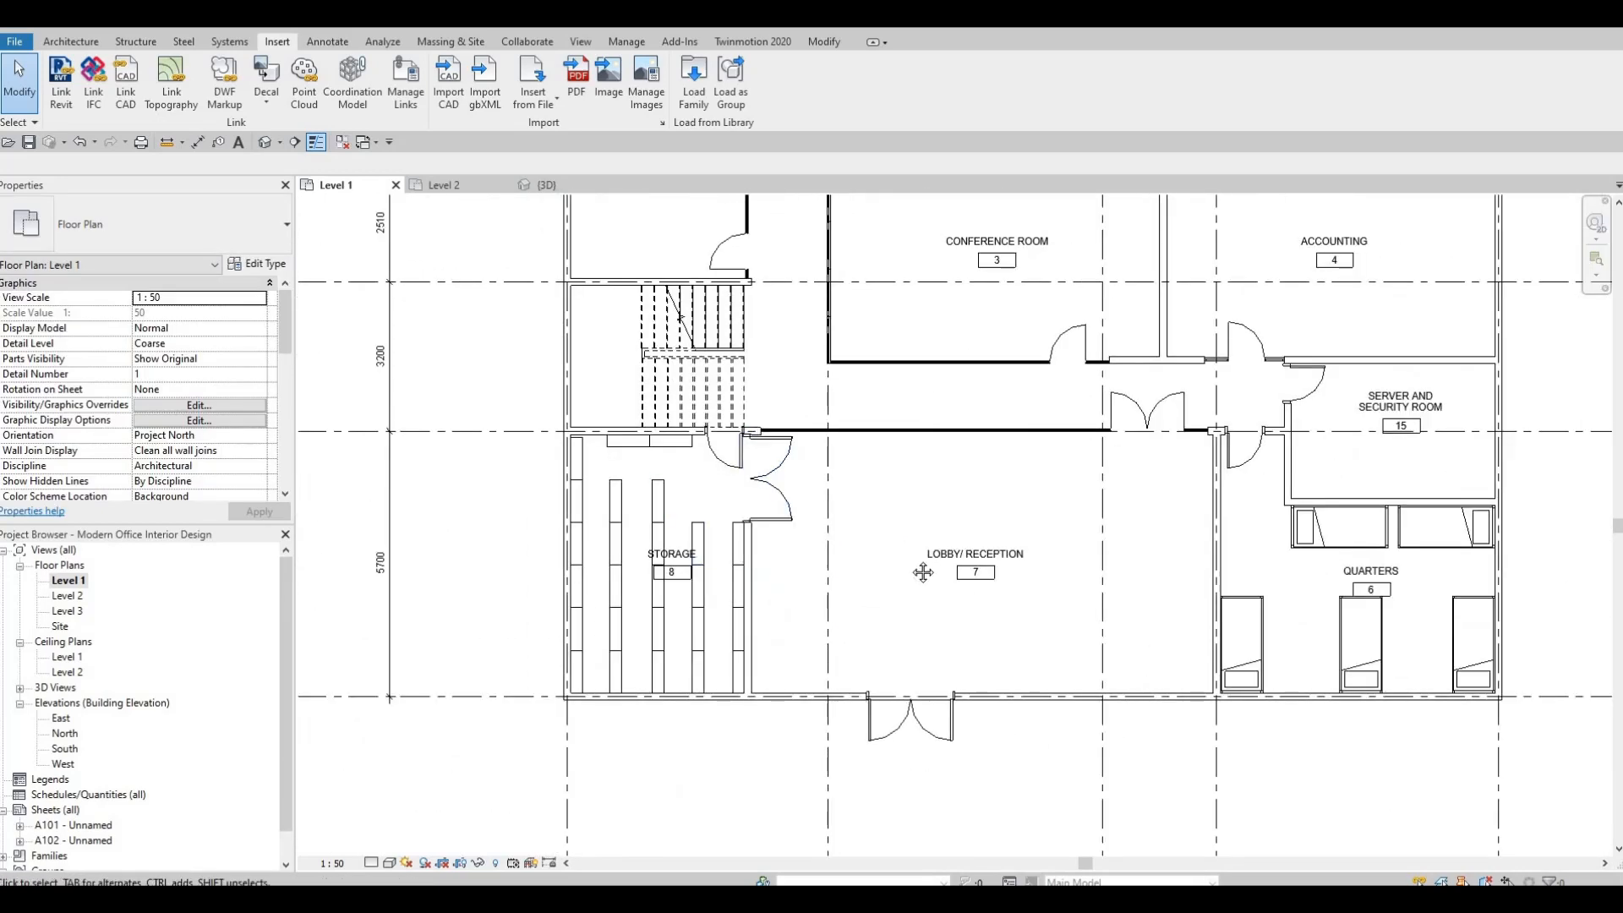
middle_click_drag(1044, 517, 942, 519)
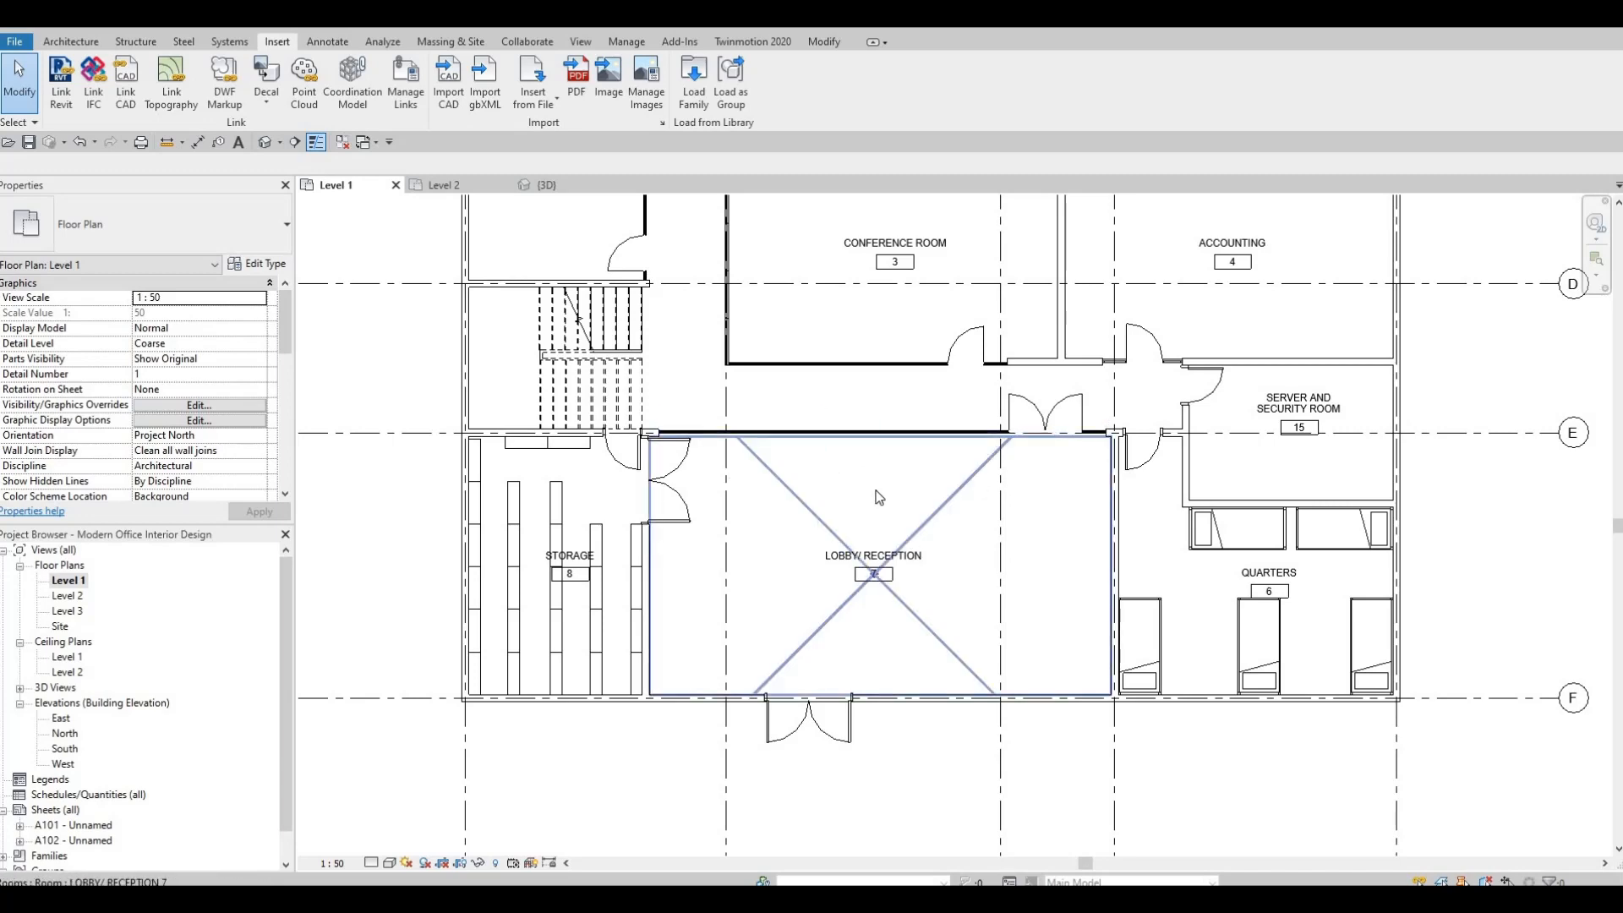
Examine the Level 1 plan around the Lobby/Reception, Kitchen and restrooms, then the overall floor layout.
scroll(916, 403, "down", 1)
scroll(864, 436, "up", 3)
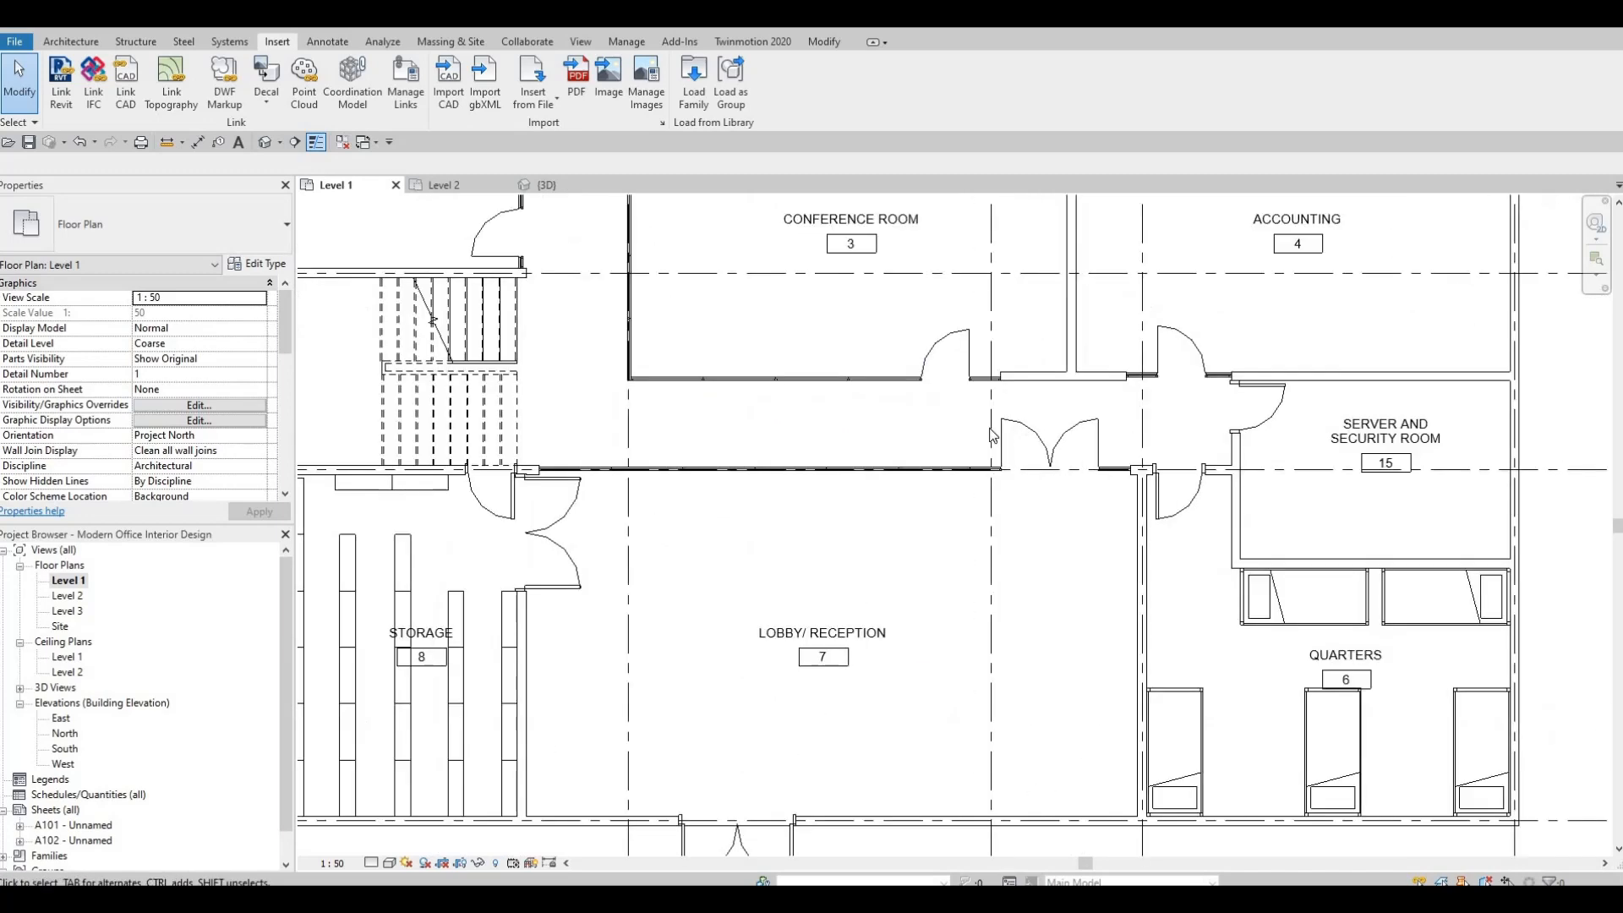
scroll(864, 437, "down", 5)
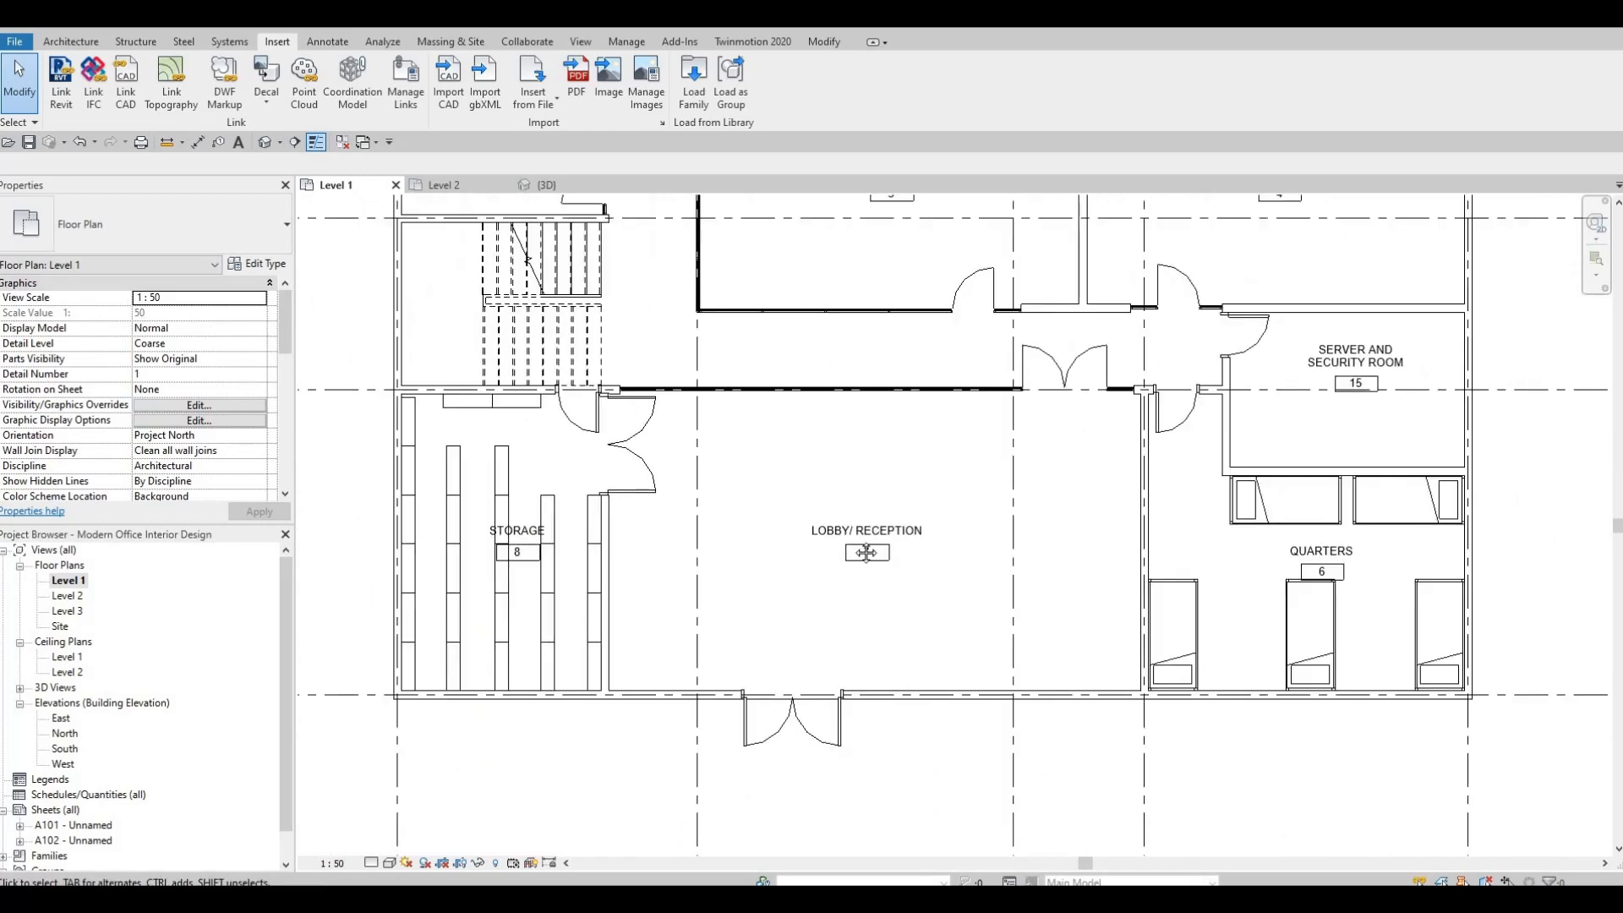
middle_click_drag(835, 524, 834, 579)
scroll(835, 541, "down", 2)
middle_click_drag(854, 456, 835, 551)
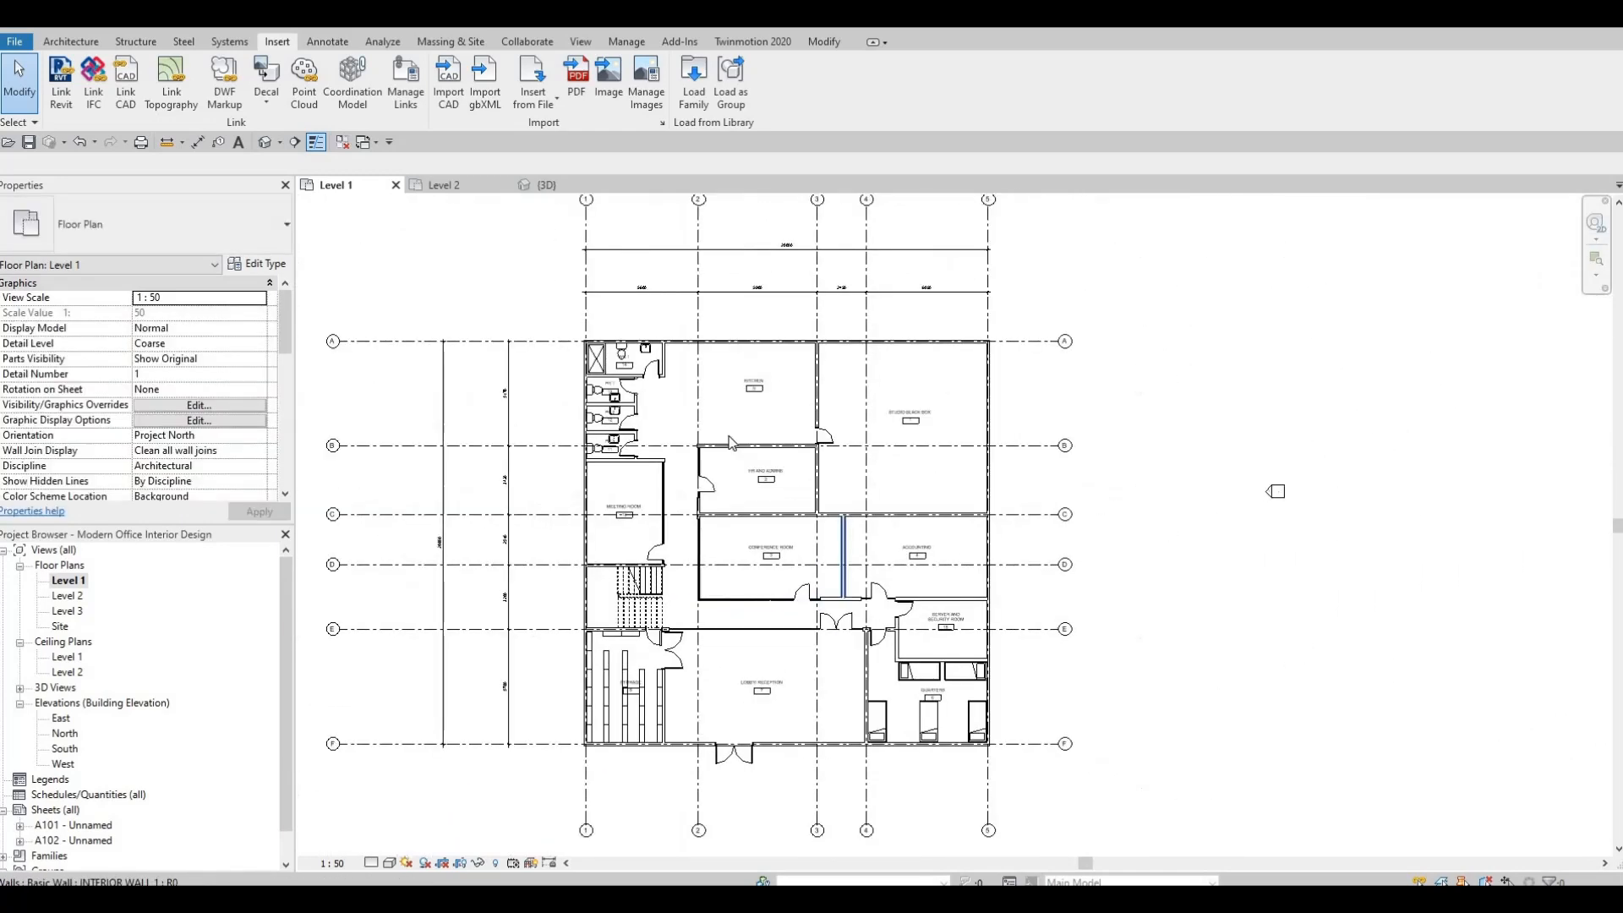
middle_click_drag(715, 430, 715, 468)
scroll(730, 433, "up", 5)
scroll(787, 434, "up", 4)
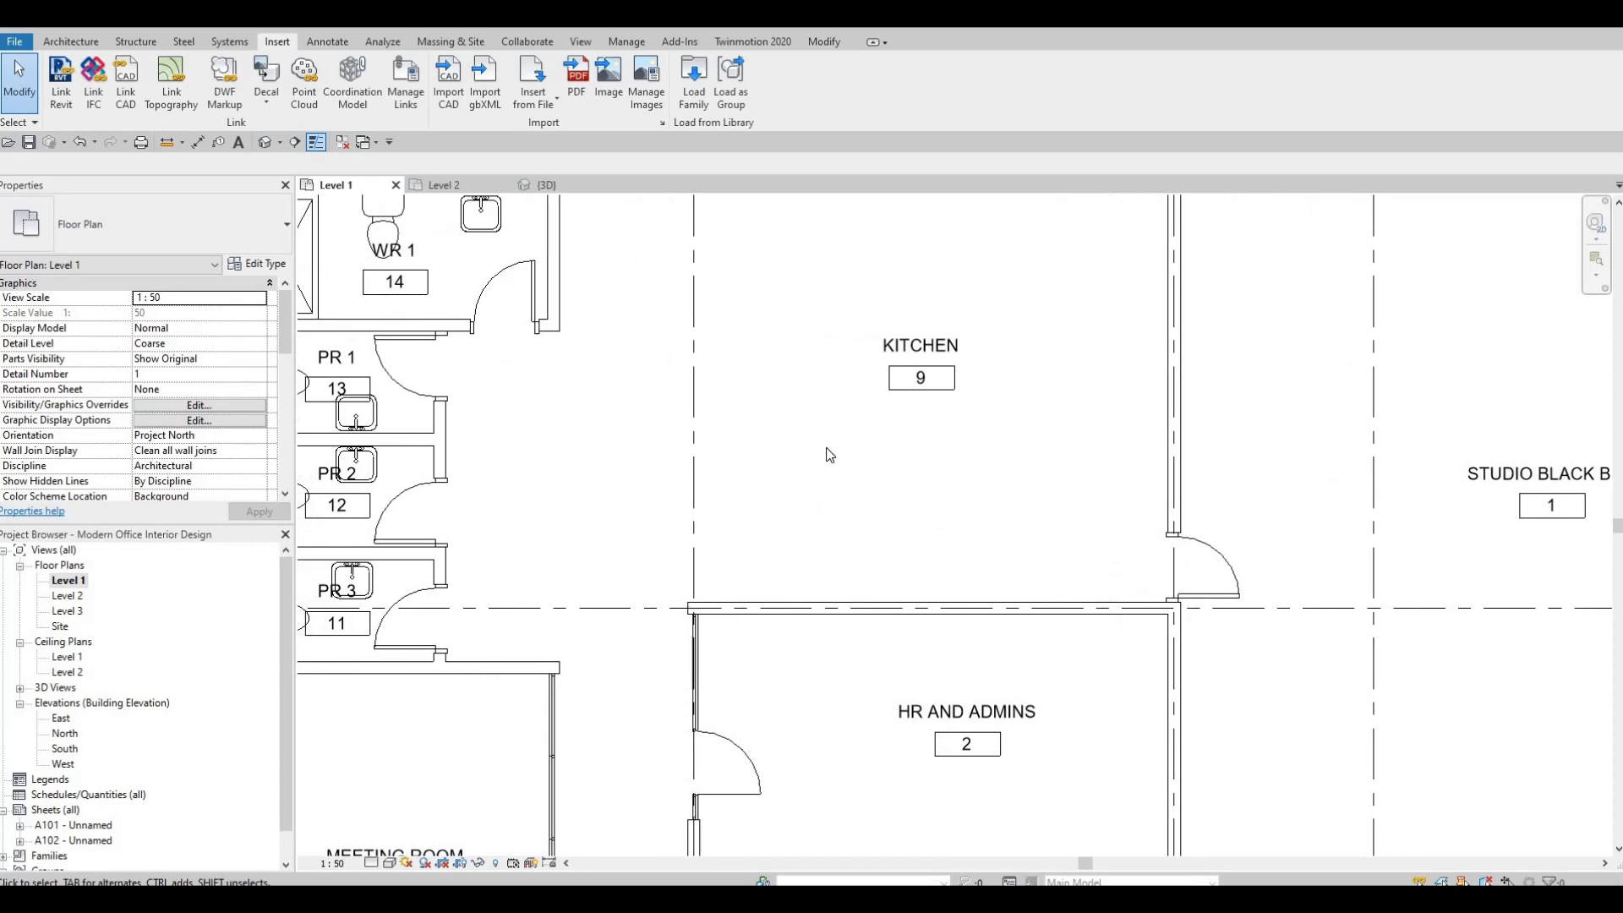
scroll(826, 453, "down", 2)
scroll(767, 414, "down", 2)
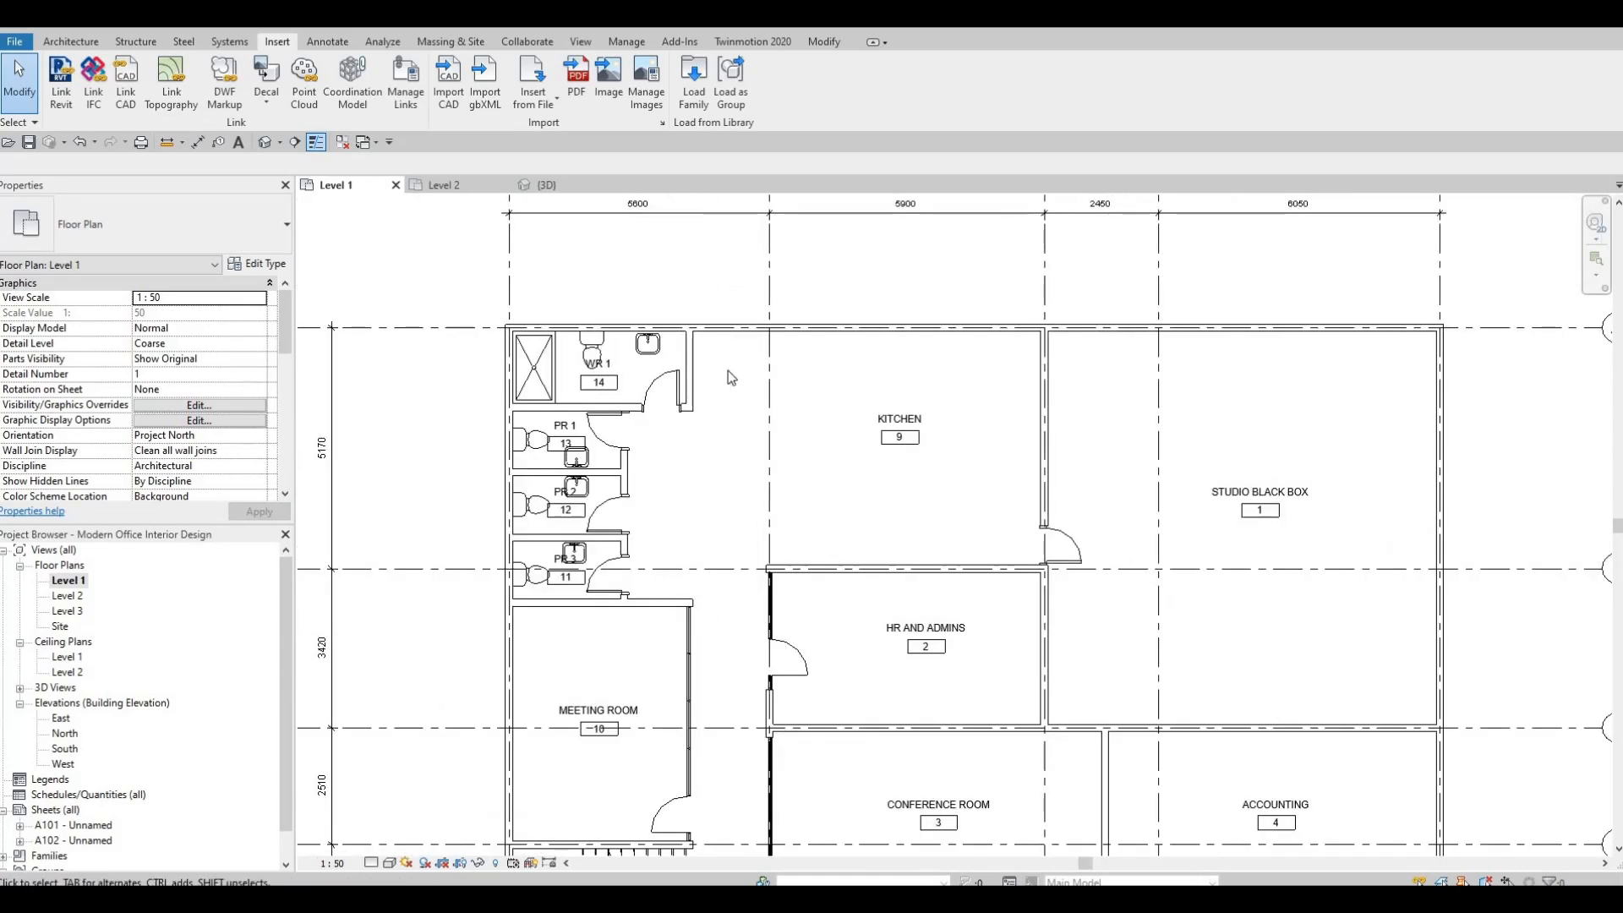
scroll(829, 431, "down", 4)
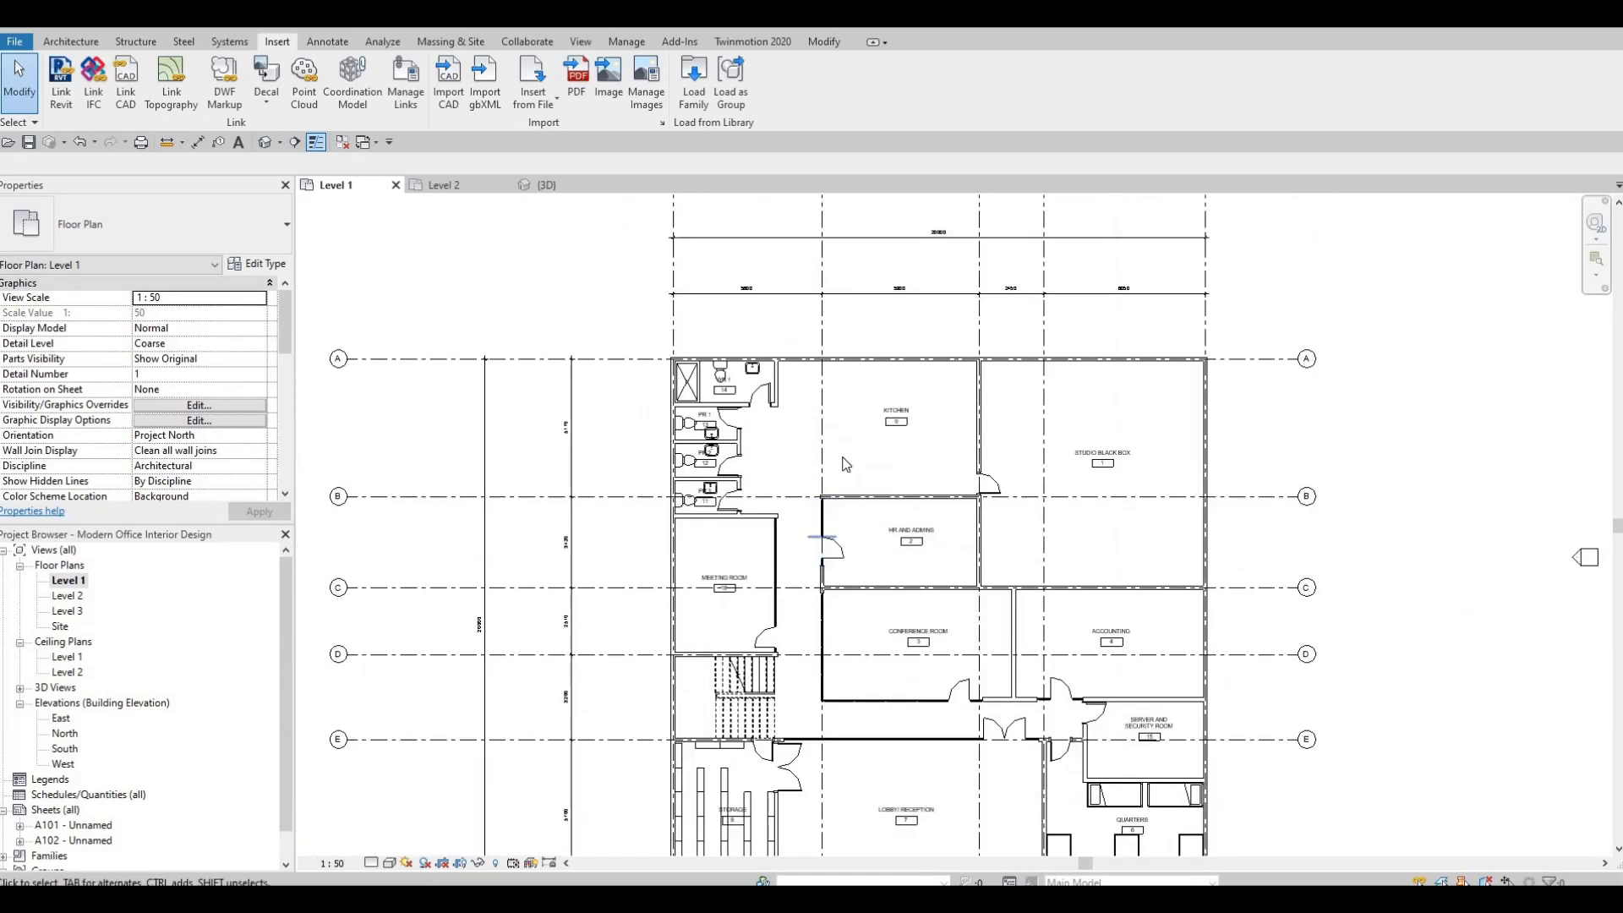
scroll(843, 450, "up", 2)
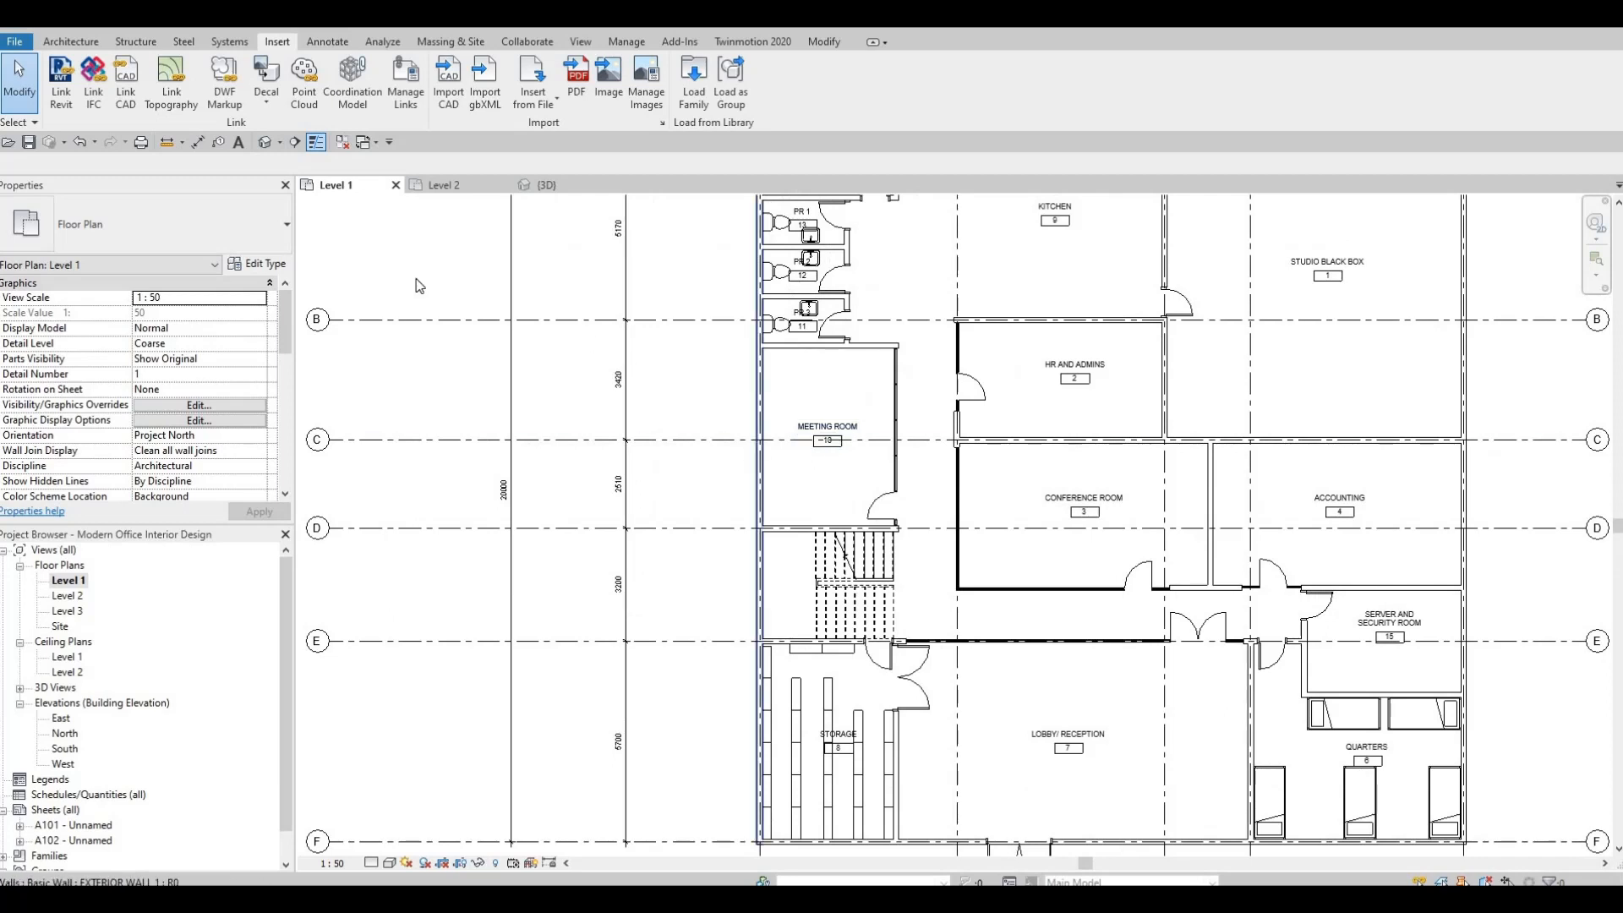
Open the Level 2 floor plan.
left_click(462, 188)
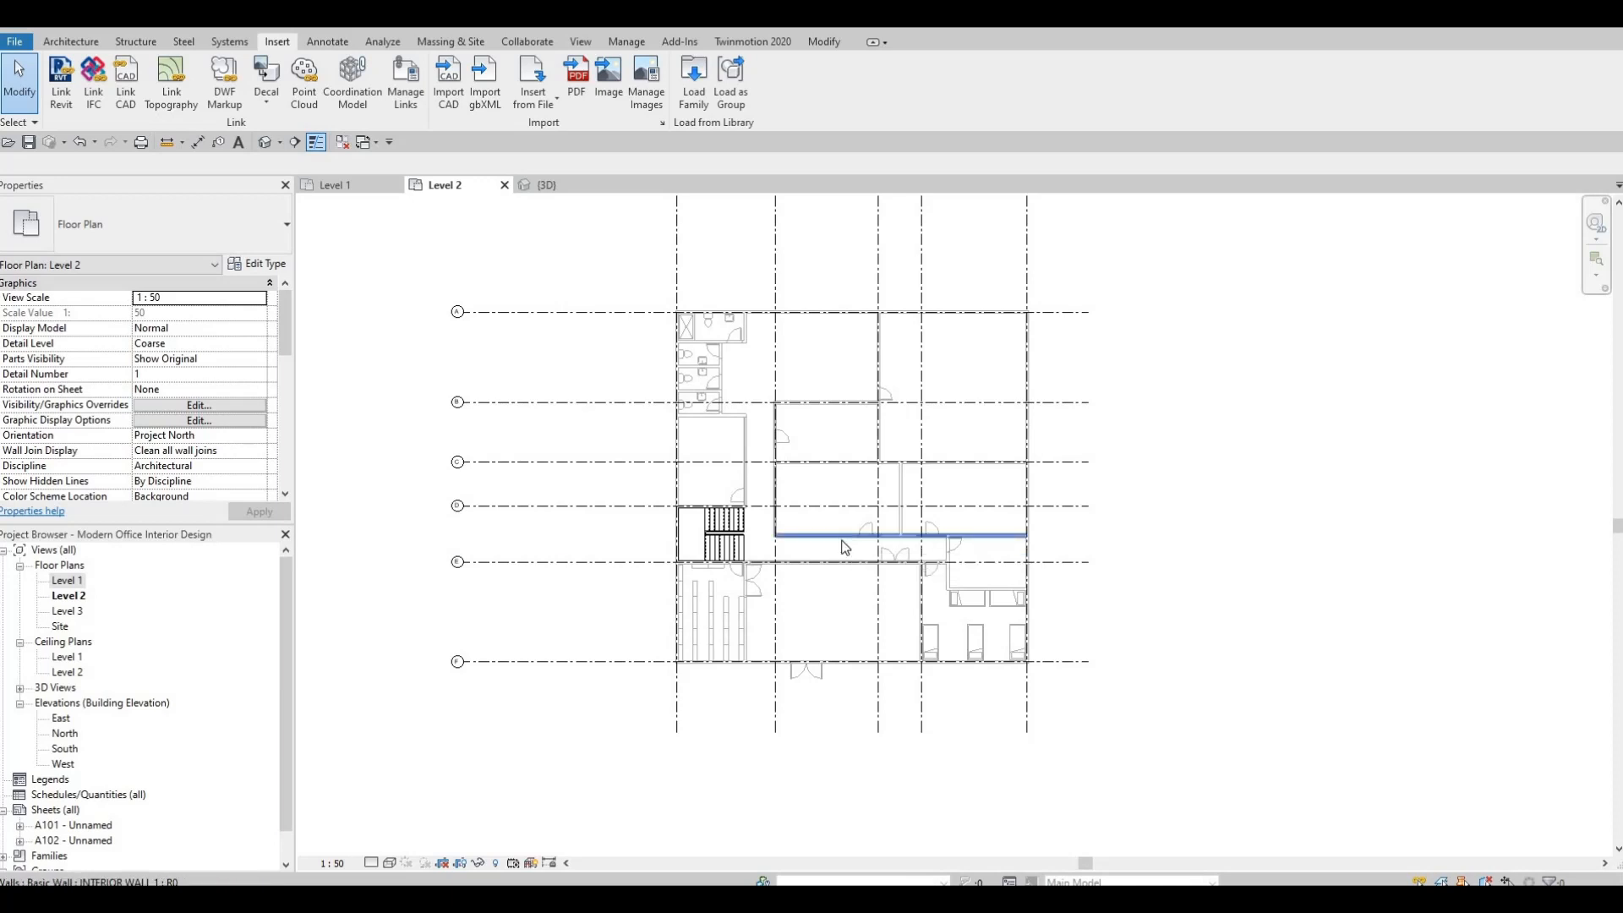
left_click(66, 45)
scroll(805, 318, "up", 4)
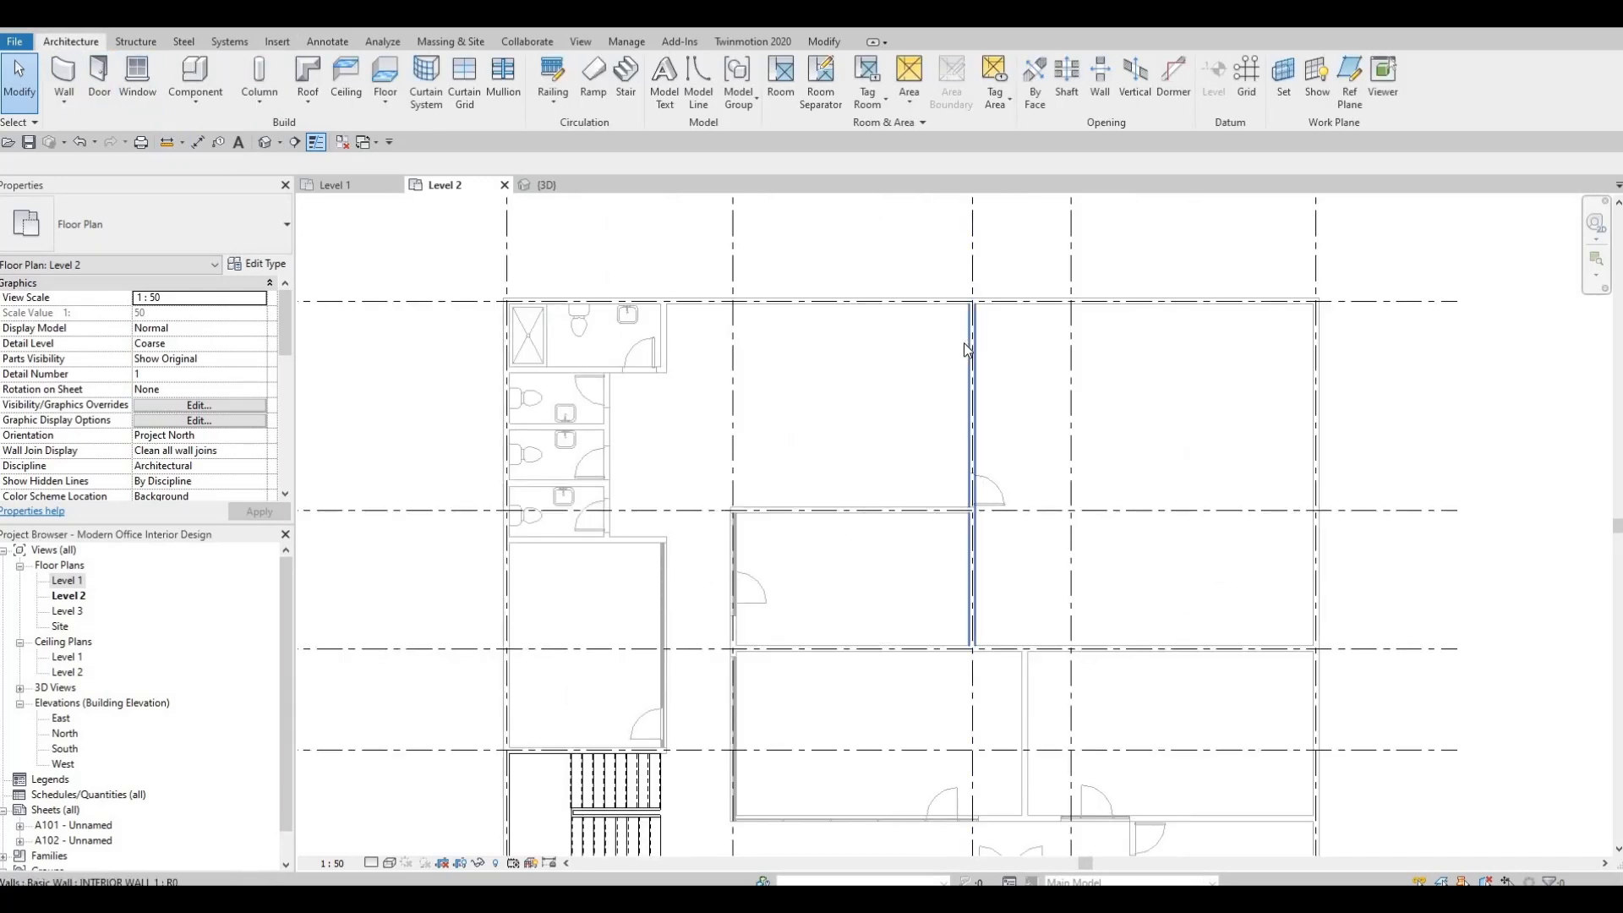
left_click(971, 350)
key("Escape")
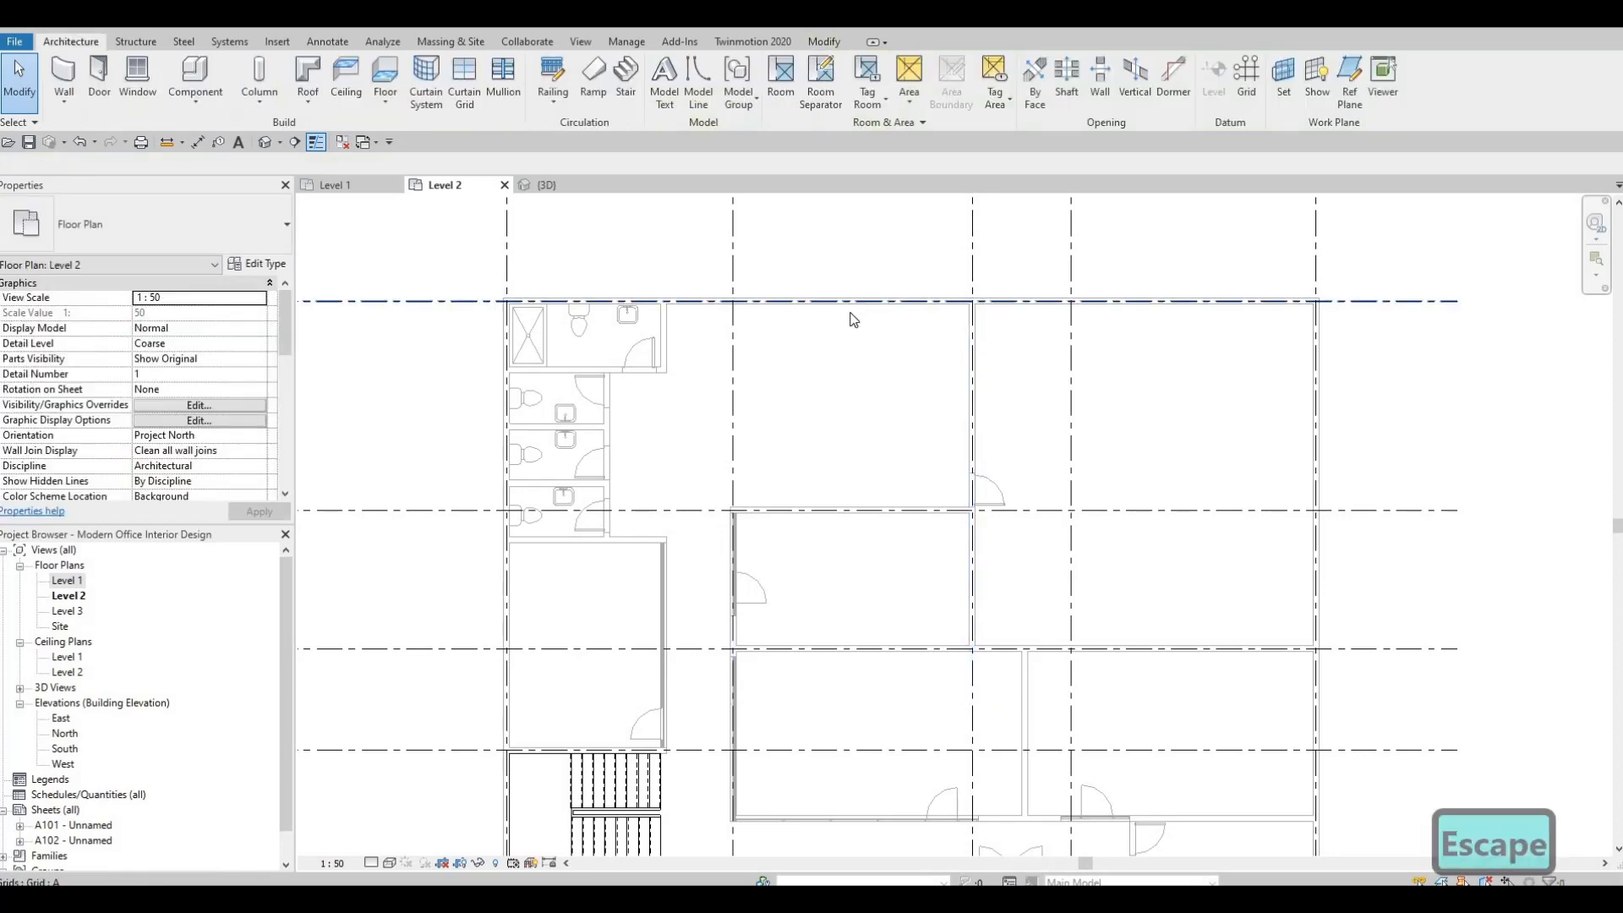
left_click(852, 317)
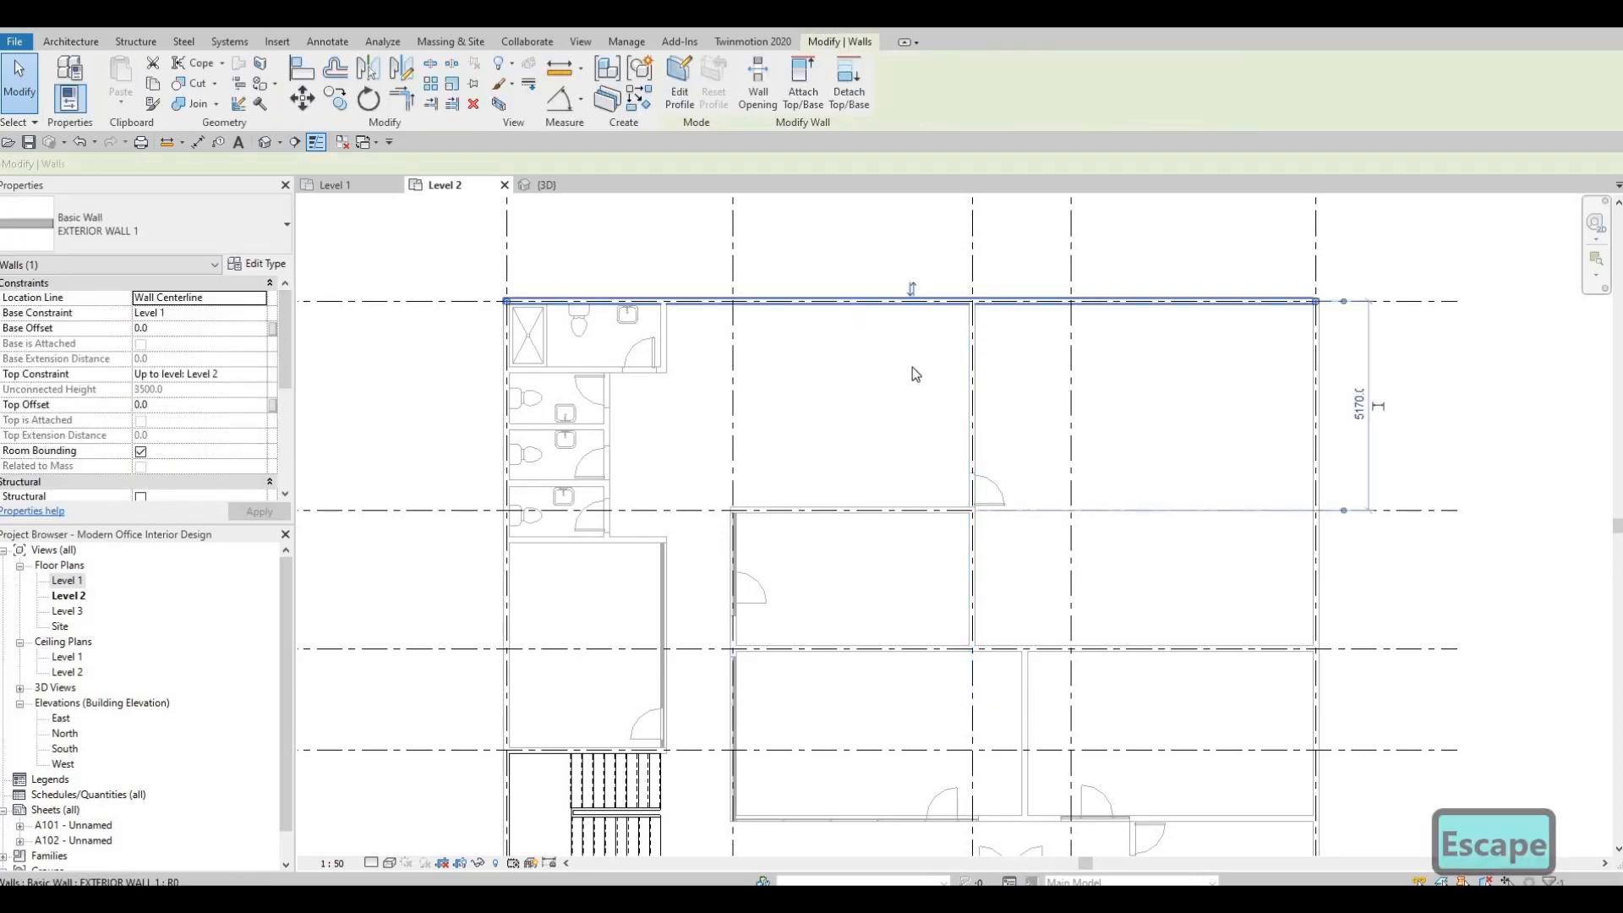
key("Escape")
key("Escape")
Start a new INTERIOR WALL 1 wall on Level 2 at the north exterior wall, in line with the shower room's east wall.
key("Tab")
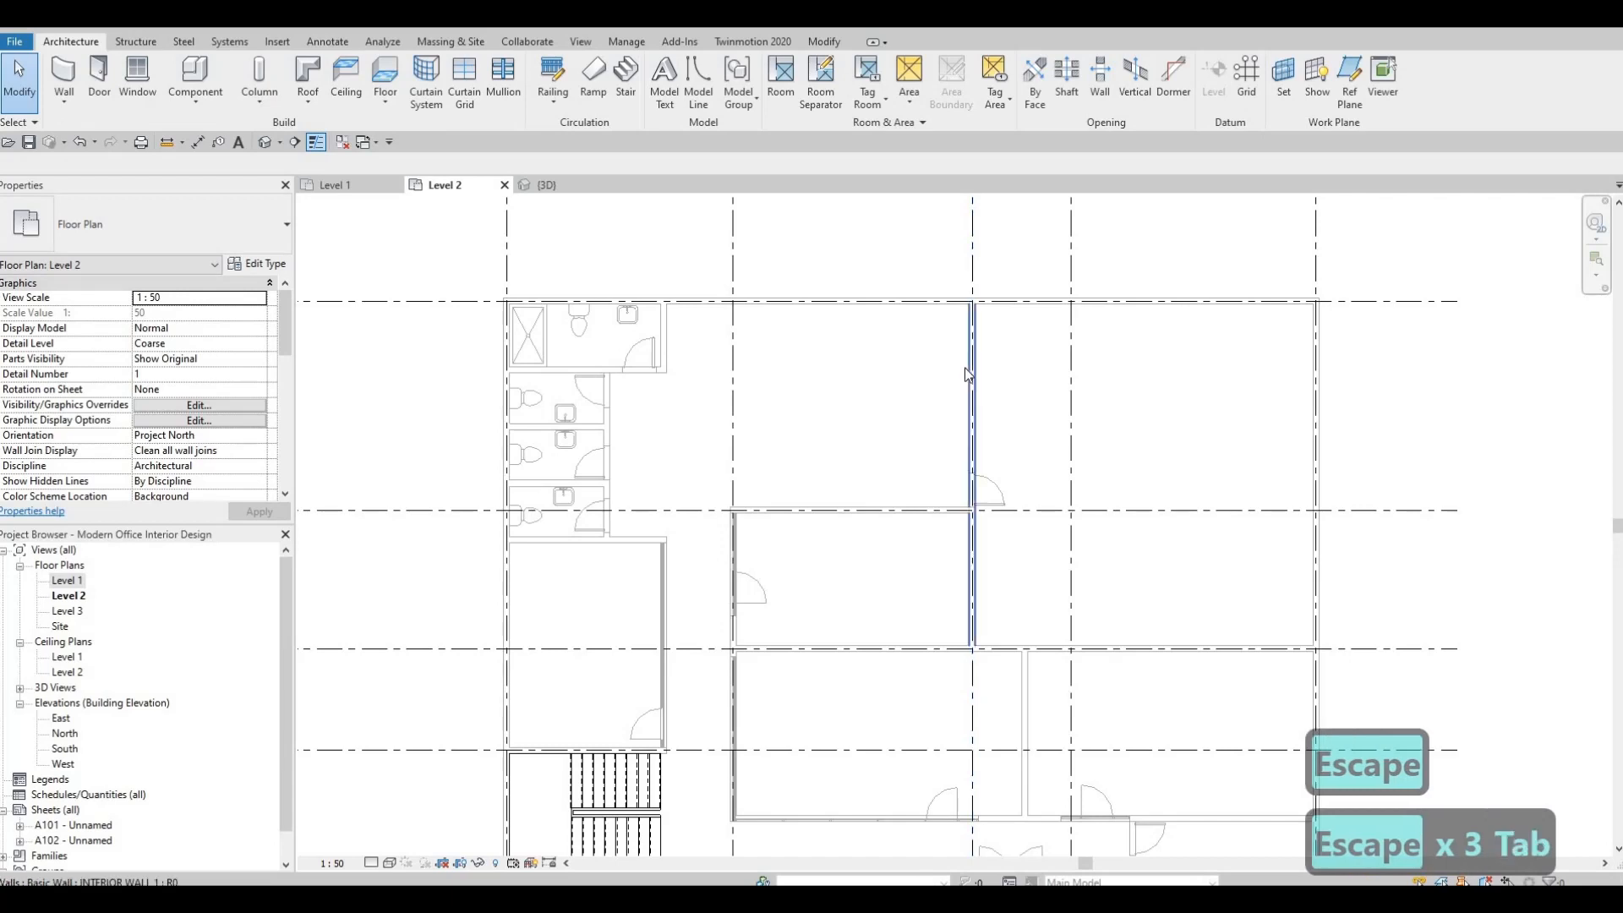
left_click(969, 373)
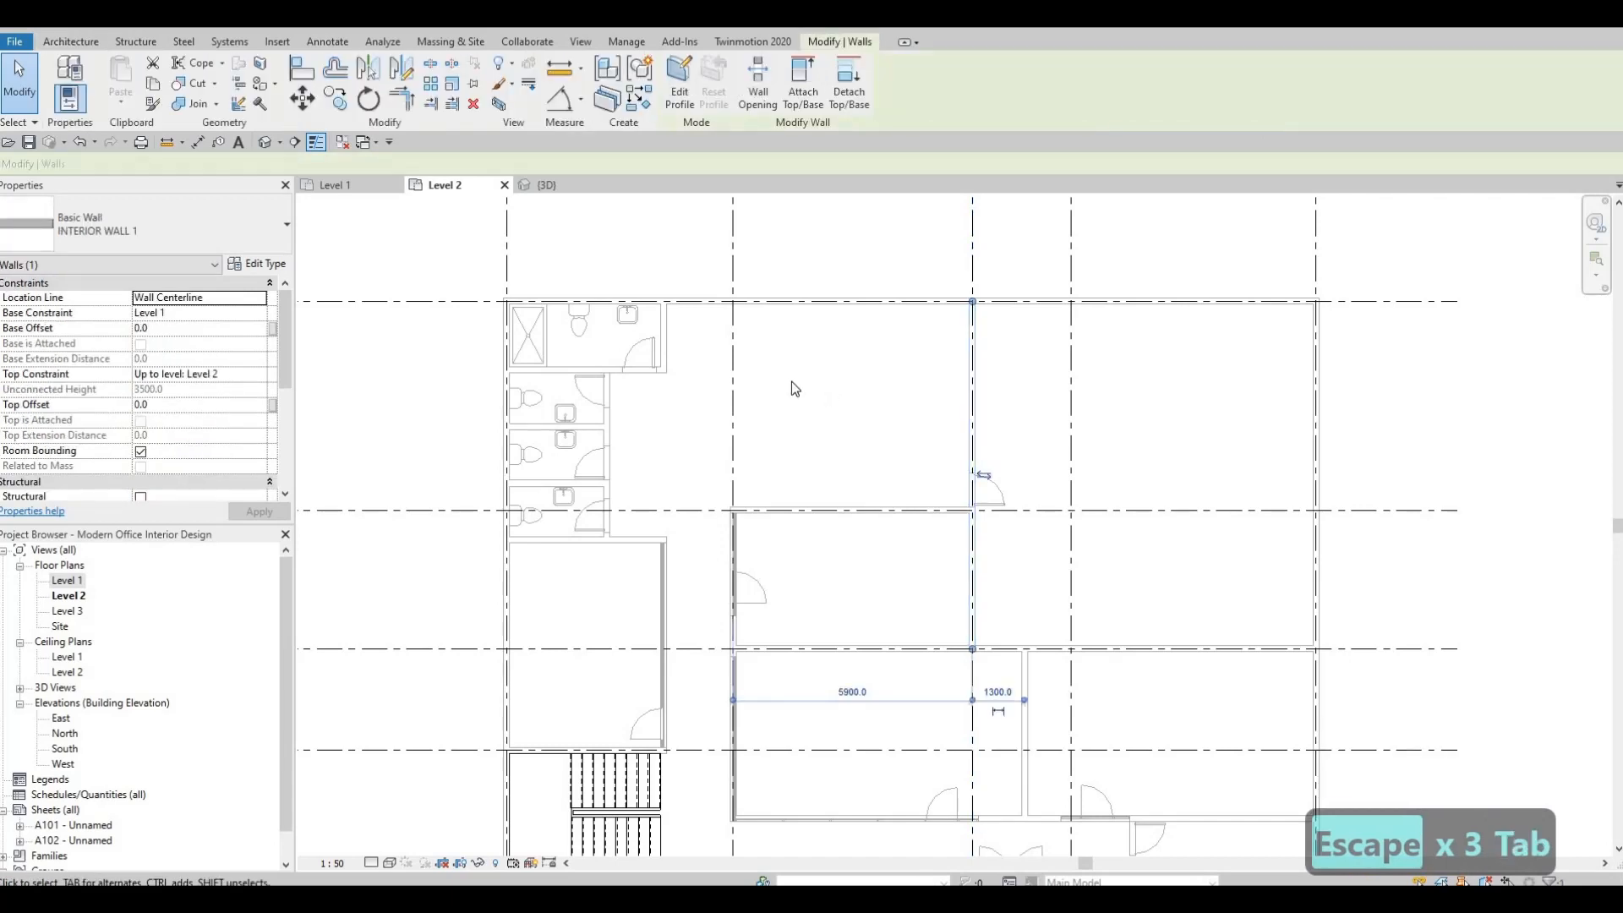
key("c")
key("s")
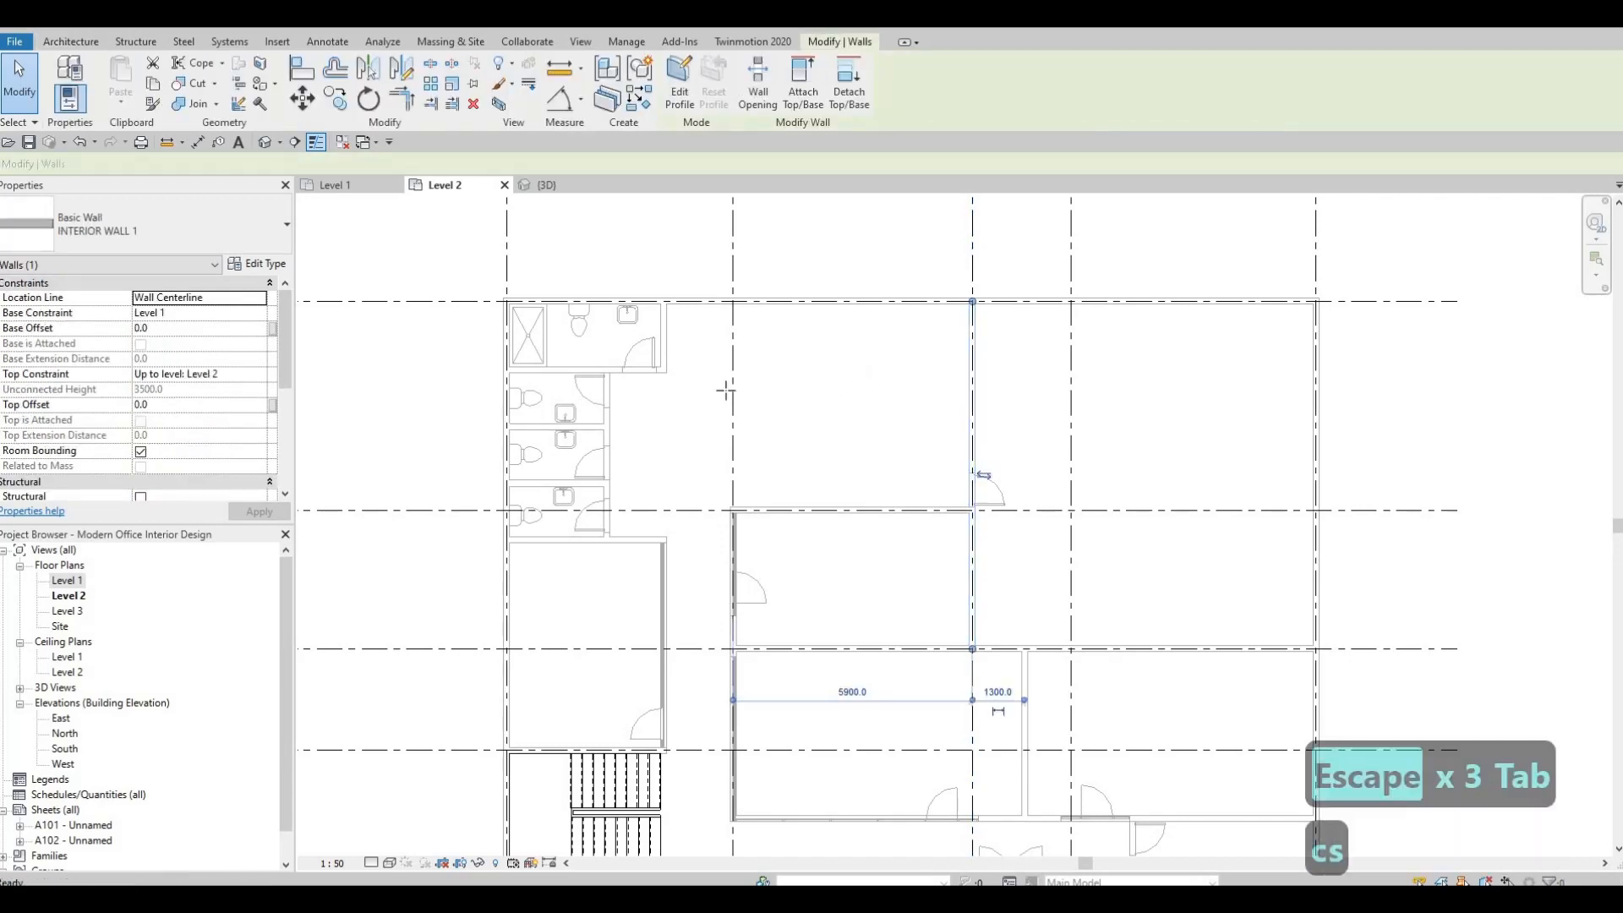
middle_click_drag(462, 377, 478, 369)
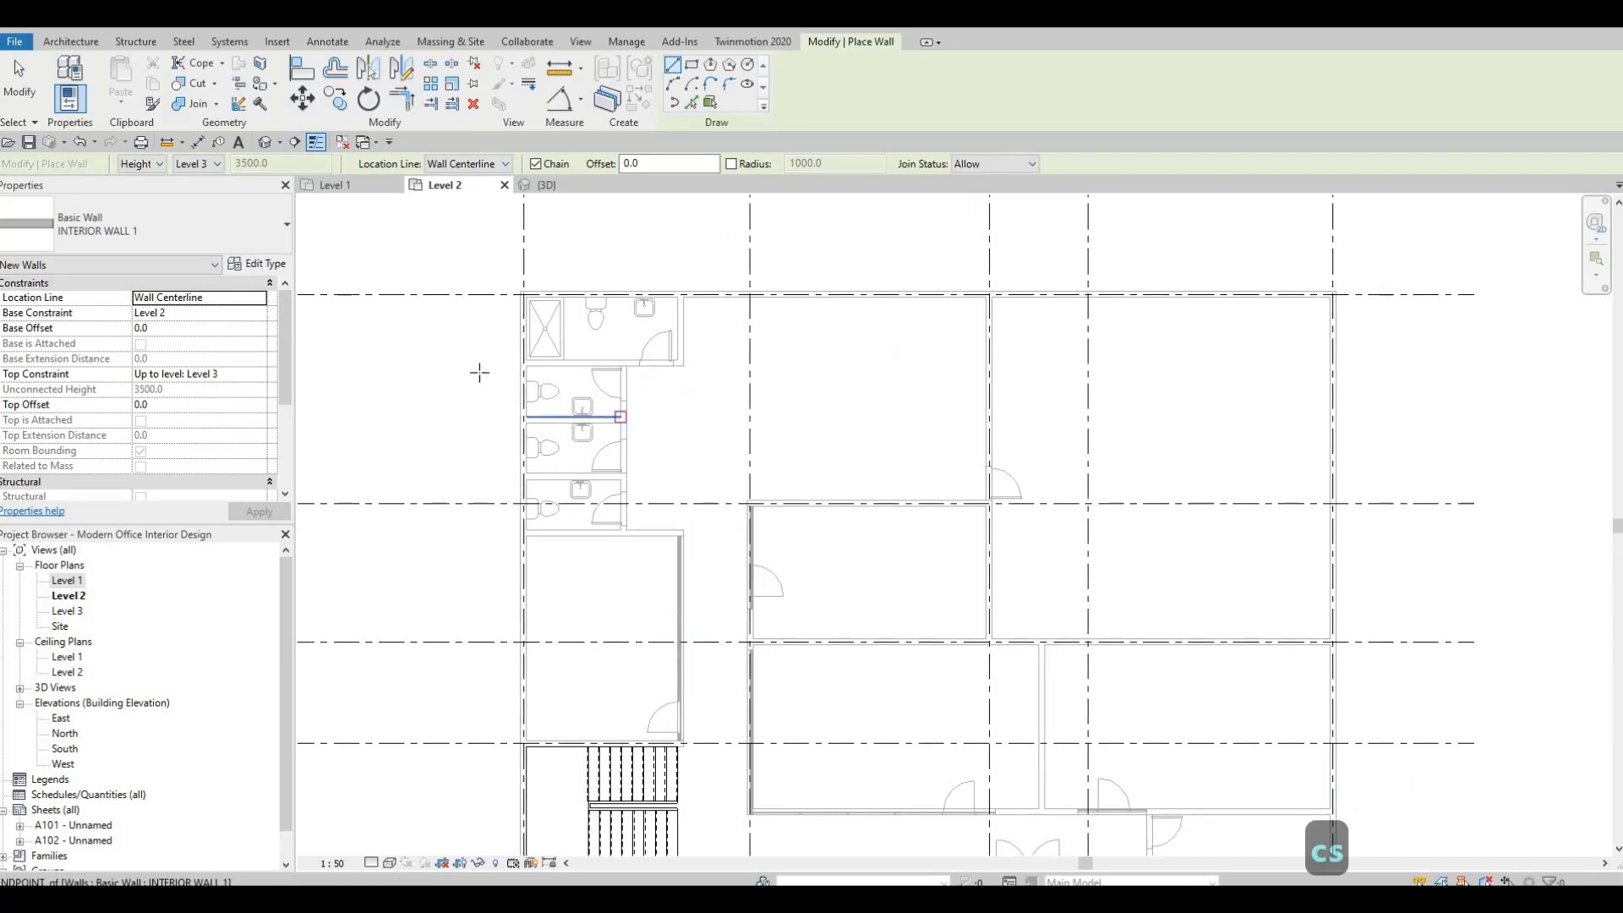
middle_click_drag(563, 435, 584, 392)
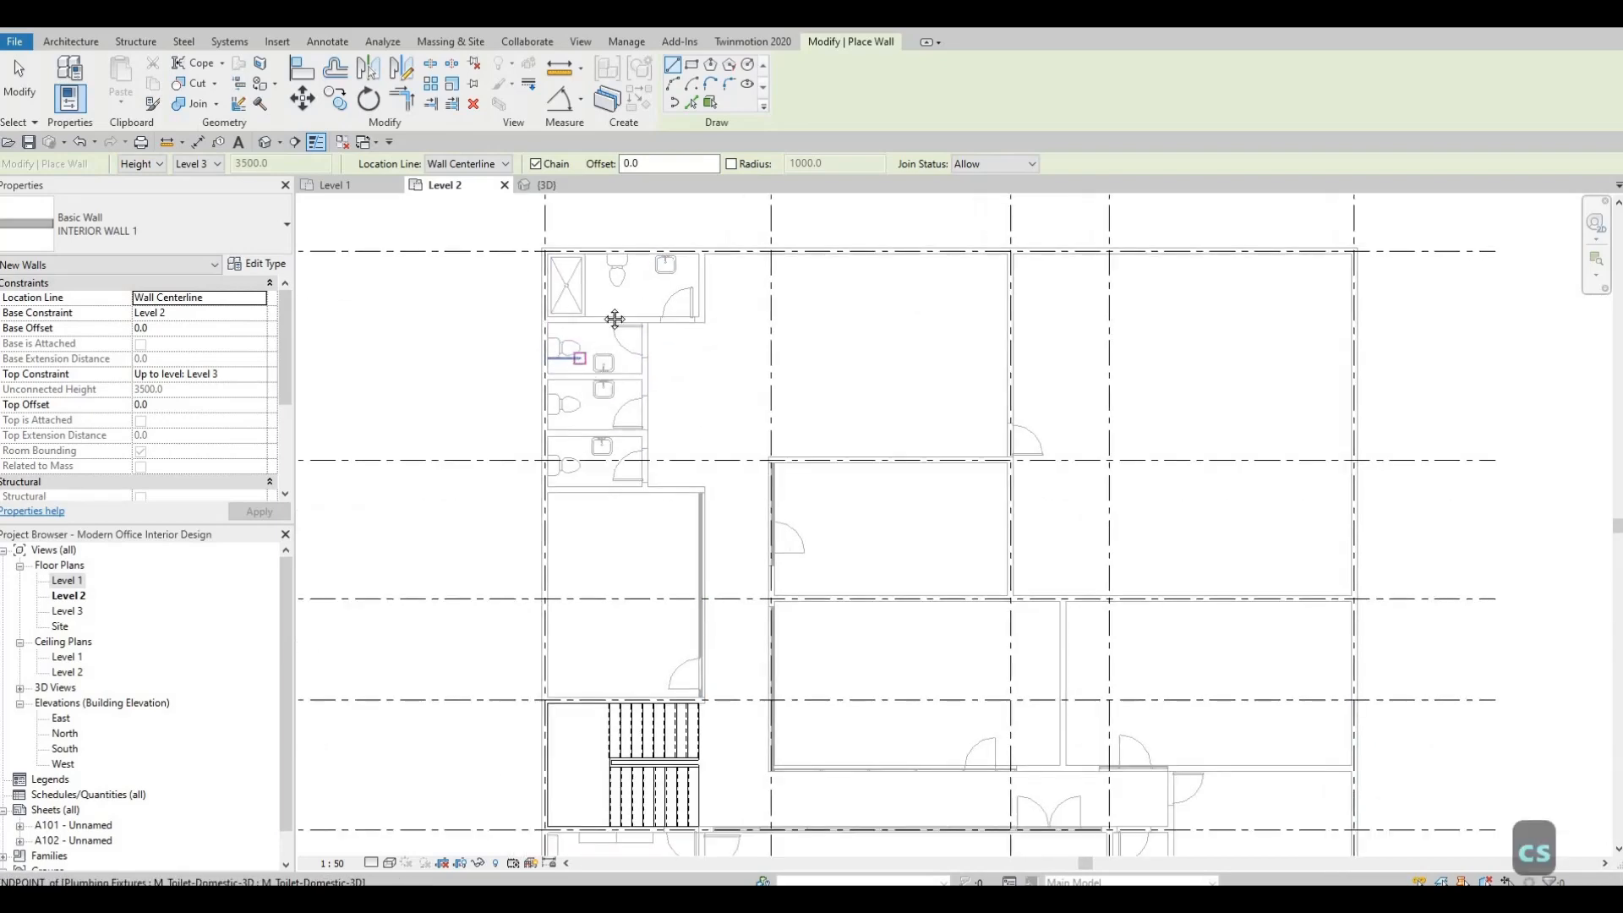
middle_click_drag(639, 314, 654, 228)
scroll(659, 493, "down", 1)
mouse_move(663, 432)
middle_mouse_down()
mouse_move(666, 337)
mouse_move(668, 493)
middle_mouse_up()
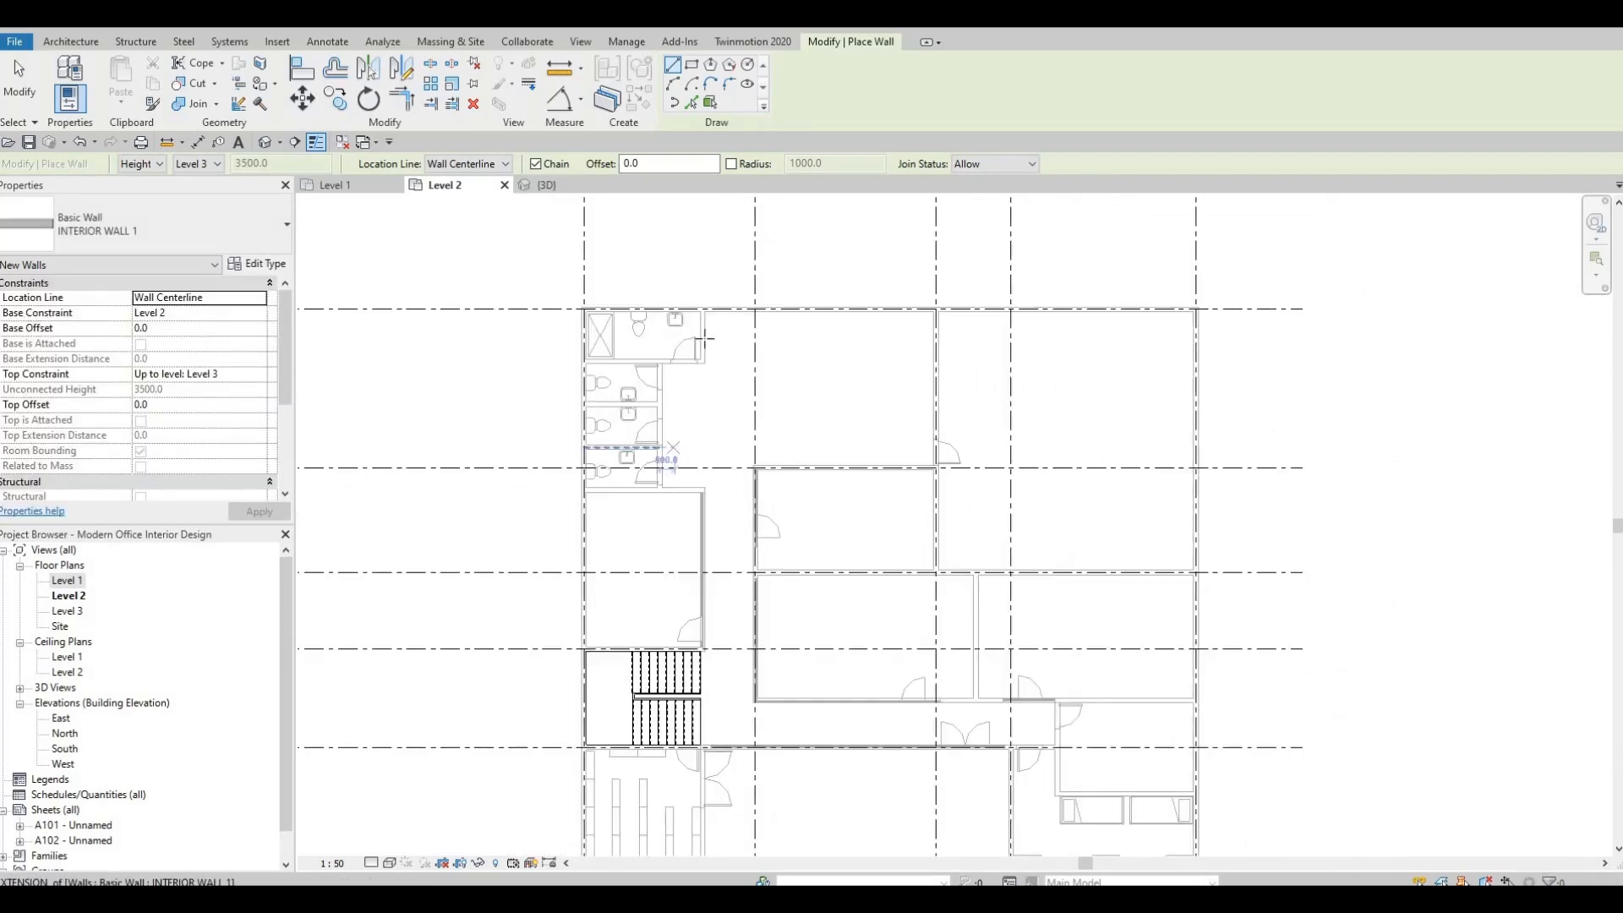
scroll(674, 335, "up", 1)
scroll(727, 311, "up", 4)
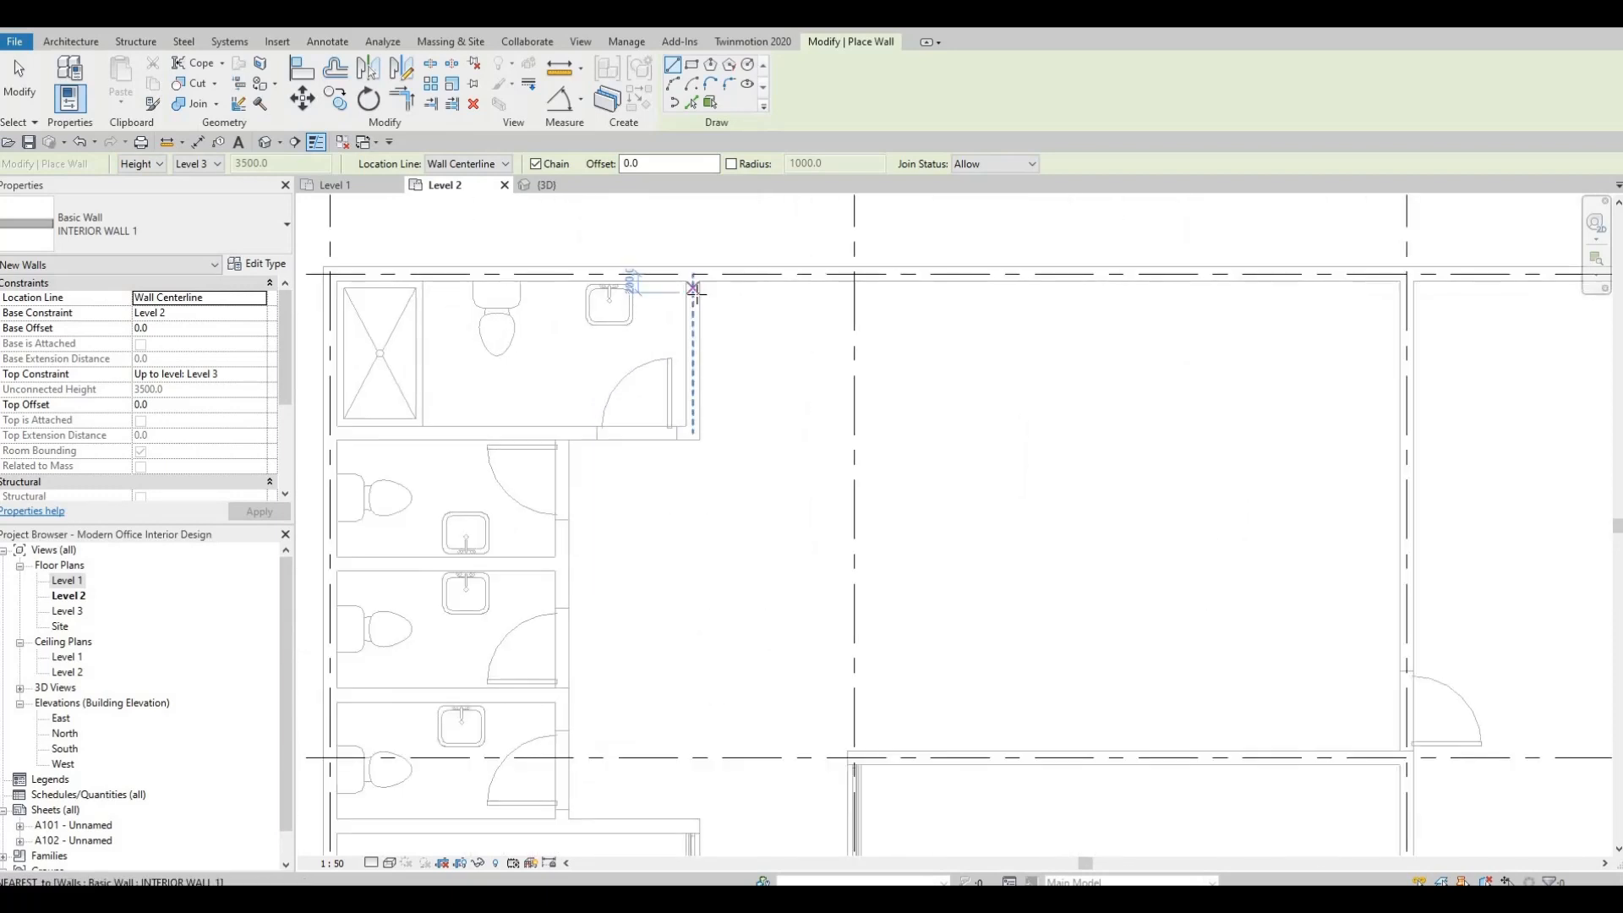
left_click(693, 280)
Run the interior wall straight south past the restrooms and meeting room to grid D at the stairs.
middle_click_drag(677, 660, 707, 482)
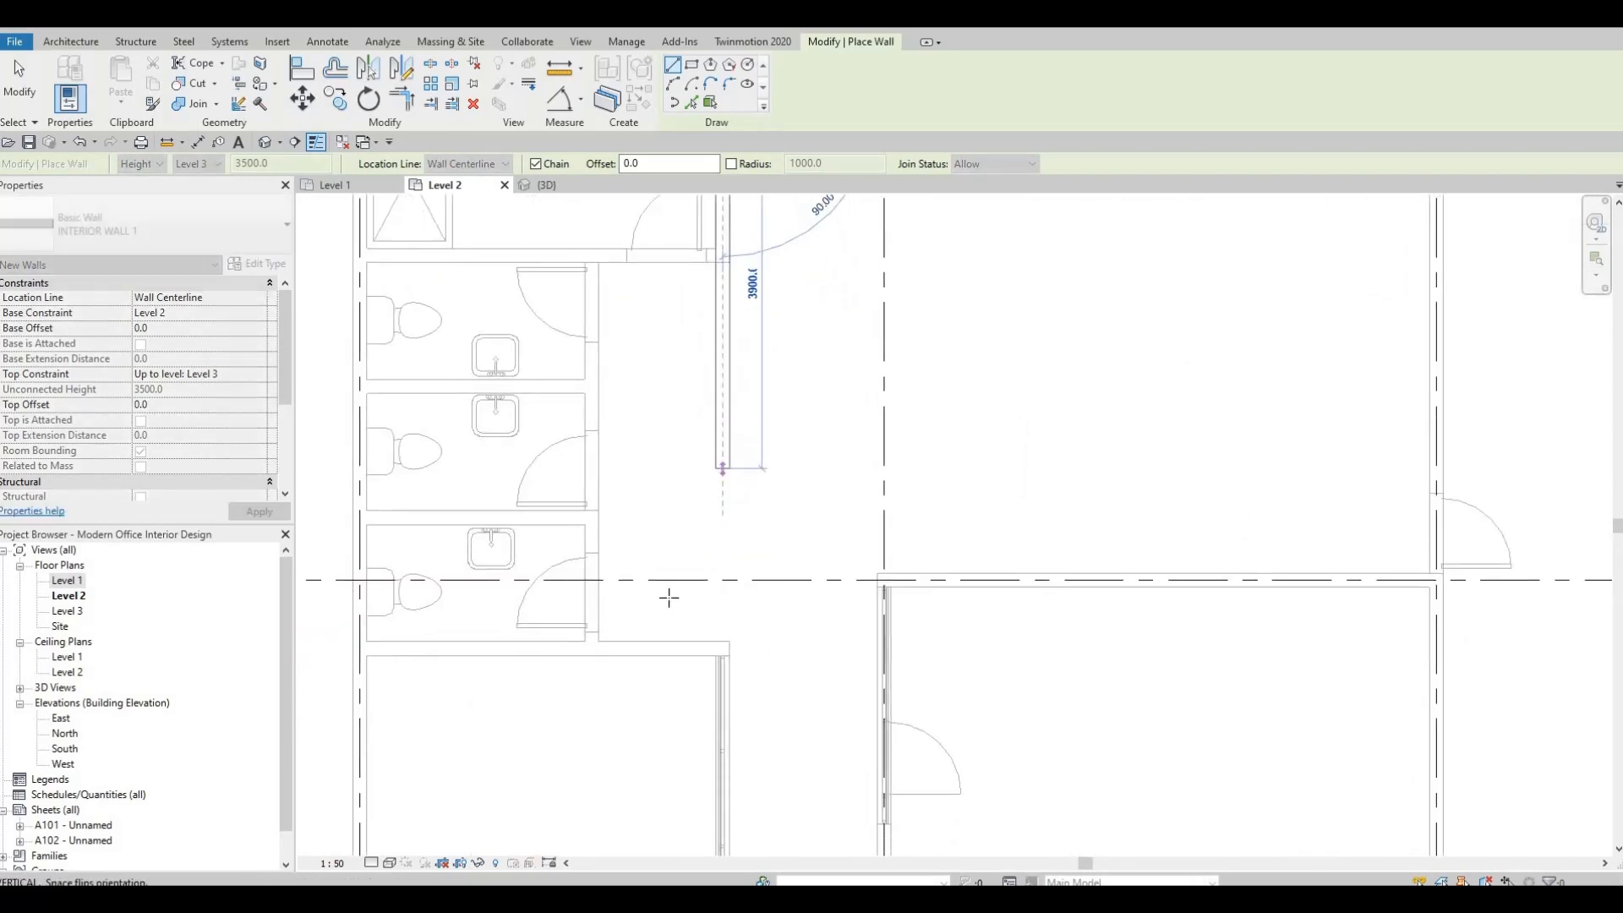
middle_click_drag(764, 566, 786, 422)
middle_click_drag(761, 738, 768, 660)
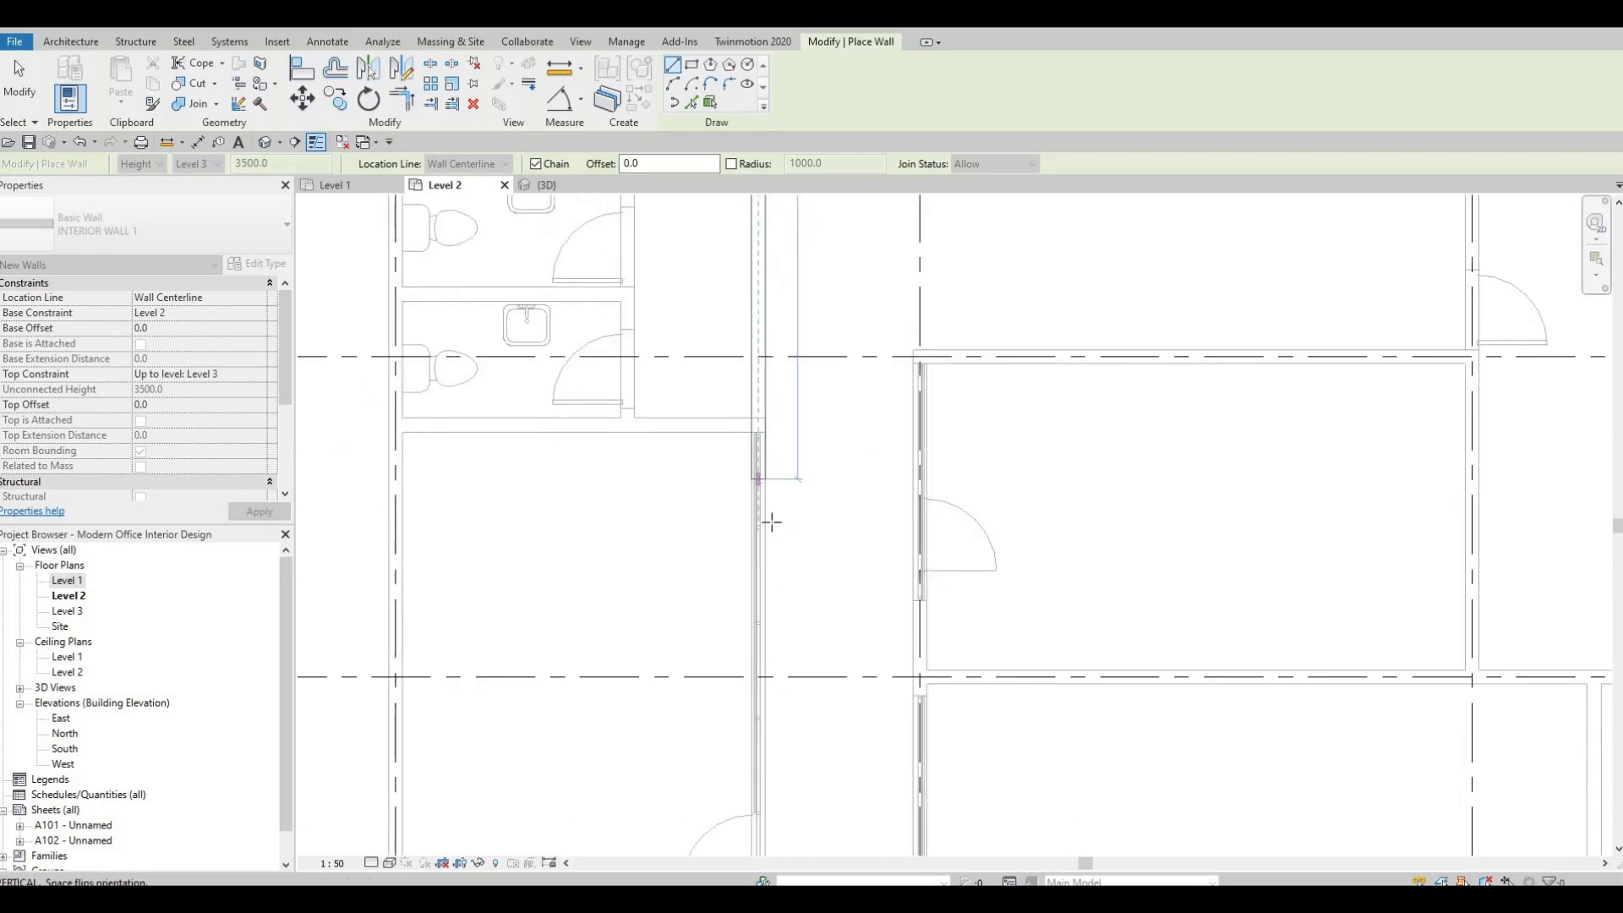
middle_click_drag(765, 457, 784, 692)
middle_click_drag(779, 536, 784, 702)
scroll(788, 530, "down", 3)
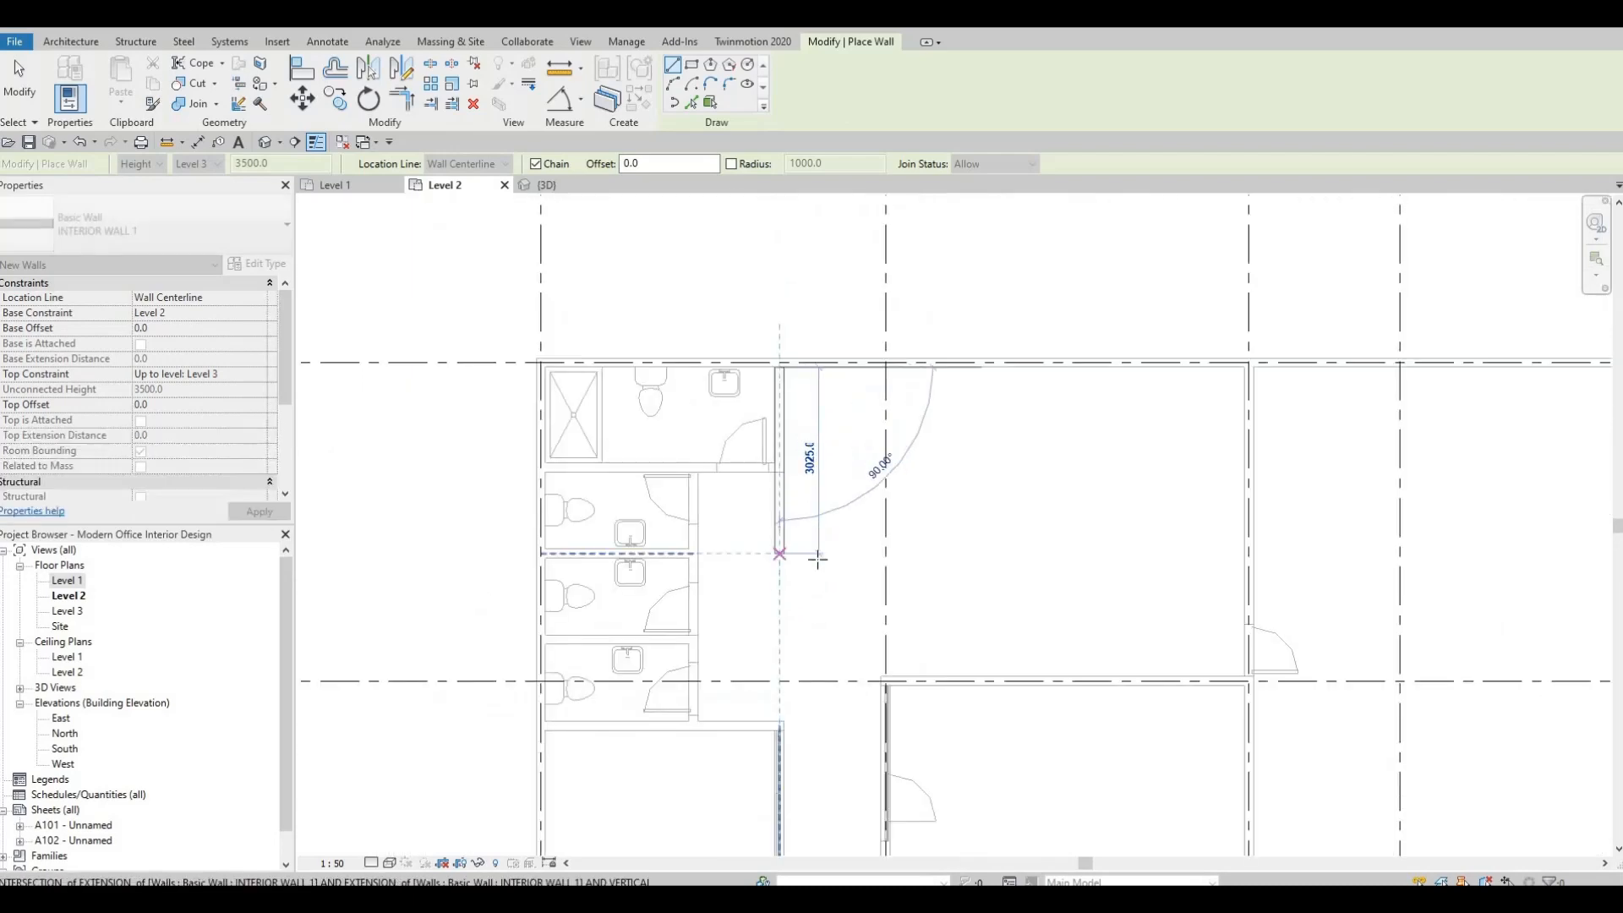
middle_click_drag(815, 555, 822, 380)
scroll(837, 490, "down", 1)
scroll(812, 558, "up", 1)
scroll(807, 541, "up", 4)
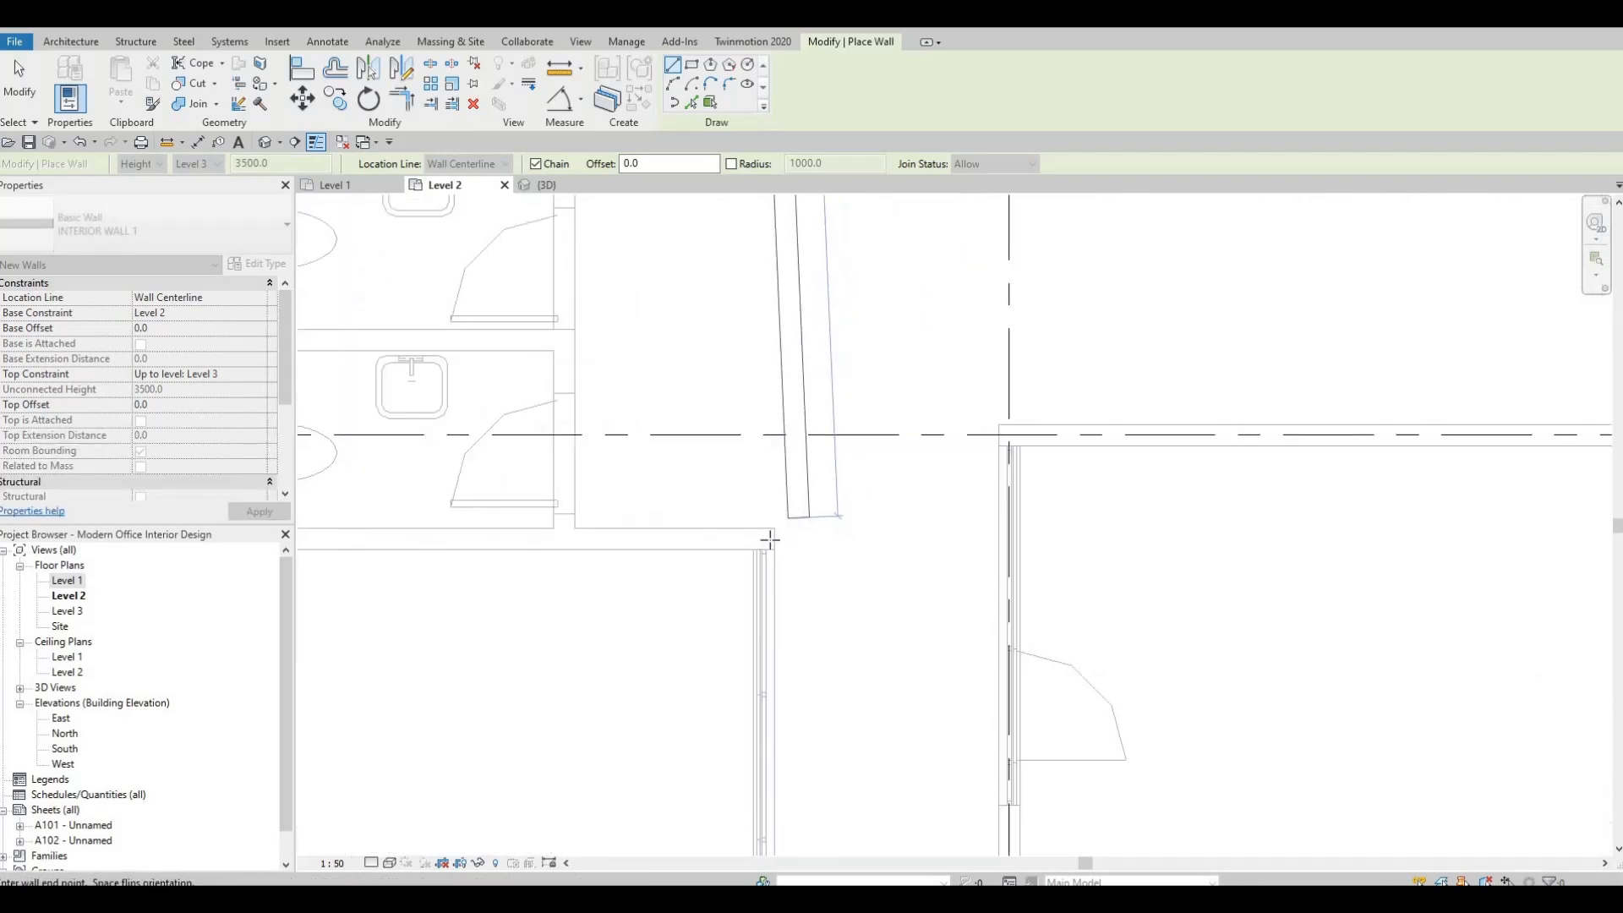
middle_click_drag(812, 555, 821, 419)
scroll(820, 422, "down", 2)
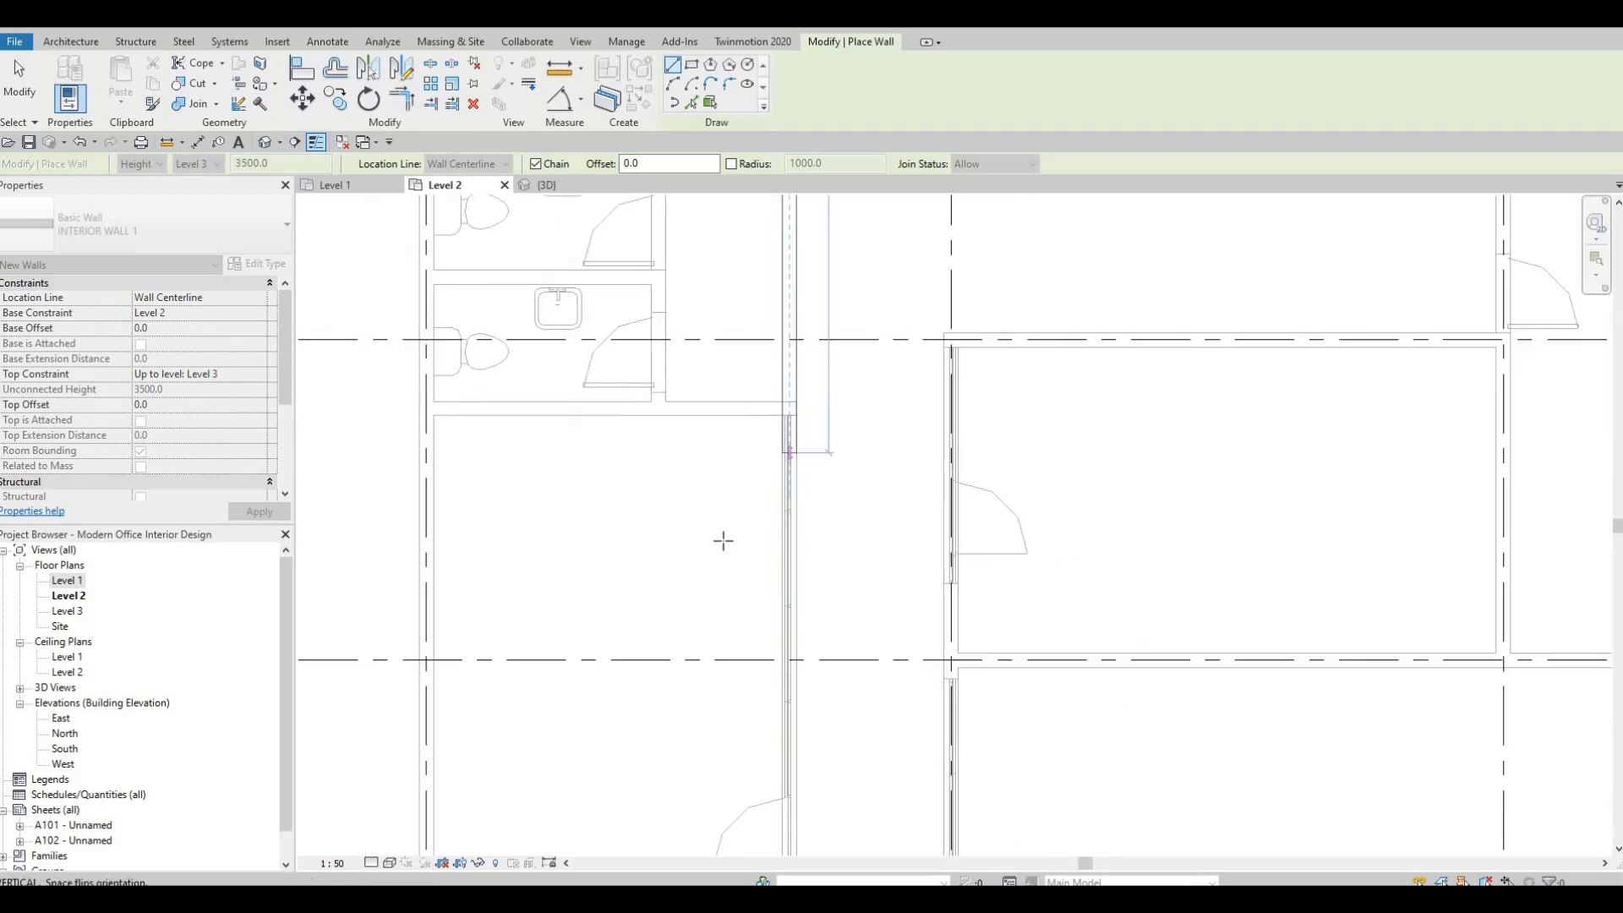
scroll(761, 702, "down", 1)
middle_click_drag(760, 820, 772, 529)
scroll(786, 538, "up", 5)
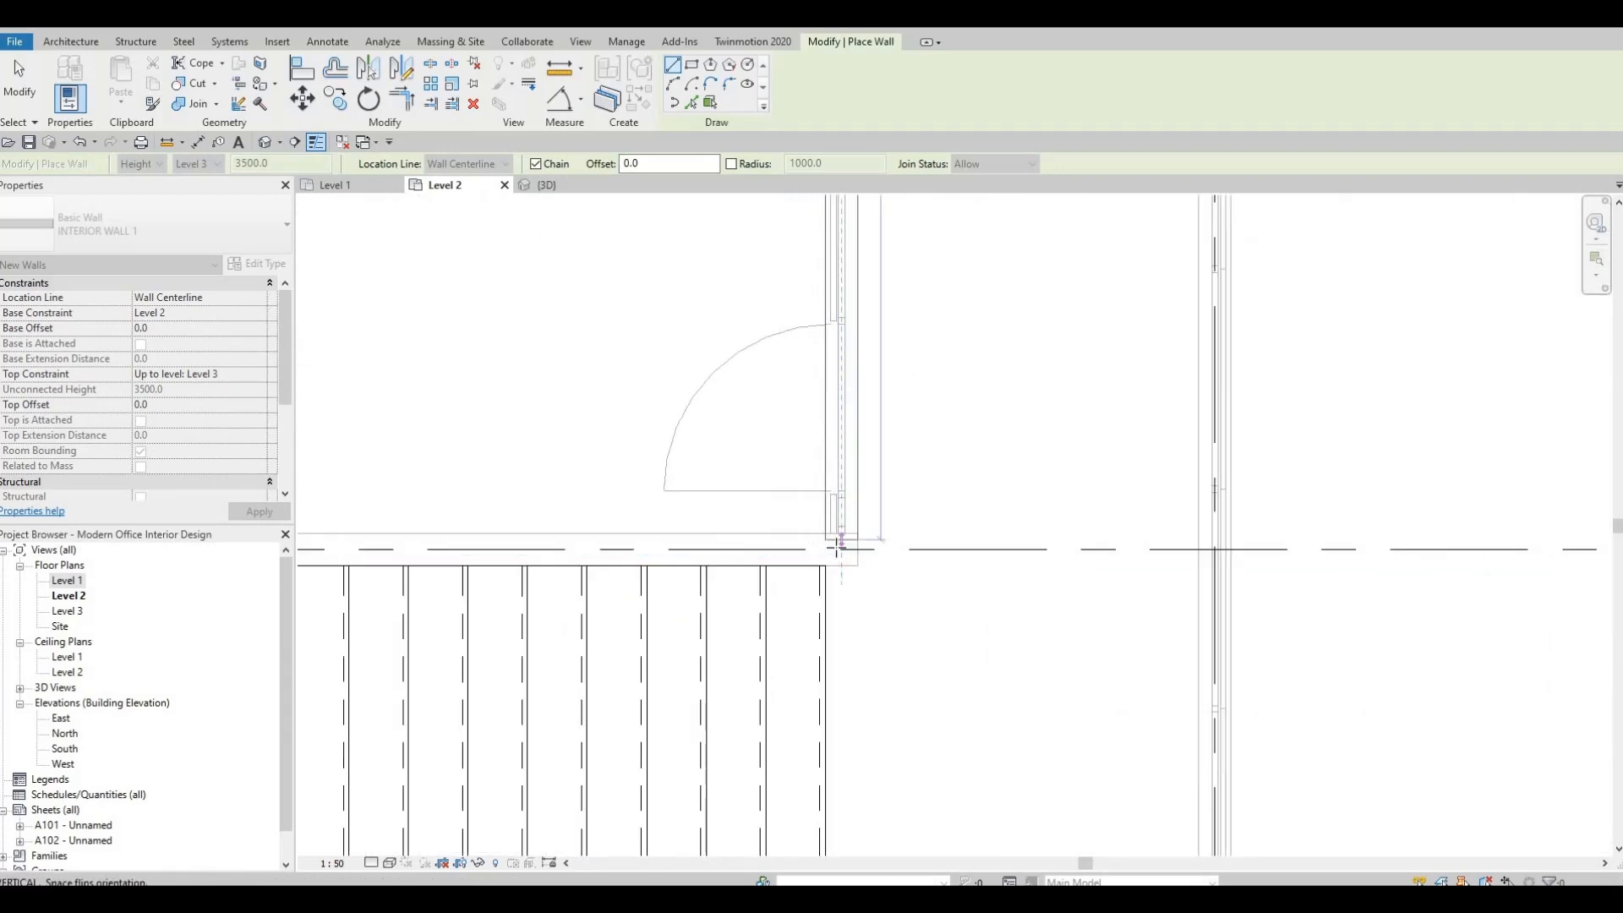
left_click(660, 549)
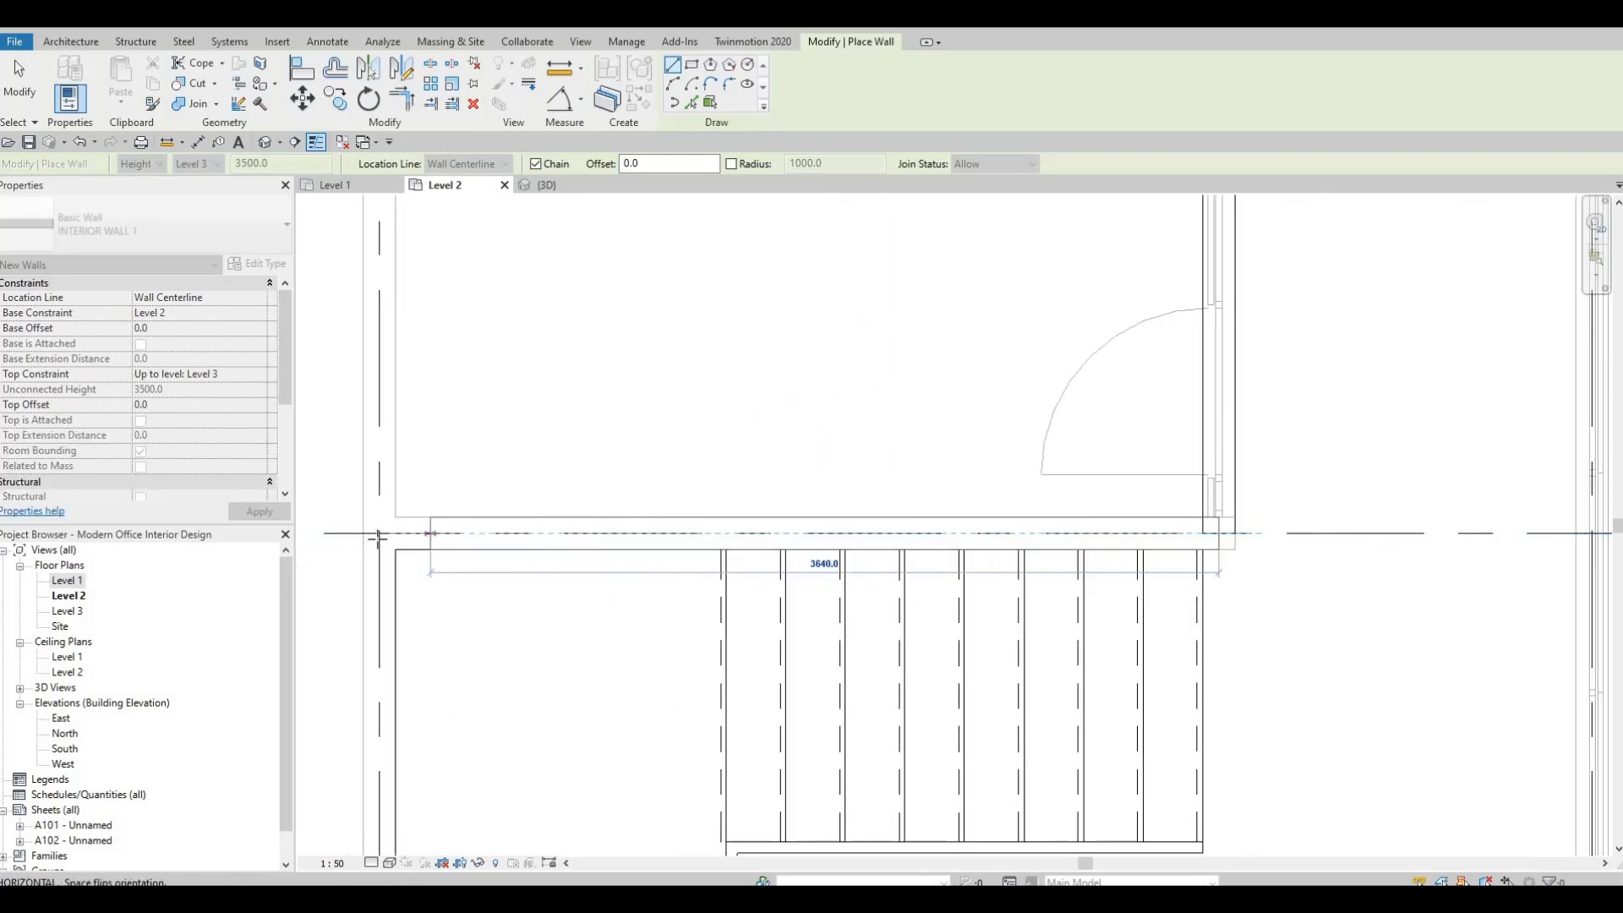
Continue the interior wall west along grid D, above the stairs, to the exterior wall on grid 1.
scroll(688, 507, "down", 2)
key("Escape")
key("Escape")
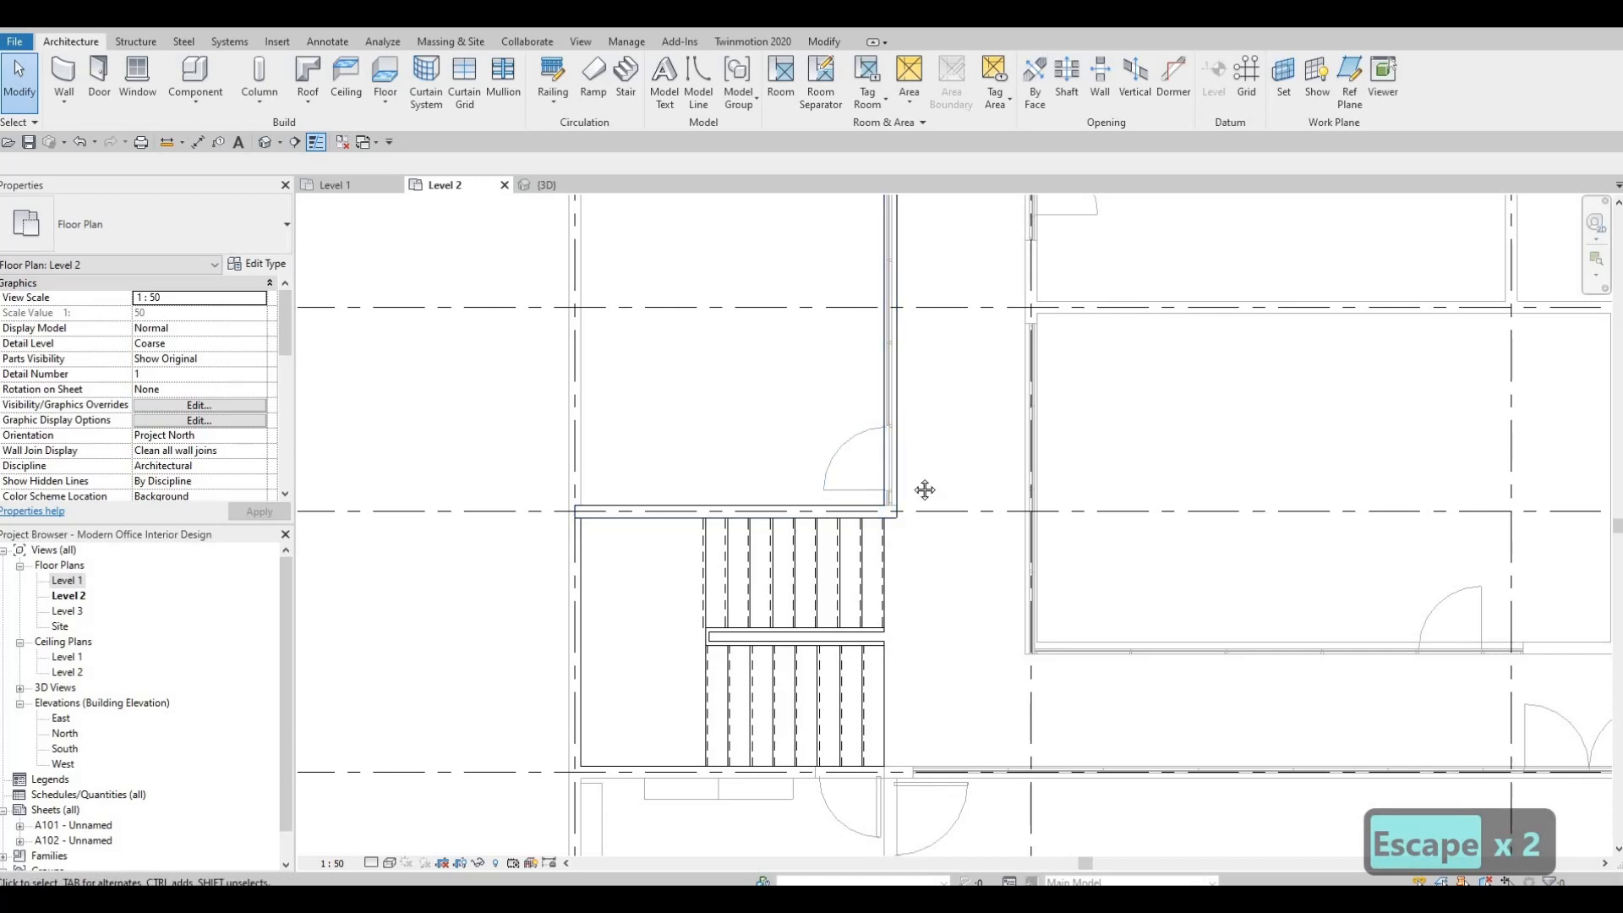
Examine the Level 2 plan around the stairs, meeting room and restrooms against the underlying Level 1 layout.
scroll(914, 647, "down", 2)
middle_click_drag(924, 490, 902, 601)
scroll(897, 550, "down", 1)
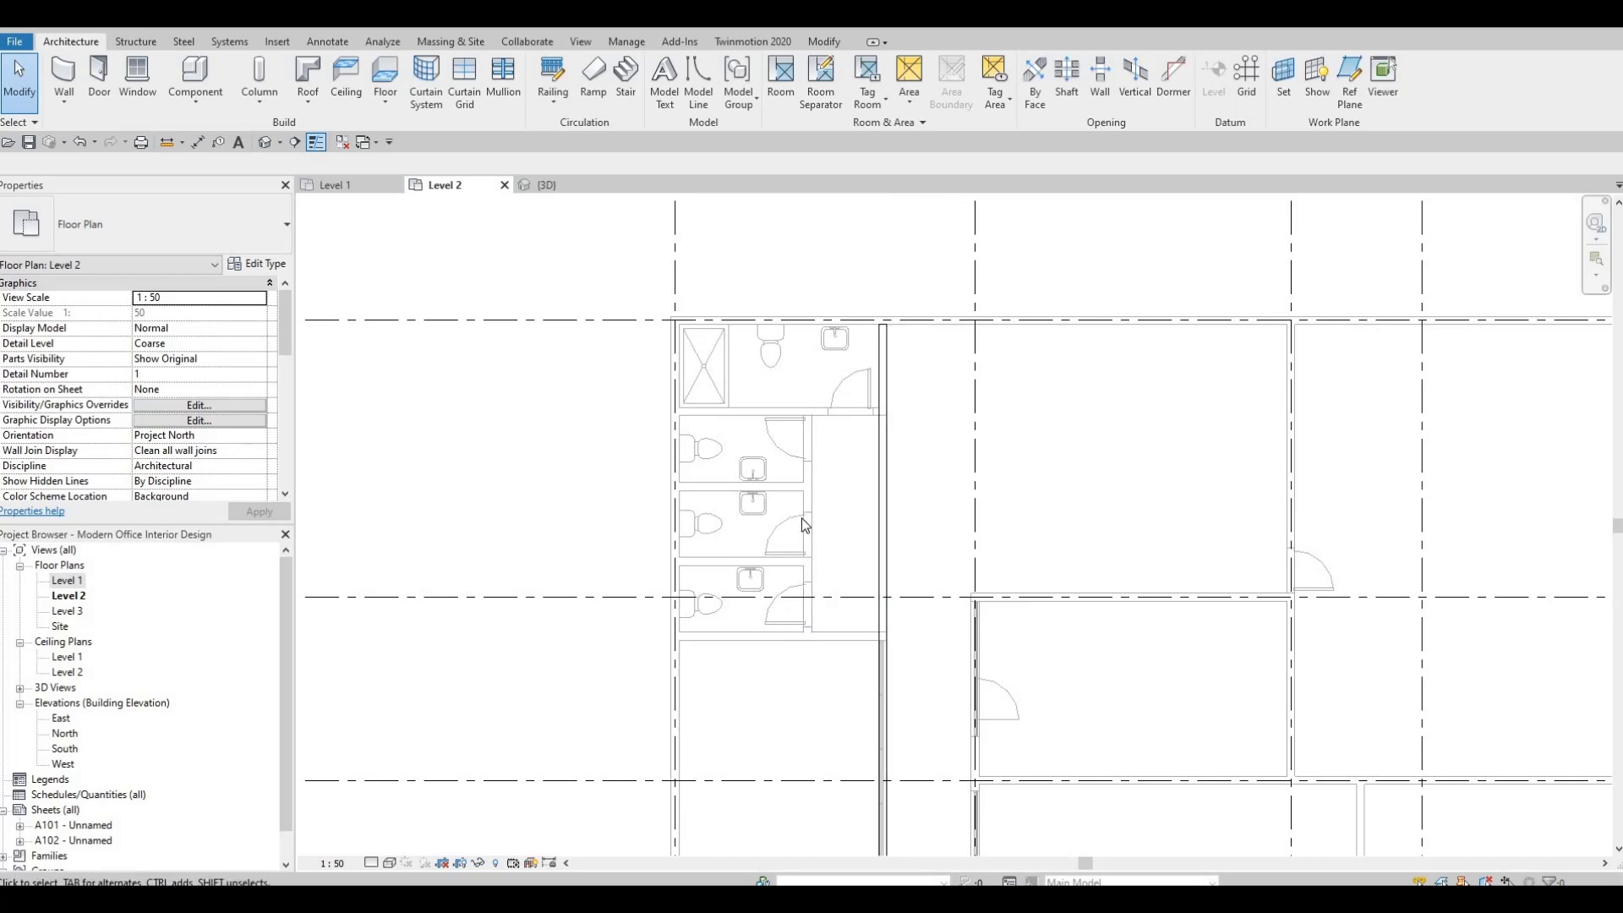
scroll(801, 518, "down", 1)
scroll(779, 484, "up", 2)
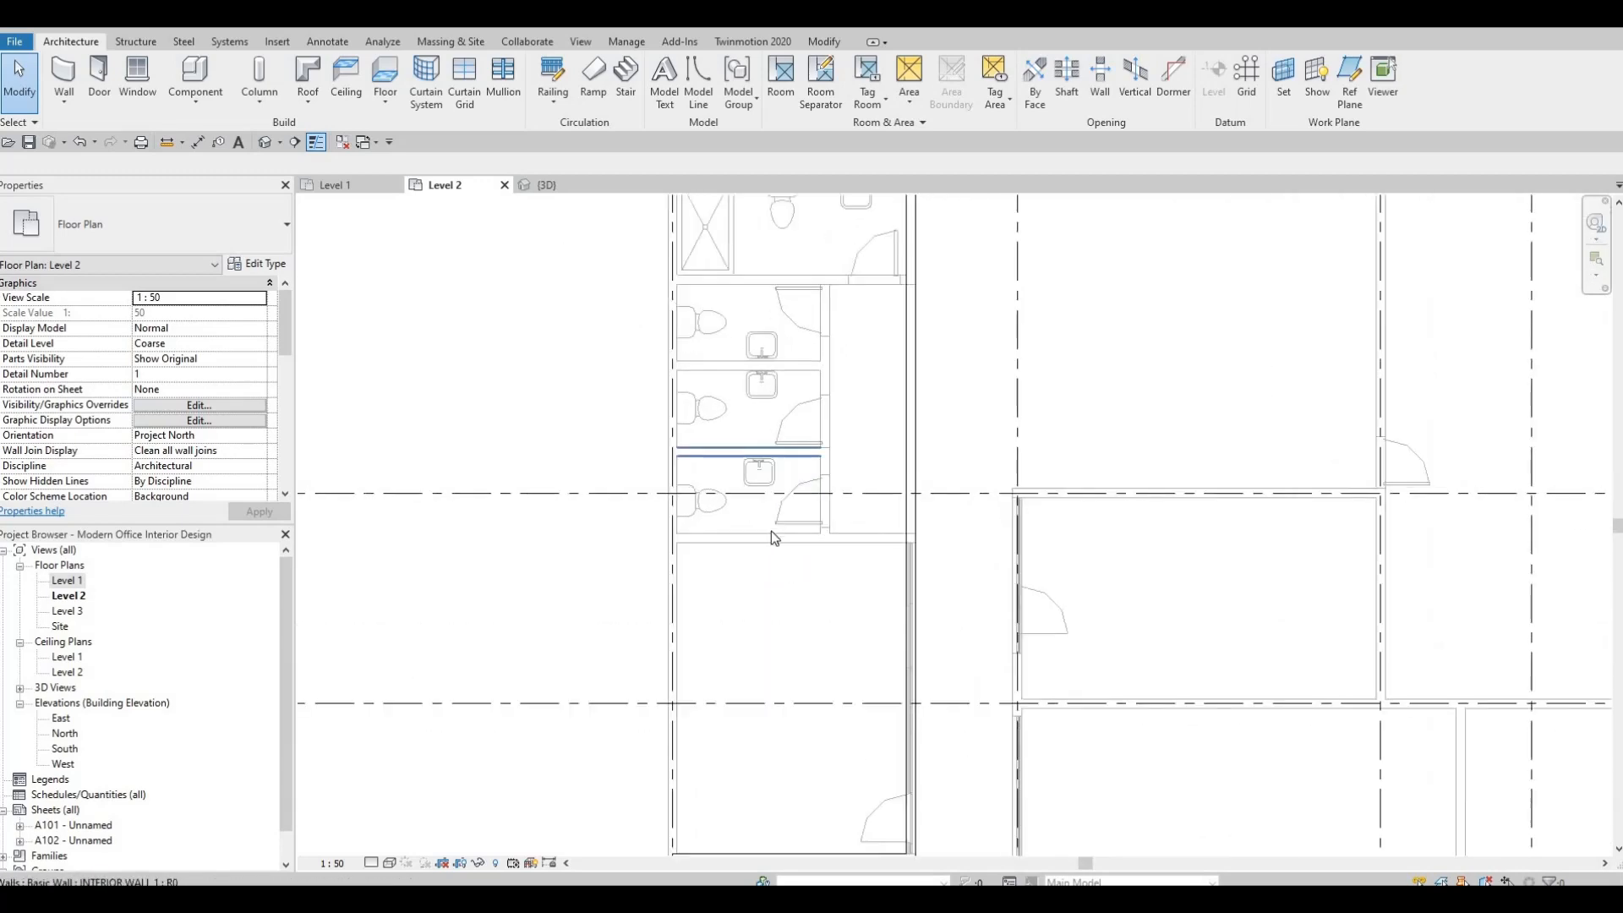
scroll(763, 489, "down", 1)
middle_click_drag(762, 489, 750, 413)
middle_click_drag(851, 479, 837, 431)
scroll(837, 431, "down", 1)
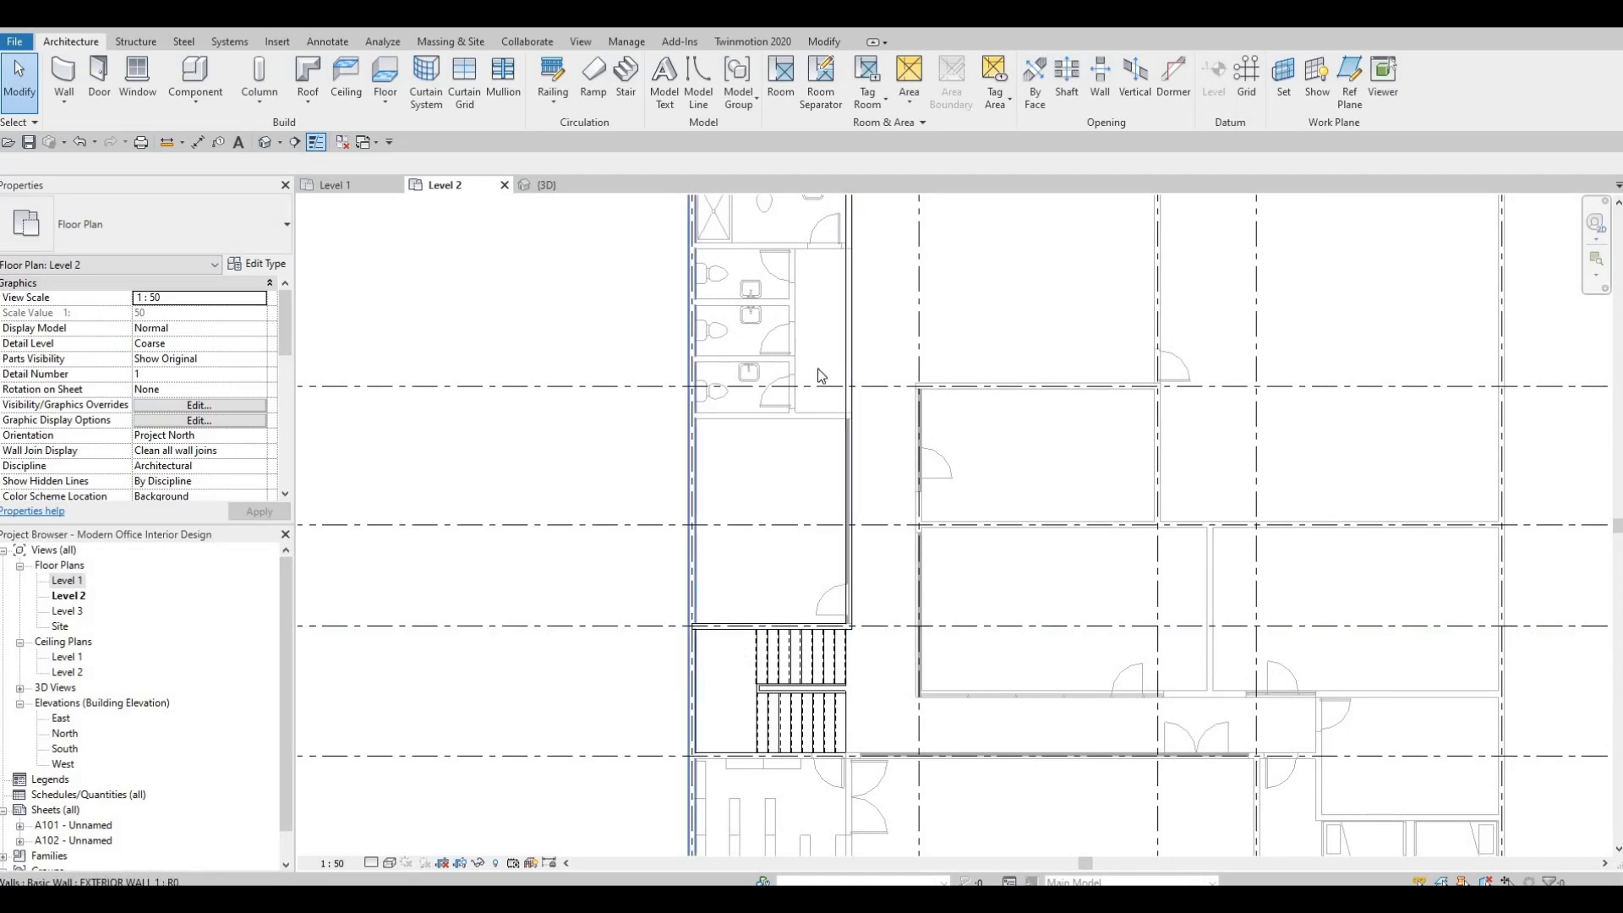
middle_click_drag(855, 510, 788, 773)
key("Escape")
key("Escape")
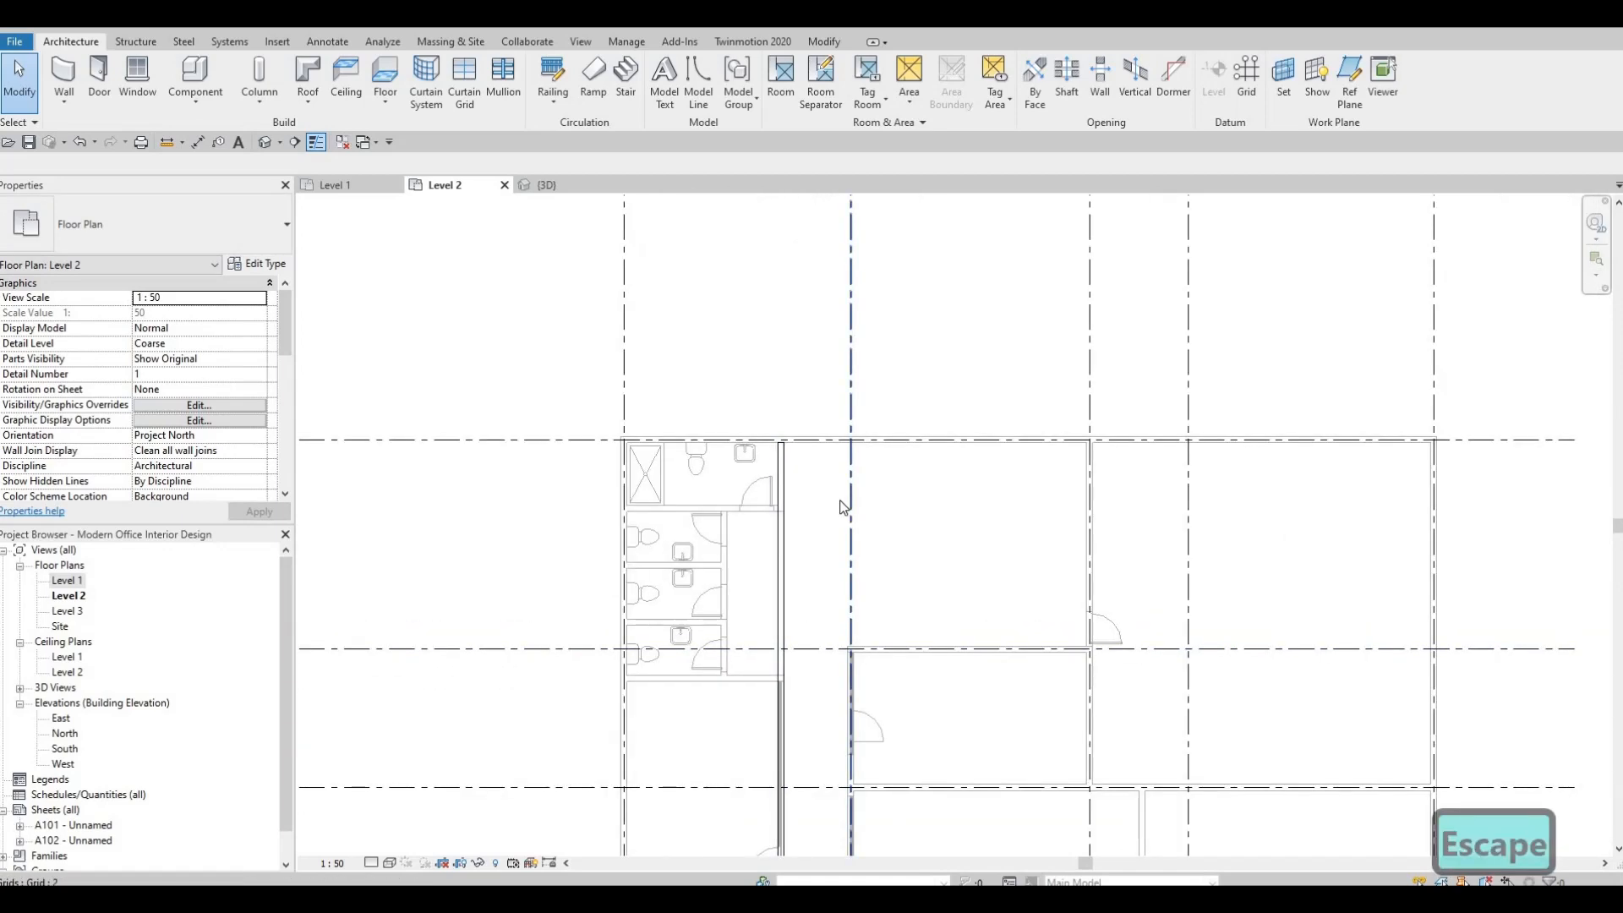
Start a rectangular EXTERIOR WALL 1 outline on Level 2 from the corner at grids A and 1.
left_click(917, 452)
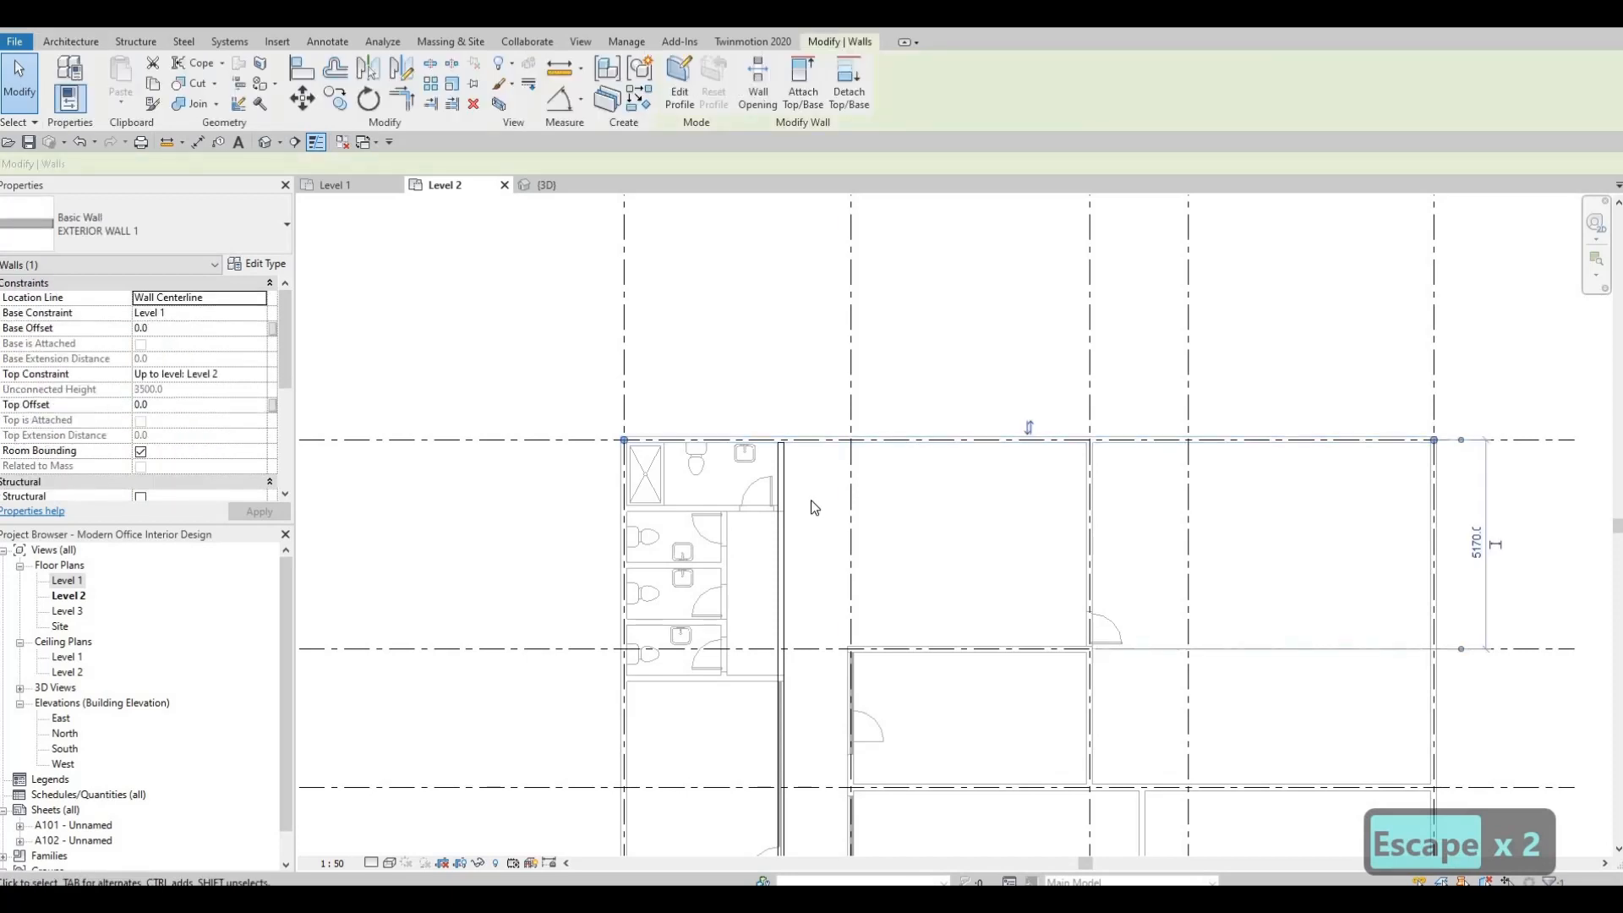
key("c")
key("s")
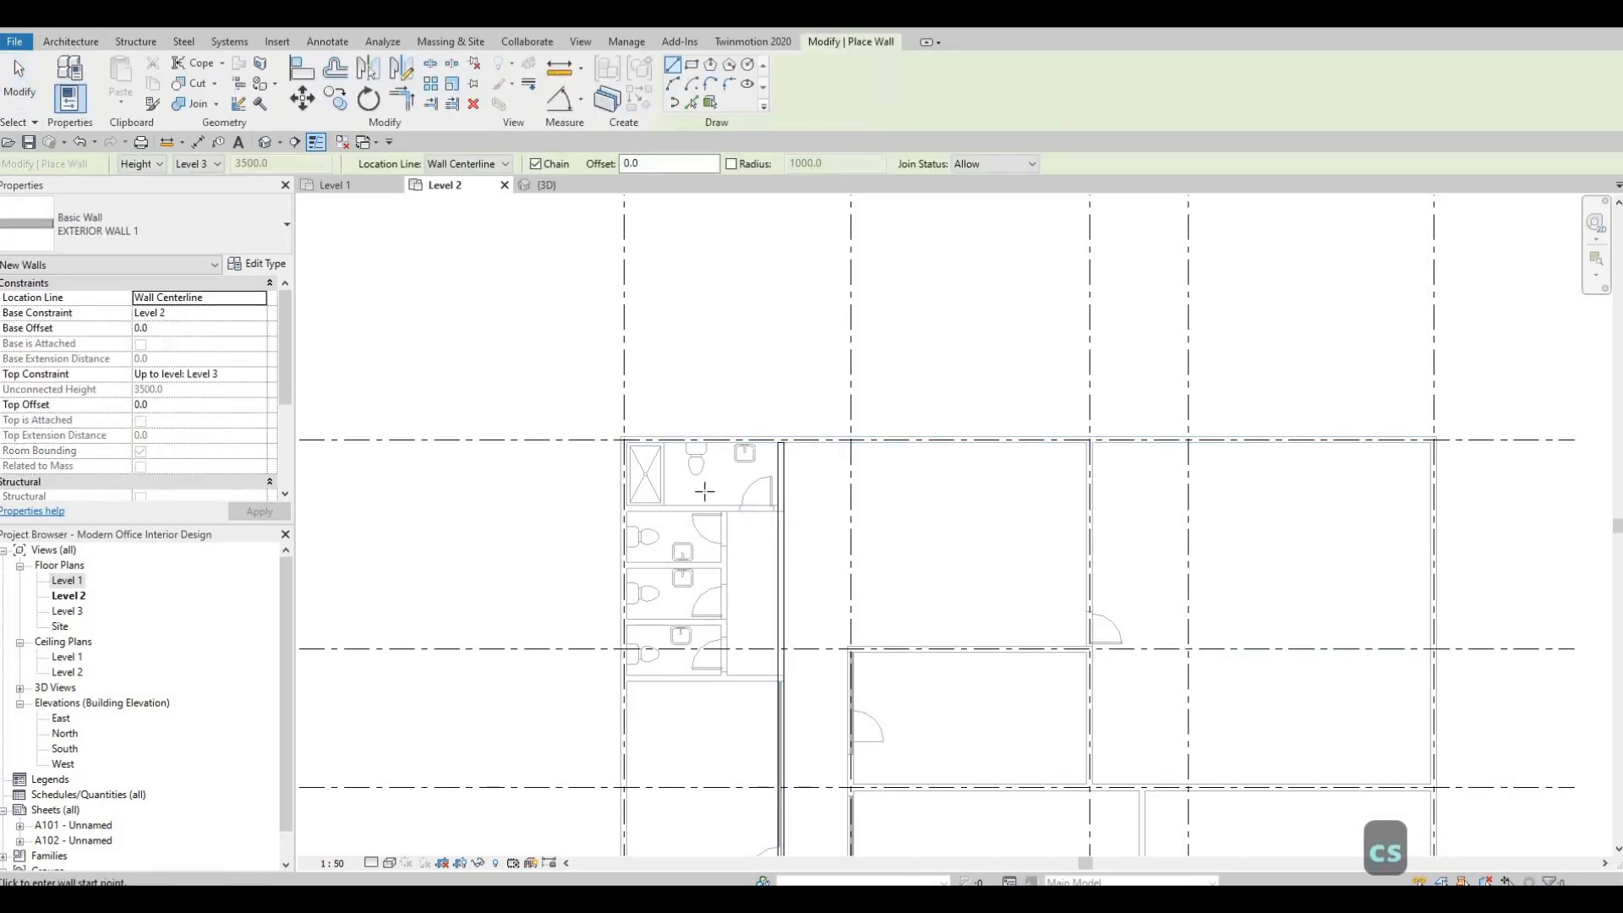
scroll(617, 448, "up", 5)
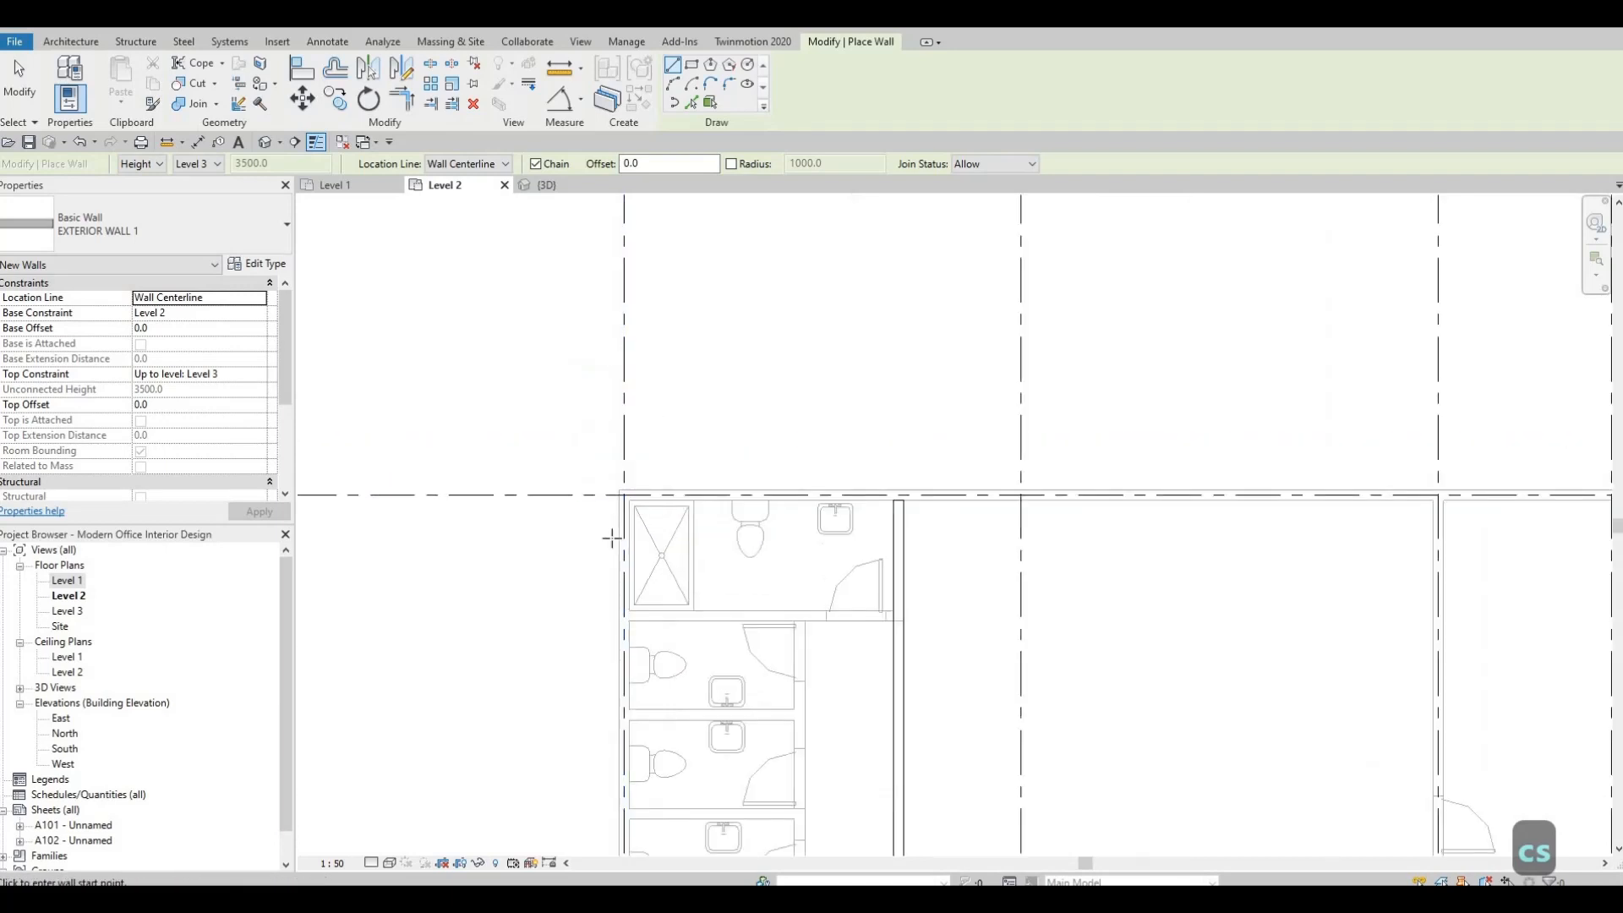
left_click(609, 534)
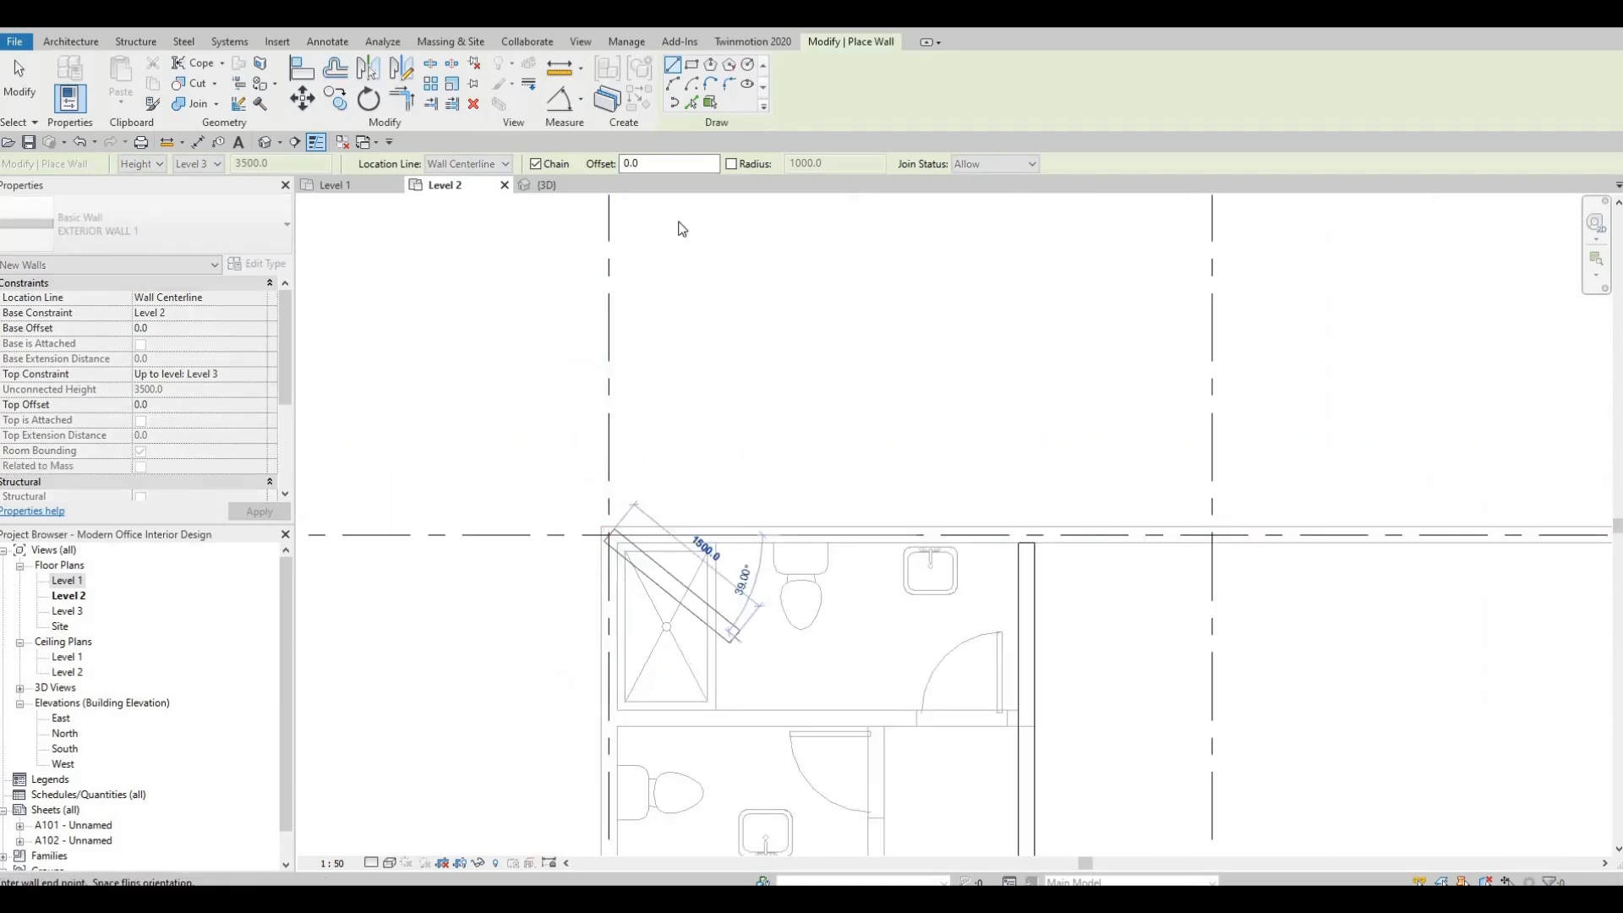
key("Escape")
left_click(617, 545)
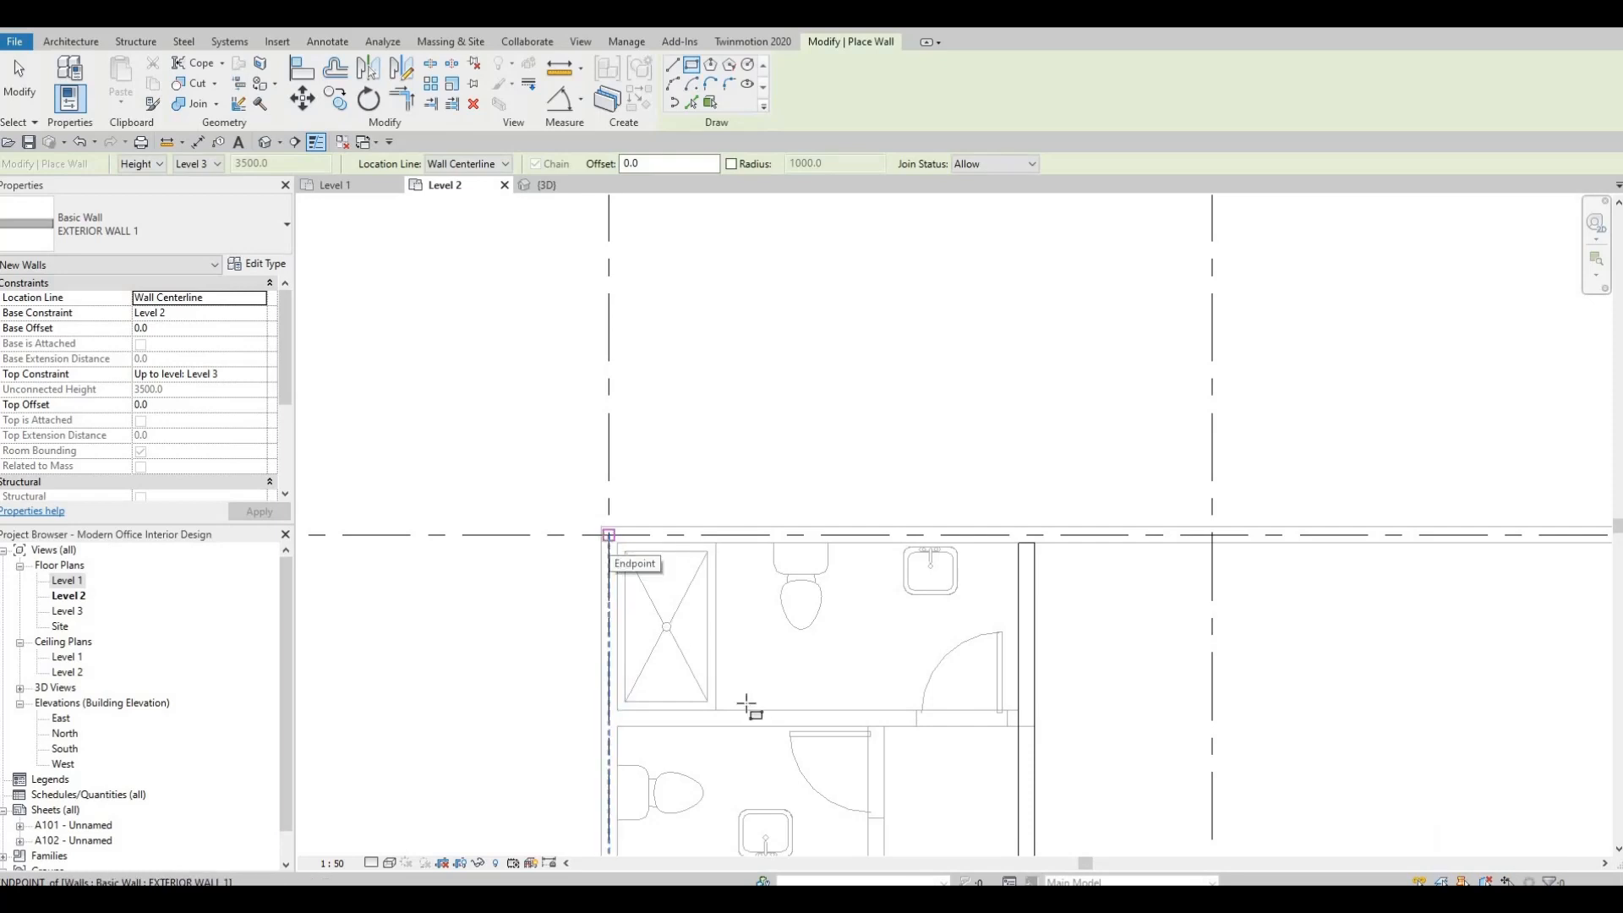
left_click(609, 534)
Complete the exterior wall rectangle at the opposite corner, where grids F and 5 meet by the Quarters beds.
scroll(845, 454, "down", 2)
scroll(907, 471, "down", 6)
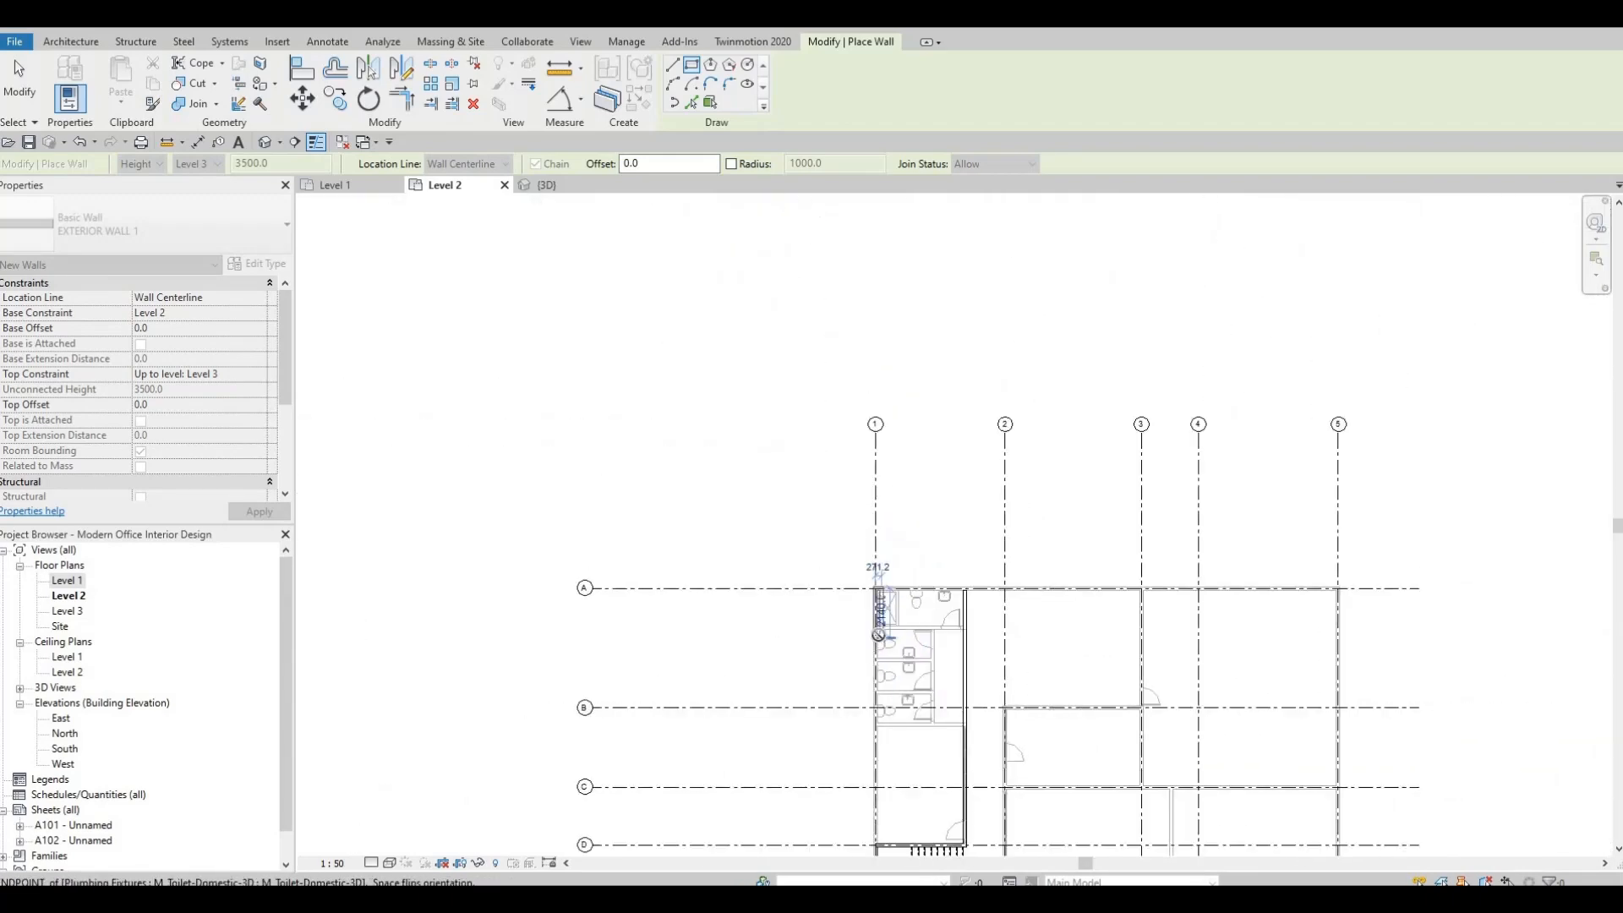
scroll(879, 635, "up", 1)
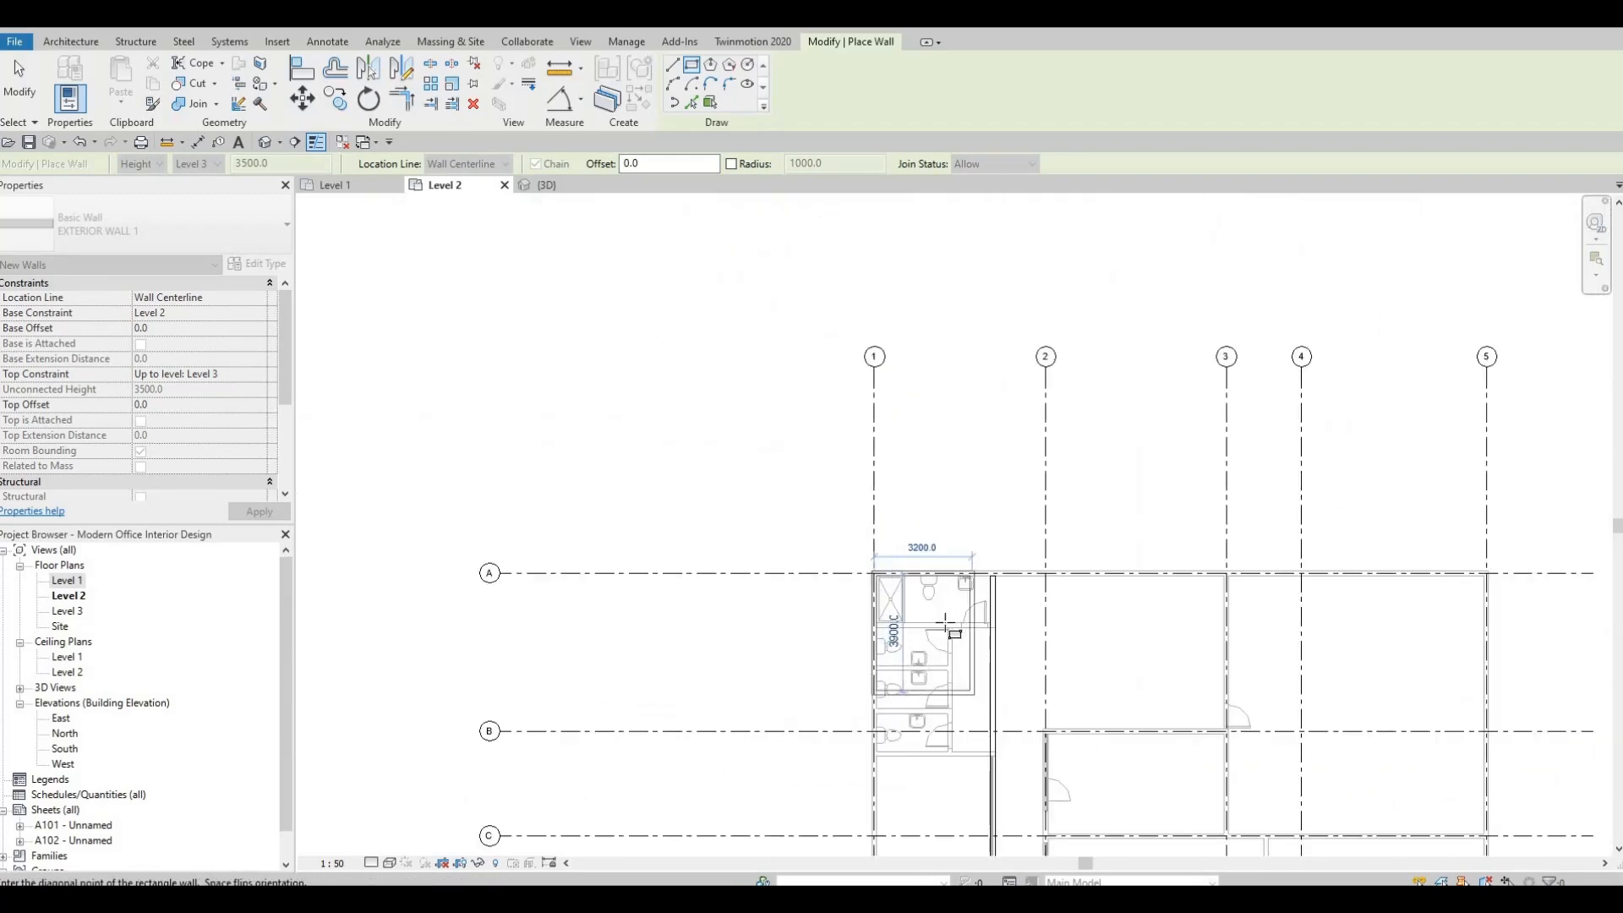
middle_click_drag(1125, 761, 854, 372)
scroll(1041, 547, "down", 3)
middle_click_drag(1072, 625, 1043, 549)
scroll(1041, 553, "up", 1)
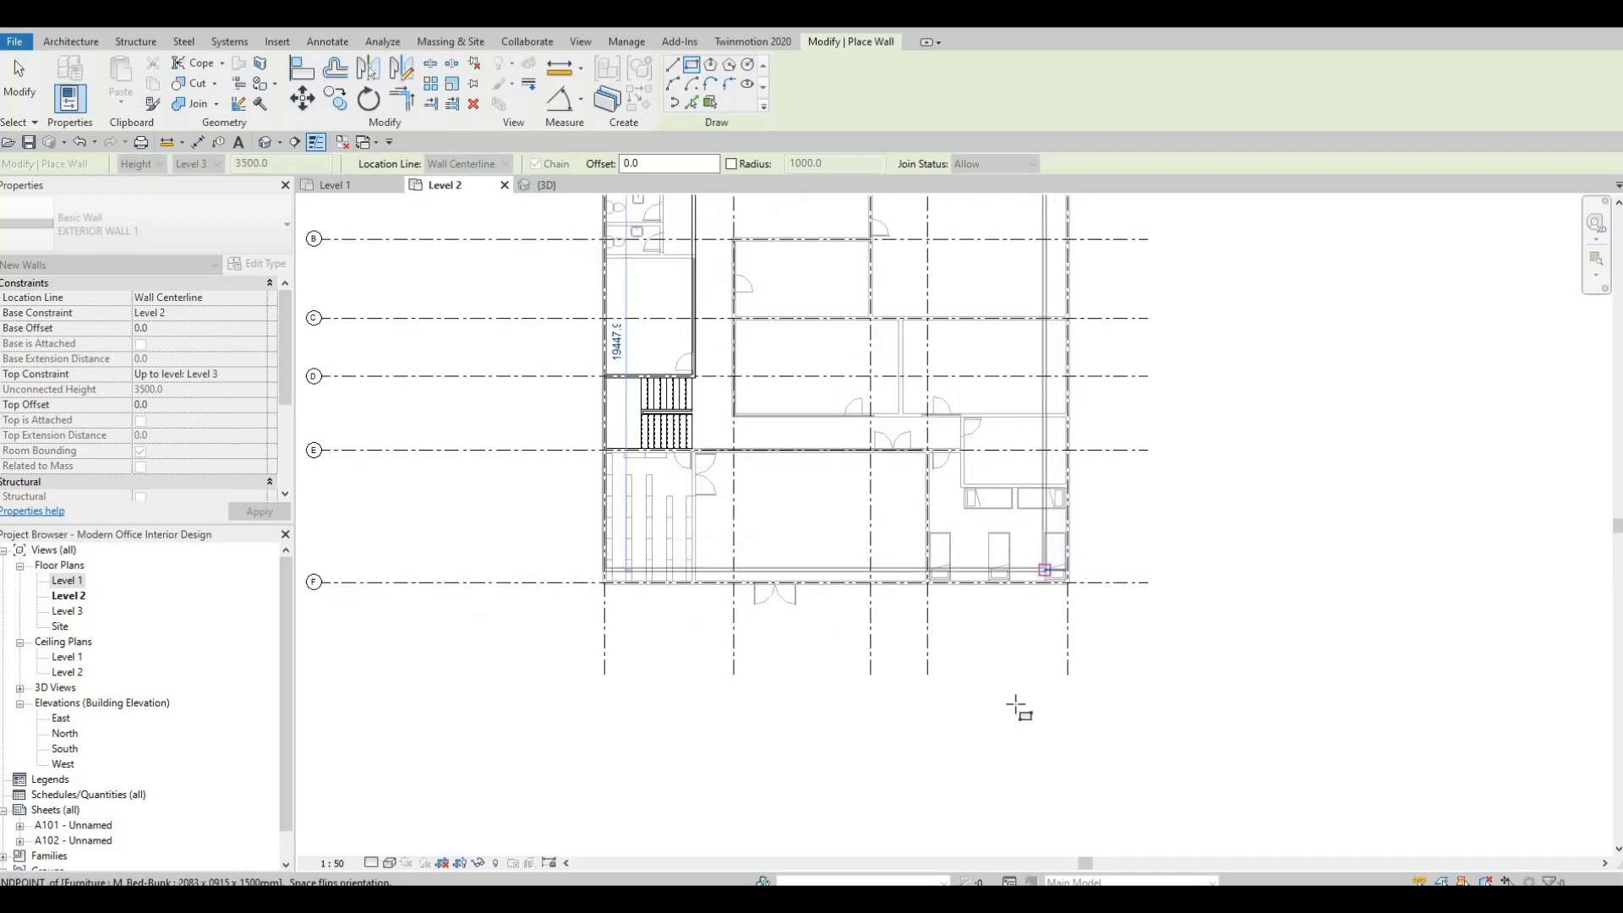
scroll(1054, 656, "down", 3)
scroll(1047, 205, "up", 3)
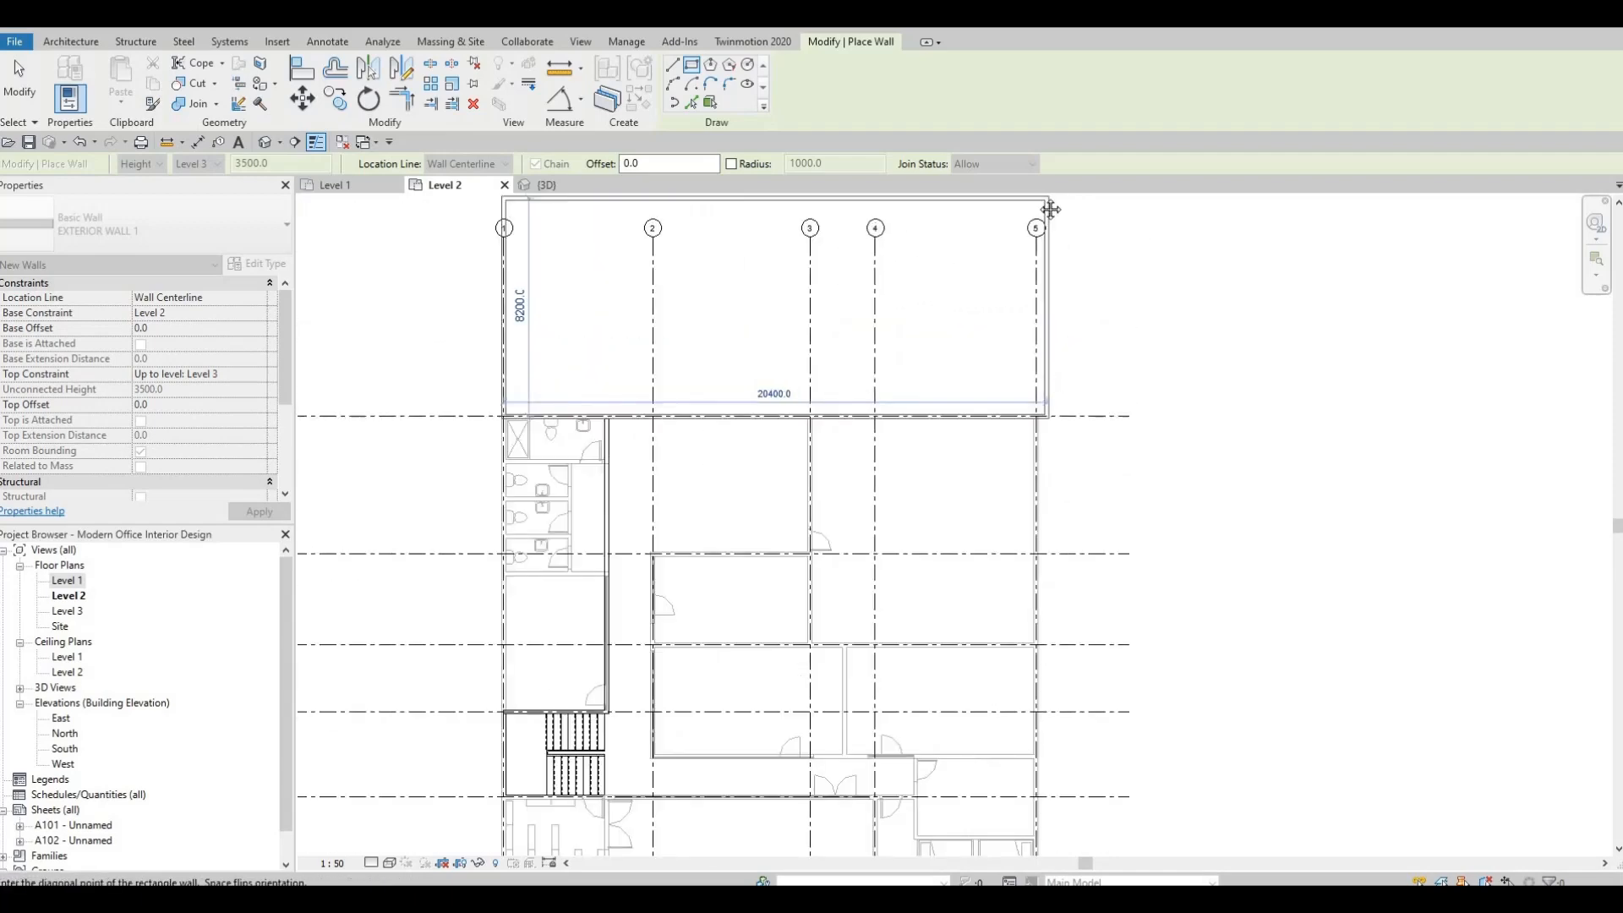
middle_click_drag(1034, 750, 1003, 380)
scroll(1003, 565, "up", 4)
scroll(1019, 590, "up", 3)
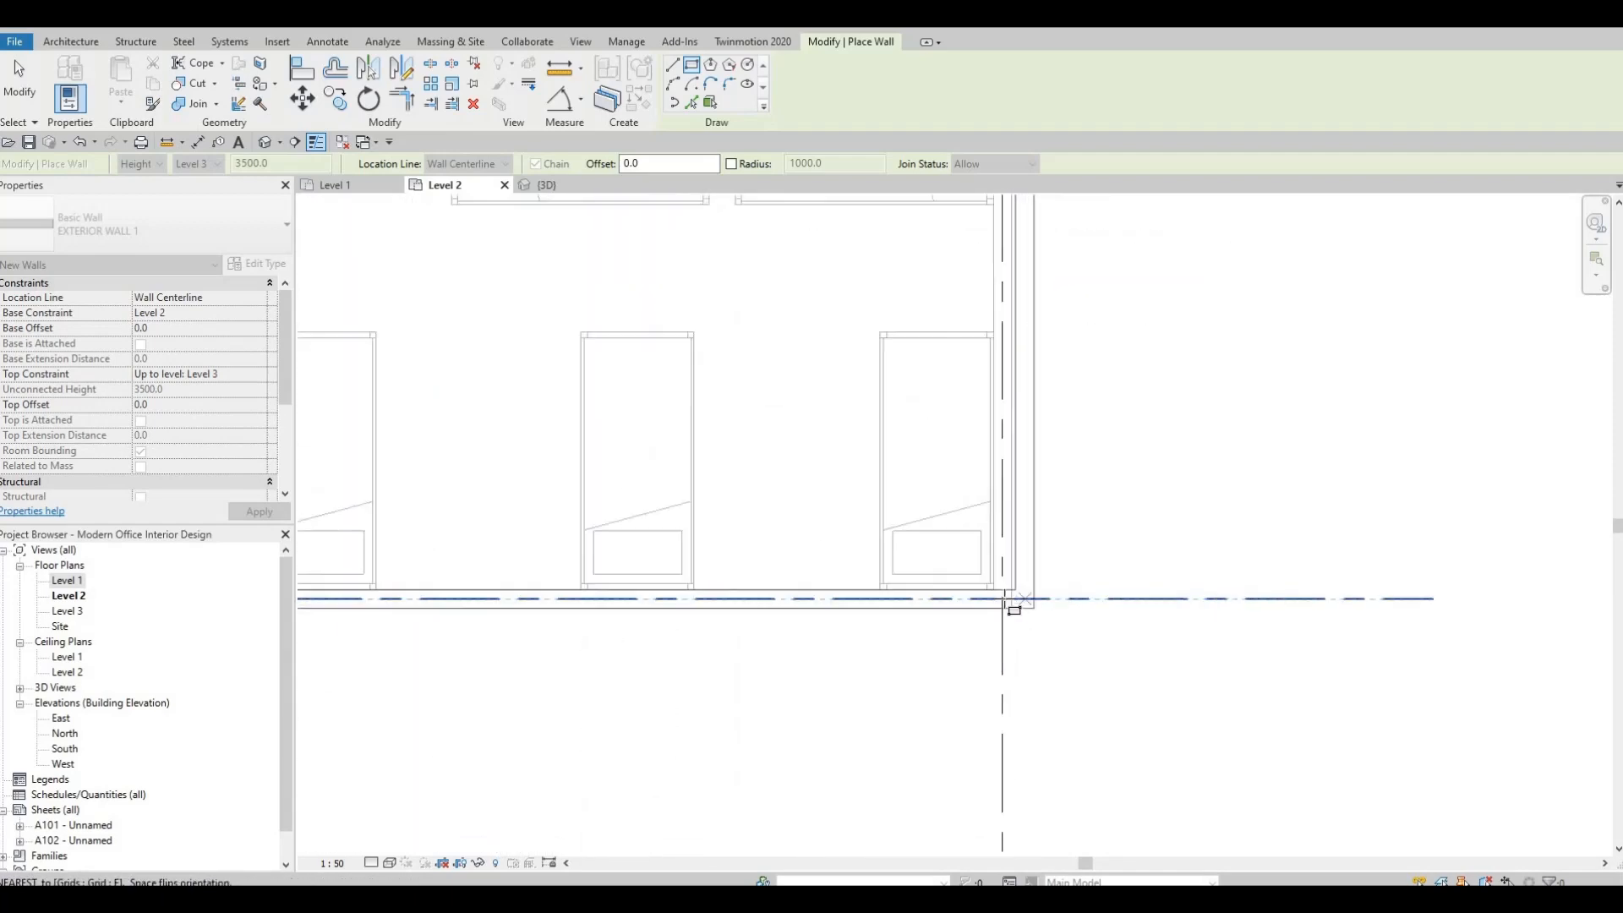
left_click(1021, 564)
scroll(1022, 561, "down", 6)
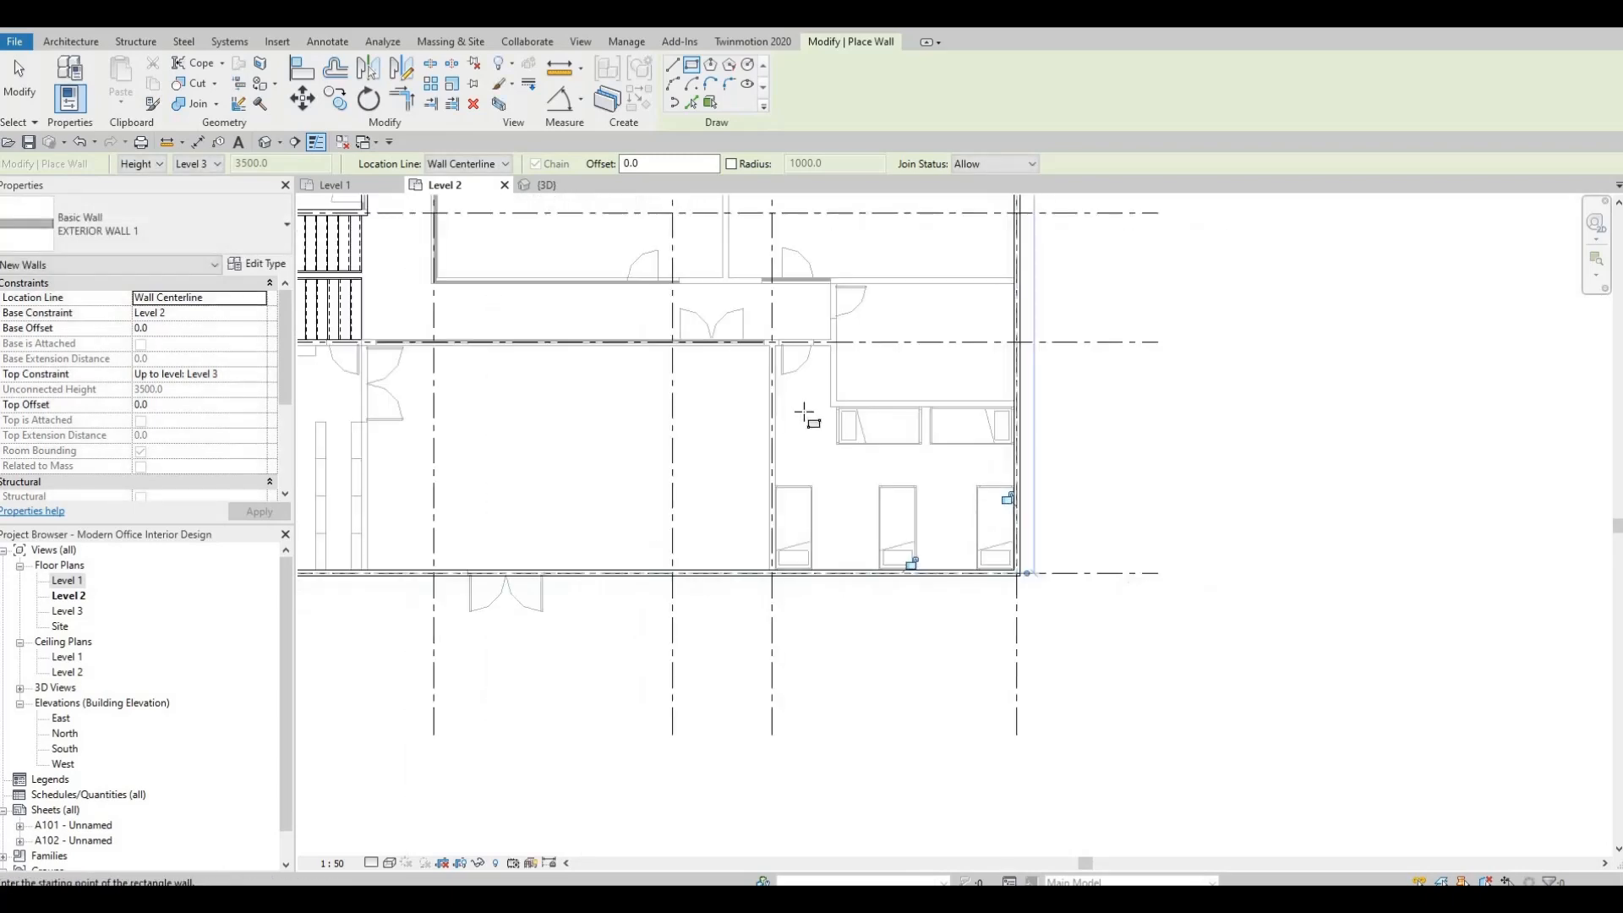
middle_click_drag(809, 305, 879, 438)
key("Escape")
key("Escape")
scroll(845, 423, "down", 2)
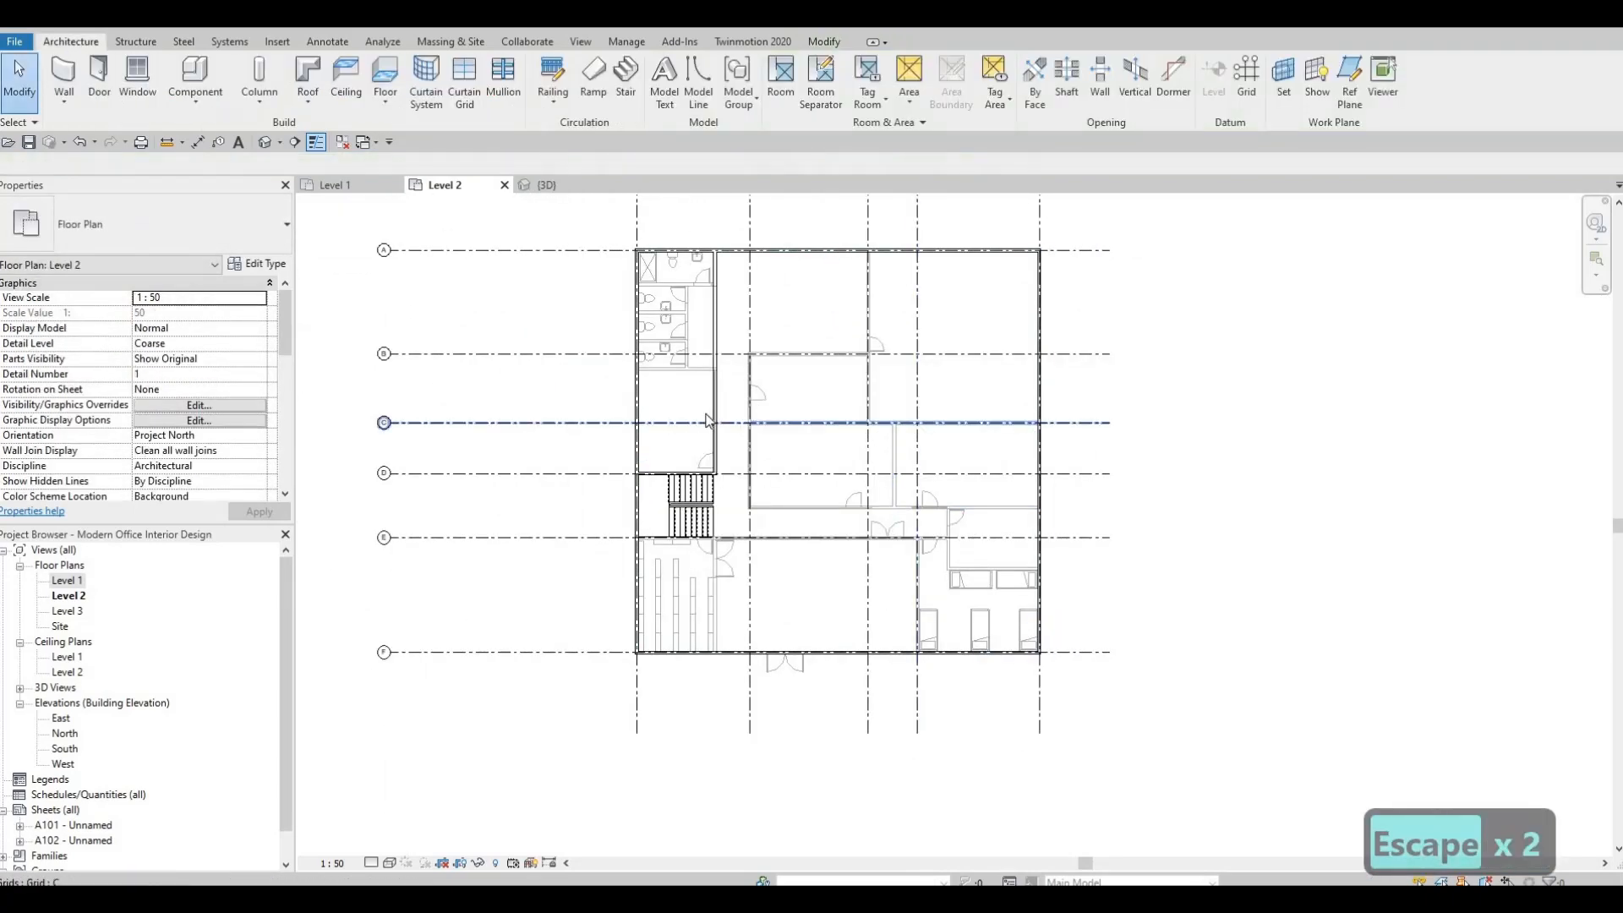
Examine the Level 2 plan from the restrooms down past the stairs to the shelving room against the underlying Level 1 layout.
scroll(760, 421, "up", 5)
scroll(759, 415, "up", 2)
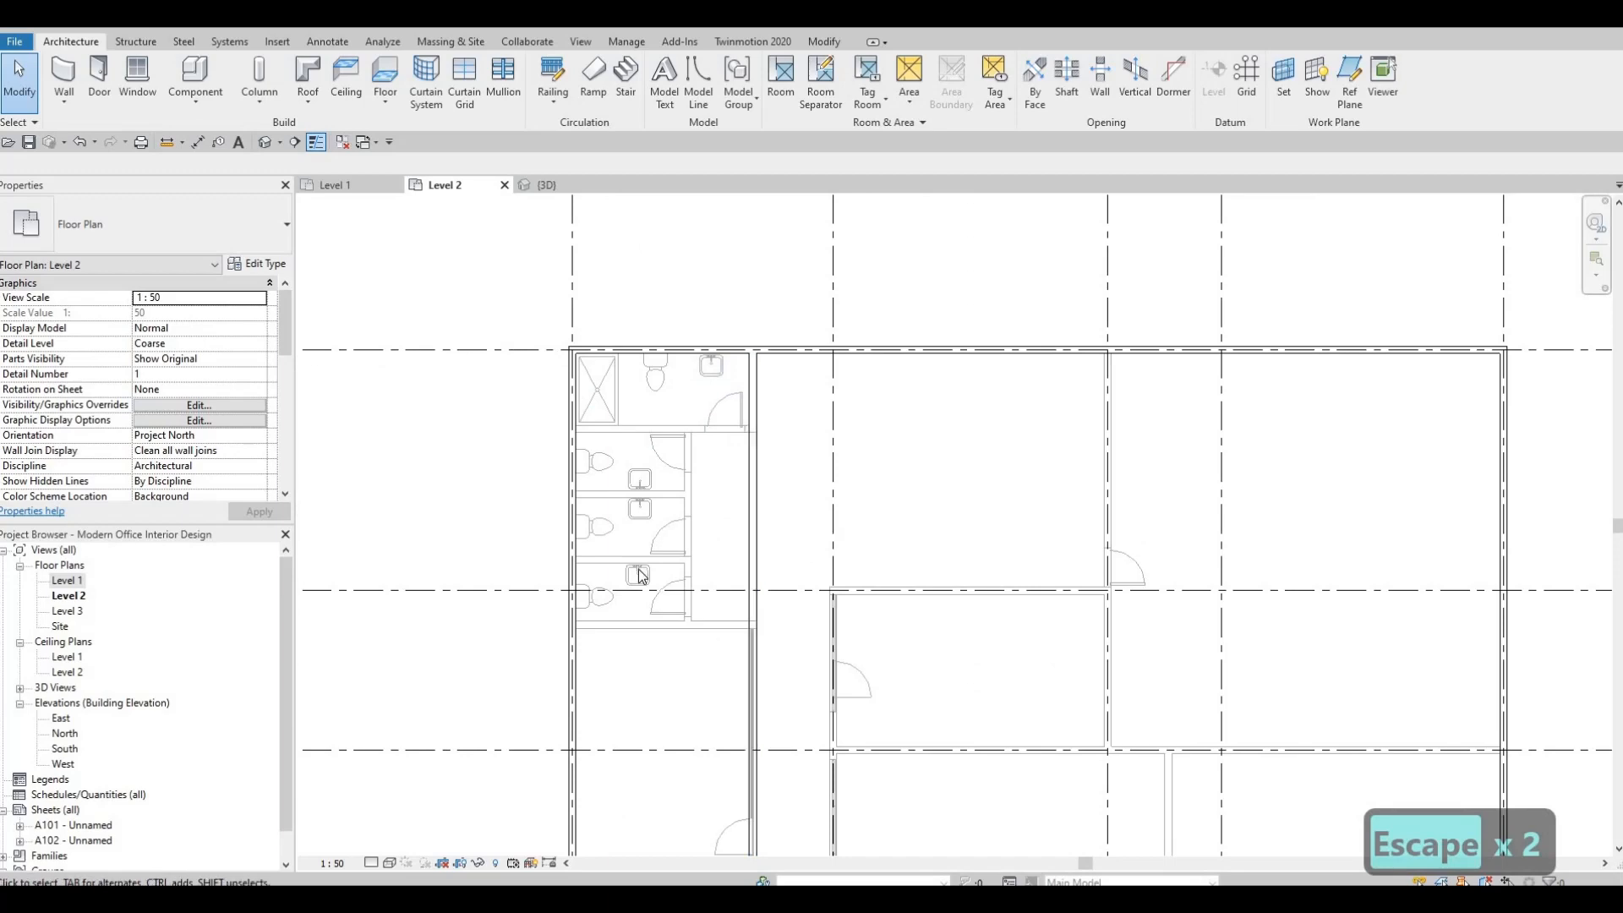
middle_click_drag(634, 569, 768, 497)
scroll(875, 553, "down", 1)
middle_click_drag(803, 671, 826, 605)
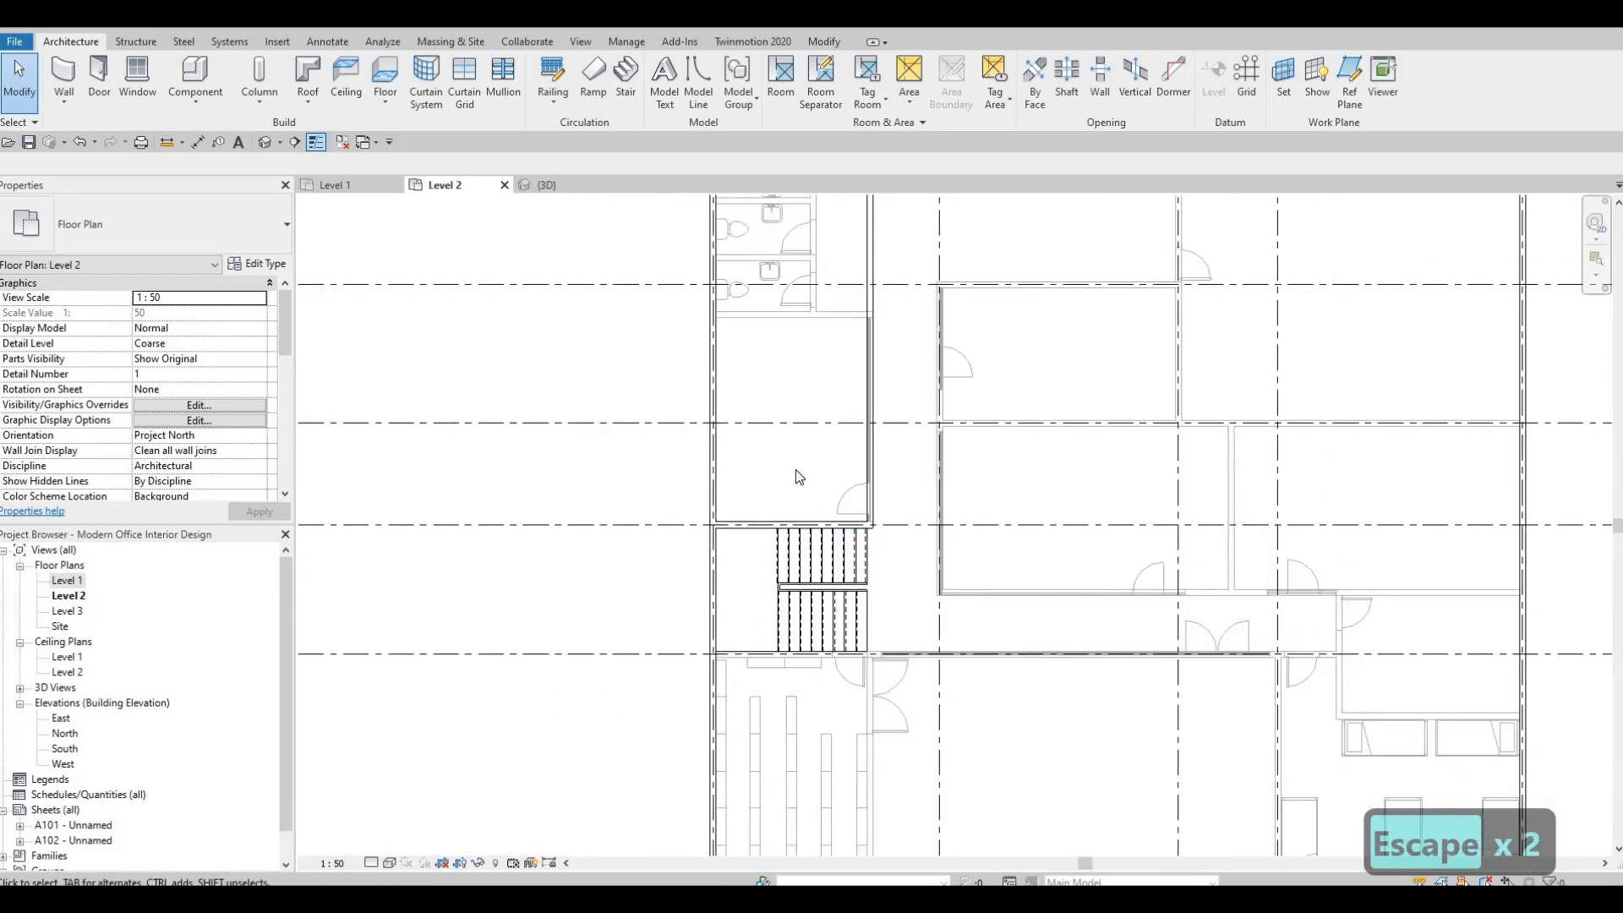
middle_click_drag(740, 567, 757, 460)
scroll(782, 574, "up", 3)
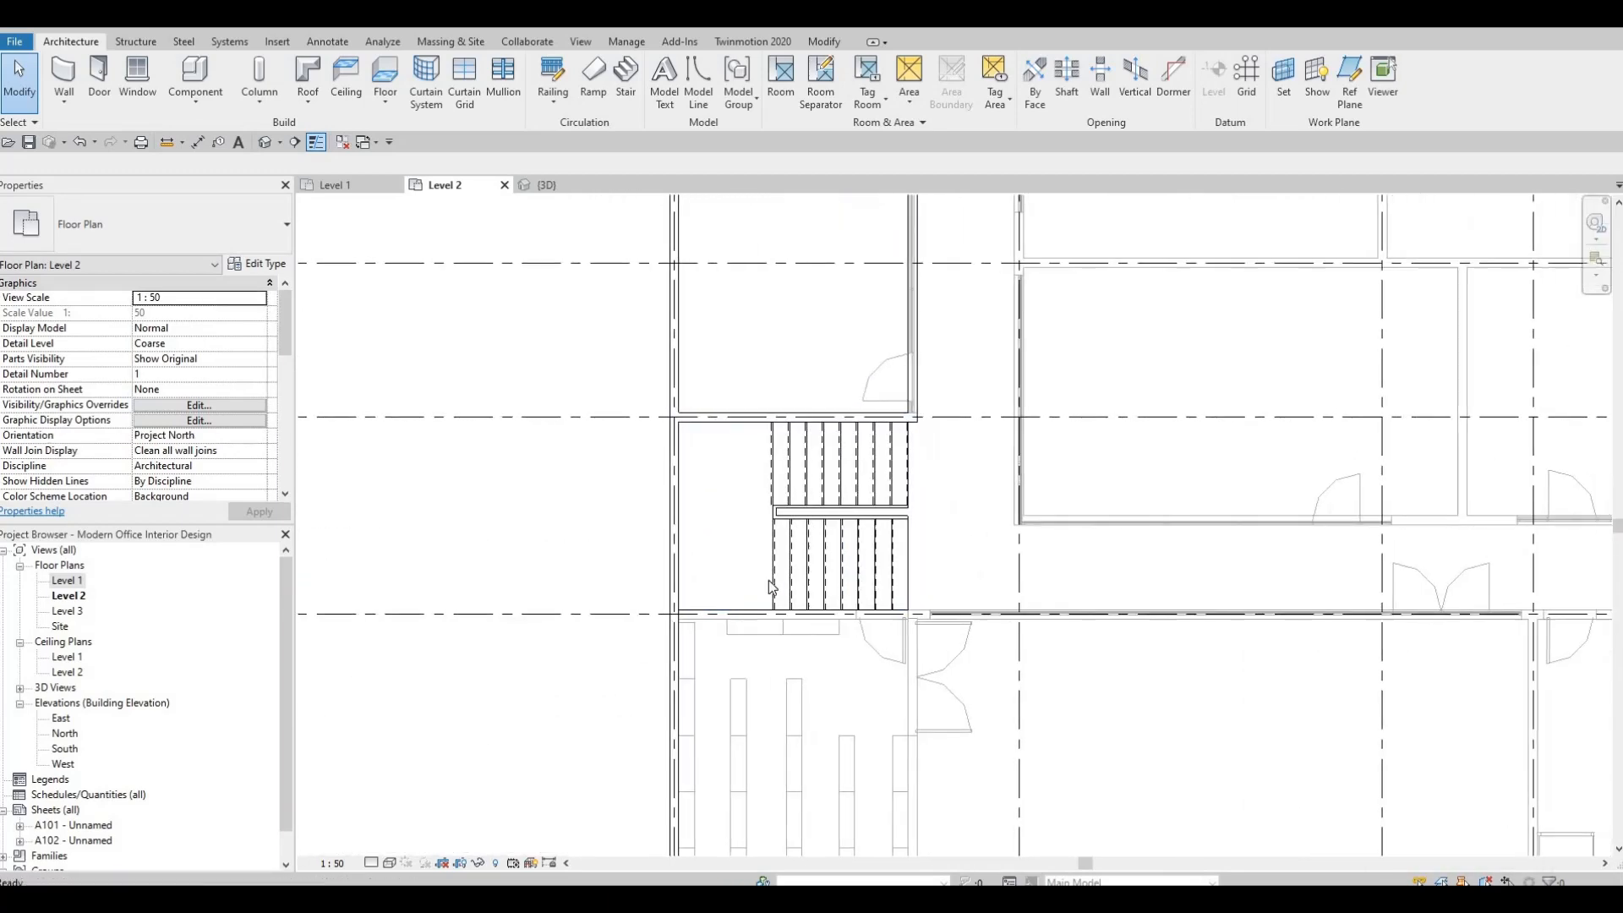
left_click(769, 580)
middle_click_drag(770, 562, 819, 537)
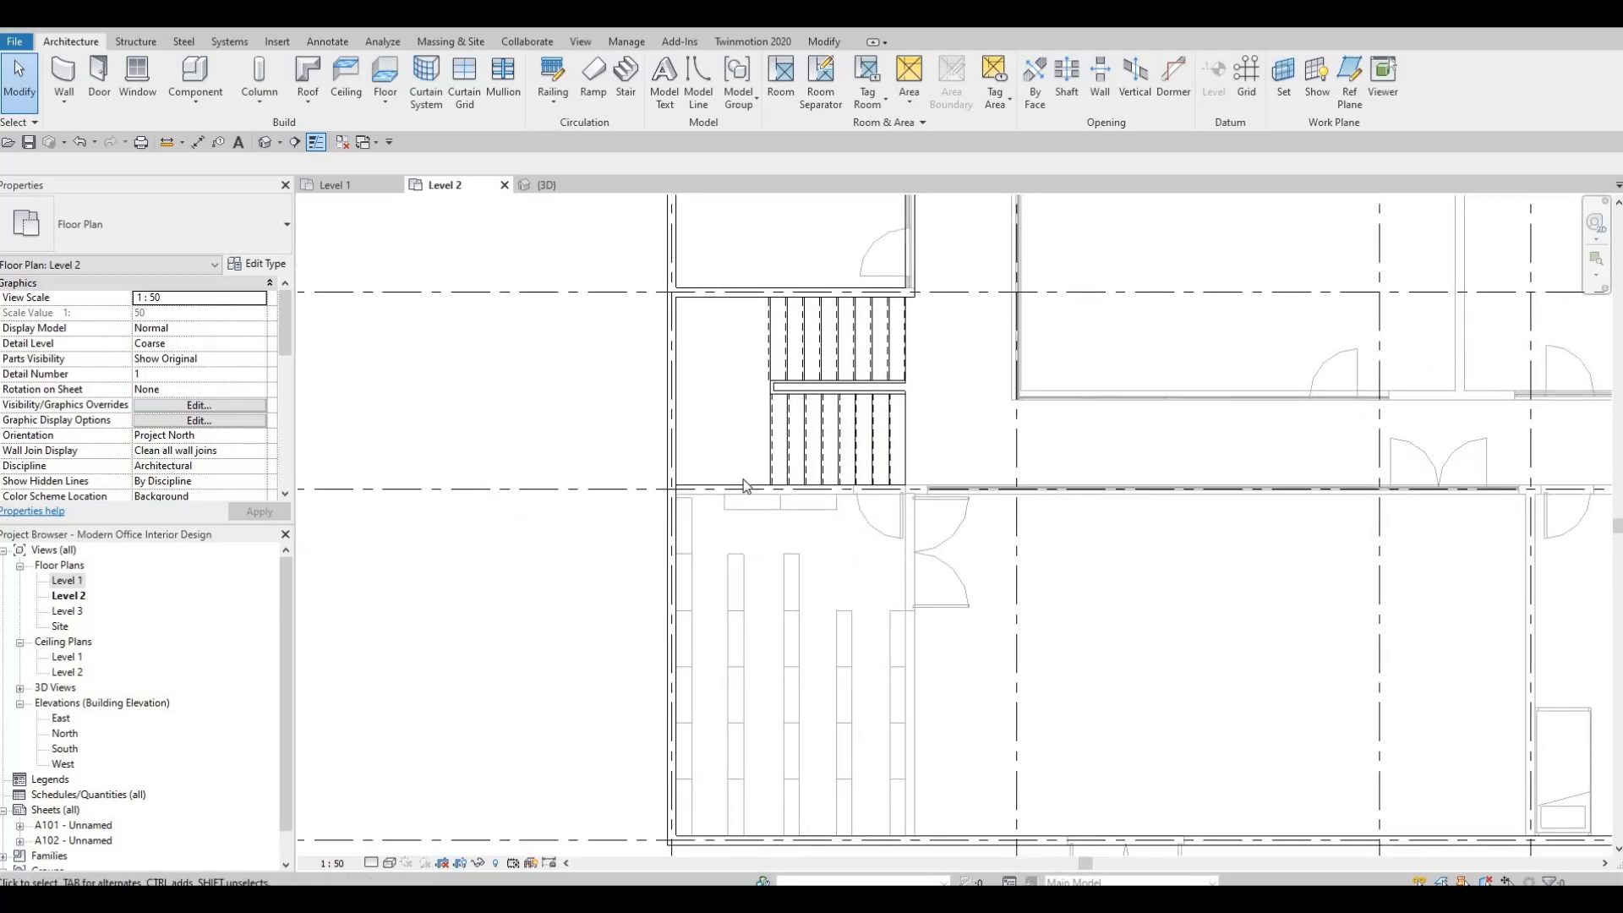
scroll(846, 574, "up", 1)
scroll(896, 474, "down", 2)
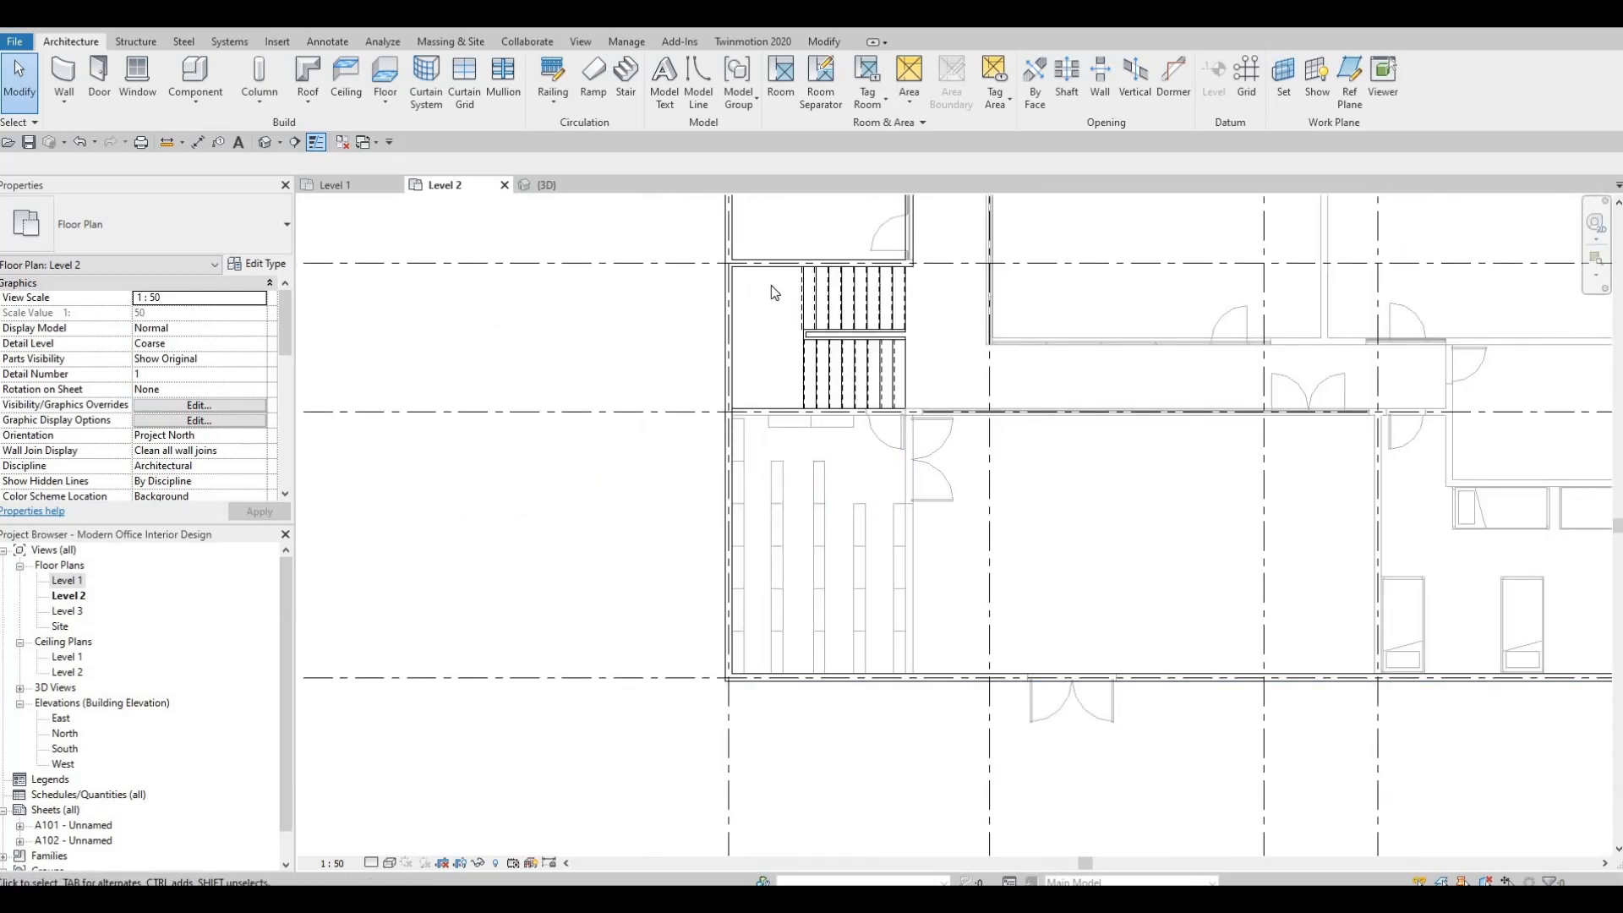
middle_click_drag(803, 302, 770, 438)
Draw an INTERIOR WALL 1 on Level 2 along grid E from the exterior wall on grid 1 to the east end of the stairs.
key("Escape")
left_click(758, 398)
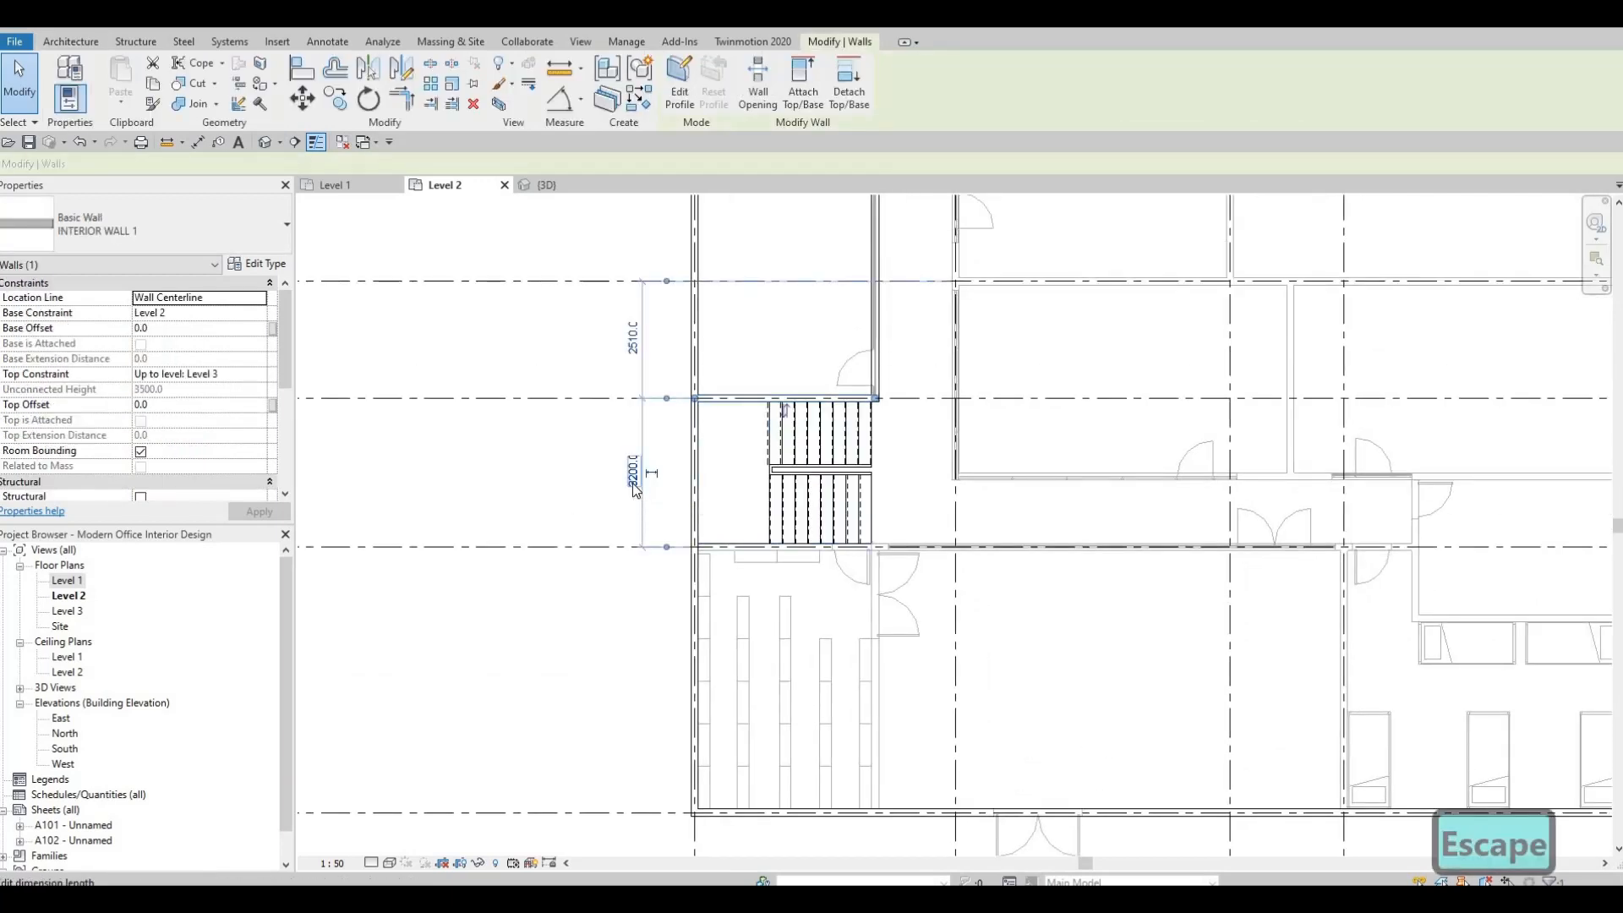
key("c")
key("s")
middle_click_drag(1290, 560, 1294, 482)
scroll(761, 423, "down", 1)
middle_click_drag(774, 480, 1251, 486)
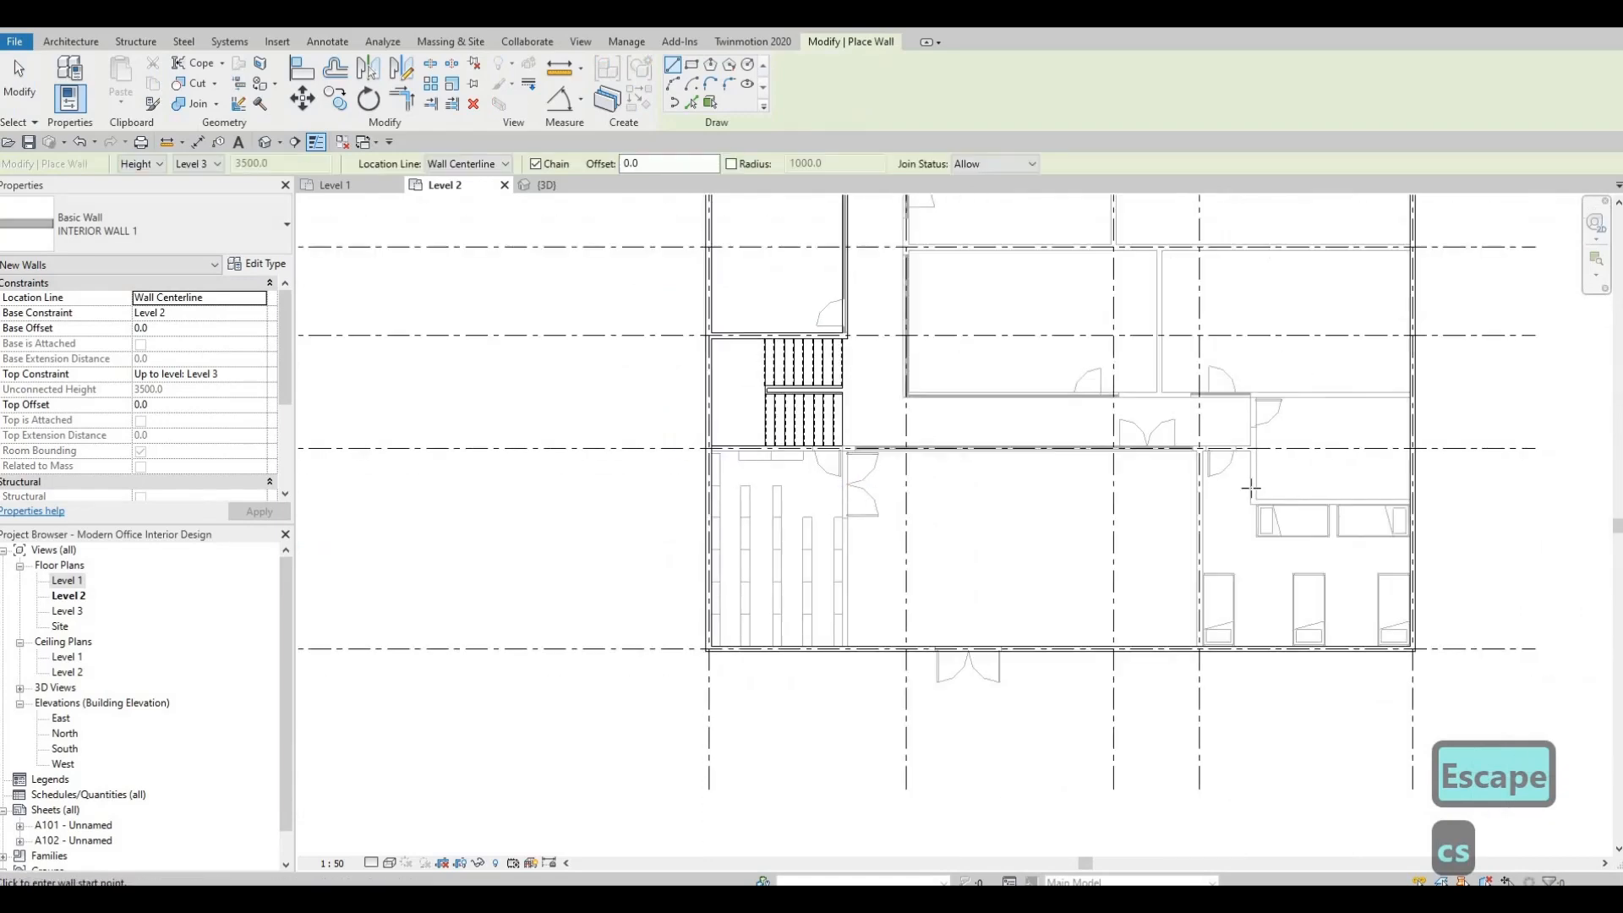
middle_click_drag(1128, 488, 1033, 516)
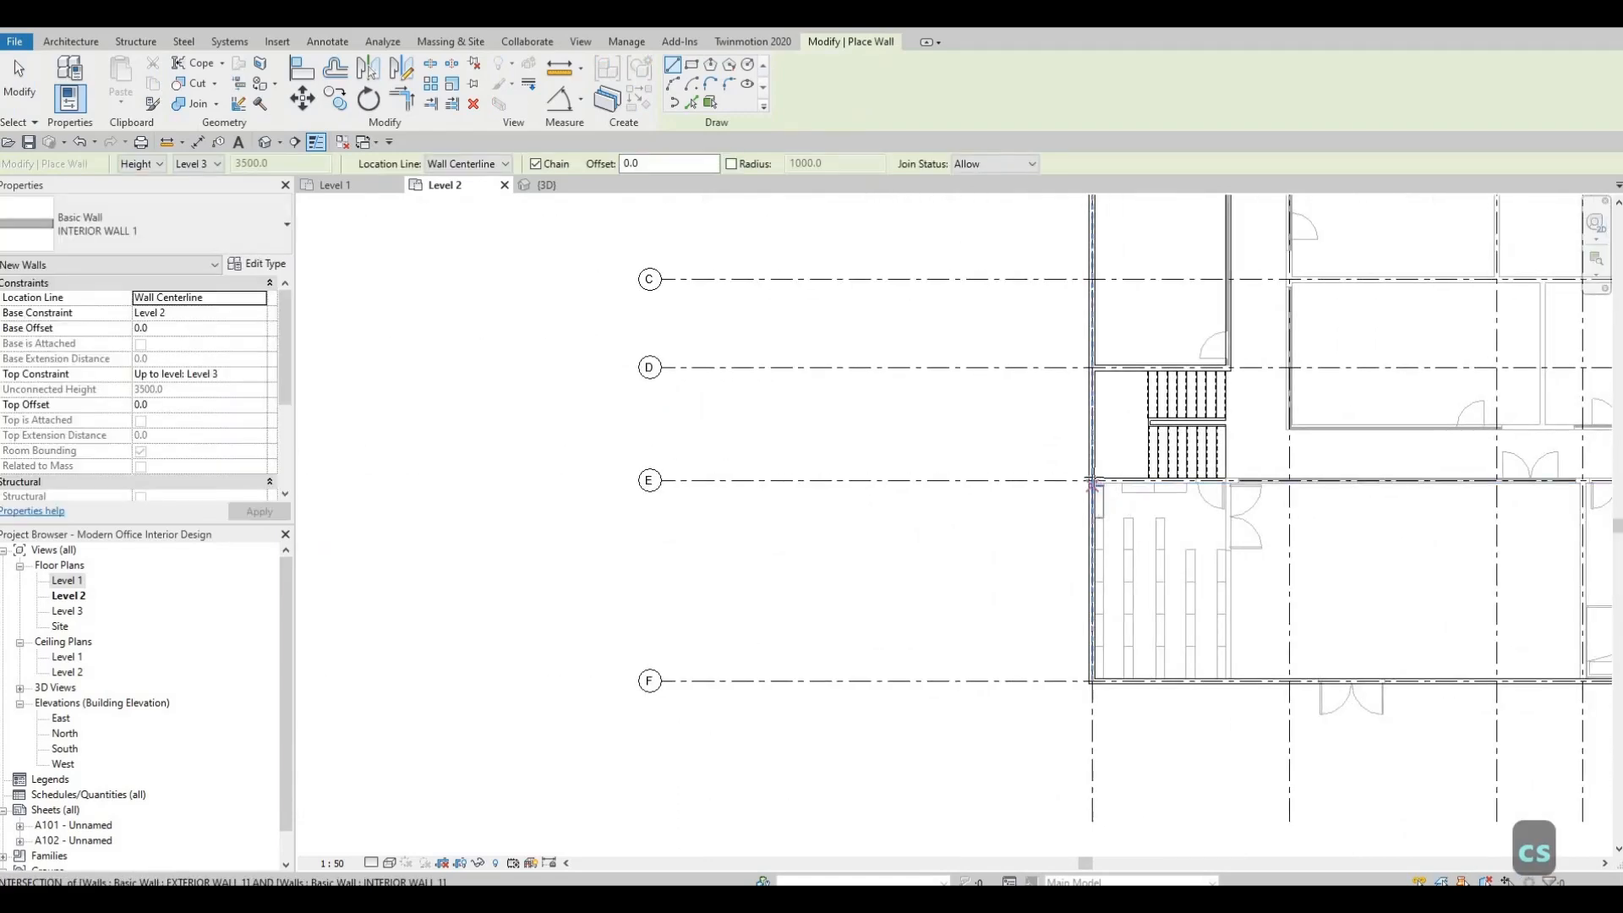
scroll(1091, 484, "up", 3)
left_click(1045, 488)
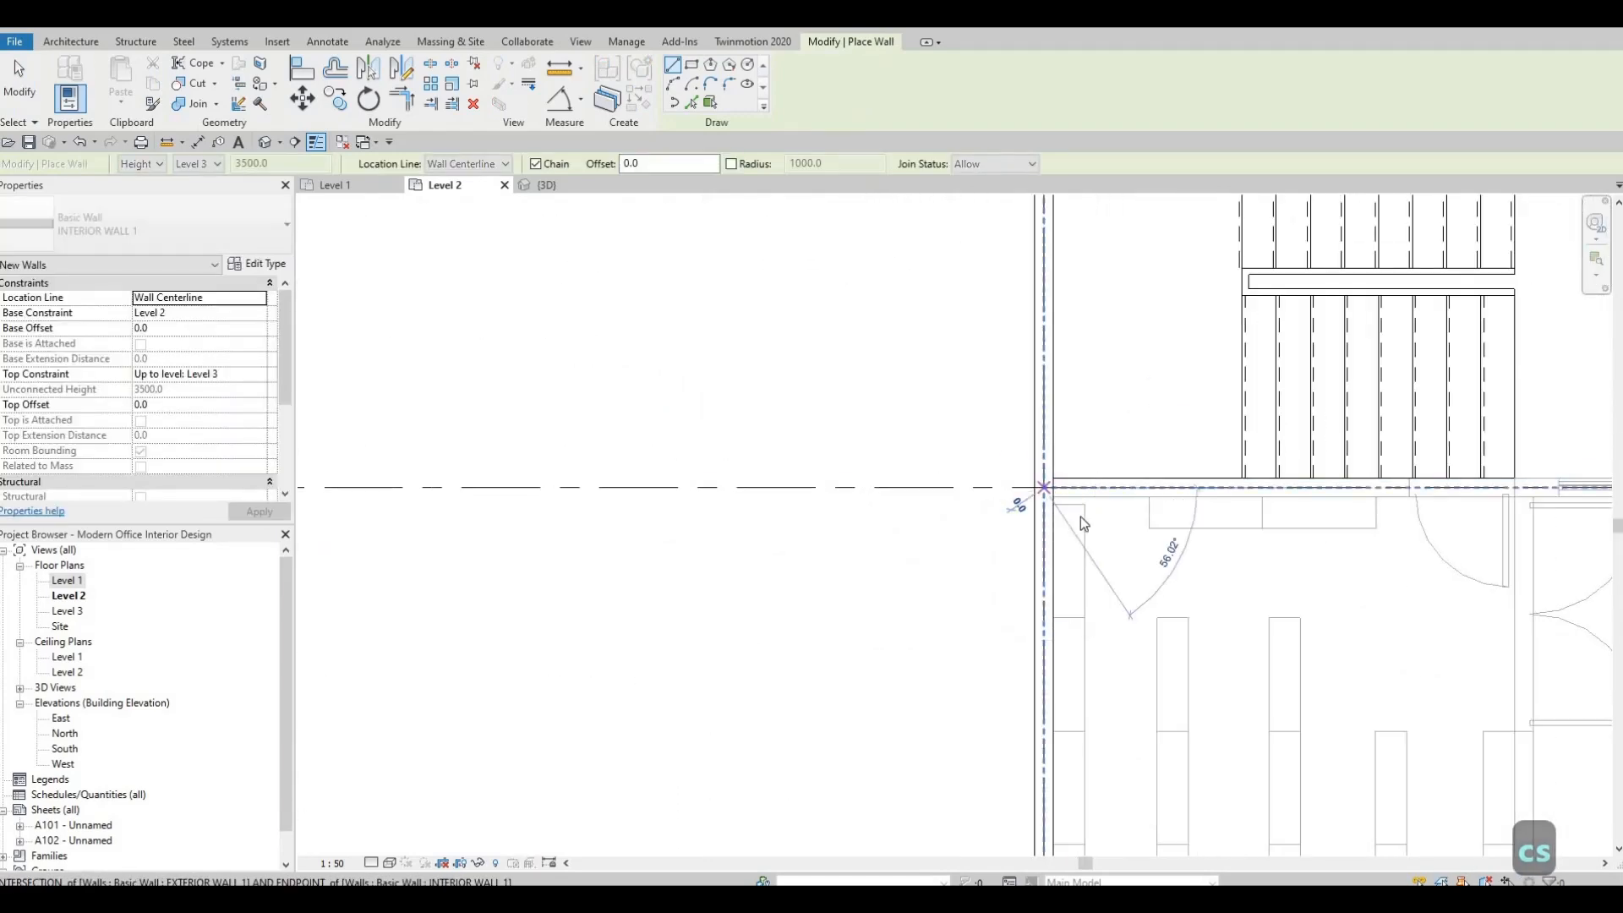
scroll(1099, 507, "down", 6)
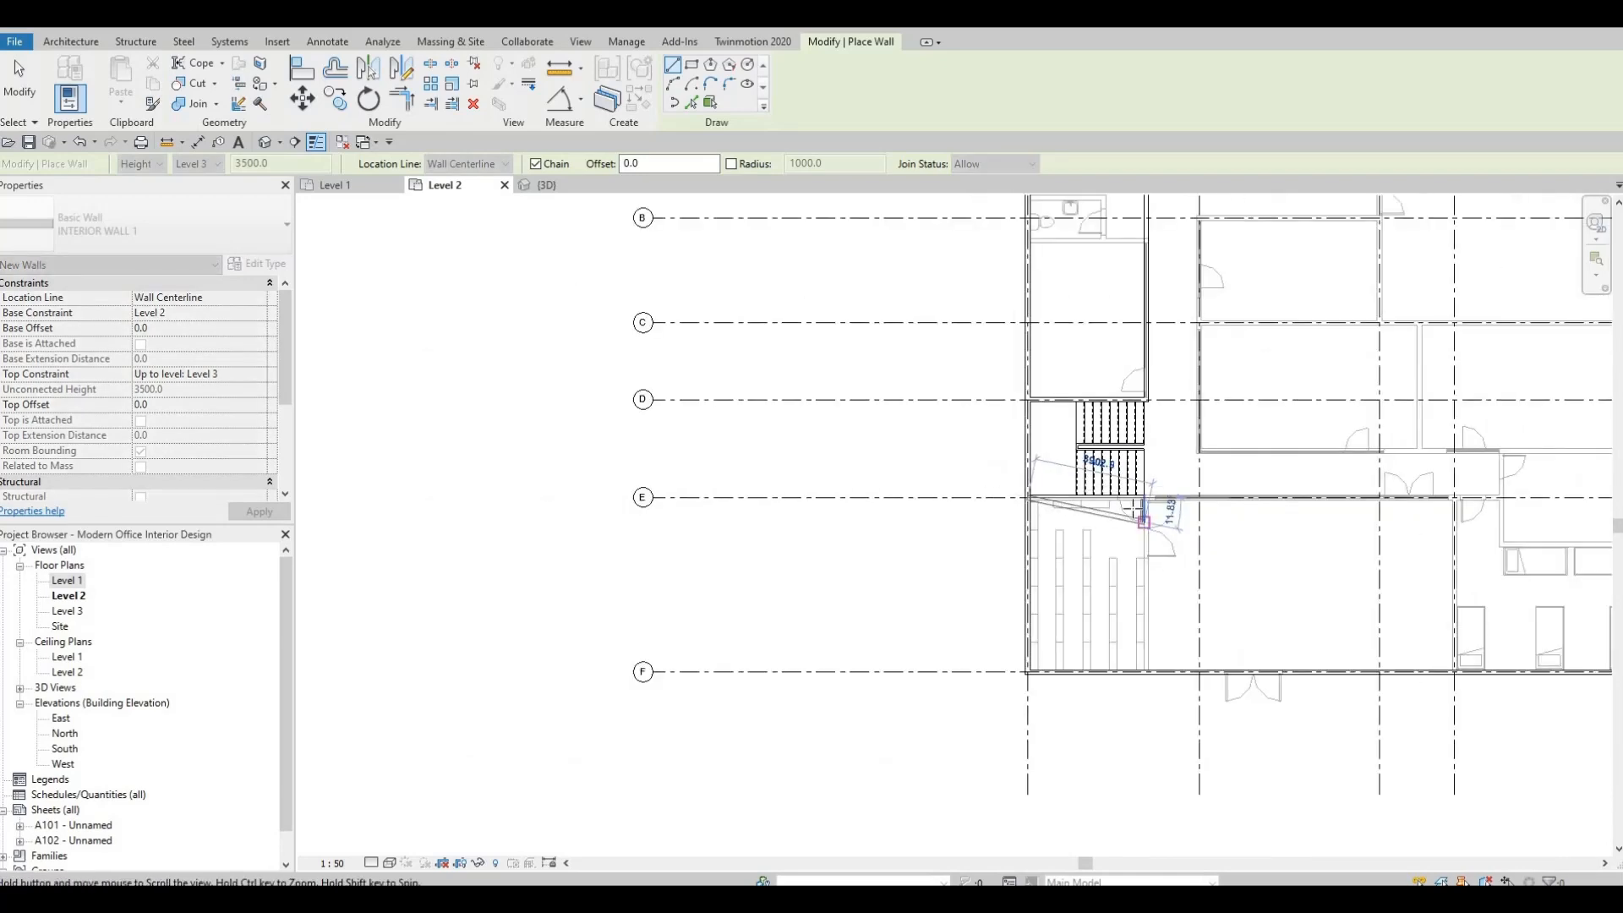
scroll(1143, 518, "up", 5)
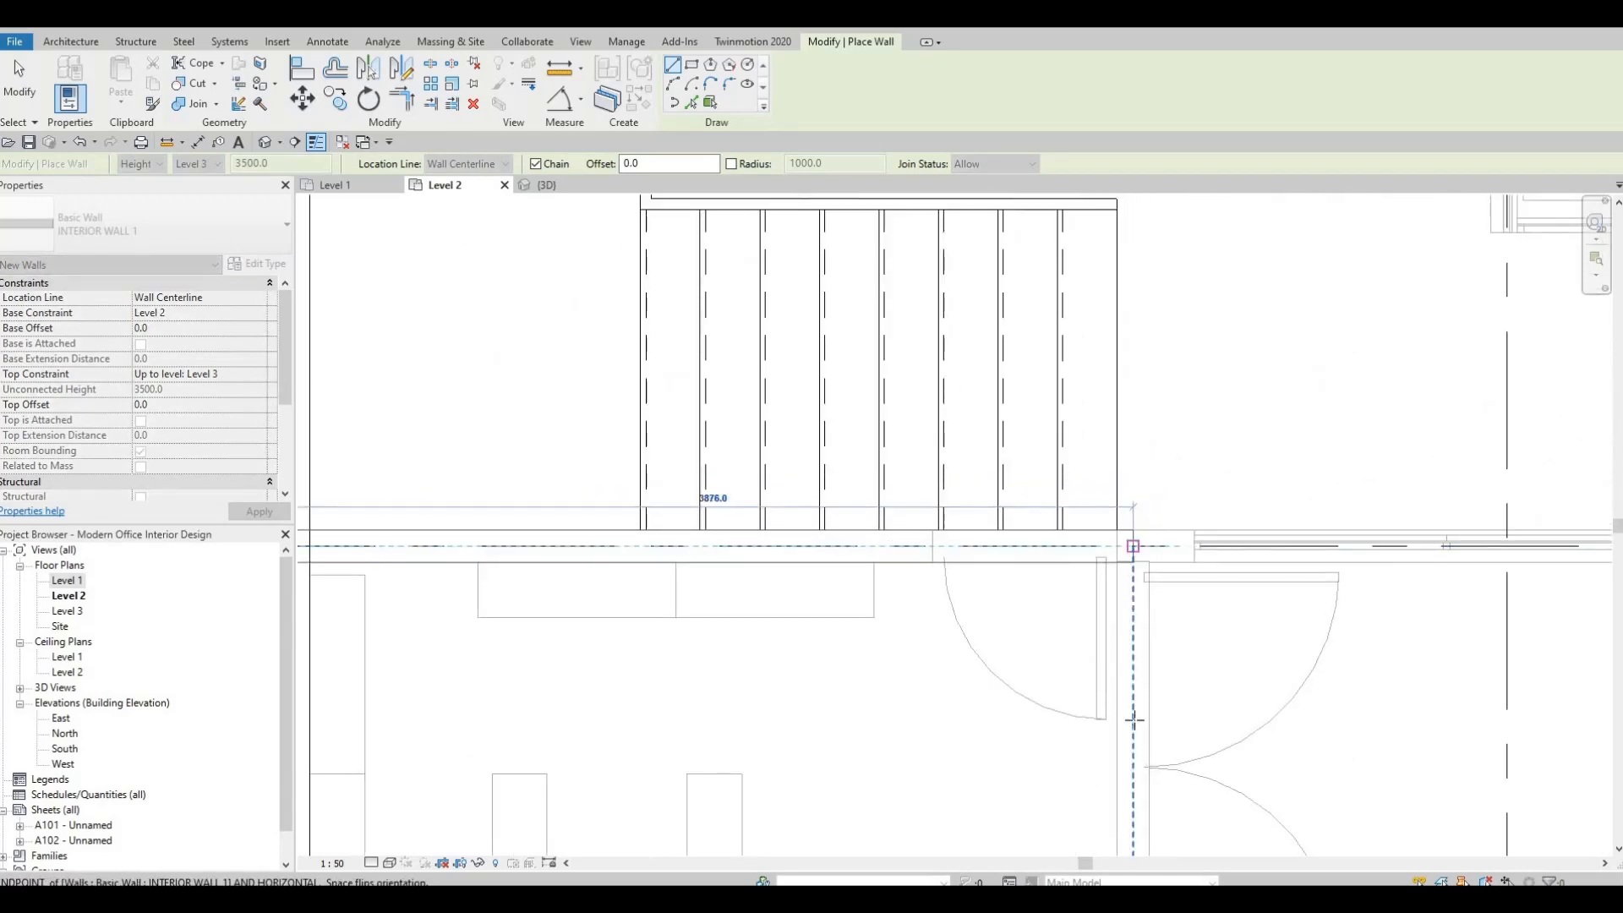
left_click(1133, 546)
Continue the interior wall south along the east side of the shelving room to the exterior wall on grid F.
middle_click_drag(1084, 616, 1084, 51)
scroll(1084, 51, "down", 4)
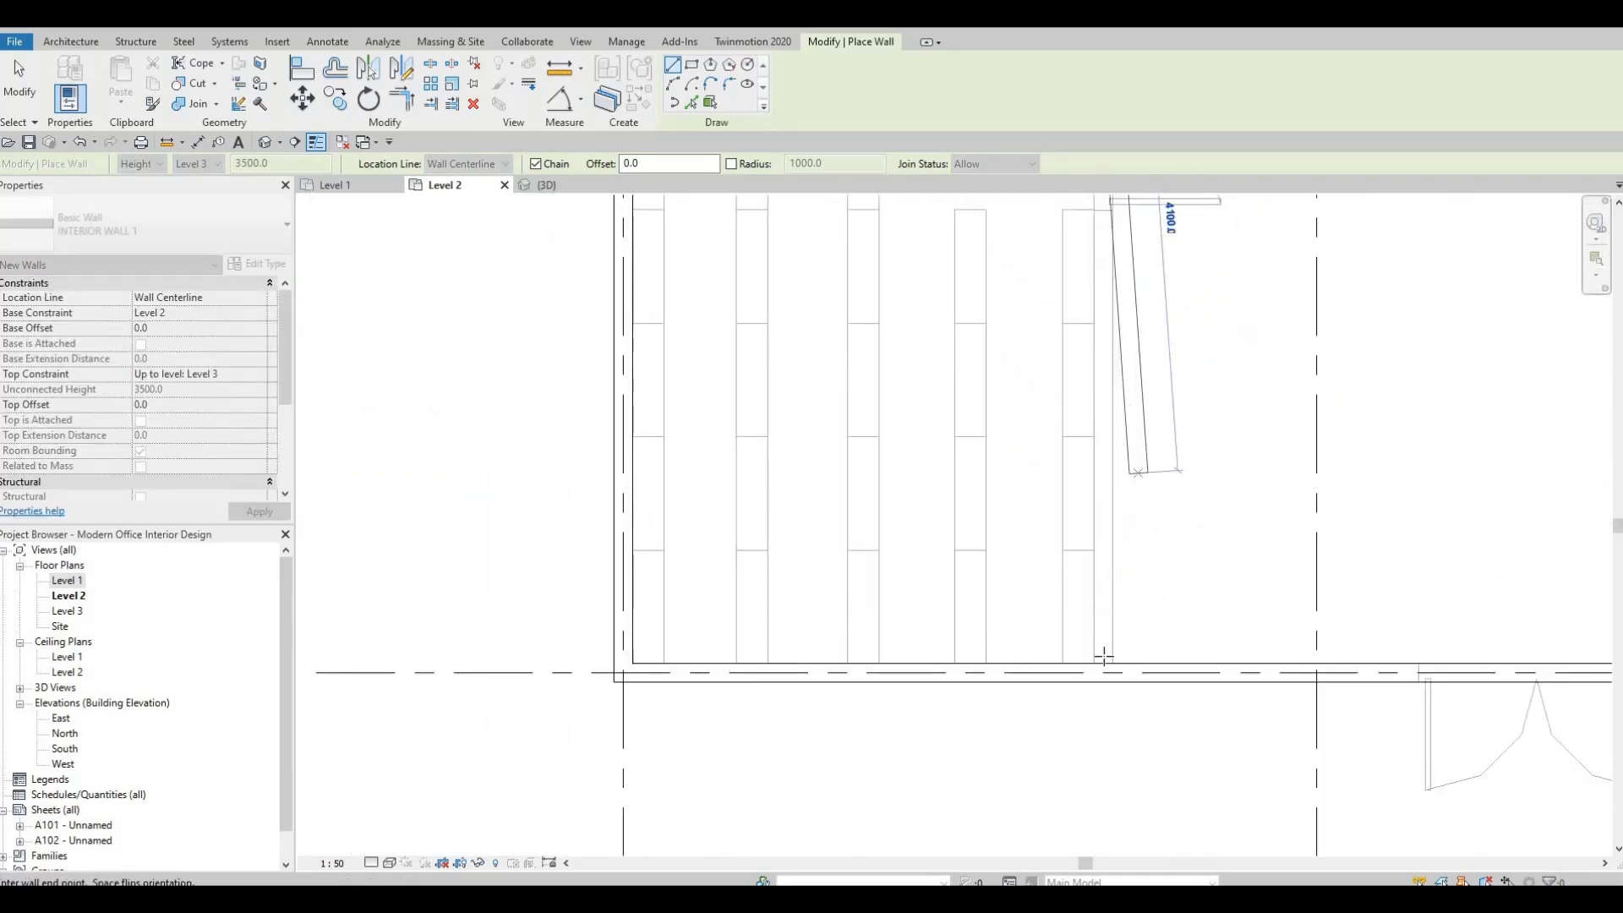
left_click(1104, 664)
key("Escape")
key("Escape")
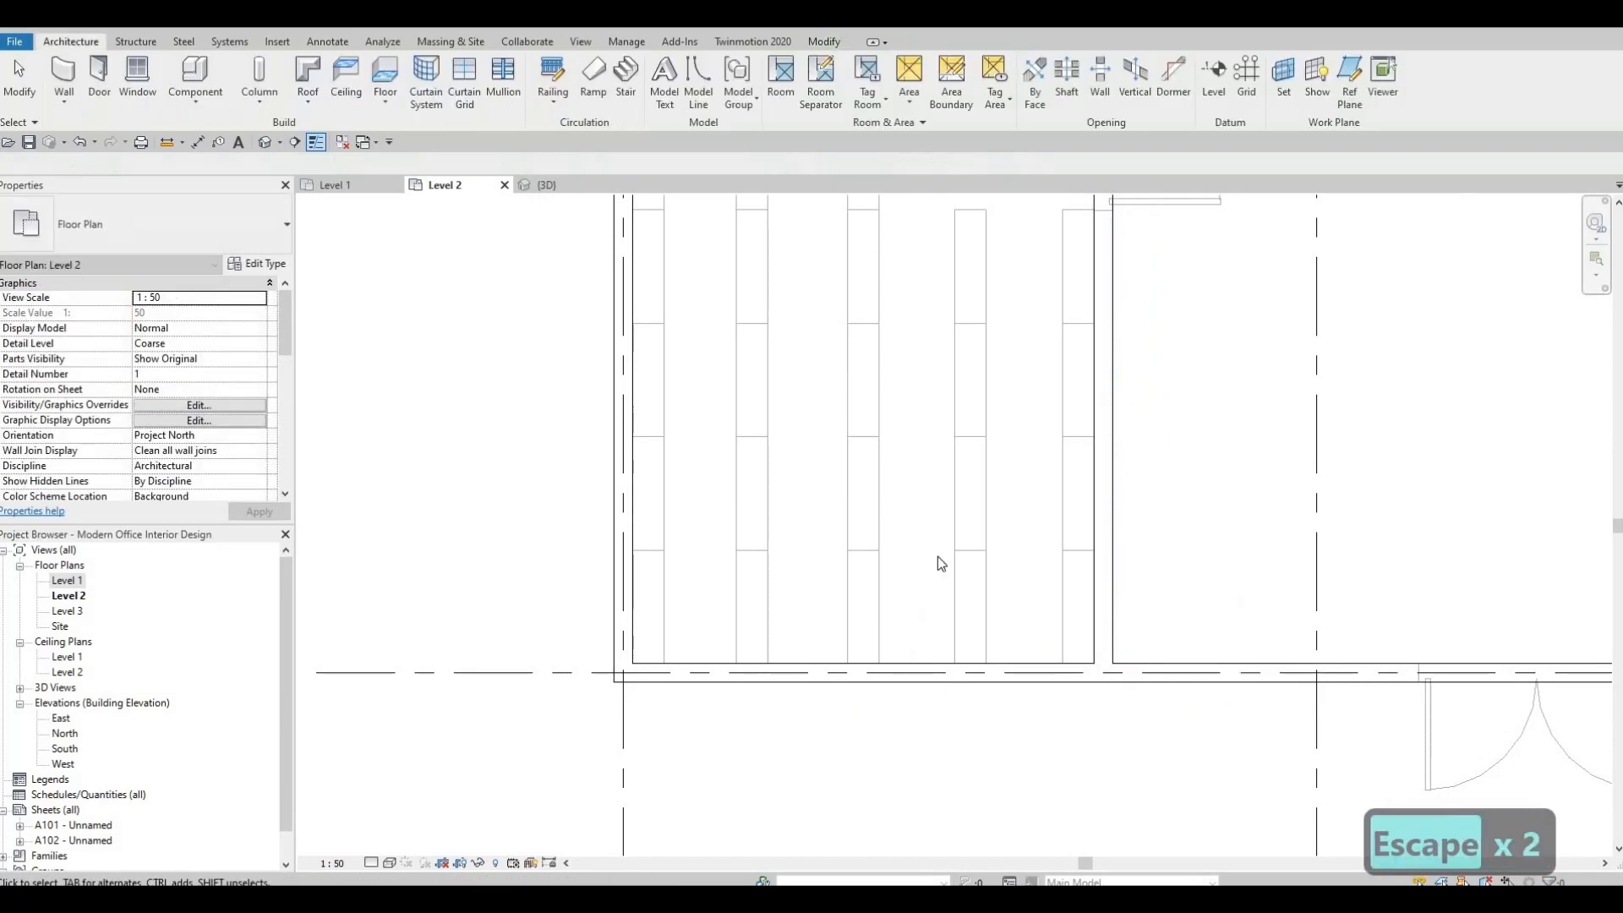
Set the Level 2 underlay's base level to None and review the plan without the Level 1 layout.
scroll(890, 656, "down", 2)
middle_click_drag(937, 556, 867, 687)
scroll(867, 676, "down", 2)
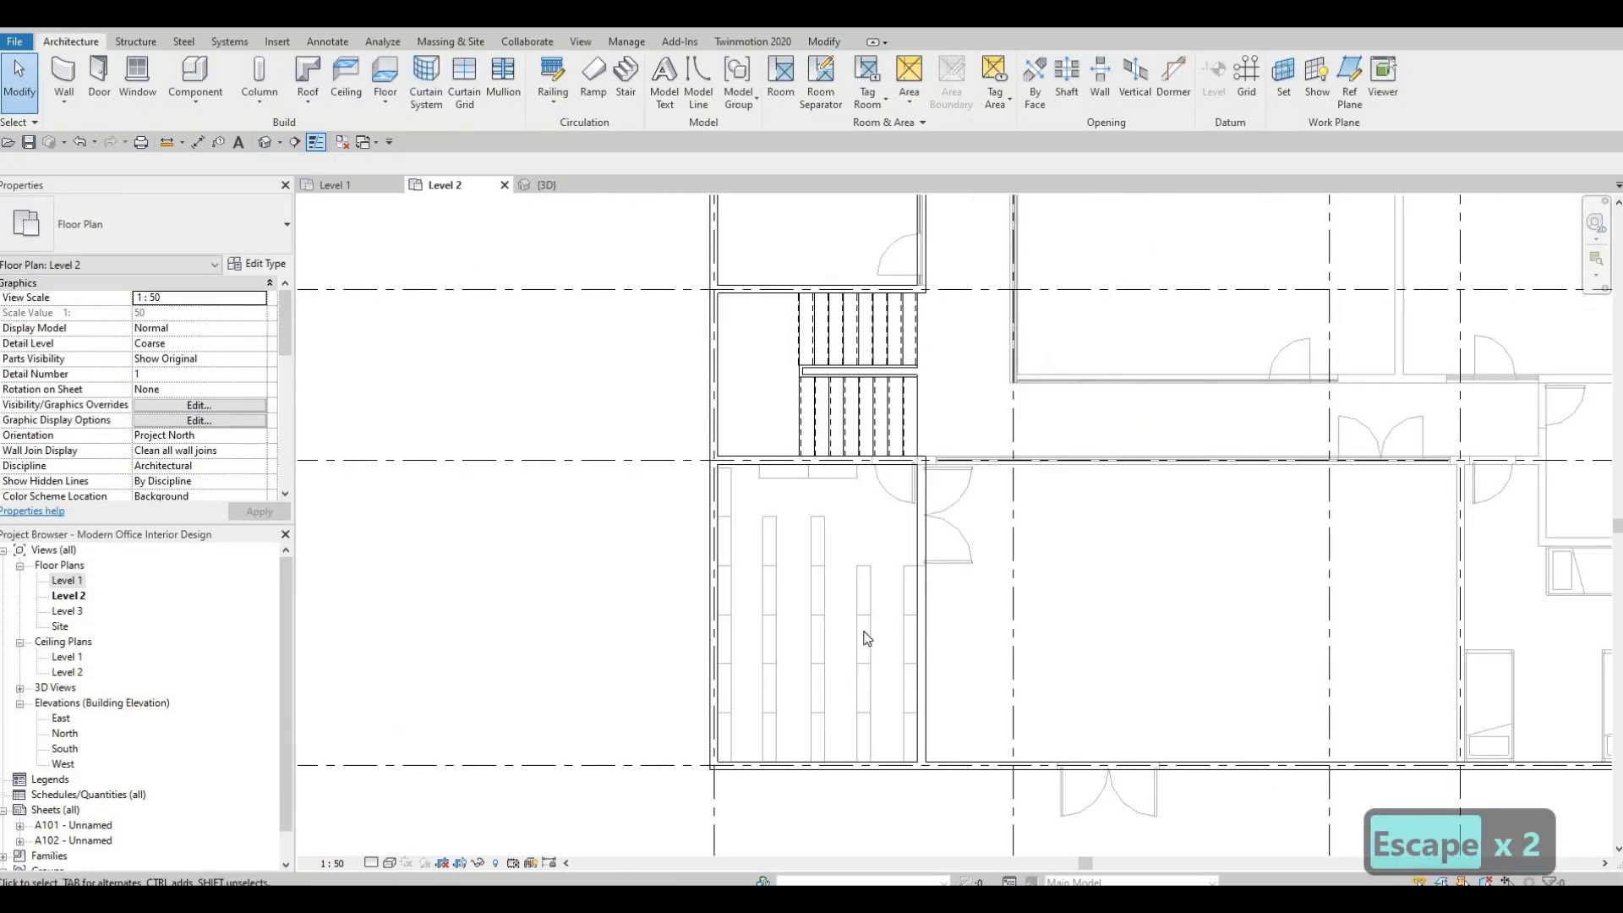
scroll(867, 638, "down", 1)
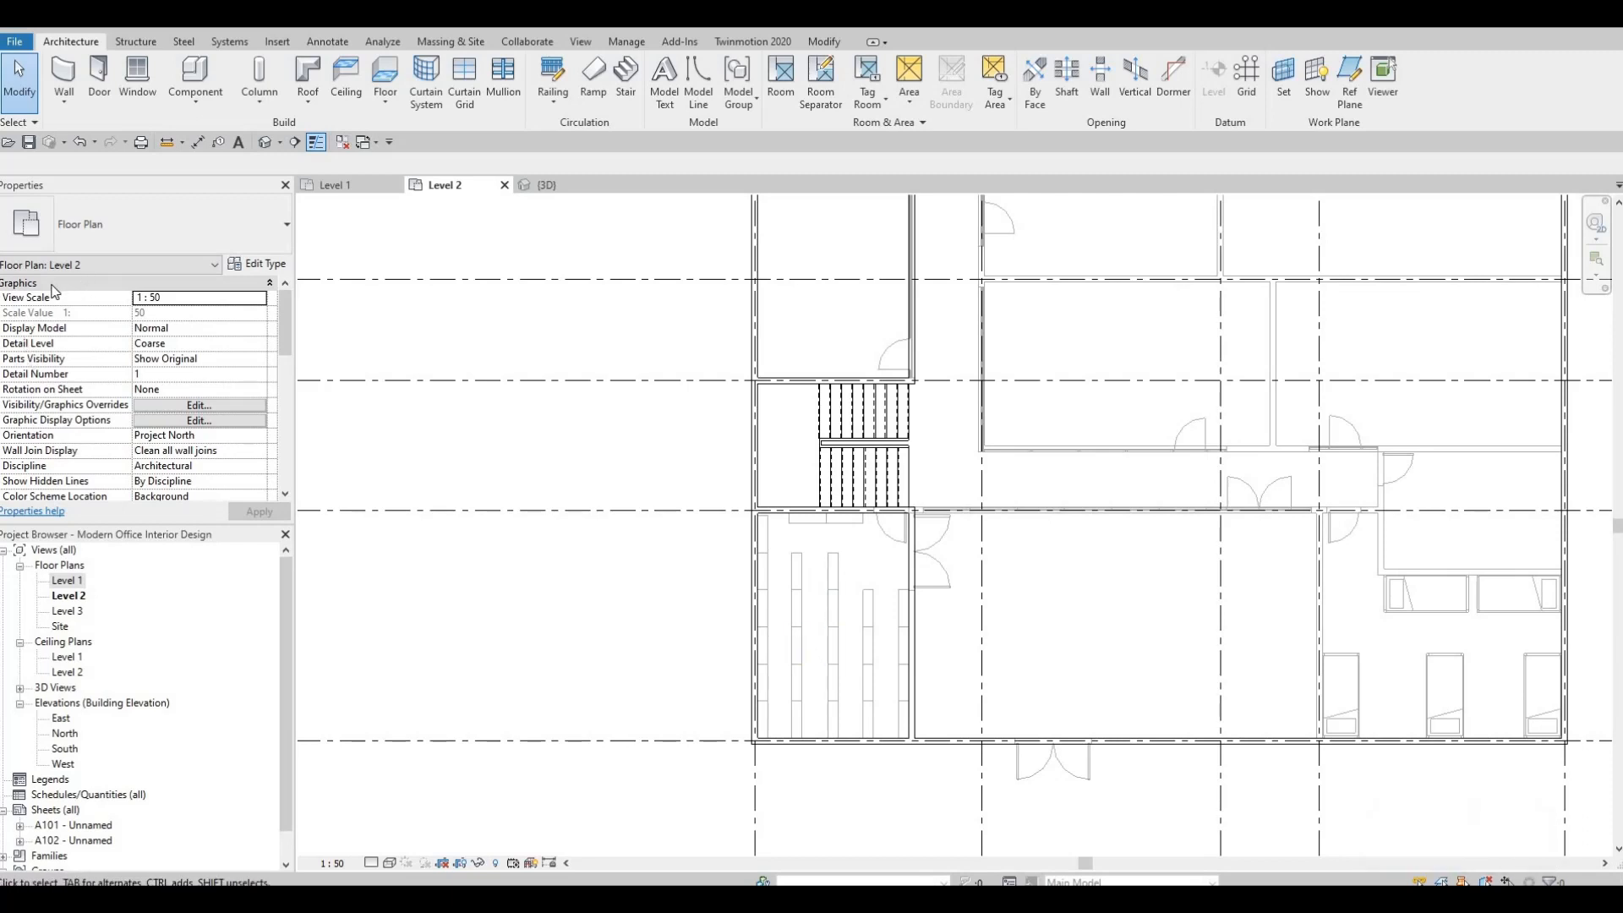
scroll(89, 364, "down", 4)
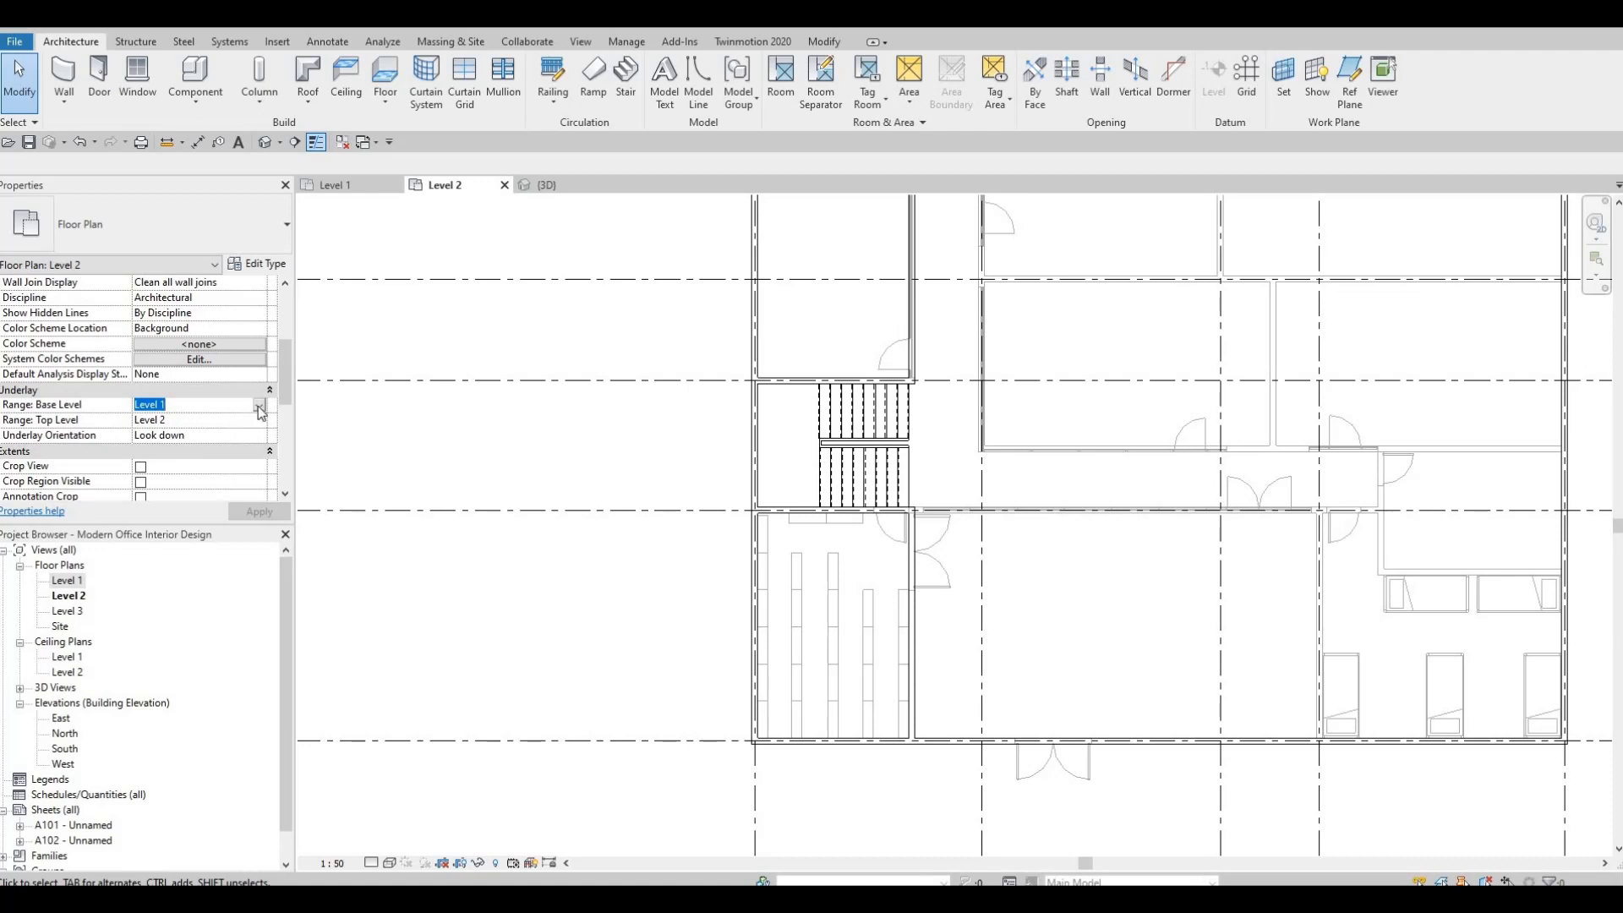
left_click(259, 406)
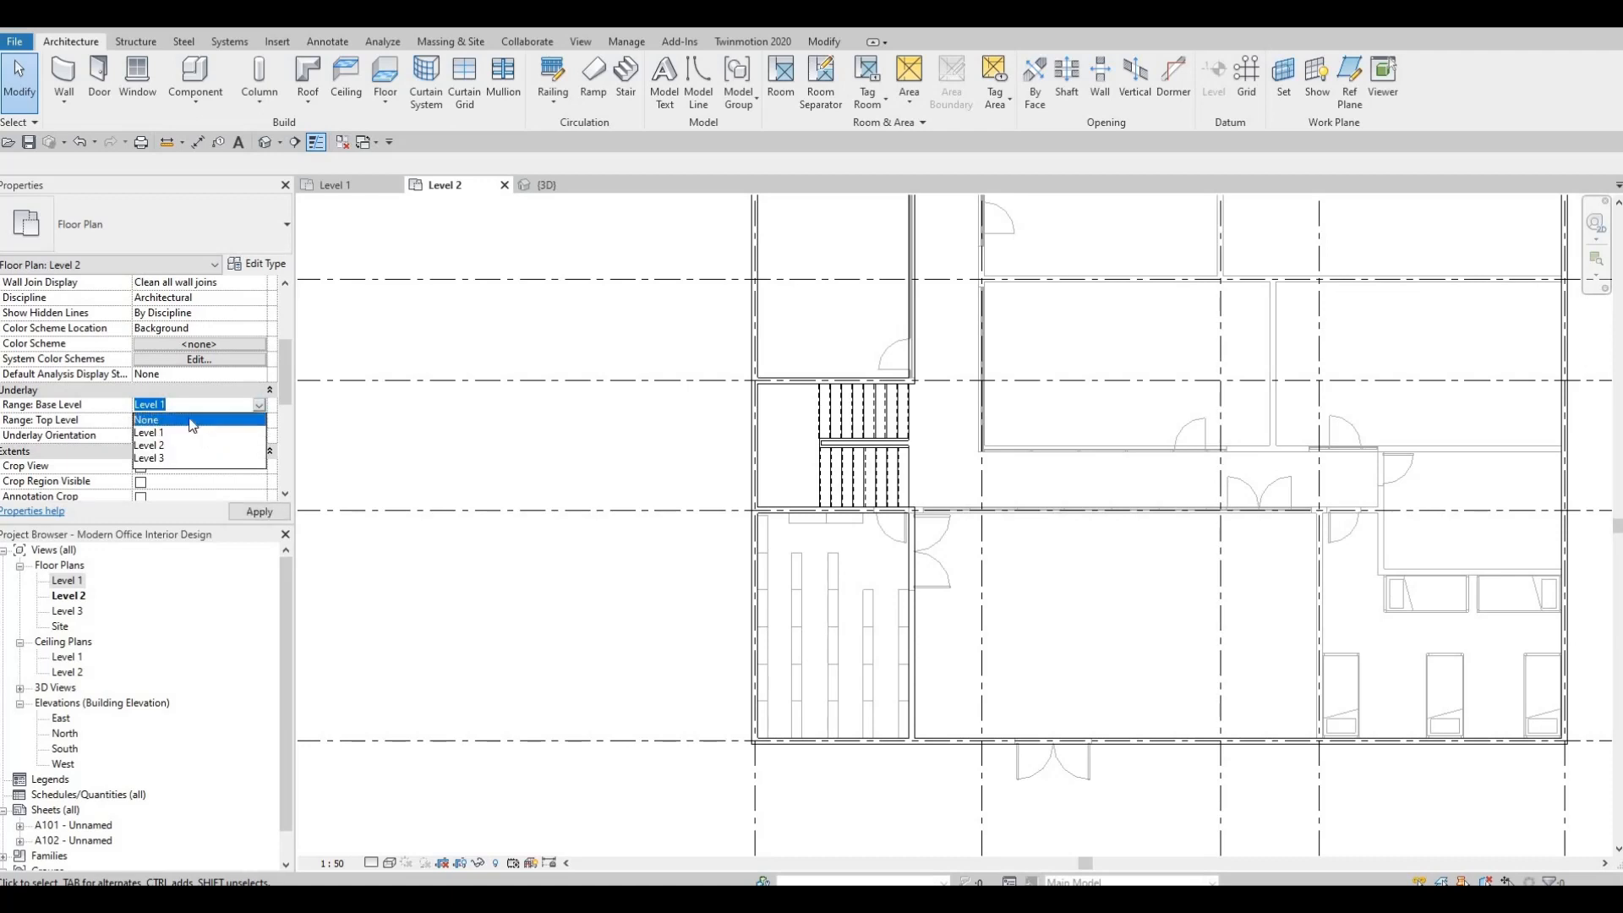
left_click(146, 419)
left_click(251, 512)
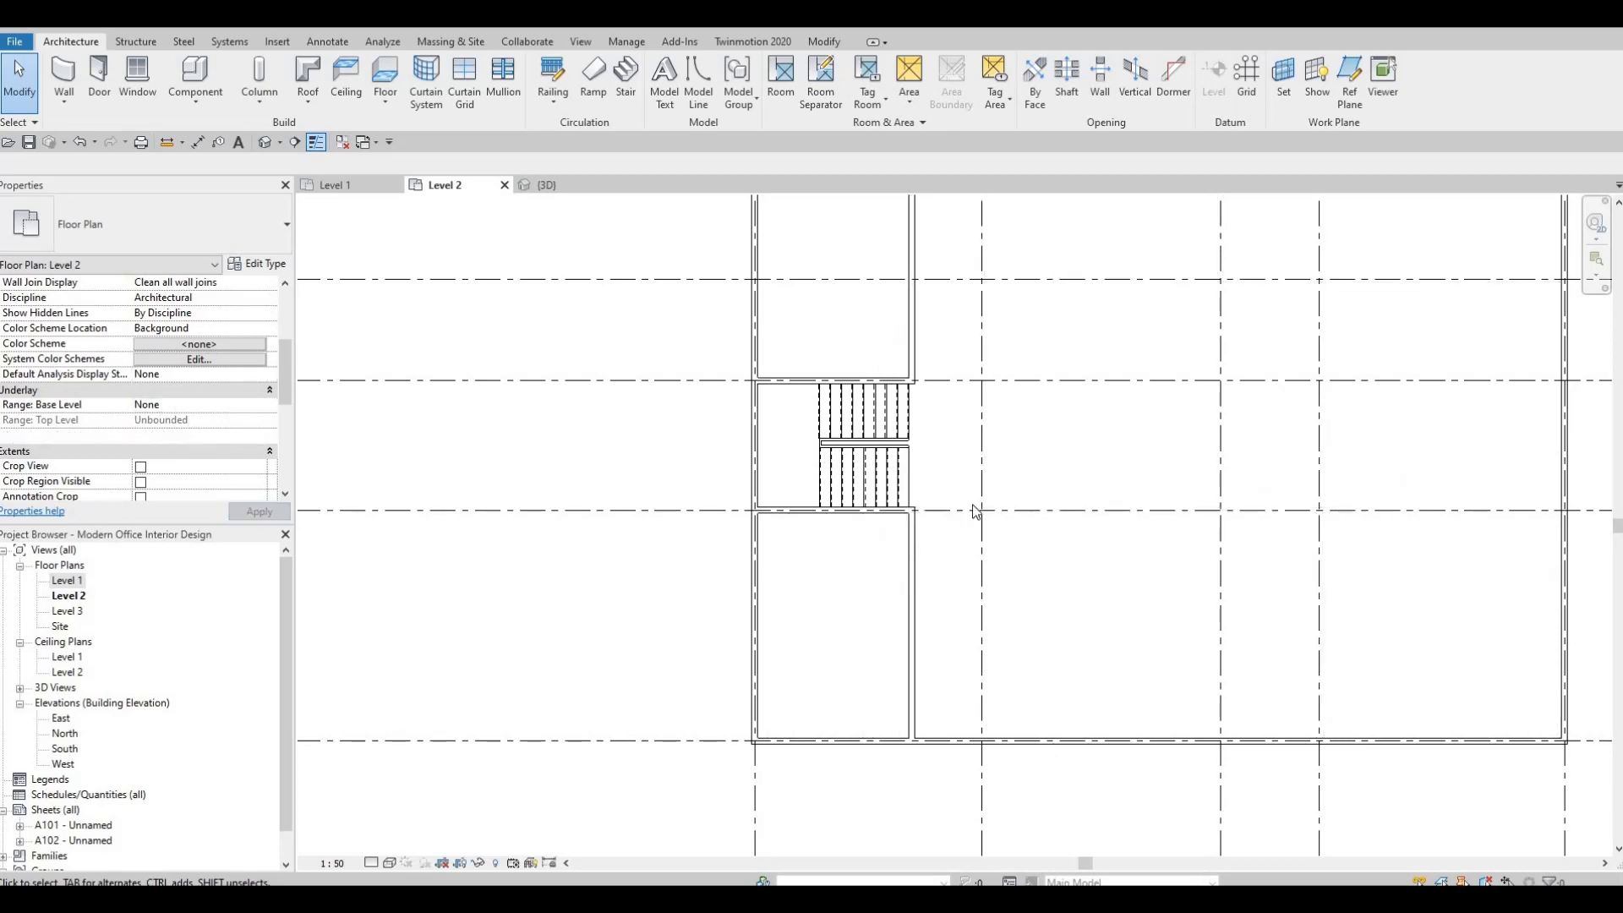
middle_click_drag(820, 341, 717, 469)
scroll(827, 363, "down", 2)
scroll(724, 409, "down", 2)
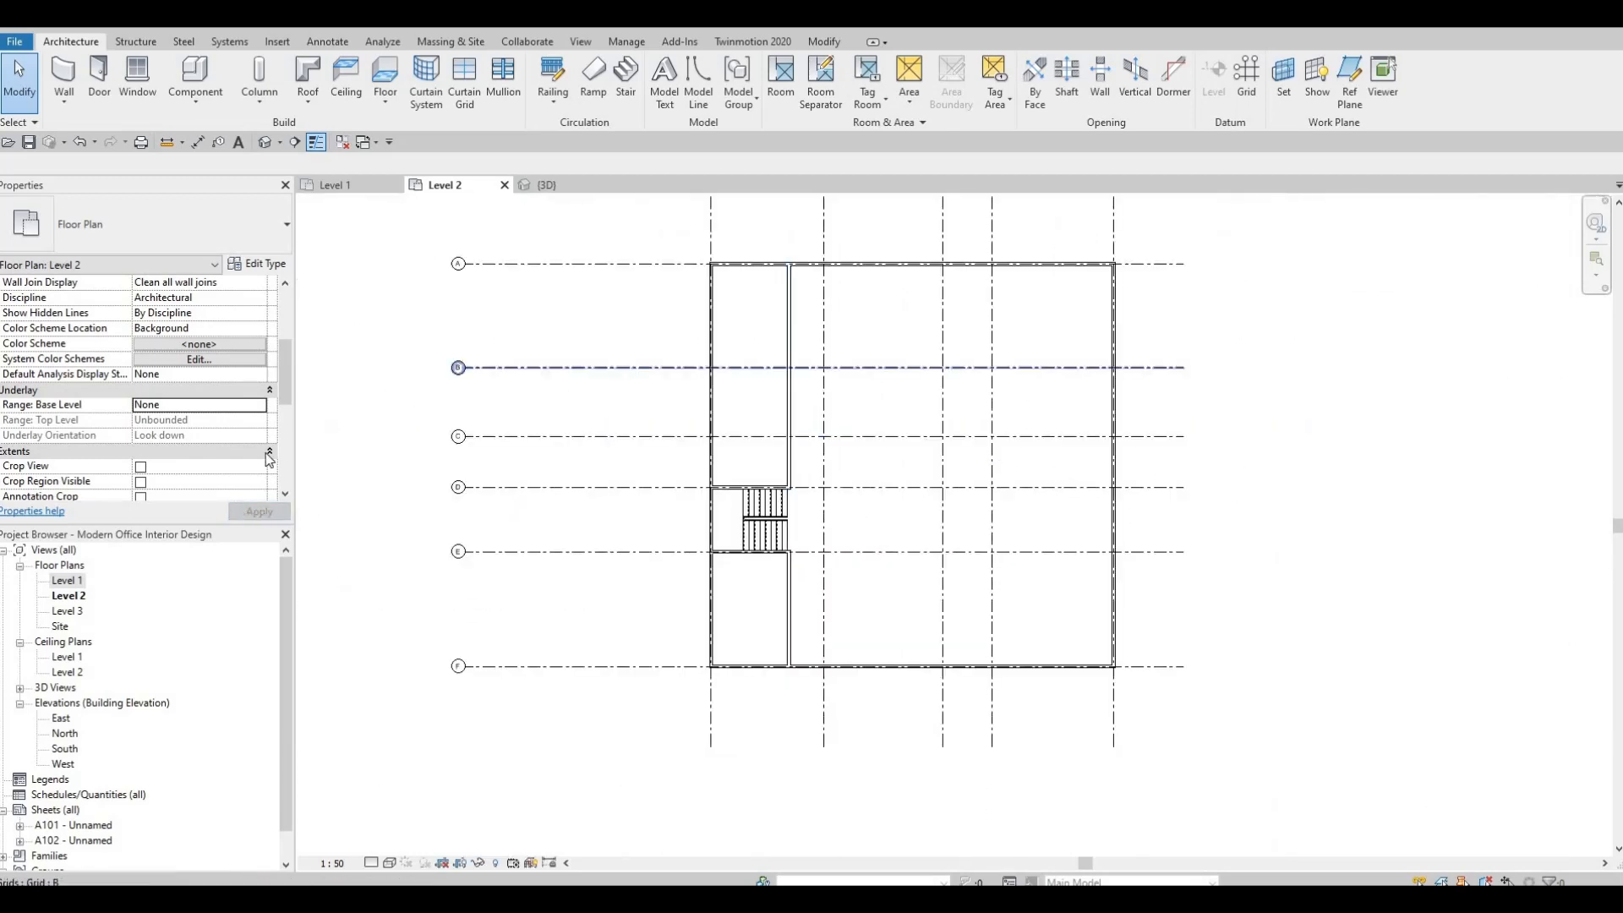
Set the underlay's base level back to Level 1.
left_click(178, 405)
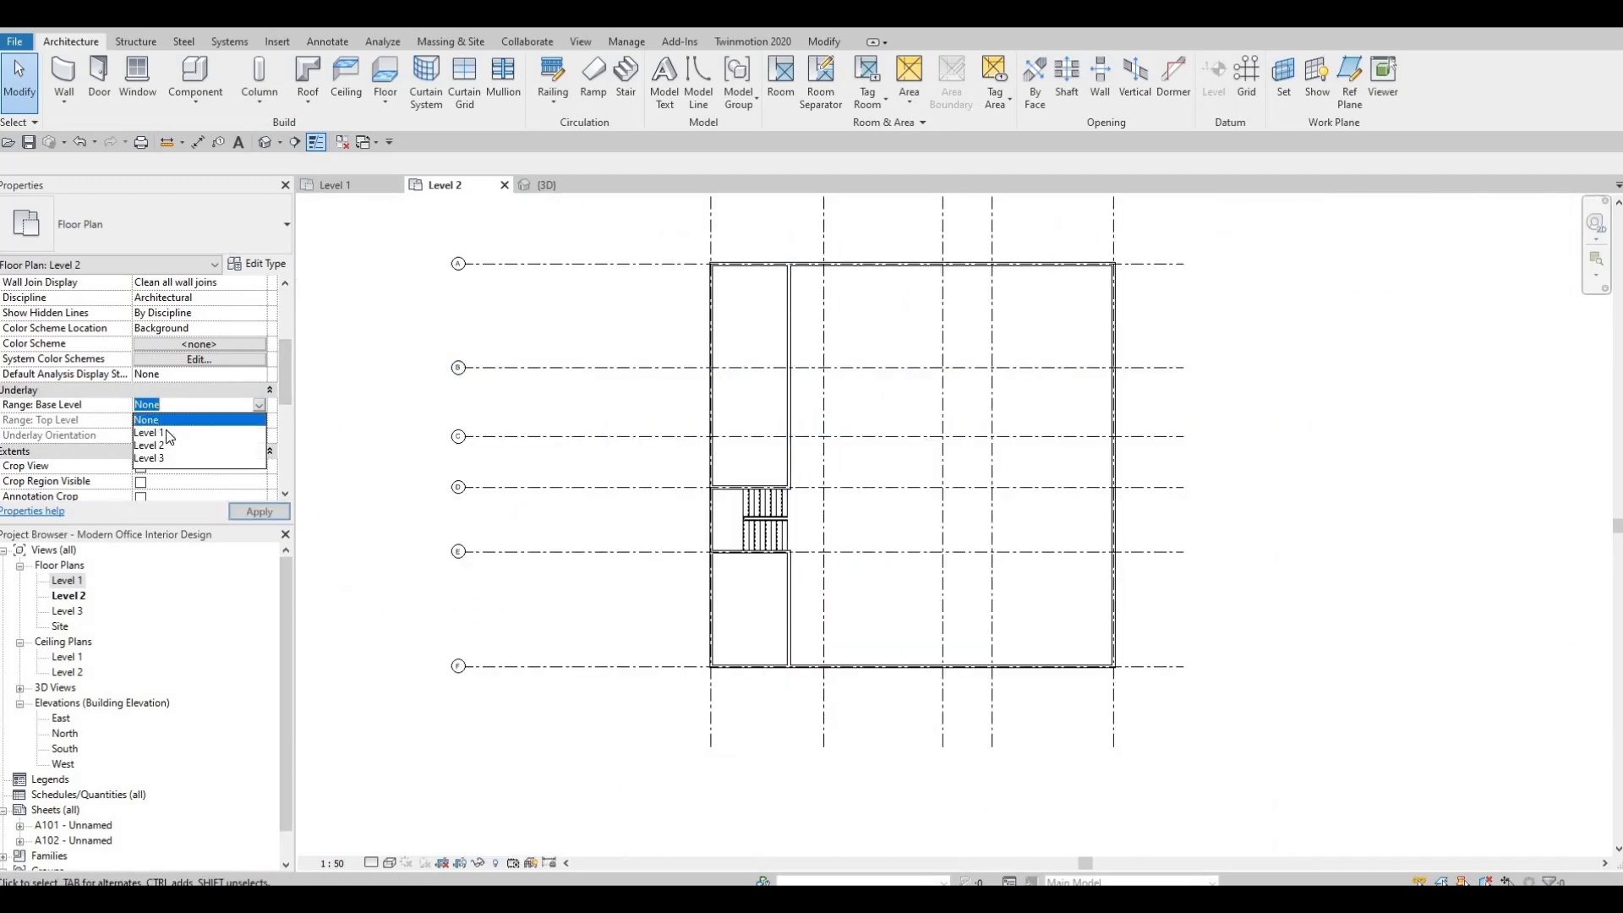
key("Down")
key("Return")
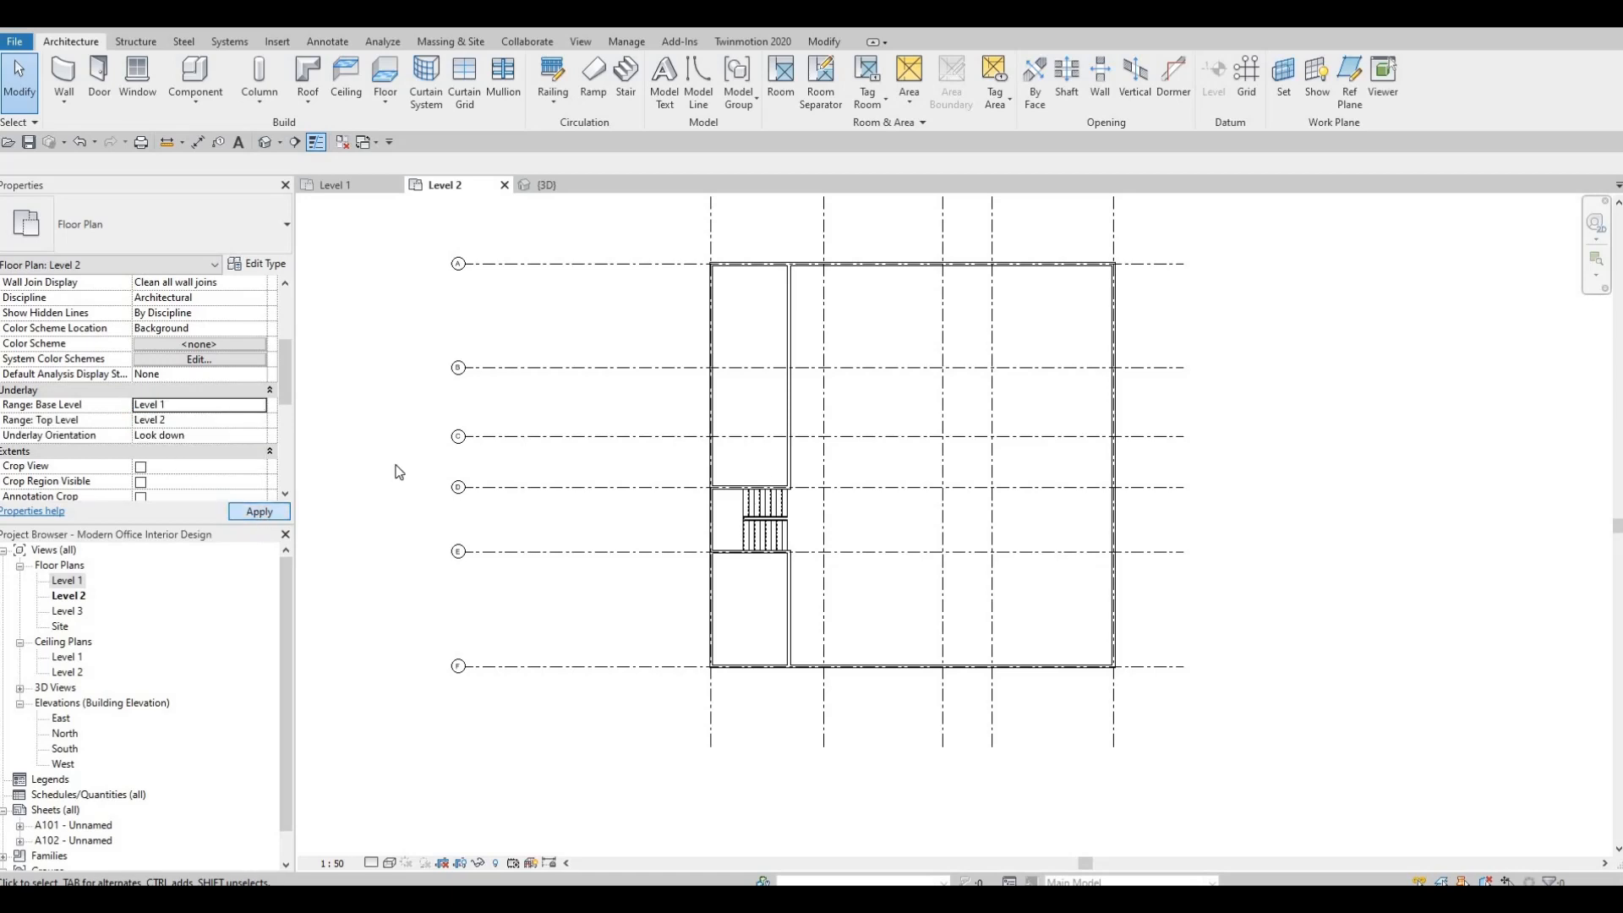
middle_click_drag(709, 388, 666, 465)
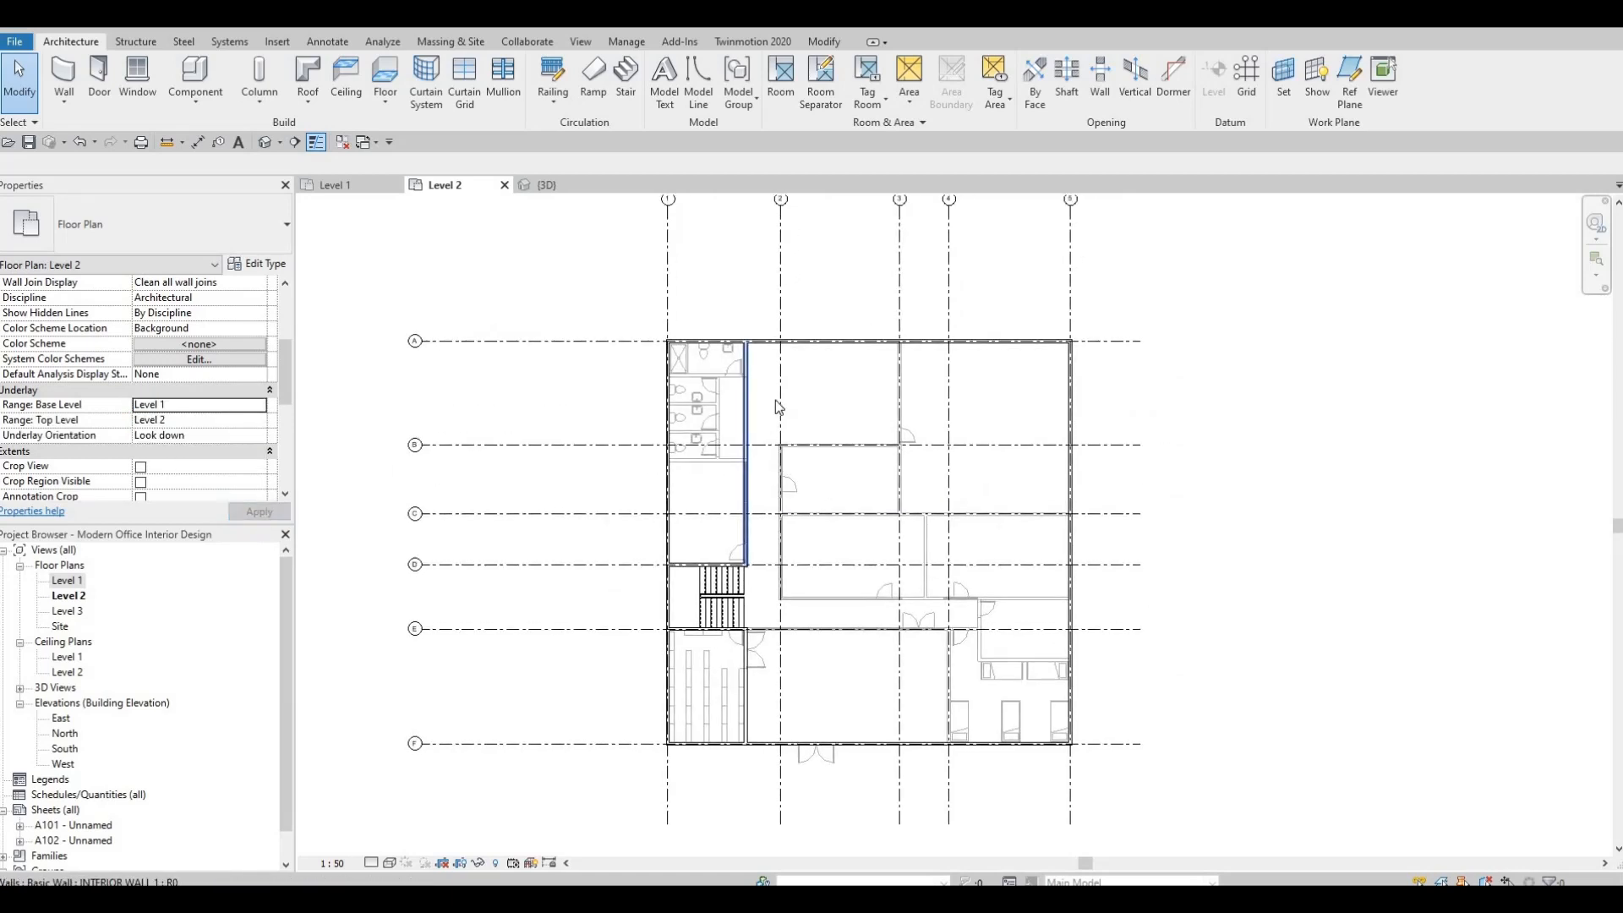
middle_click_drag(779, 408, 705, 412)
Start another INTERIOR WALL 1, matching the wall beside the restrooms, where grid 3 meets the exterior wall on grid A.
key("Escape")
key("Escape")
left_click(674, 481)
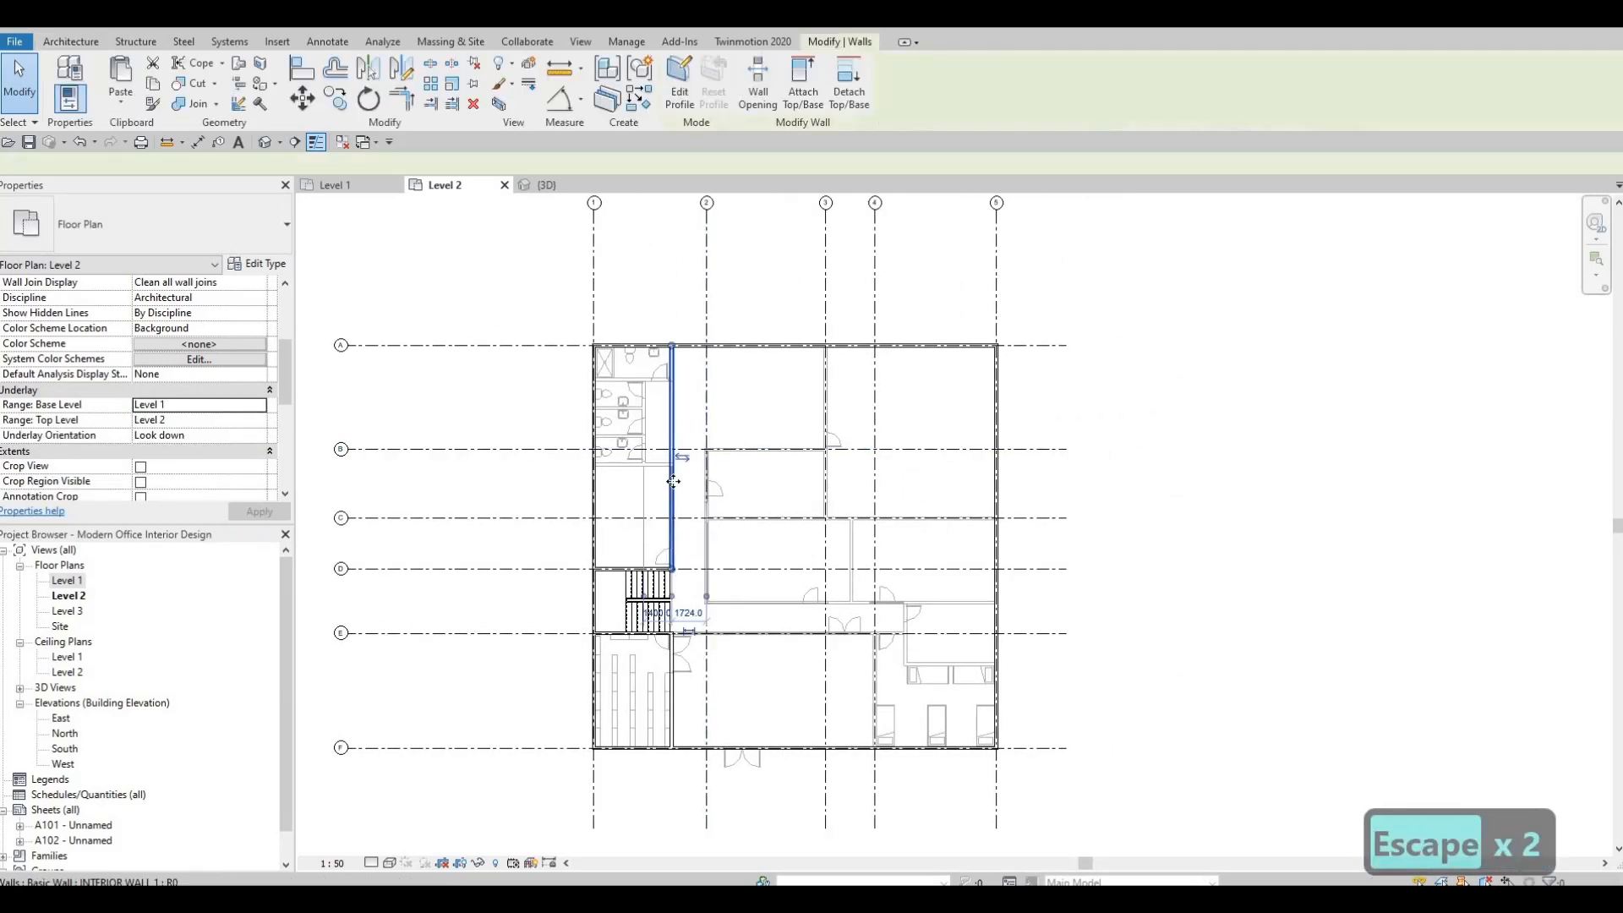
key("c")
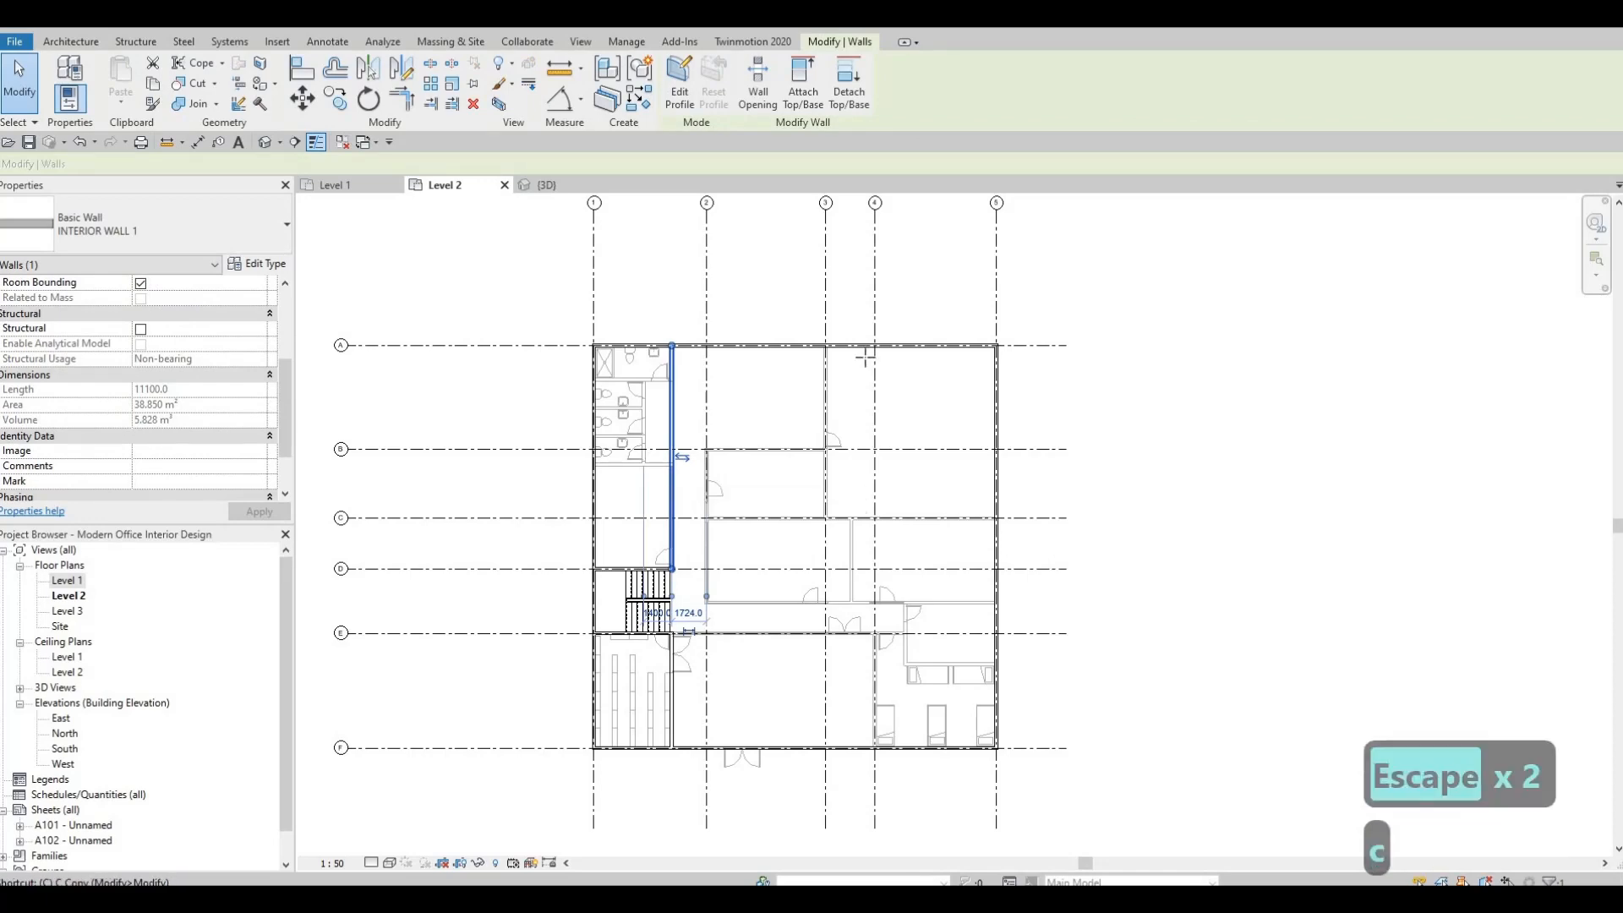
key("s")
scroll(808, 314, "up", 3)
scroll(807, 315, "up", 2)
scroll(818, 625, "down", 4)
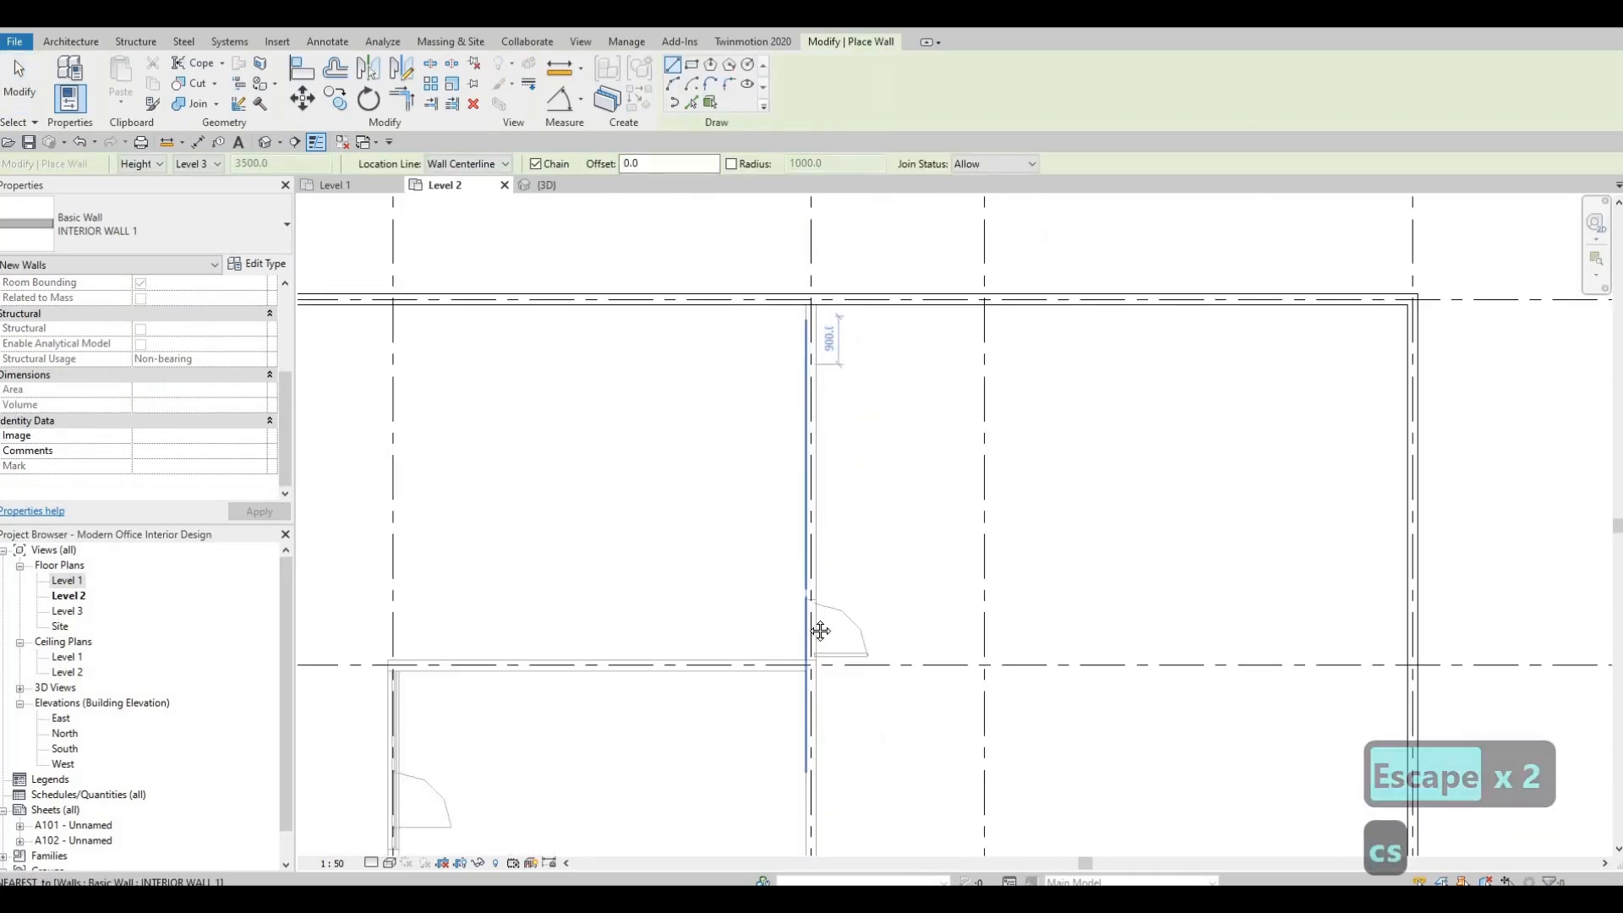
scroll(811, 596, "up", 5)
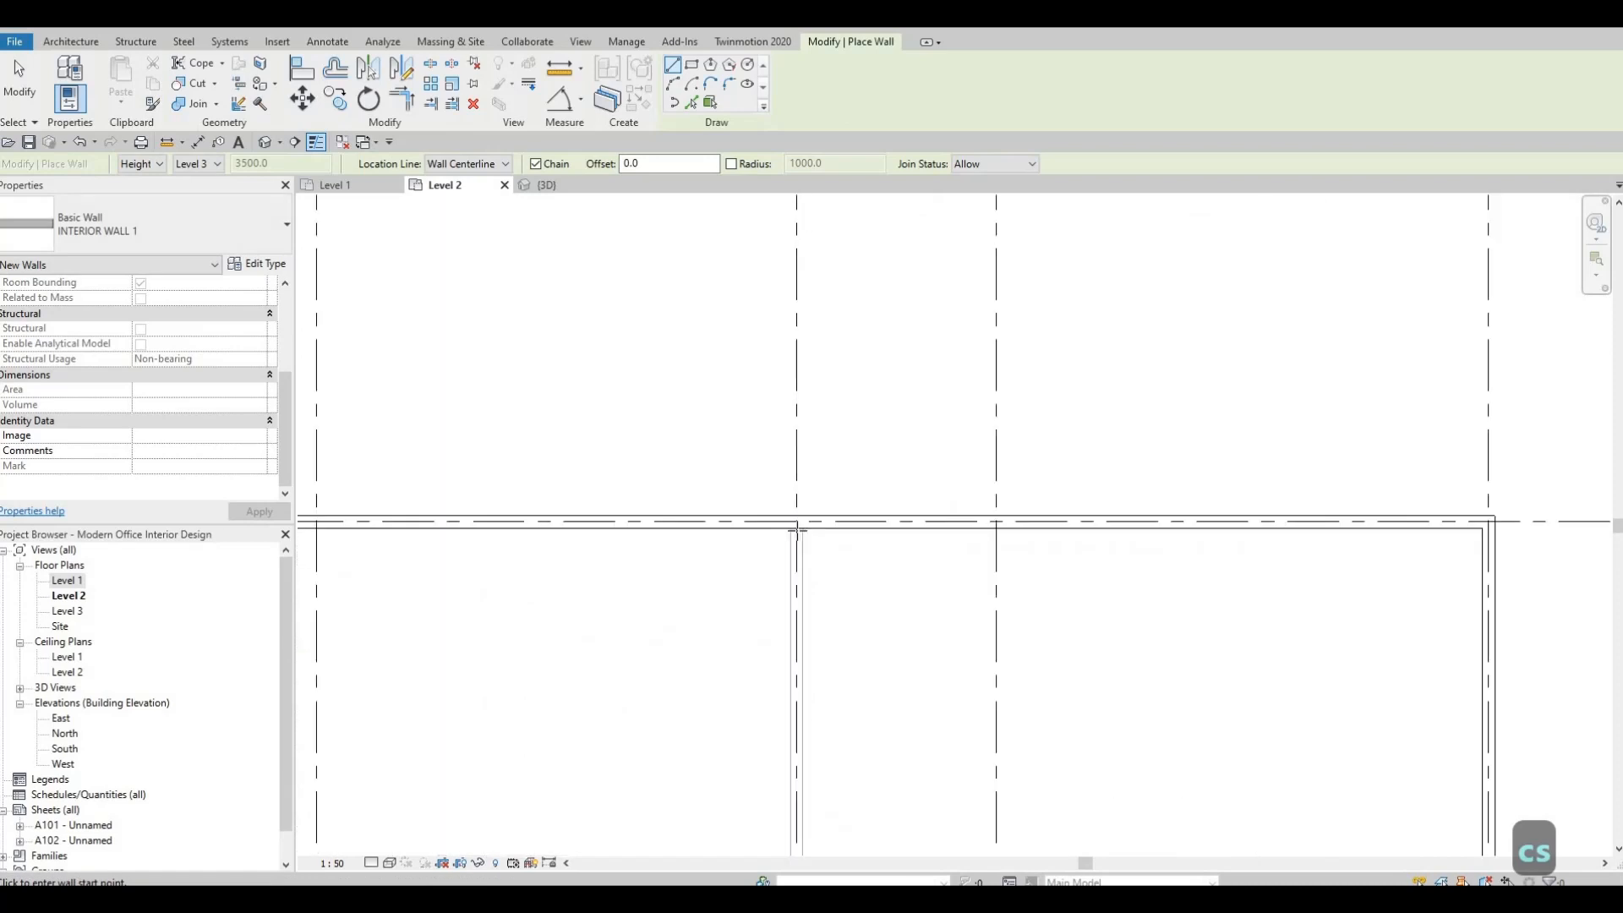
left_click(802, 521)
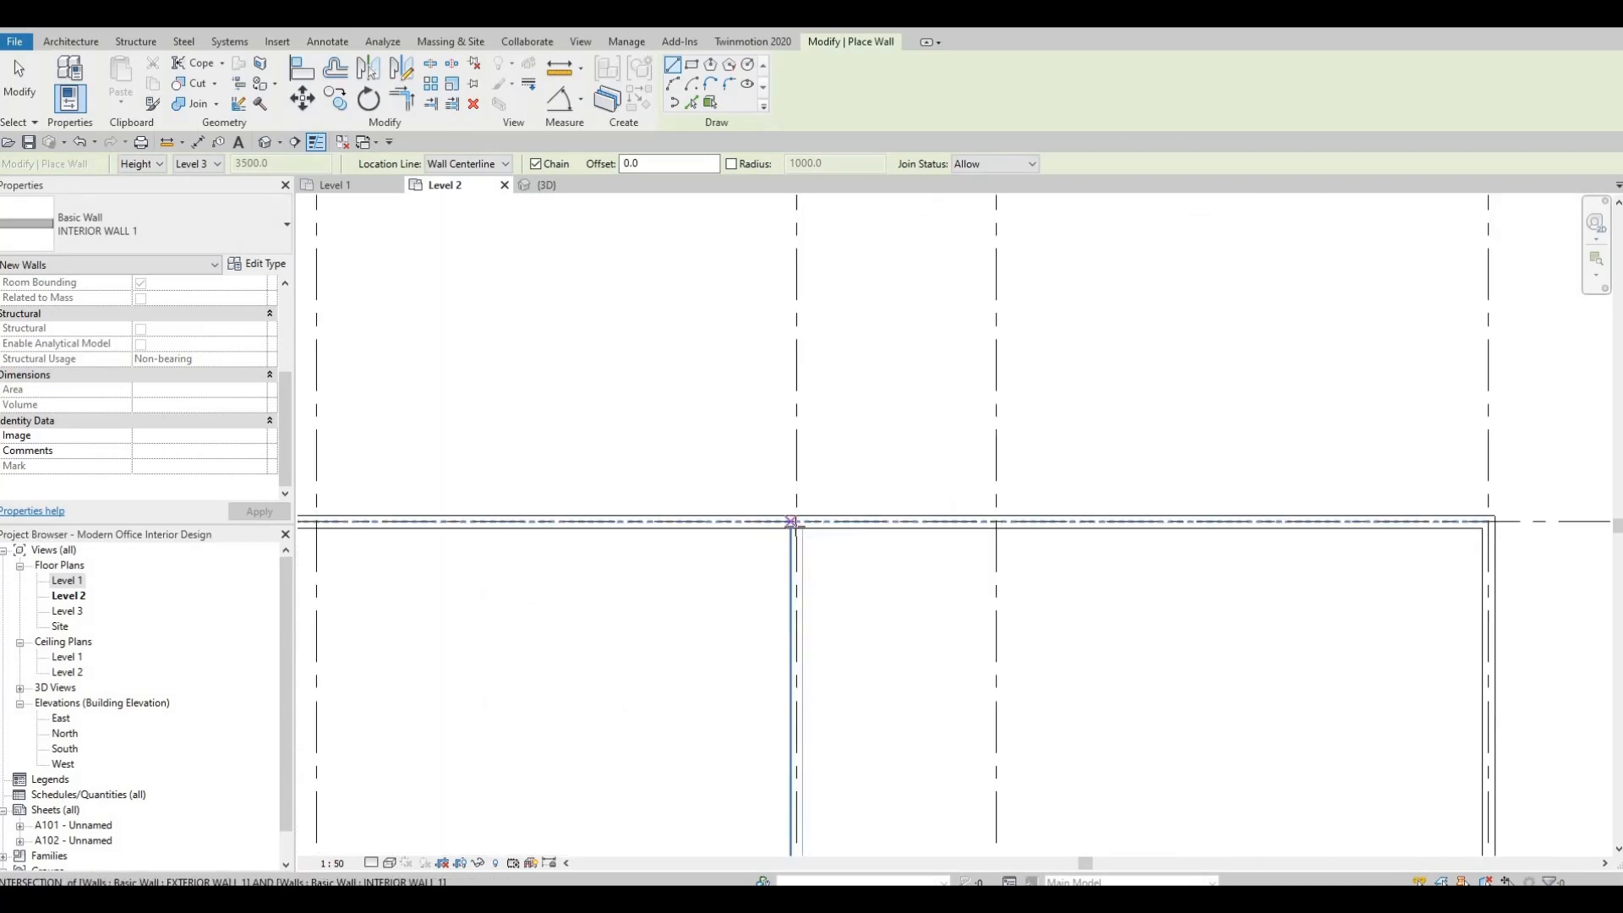
Run the interior wall south along grid 3 to its intersection with grid C.
scroll(802, 522, "up", 2)
scroll(808, 448, "down", 5)
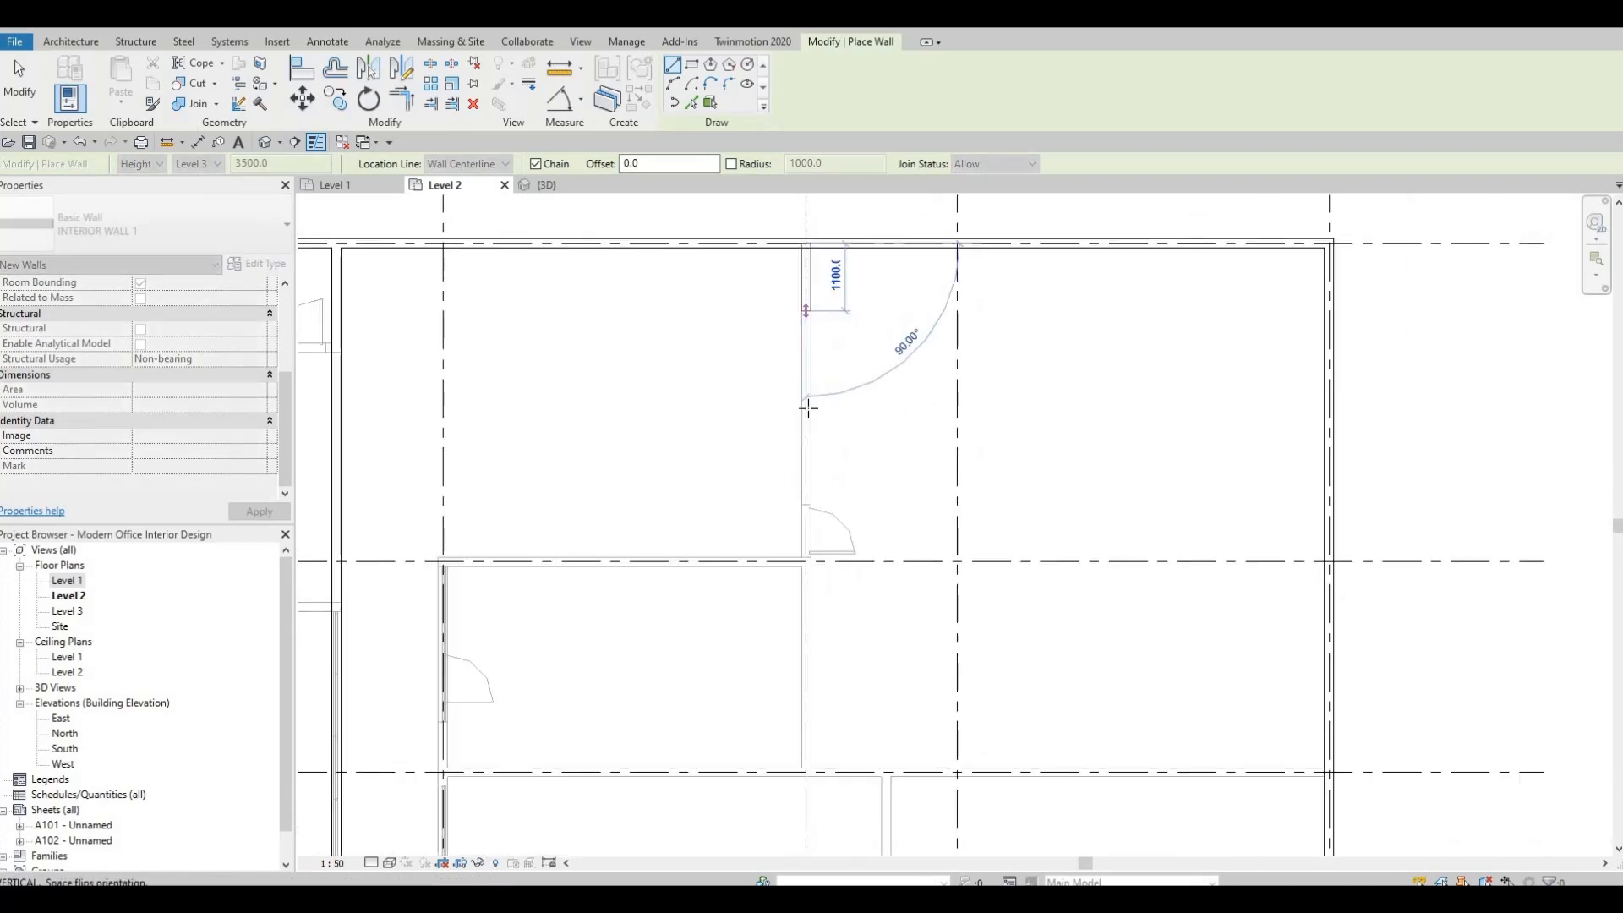
middle_click_drag(807, 448, 810, 502)
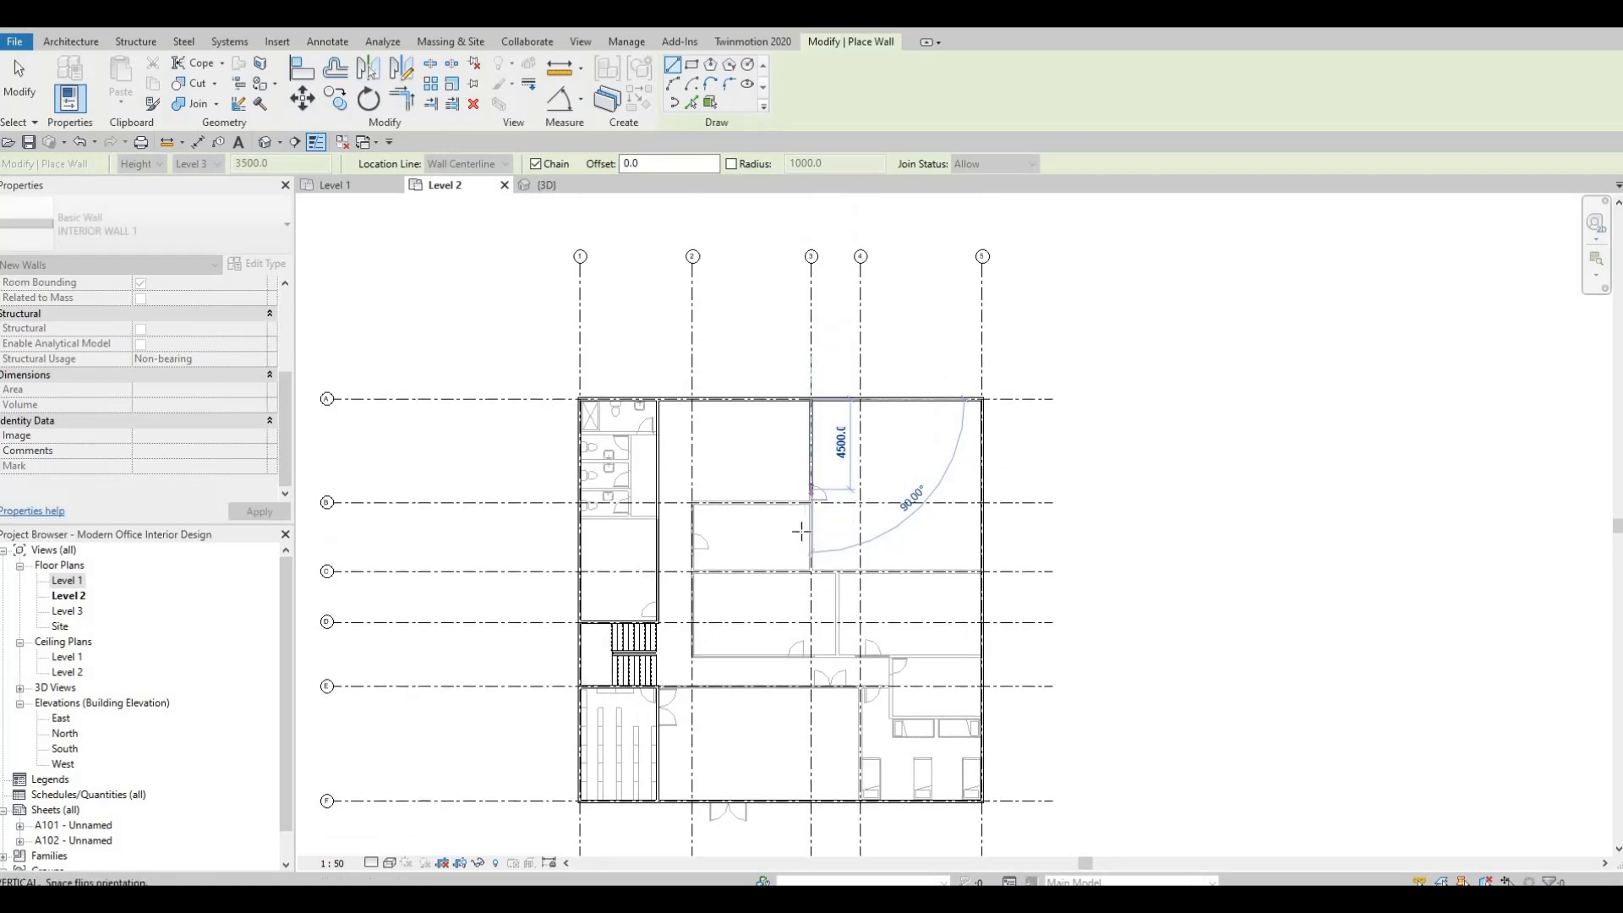
scroll(515, 589, "up", 1)
middle_click_drag(498, 607, 581, 566)
scroll(581, 567, "down", 1)
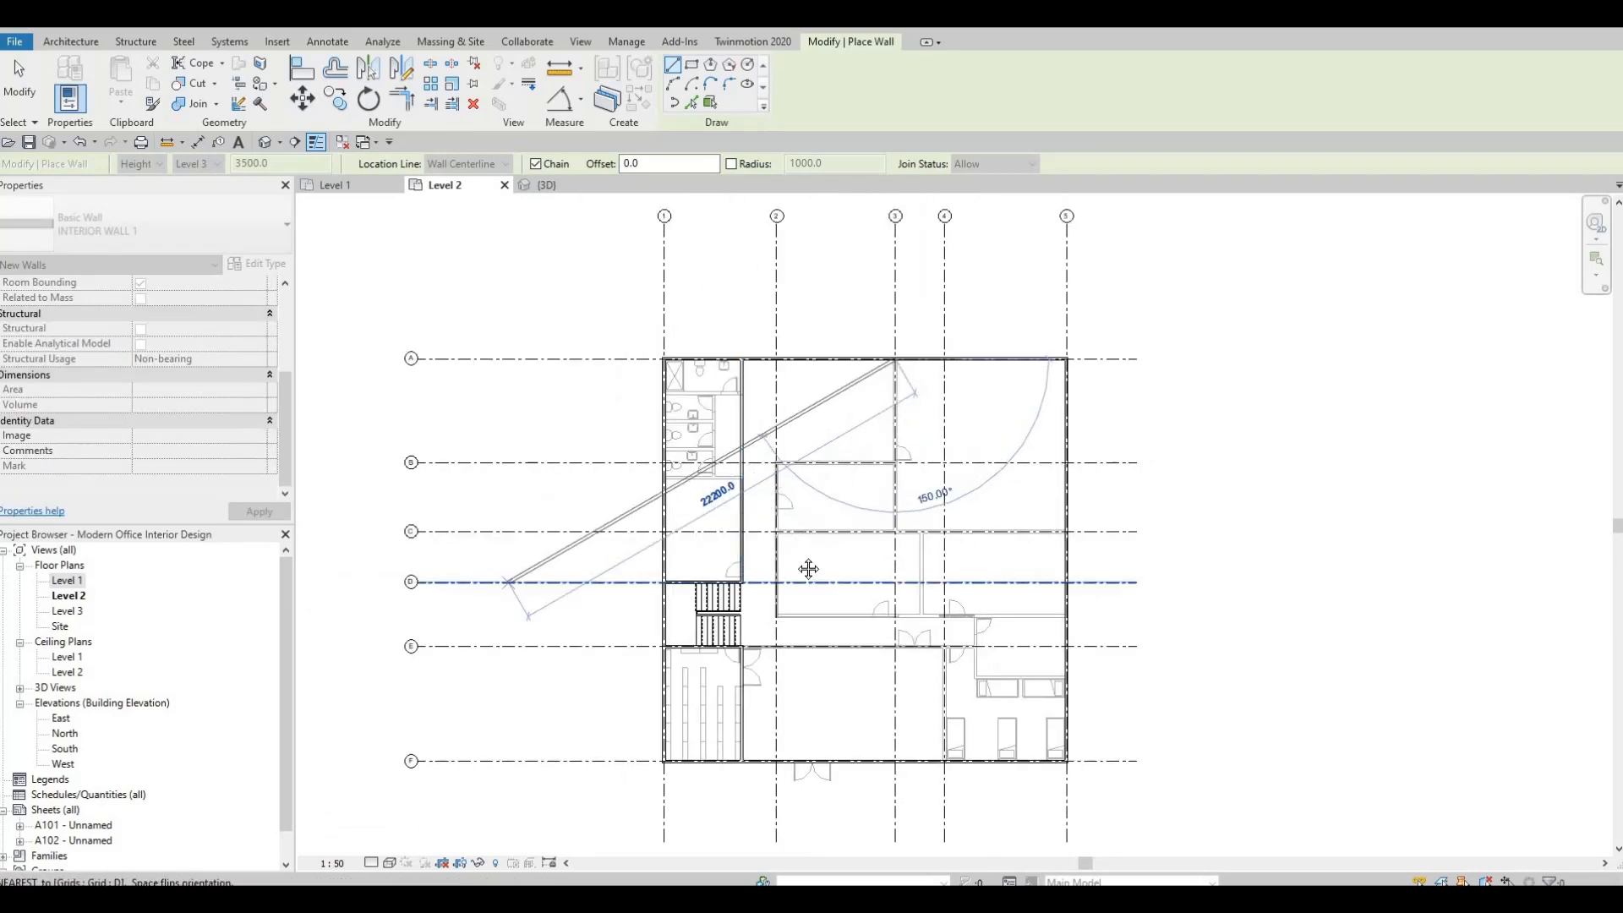
middle_click_drag(930, 522, 903, 529)
scroll(907, 535, "up", 6)
scroll(846, 544, "up", 4)
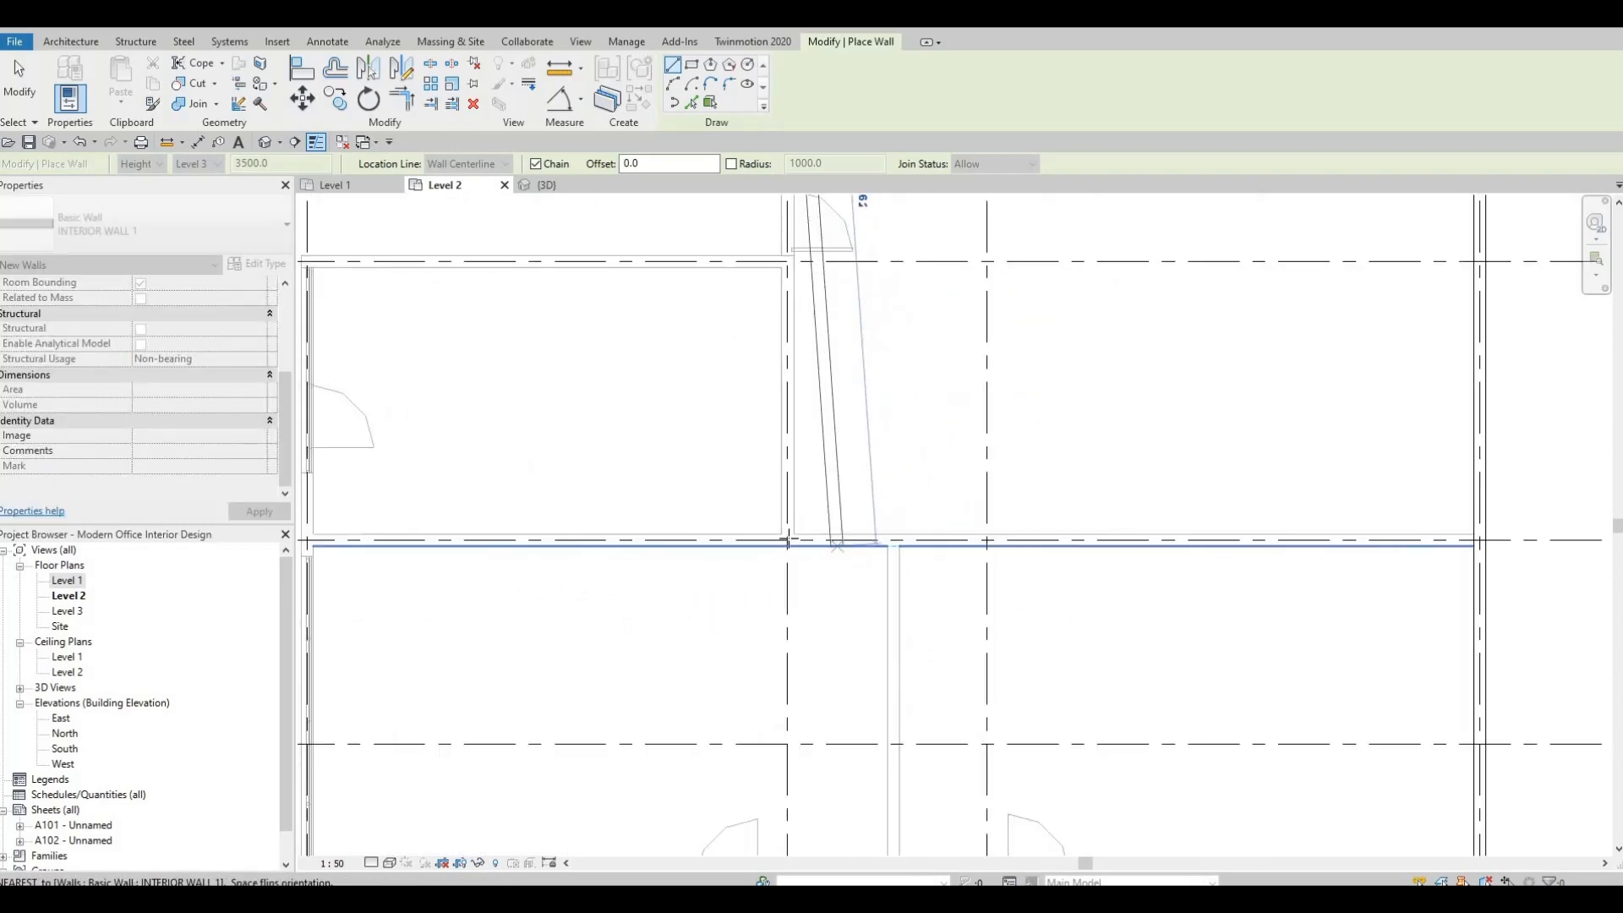
left_click(790, 544)
Continue the interior wall east along grid C to the exterior wall on grid 5 and finish the wall chain.
middle_click_drag(1350, 541, 1001, 522)
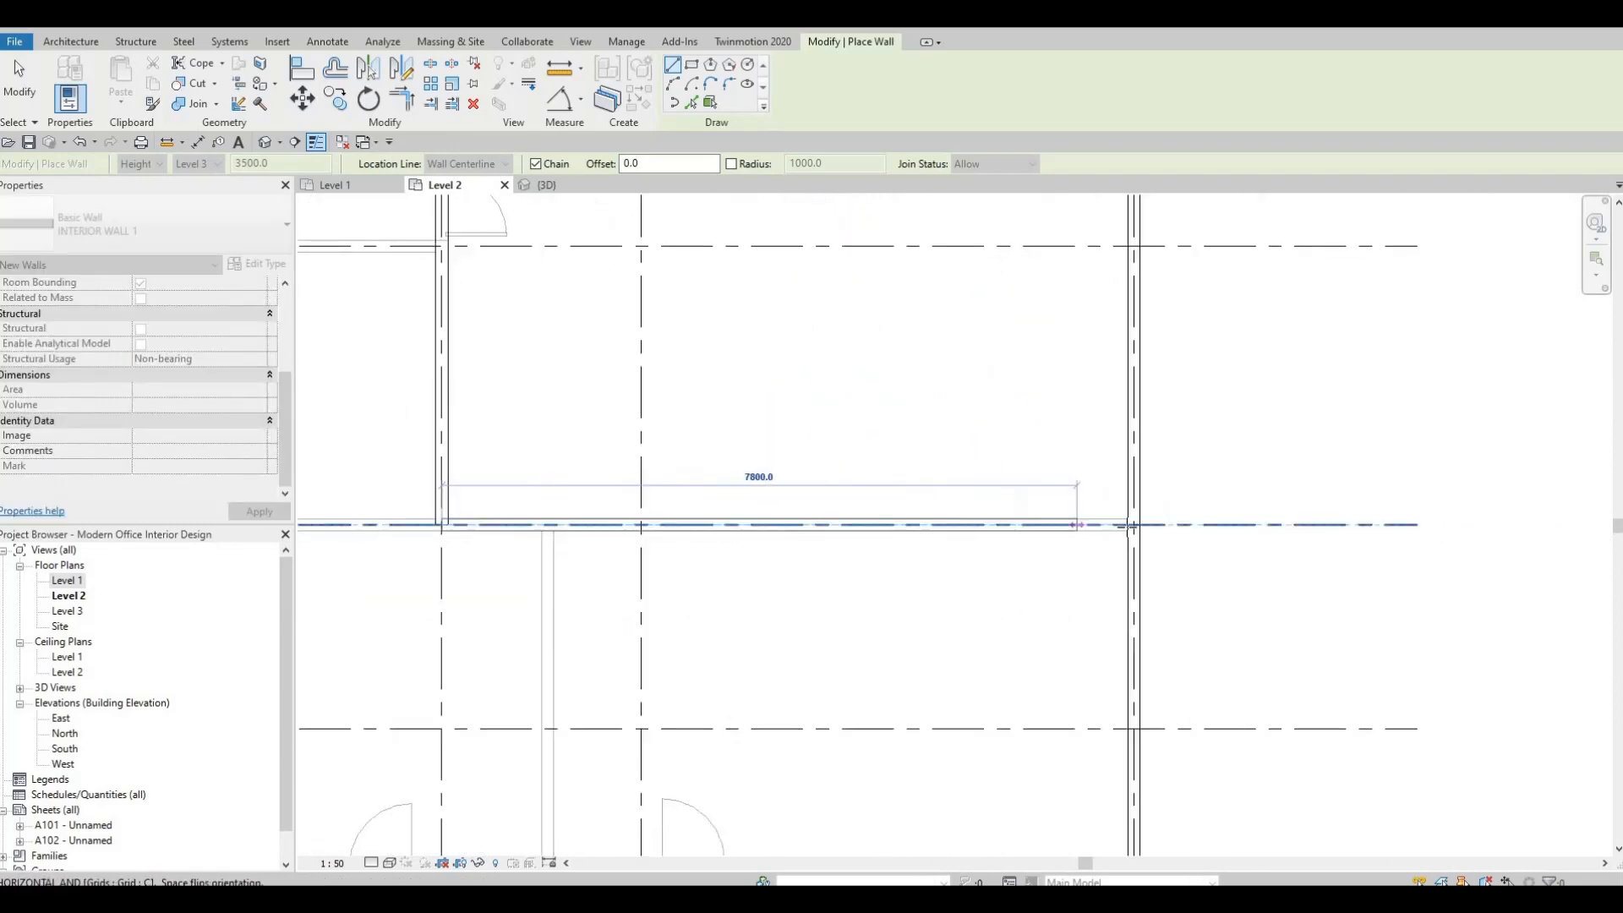
left_click(1135, 524)
key("Escape")
key("Escape")
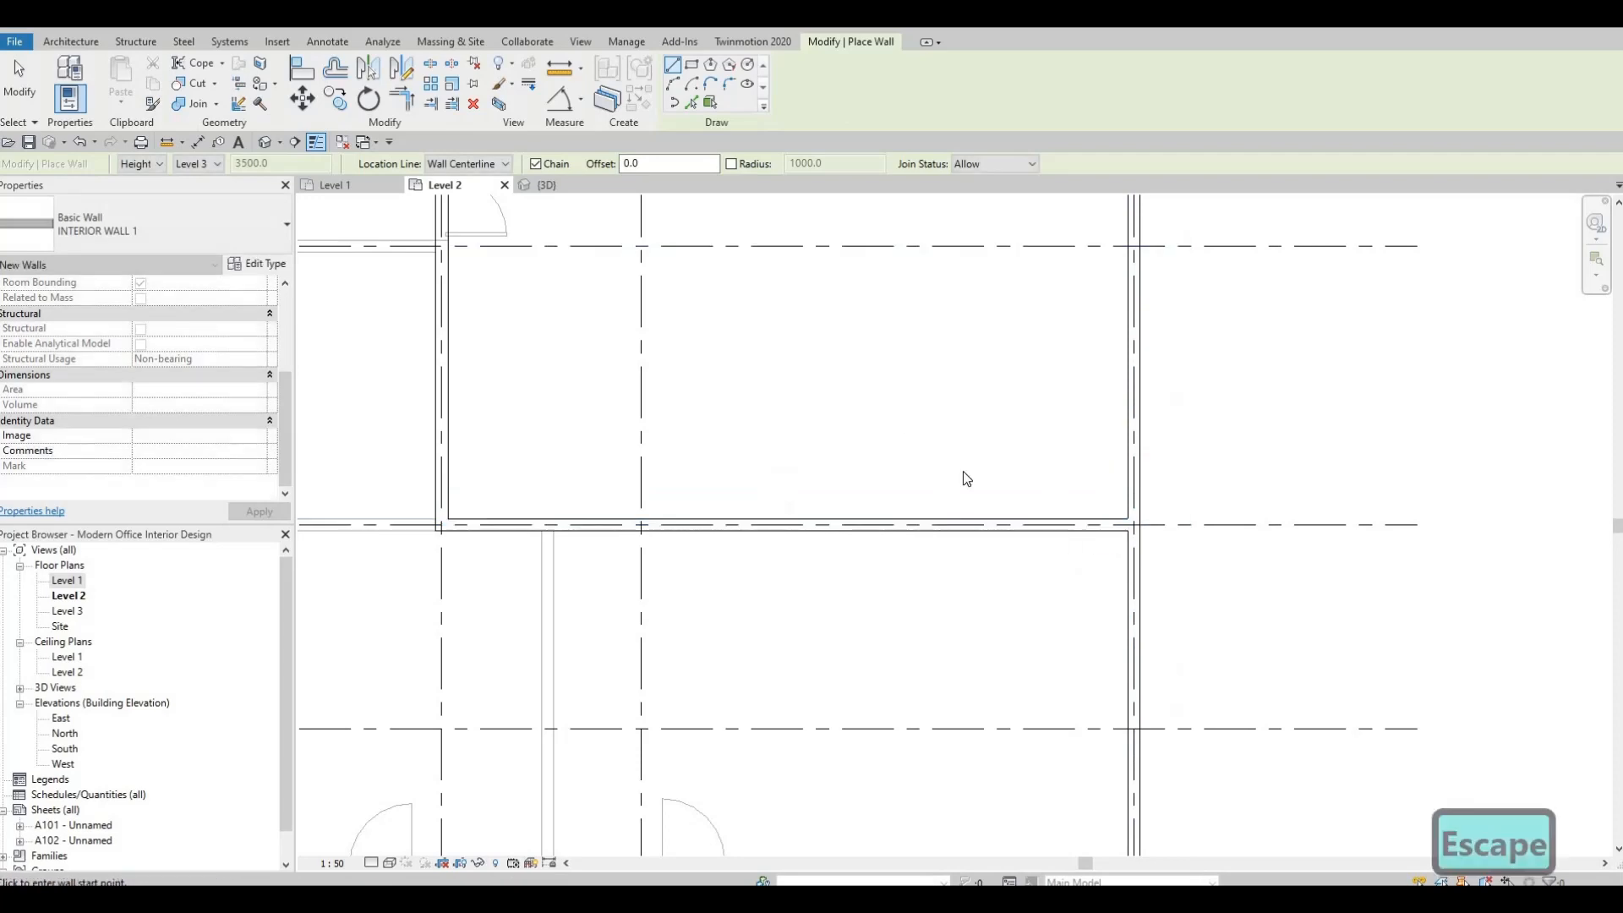
scroll(940, 508, "down", 4)
key("Escape")
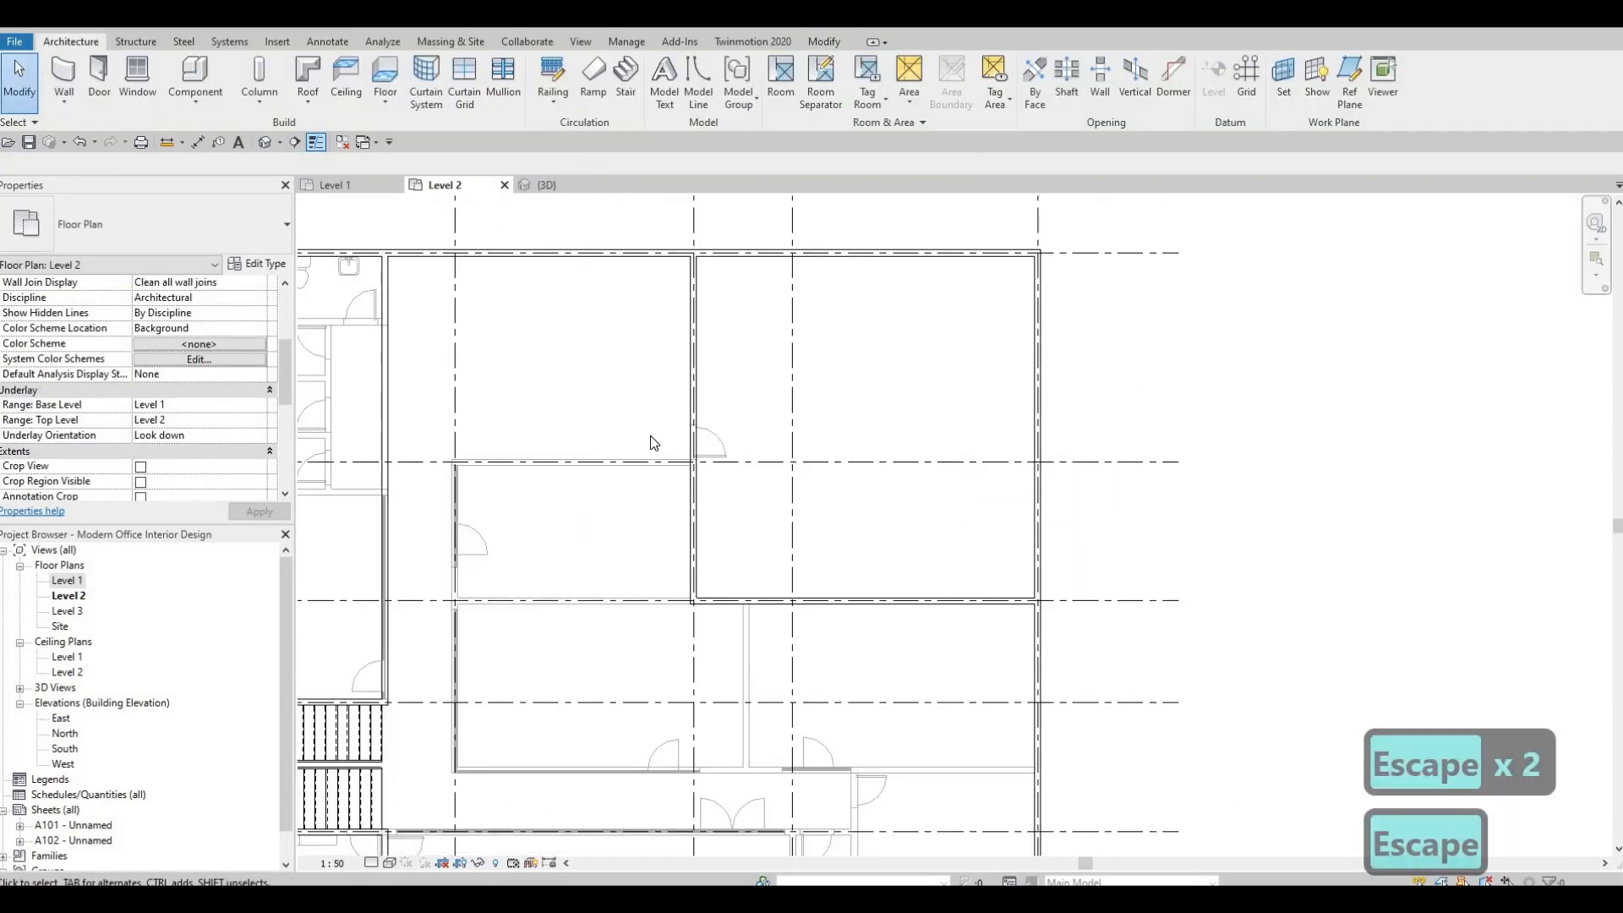
scroll(794, 397, "down", 2)
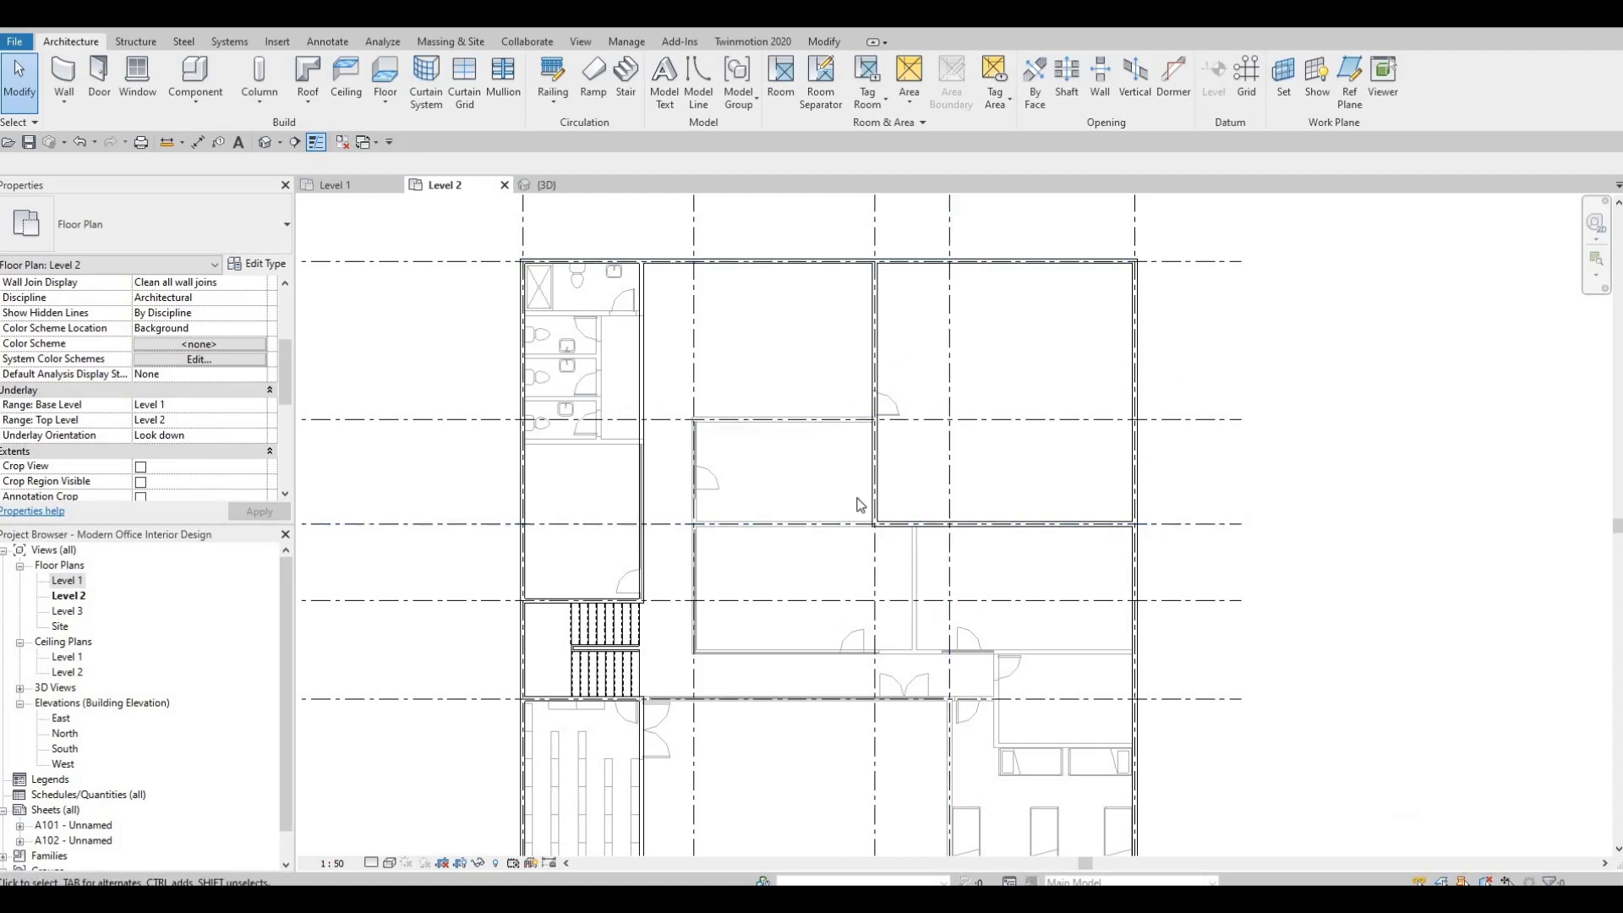
key("Escape")
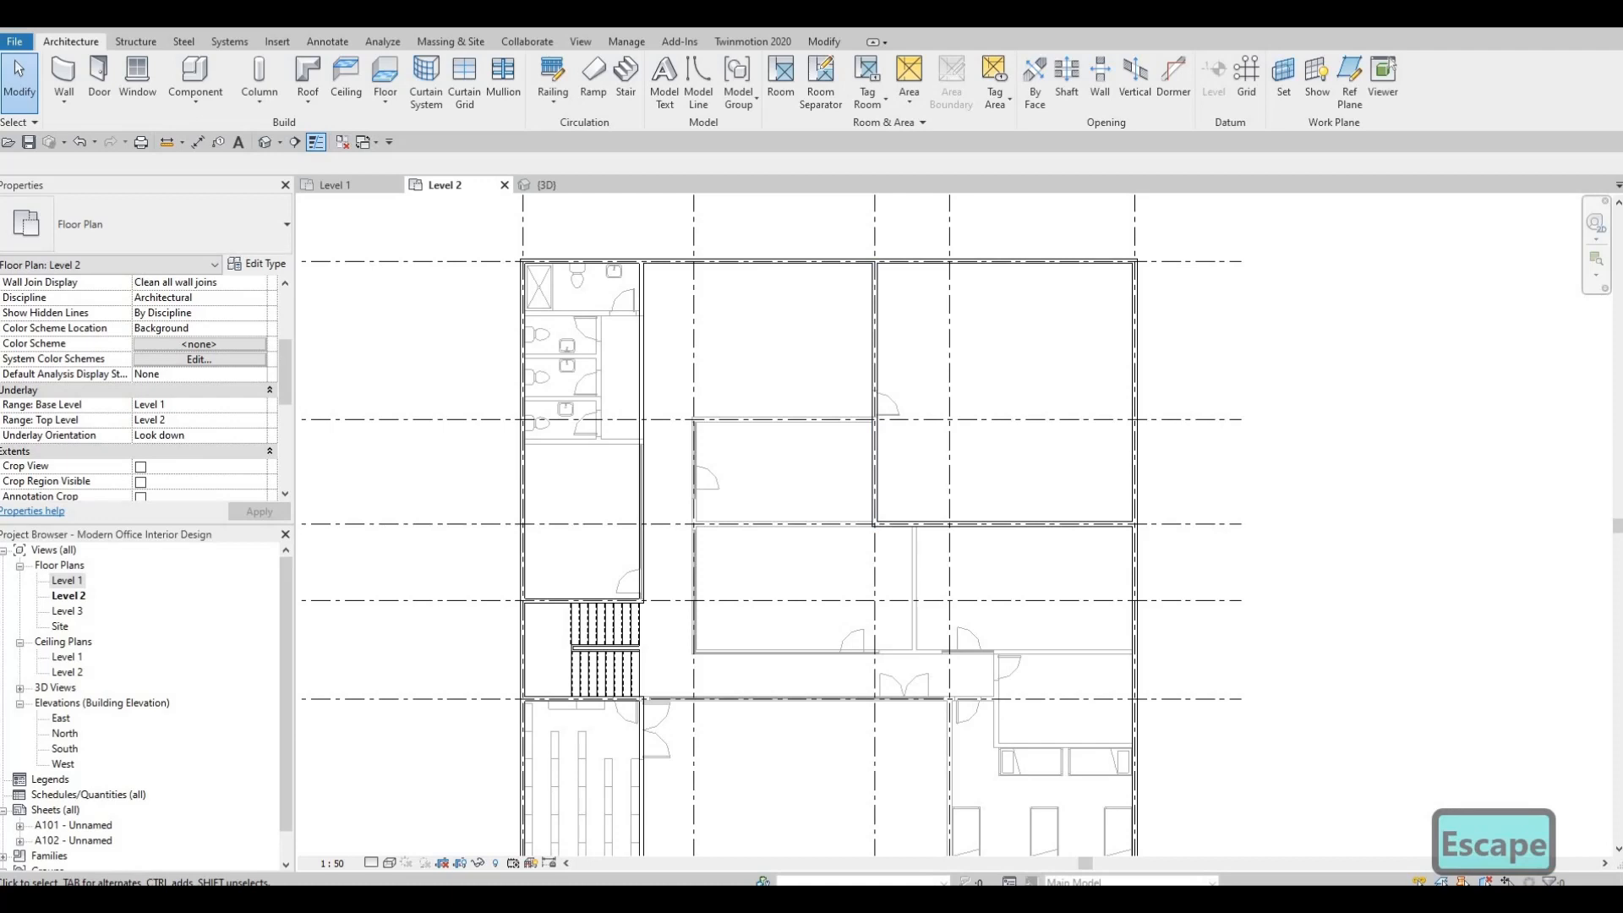
scroll(721, 545, "down", 1)
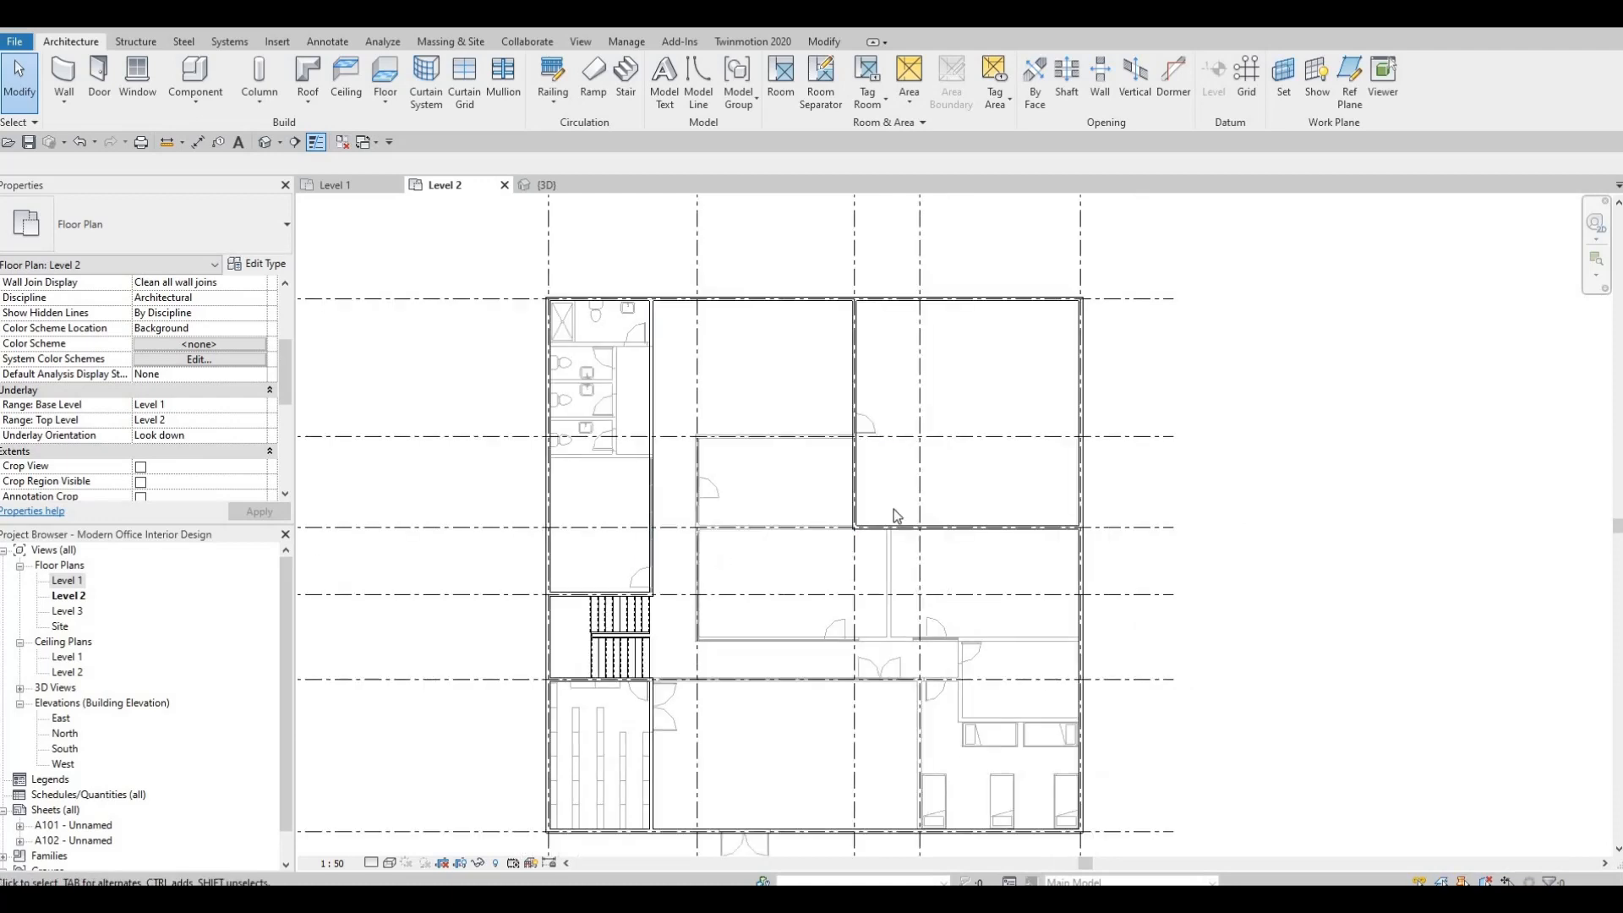
middle_click_drag(743, 445, 811, 474)
scroll(809, 473, "down", 1)
key("Escape")
key("Escape")
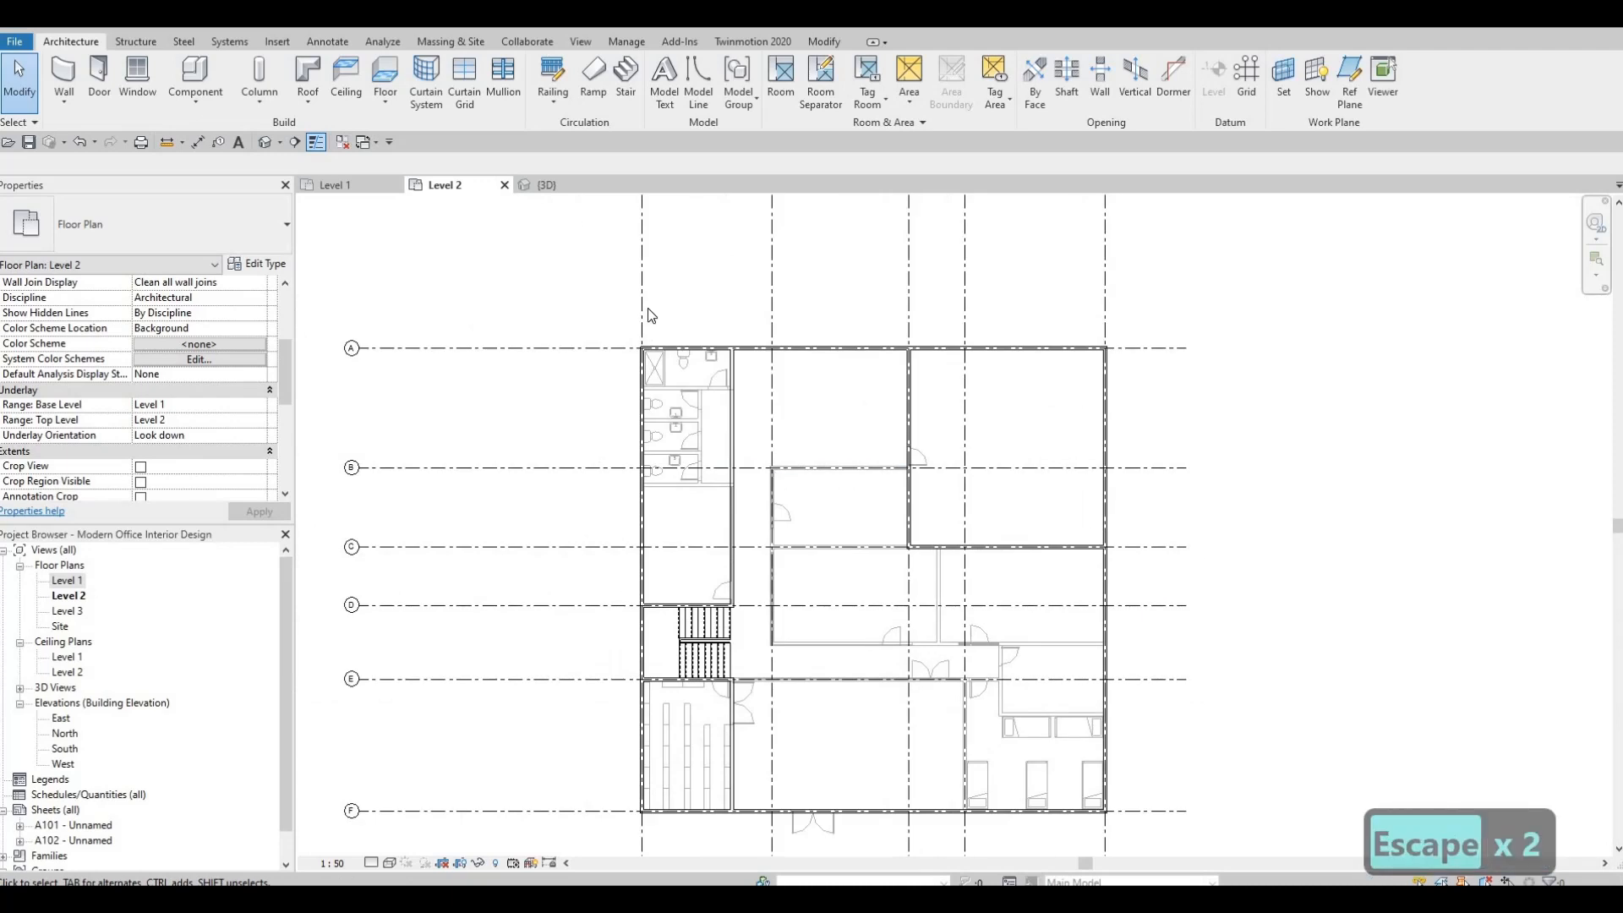
Start another INTERIOR WALL 1, matching the wall on grid 3, at the intersection of grids 3 and B.
left_click(911, 423)
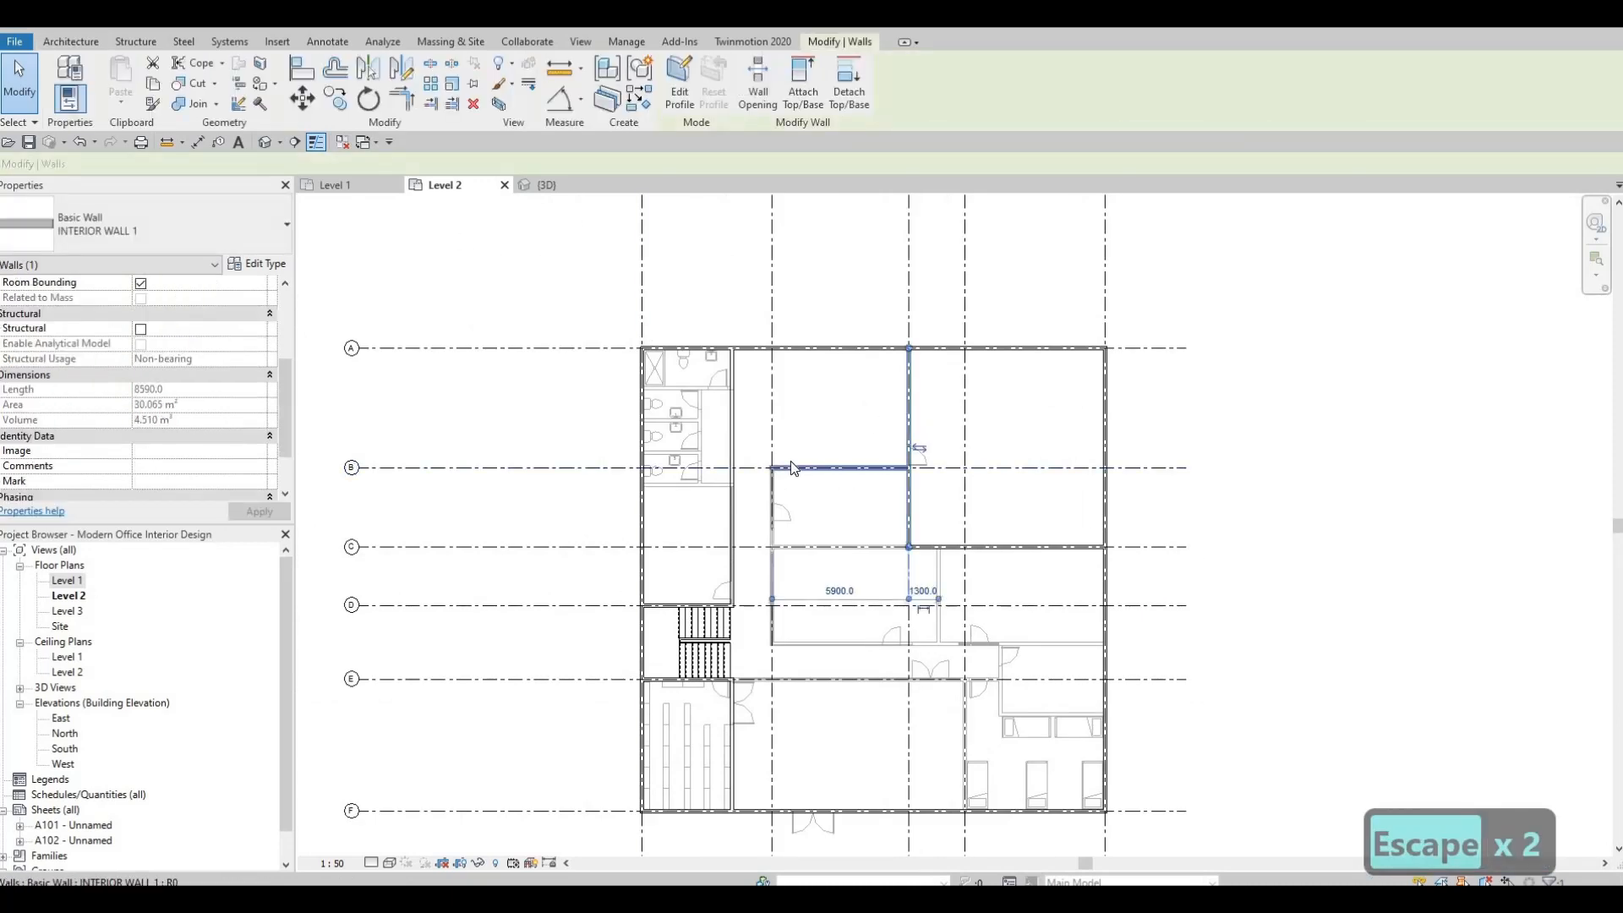
key("c")
key("s")
scroll(759, 422, "up", 2)
scroll(1183, 554, "up", 4)
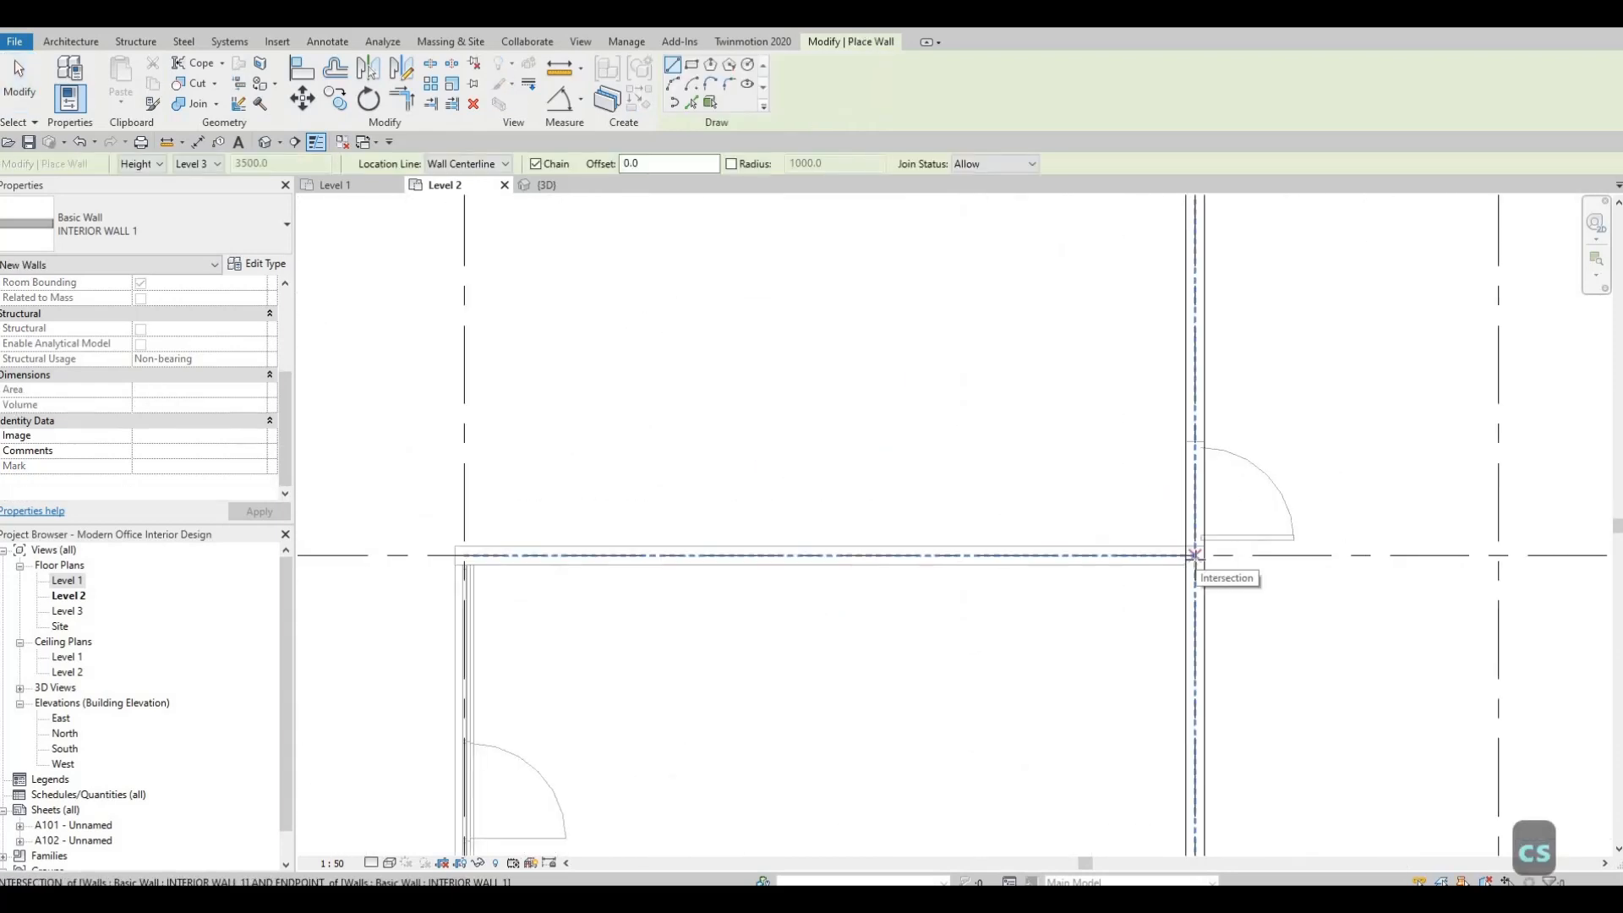
left_click(1194, 555)
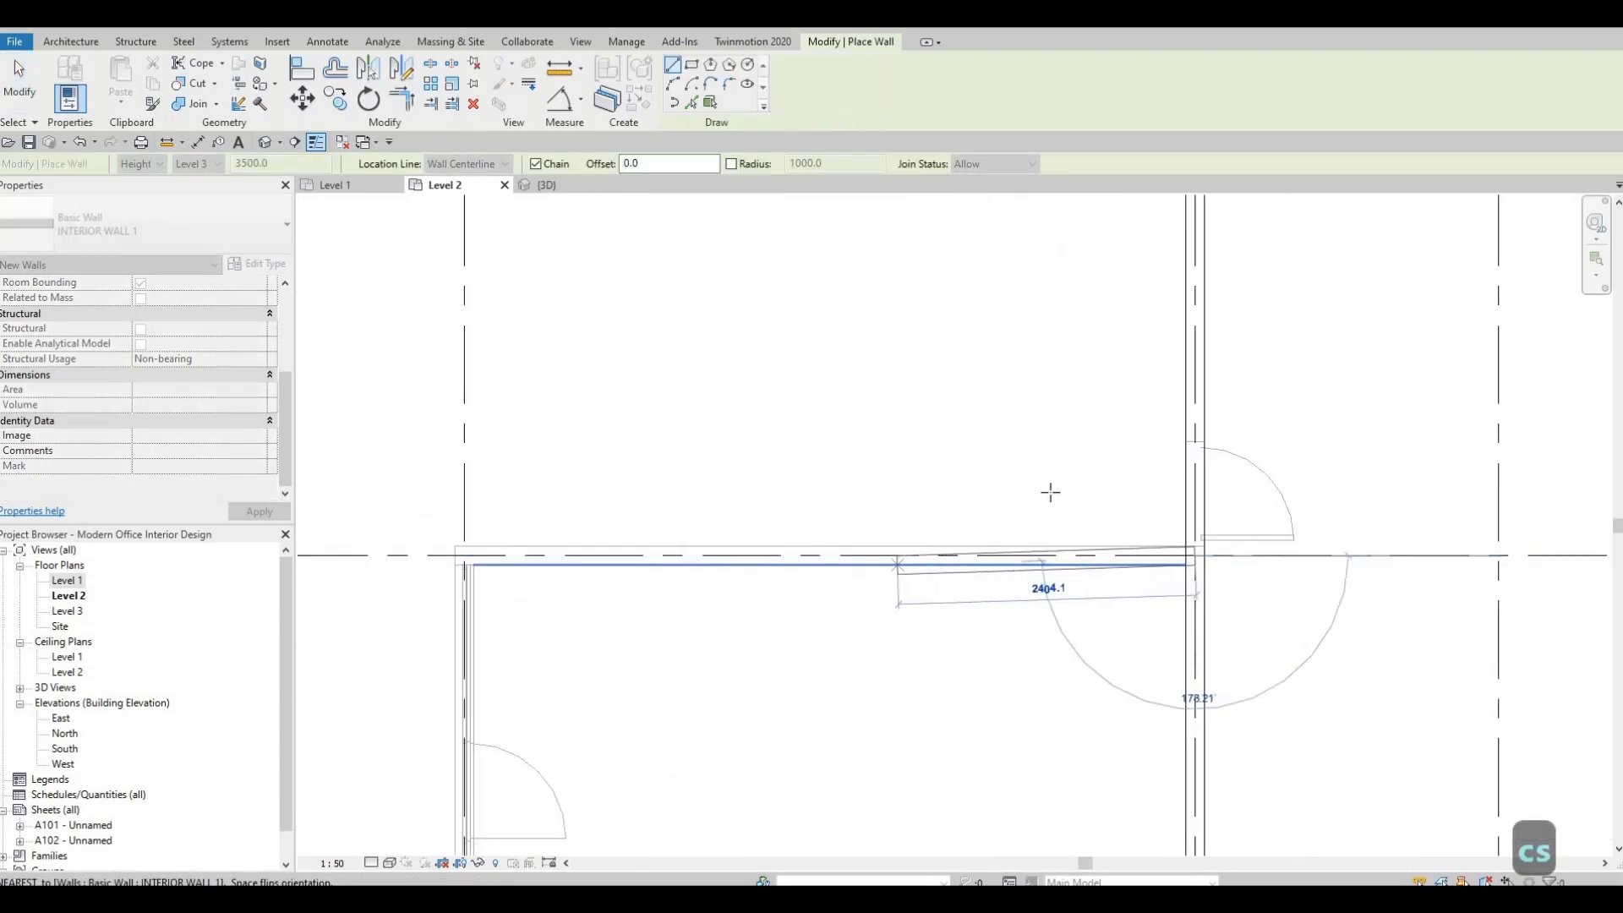
Run the interior wall west along grid B to the wall beside the restrooms and finish the wall chain.
scroll(1072, 577, "down", 3)
scroll(1038, 568, "down", 3)
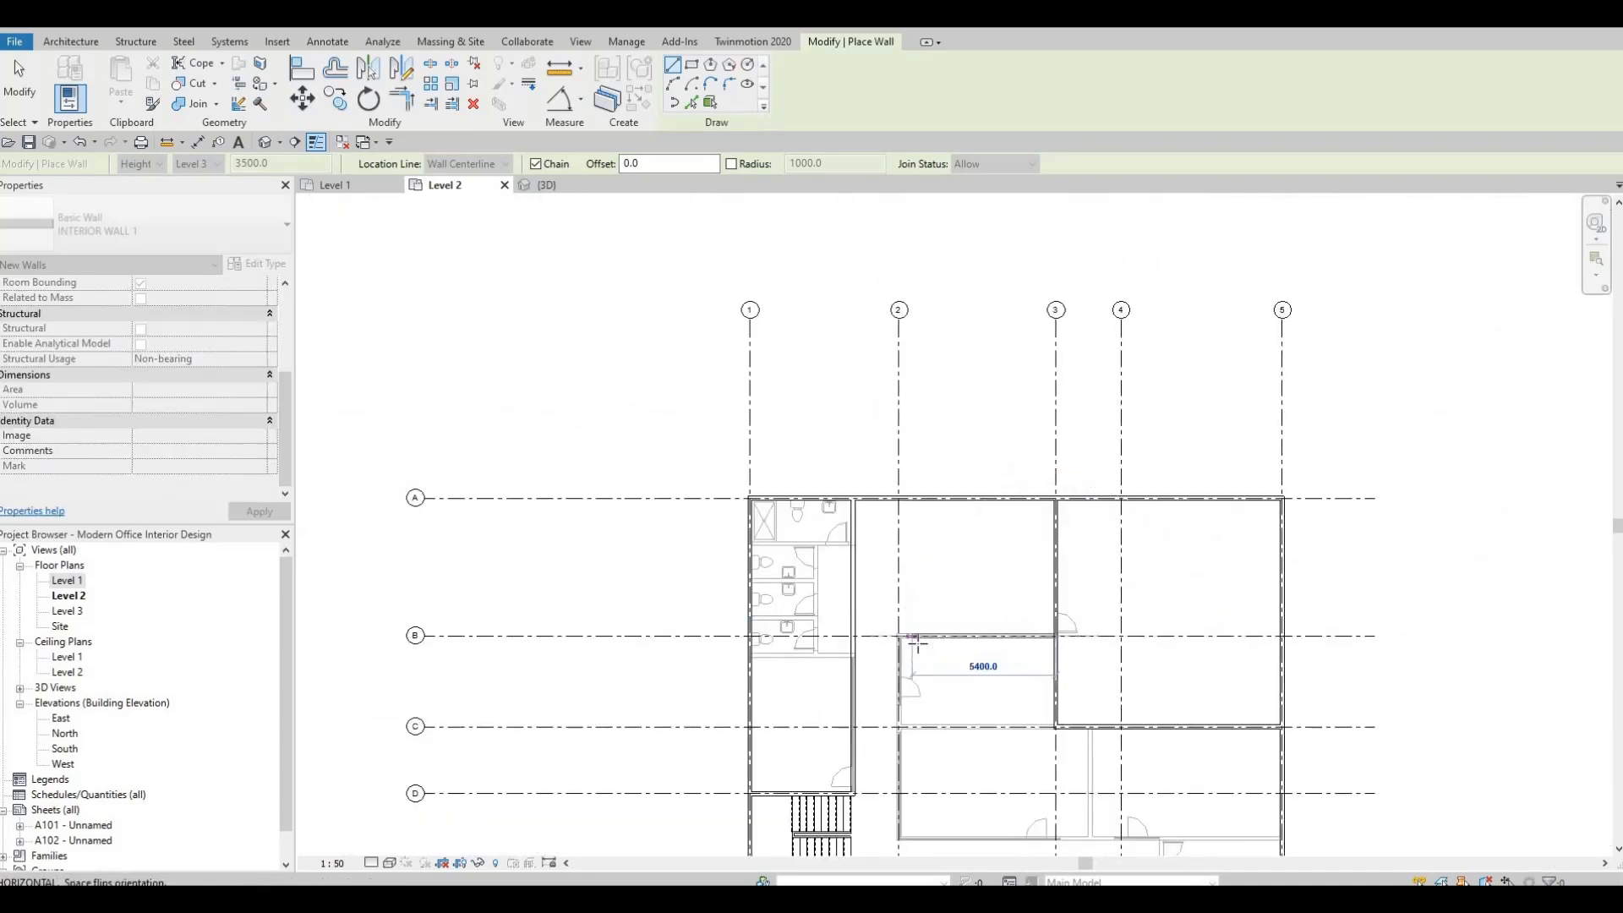
scroll(879, 635, "up", 2)
scroll(873, 638, "up", 2)
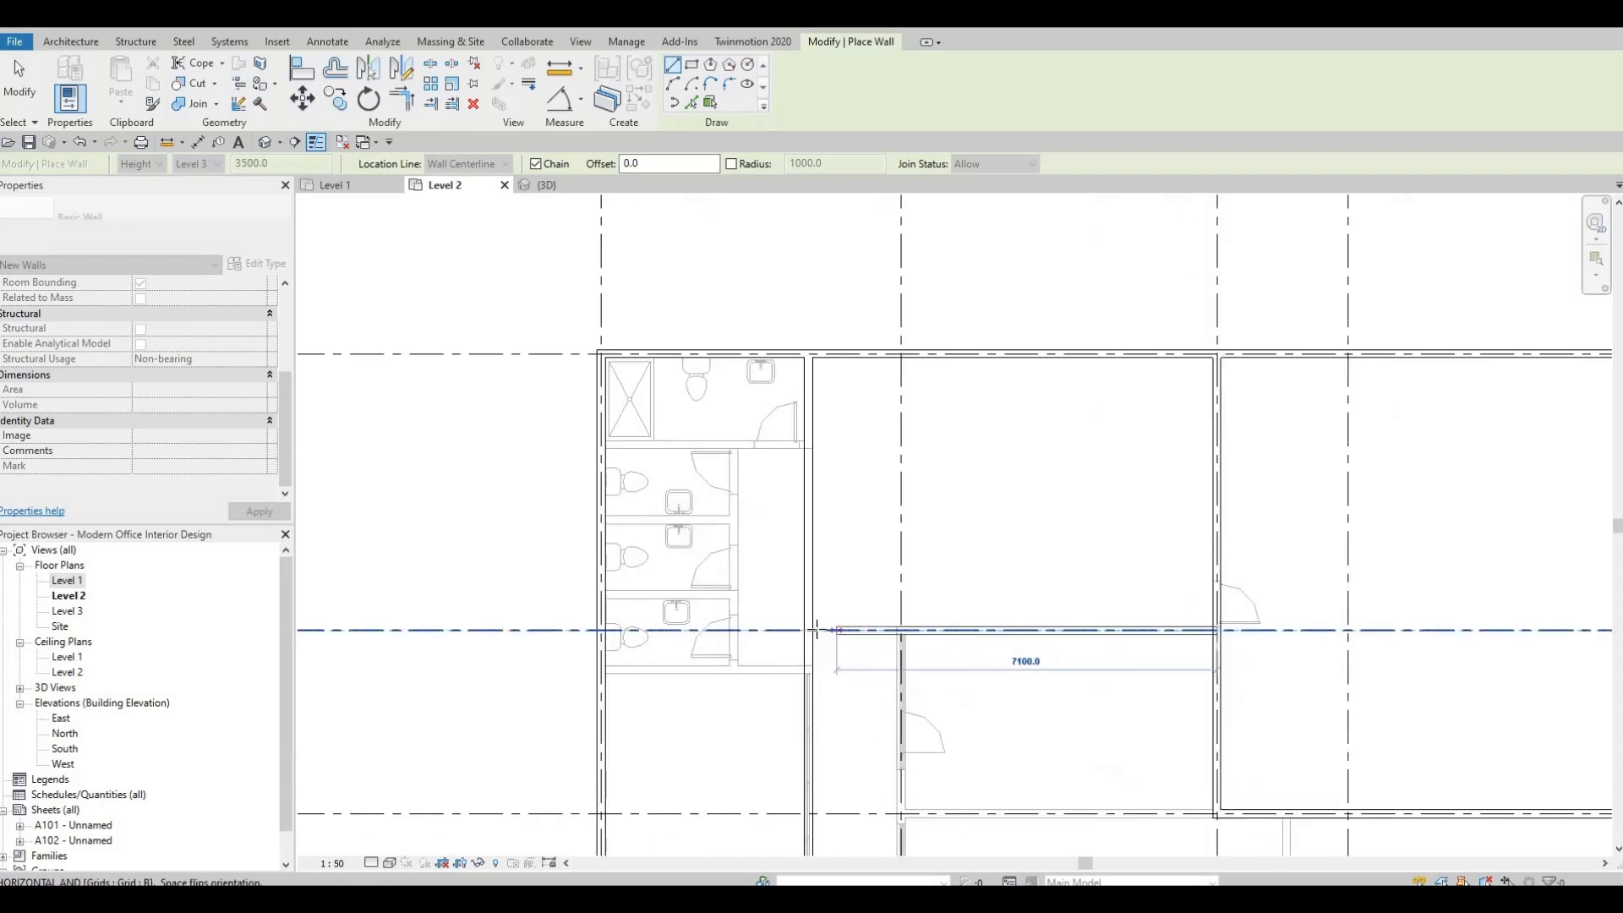
left_click(833, 657)
key("Escape")
scroll(930, 584, "down", 2)
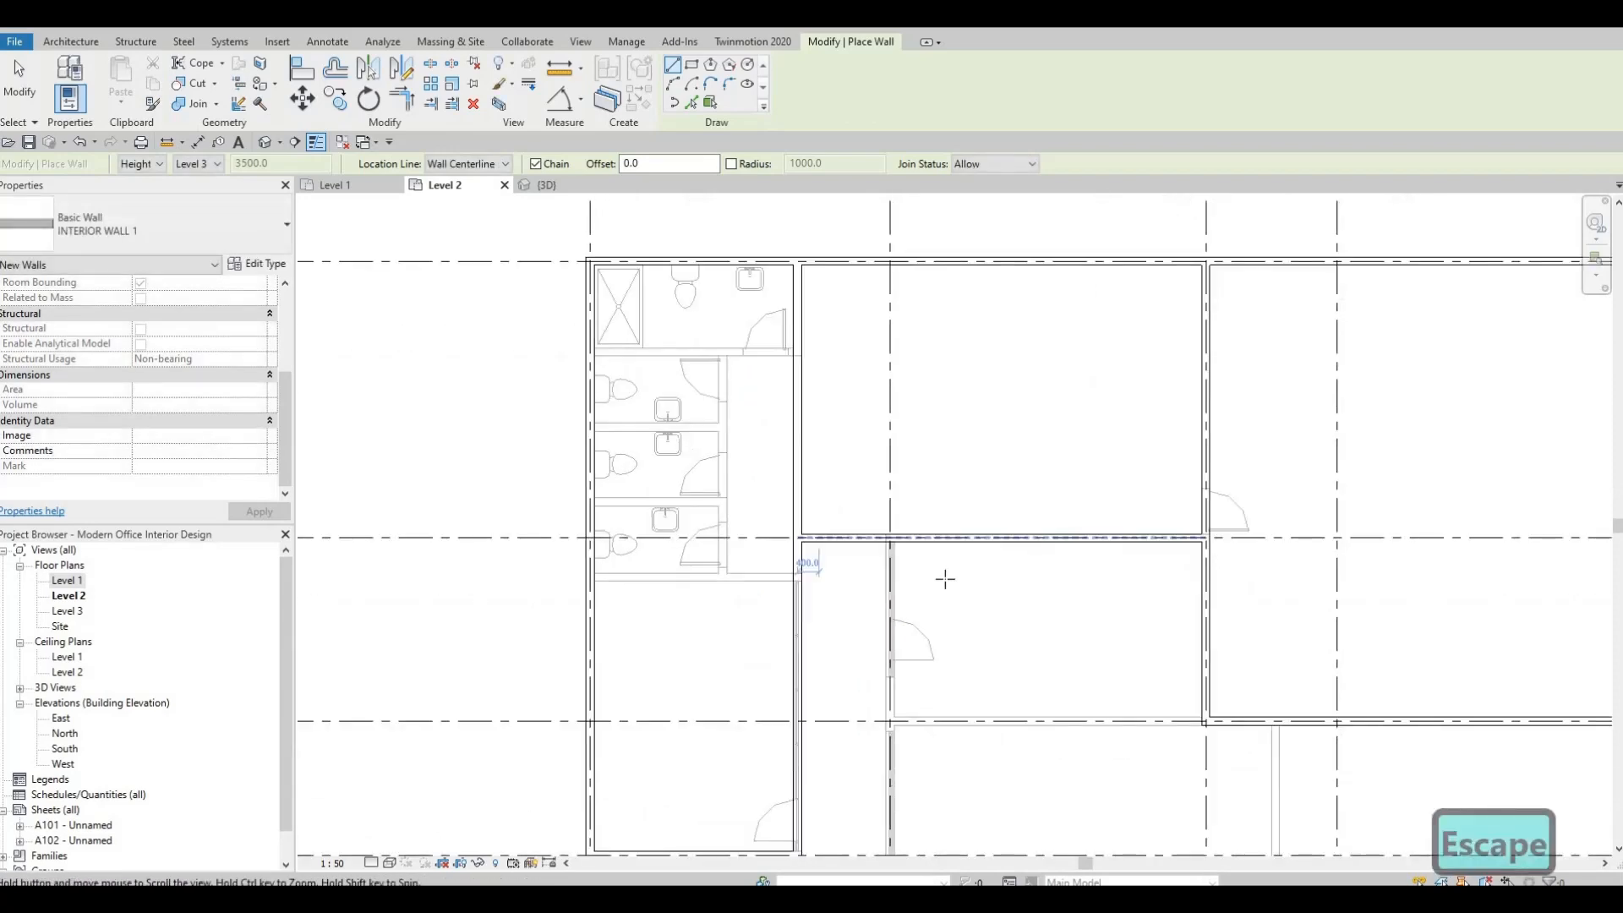
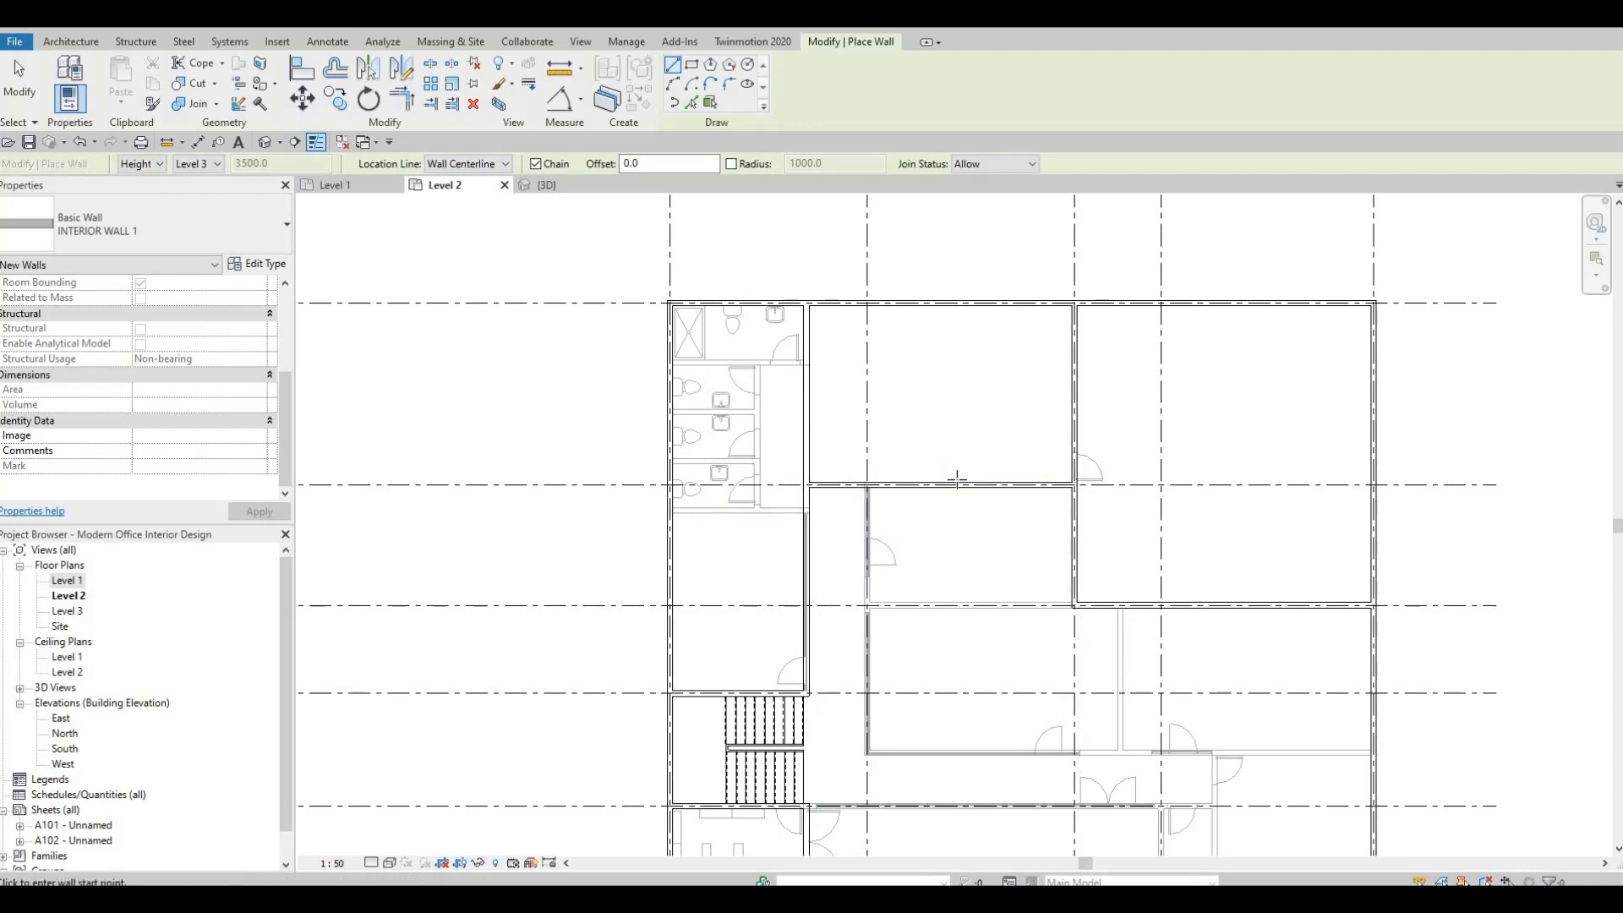
Extend the interior wall on grid B west to the exterior wall on grid 1.
scroll(931, 519, "down", 4)
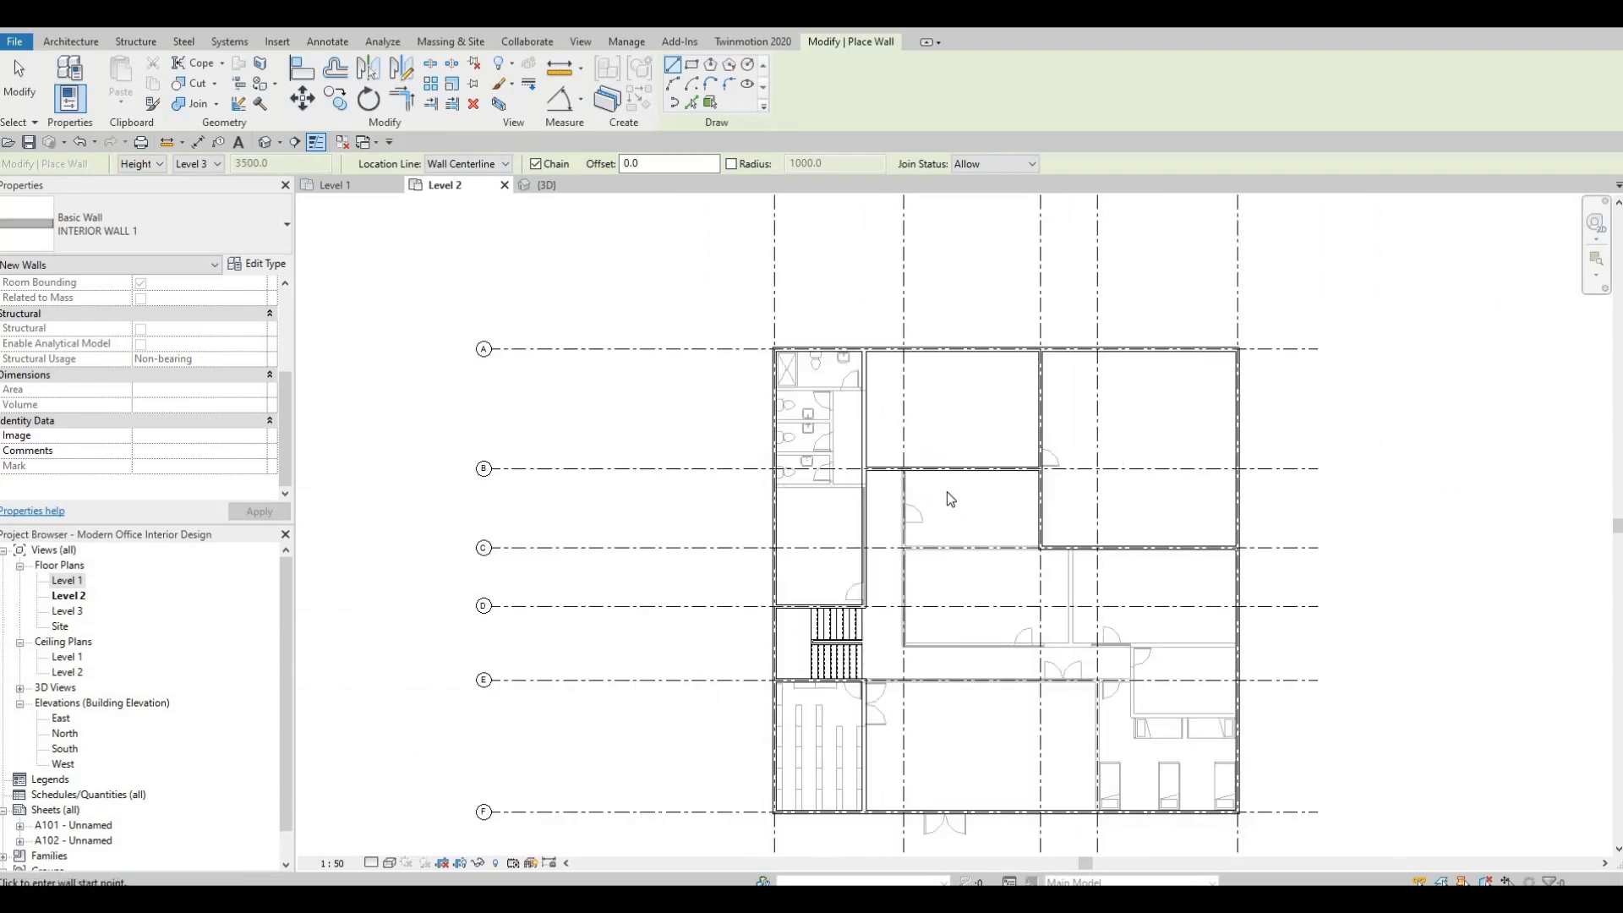
key("Escape")
key("Escape")
scroll(868, 458, "up", 4)
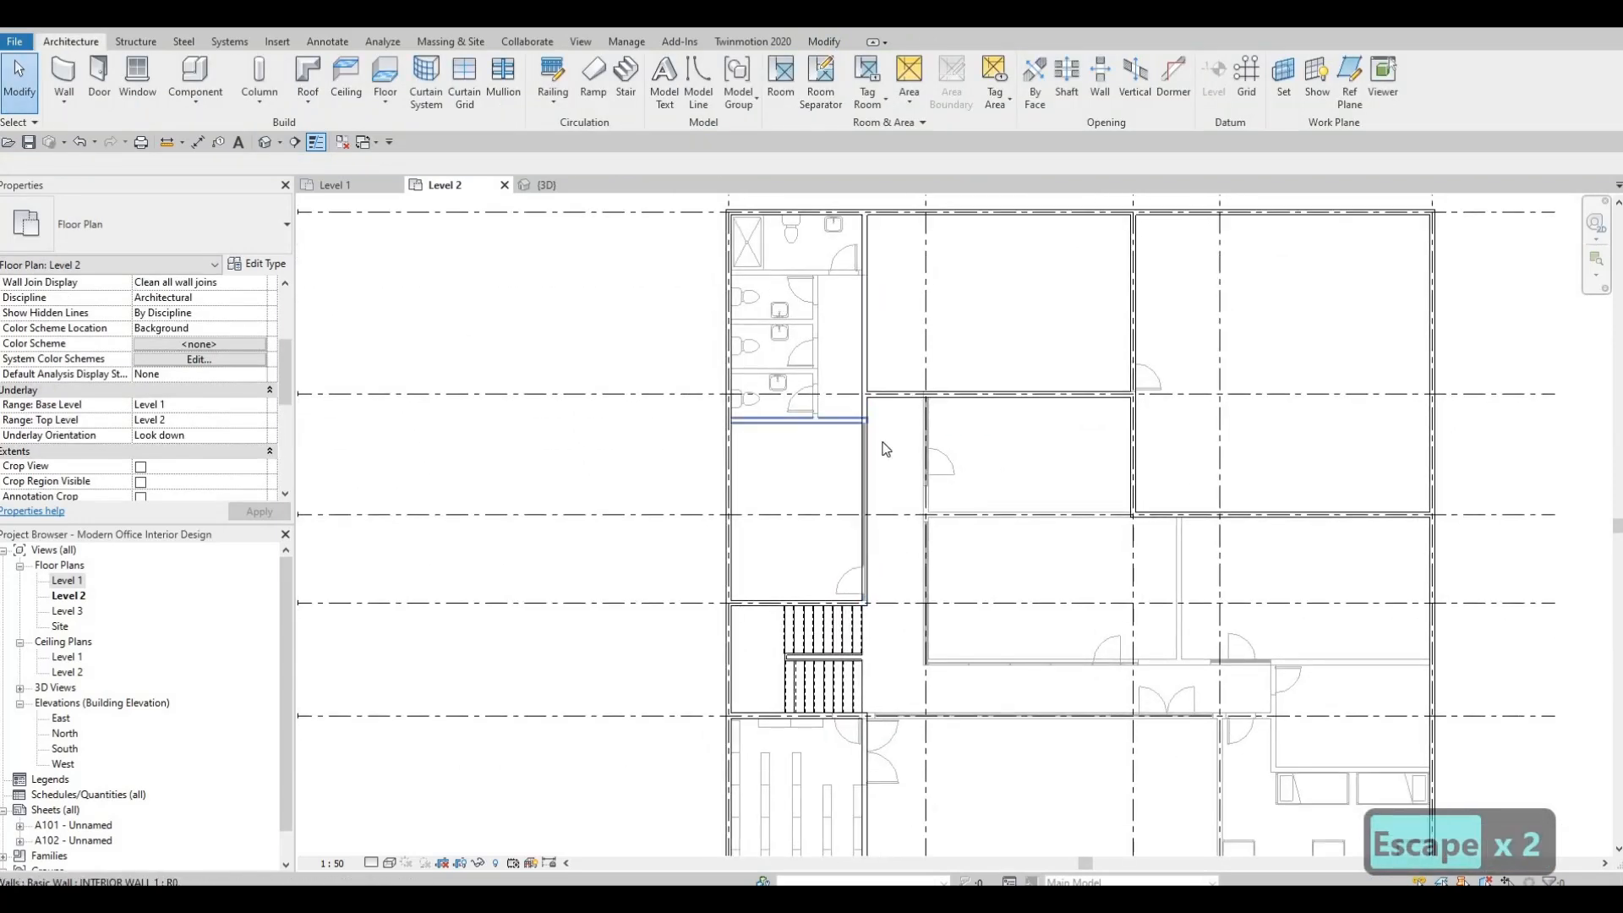
scroll(879, 446, "up", 2)
left_click(906, 432)
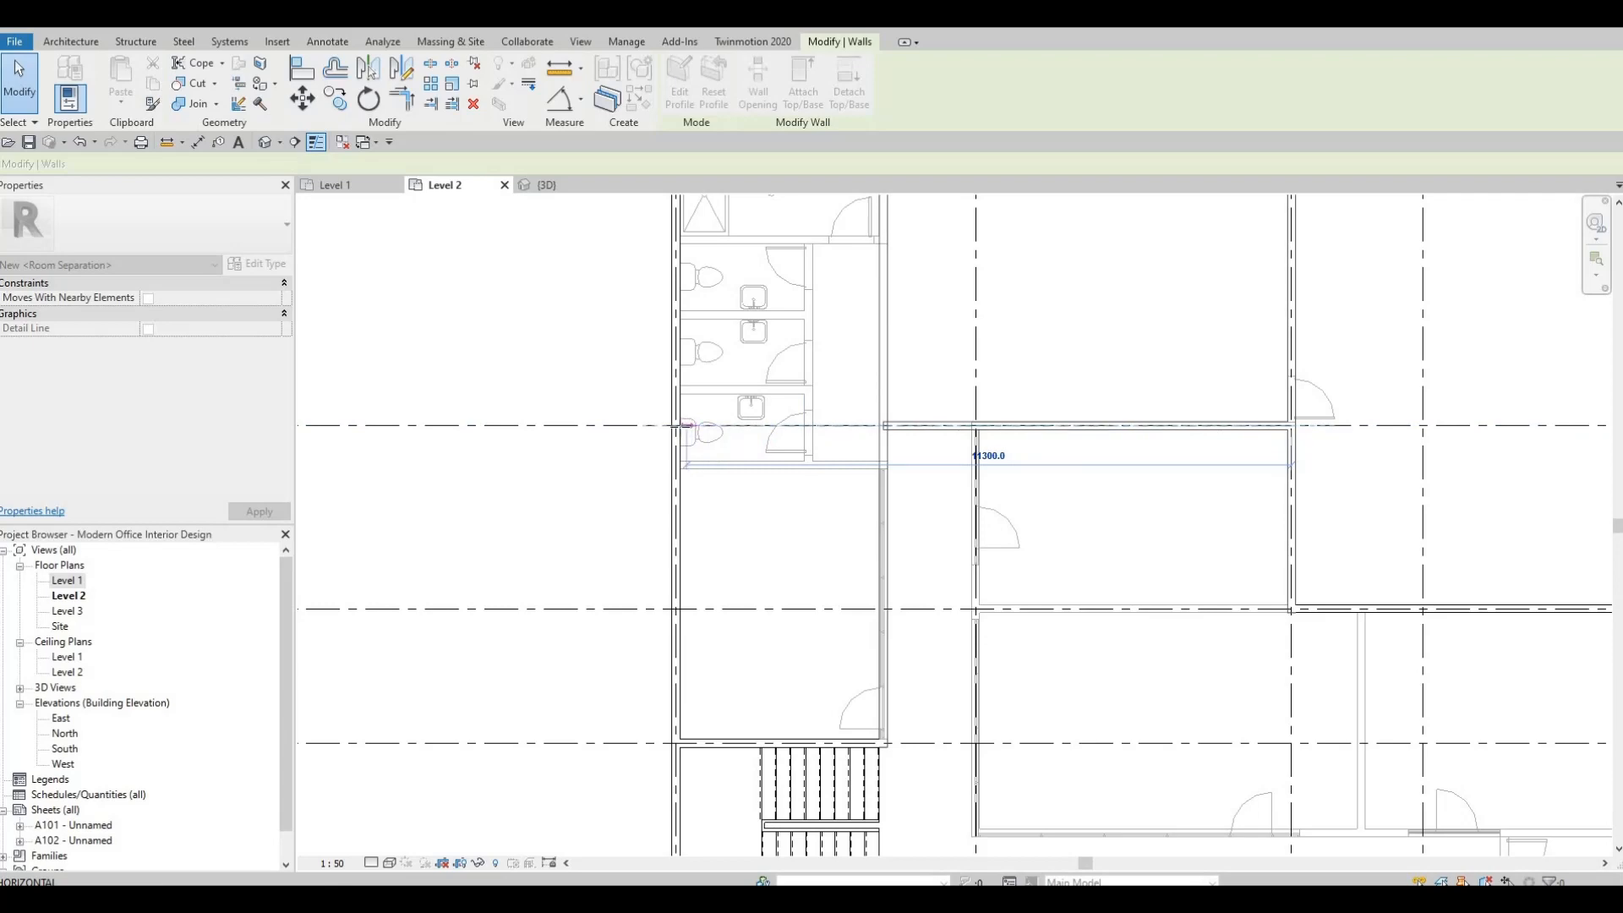
left_click(692, 450)
scroll(888, 449, "down", 5)
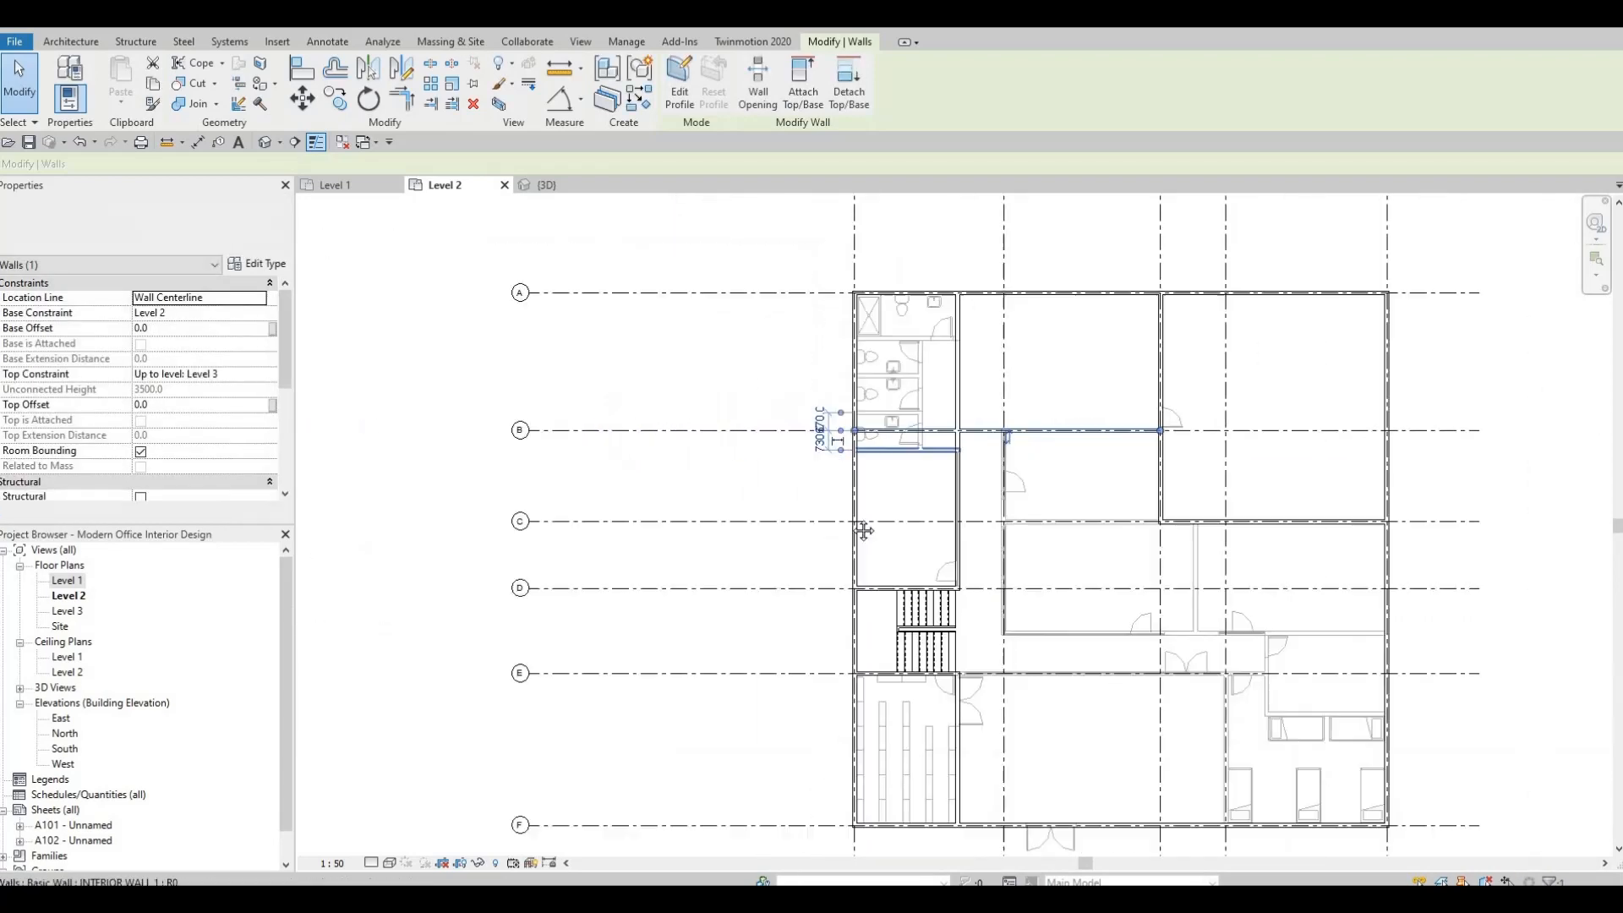
Examine the Level 2 plan around the underlay restrooms, the room below them and the stair between grids A and E.
scroll(826, 528, "up", 5)
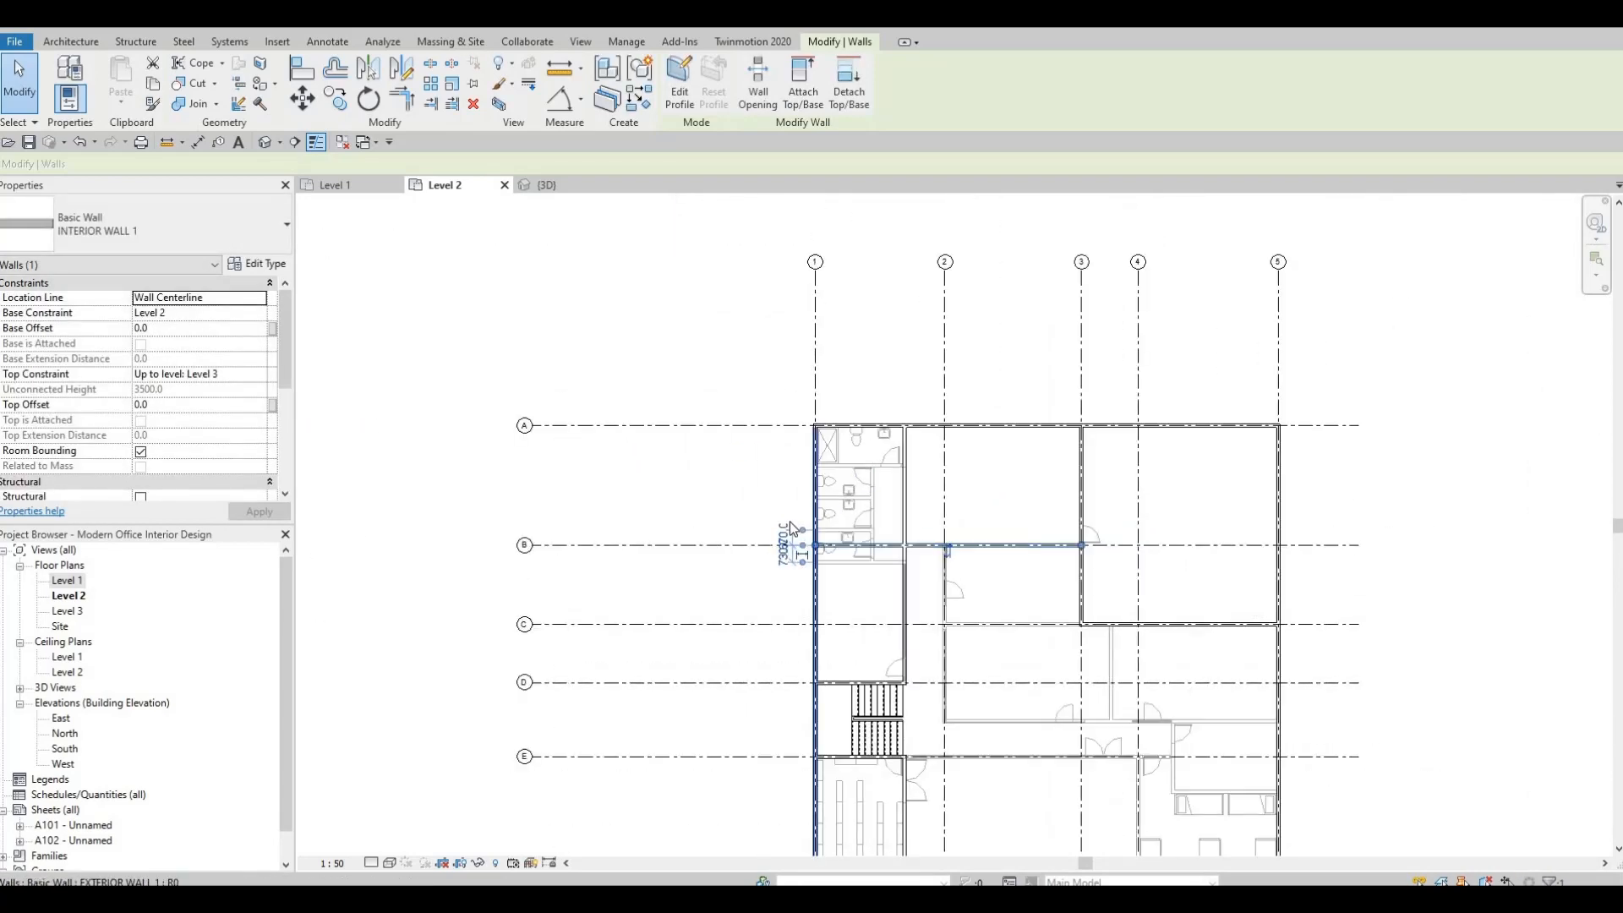
scroll(795, 507, "down", 3)
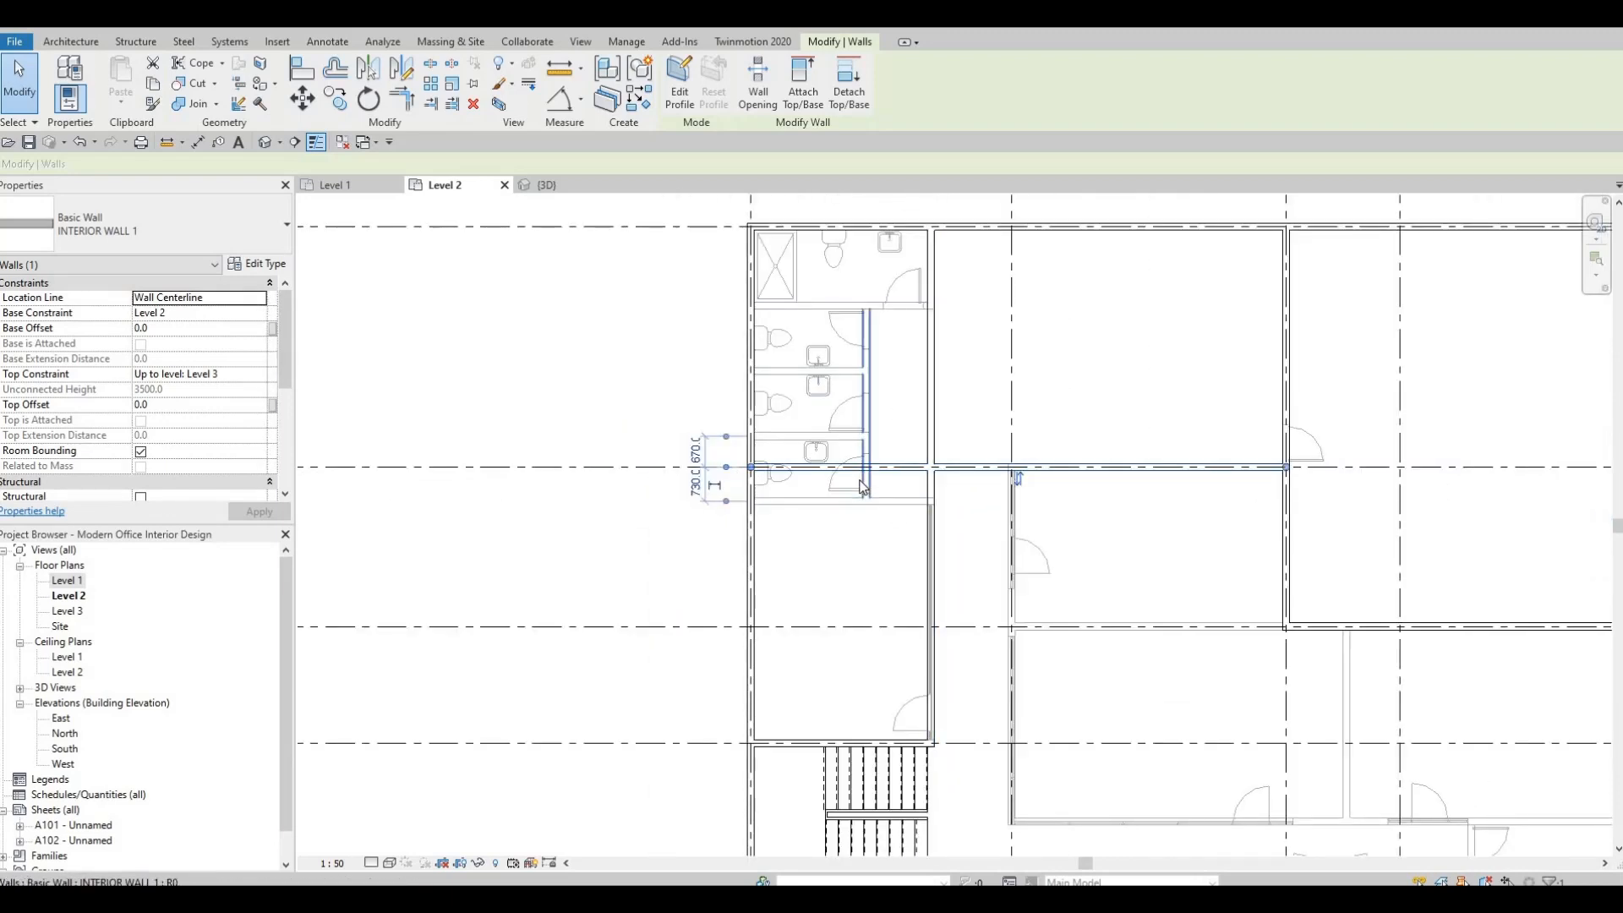
scroll(890, 516, "up", 2)
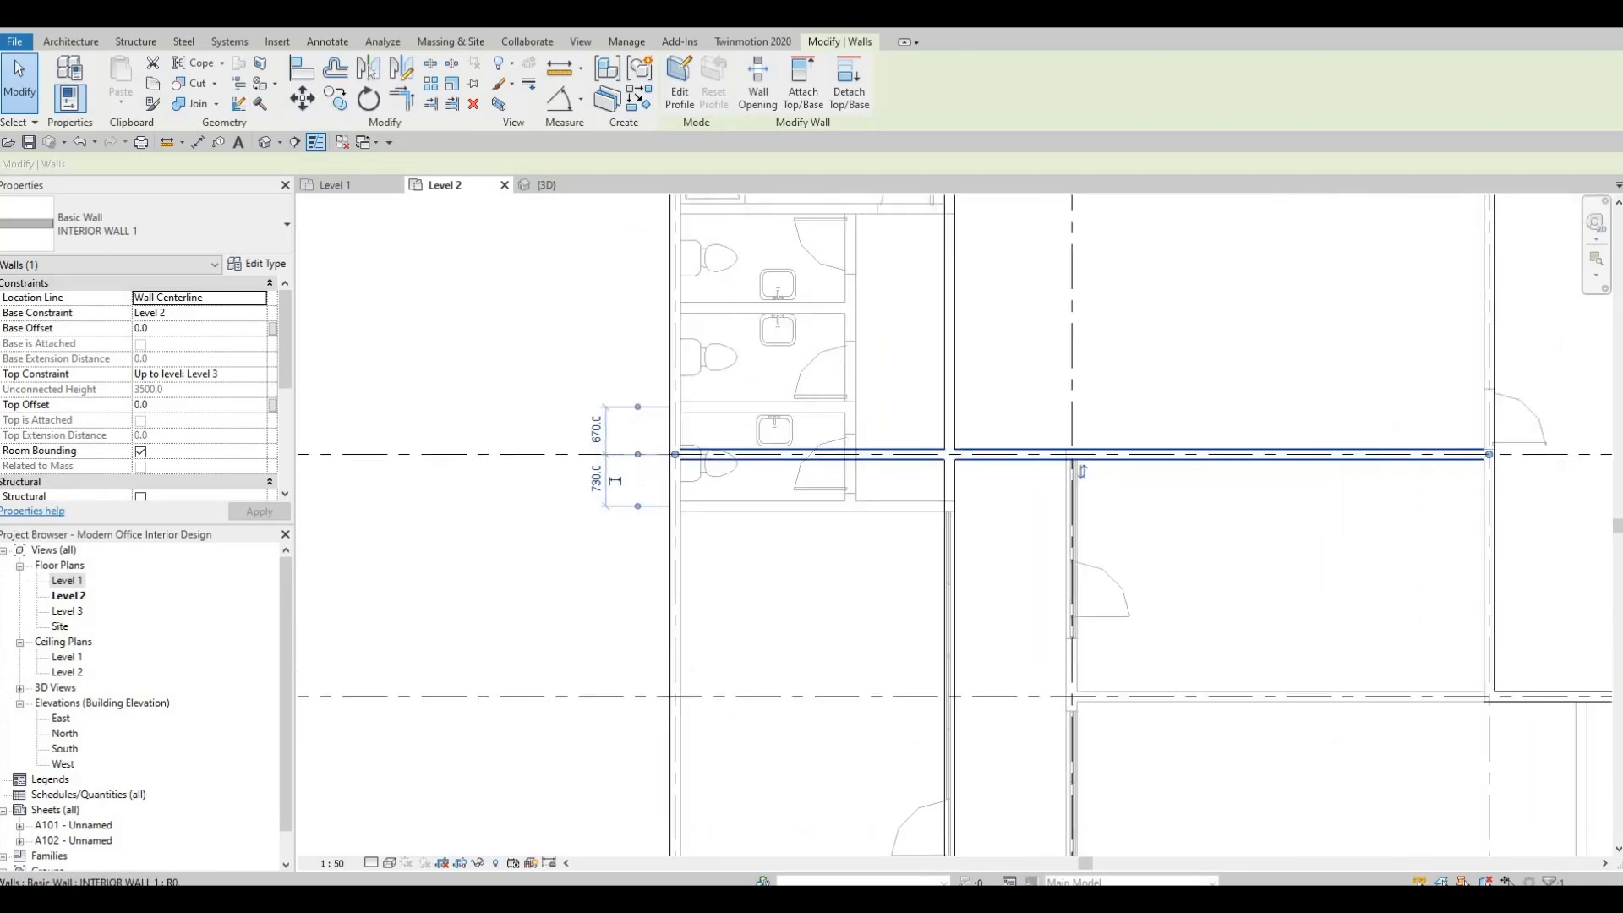
scroll(744, 409, "down", 4)
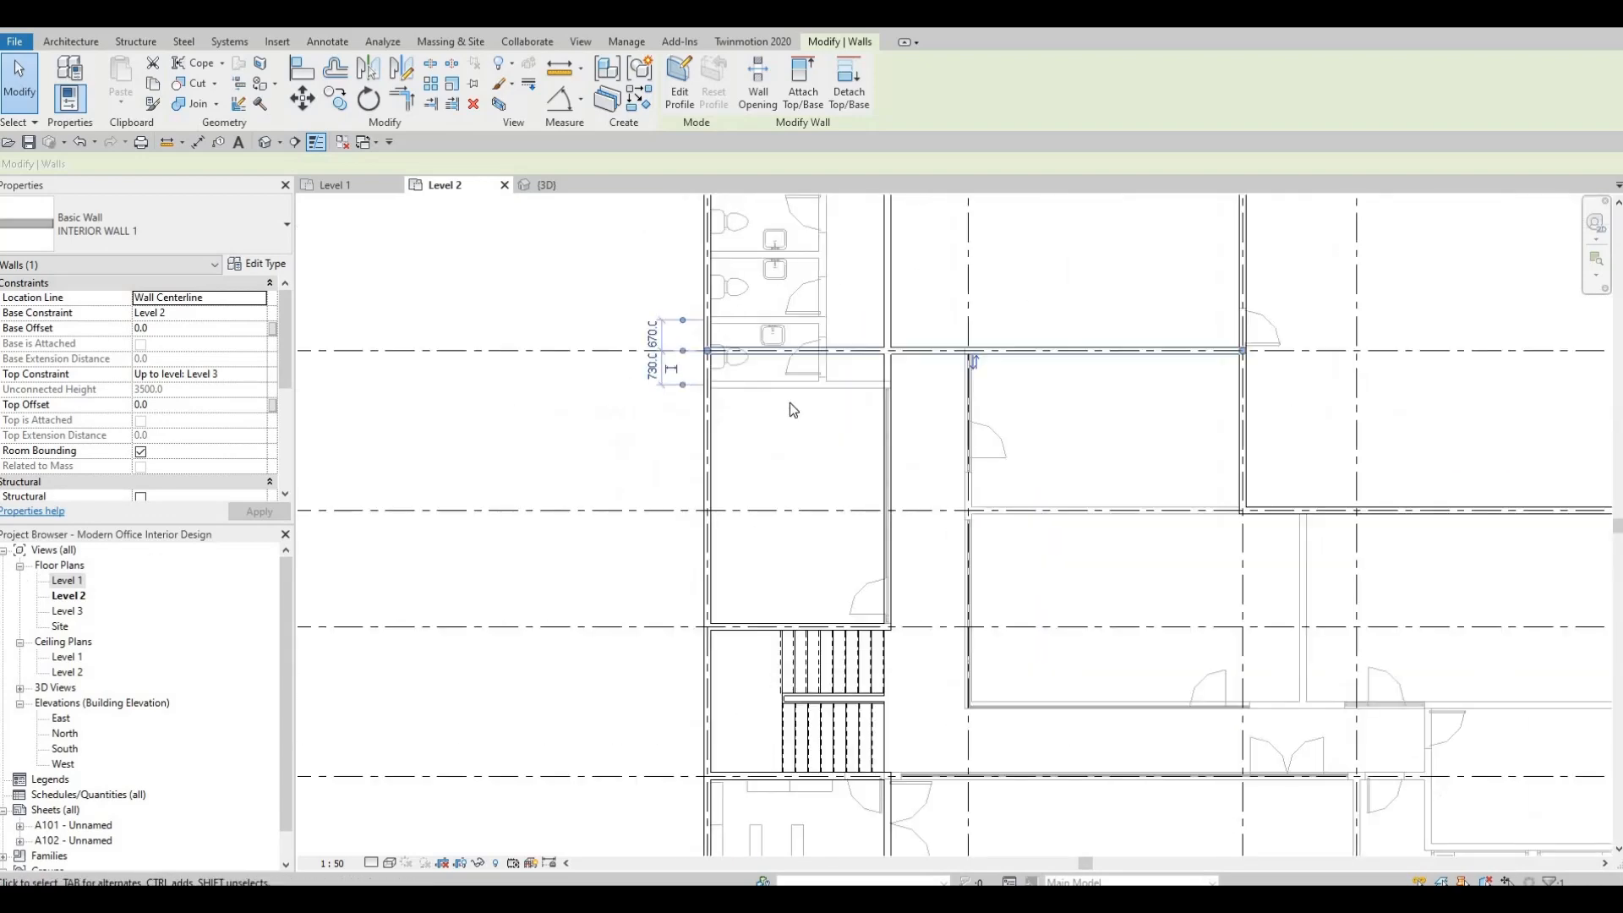
scroll(854, 422, "up", 2)
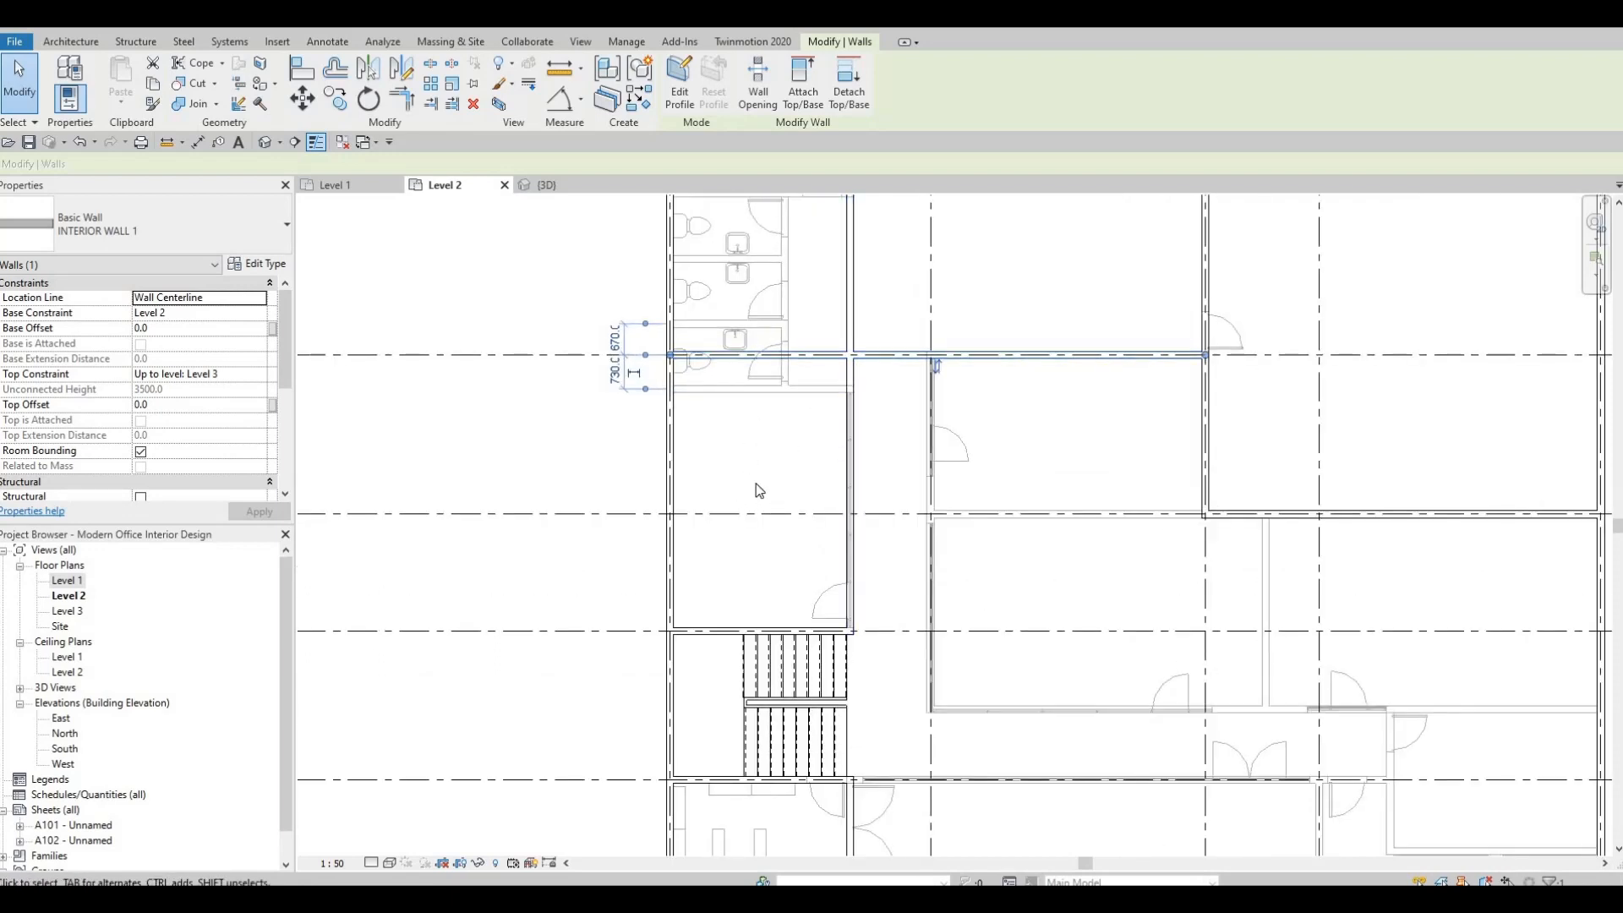
scroll(812, 476, "down", 3)
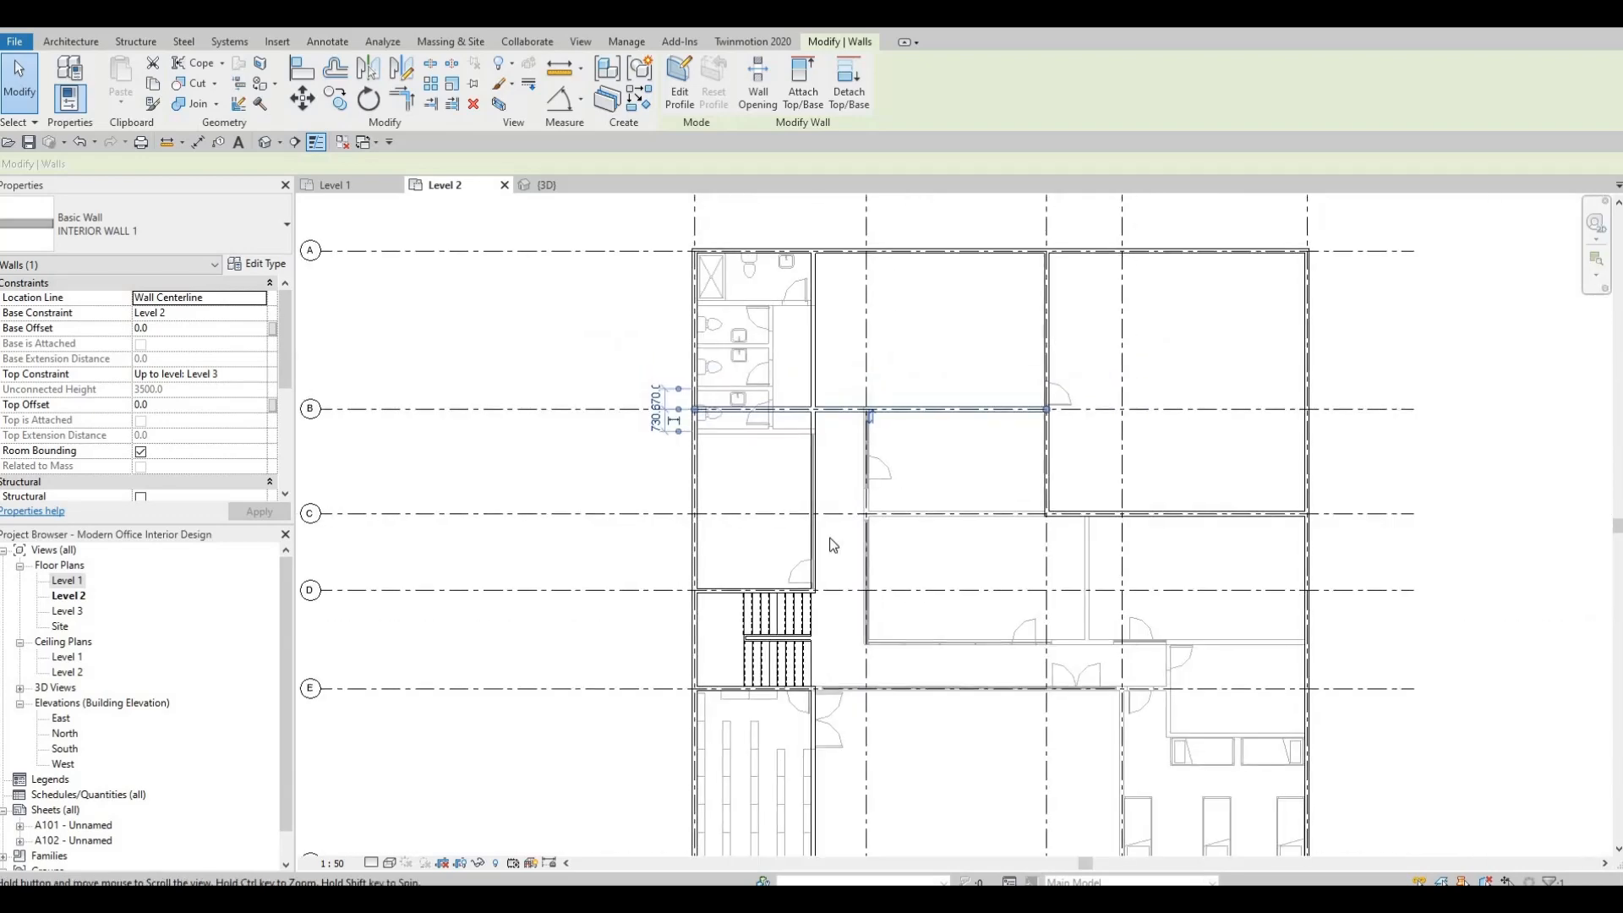
scroll(972, 482, "down", 3)
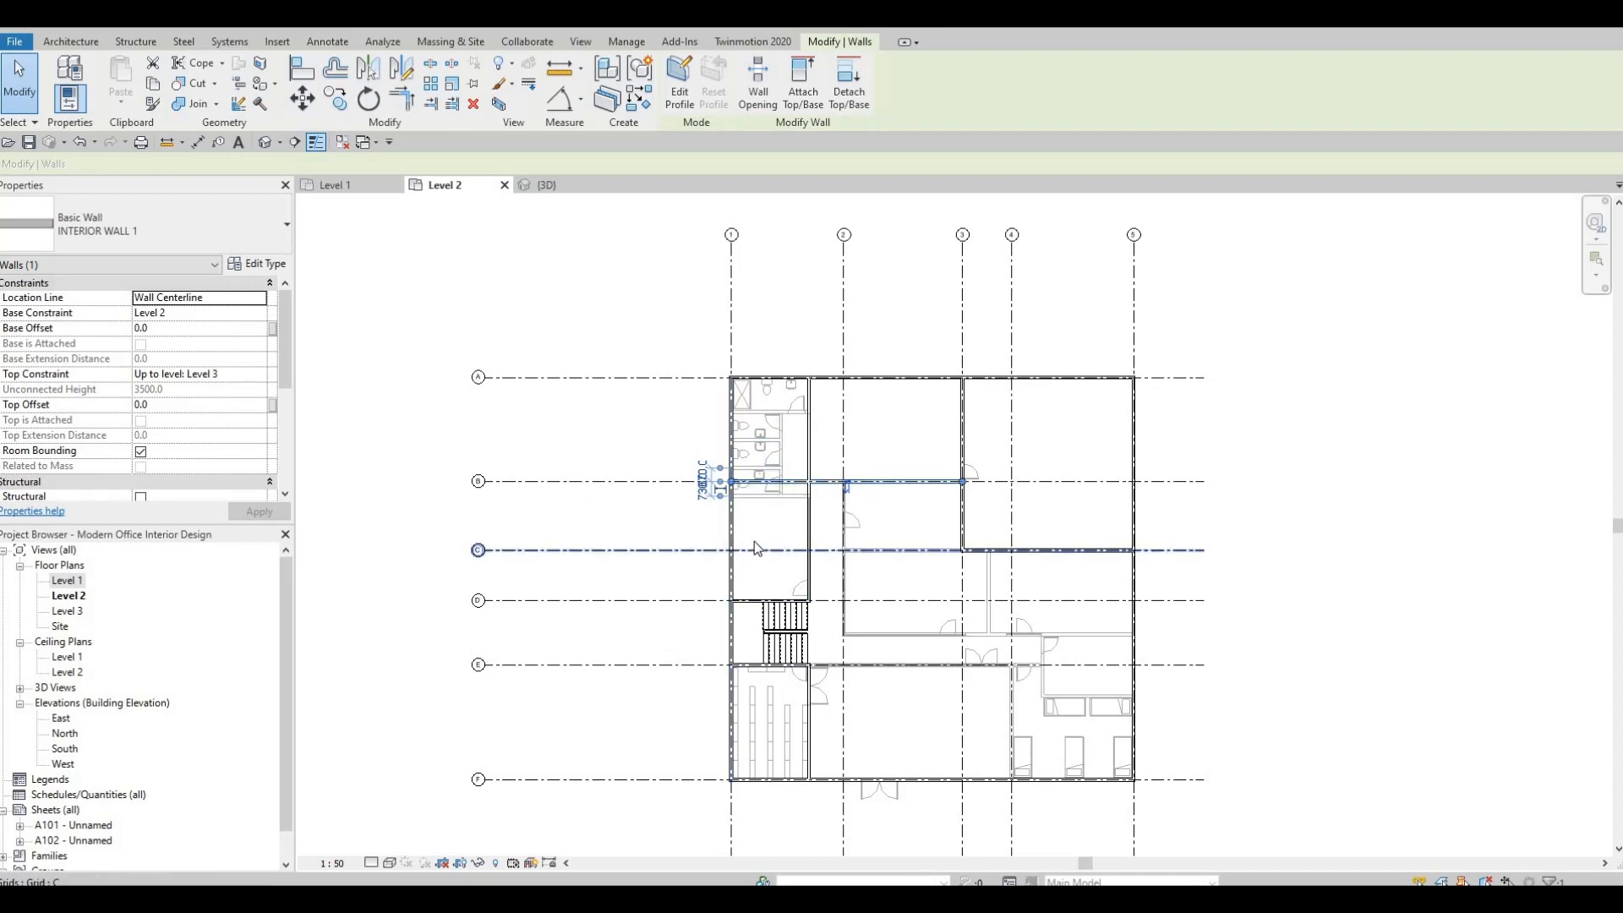
middle_click_drag(758, 528, 770, 496)
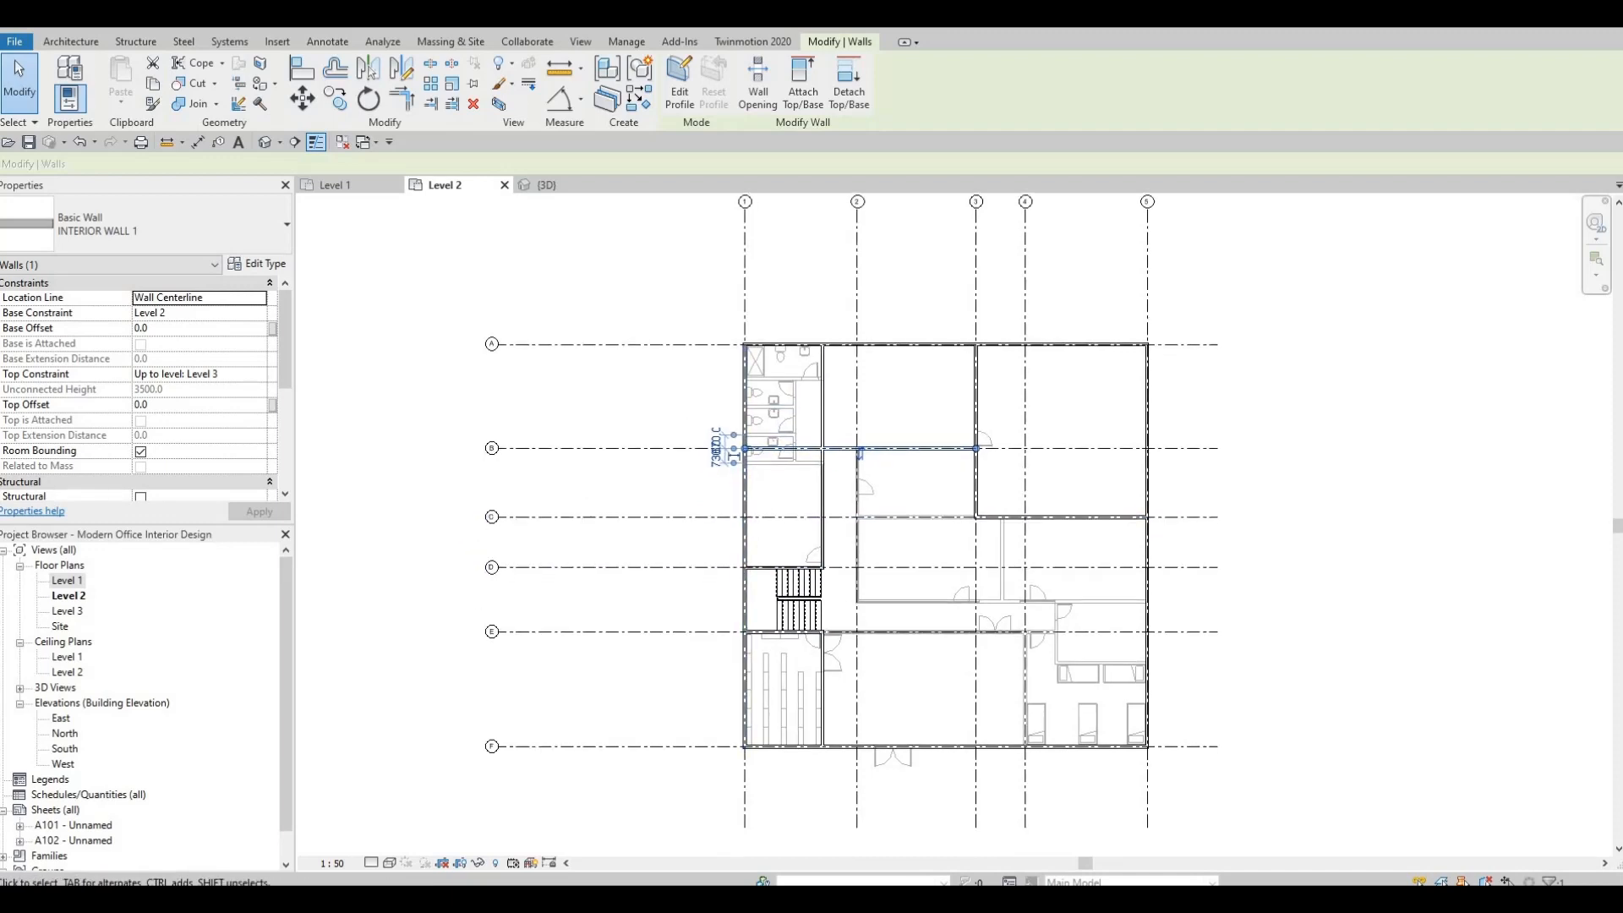
middle_click_drag(861, 602, 859, 608)
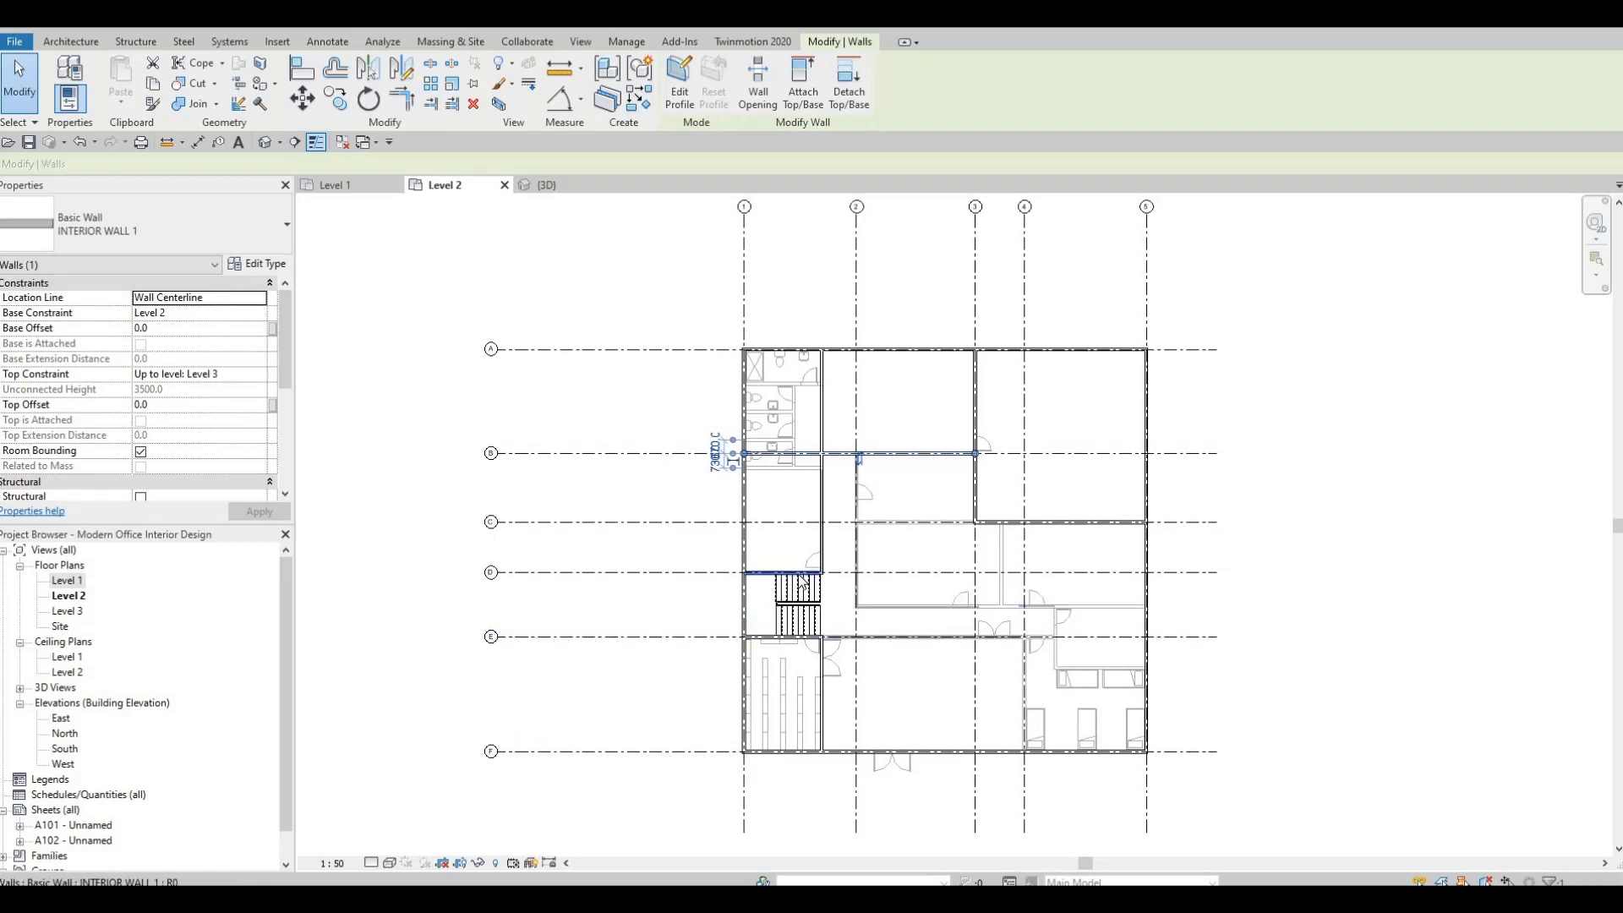
scroll(801, 574, "up", 2)
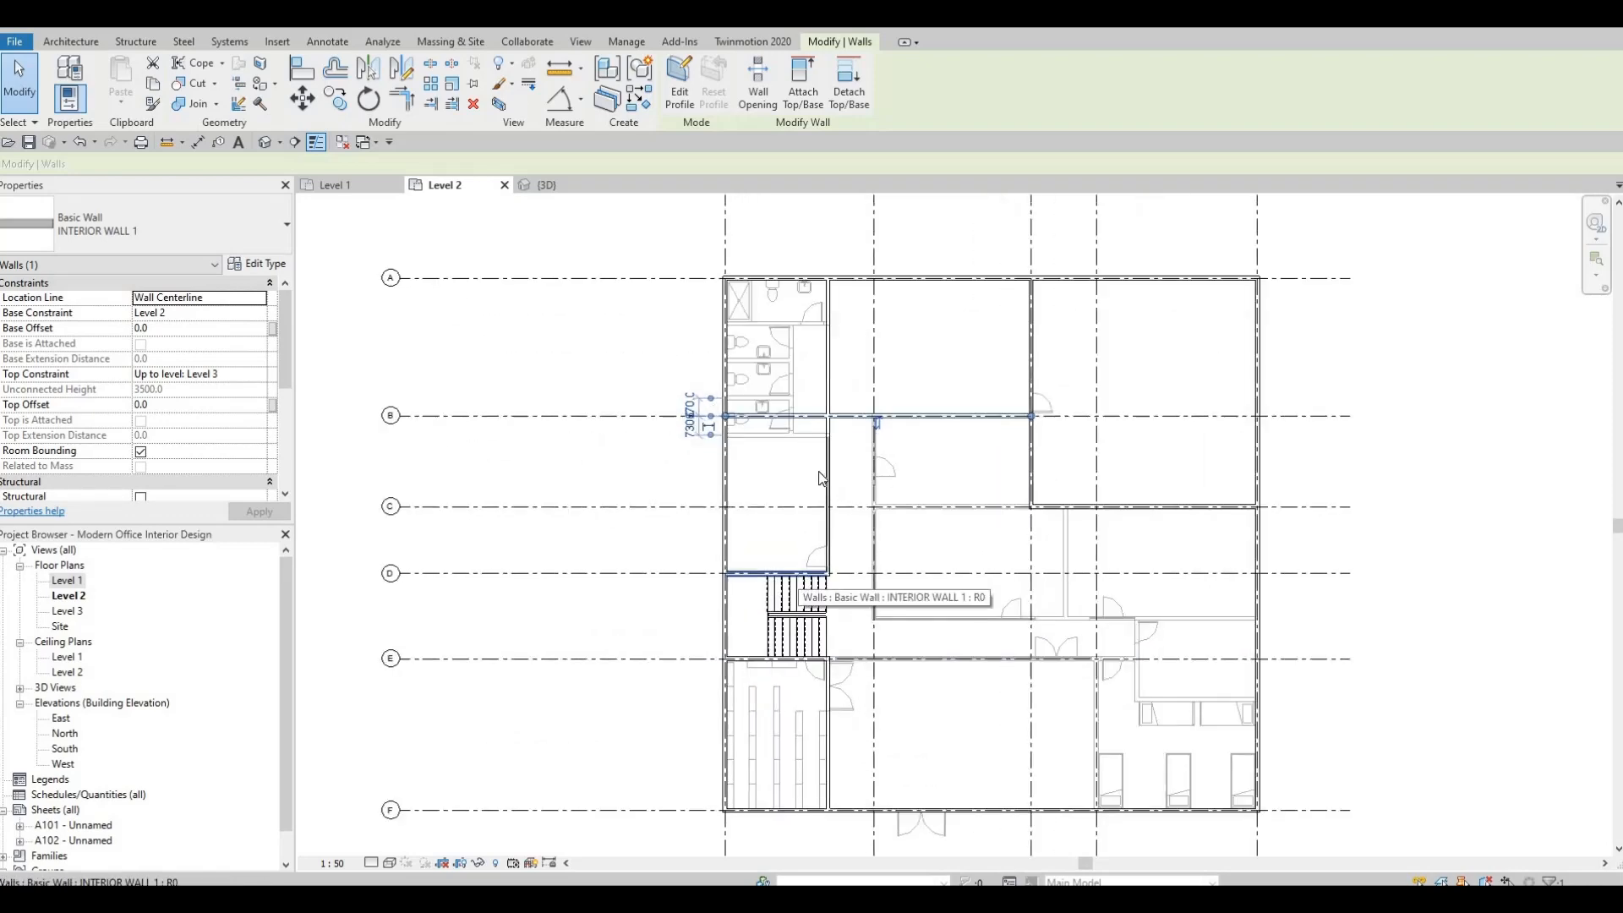
Draw an INTERIOR WALL 1 partition just south of grid B, from the exterior wall on grid 1 east to the corridor wall.
middle_click_drag(819, 478, 749, 439)
scroll(794, 449, "up", 5)
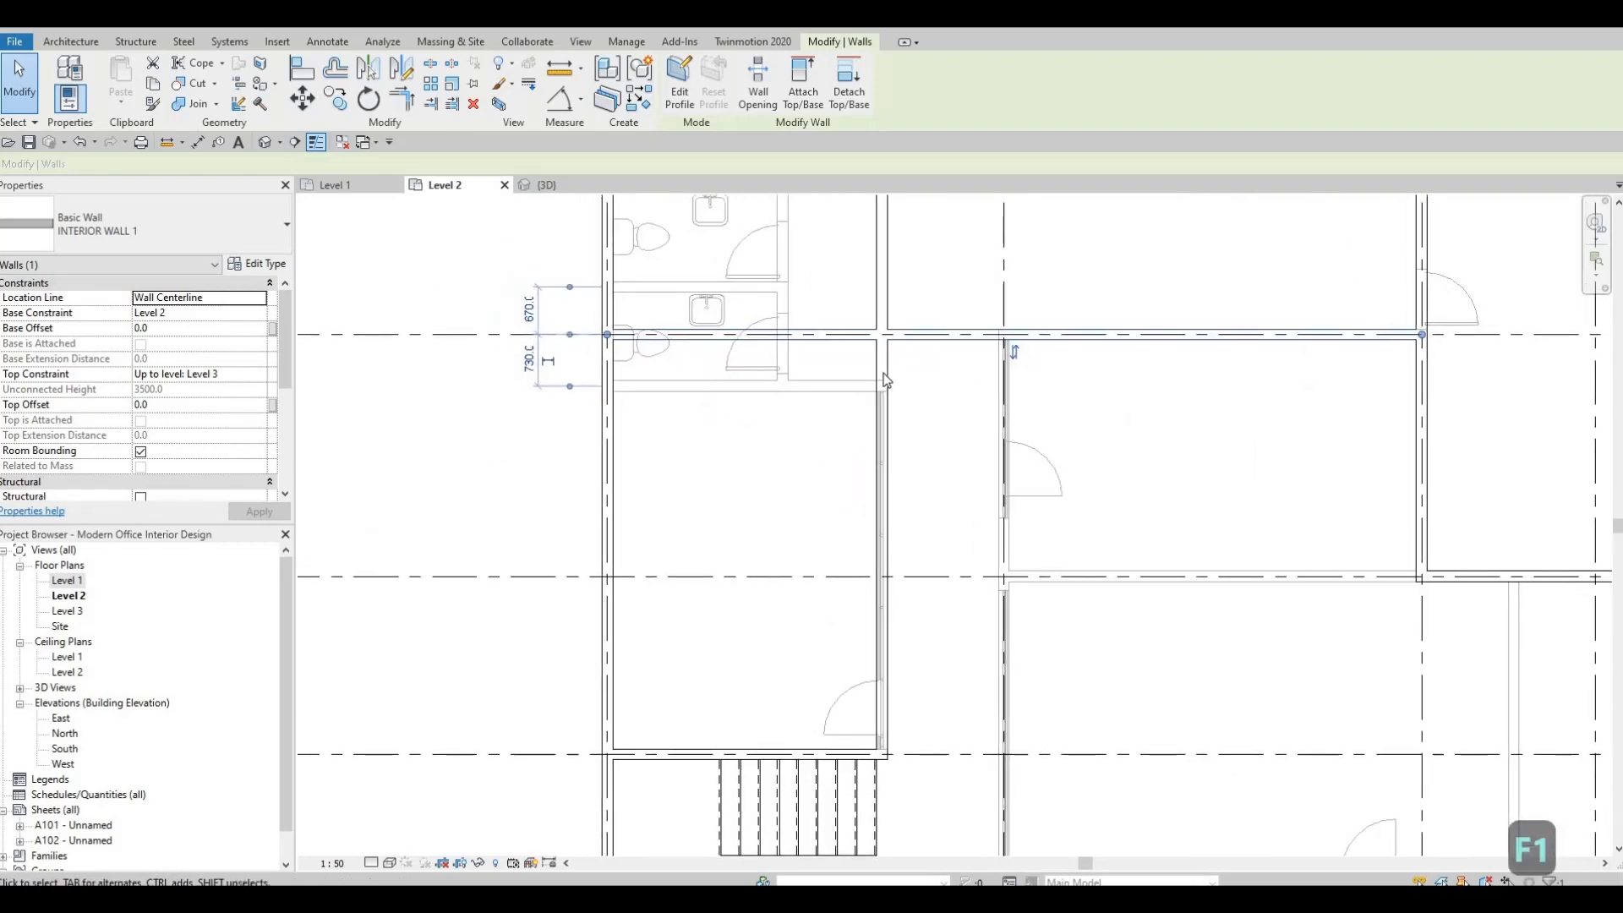
left_click(883, 380)
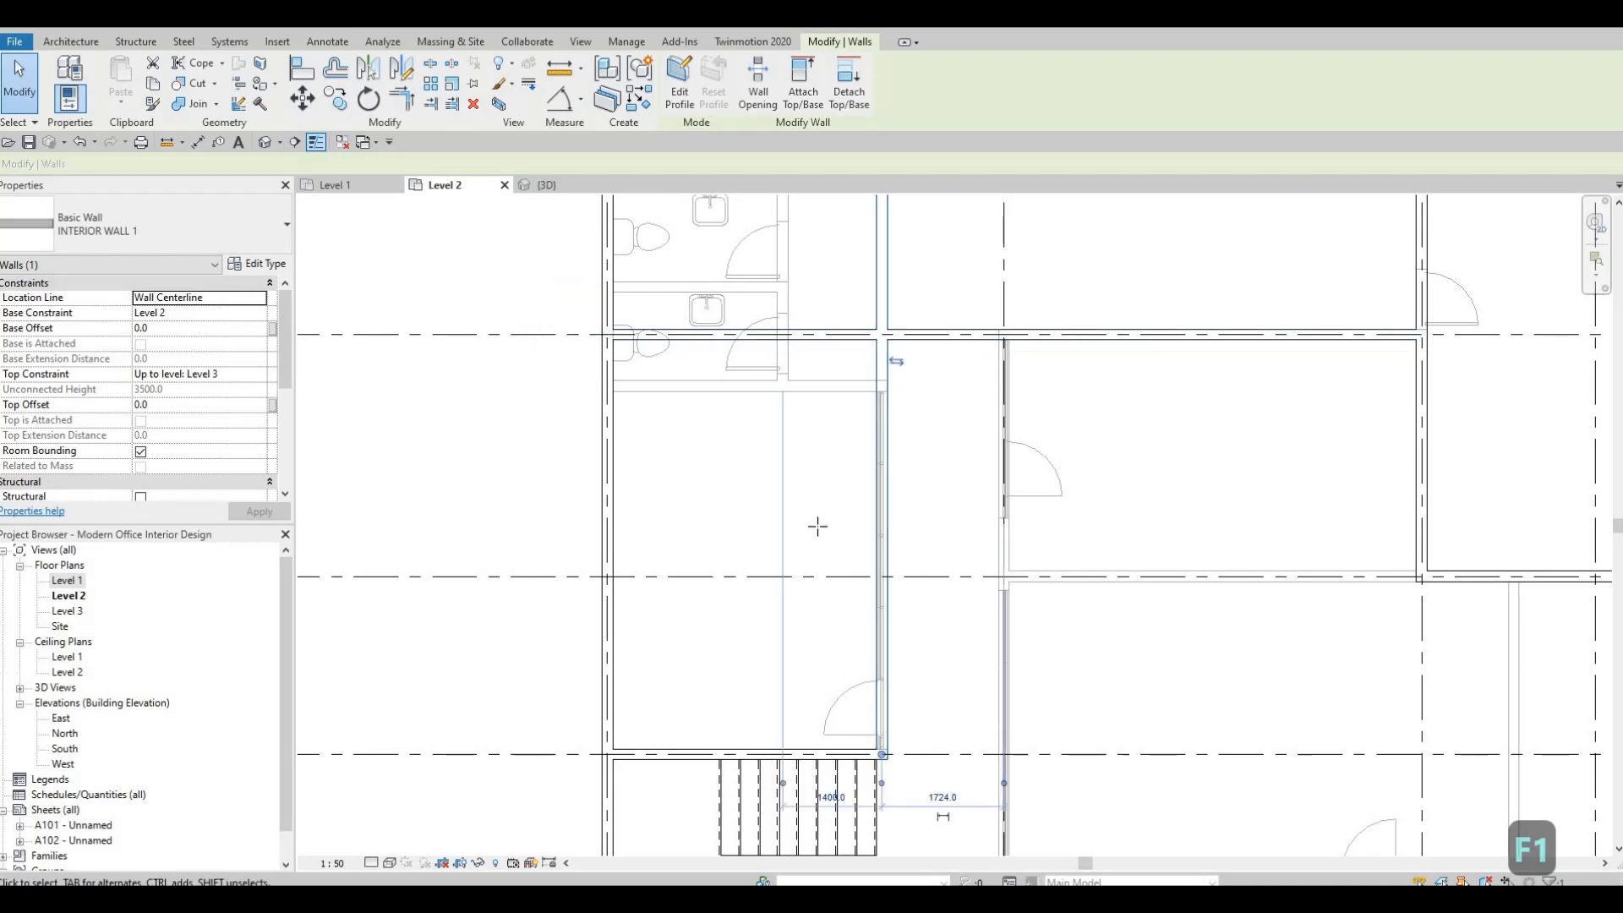
key("c")
key("s")
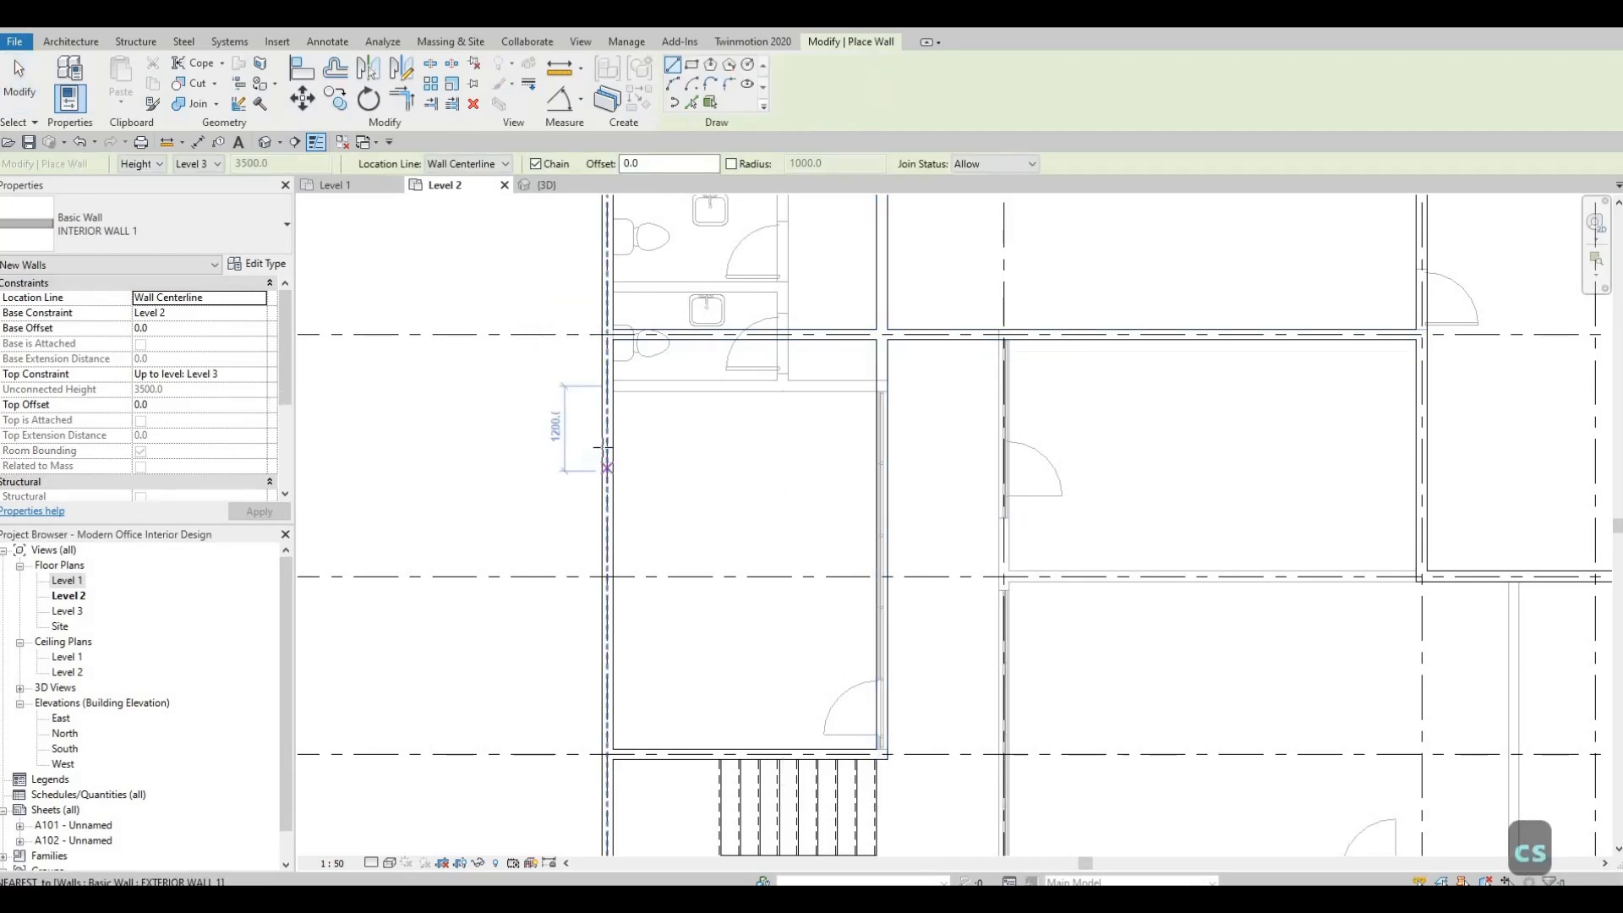
left_click(603, 438)
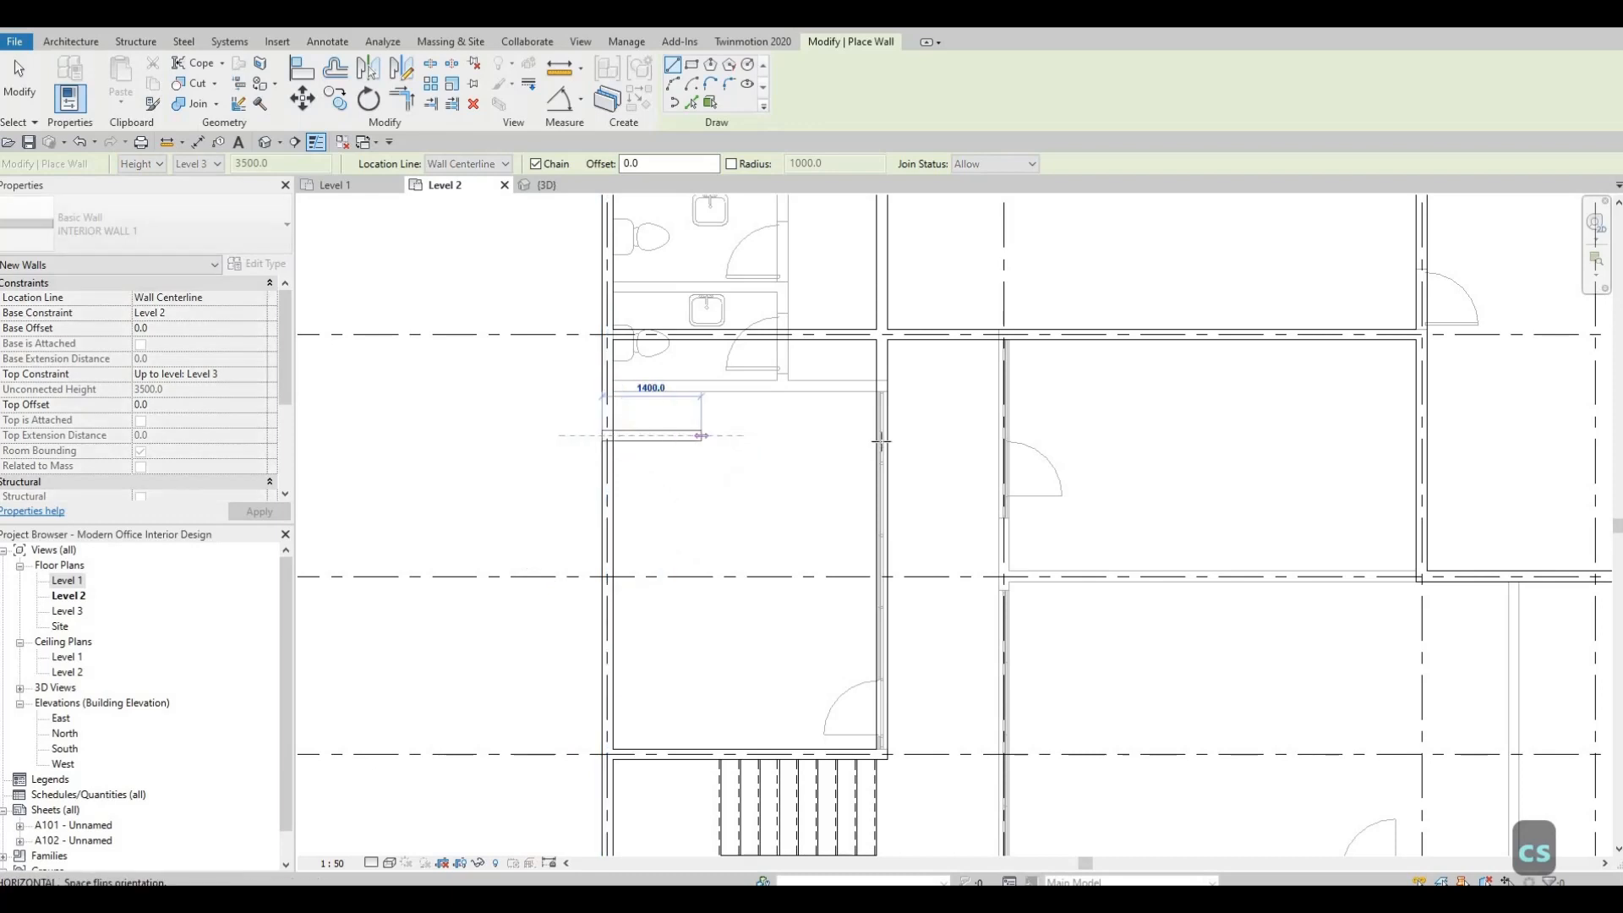
left_click(879, 442)
key("Escape")
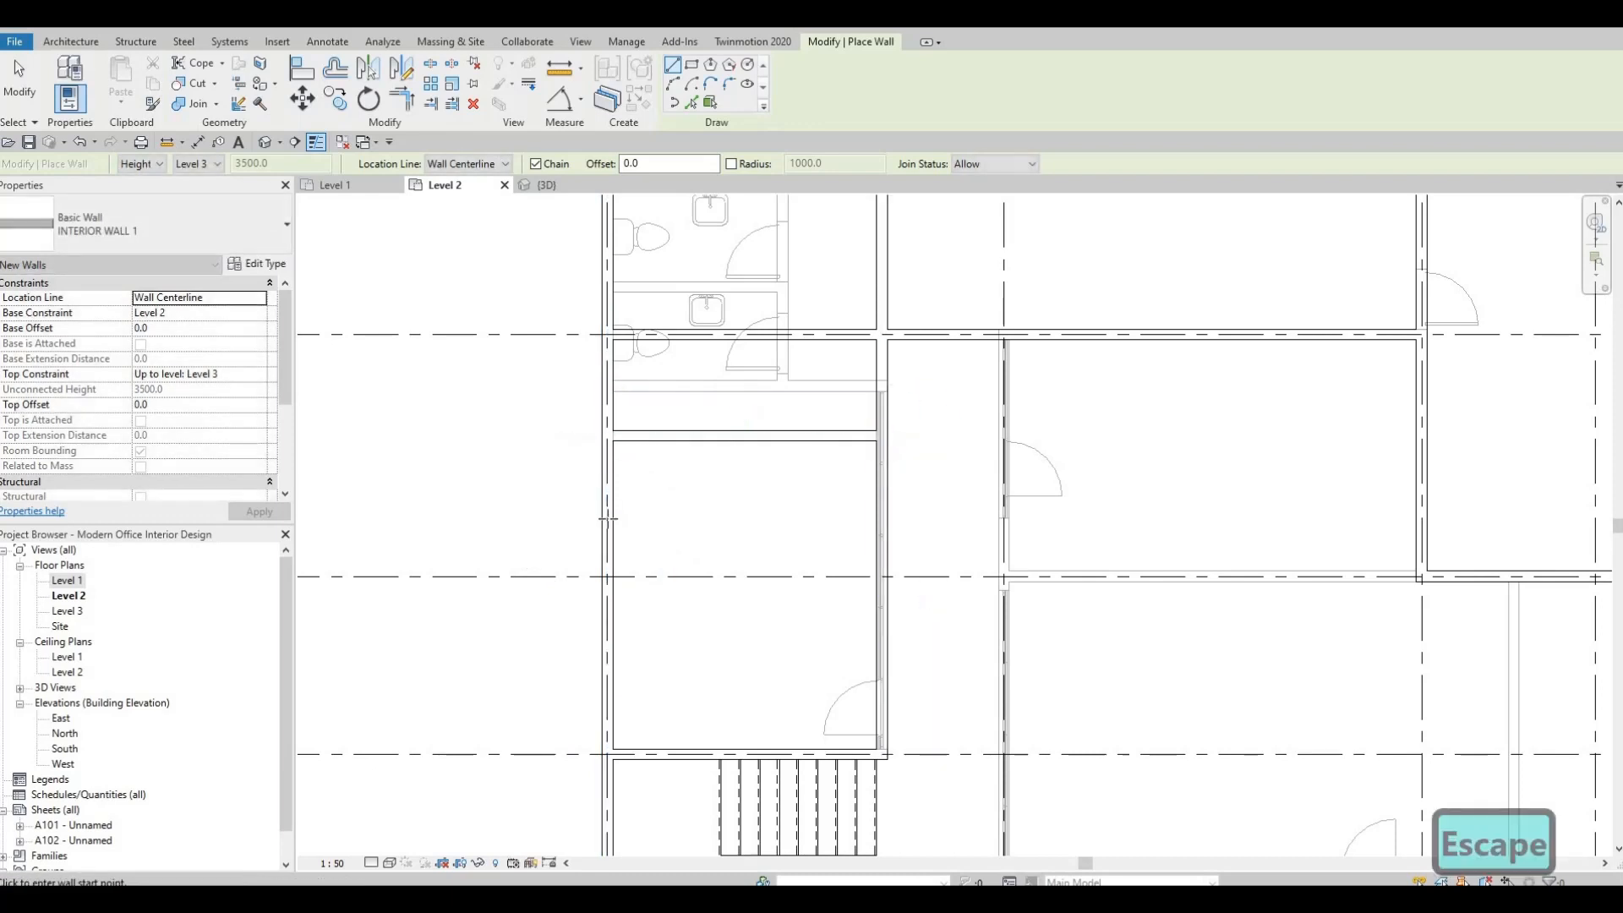
Draw a second parallel partition just north of grid C, from the grid 1 exterior wall to the corridor wall, and finish placing walls.
left_click(608, 541)
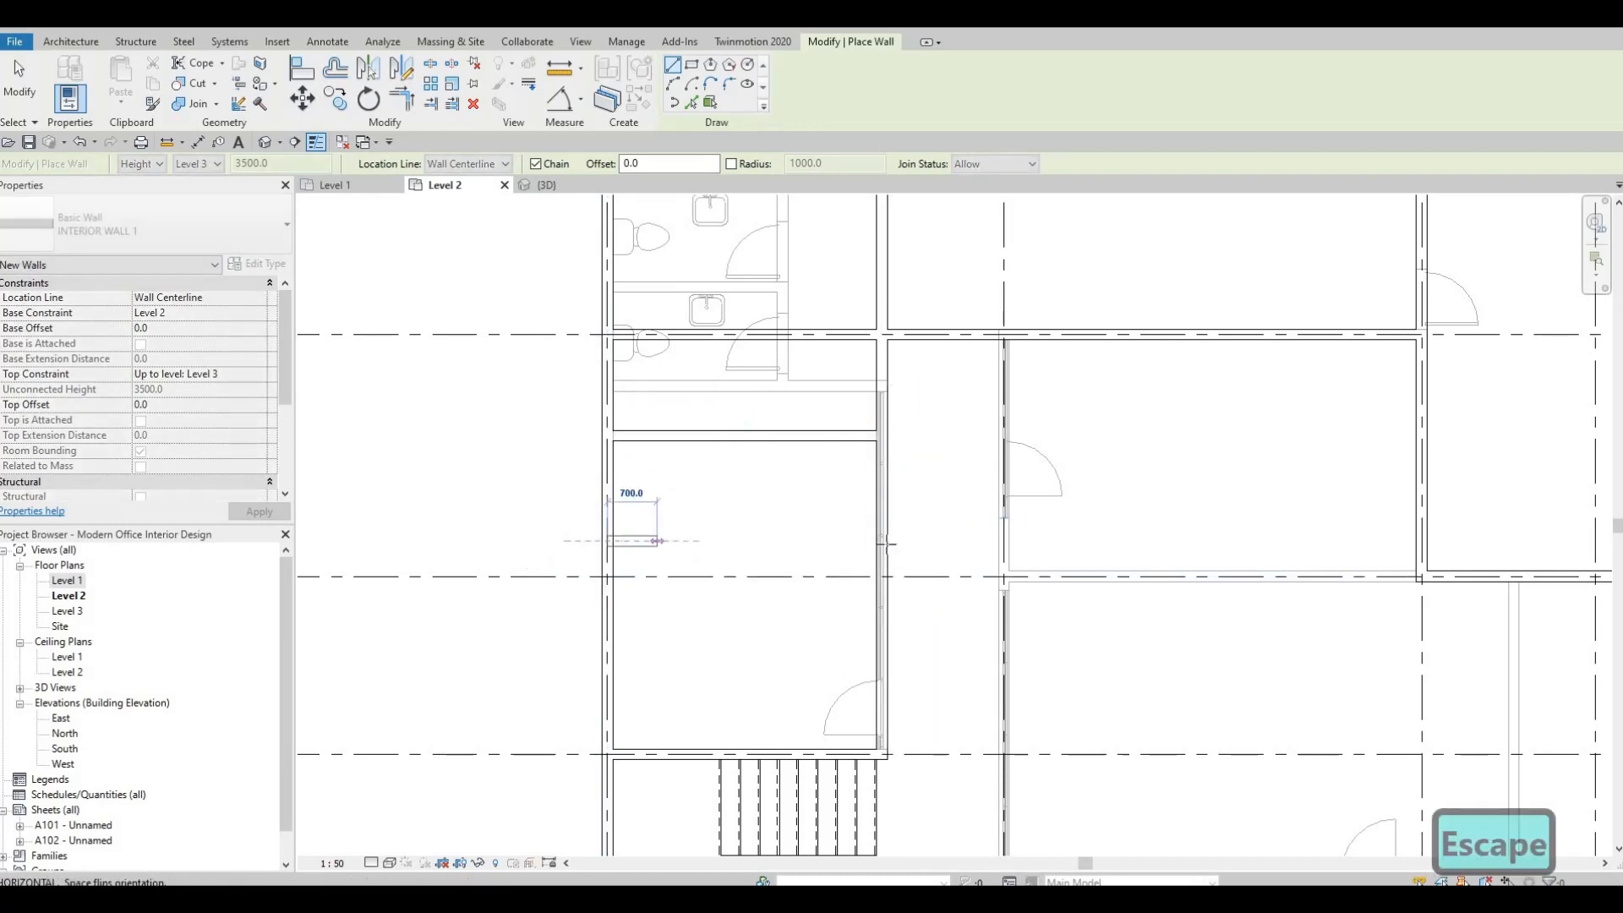
left_click(761, 540)
key("Escape")
key("Escape")
key("Escape")
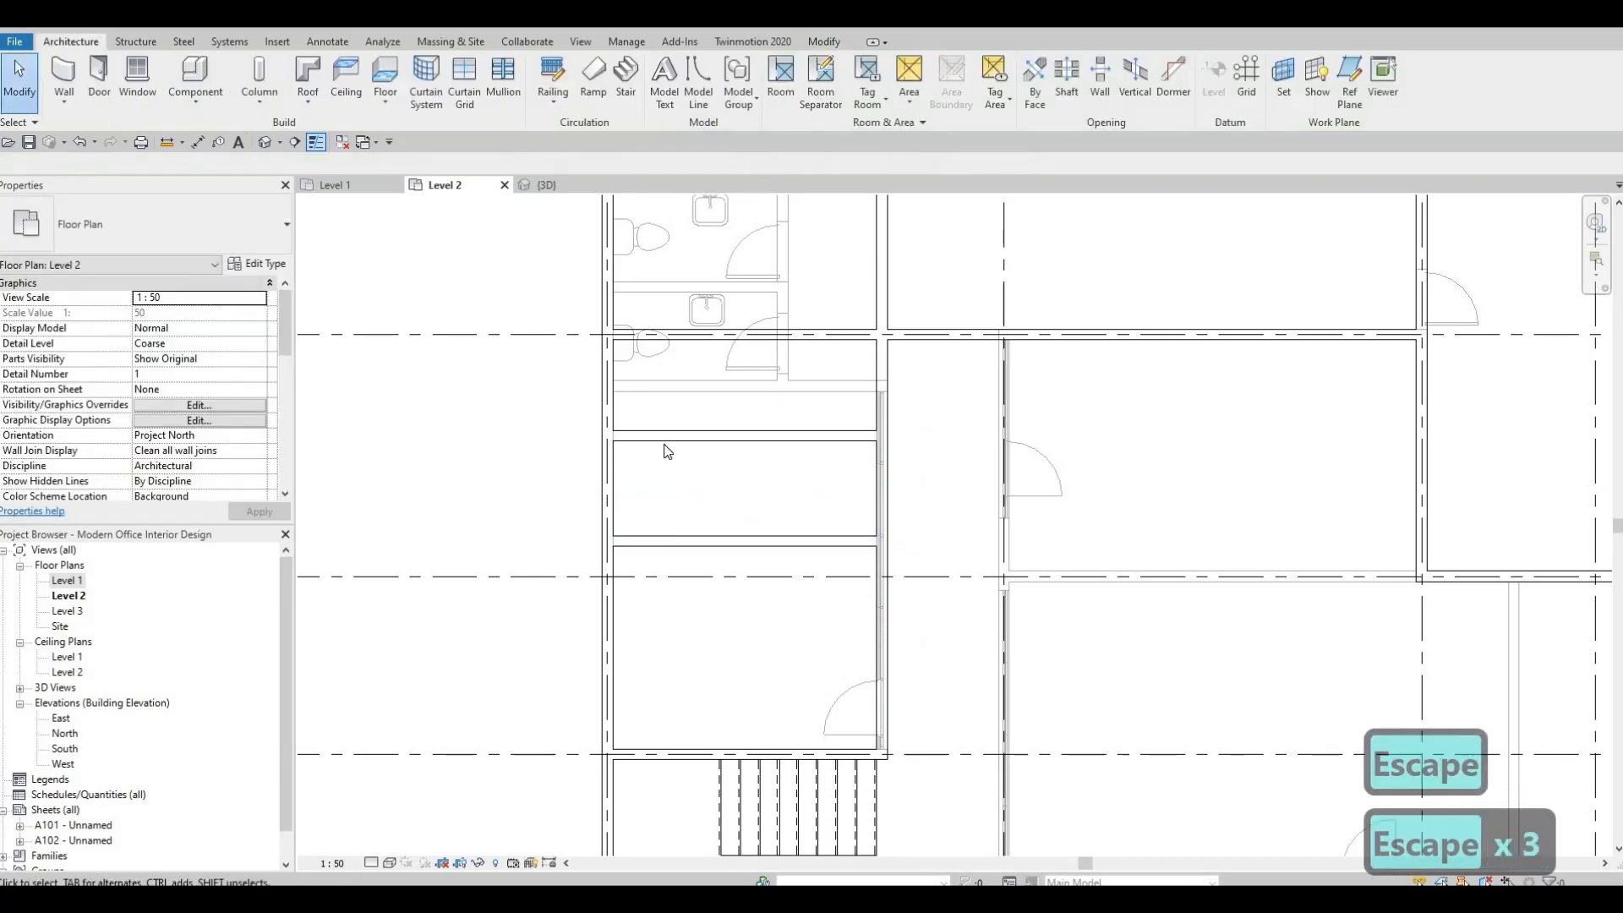
Measure the northern partition's offset from the grid B wall instead of the underlay wall, and set it to 1400.
left_click(769, 433)
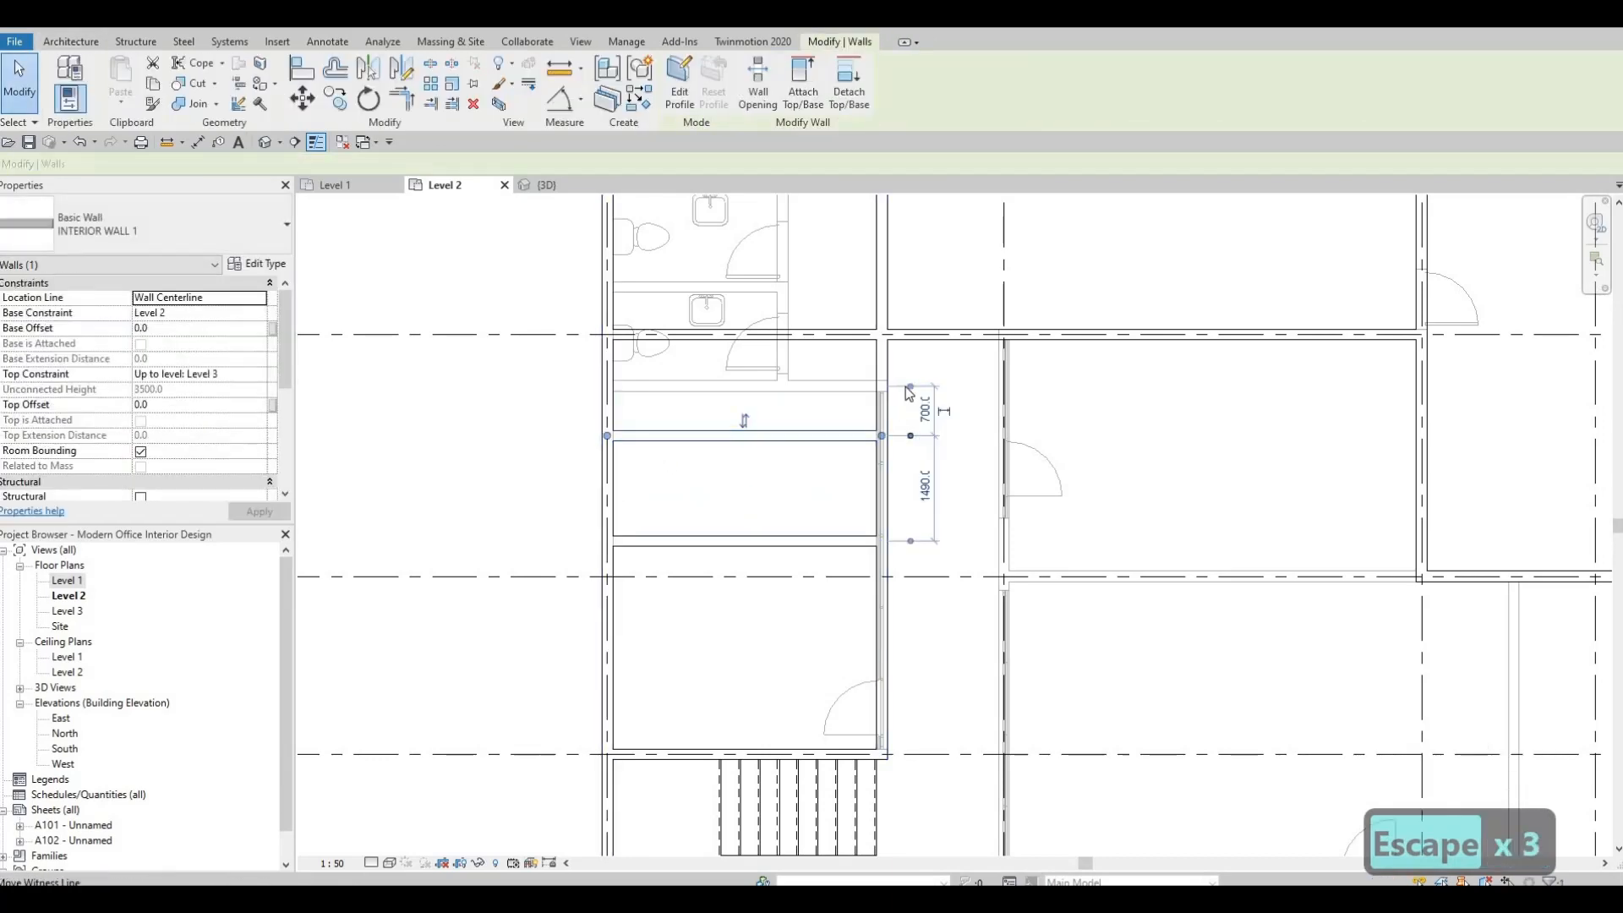
left_click_drag(922, 360, 917, 335)
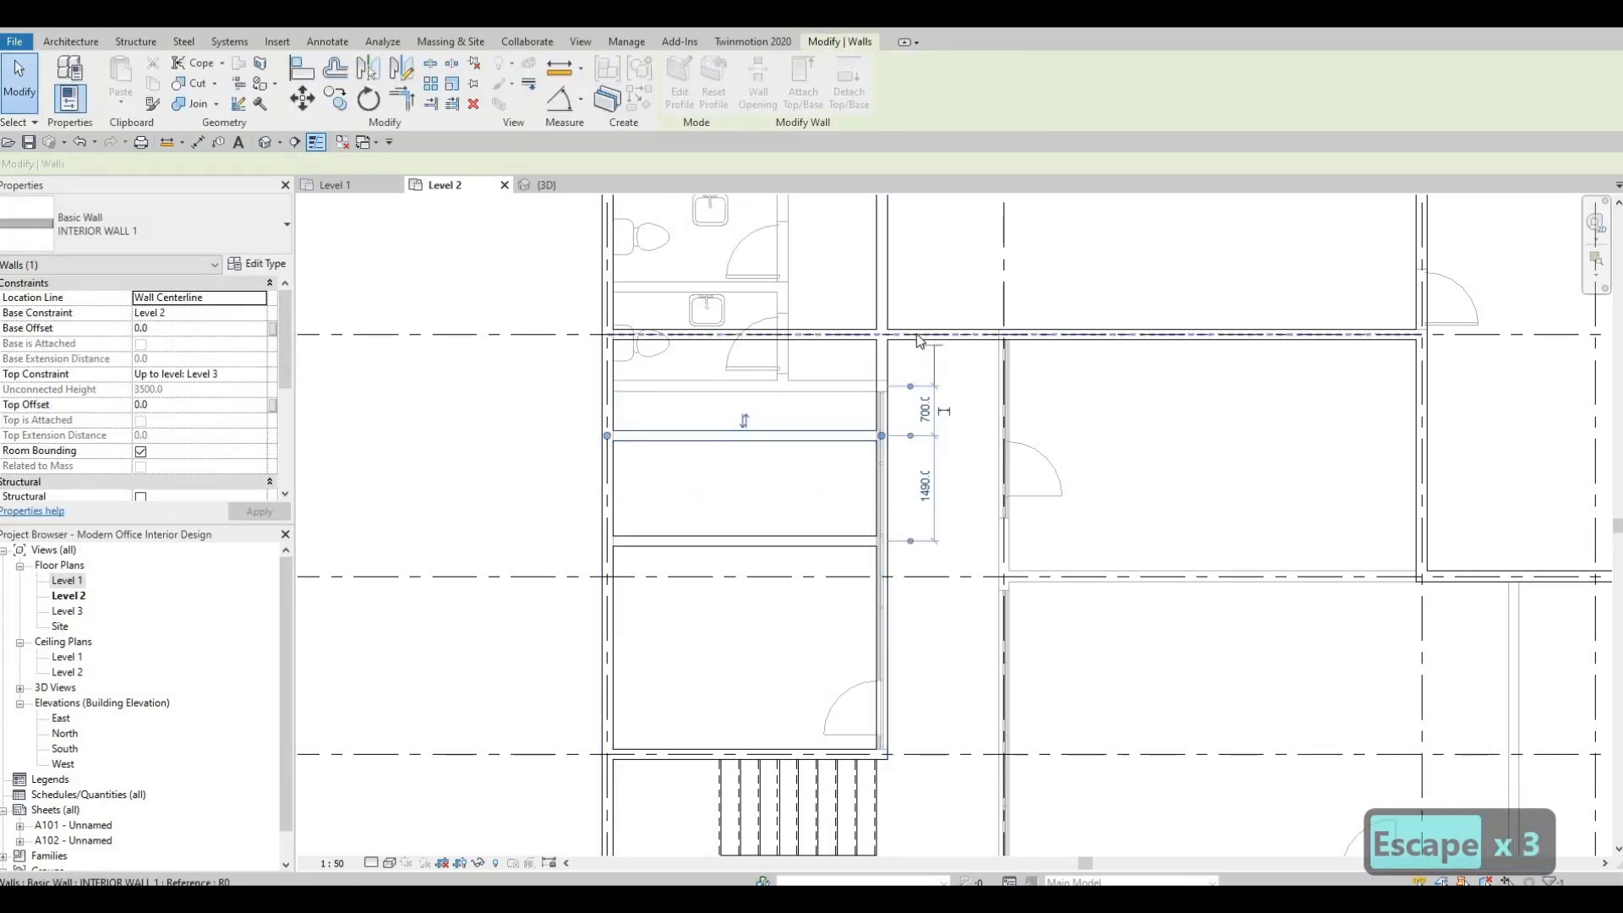
left_click(922, 397)
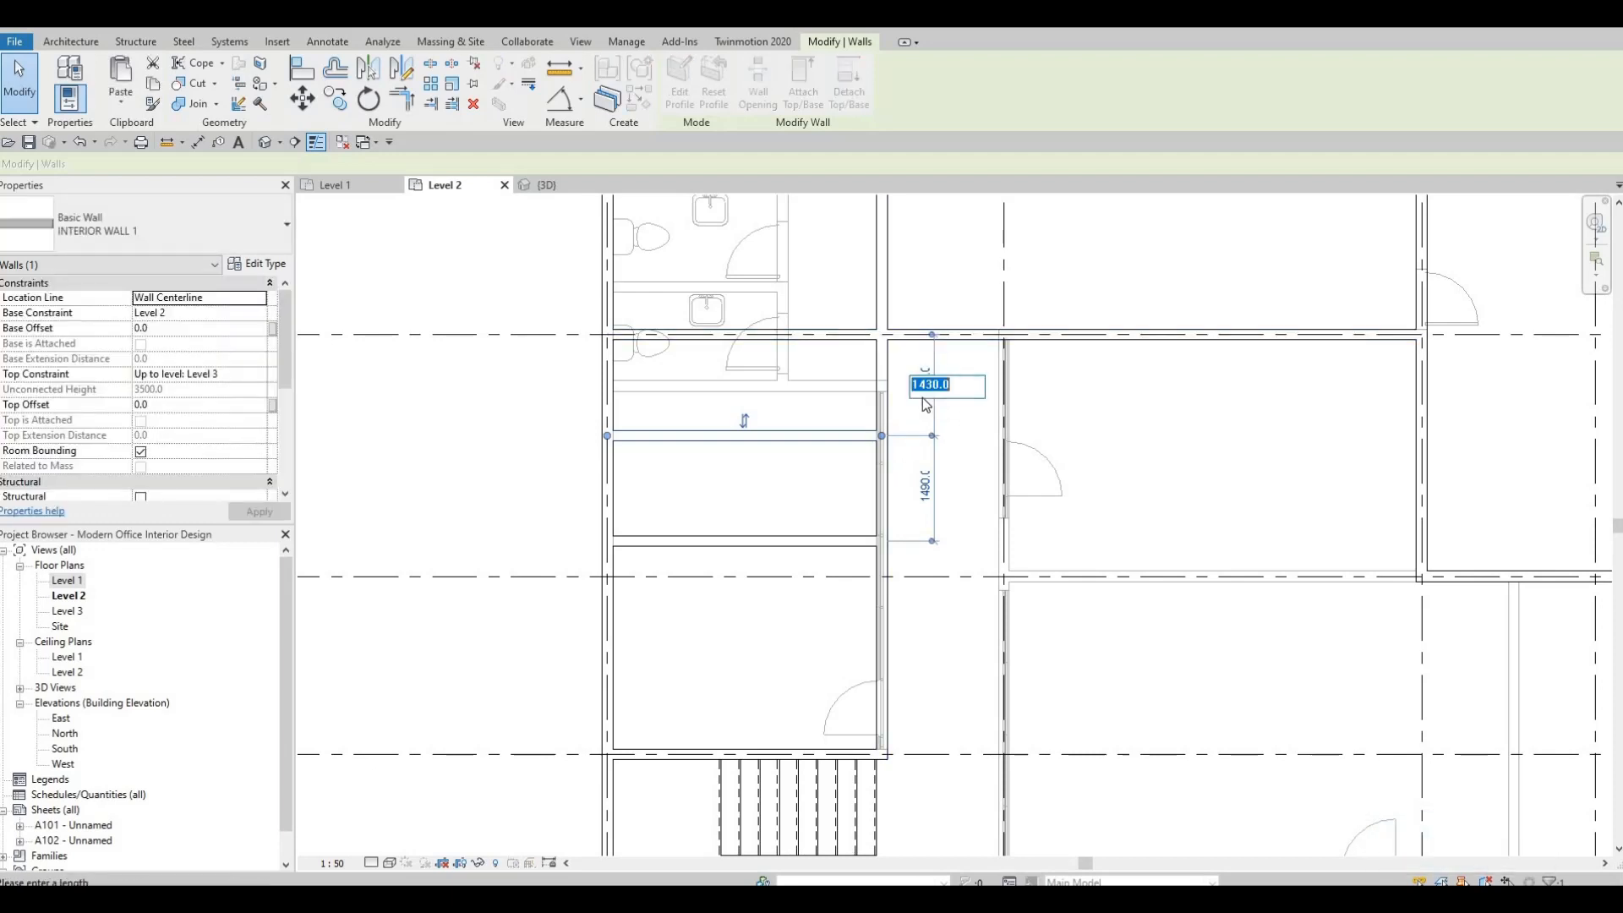
type("1400")
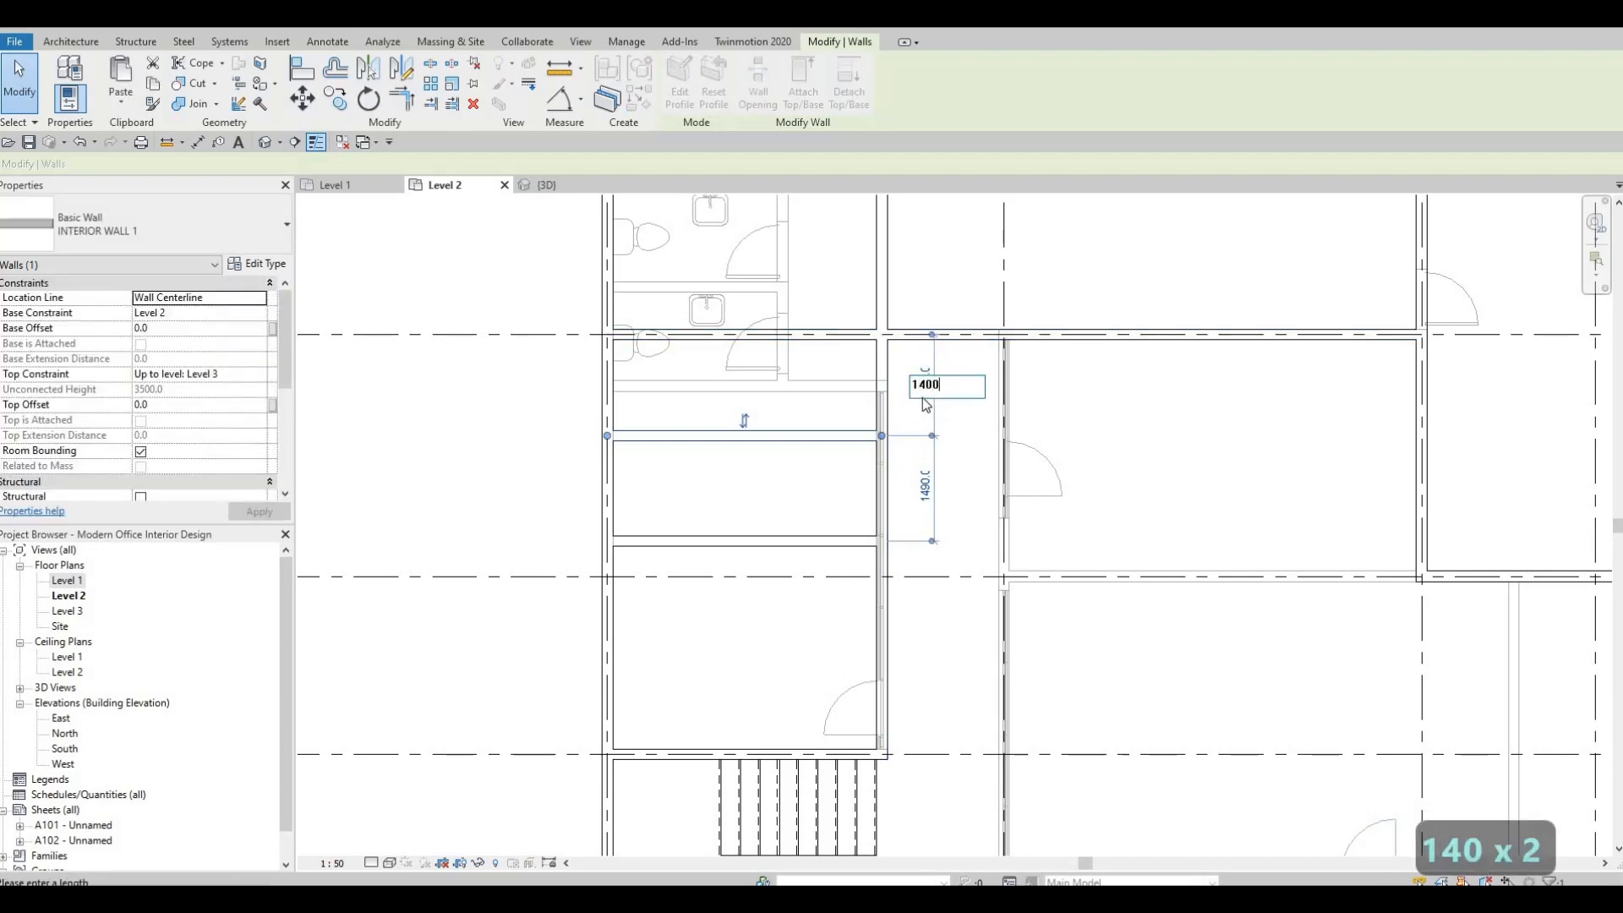
key("Return")
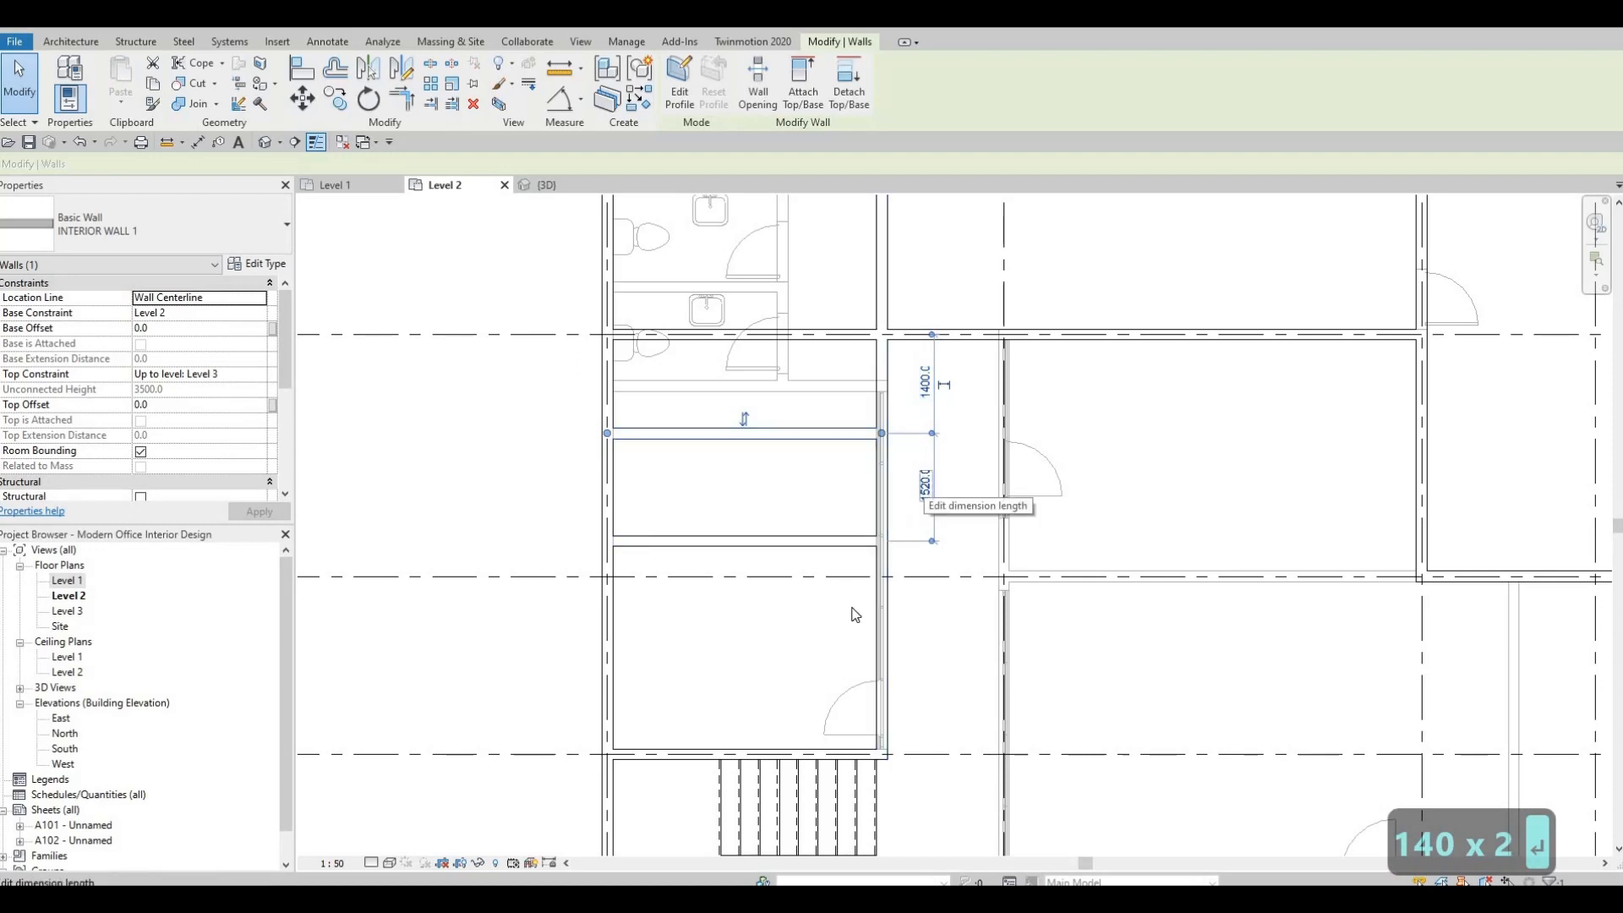
Try setting the spacing between the two partitions to 1400 by moving the northern one, and undo that move.
left_click(925, 484)
type("140")
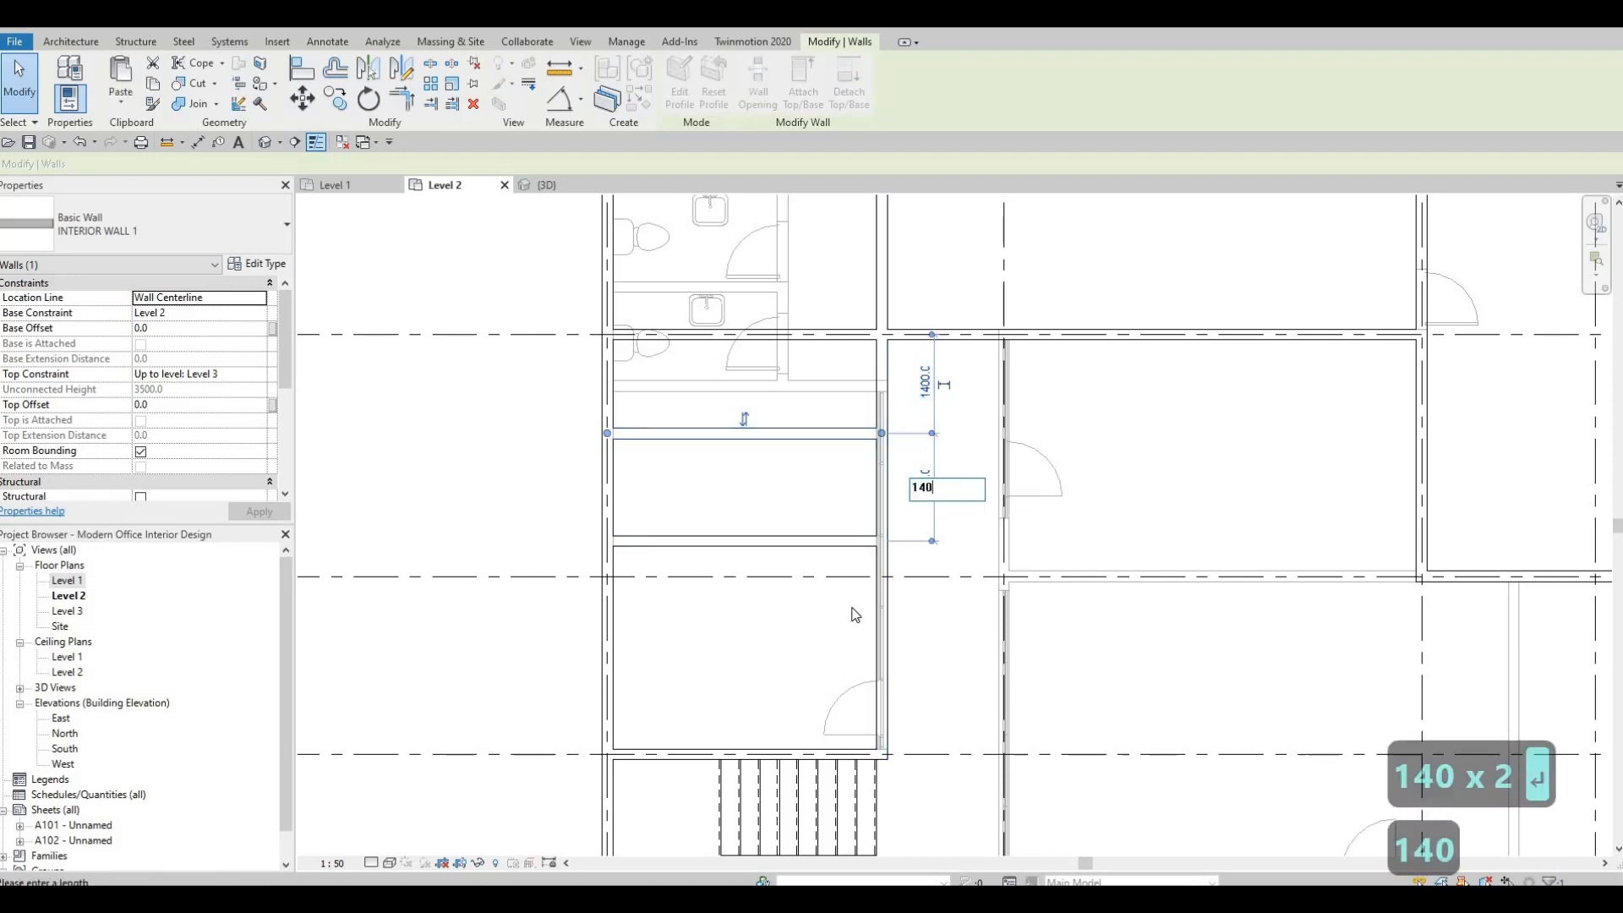
type("0")
key("Return")
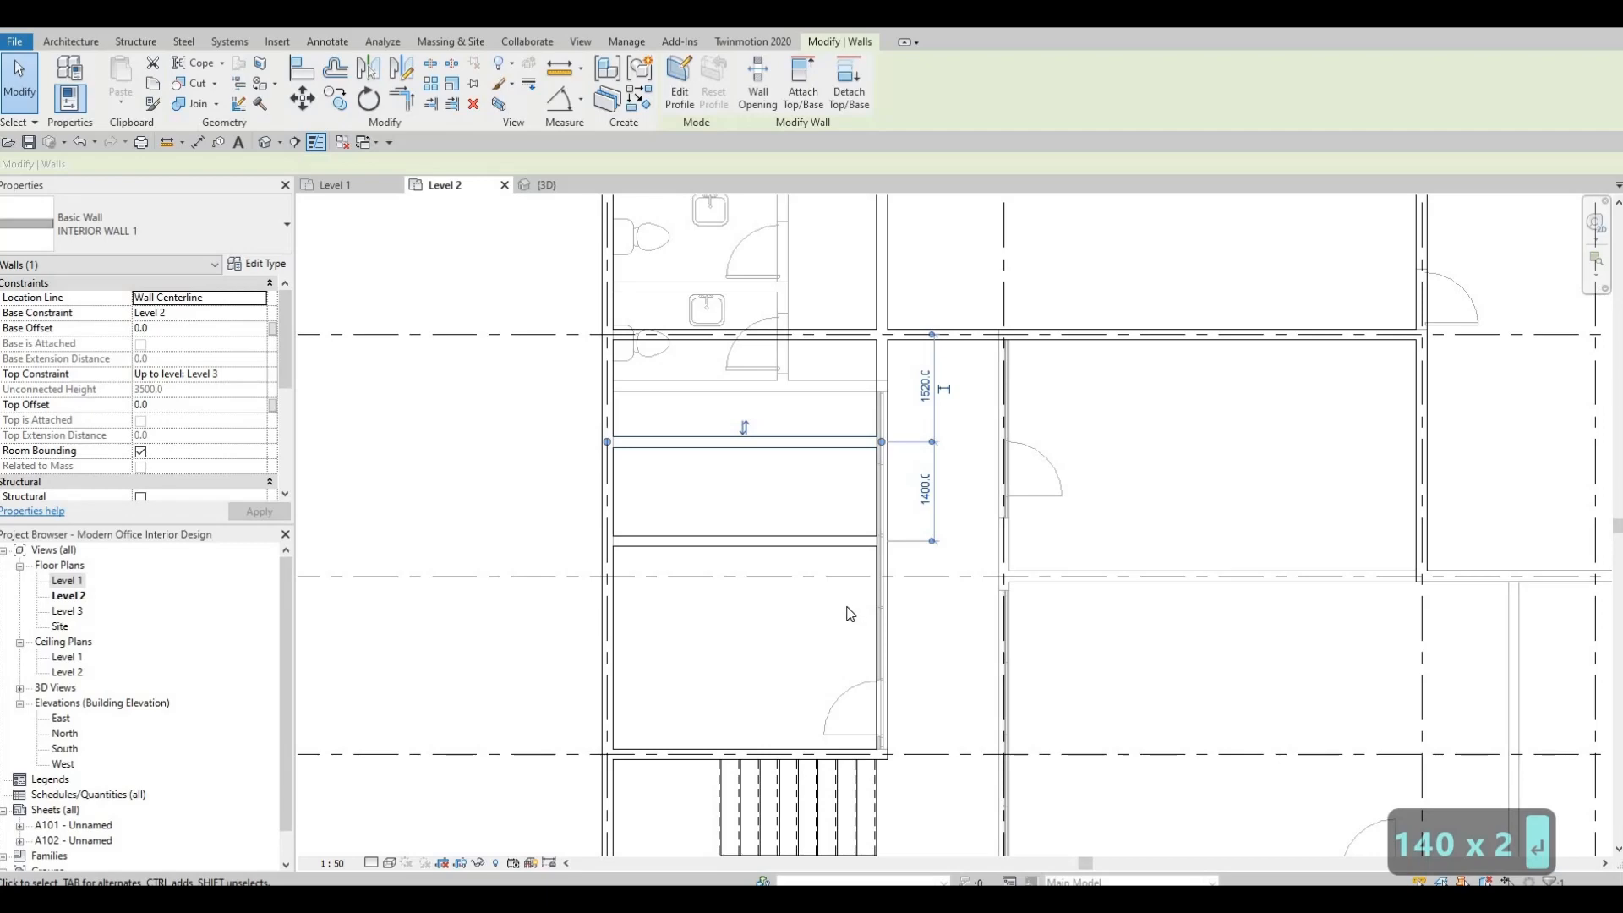
key("ctrl+z")
key("Escape")
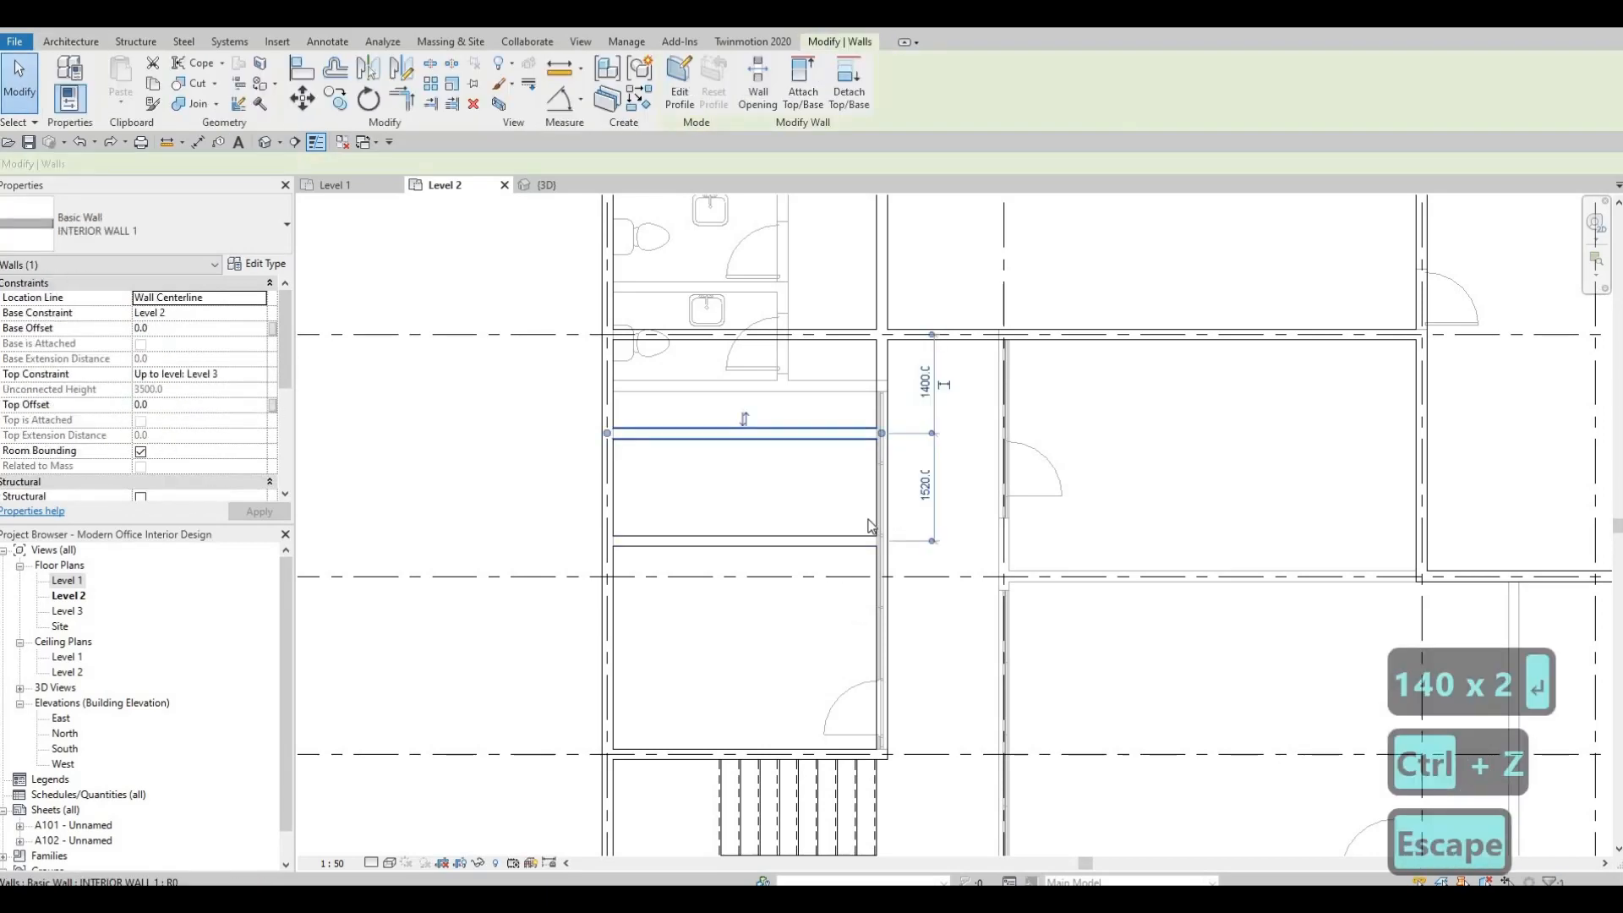
key("Escape")
key("Escape")
Move the southern partition so its distance from the northern partition is 1400, and clear the selection.
left_click(854, 537)
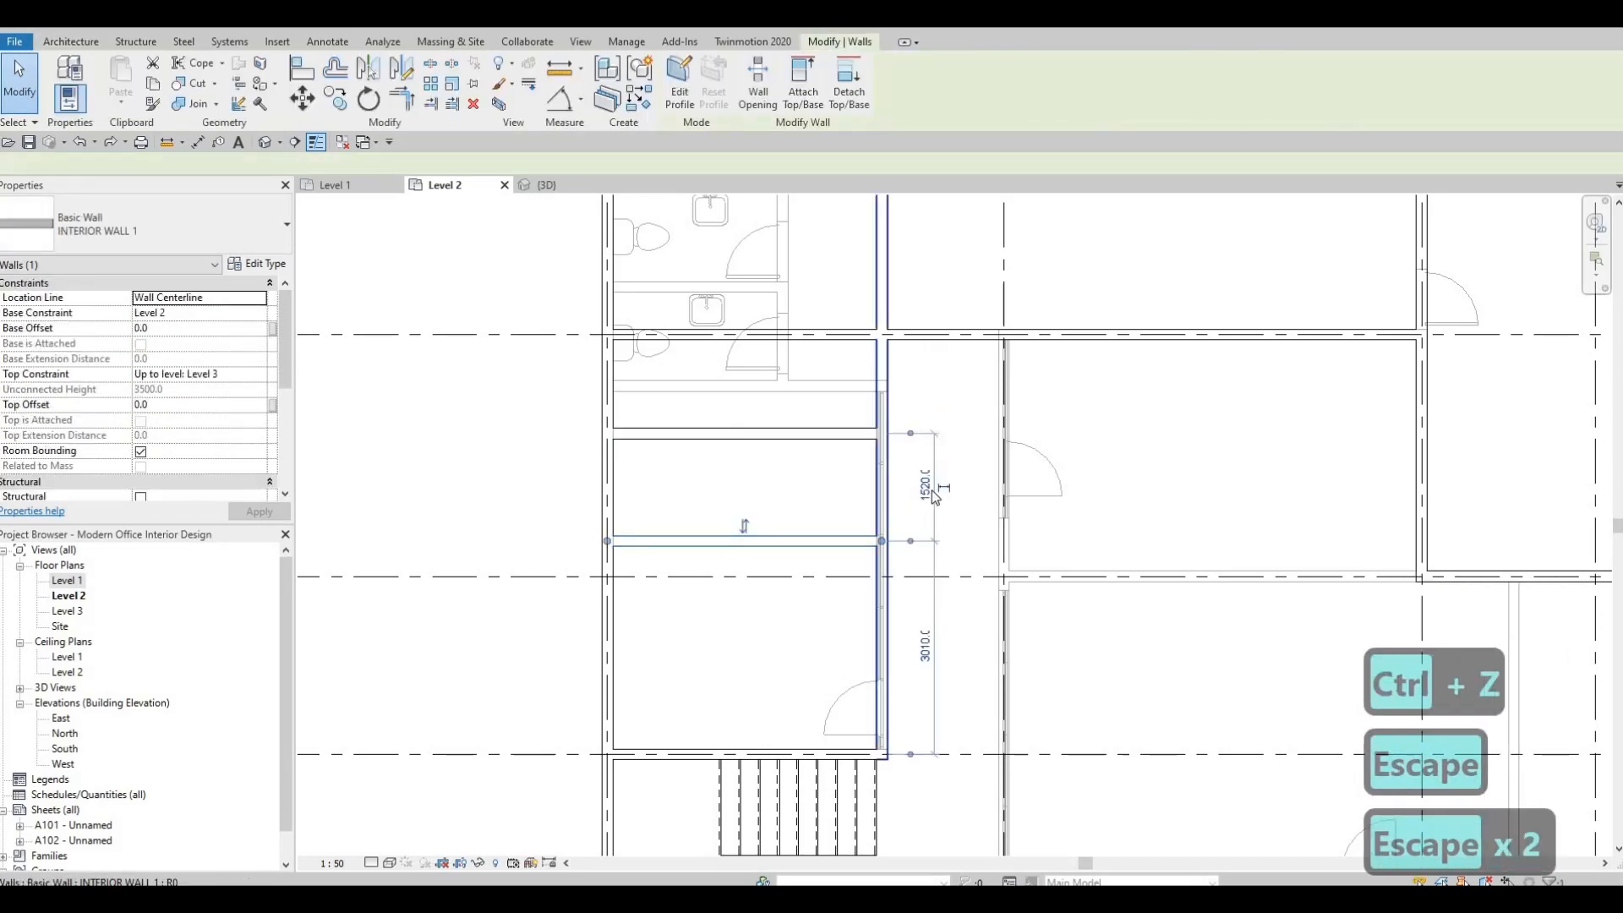
left_click(932, 490)
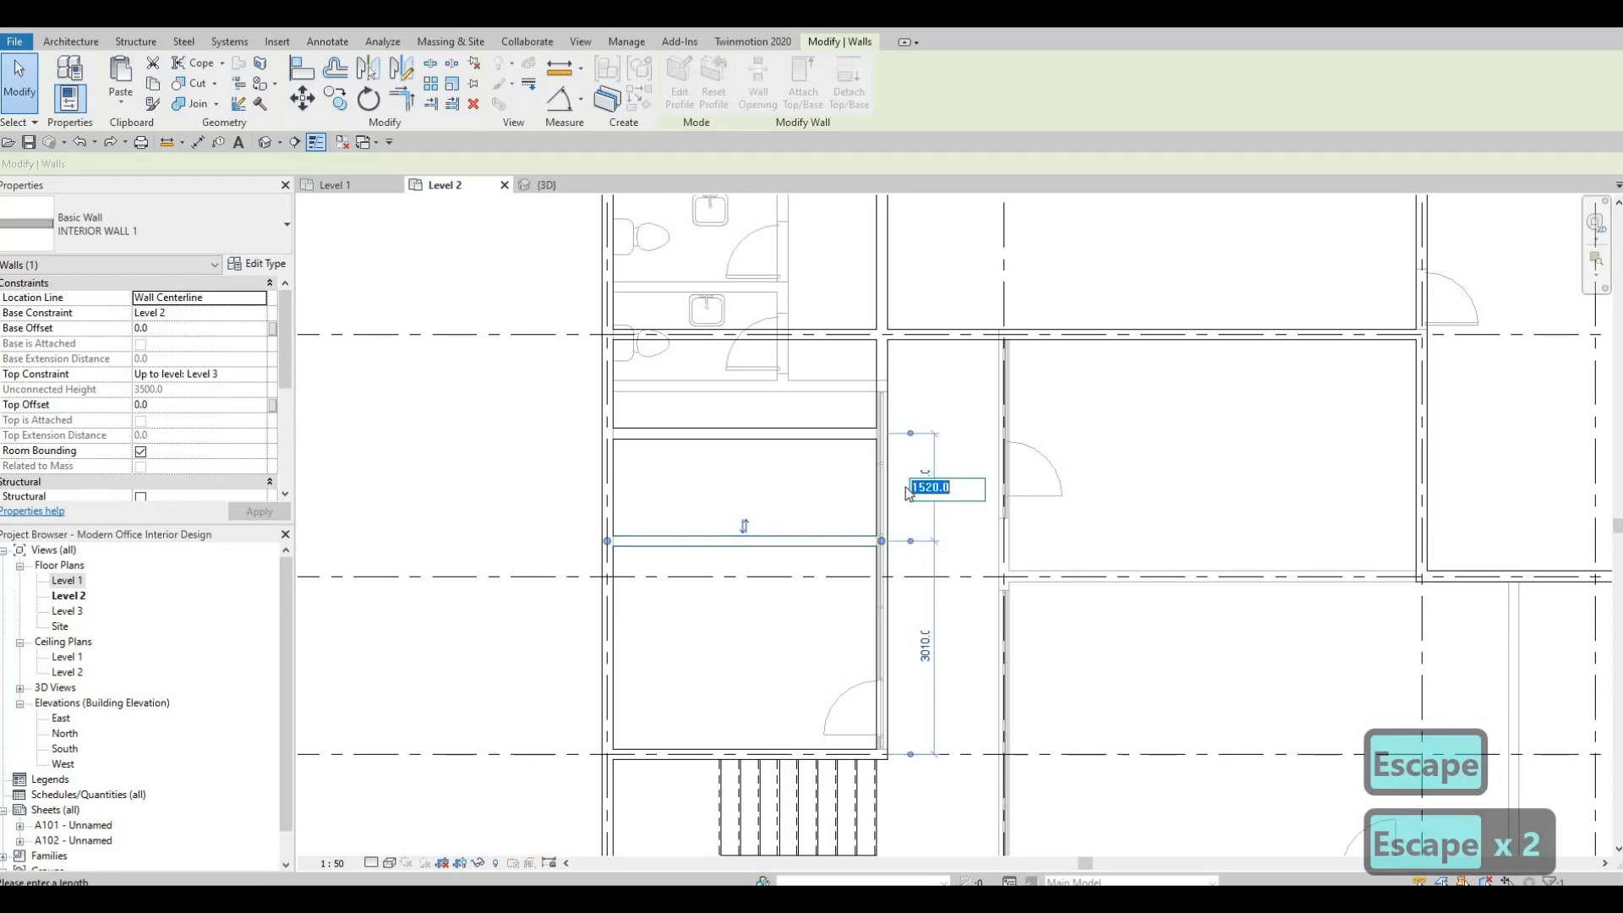
type("1")
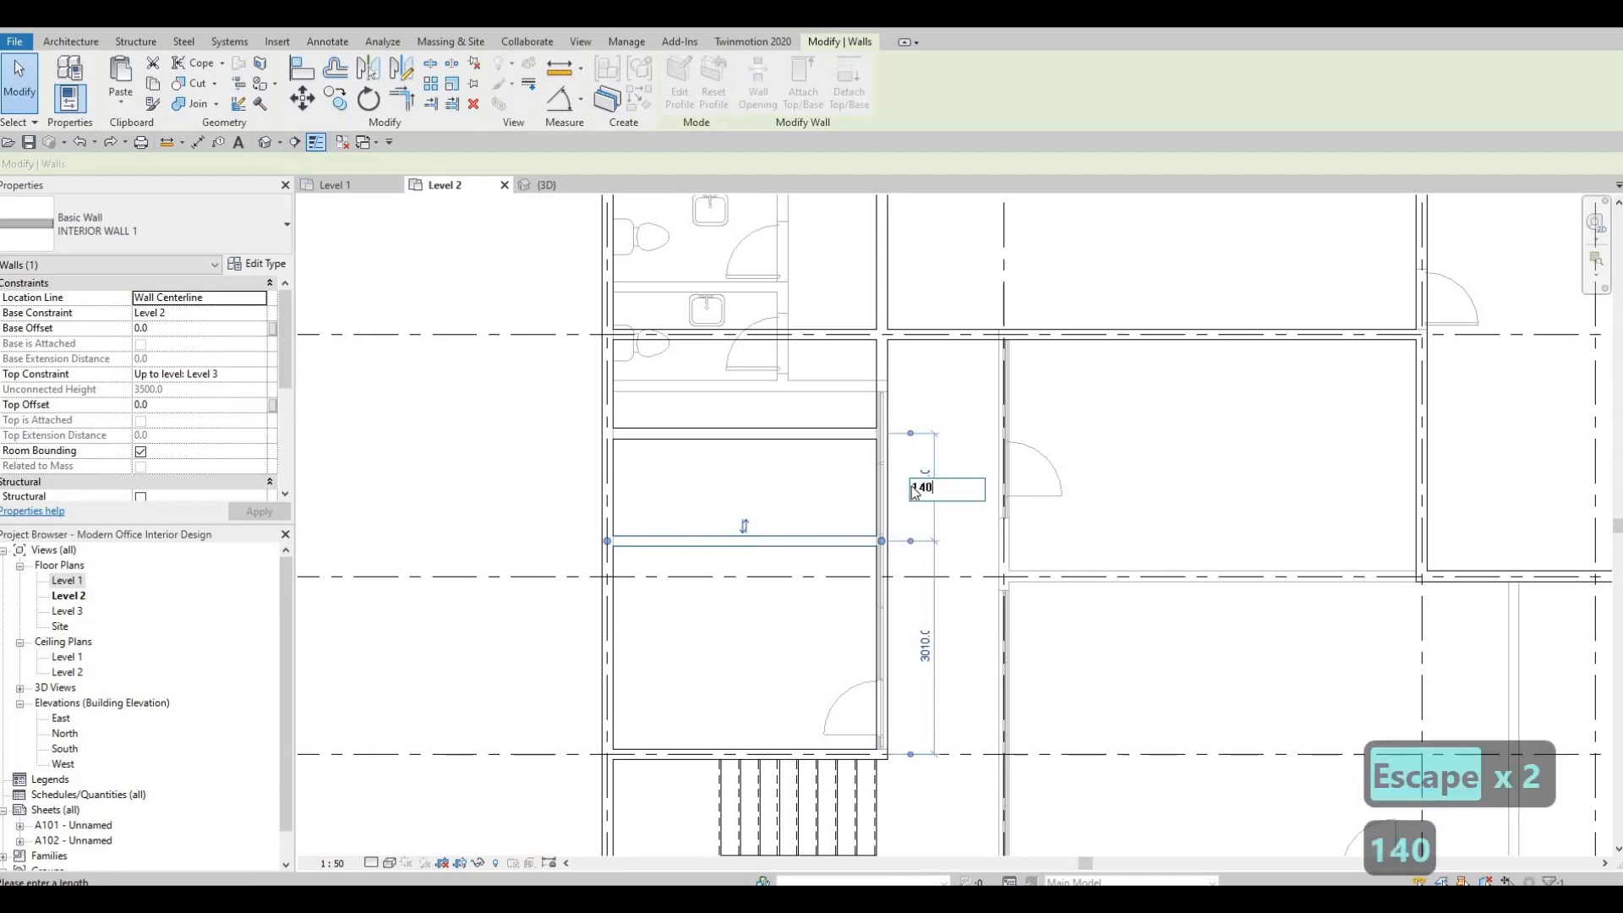
type("40")
key("Return")
key("Escape")
key("Escape")
middle_click_drag(829, 620, 843, 606)
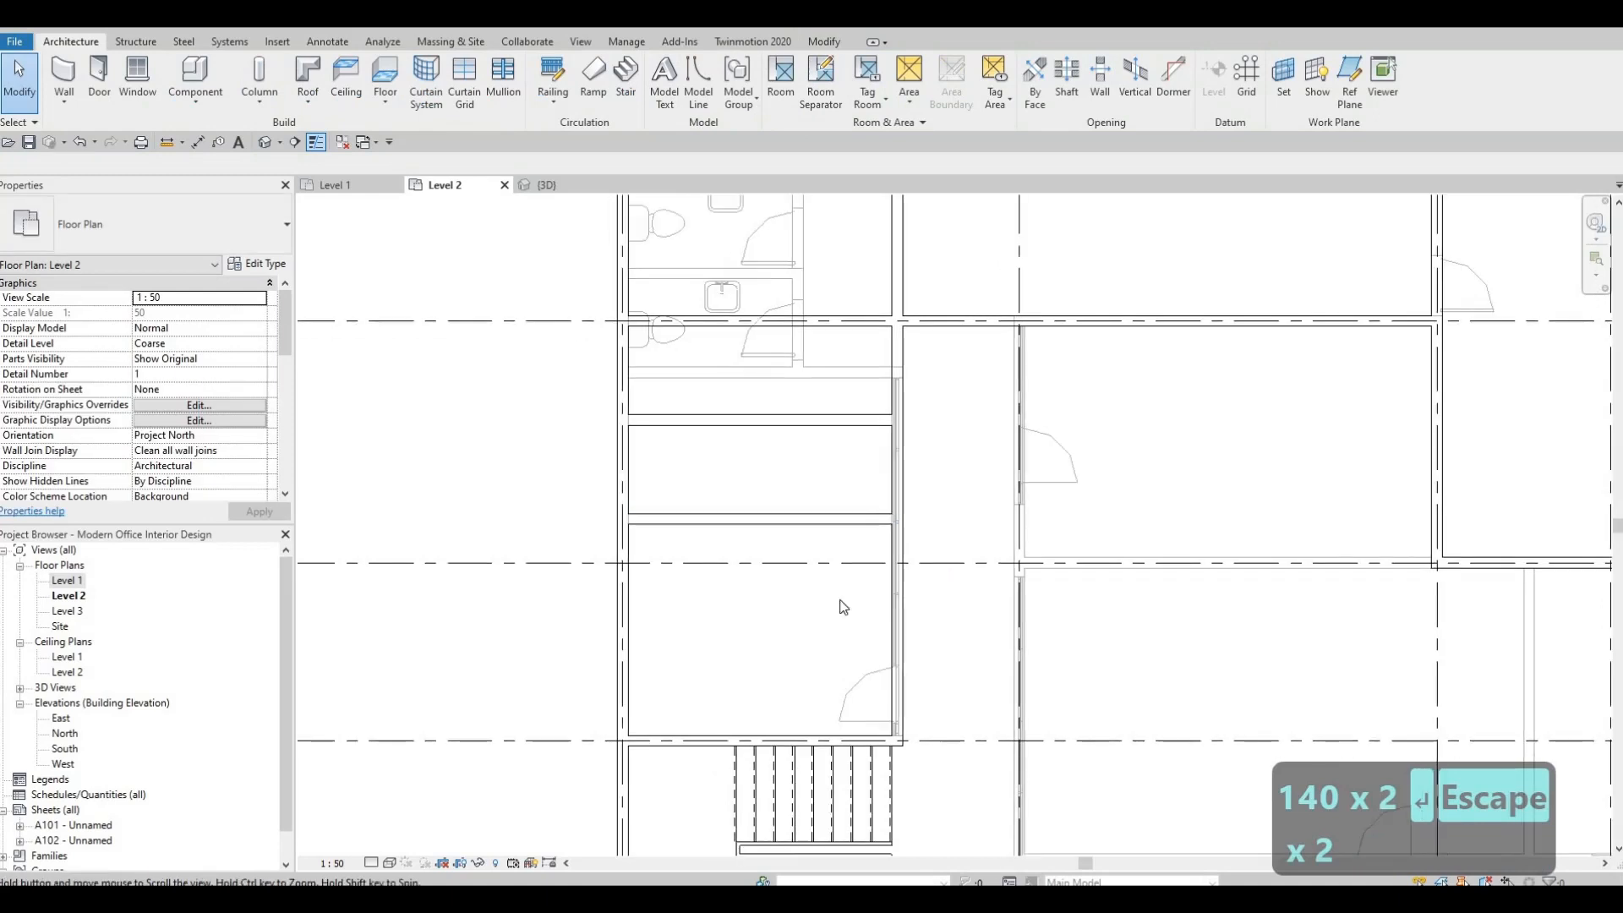
scroll(843, 607, "down", 1)
middle_click_drag(896, 534, 937, 627)
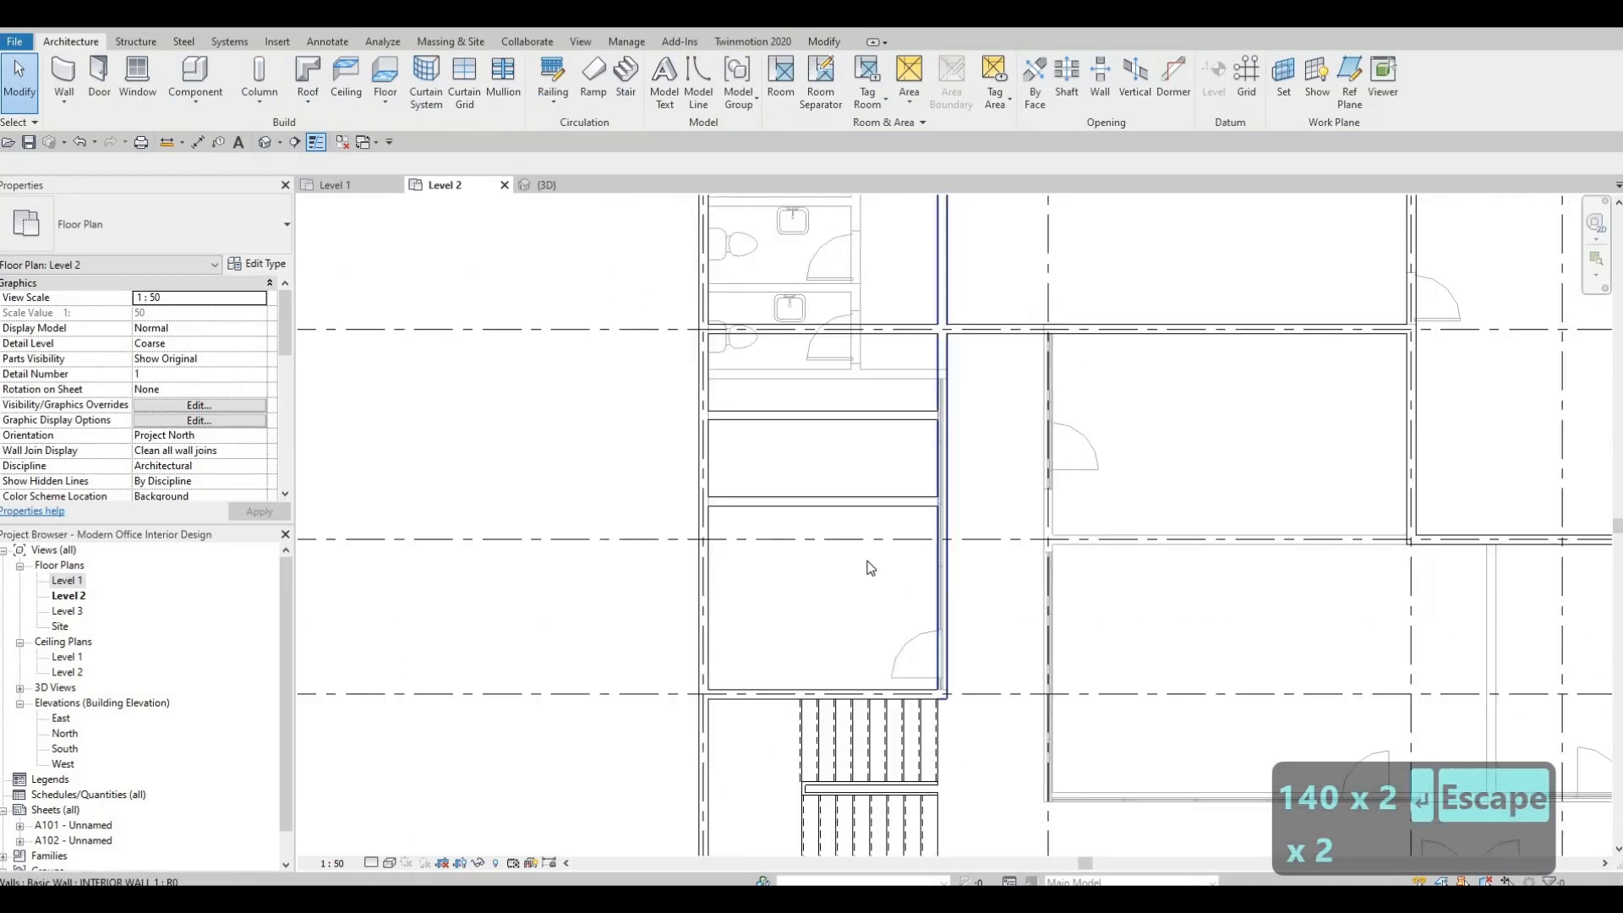
middle_click_drag(867, 561, 884, 462)
scroll(883, 462, "down", 1)
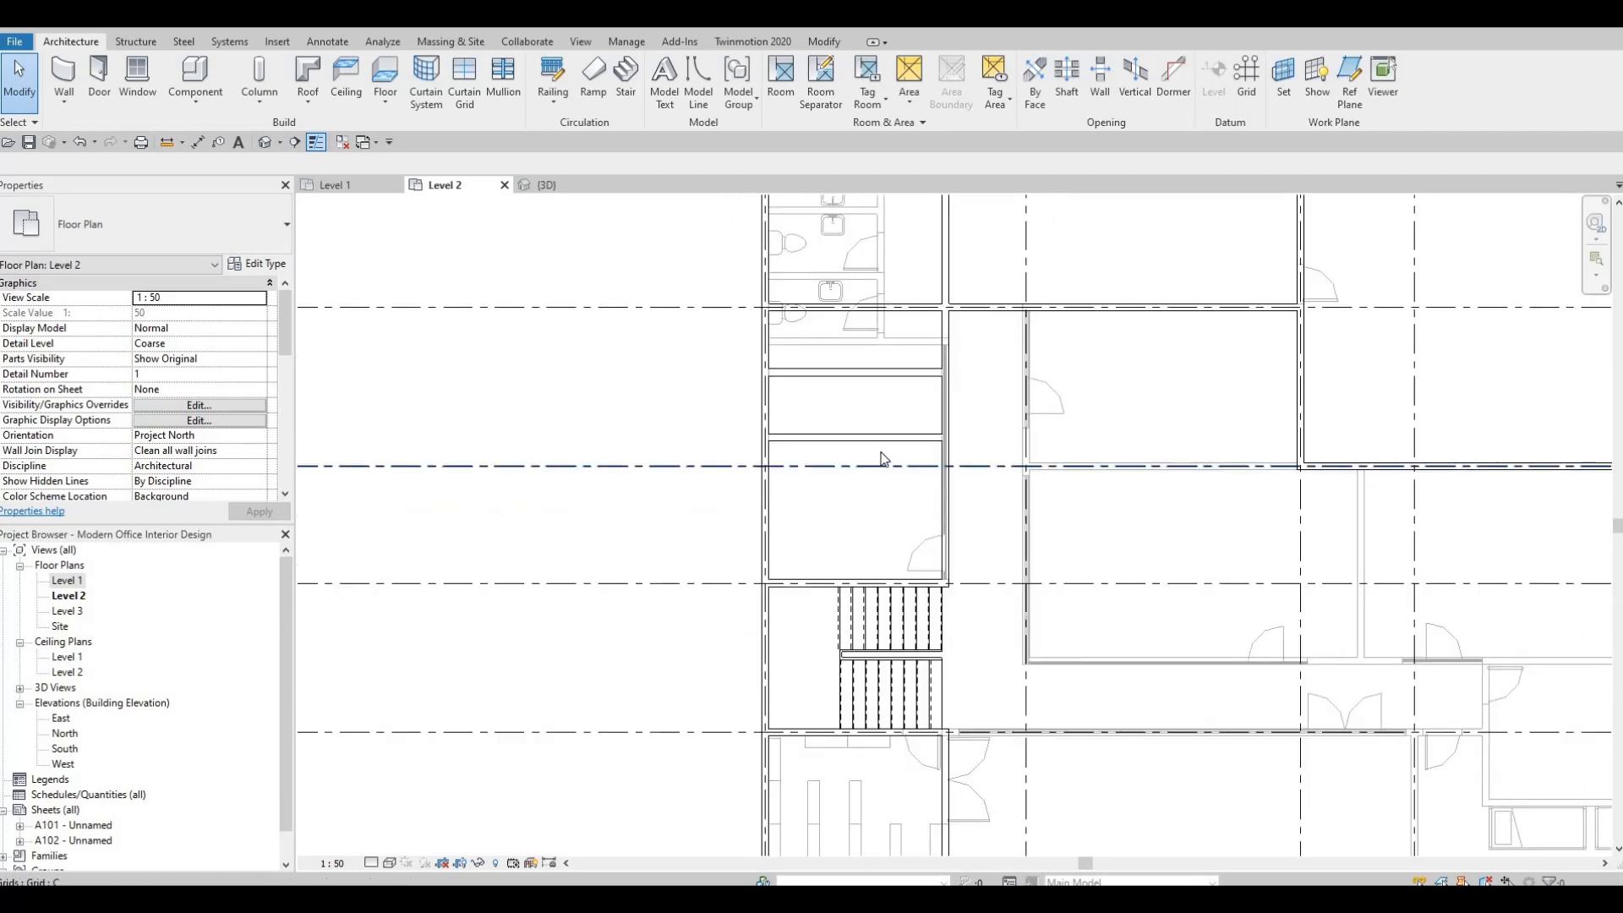
scroll(882, 462, "up", 1)
scroll(907, 556, "down", 5)
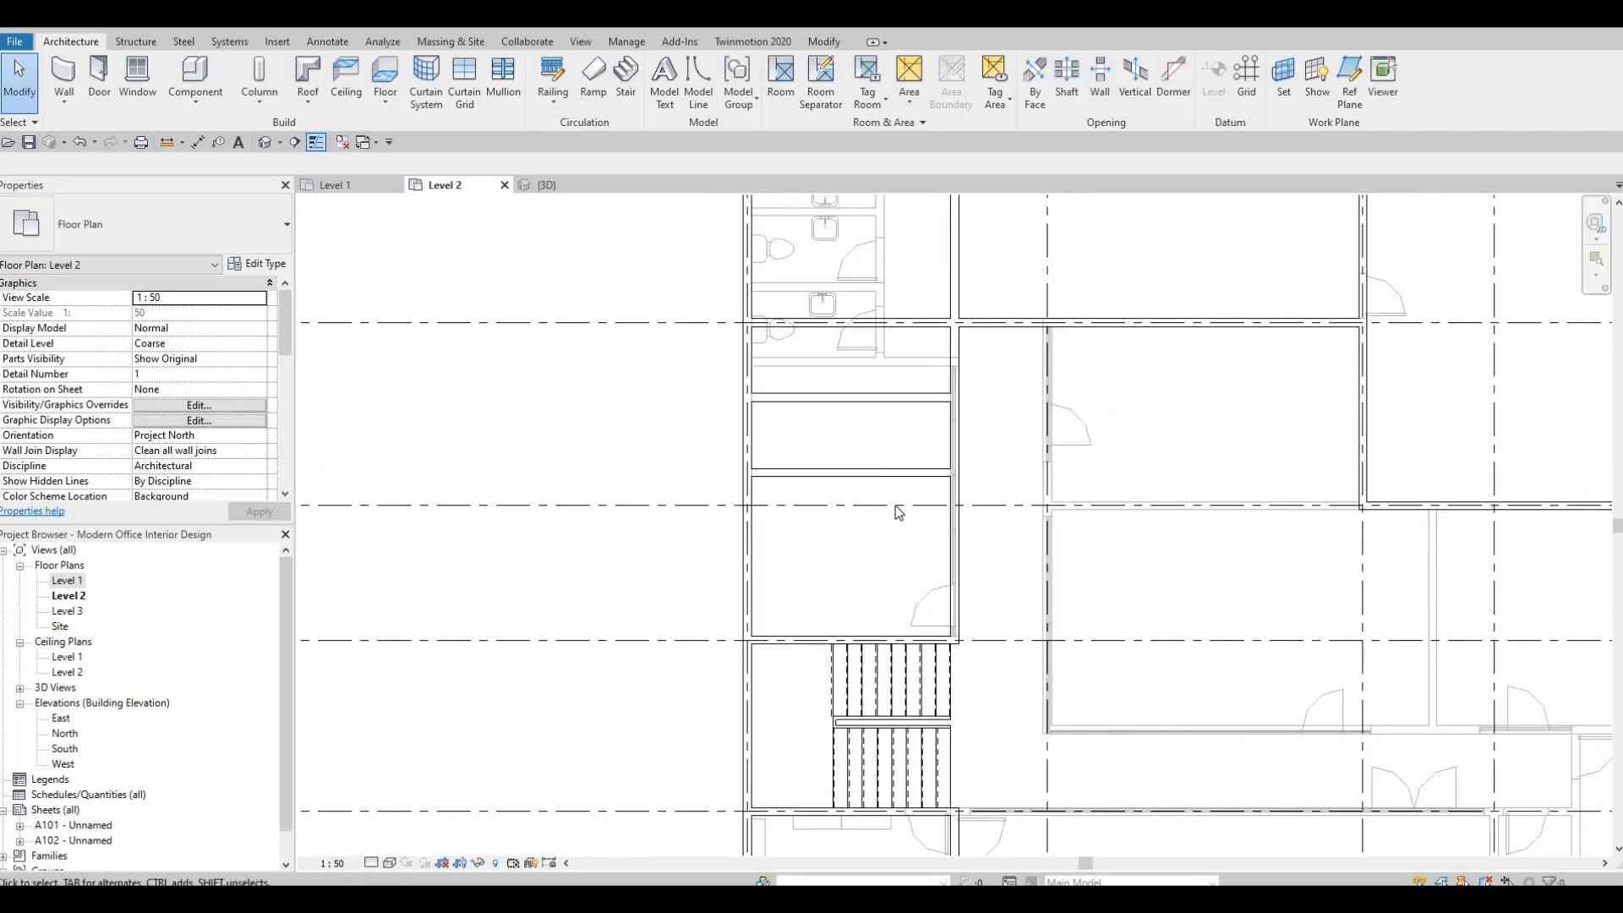
scroll(913, 459, "up", 2)
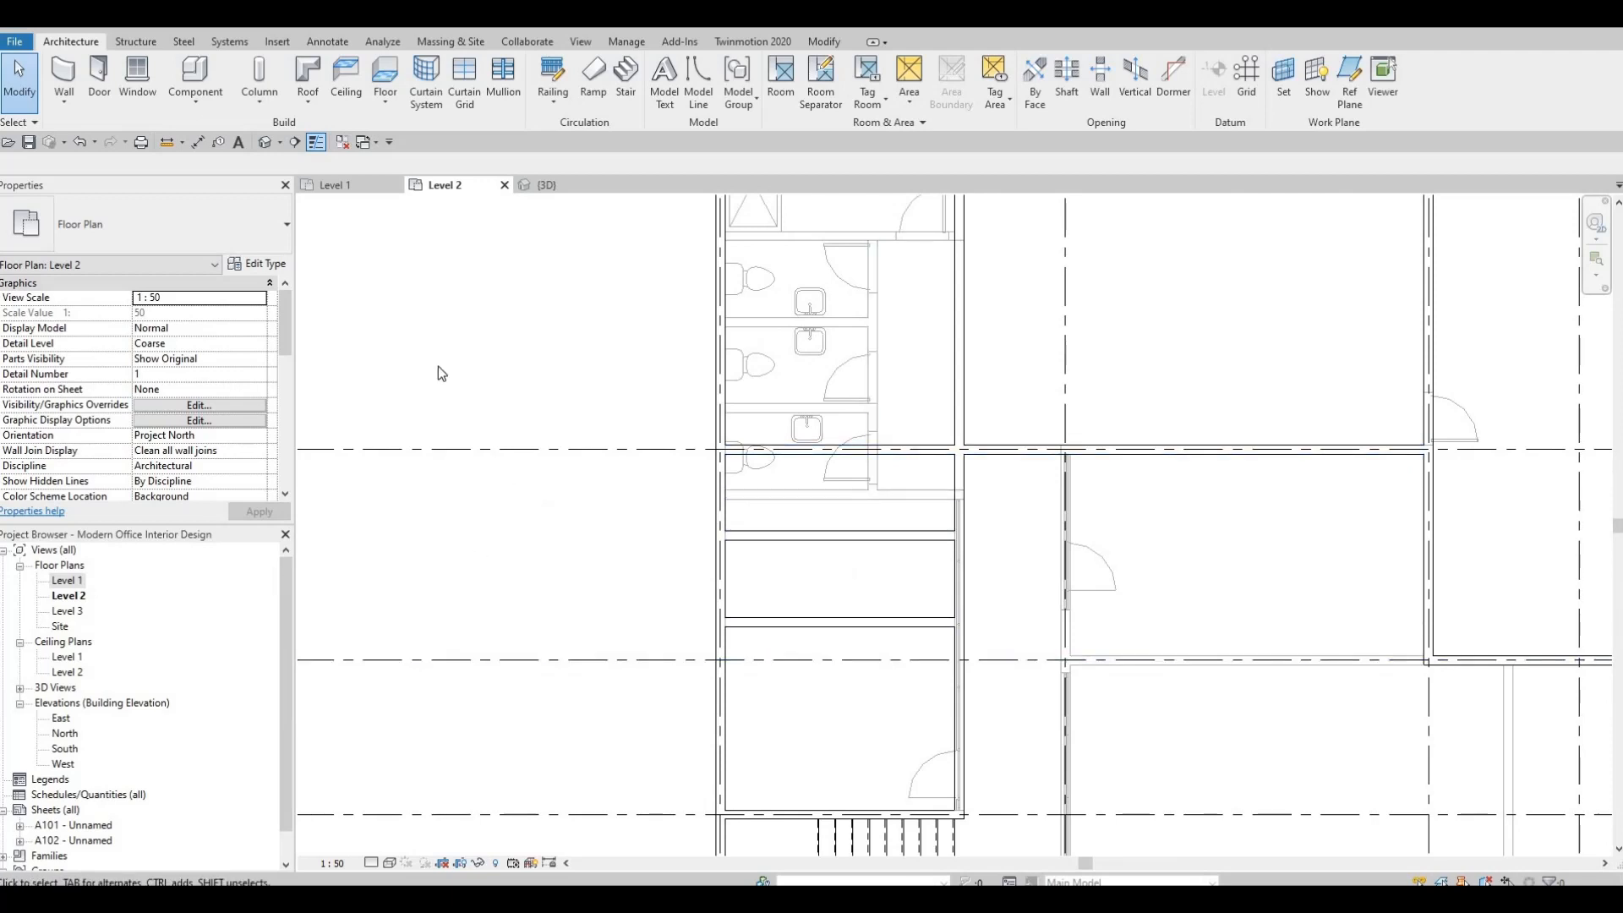
left_click(59, 73)
key("Escape")
key("Escape")
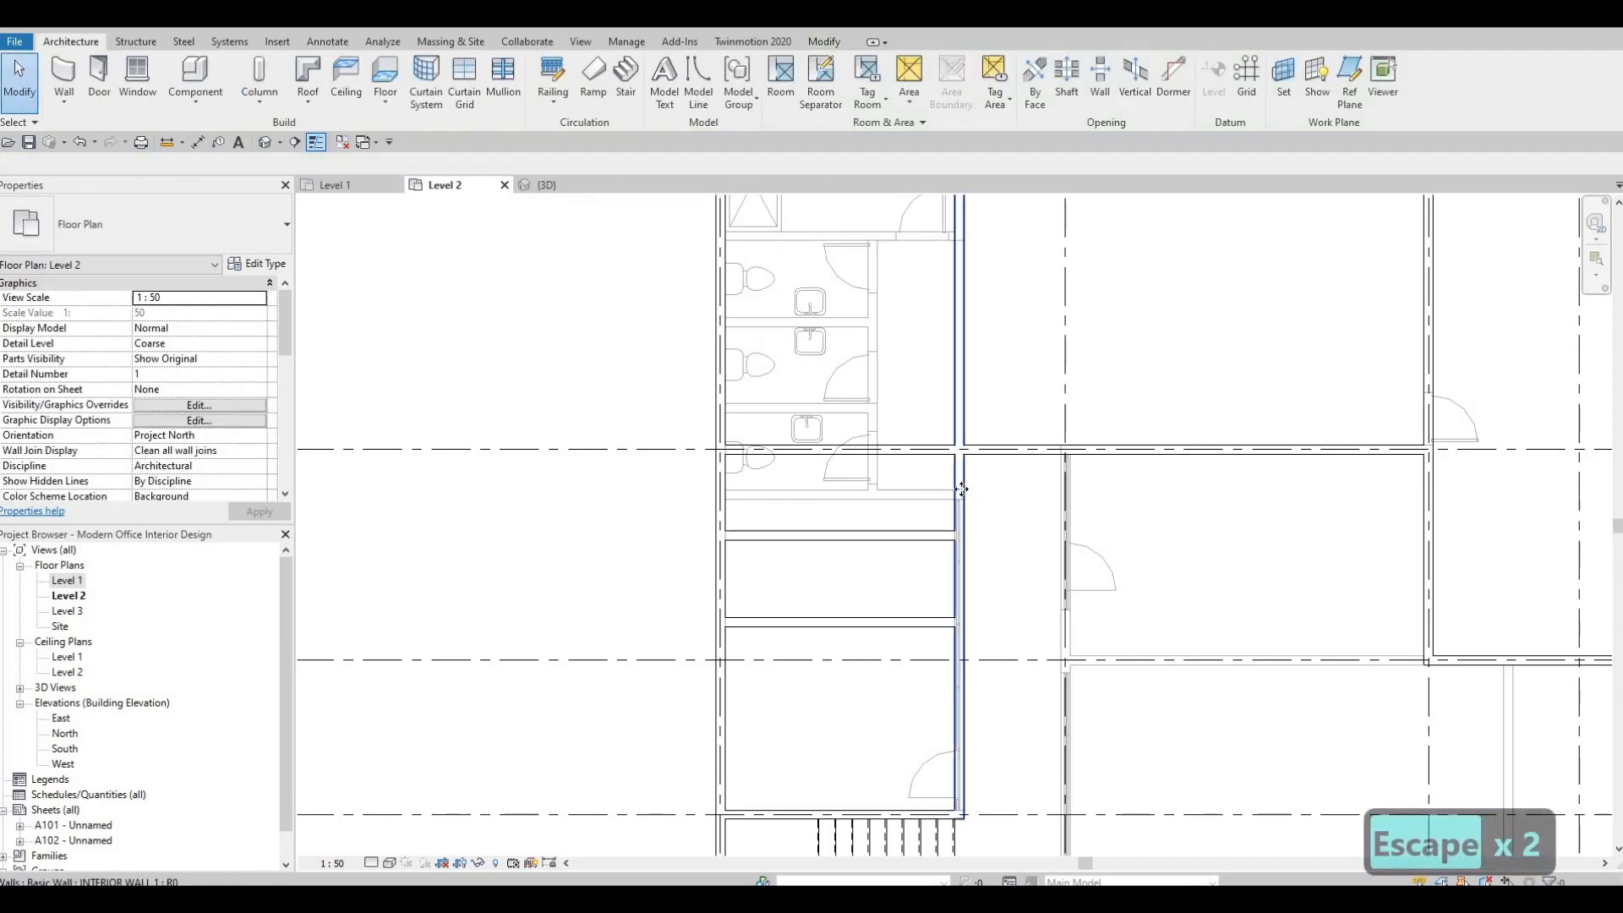
Draw an INTERIOR WALL 1 wall perpendicular to the two partitions, from the grid B wall to the southern partition, and finish placing walls.
left_click(961, 489)
key("c")
key("s")
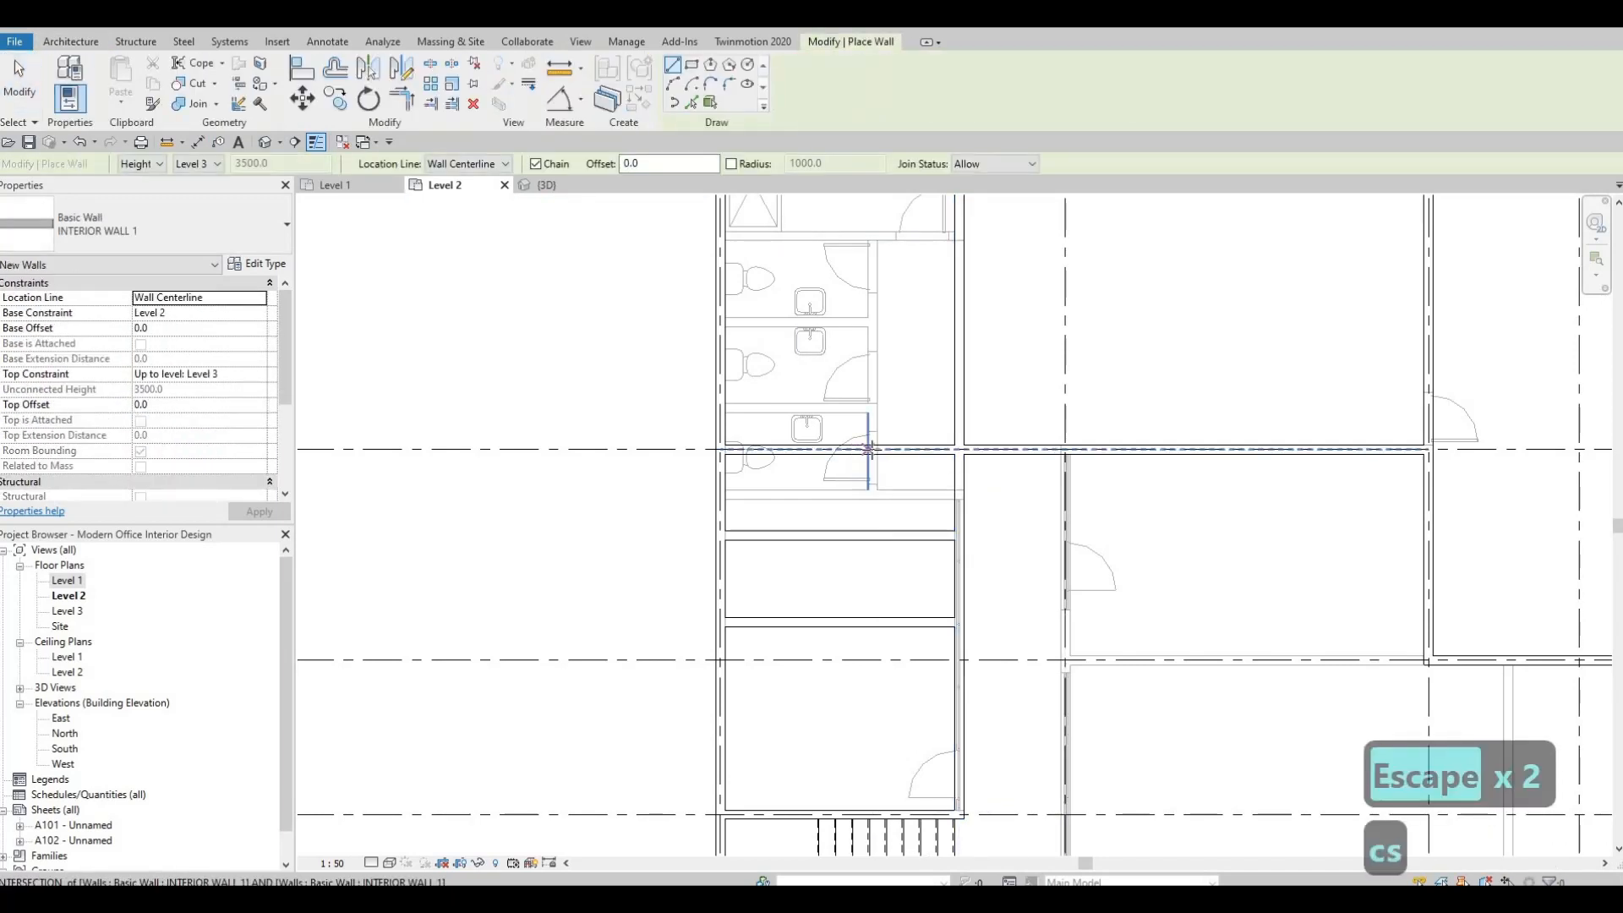
left_click(868, 622)
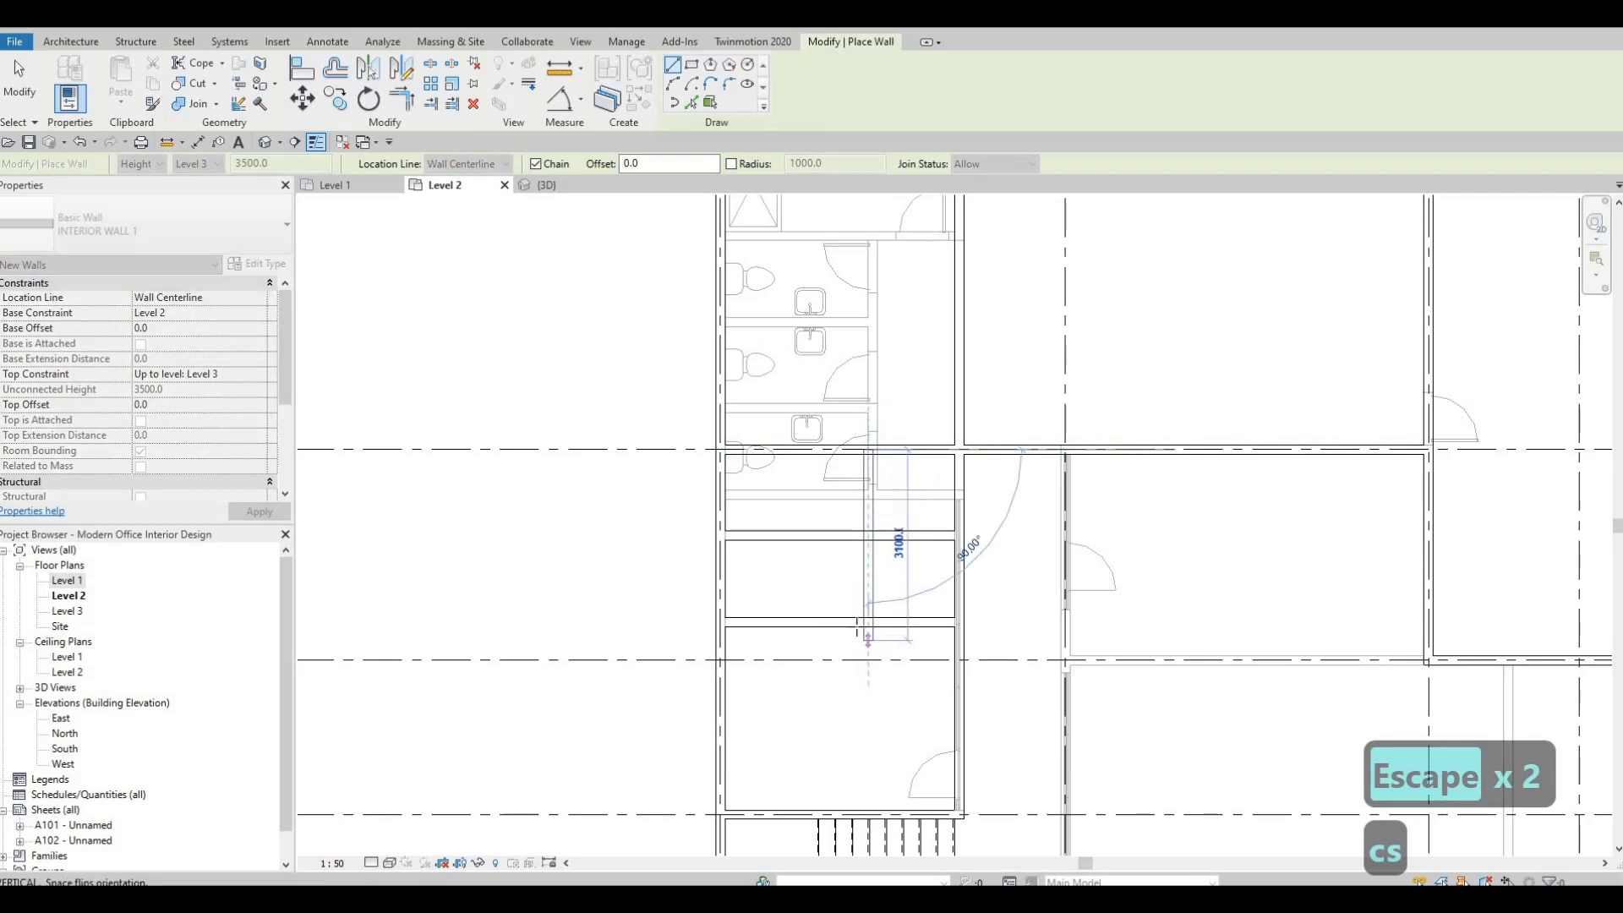
left_click(900, 530)
key("Escape")
key("Escape")
key("Escape")
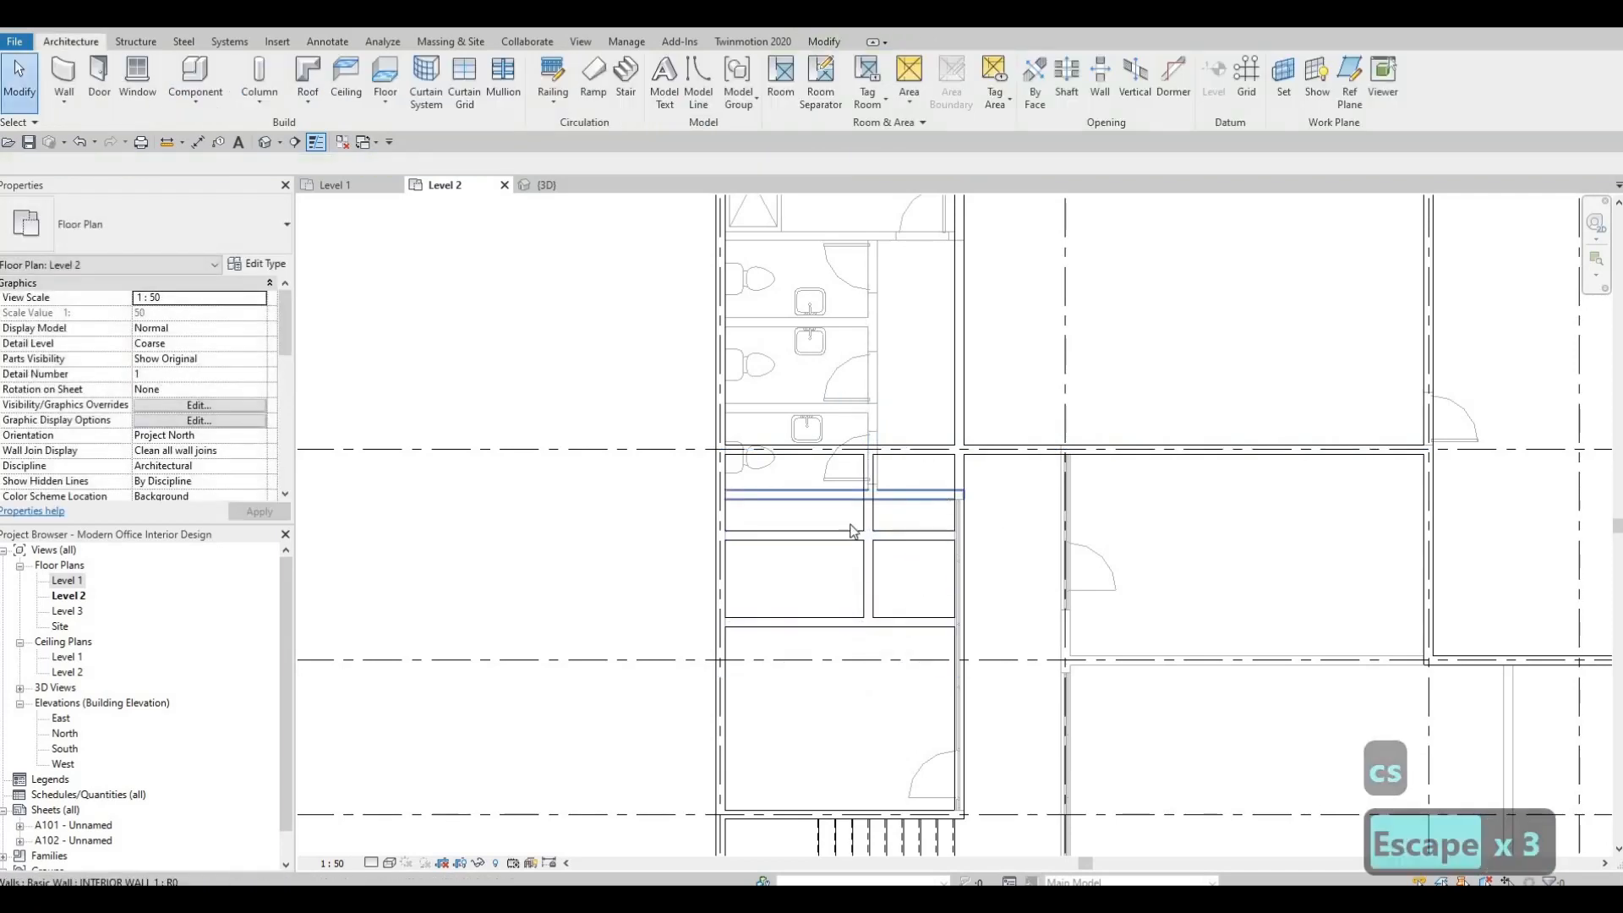
Shorten the northern partition so its east end stops at the new perpendicular wall, and clear the selection.
scroll(935, 537, "up", 2)
left_click(991, 542)
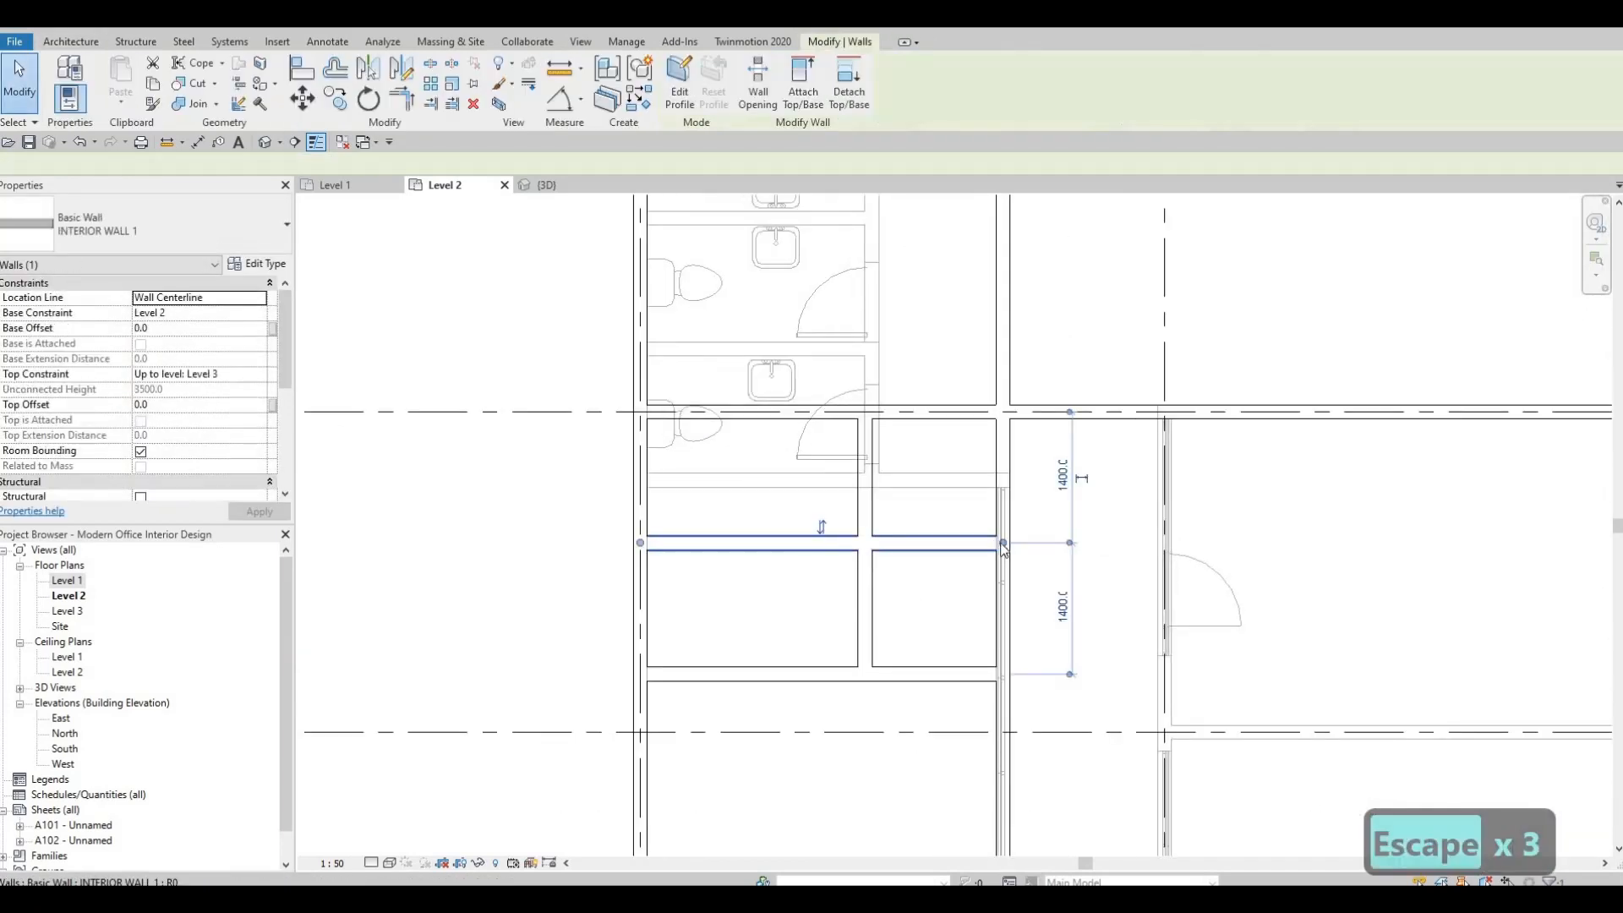
left_click_drag(932, 543, 865, 542)
key("Escape")
Split the corridor wall between grid B and the southern partition, at about the northern partition's height.
middle_click_drag(992, 533, 982, 476)
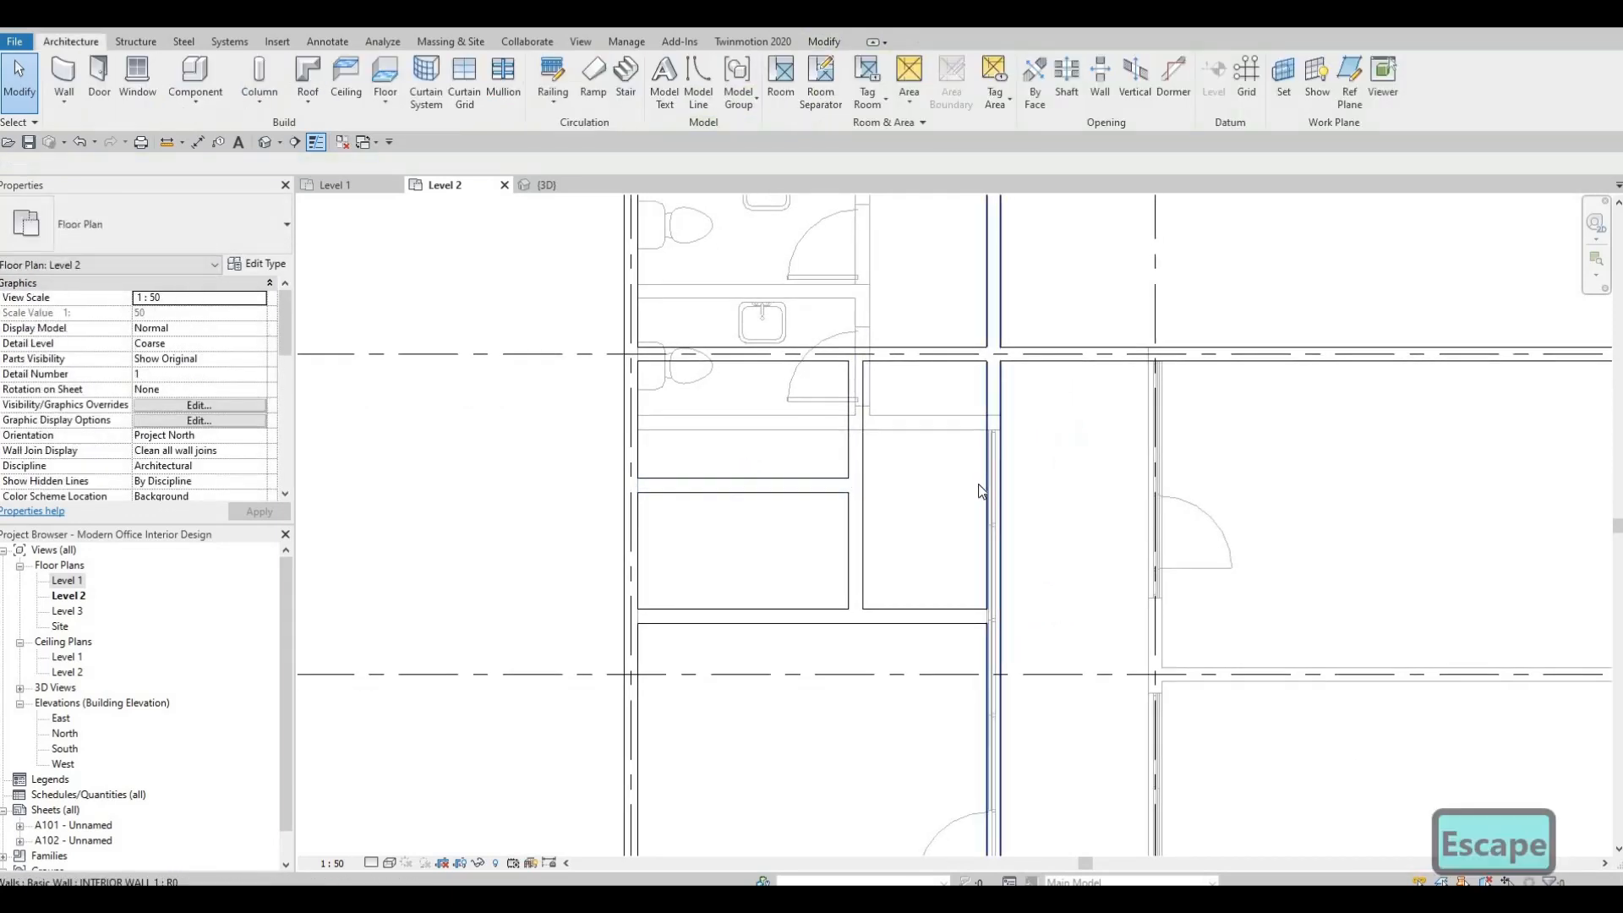
key("s")
key("l")
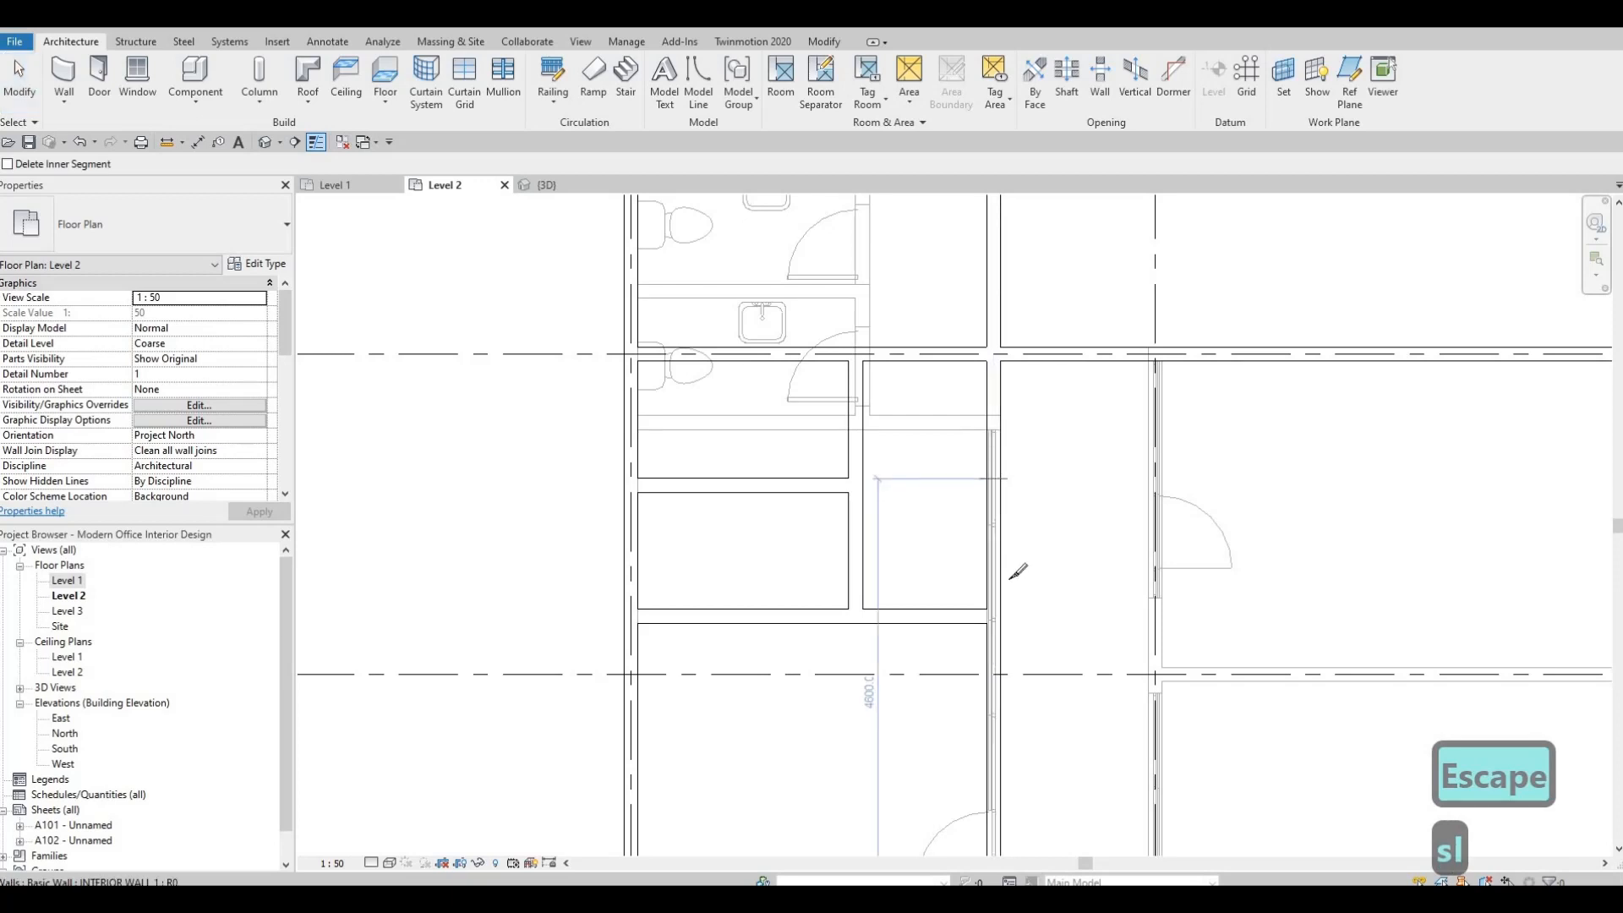
key("Escape")
key("Escape")
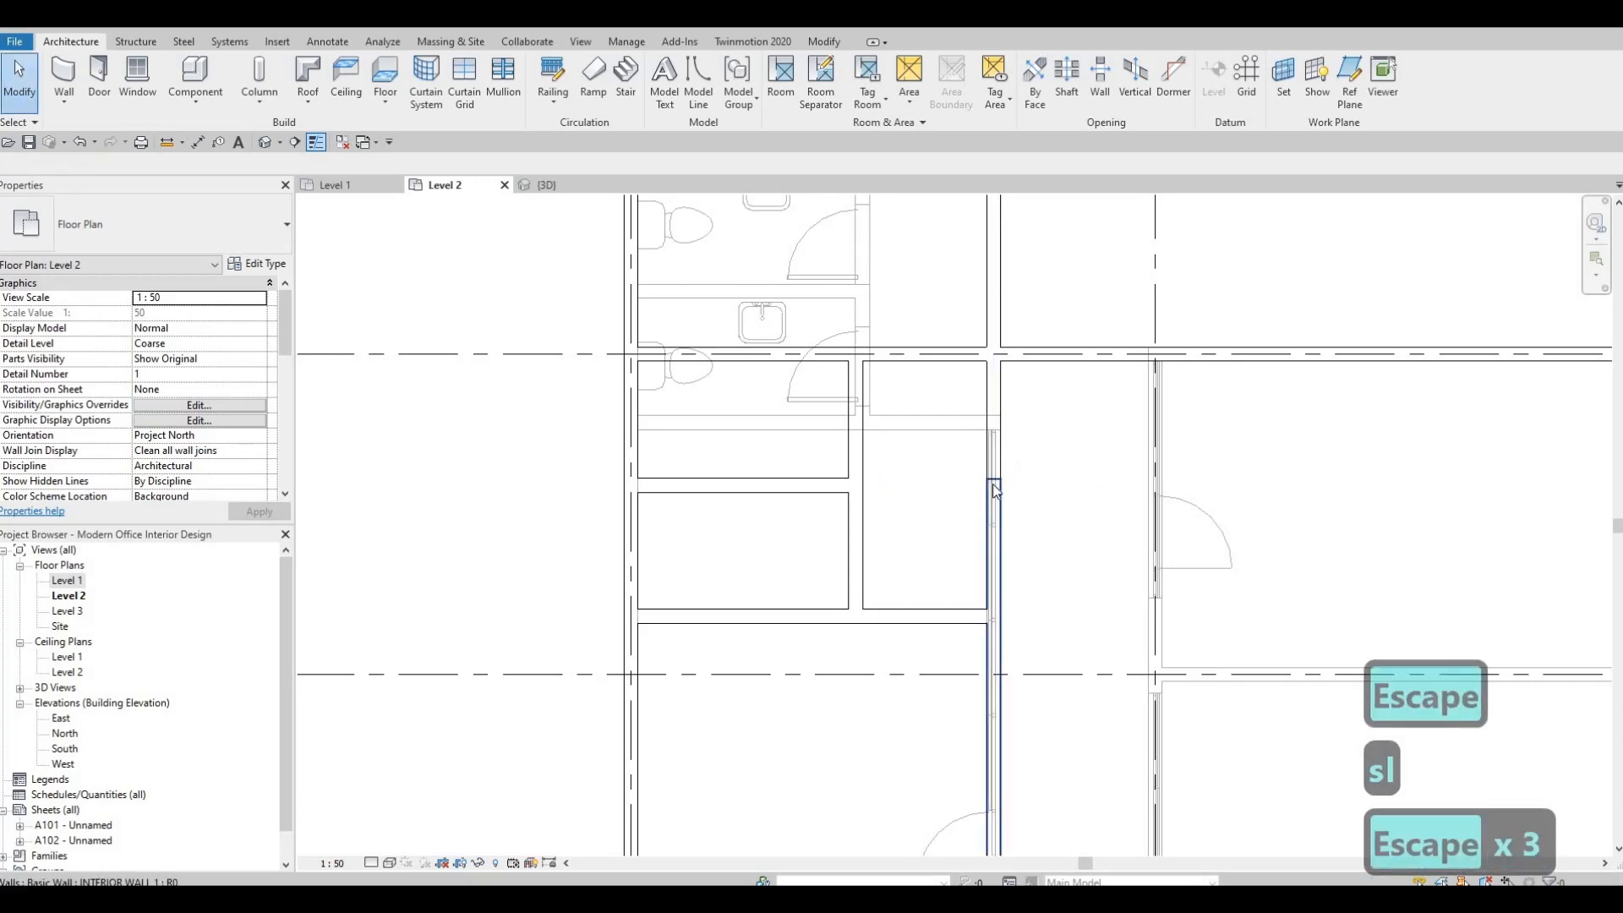
Pull the split corridor wall's lower part back to the southern partition and its upper part back to the grid B wall.
left_click(993, 484)
left_click_drag(993, 480, 992, 612)
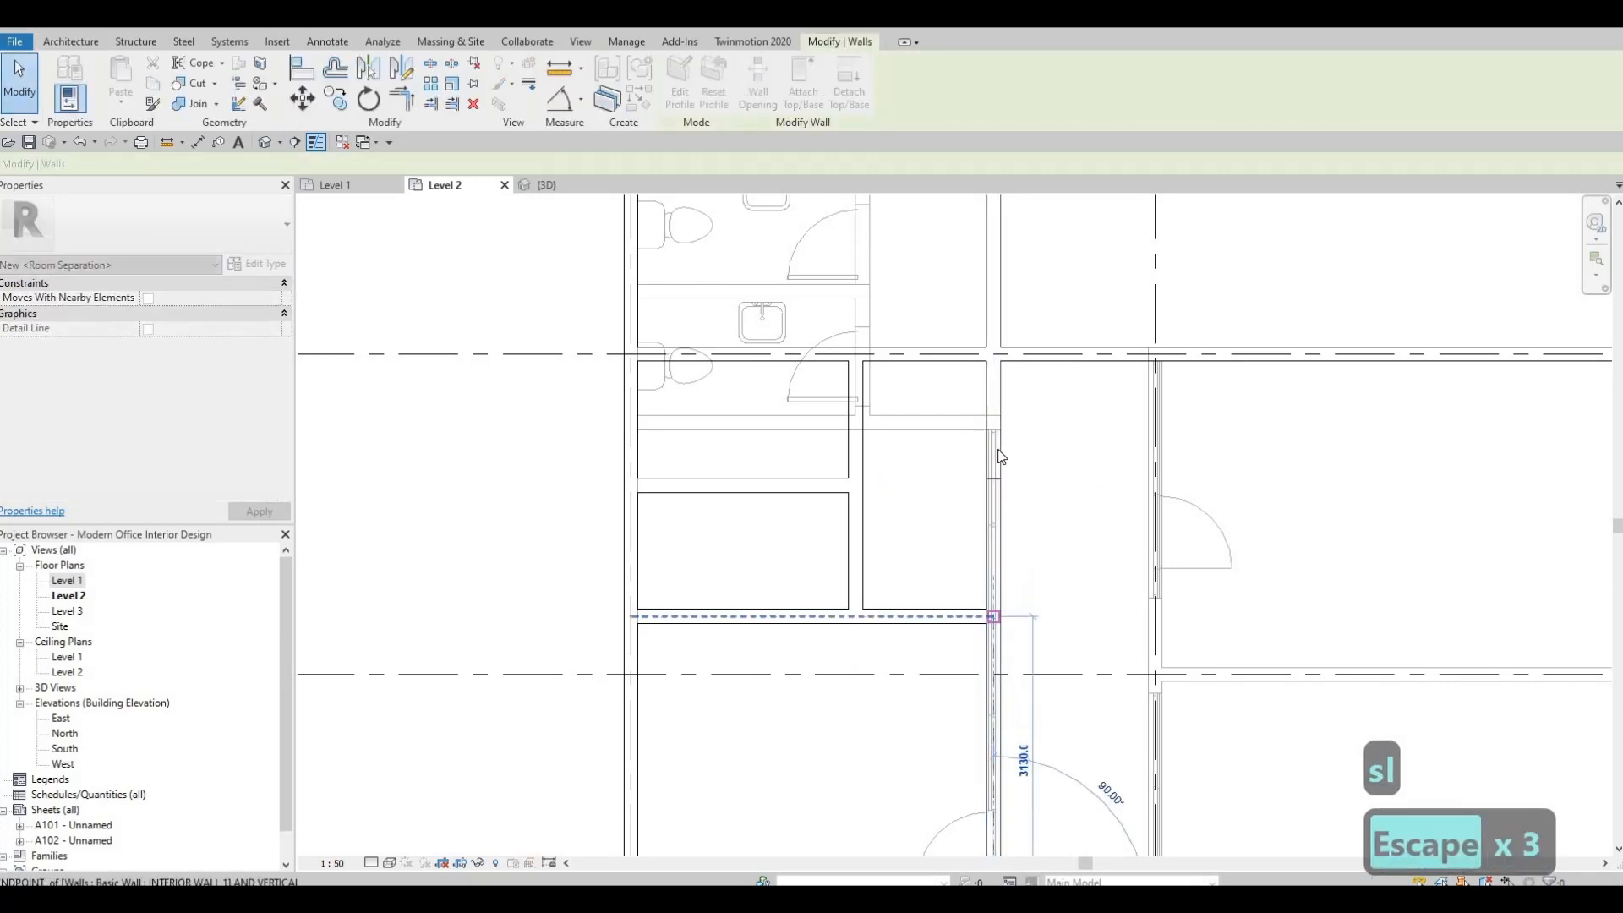
left_click(998, 461)
left_click_drag(994, 479, 998, 358)
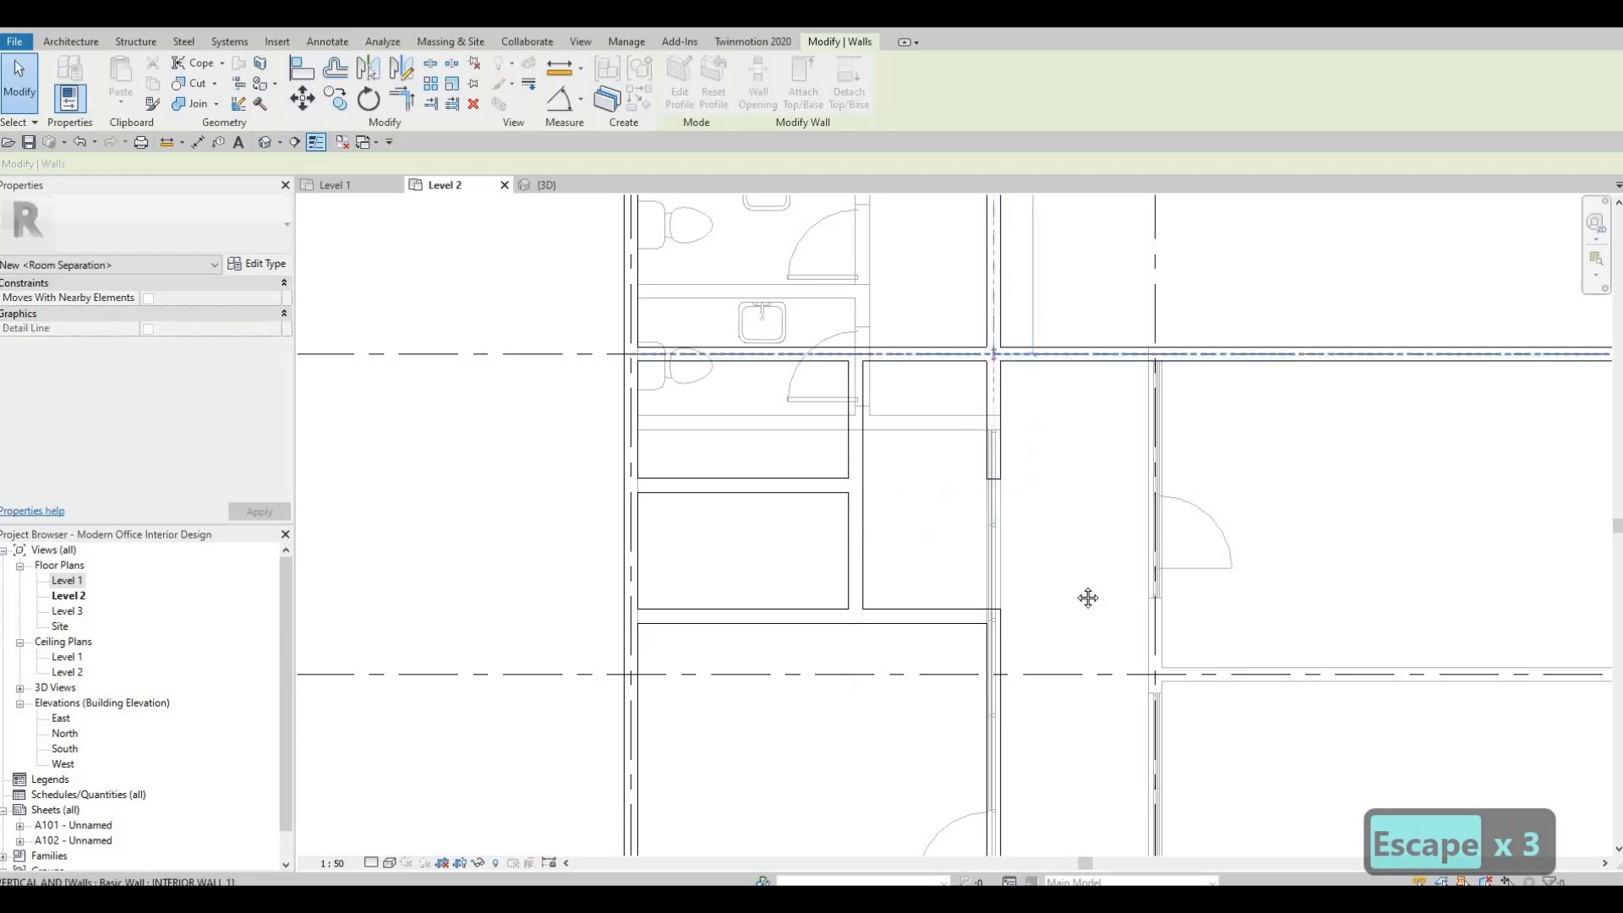
scroll(1056, 448, "down", 3)
key("Escape")
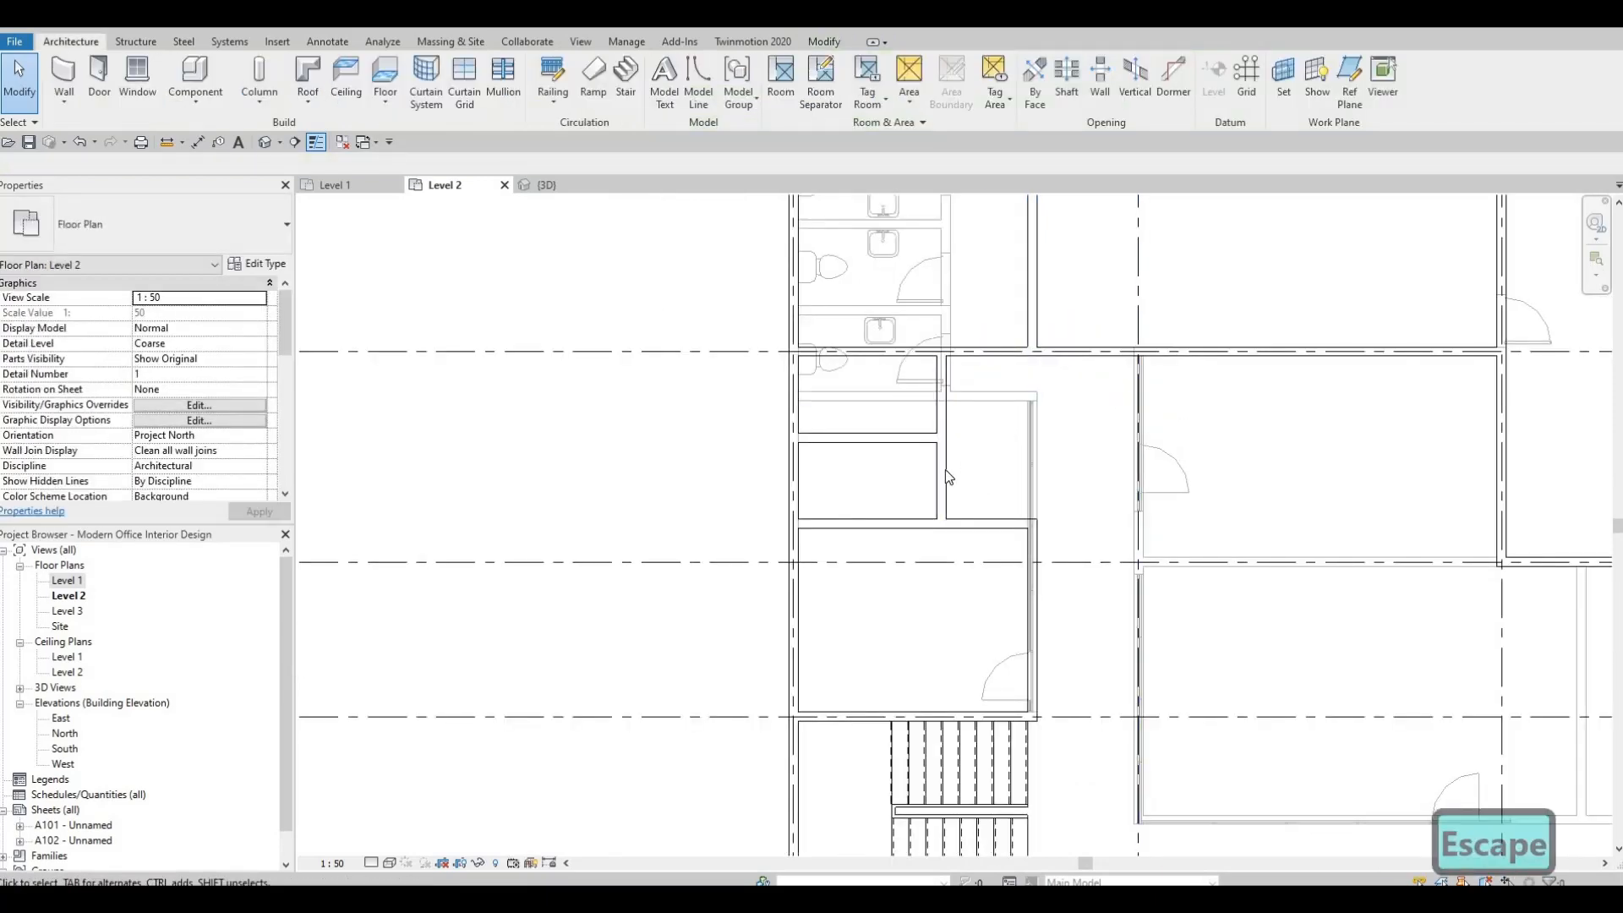
Set the perpendicular wall's distance from the corridor wall to 1668, and clear the selection.
left_click(944, 474)
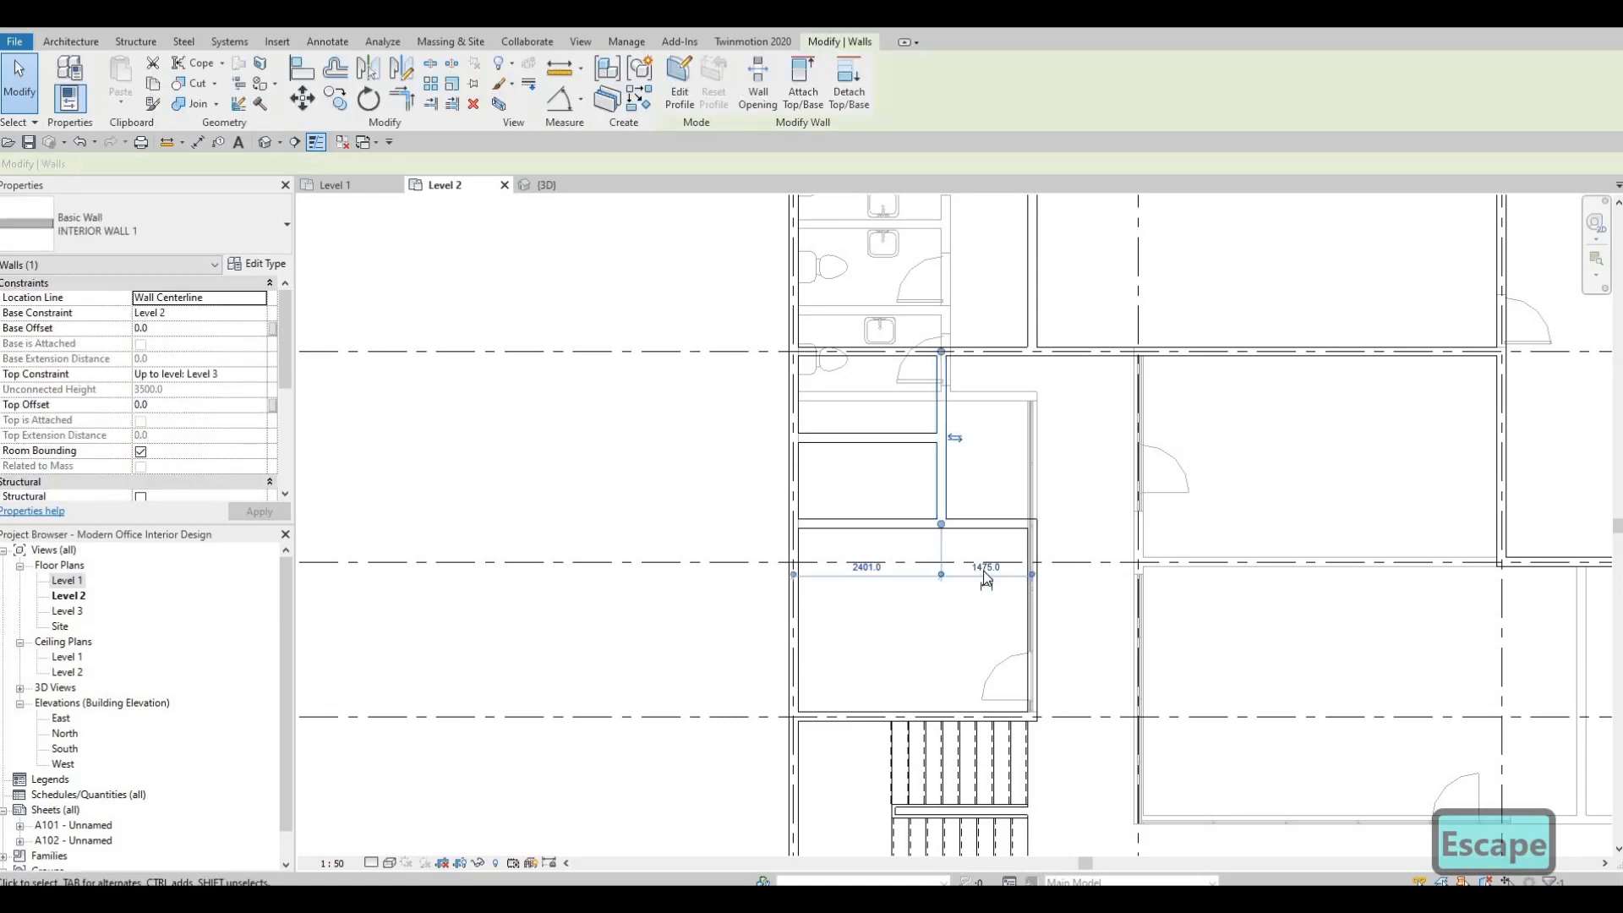
left_click(984, 570)
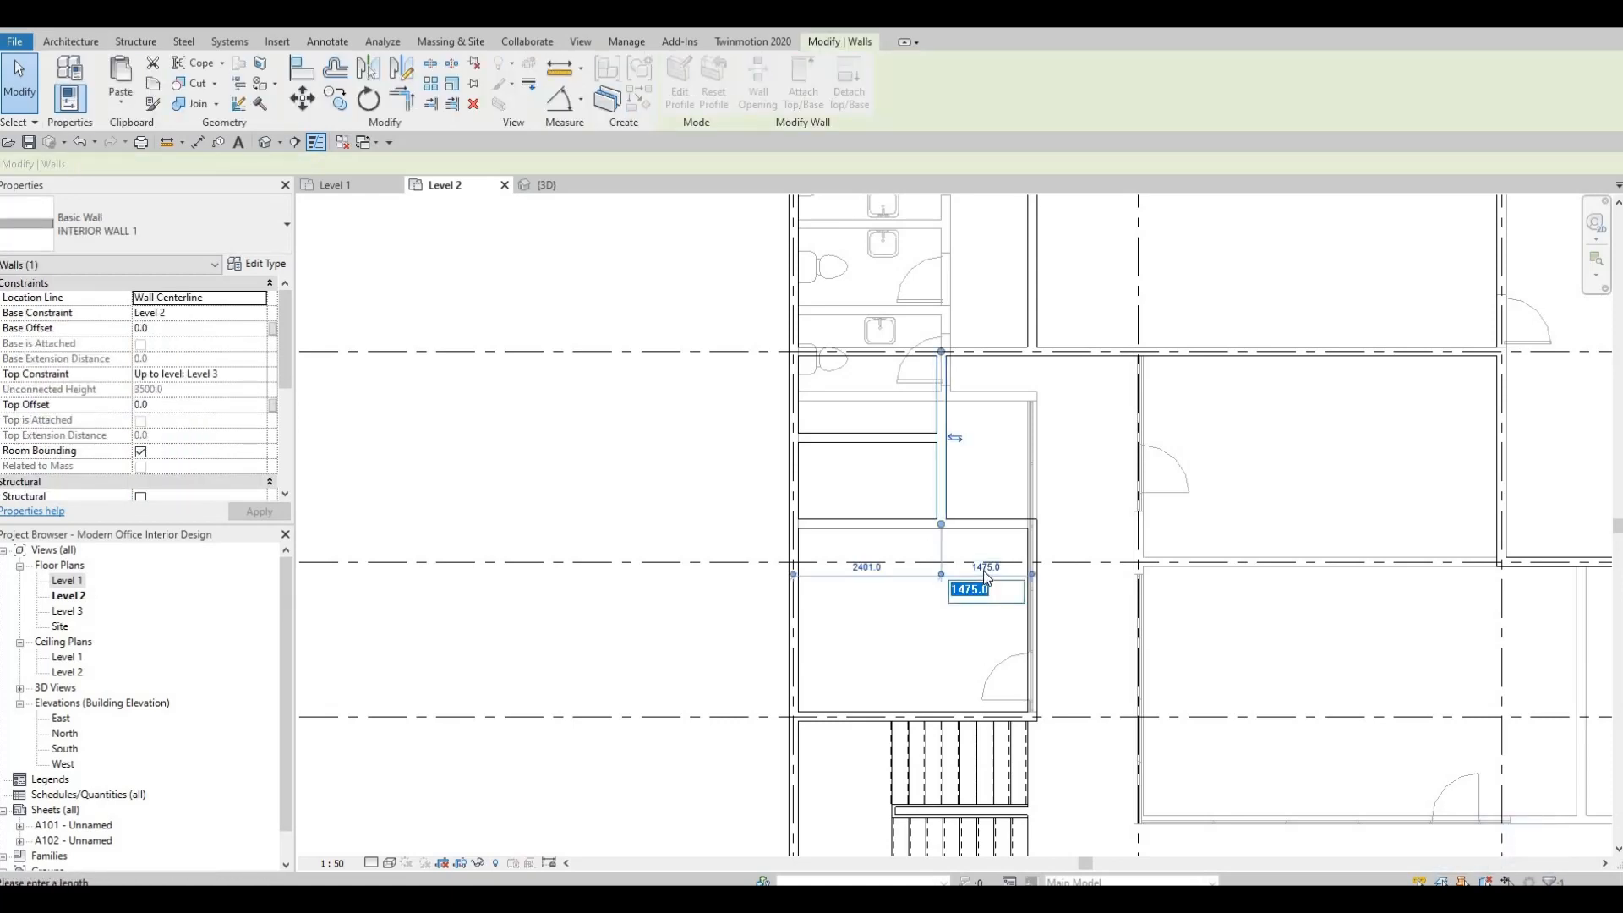
type("166")
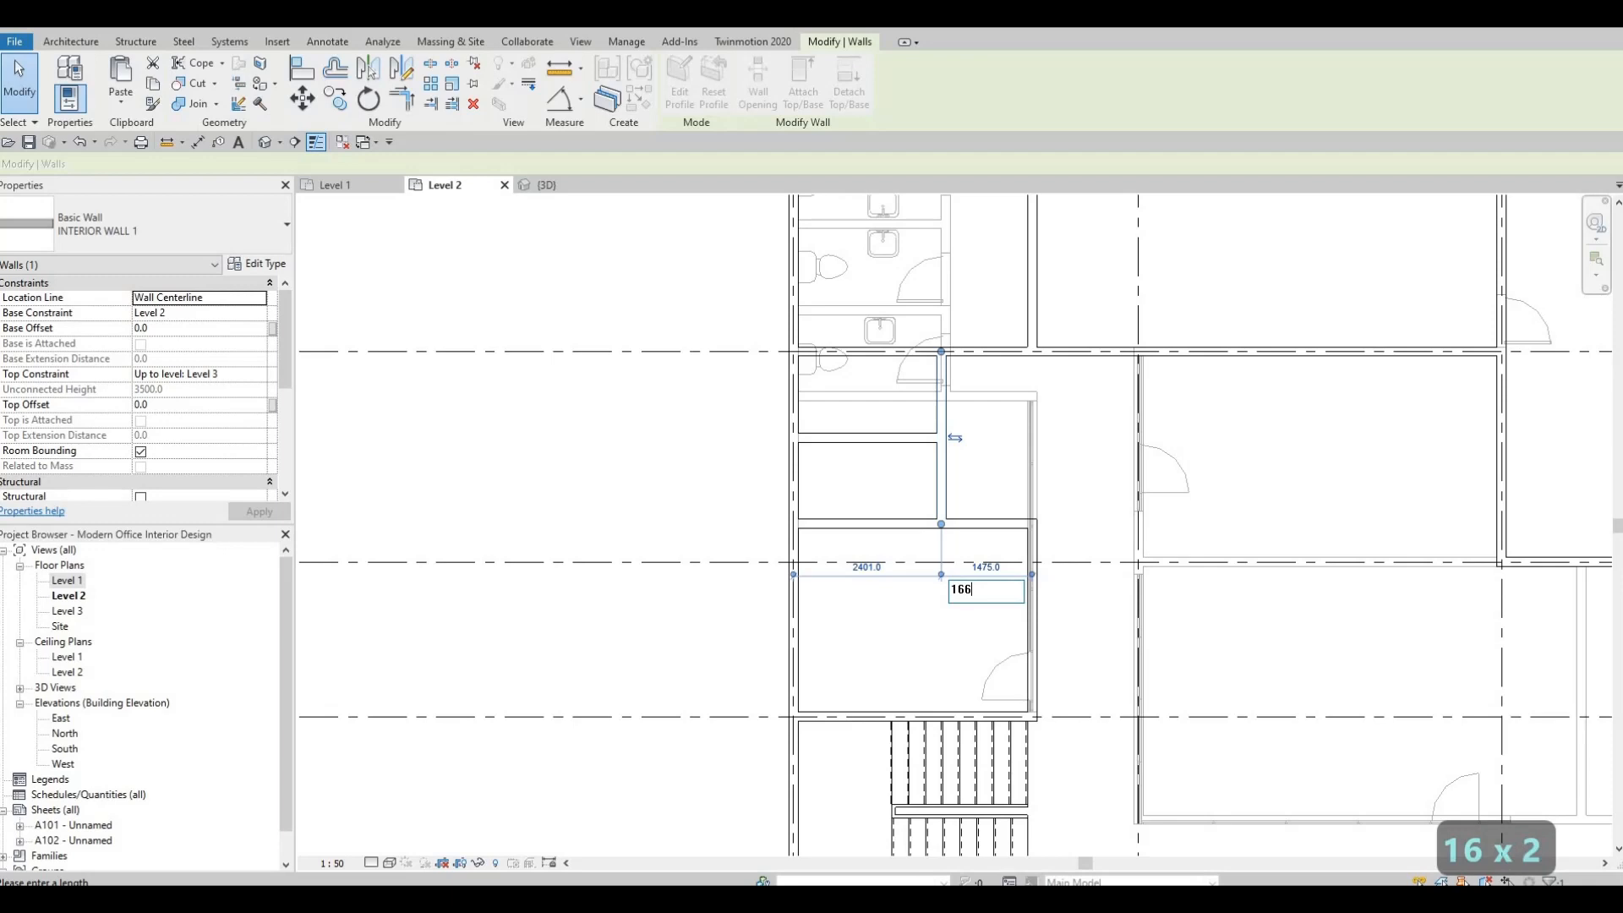
type("8")
key("Return")
key("Escape")
key("Escape")
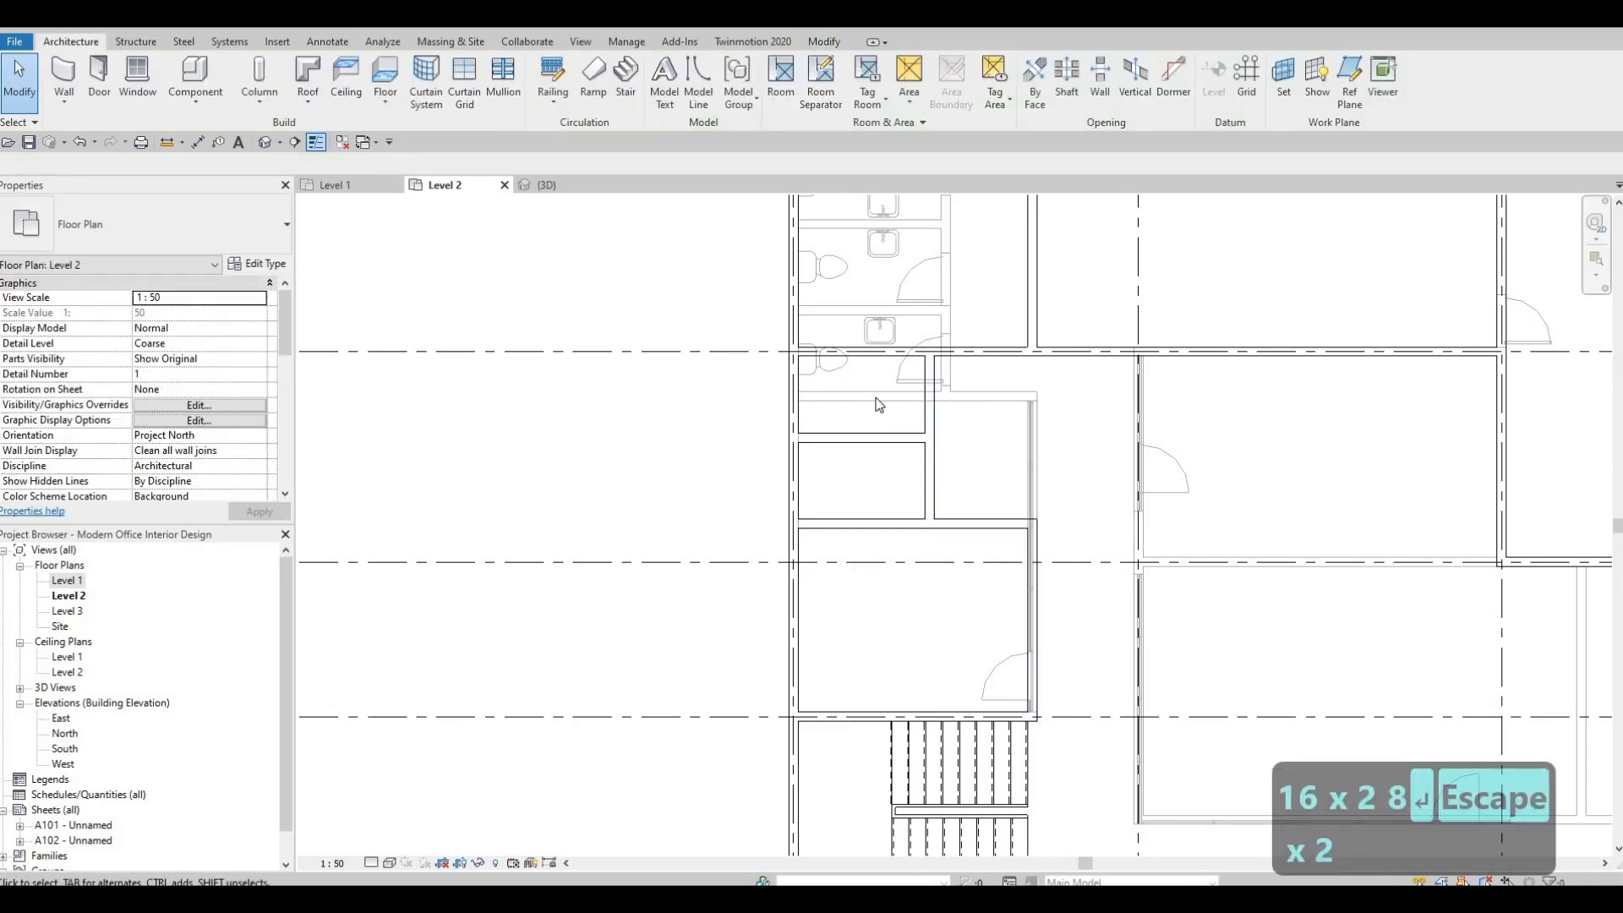
scroll(825, 427, "up", 3)
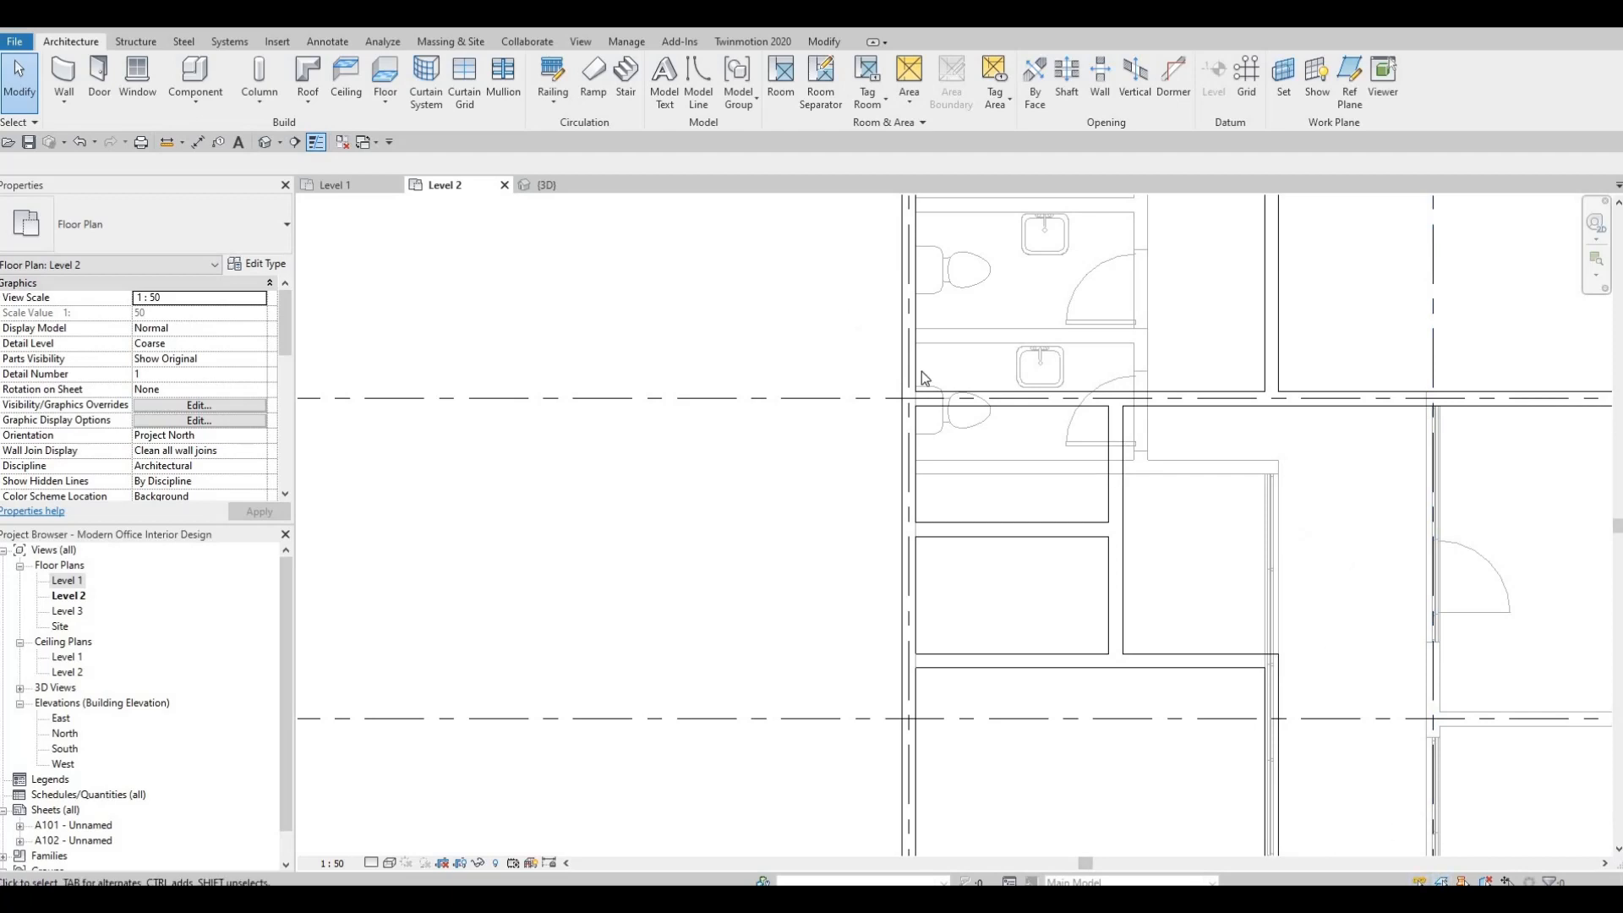
middle_click_drag(1168, 728, 860, 497)
scroll(860, 497, "down", 1)
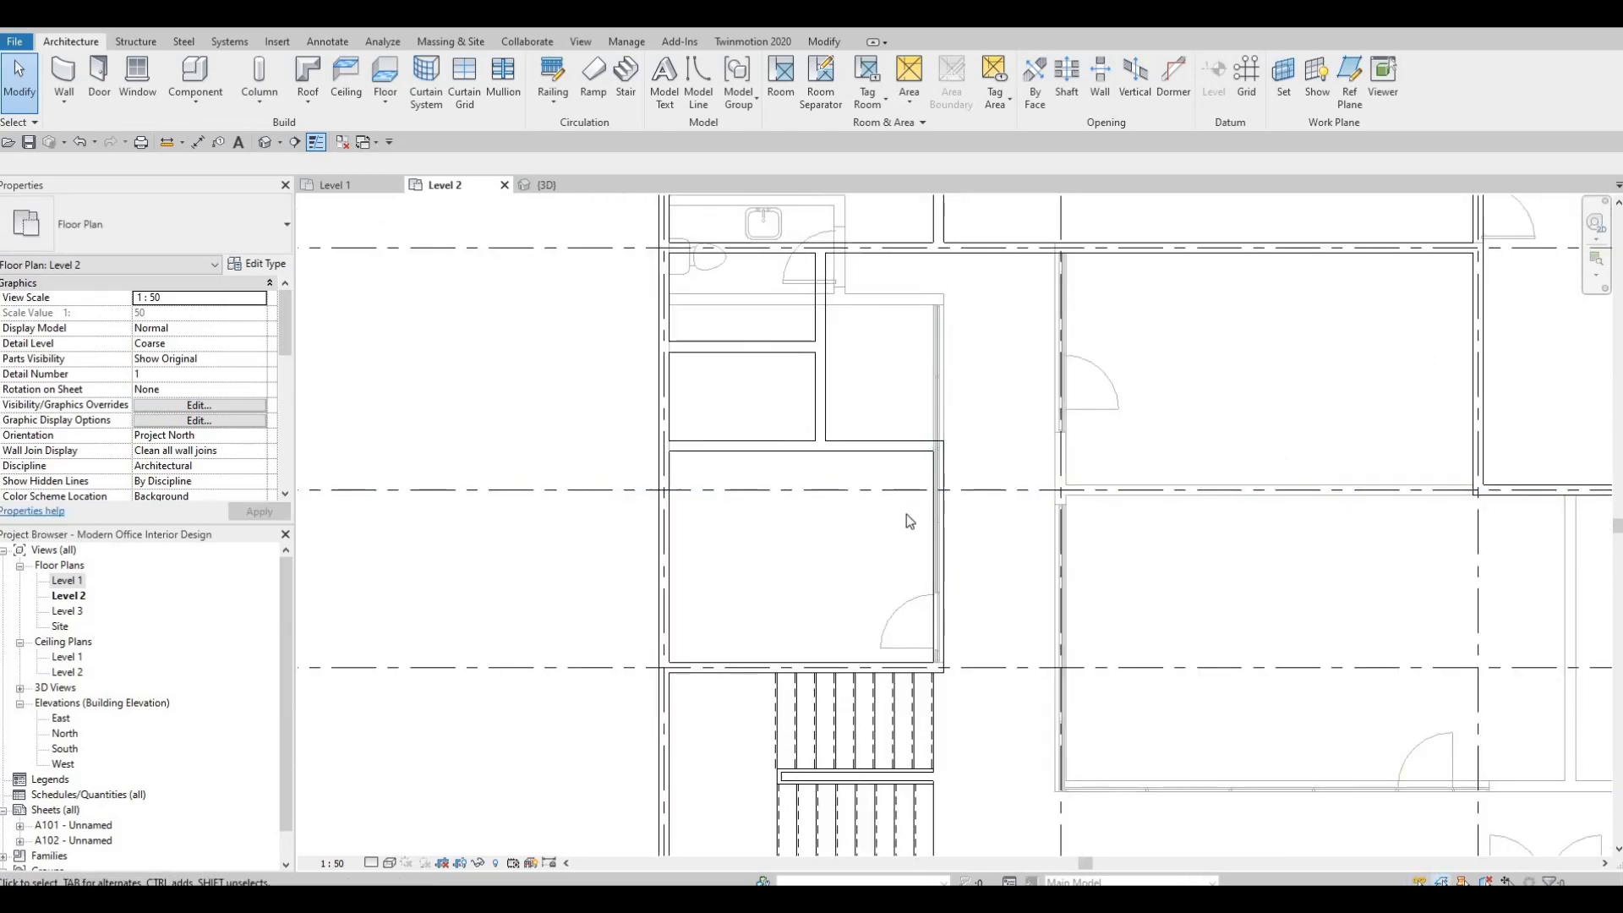
scroll(836, 330, "up", 3)
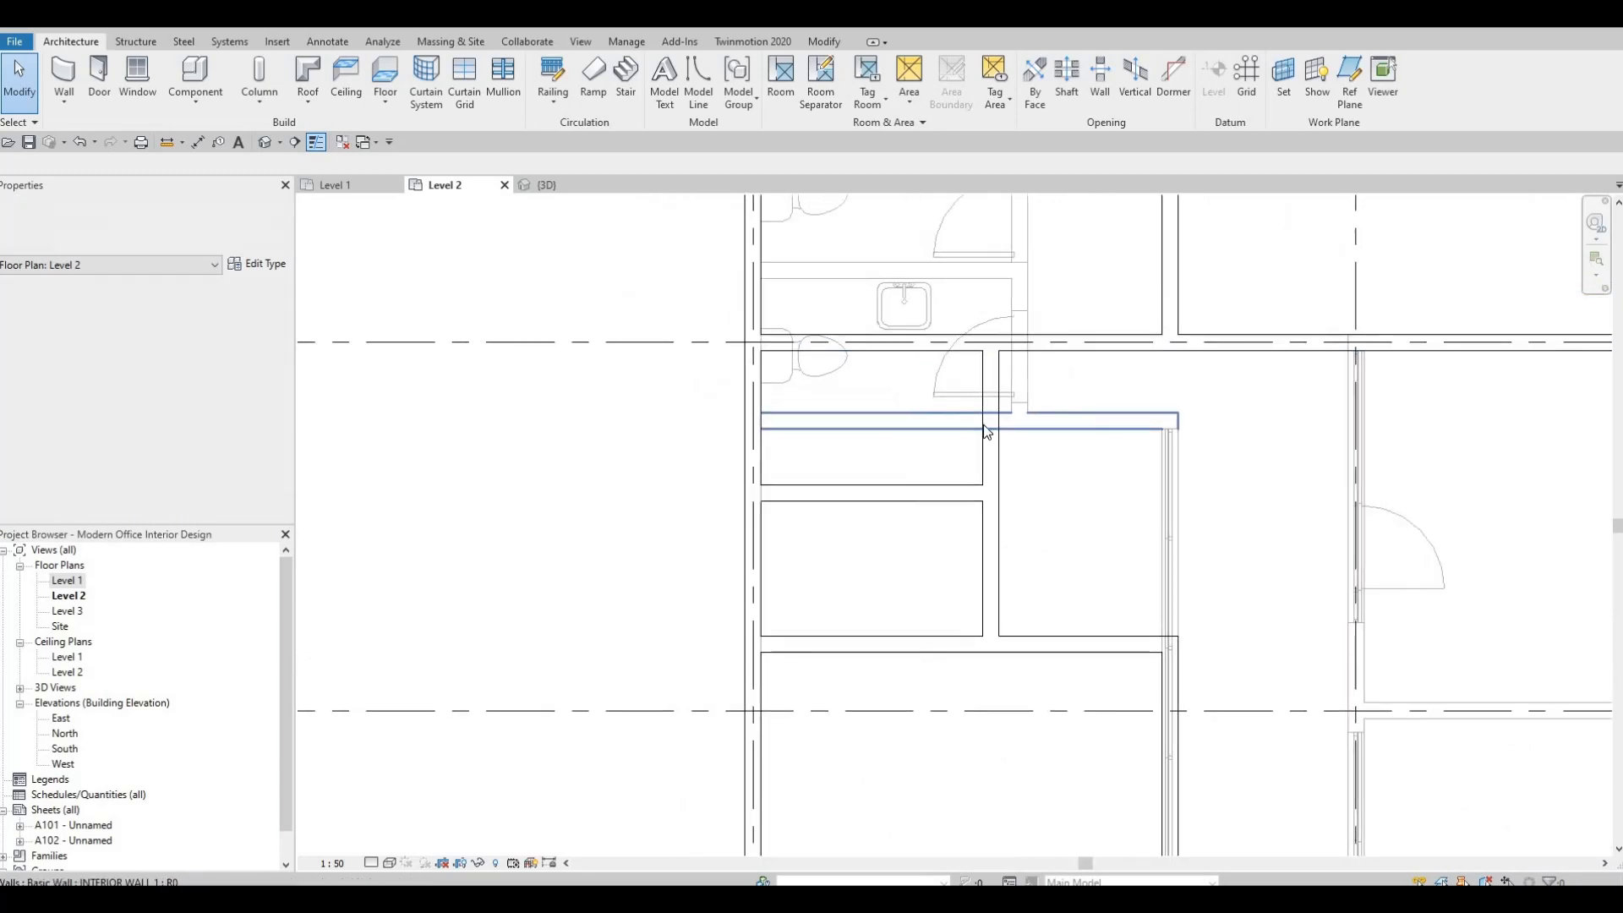
scroll(987, 431, "down", 1)
middle_click_drag(1238, 649, 1137, 567)
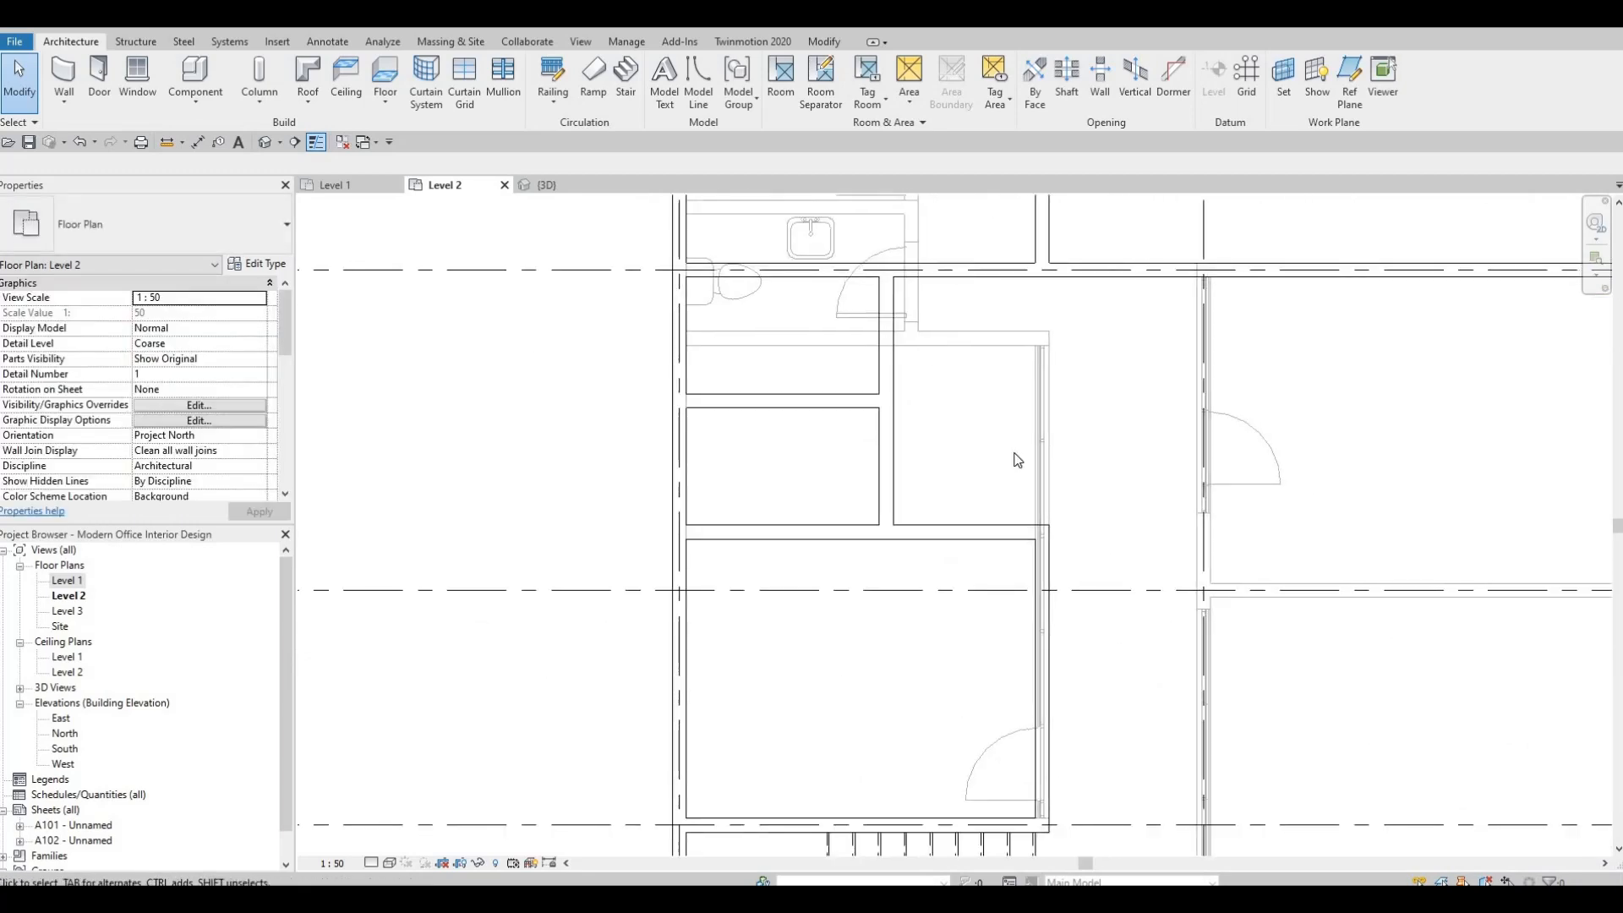
middle_click_drag(744, 299, 875, 460)
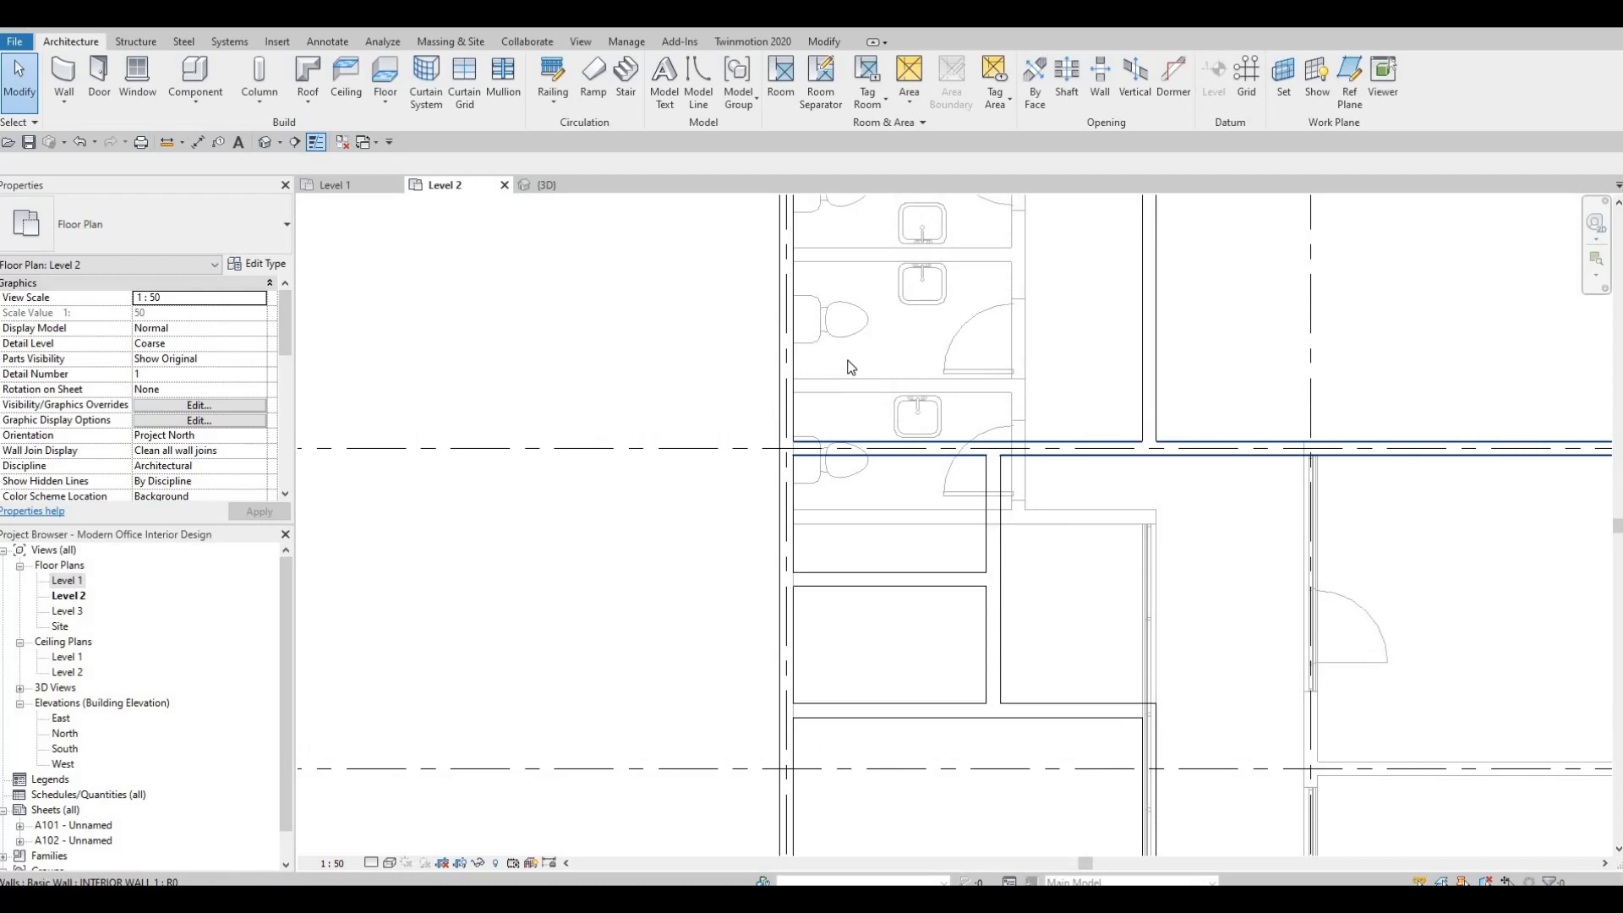
Place an M_Toilet-Domestic-3D matching the underlay toilet against the exterior wall in each of the two small rooms south of grid B.
key("Escape")
key("Escape")
left_click(837, 475)
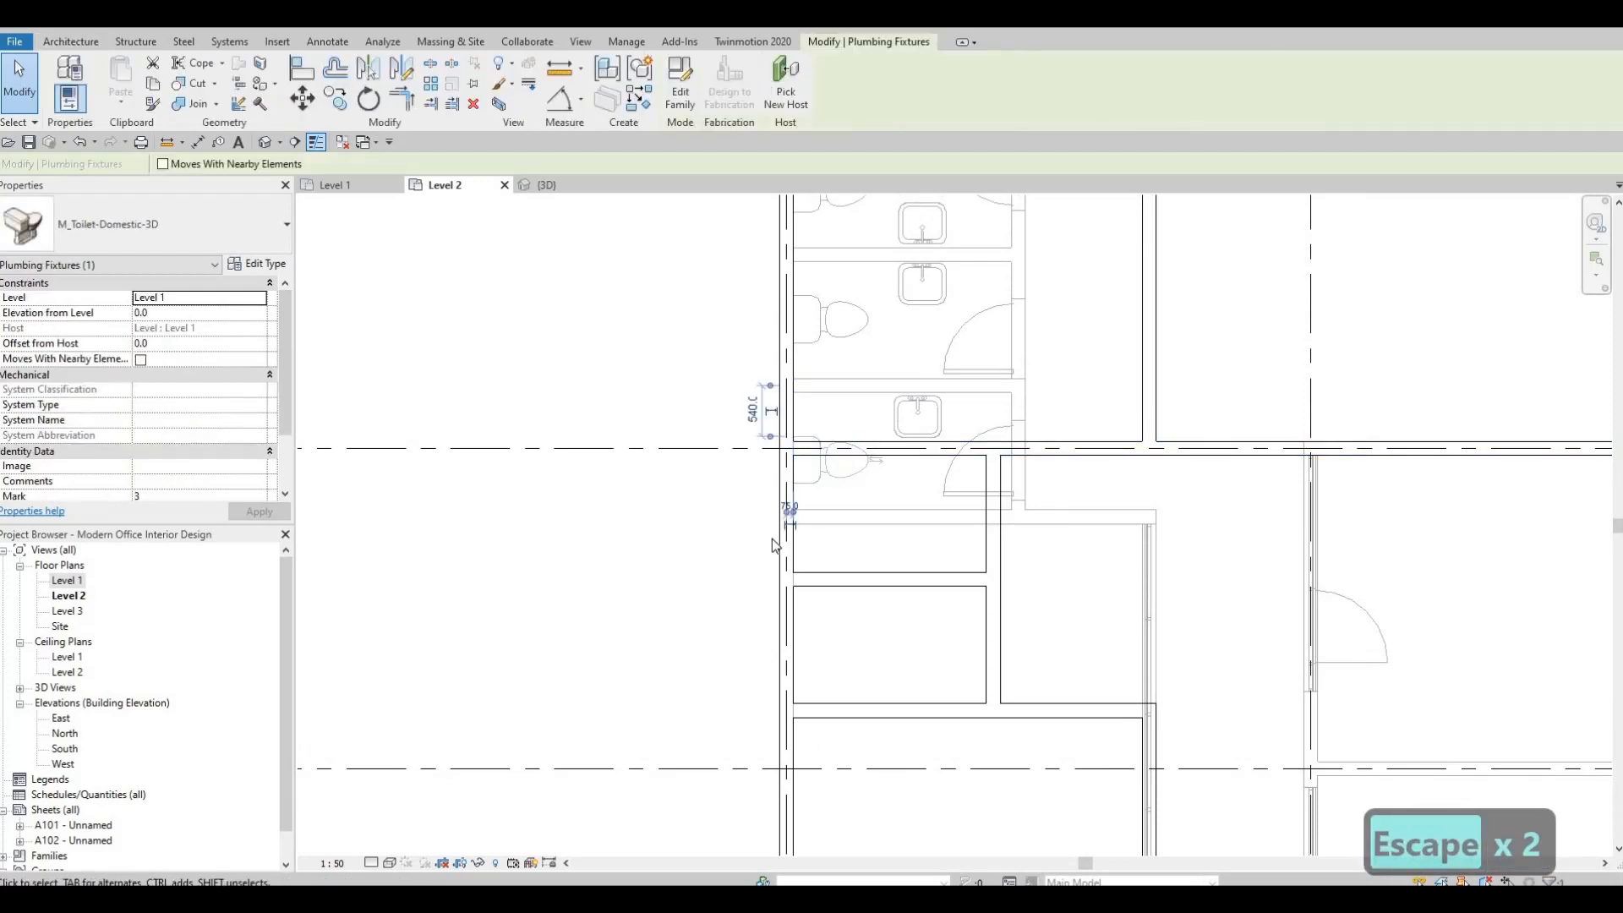
key("c")
key("s")
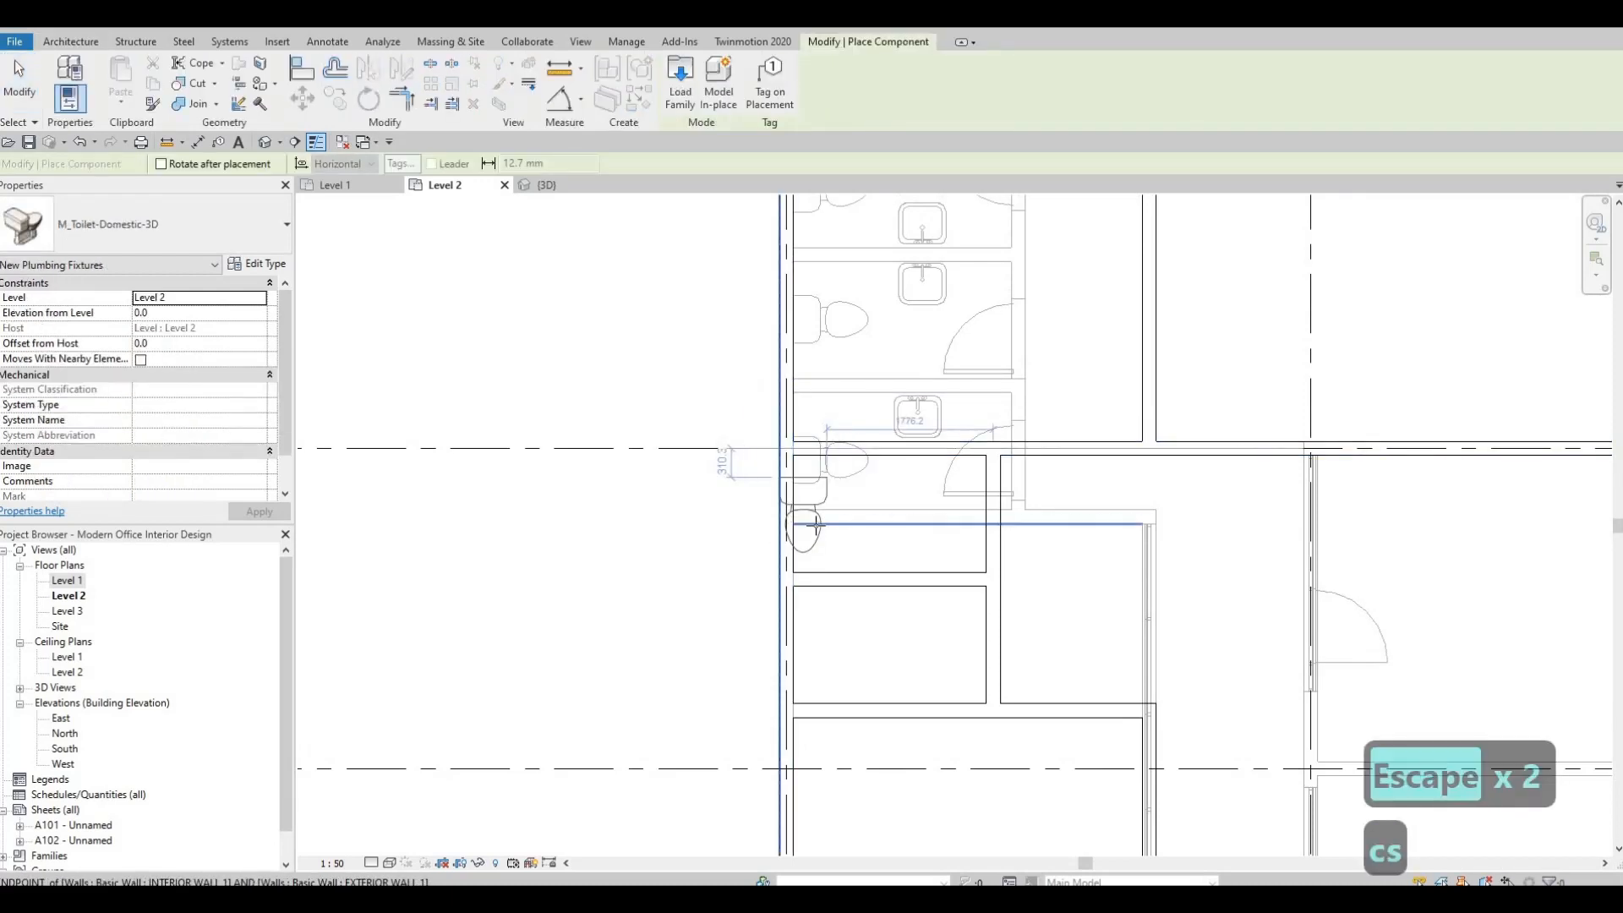
scroll(846, 520, "up", 3)
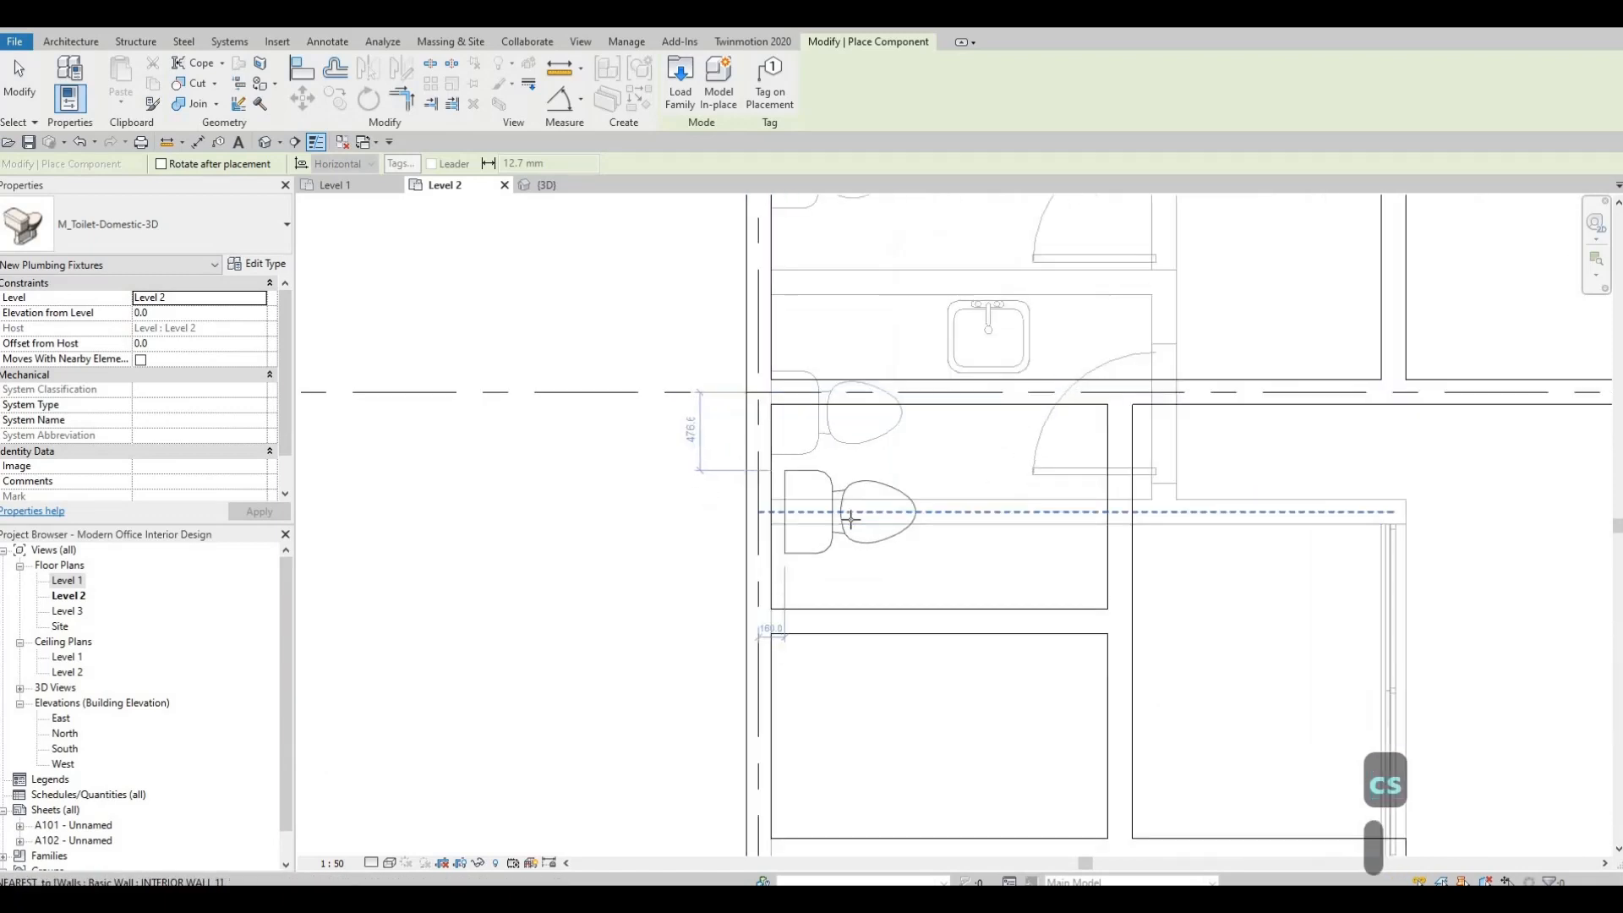
left_click(848, 524)
middle_click_drag(852, 626, 887, 408)
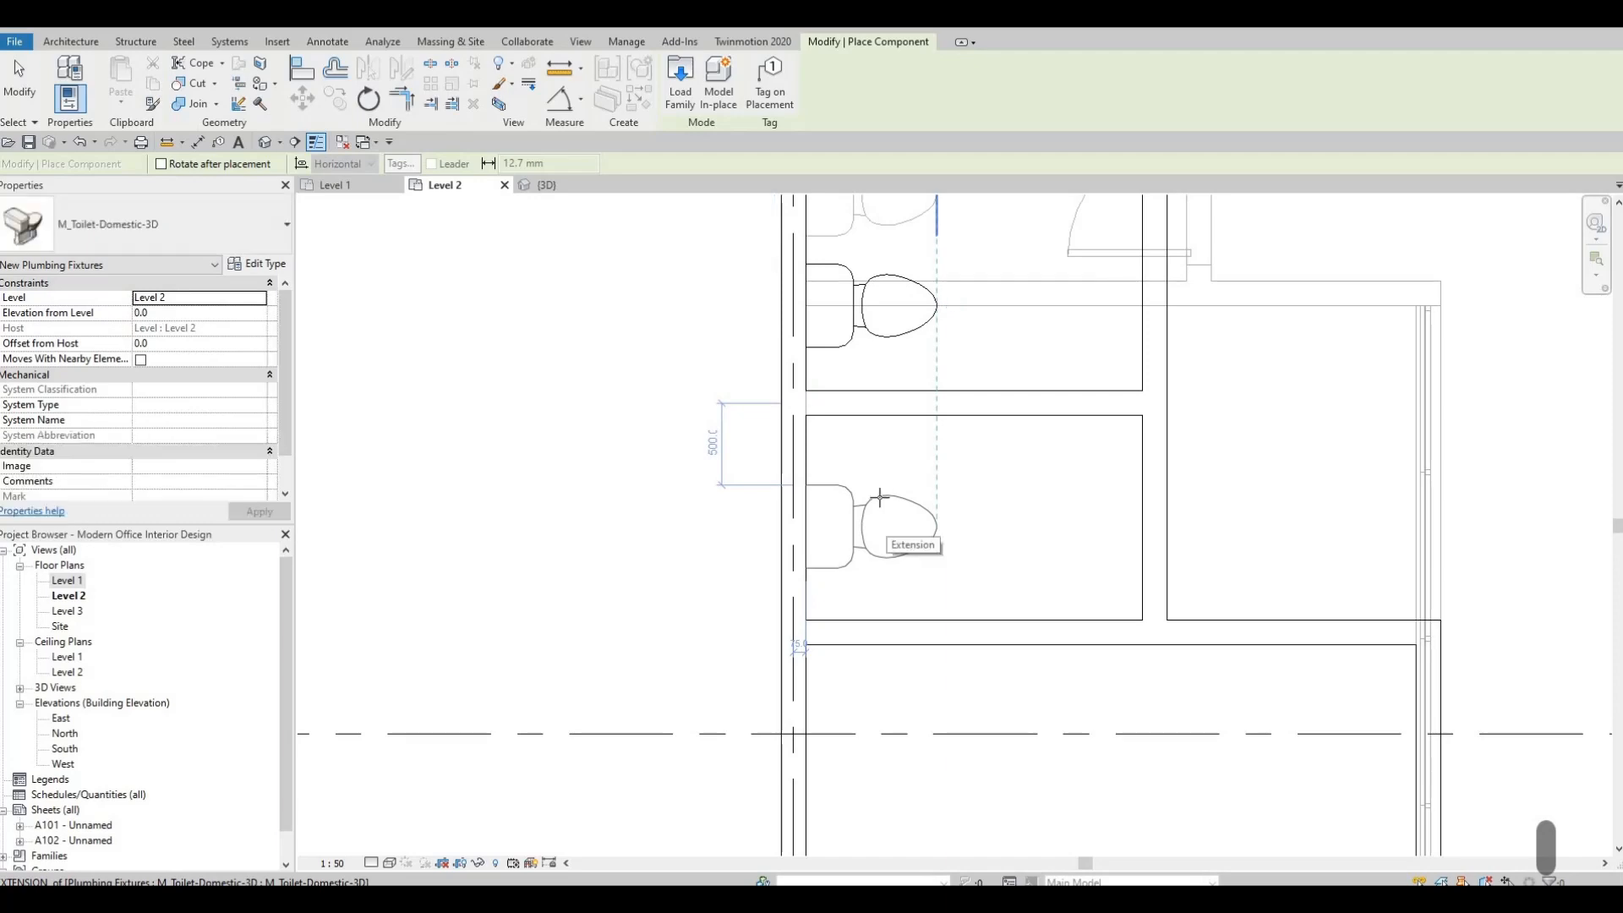
left_click(880, 499)
key("Escape")
key("Escape")
Nudge the southern room's toilet two increments north, and clear the selection.
left_click(881, 505)
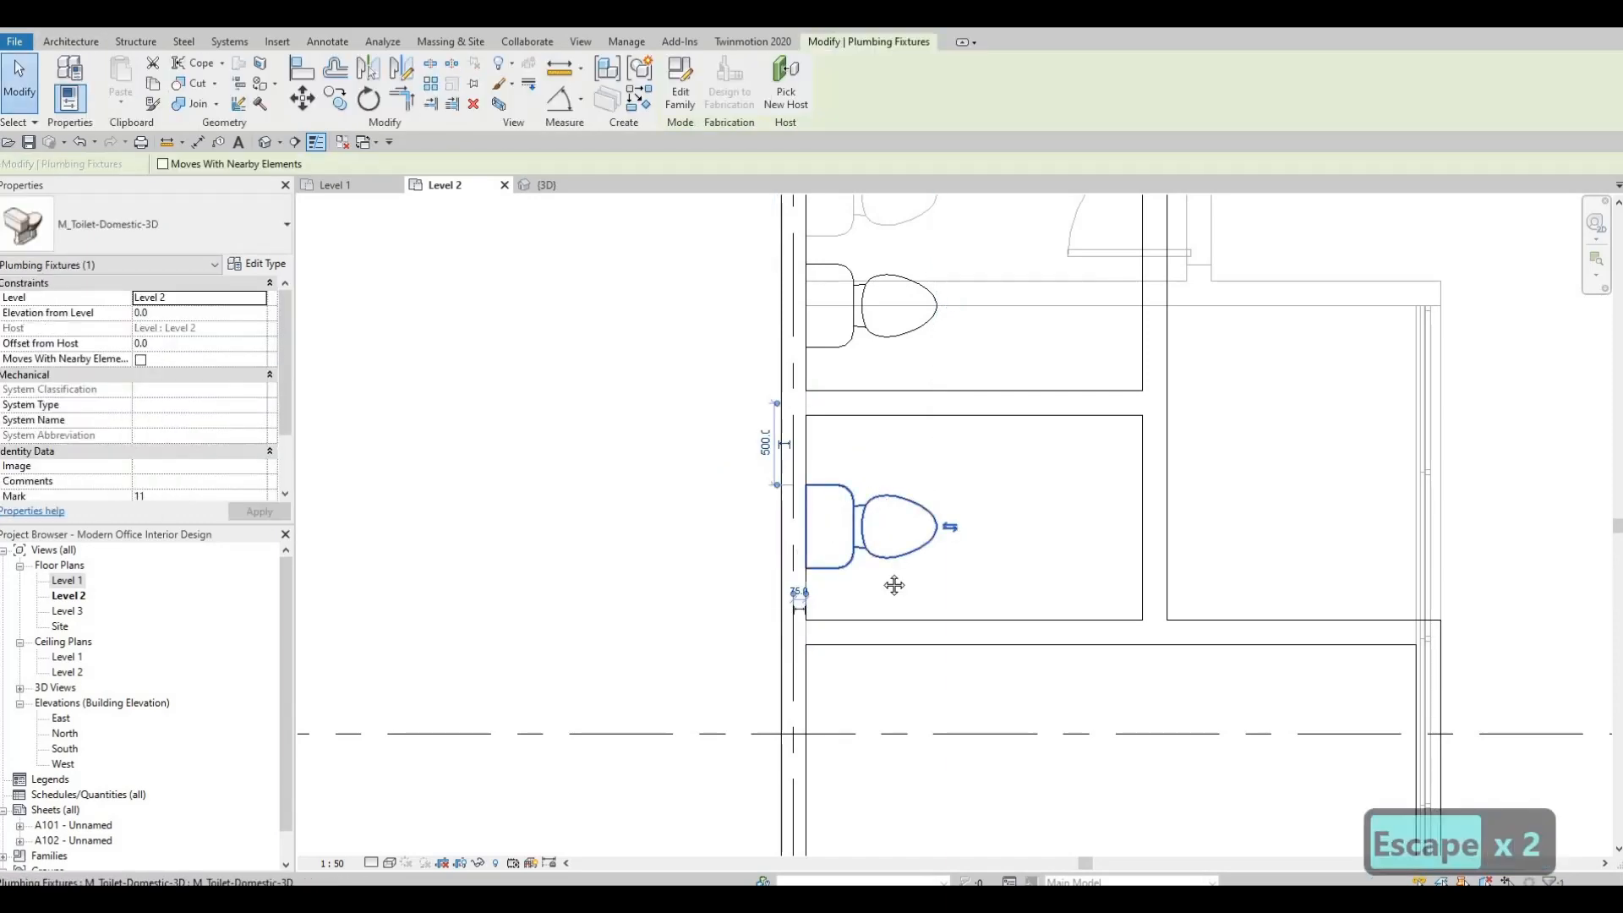
key("Up")
key("Up")
scroll(945, 403, "down", 1)
middle_click_drag(1010, 212, 943, 406)
key("Escape")
key("Escape")
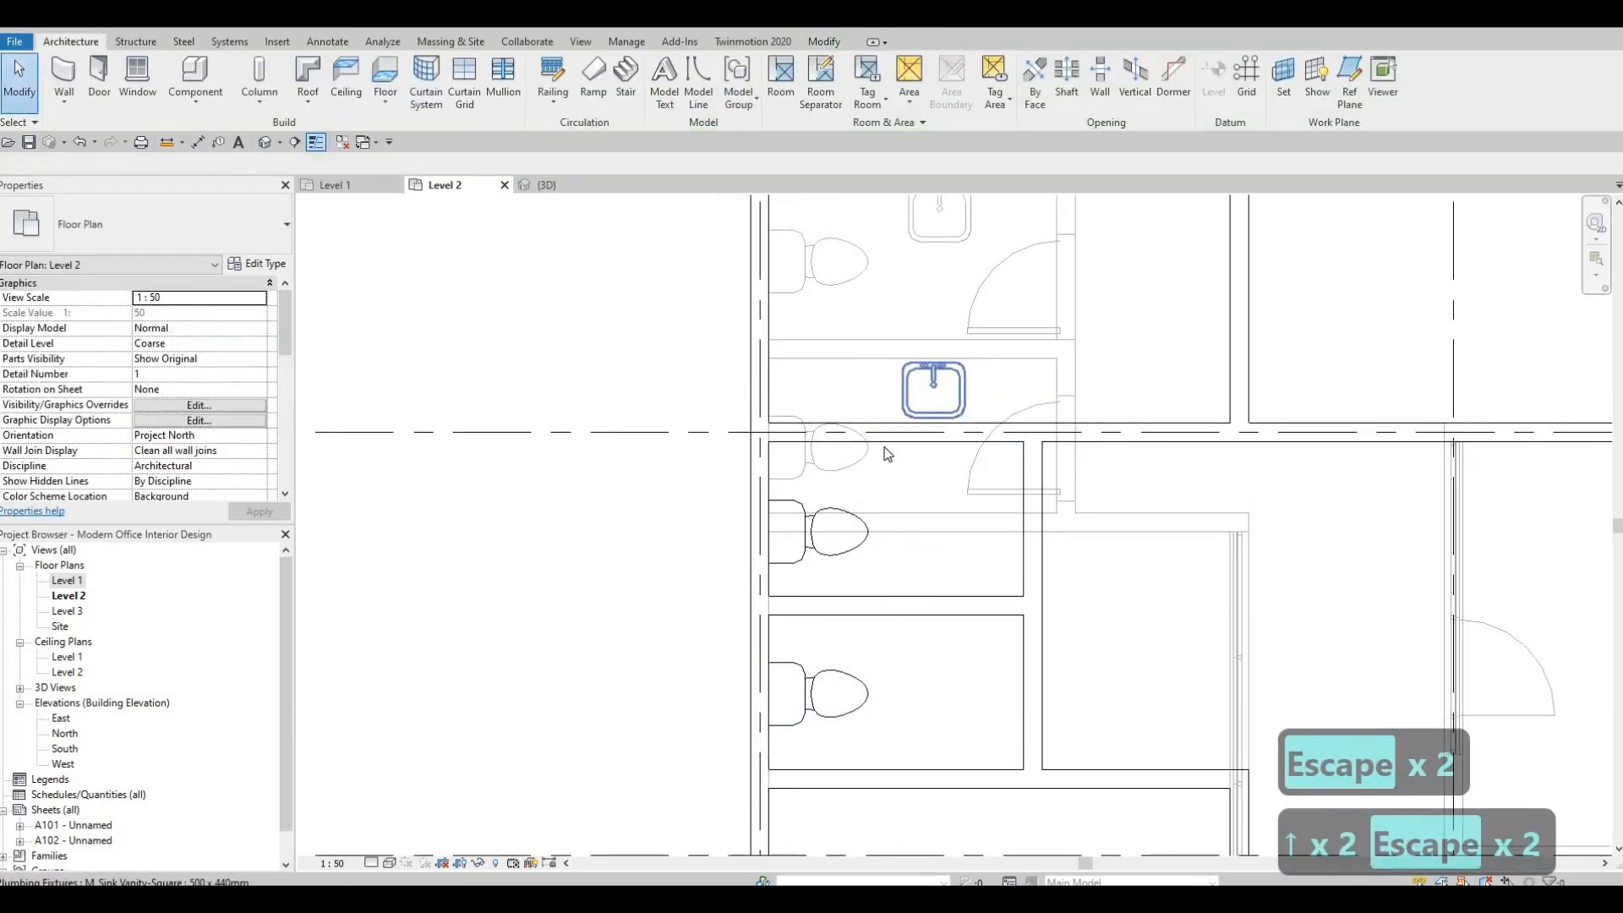
Place an M_Sink Vanity-Square 500 x 440mm against the north wall of each toilet room, aligned with the underlay sink, and finish placing.
left_click(886, 454)
key("c")
key("s")
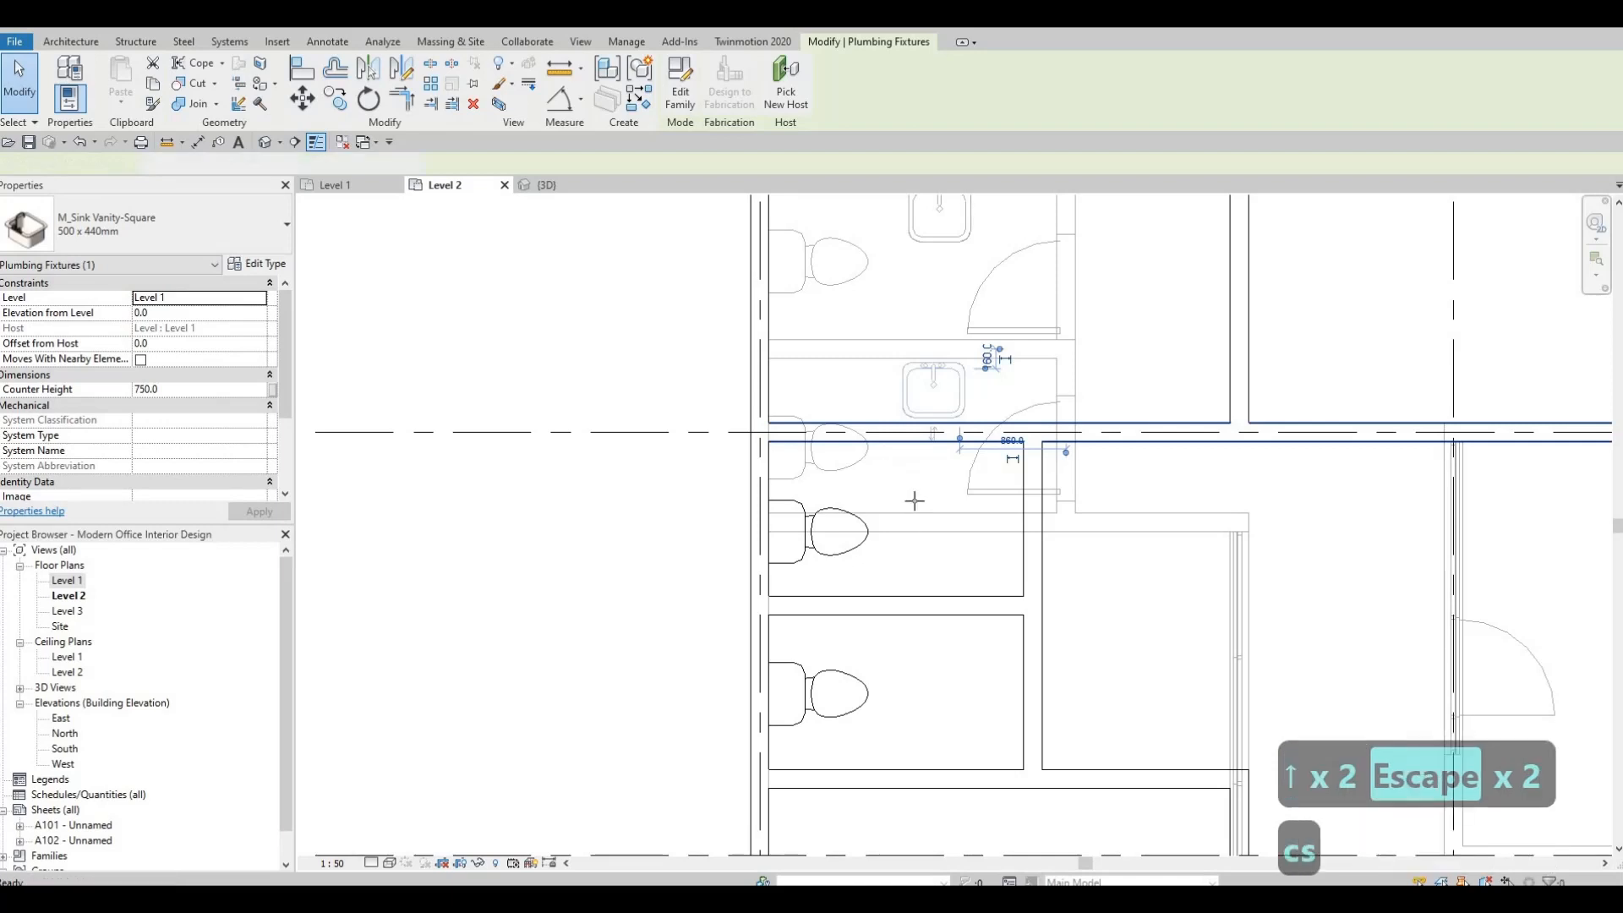
scroll(937, 463, "up", 2)
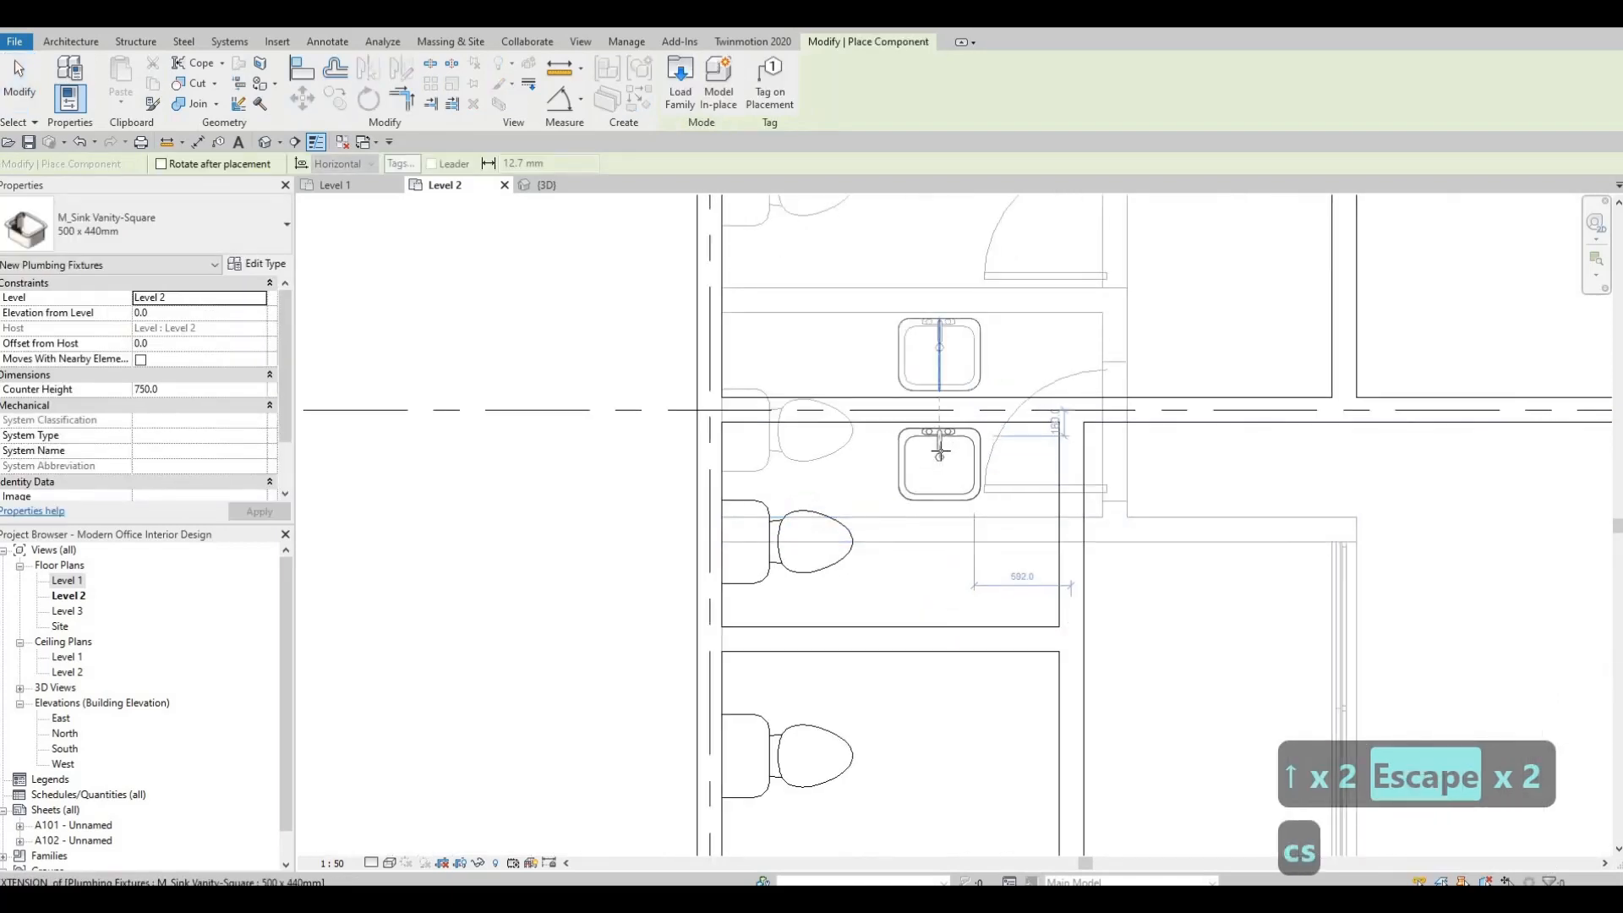
scroll(939, 457, "up", 1)
left_click(939, 455)
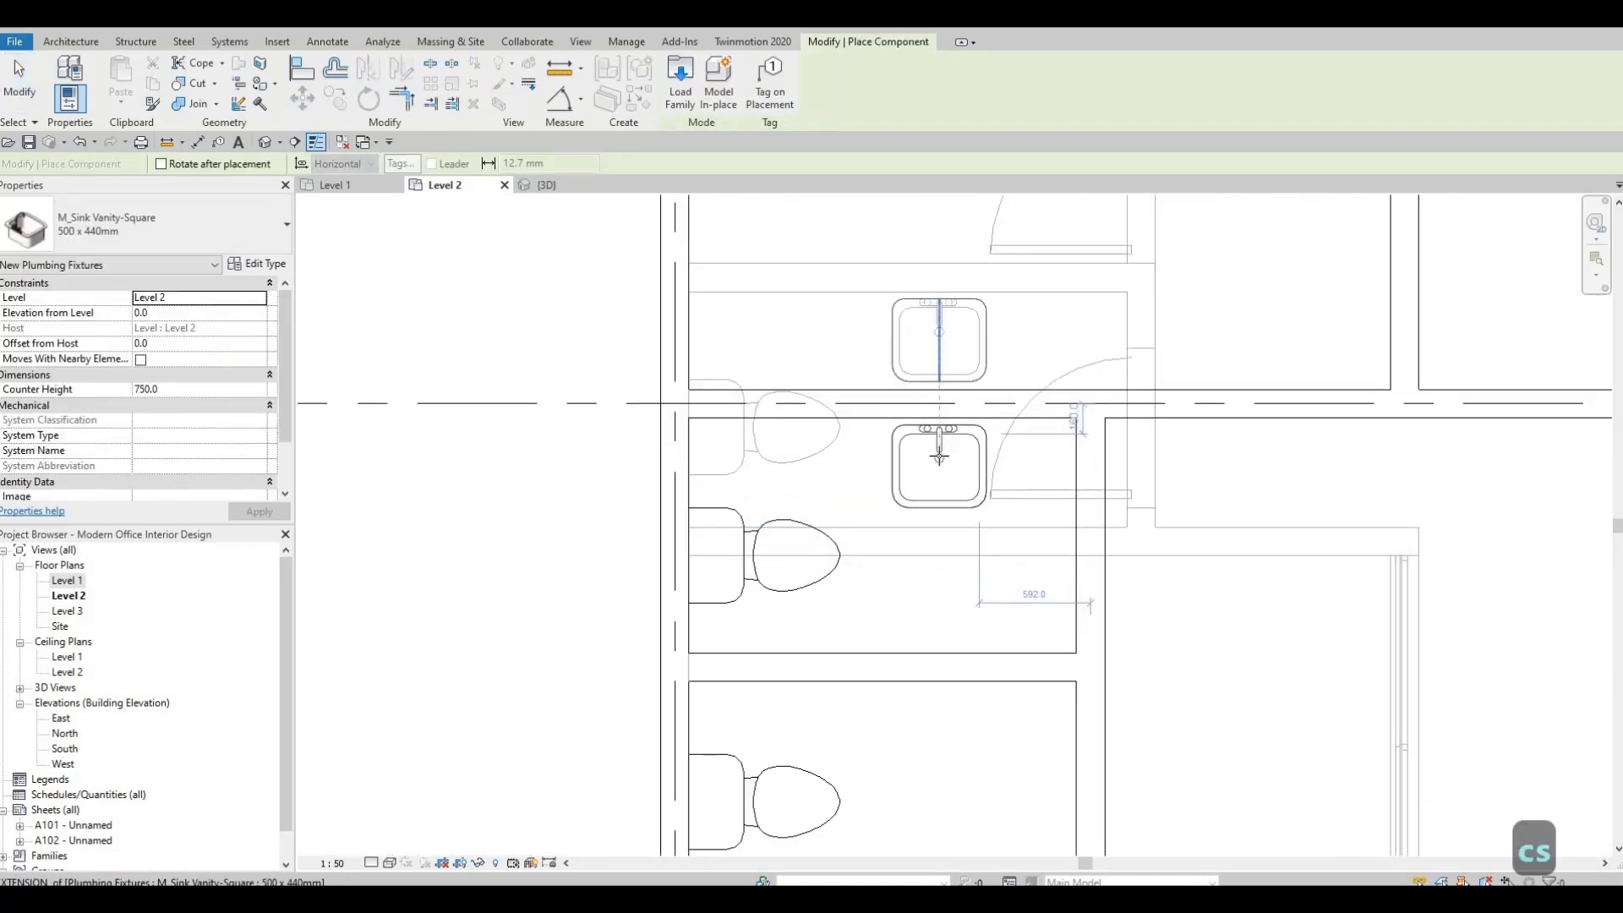
middle_click_drag(941, 720, 985, 568)
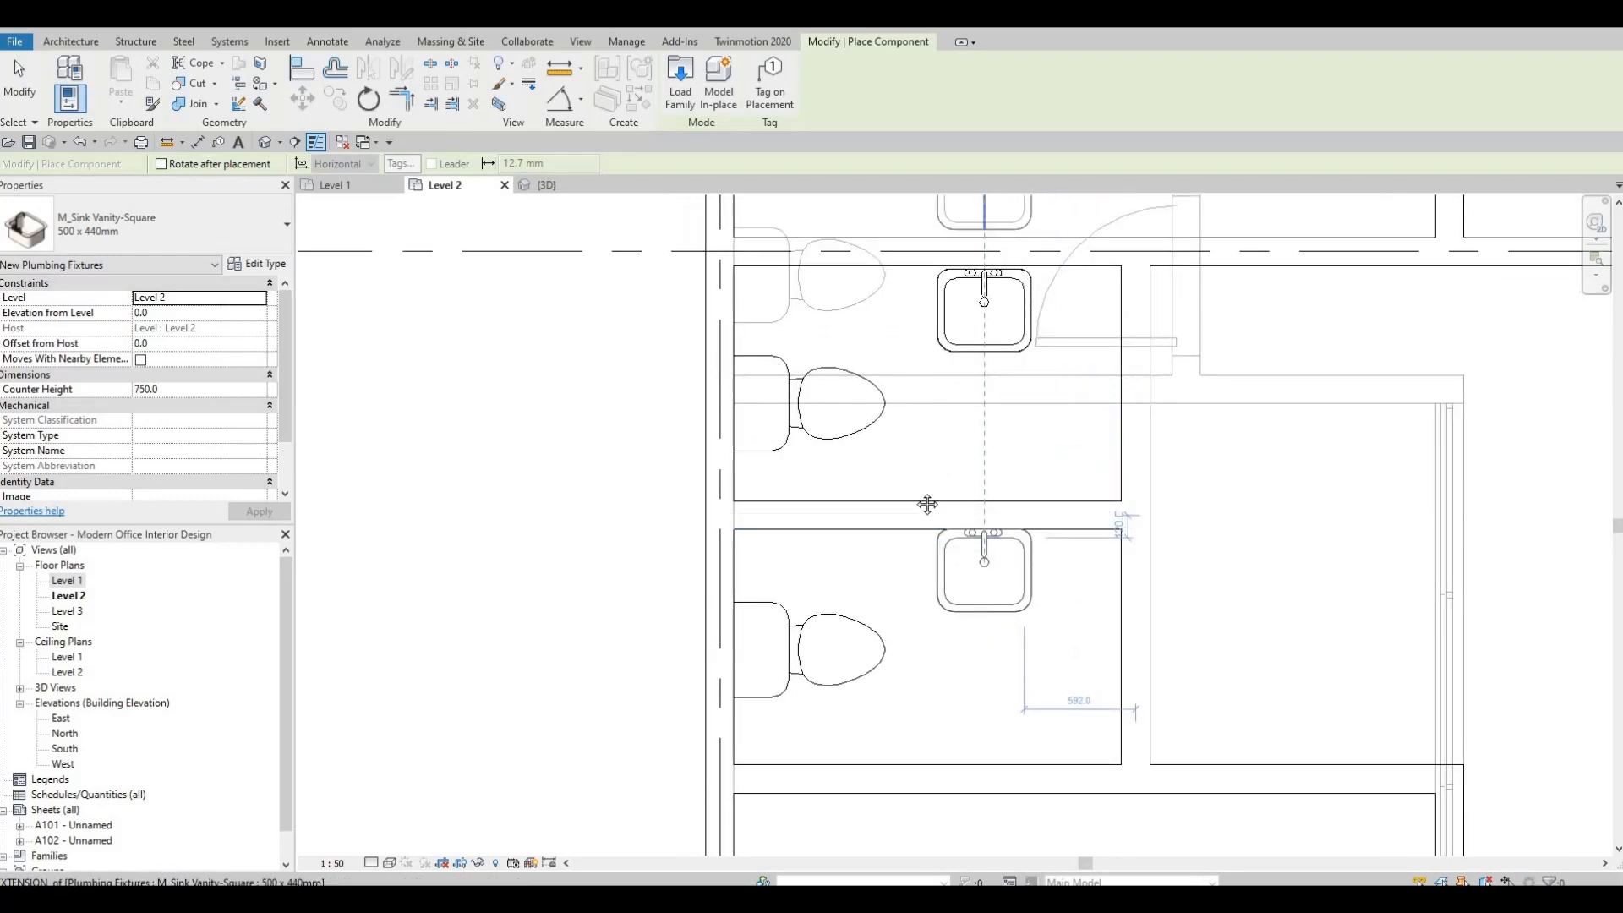
left_click(984, 569)
middle_click_drag(996, 398, 950, 442)
scroll(909, 512, "down", 1)
middle_click_drag(910, 518, 919, 467)
key("Escape")
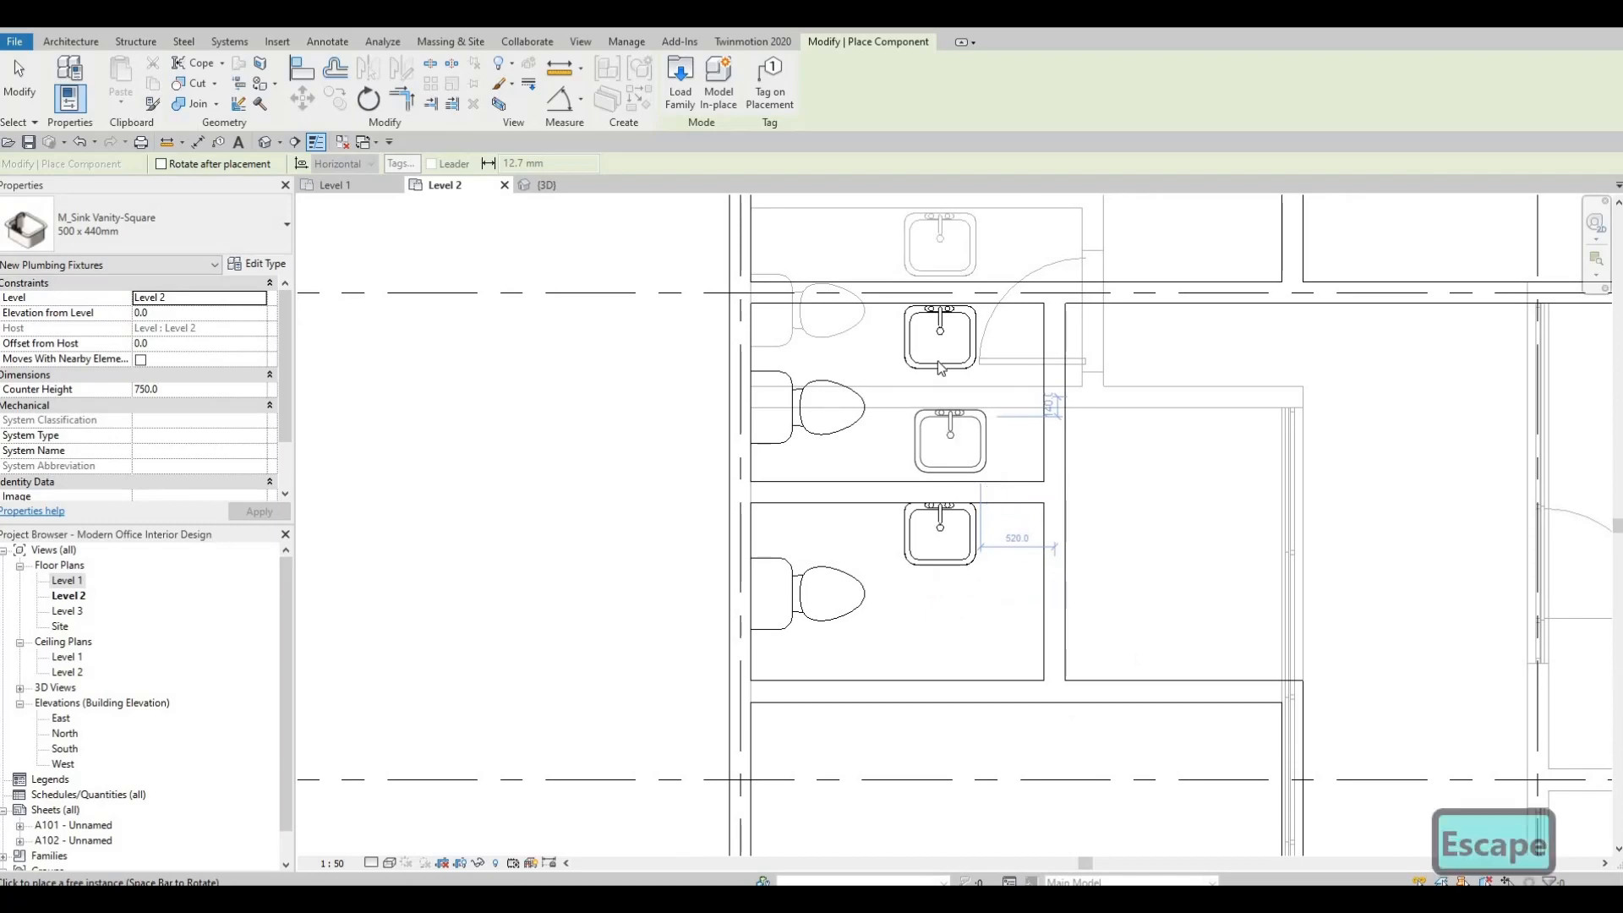
key("Escape")
key("Escape")
Replace the northern toilet room's sink with an M_Sink Vanity-Square 500 x 440mm on the dividing wall, back to back with the southern sink.
left_click(911, 428)
key("Delete")
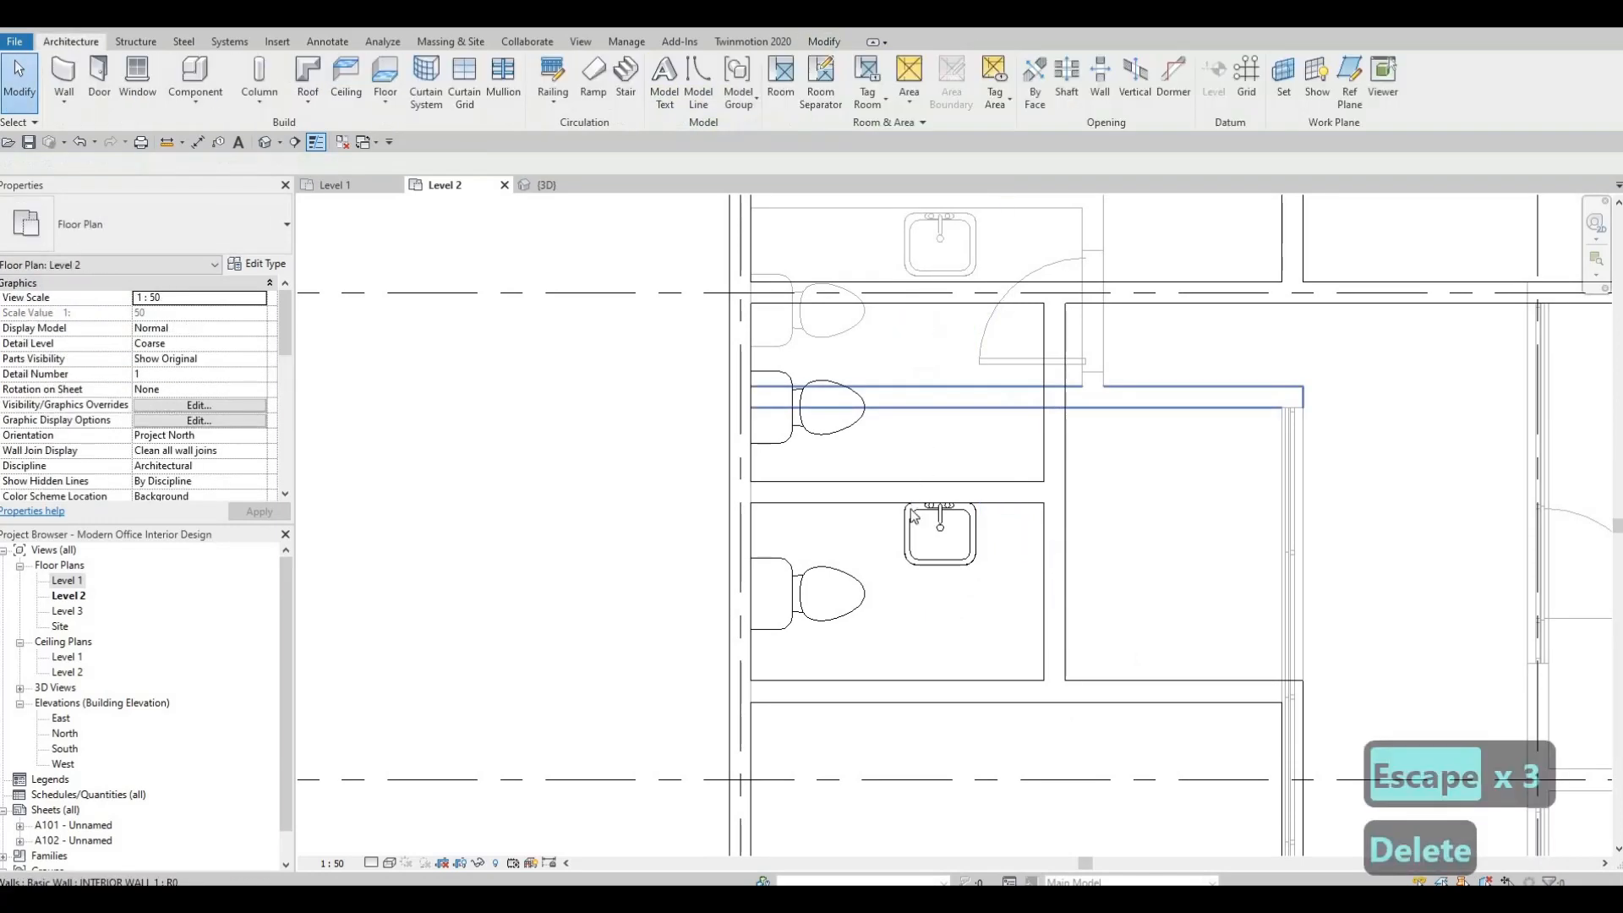
left_click(932, 530)
key("c")
key("s")
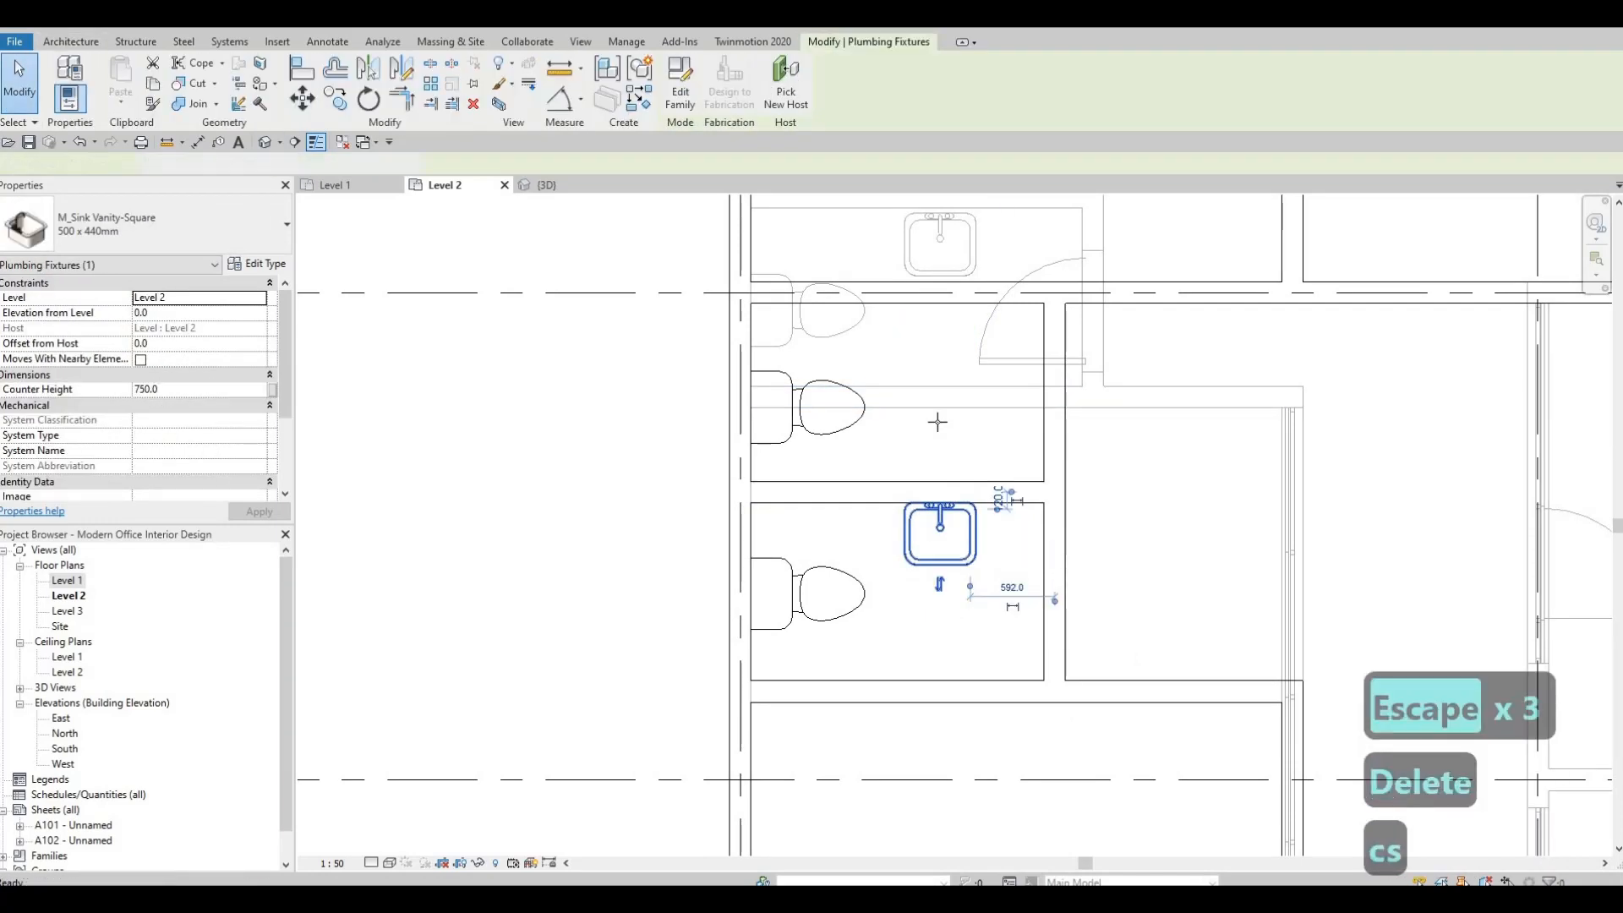
key("c")
key("s")
scroll(938, 442, "up", 1)
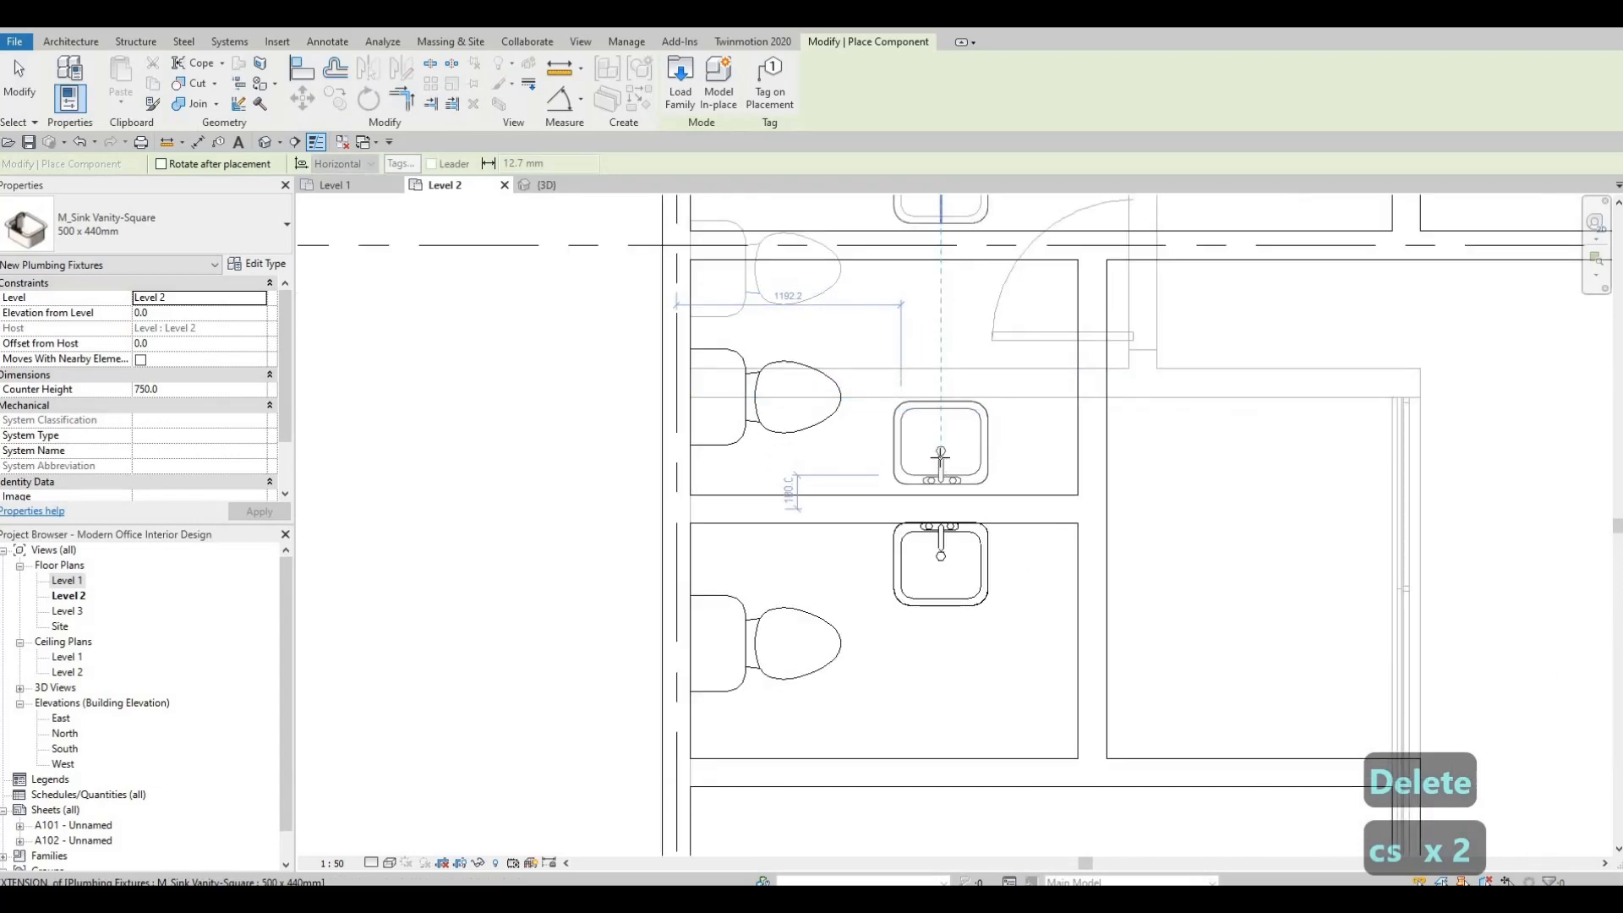
scroll(955, 414, "down", 1)
key("Escape")
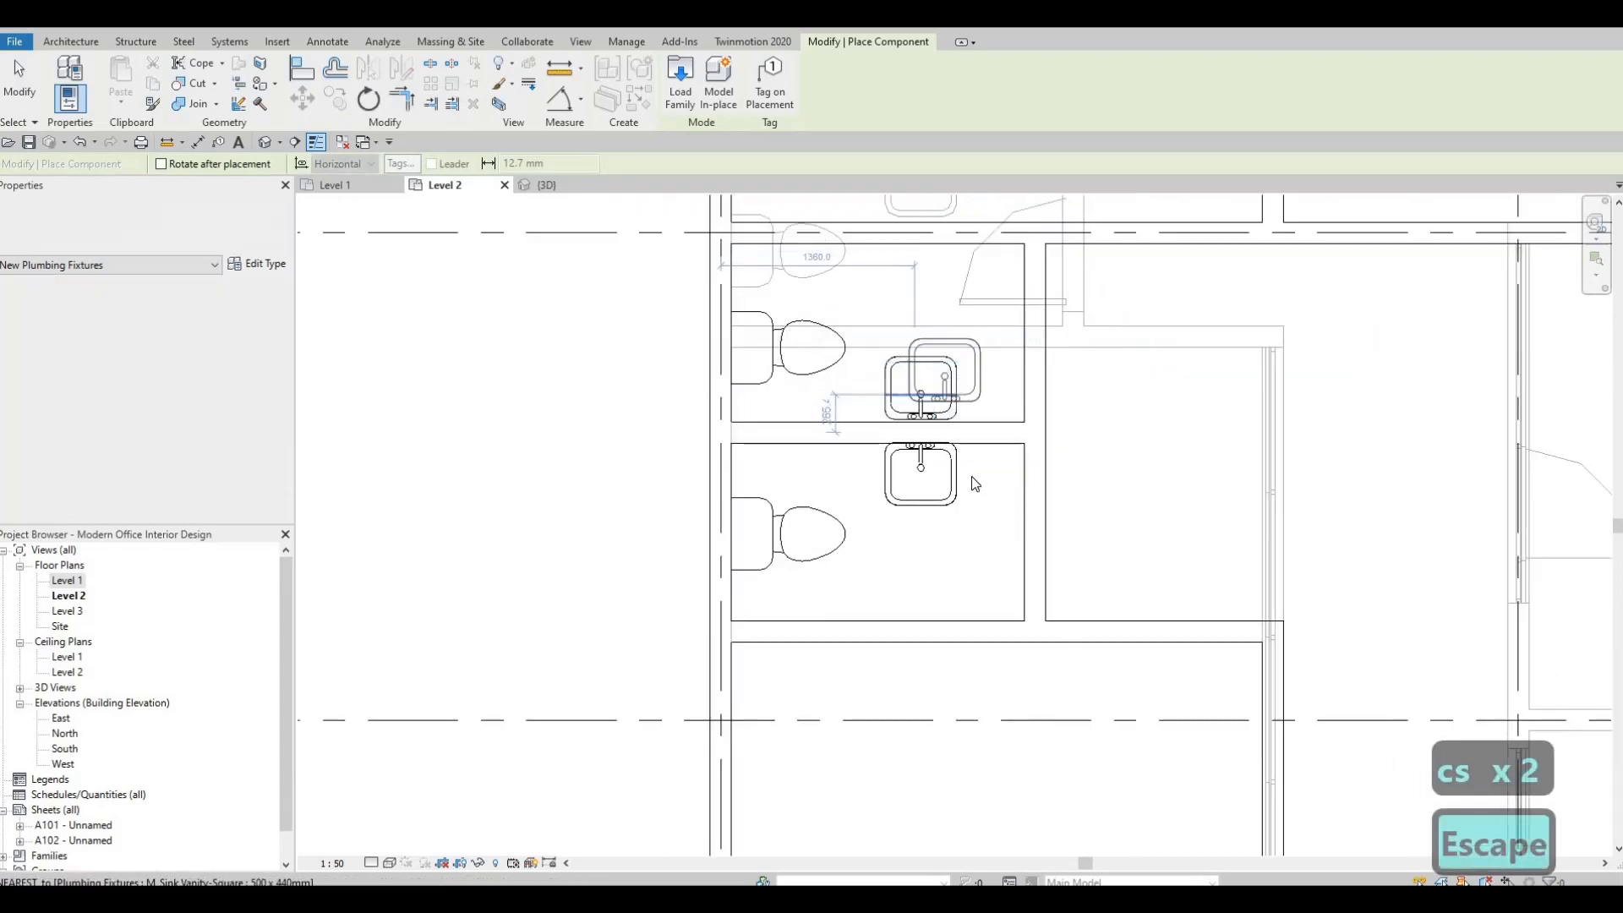
scroll(975, 495, "down", 1)
key("Escape")
Place an M_Door-Passage-Single-Flush 750 x 2000mm in each toilet room's east wall, with the swings mirrored inward, and finish placing.
scroll(981, 461, "down", 3)
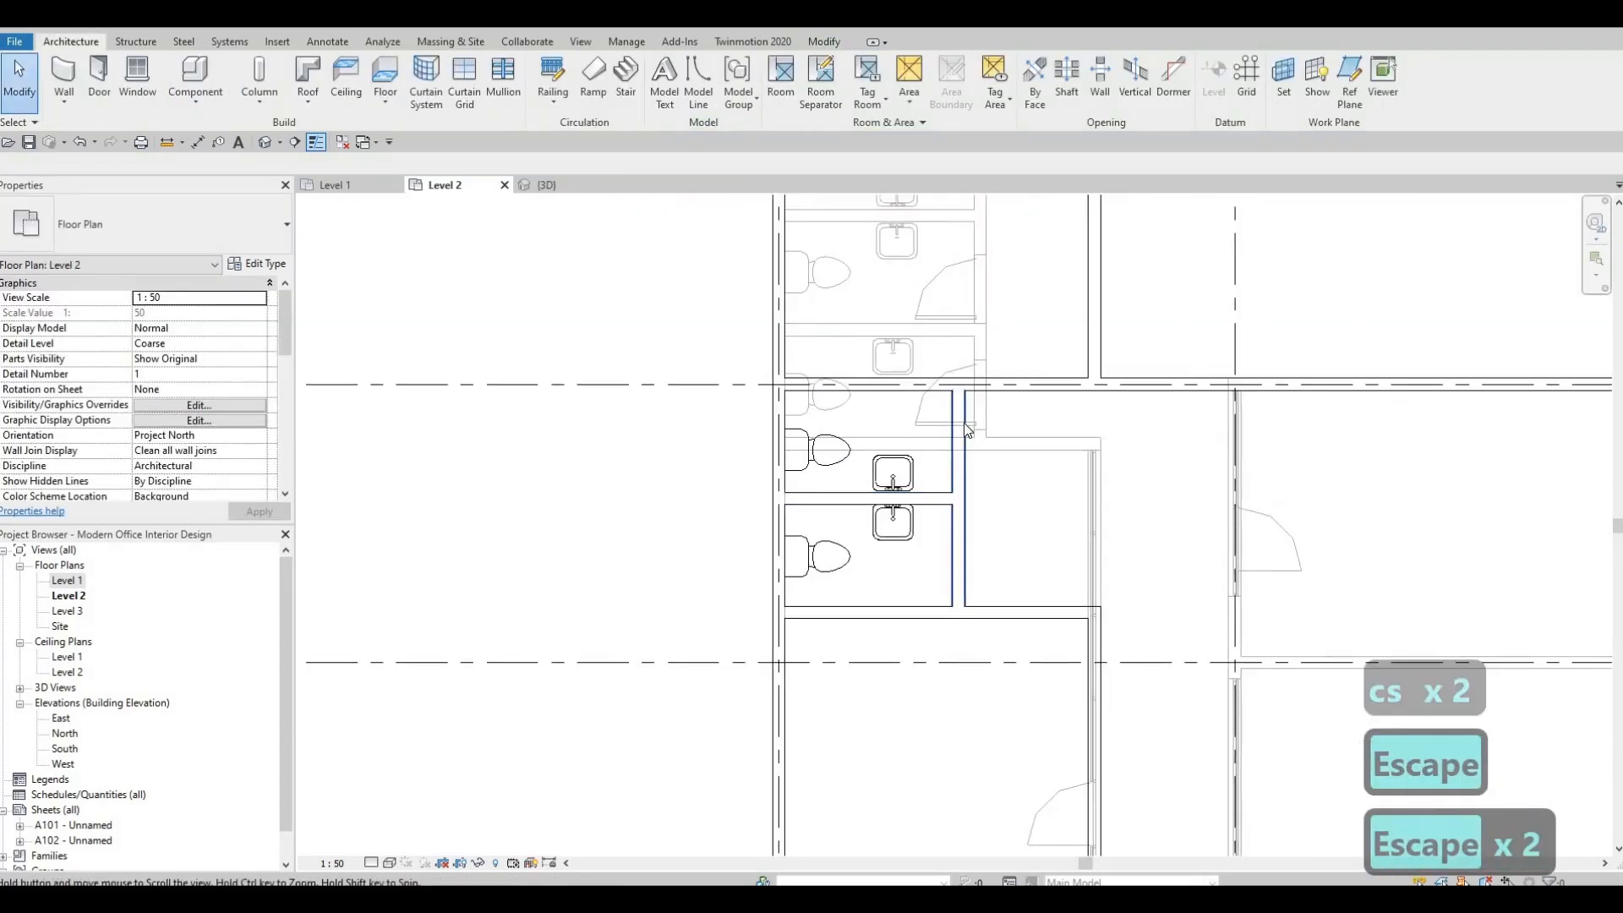
left_click(922, 421)
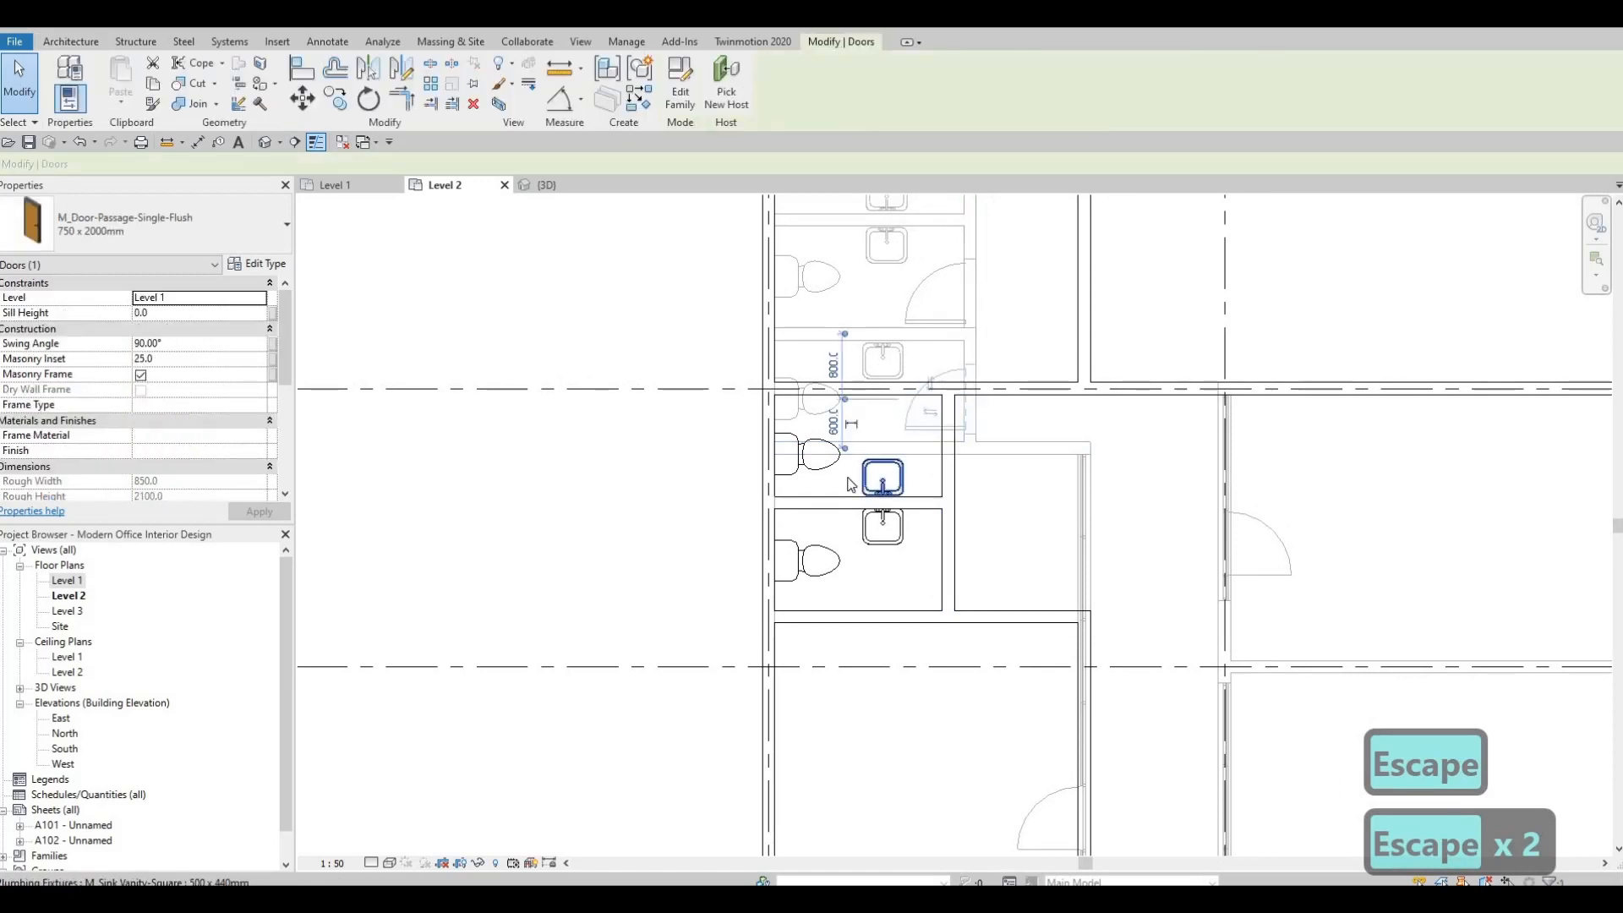
key("c")
key("s")
scroll(930, 415, "up", 1)
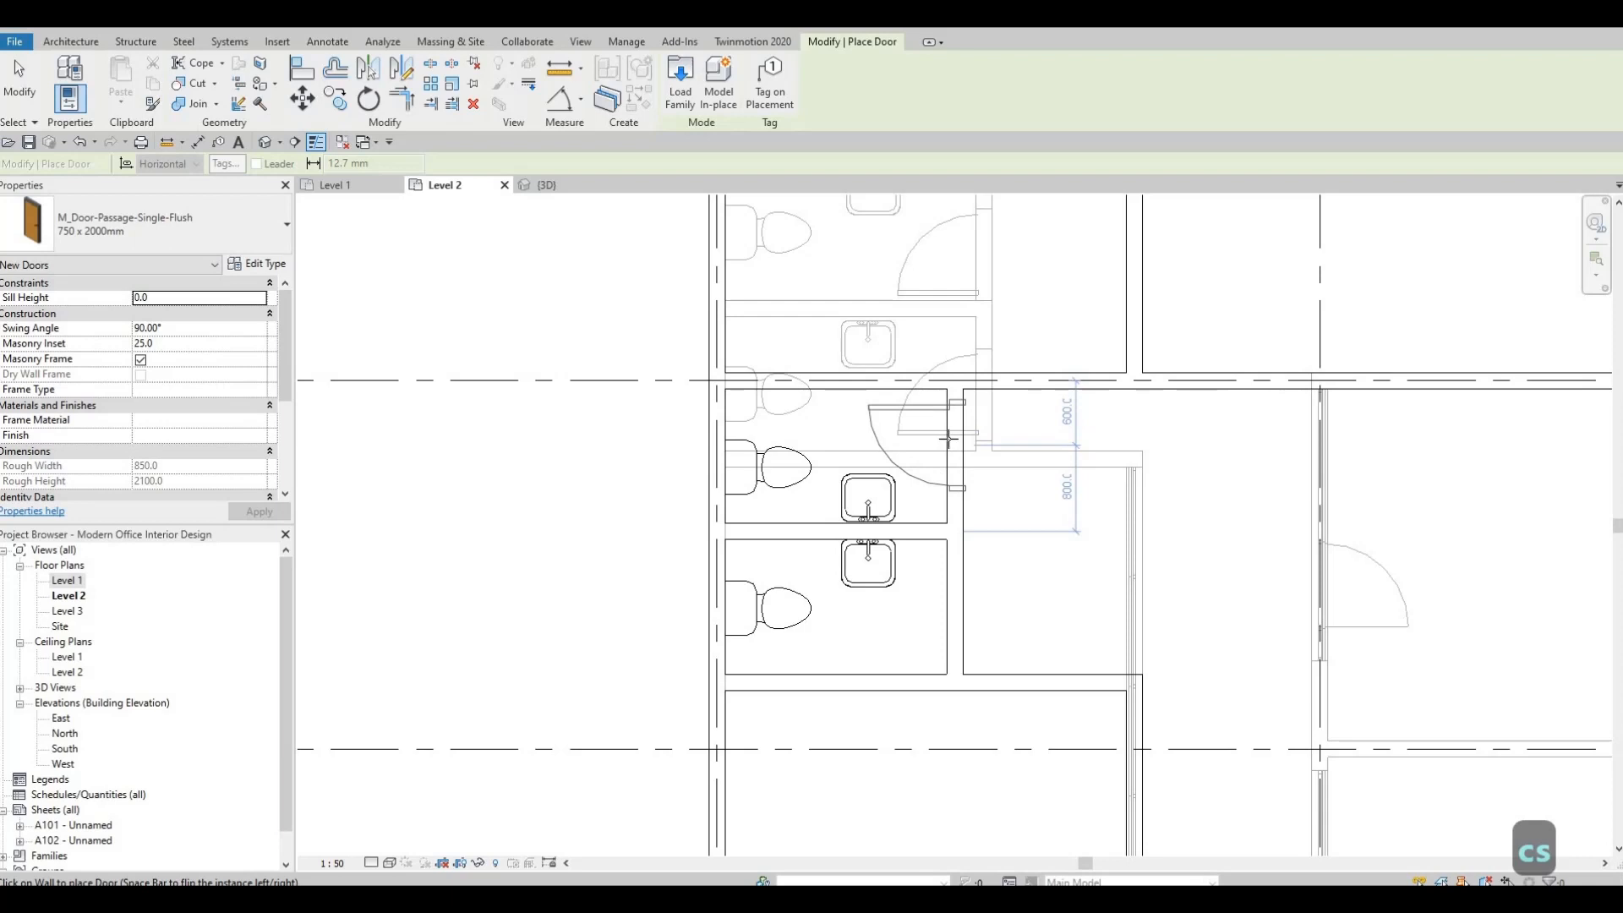
scroll(949, 439, "up", 1)
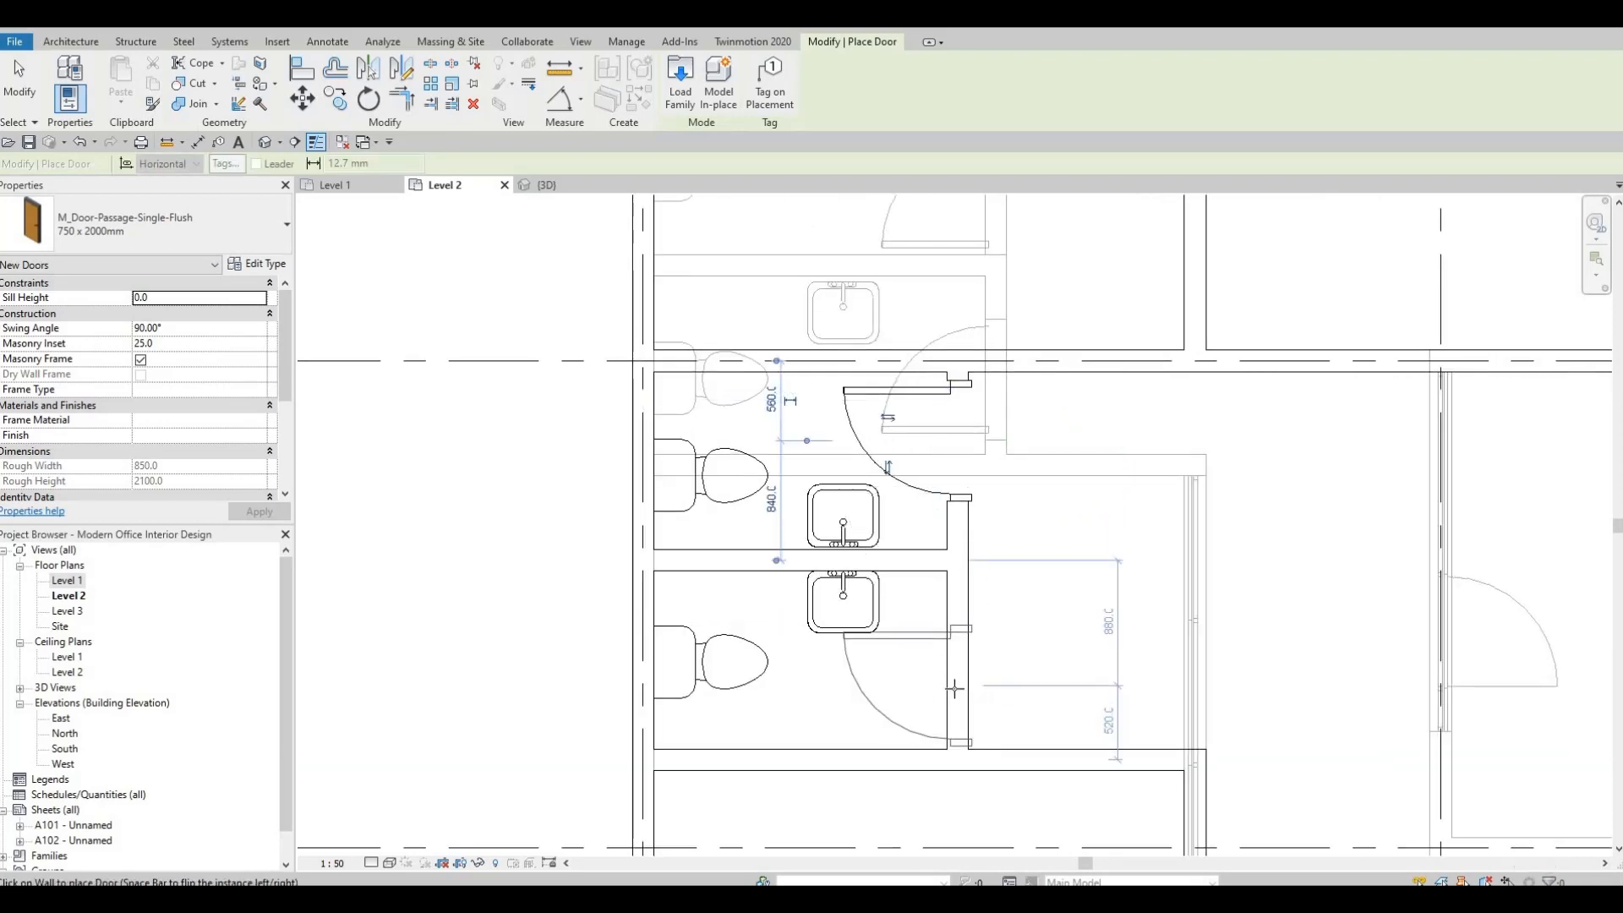
key("space")
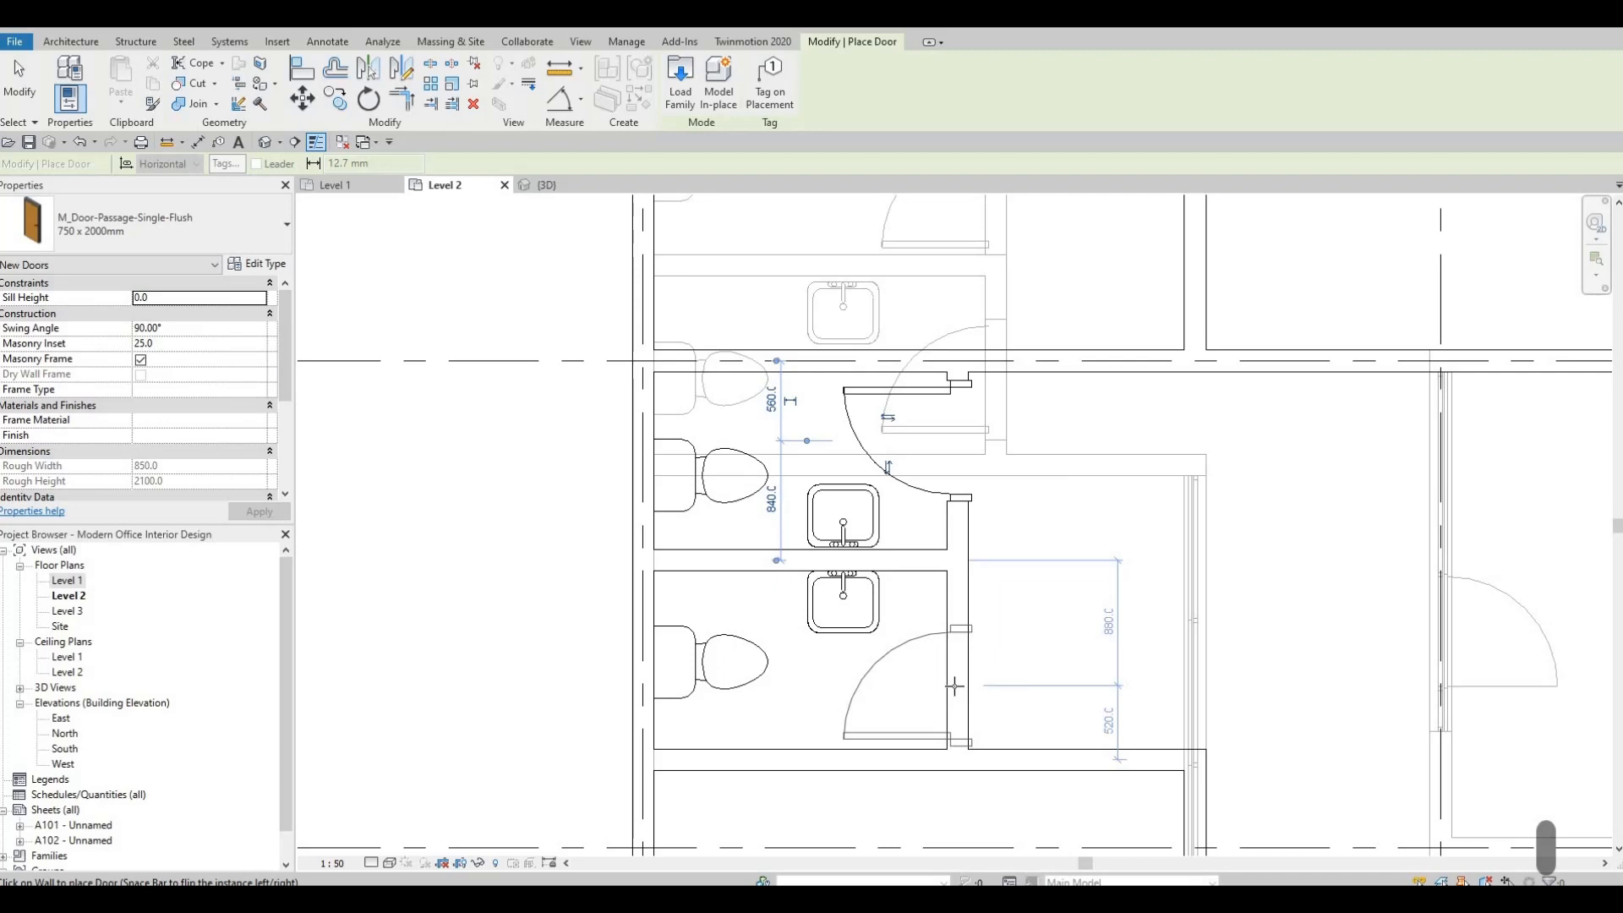
key("Escape")
scroll(810, 549, "down", 2)
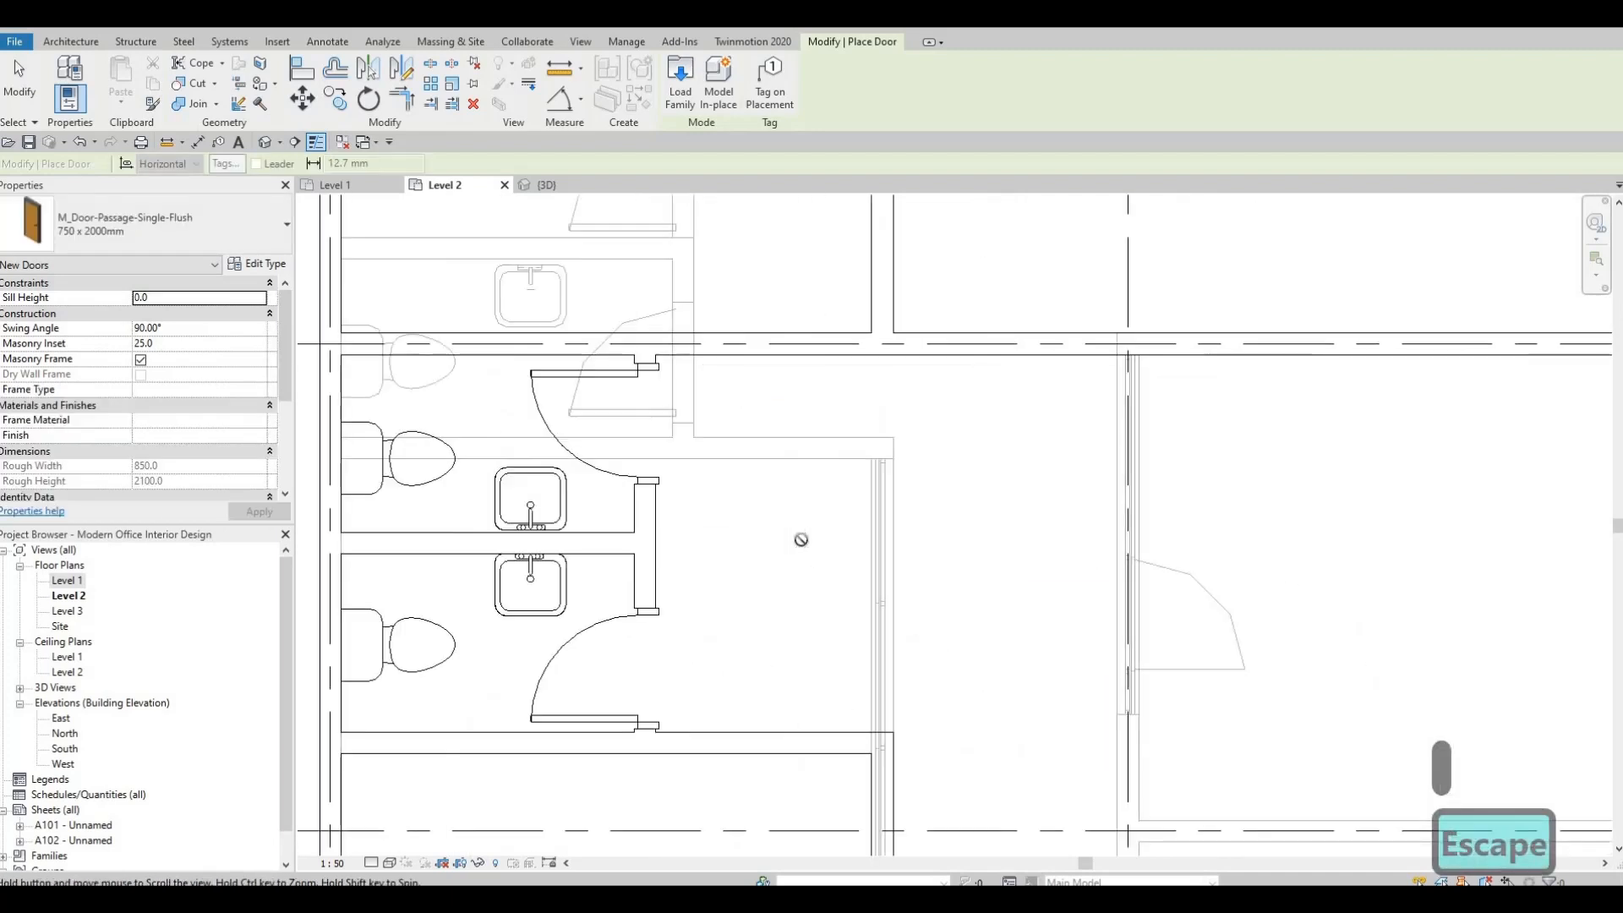
scroll(868, 519, "down", 3)
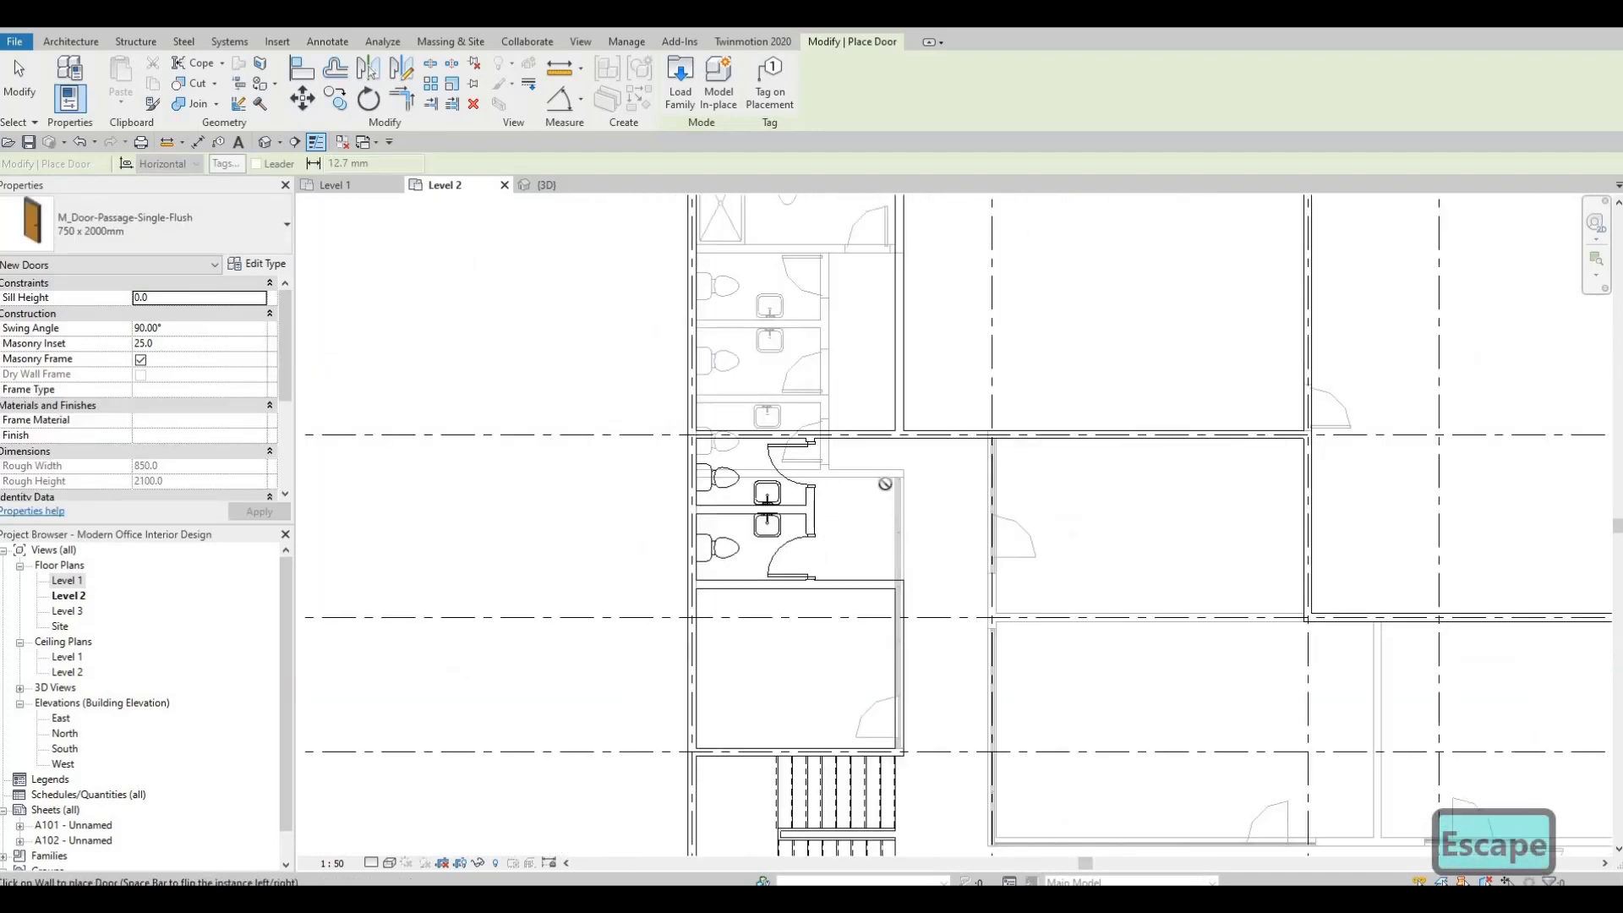
key("Escape")
key("Escape")
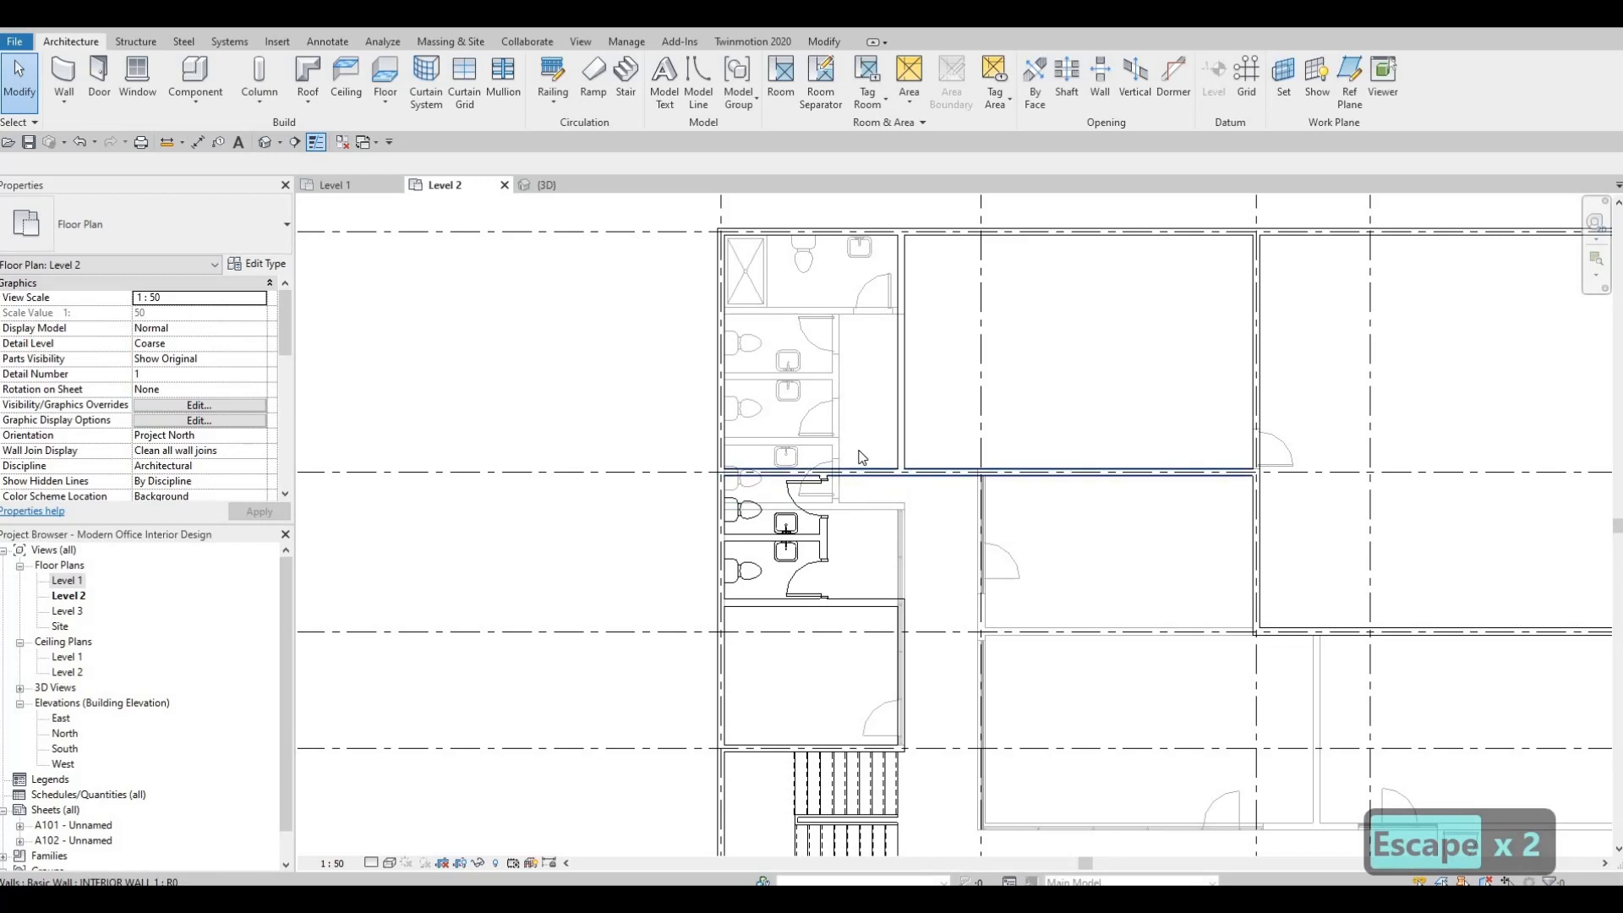
key("Escape")
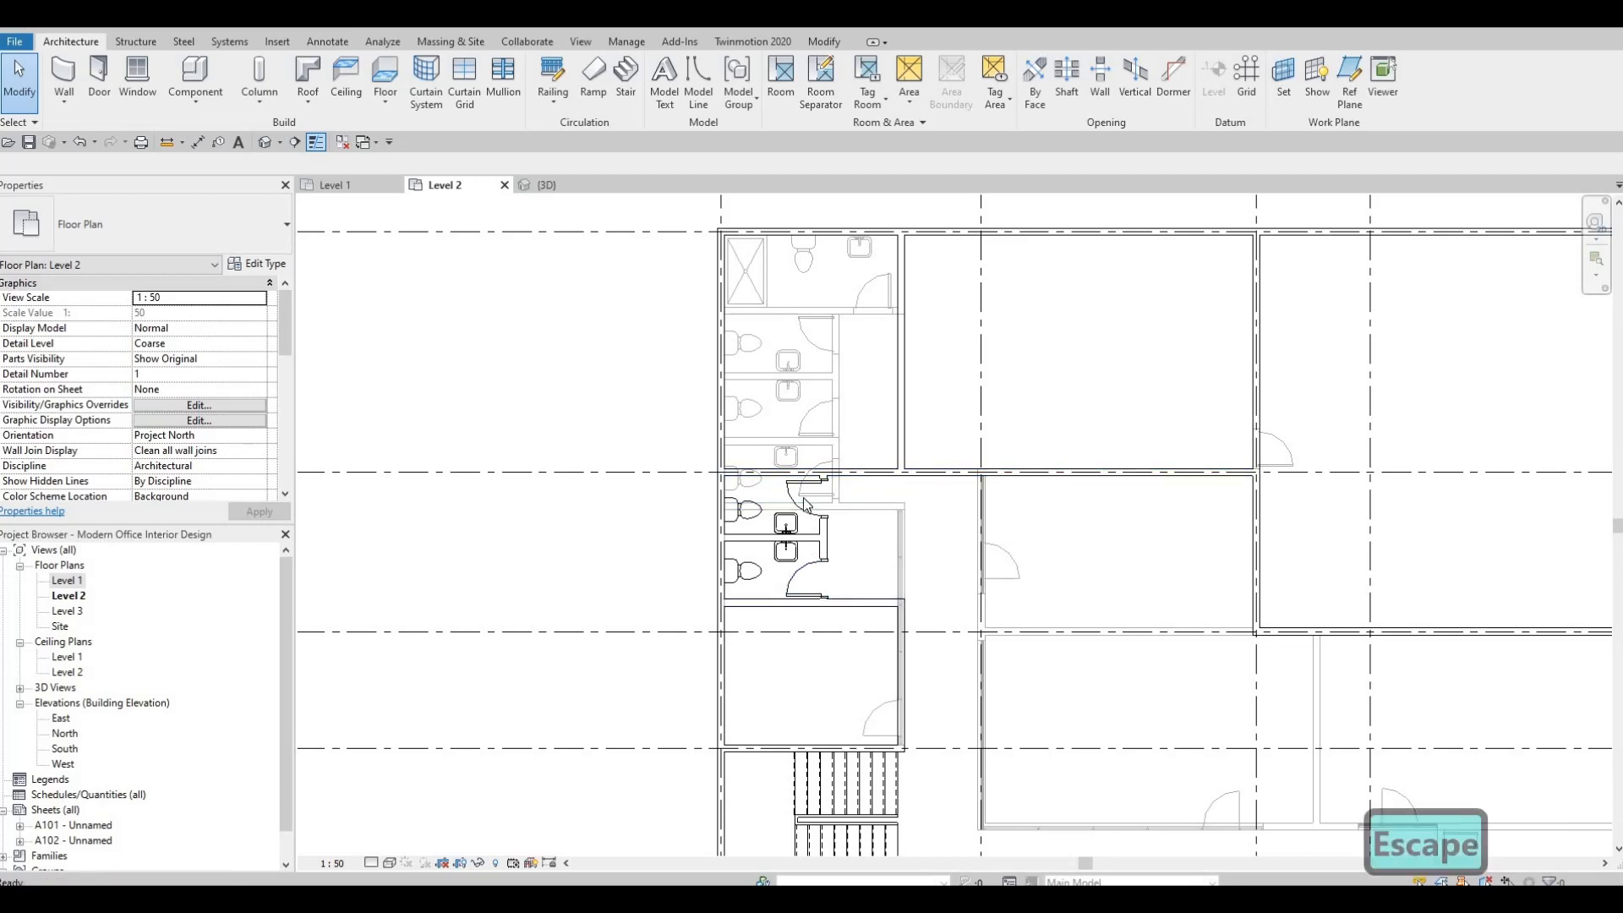
Place two more 750 x 2000mm doors, one in the grid B wall and one in the wall south of the toilet lobby.
left_click(808, 504)
key("c")
key("s")
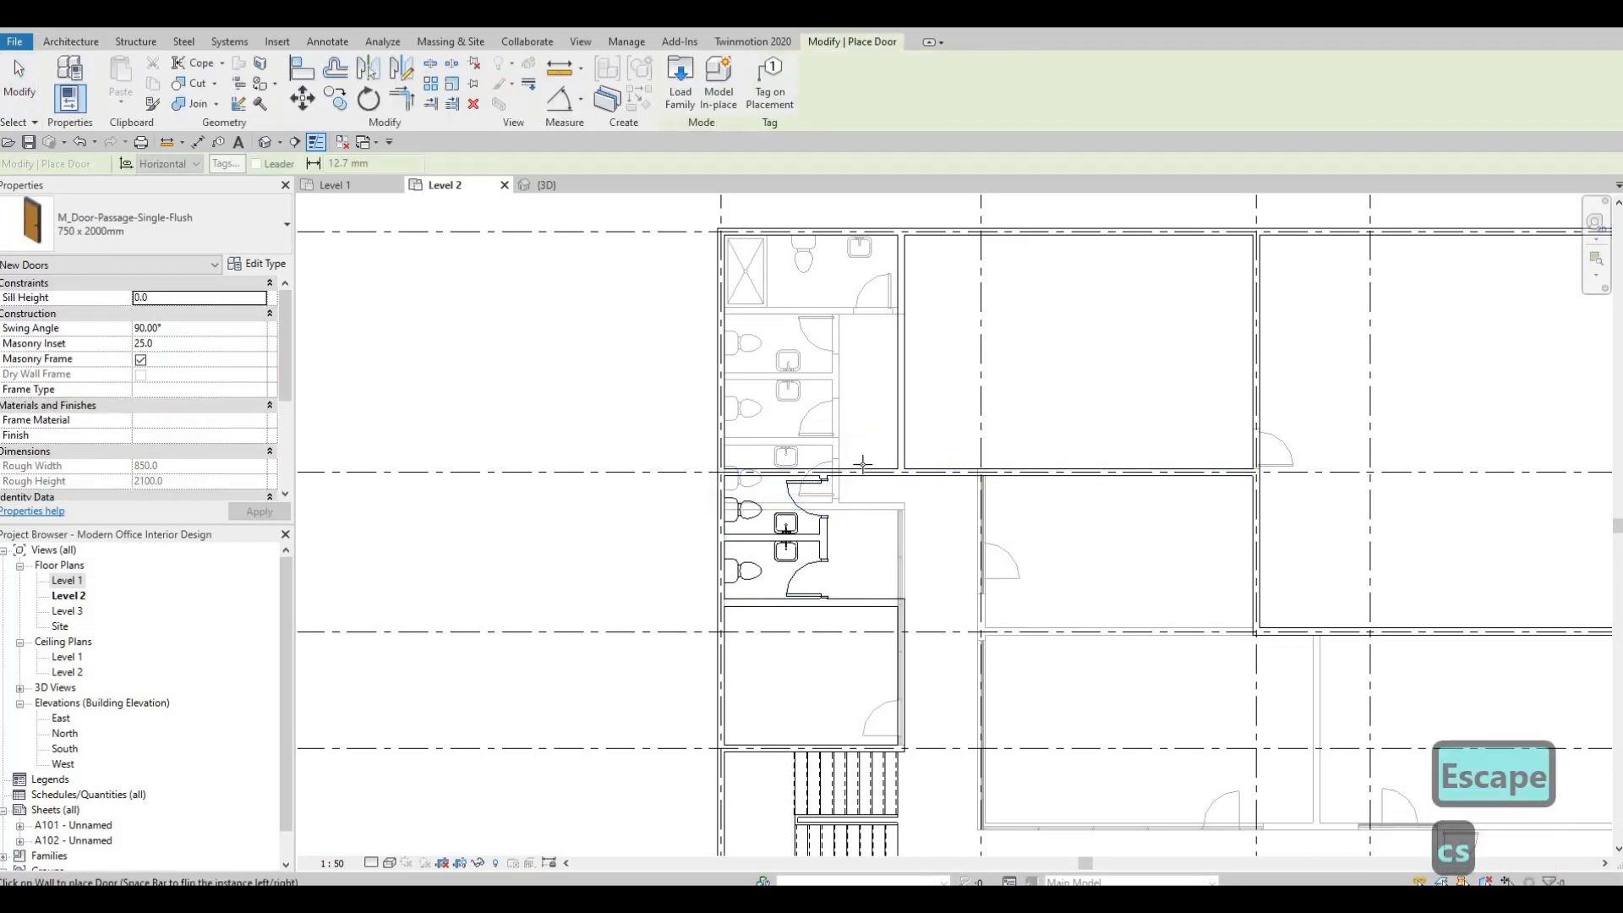
scroll(870, 464, "up", 3)
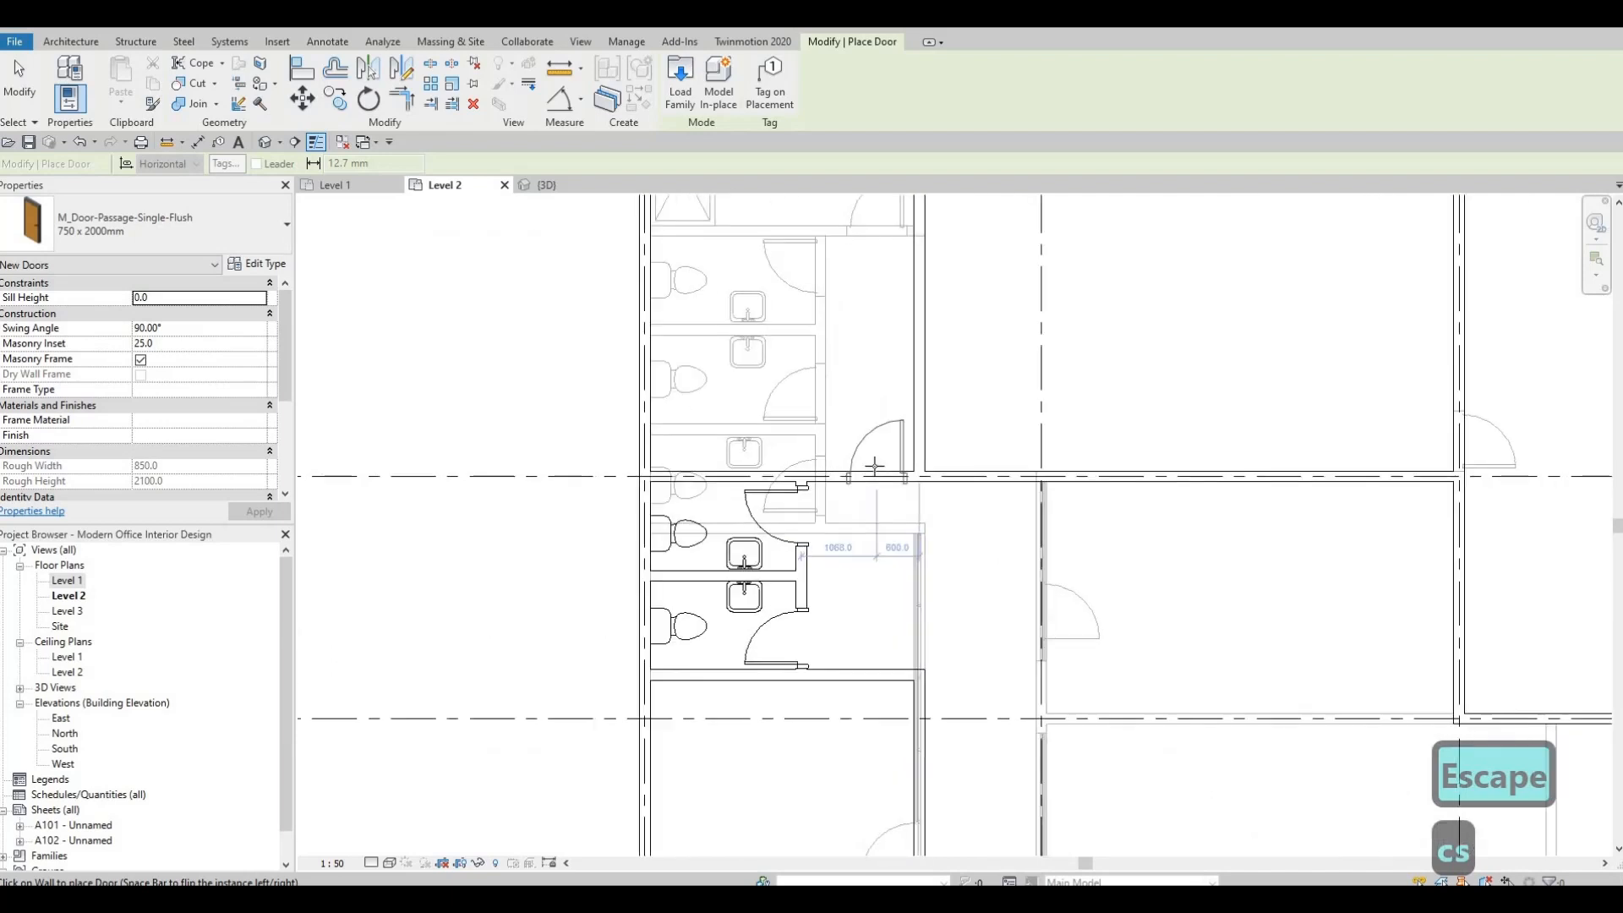
left_click(873, 495)
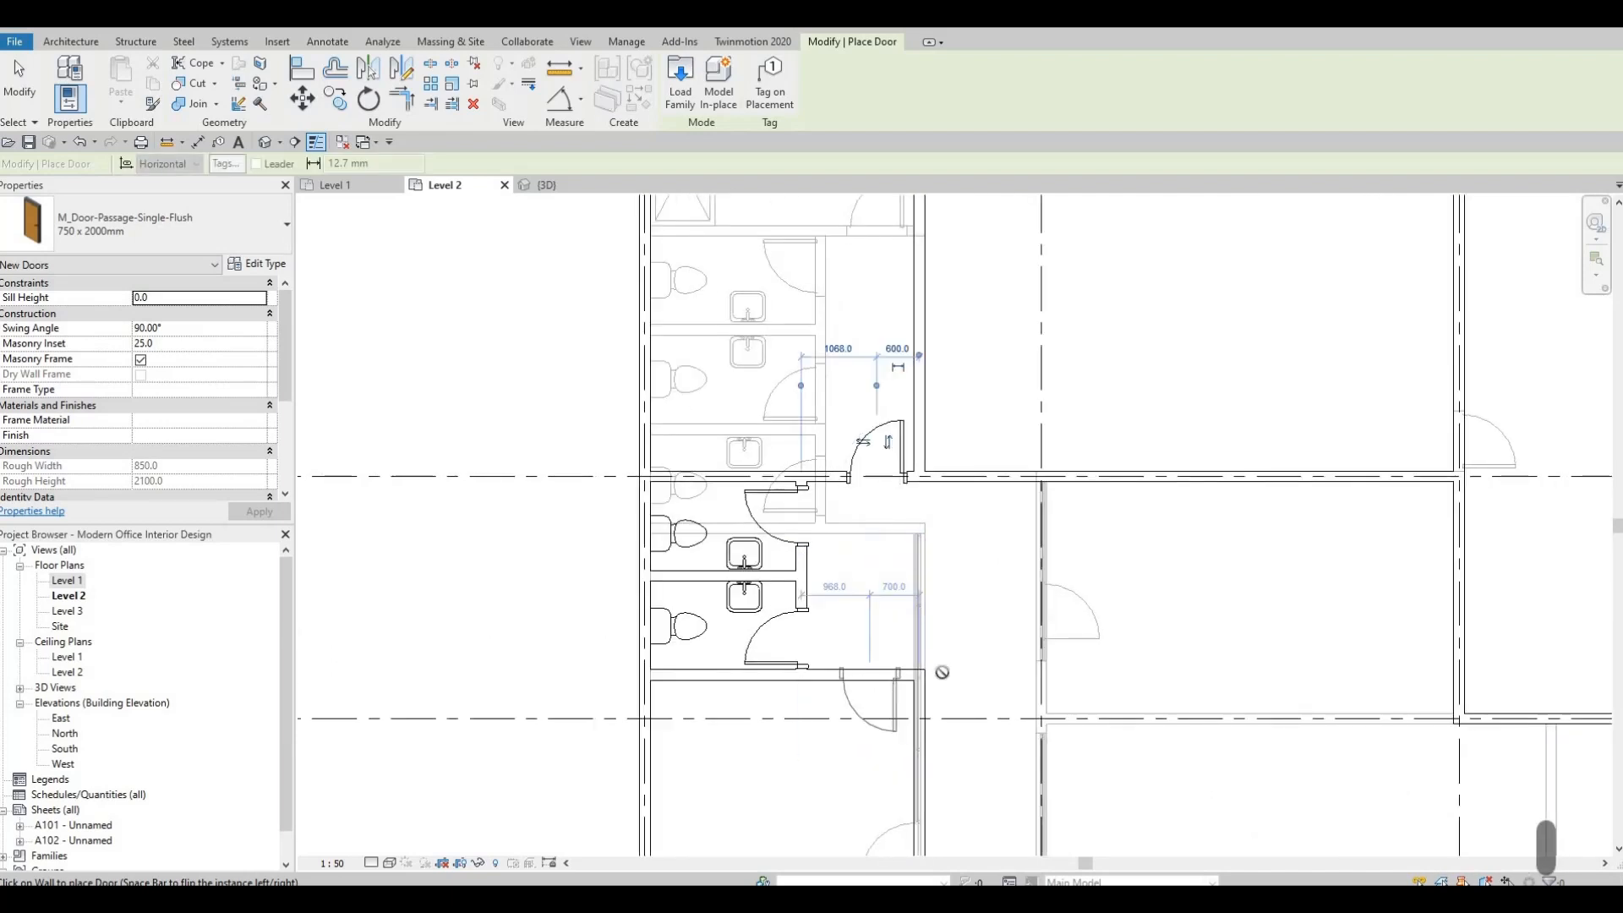
key("Escape")
key("Escape")
scroll(906, 570, "down", 3)
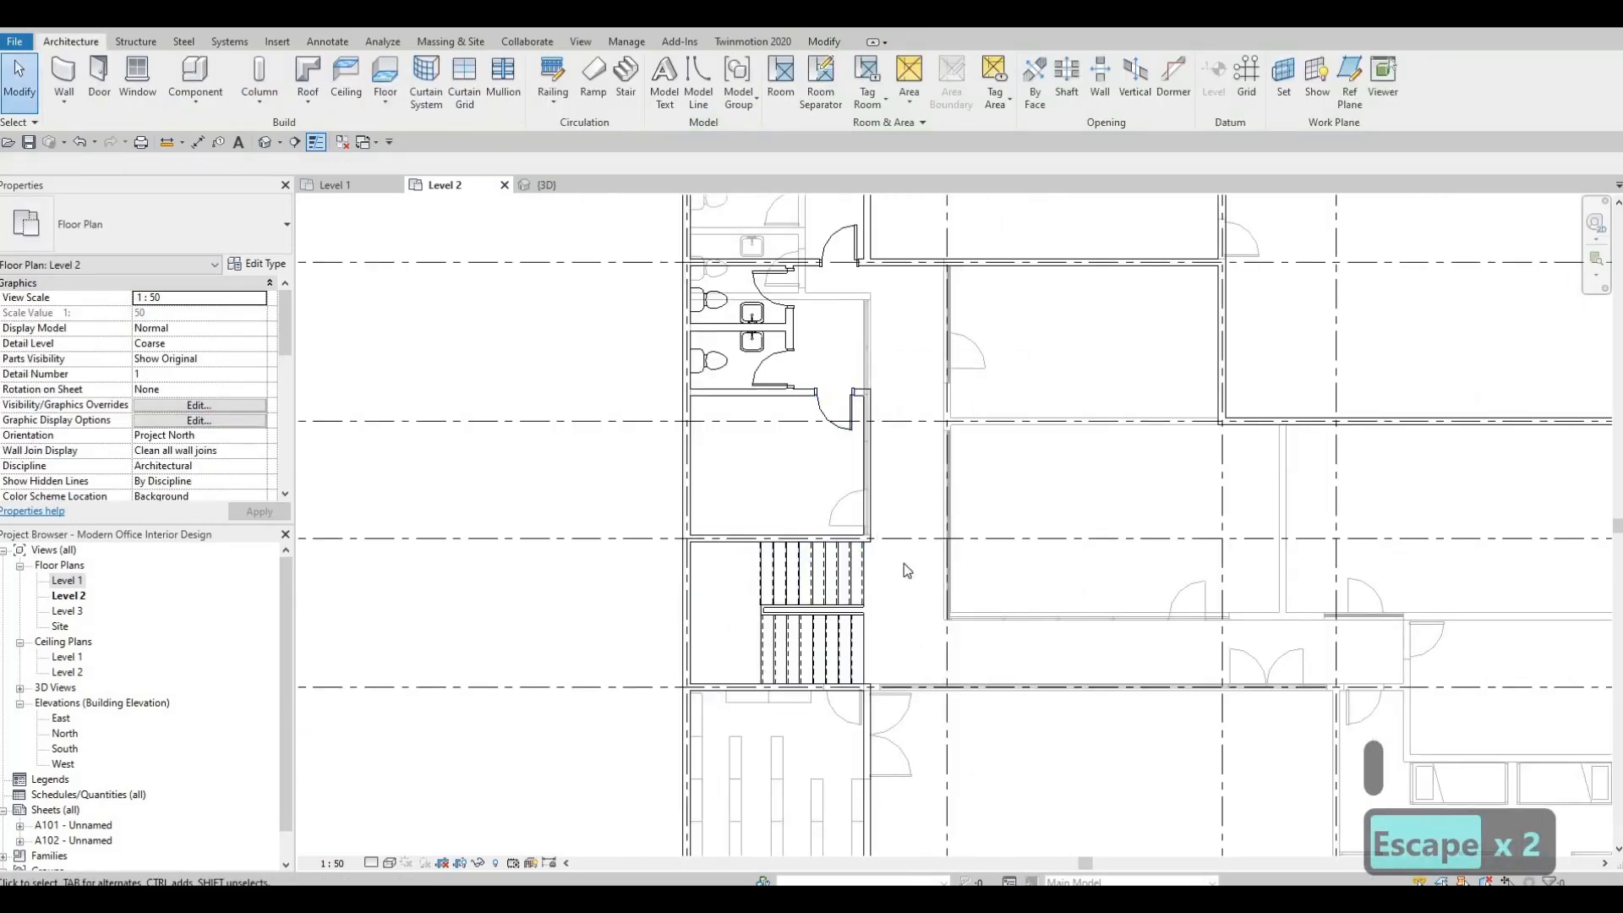
Extend the interior wall south of the stairs east along grid E to grid 4, for a length of 13900, and clear the selection.
middle_click_drag(860, 375, 848, 677)
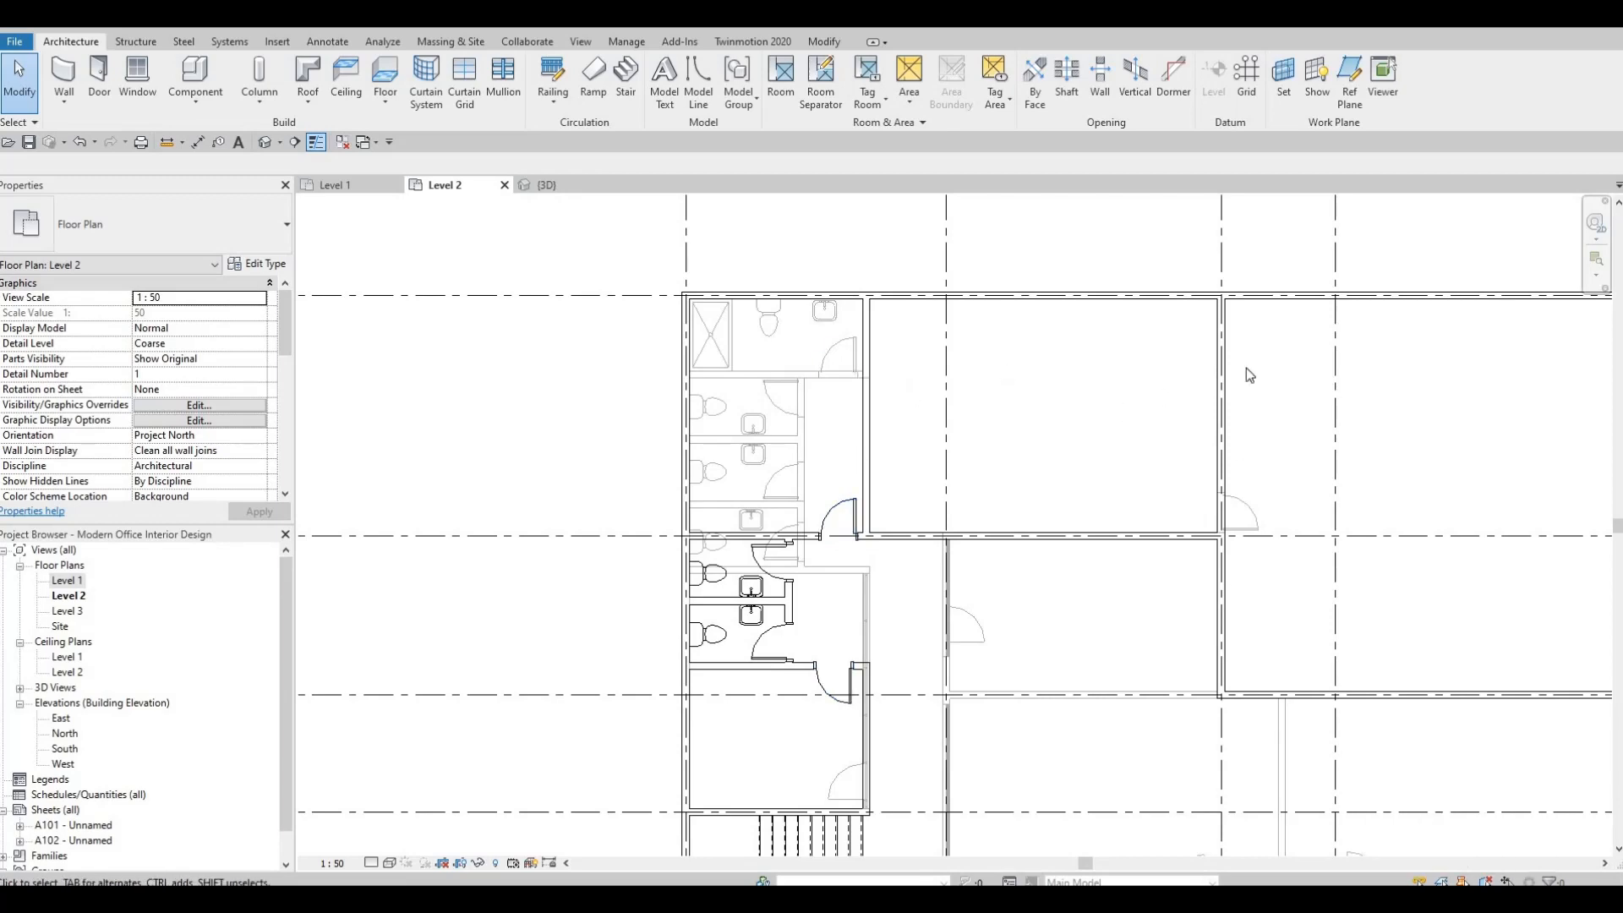
scroll(947, 437, "down", 2)
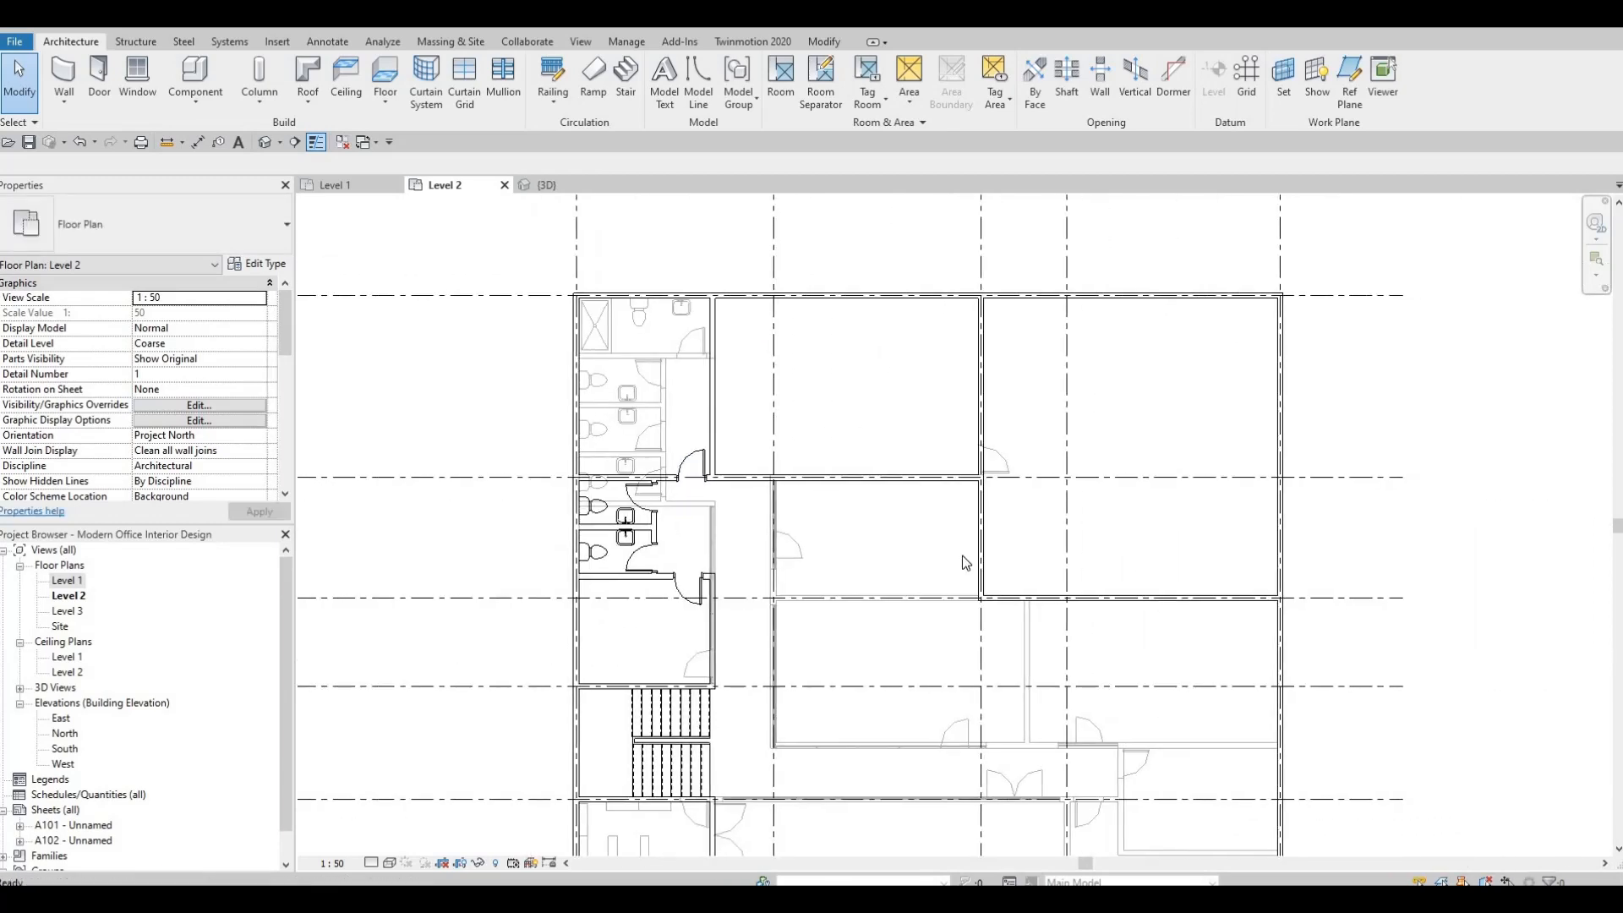
scroll(962, 562, "down", 1)
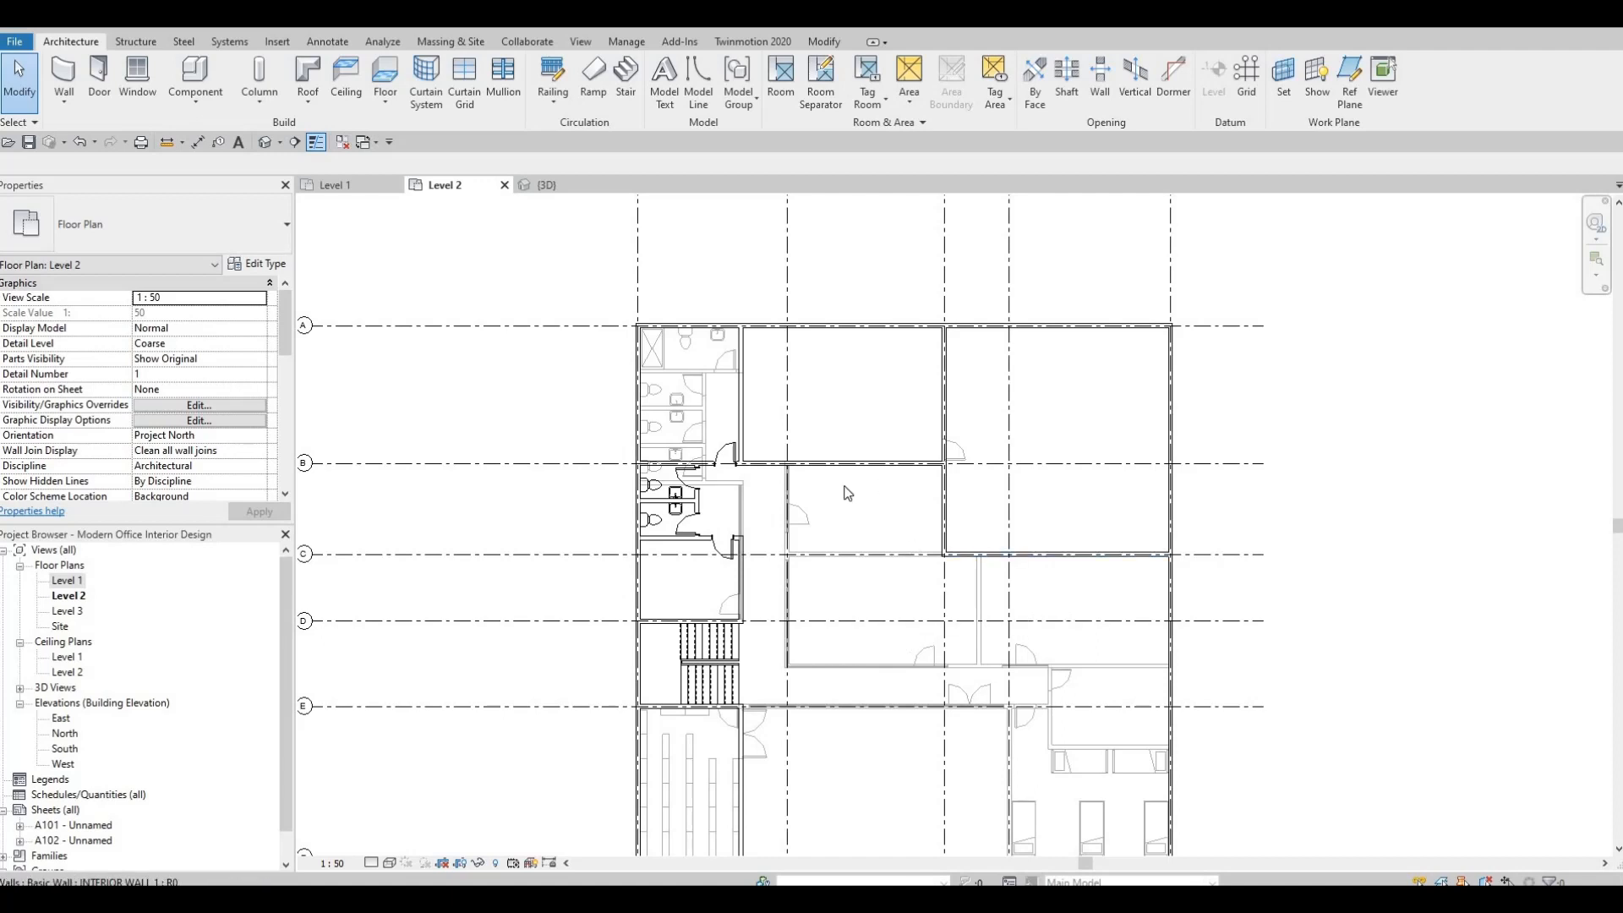
middle_click_drag(550, 648, 530, 527)
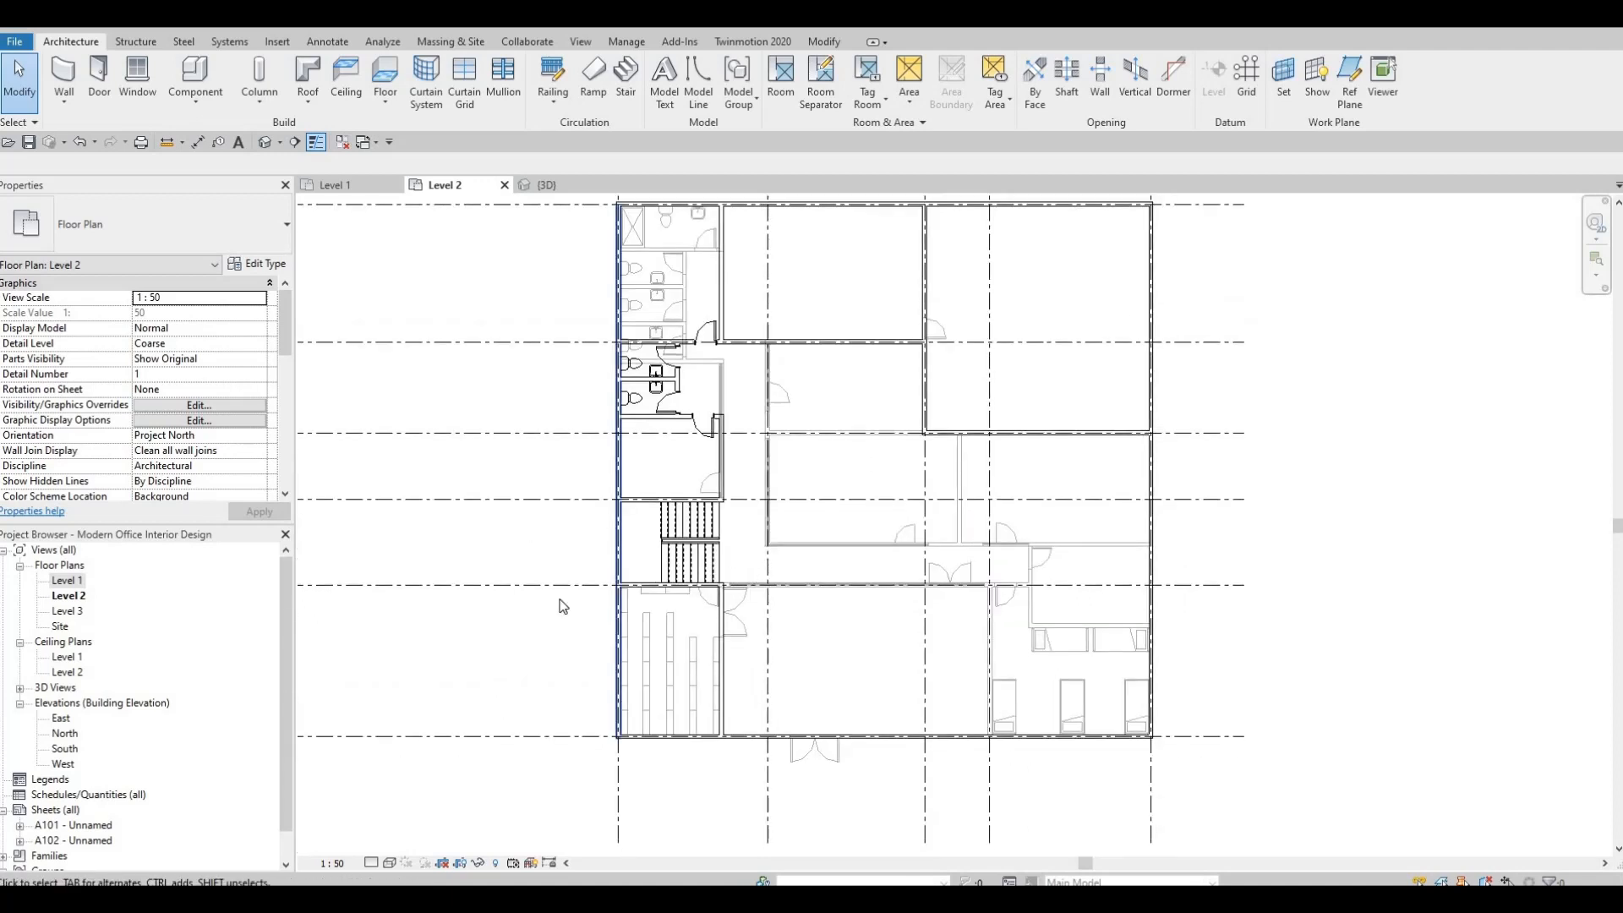
scroll(767, 559, "up", 2)
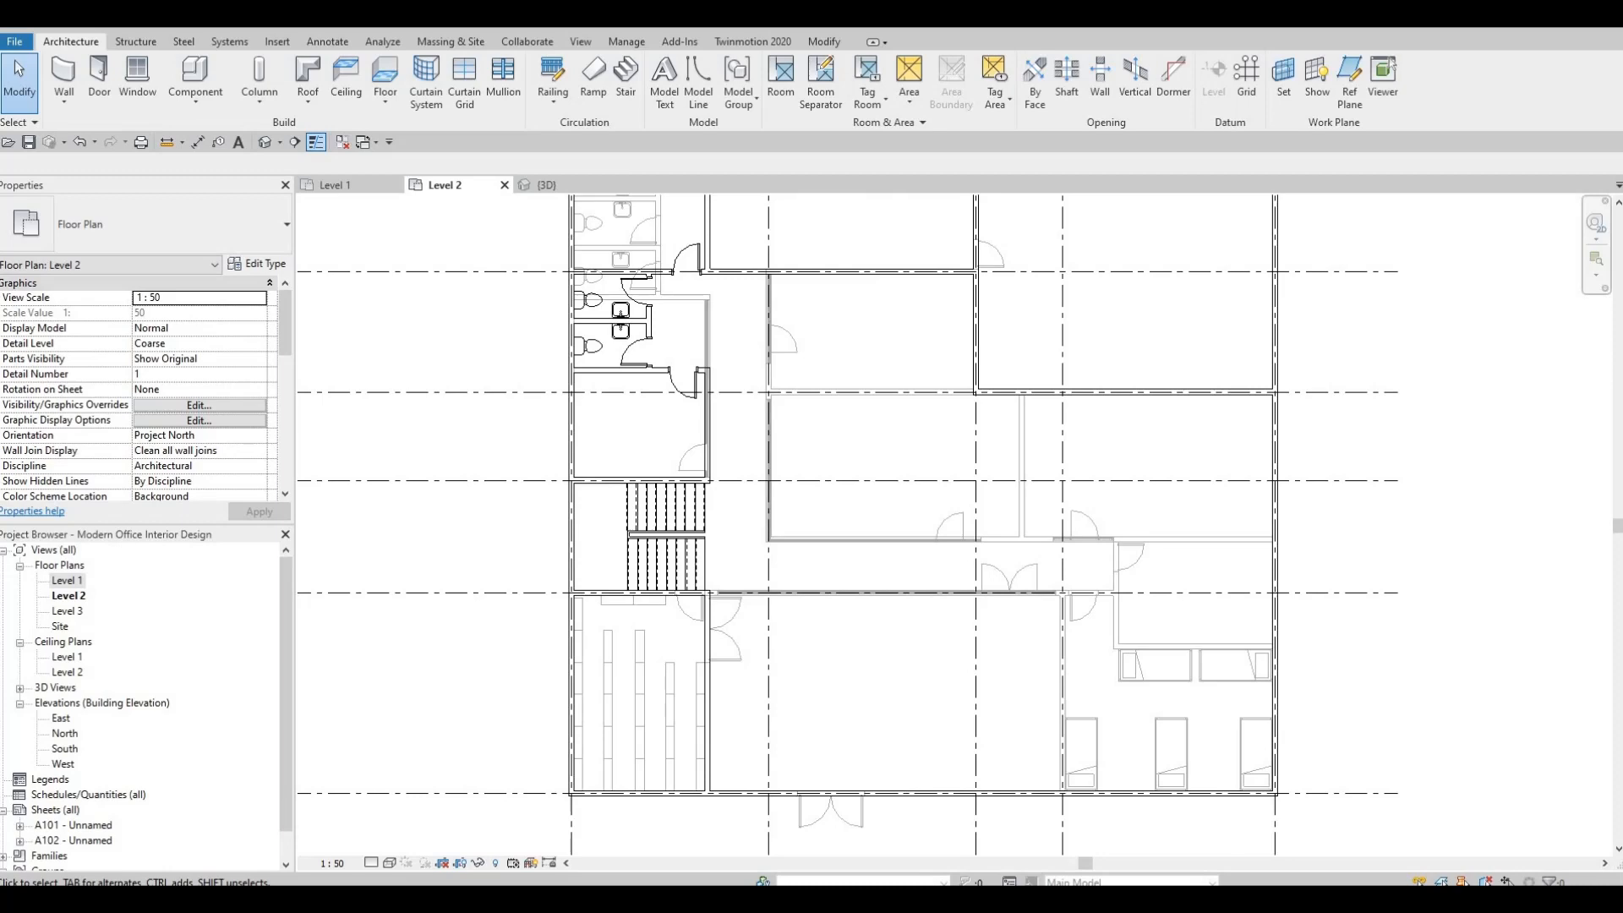
scroll(709, 616, "up", 3)
left_click(685, 605)
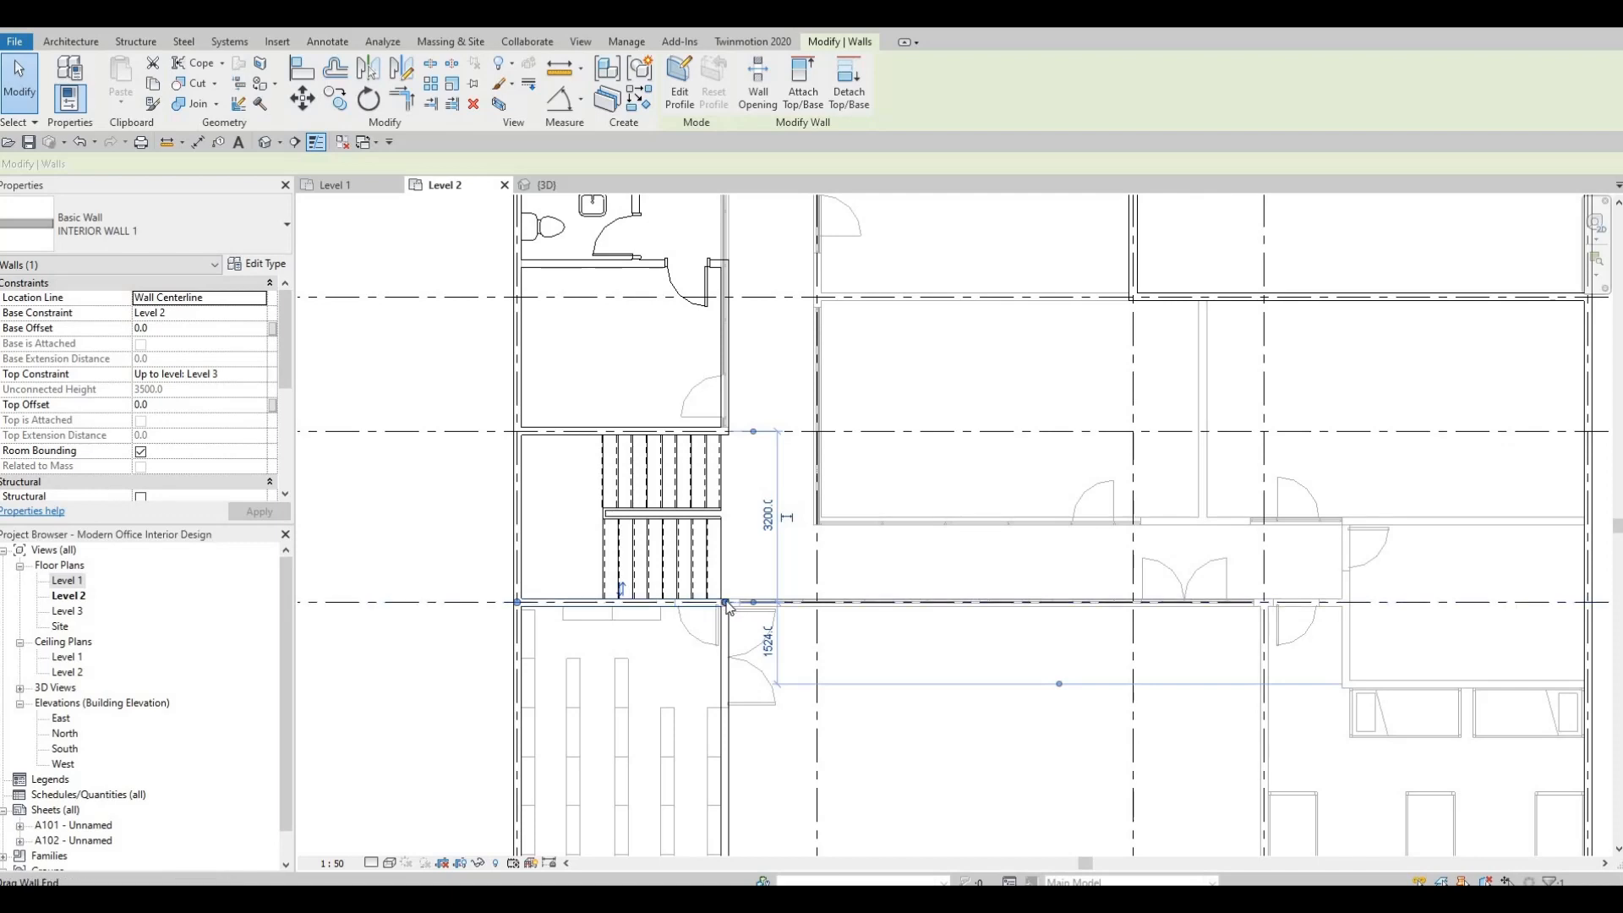
left_click_drag(788, 602, 1261, 602)
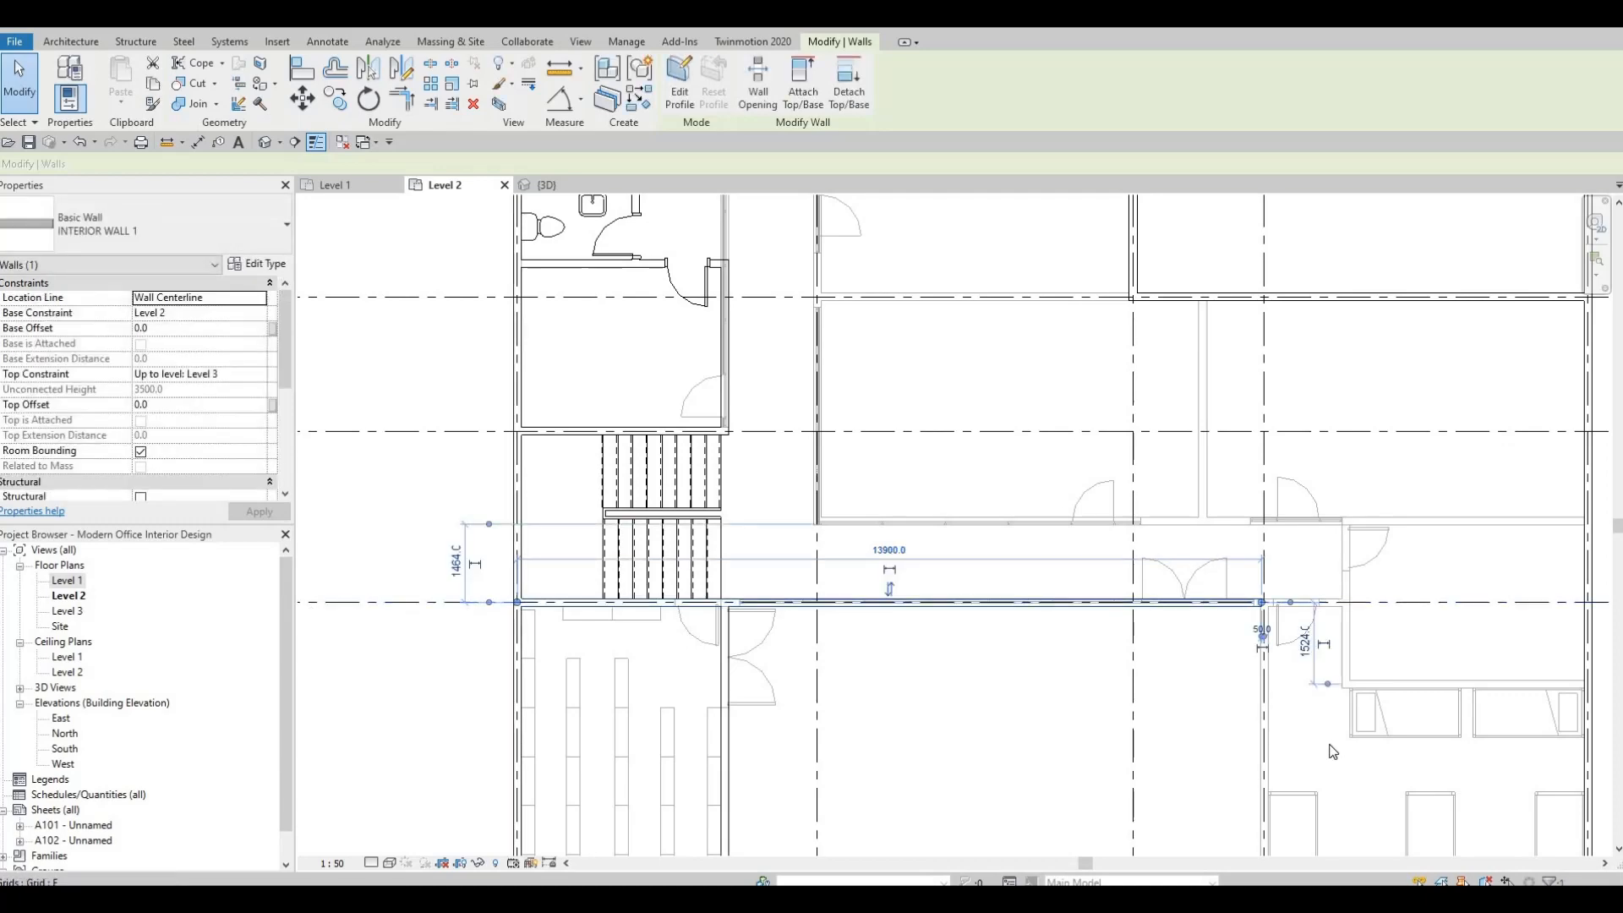
left_click(1179, 698)
left_click(1155, 602)
key("Escape")
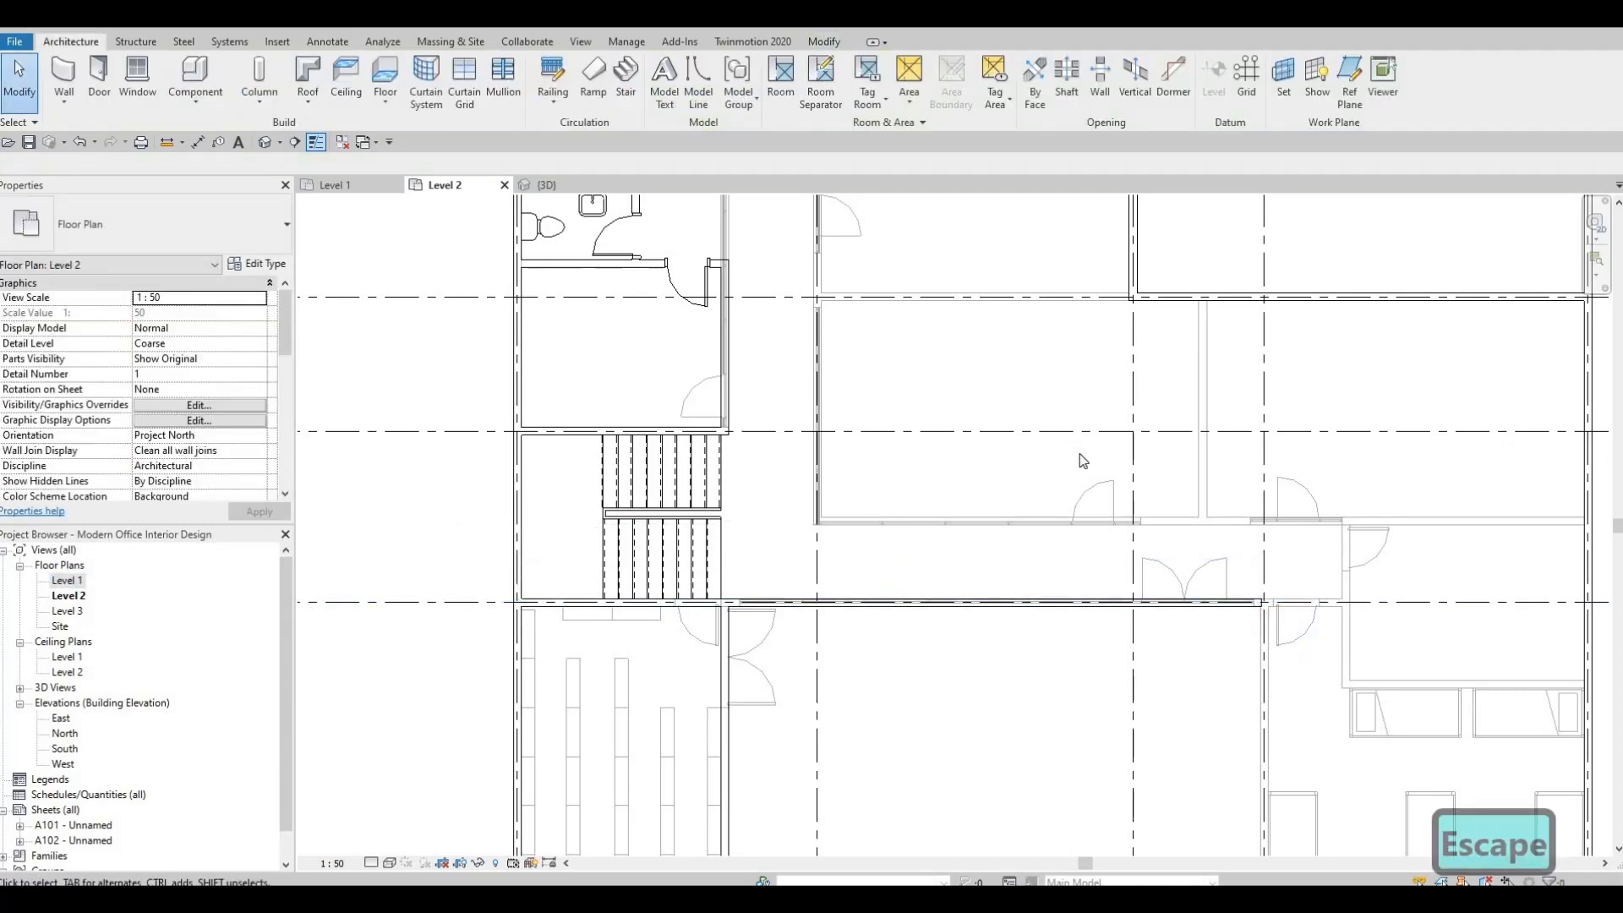
Draw a matching INTERIOR WALL 1 along grid 3 from the exterior wall at grid F up to the grid E wall.
scroll(1080, 459, "down", 1)
middle_click_drag(1151, 575, 1079, 460)
left_click(1000, 578)
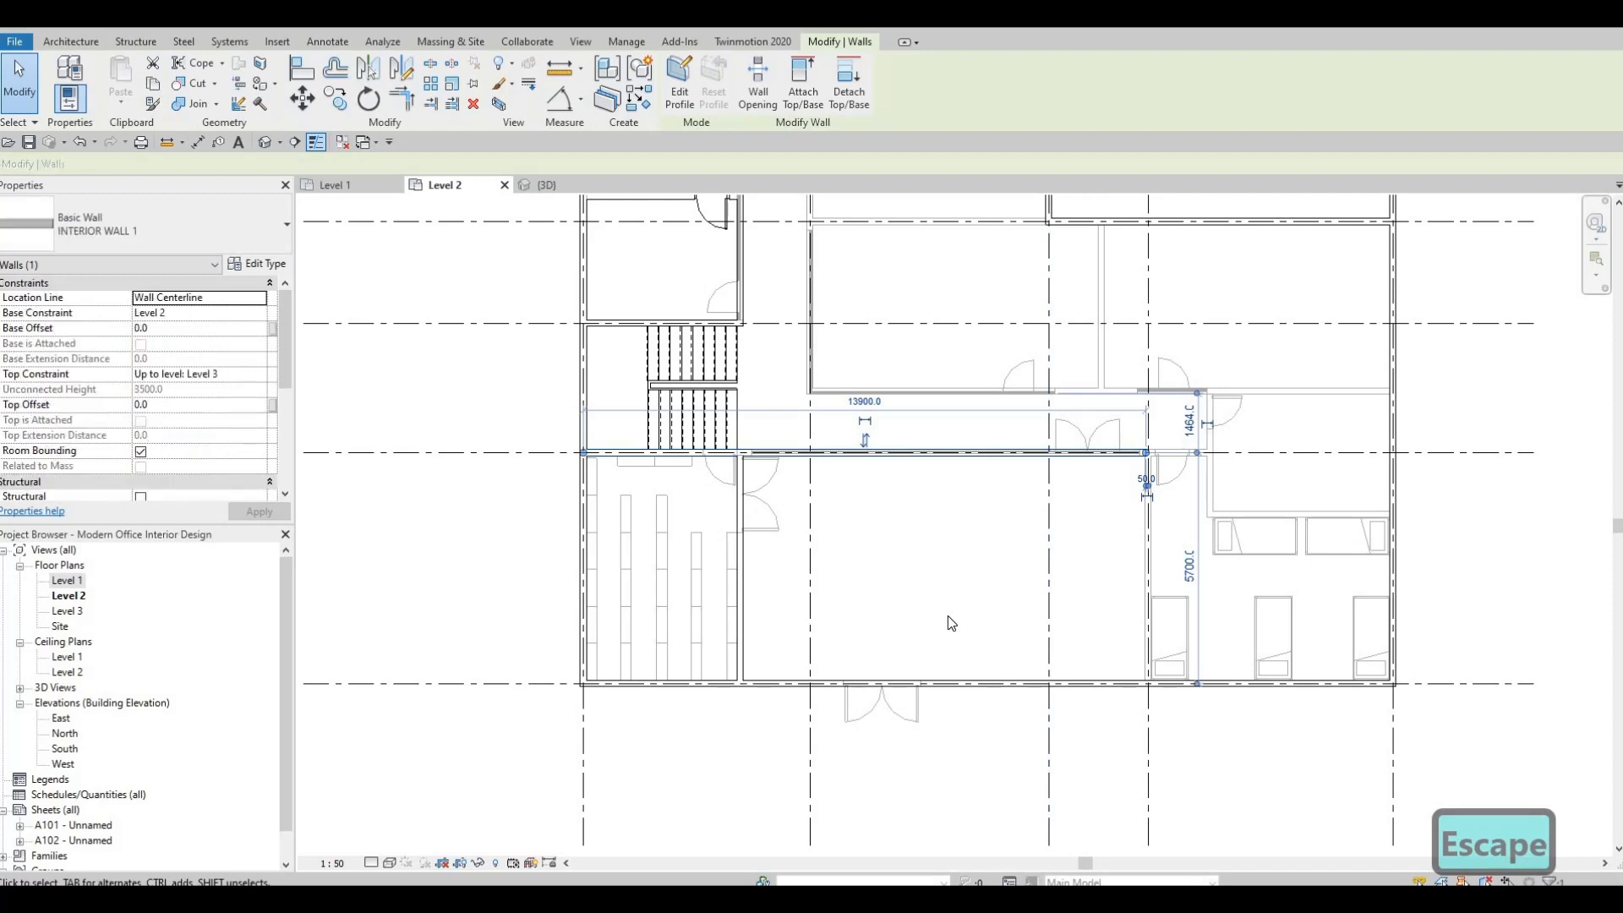
key("c")
key("s")
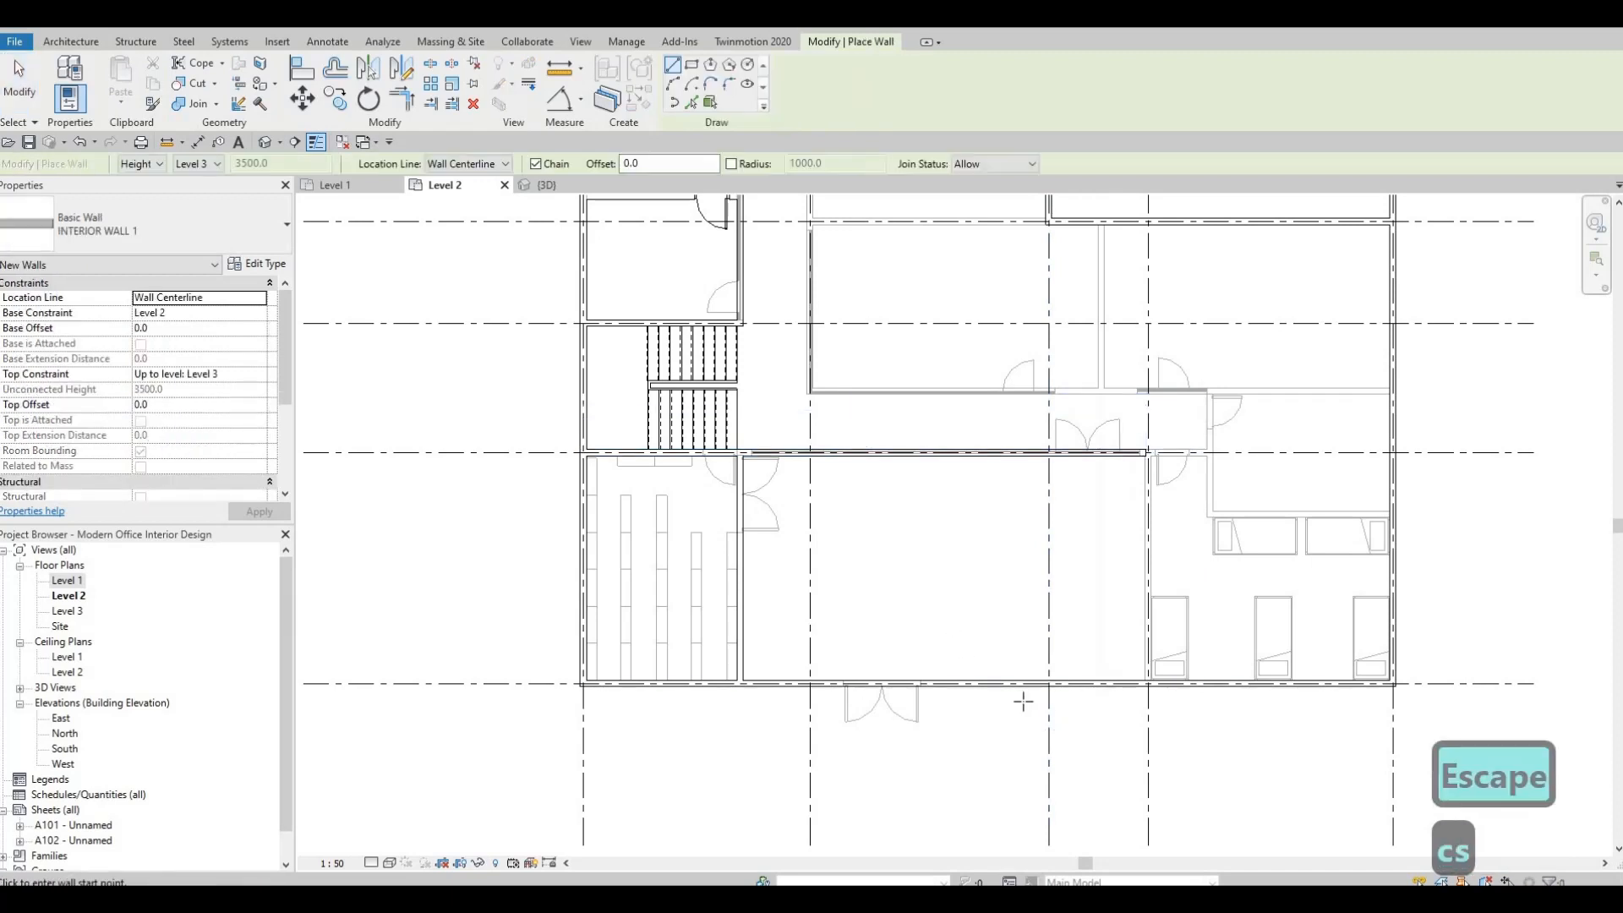
scroll(1119, 650, "up", 2)
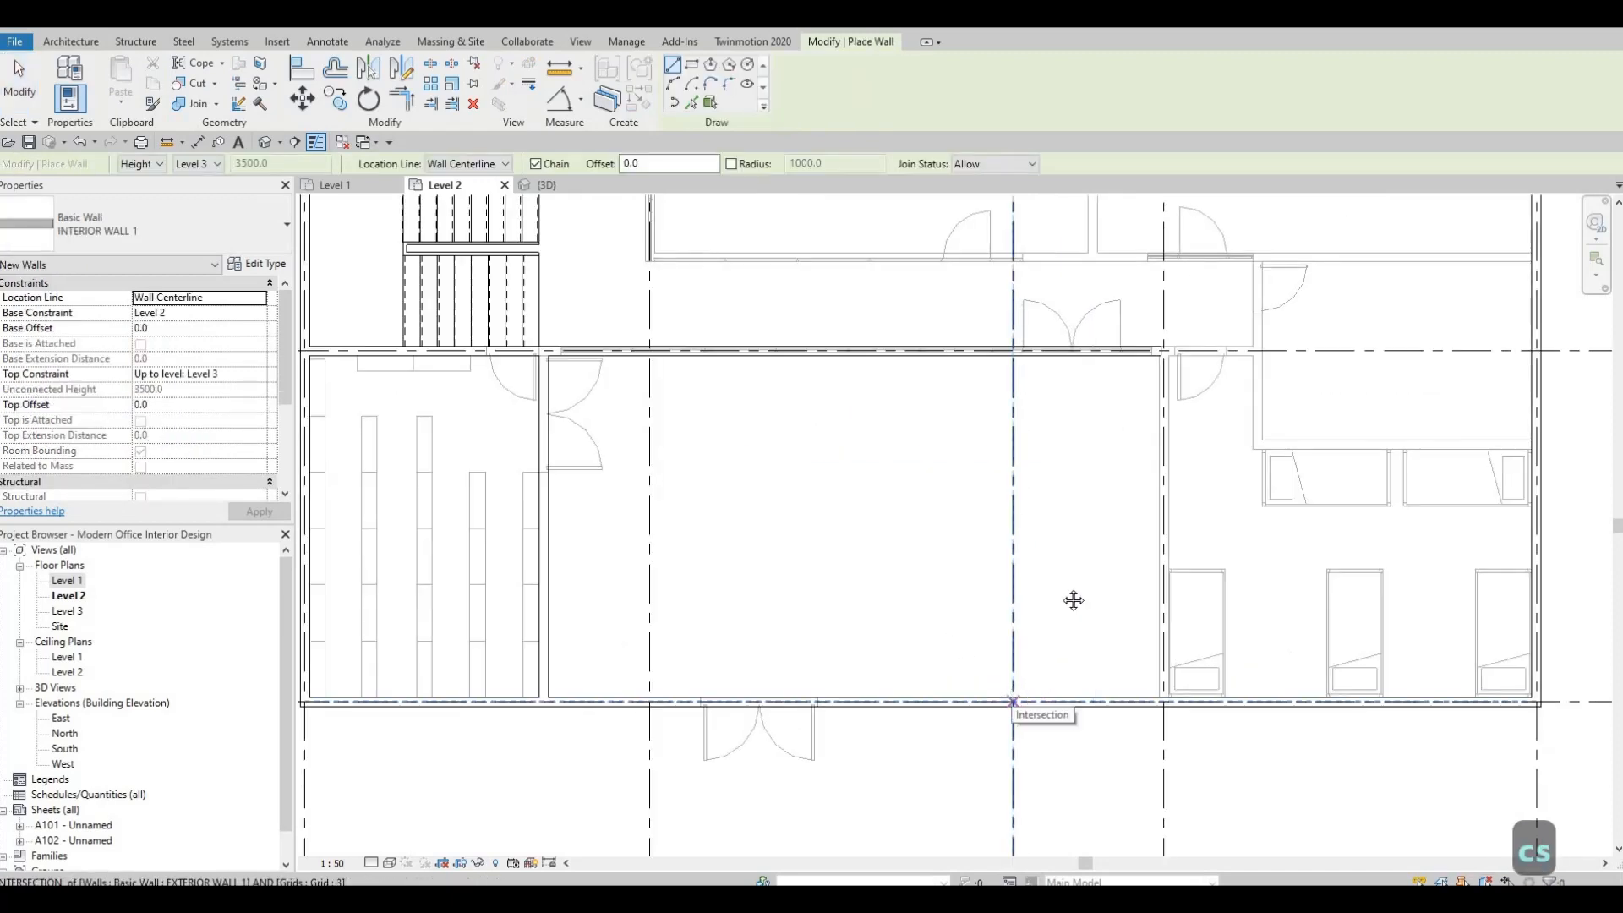
middle_click_drag(1073, 600, 1066, 577)
scroll(1065, 573, "down", 2)
middle_click_drag(1066, 646, 1031, 863)
middle_click_drag(1049, 309, 1115, 222)
scroll(1065, 431, "up", 2)
scroll(1070, 502, "down", 3)
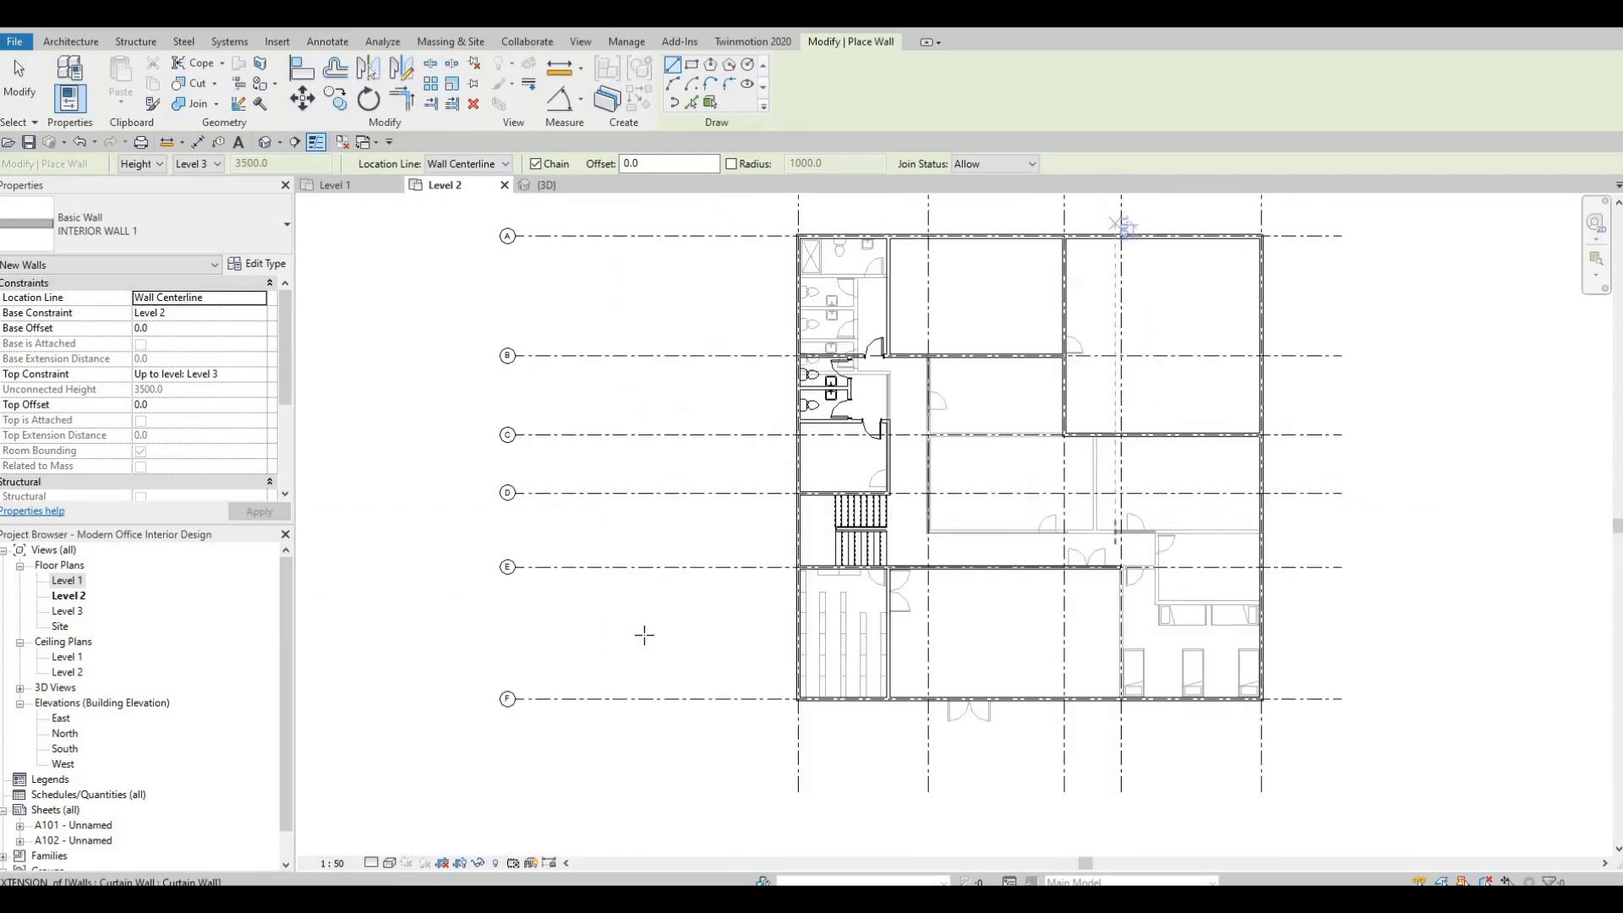
middle_click_drag(1199, 706, 1040, 637)
scroll(613, 635, "up", 2)
middle_click_drag(1184, 621, 1019, 639)
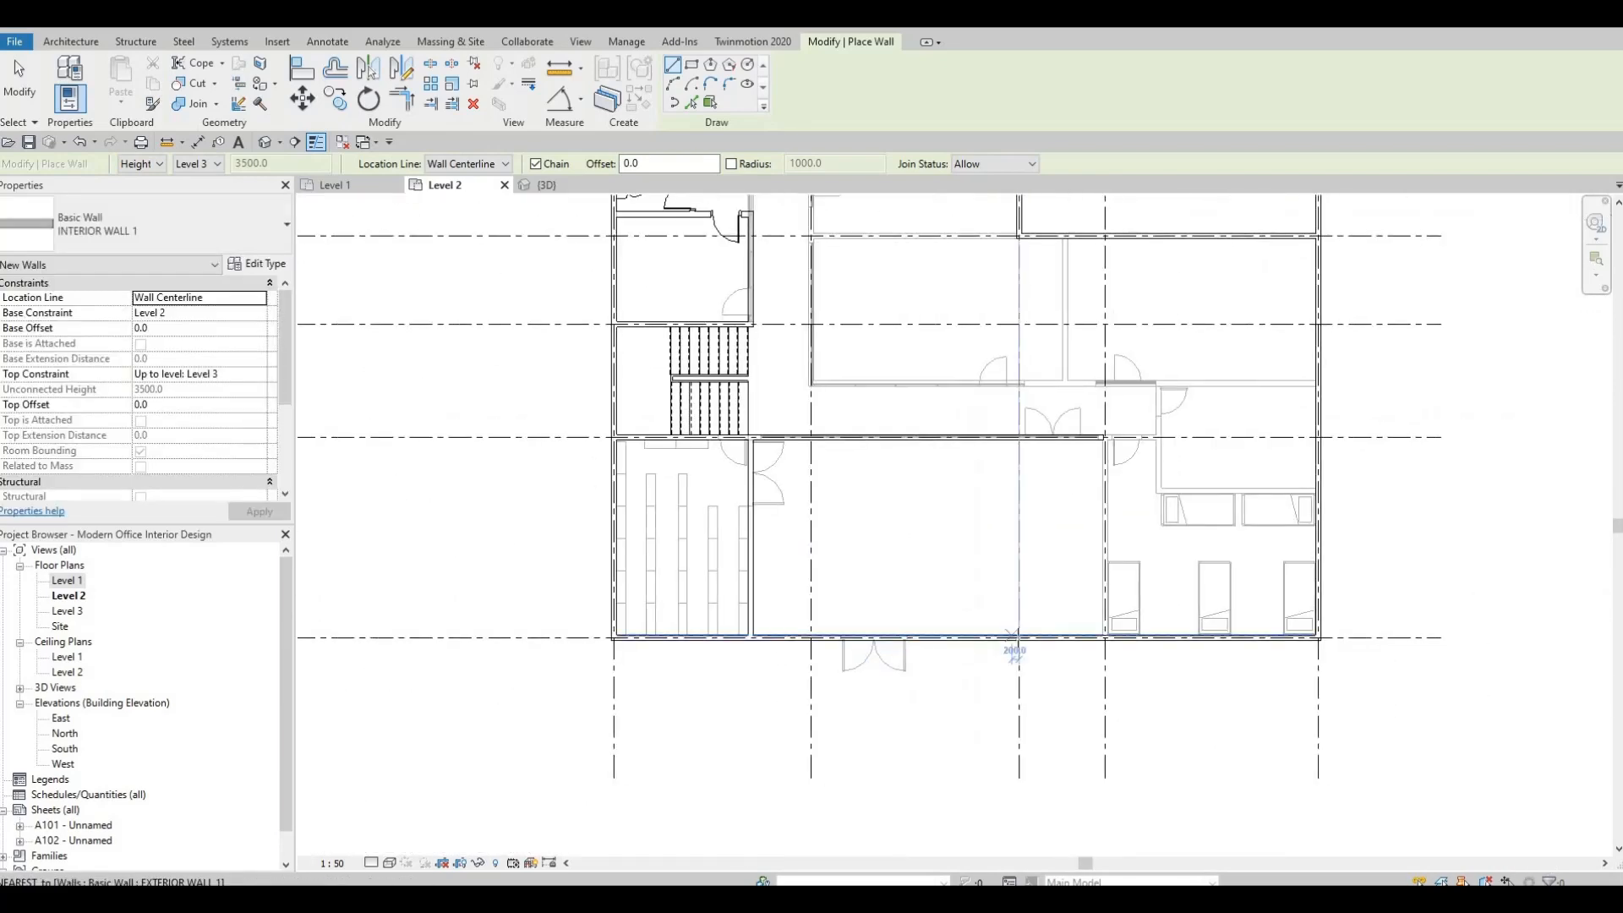
left_click(1019, 638)
middle_click_drag(1015, 439, 1043, 556)
scroll(1062, 576, "down", 1)
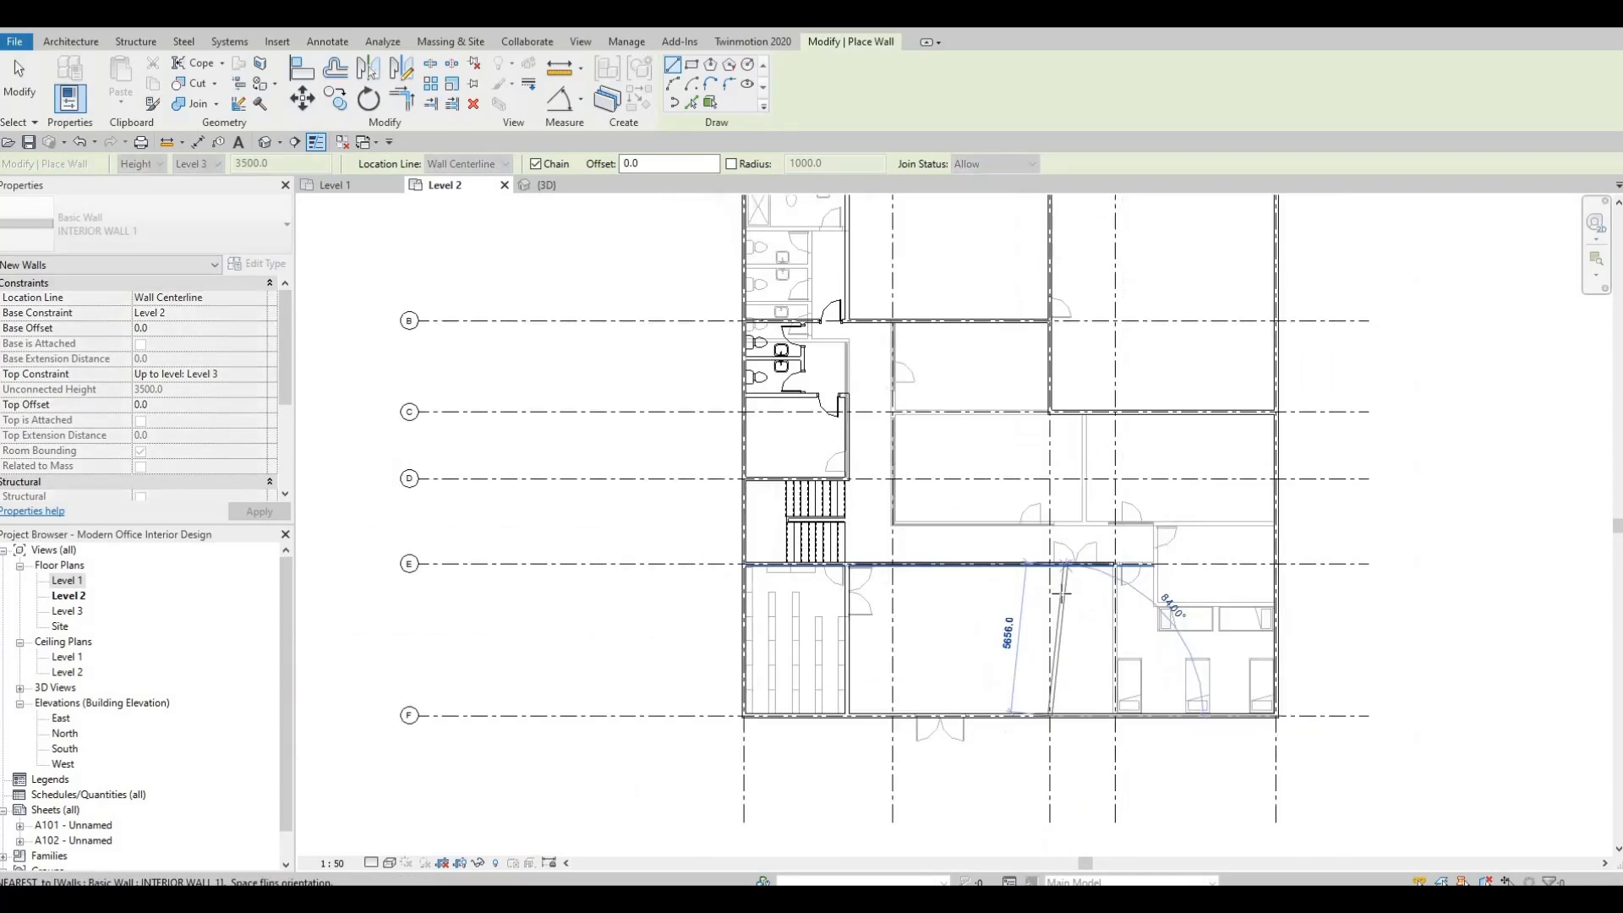
scroll(1063, 576, "up", 1)
scroll(1038, 554, "up", 2)
left_click(1045, 554)
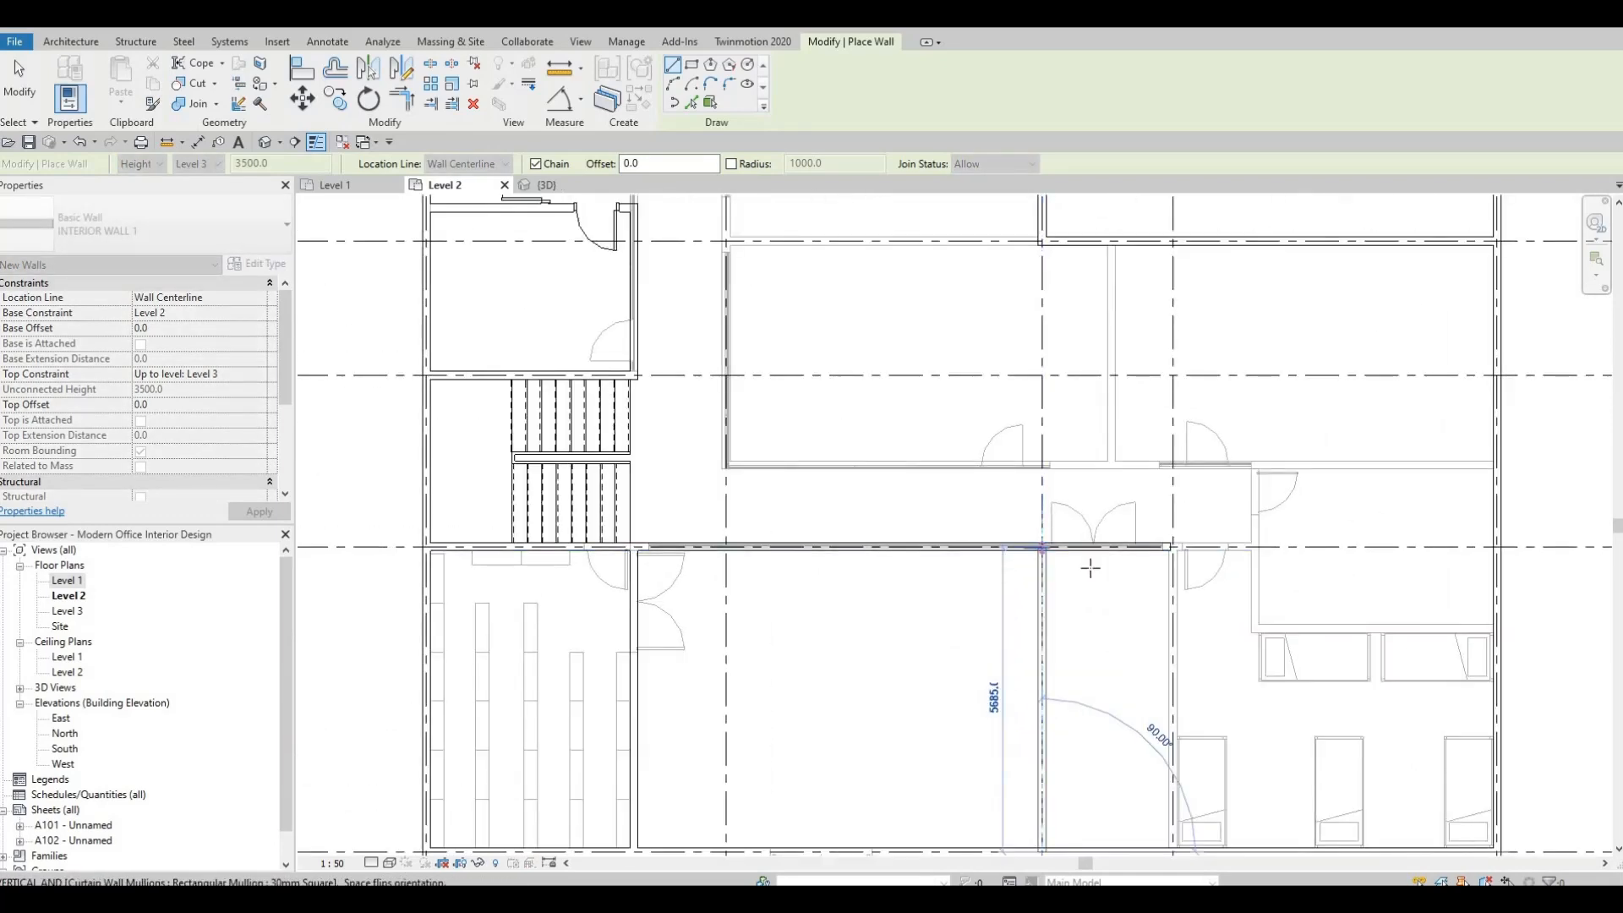
key("Escape")
key("Escape")
key("Escape")
Trim the grid E wall to a corner with the grid 3 wall, keeping its western part, and end the command.
scroll(1041, 574, "up", 1)
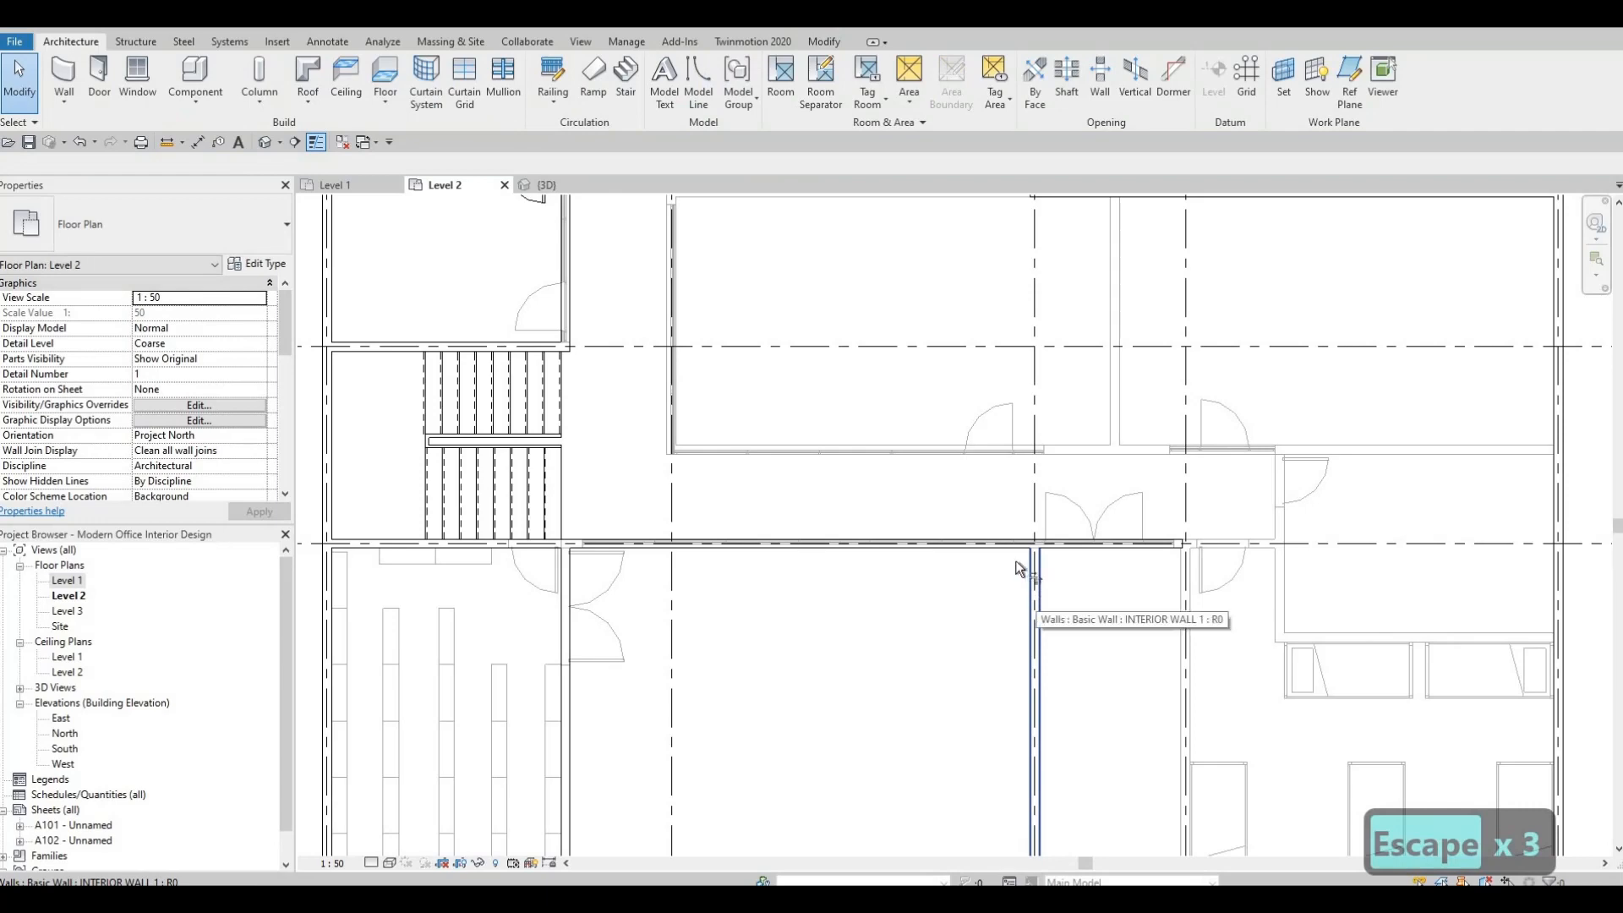
key("t")
key("r")
scroll(1023, 570, "up", 2)
left_click(1040, 586)
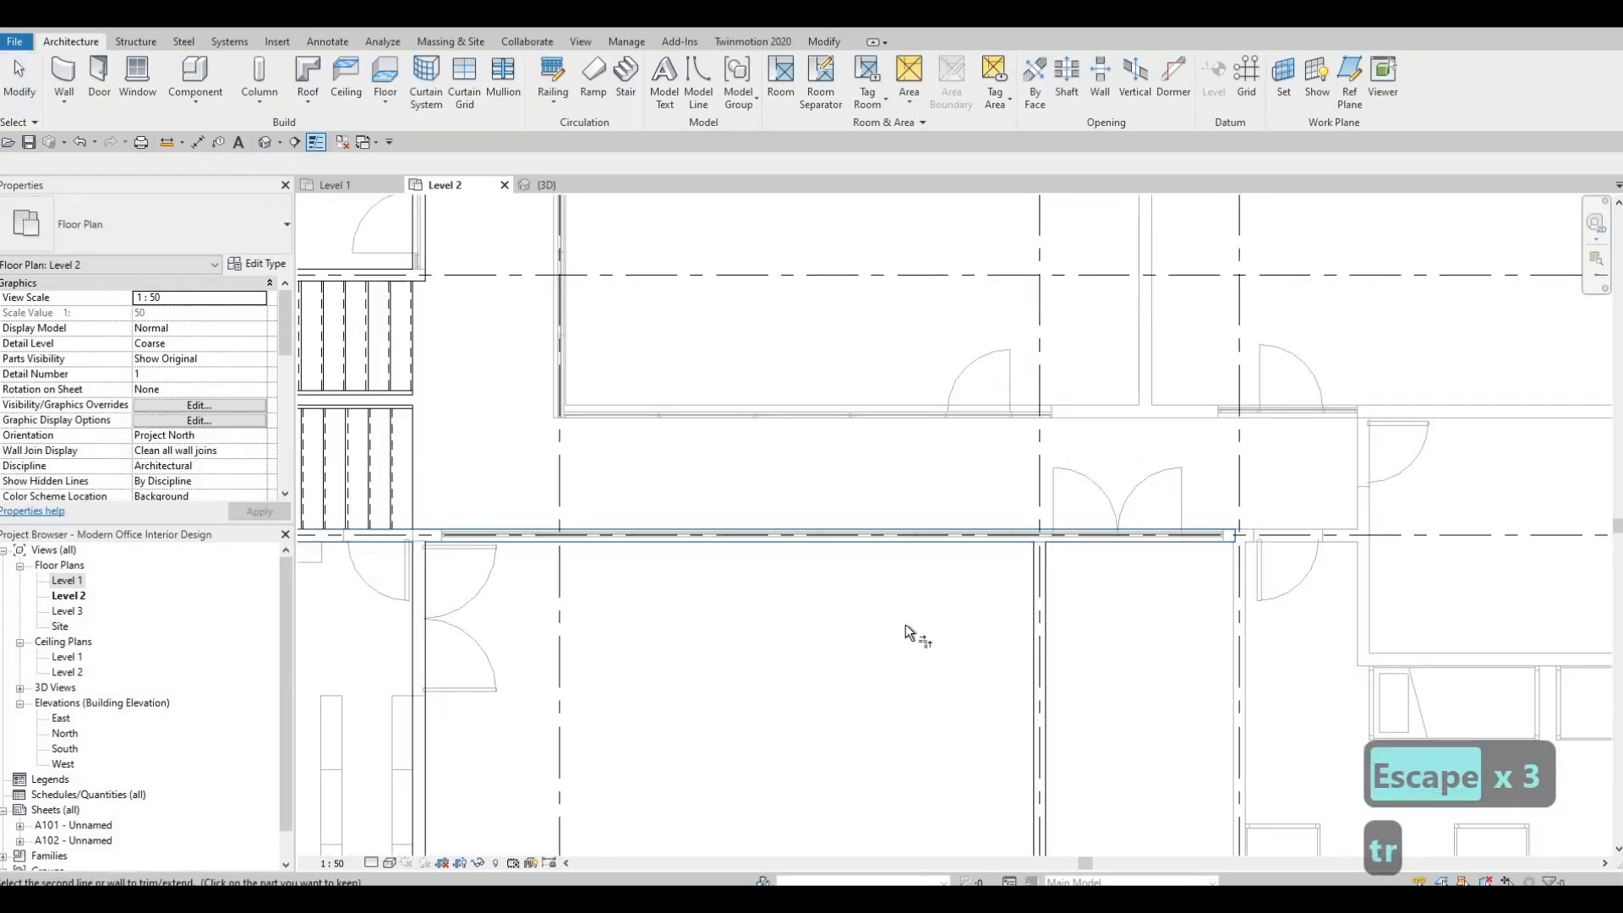
key("Escape")
key("Escape")
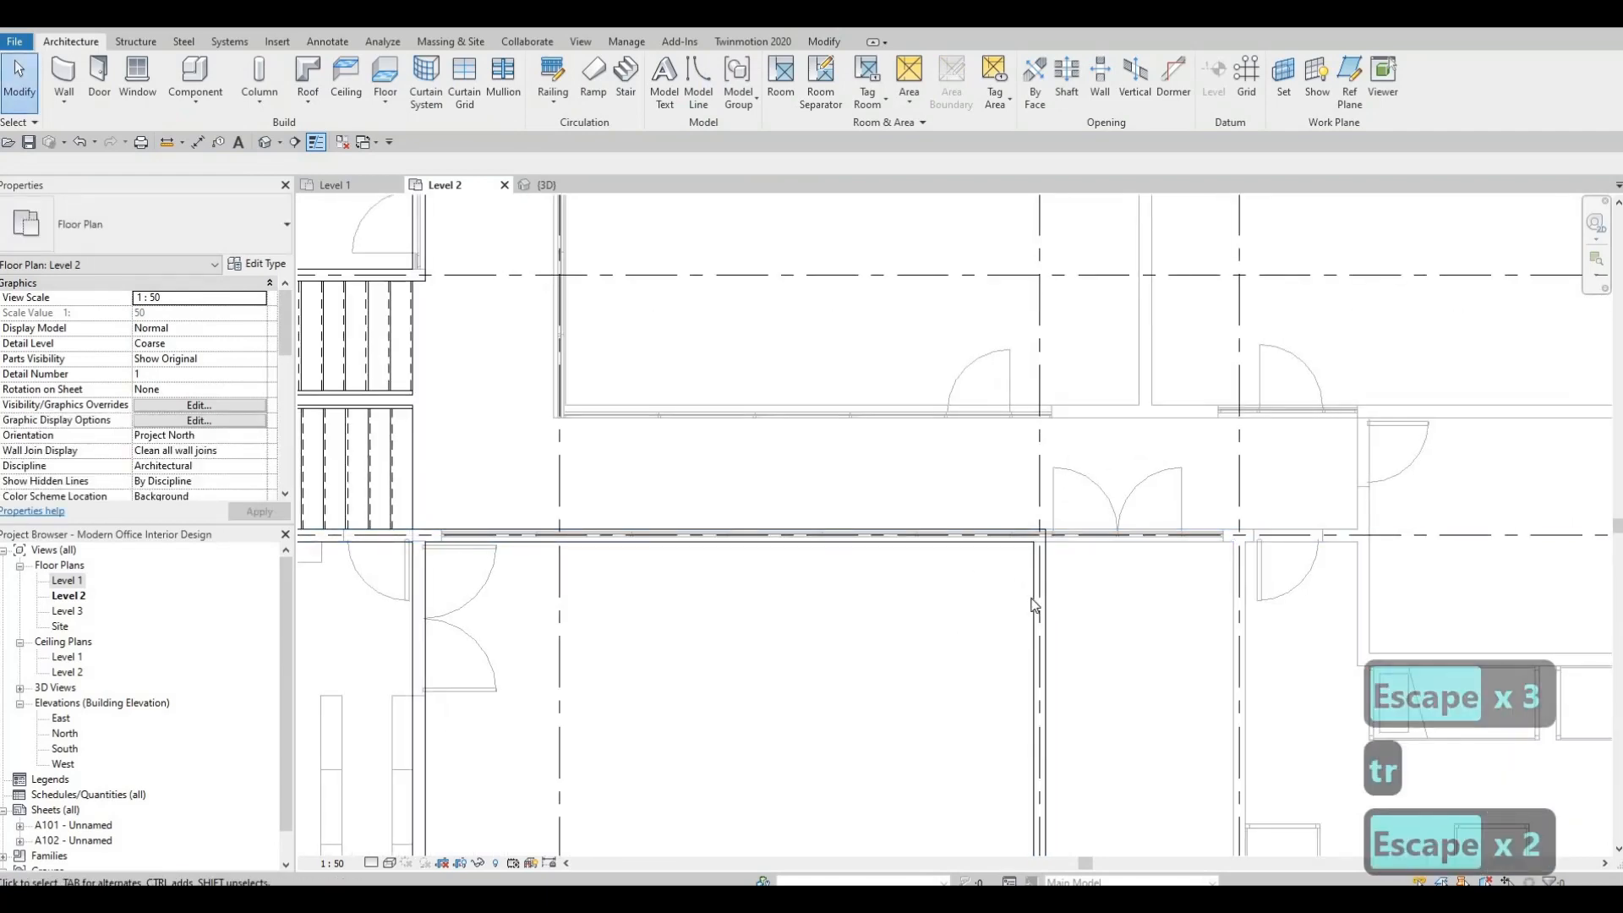
Examine the Level 2 rooms between grids E and F and the neighbouring corridor.
scroll(998, 558, "down", 2)
scroll(1019, 510, "down", 2)
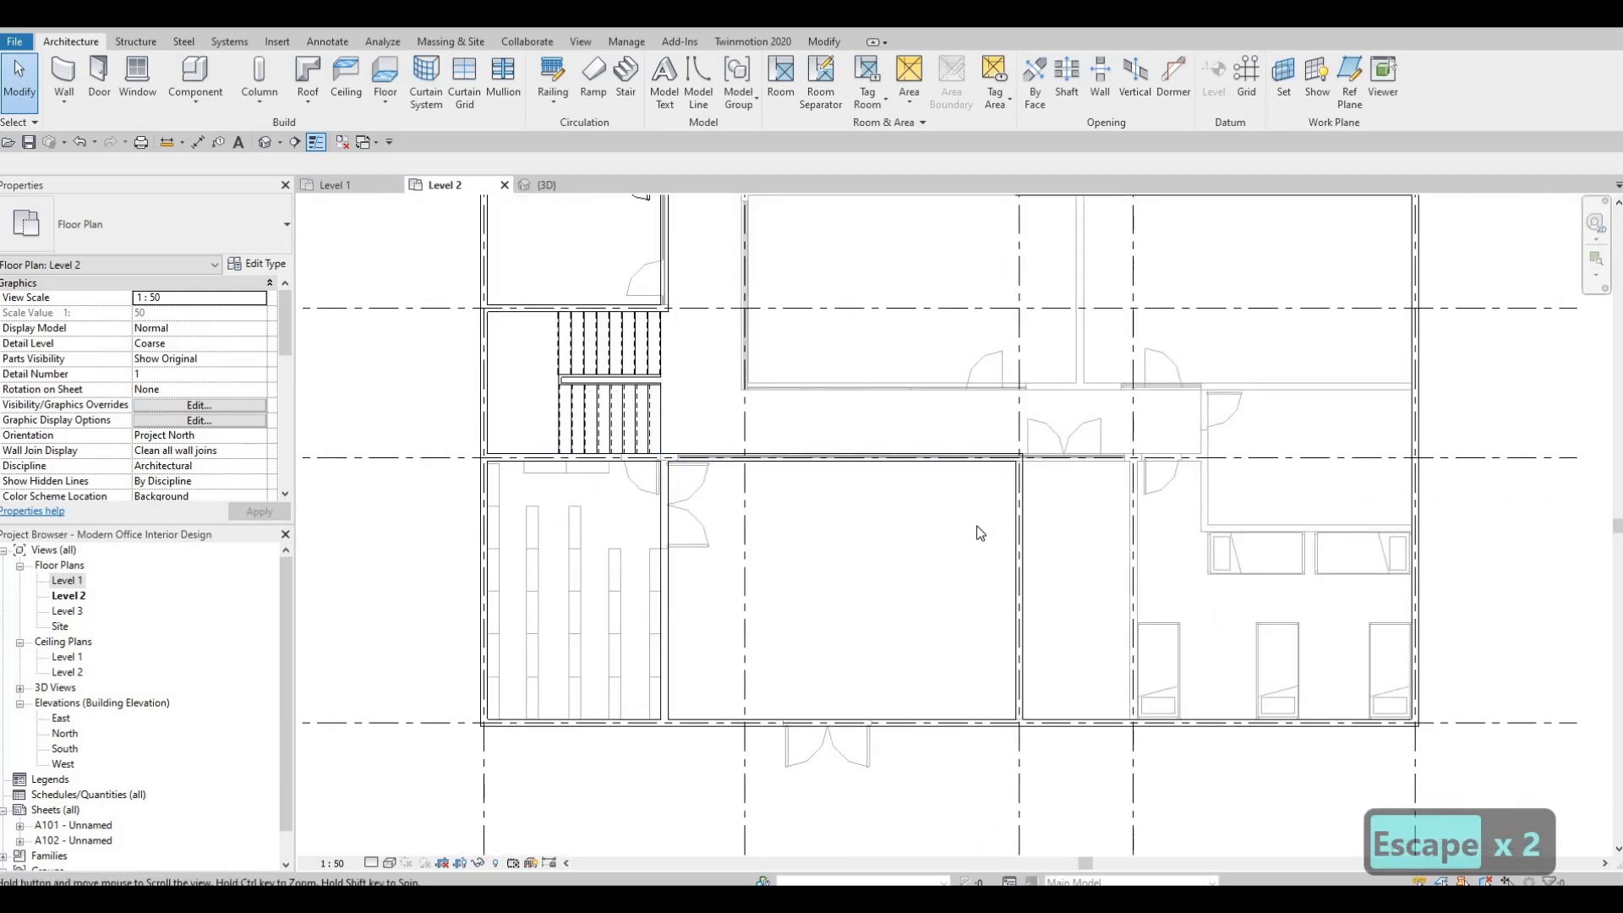
scroll(982, 534, "down", 1)
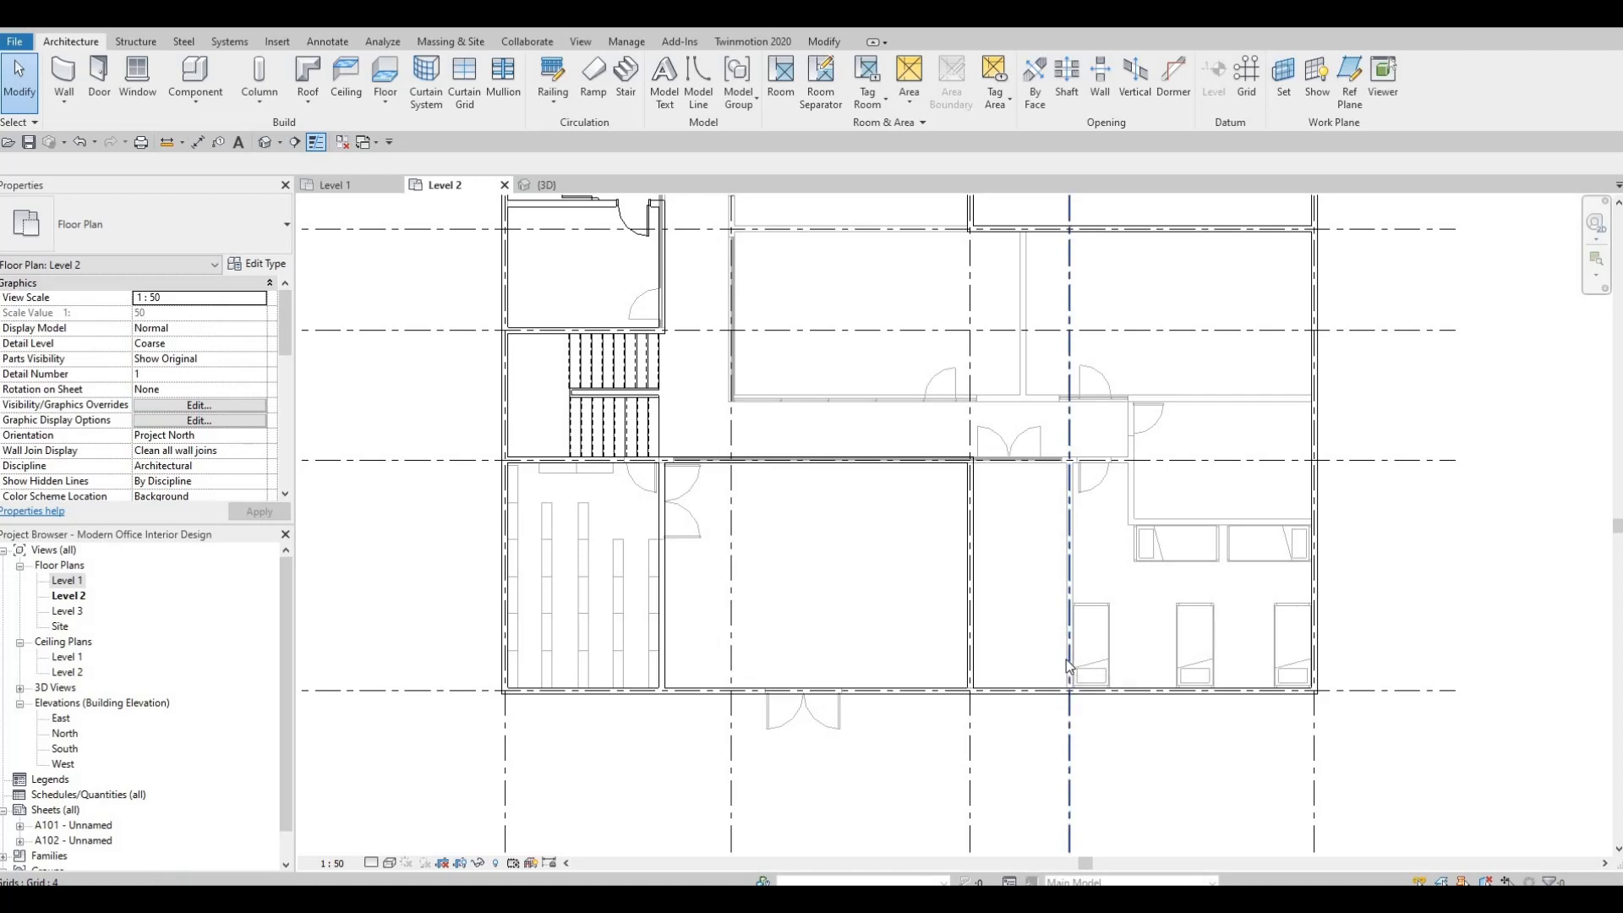
scroll(1070, 621, "down", 2)
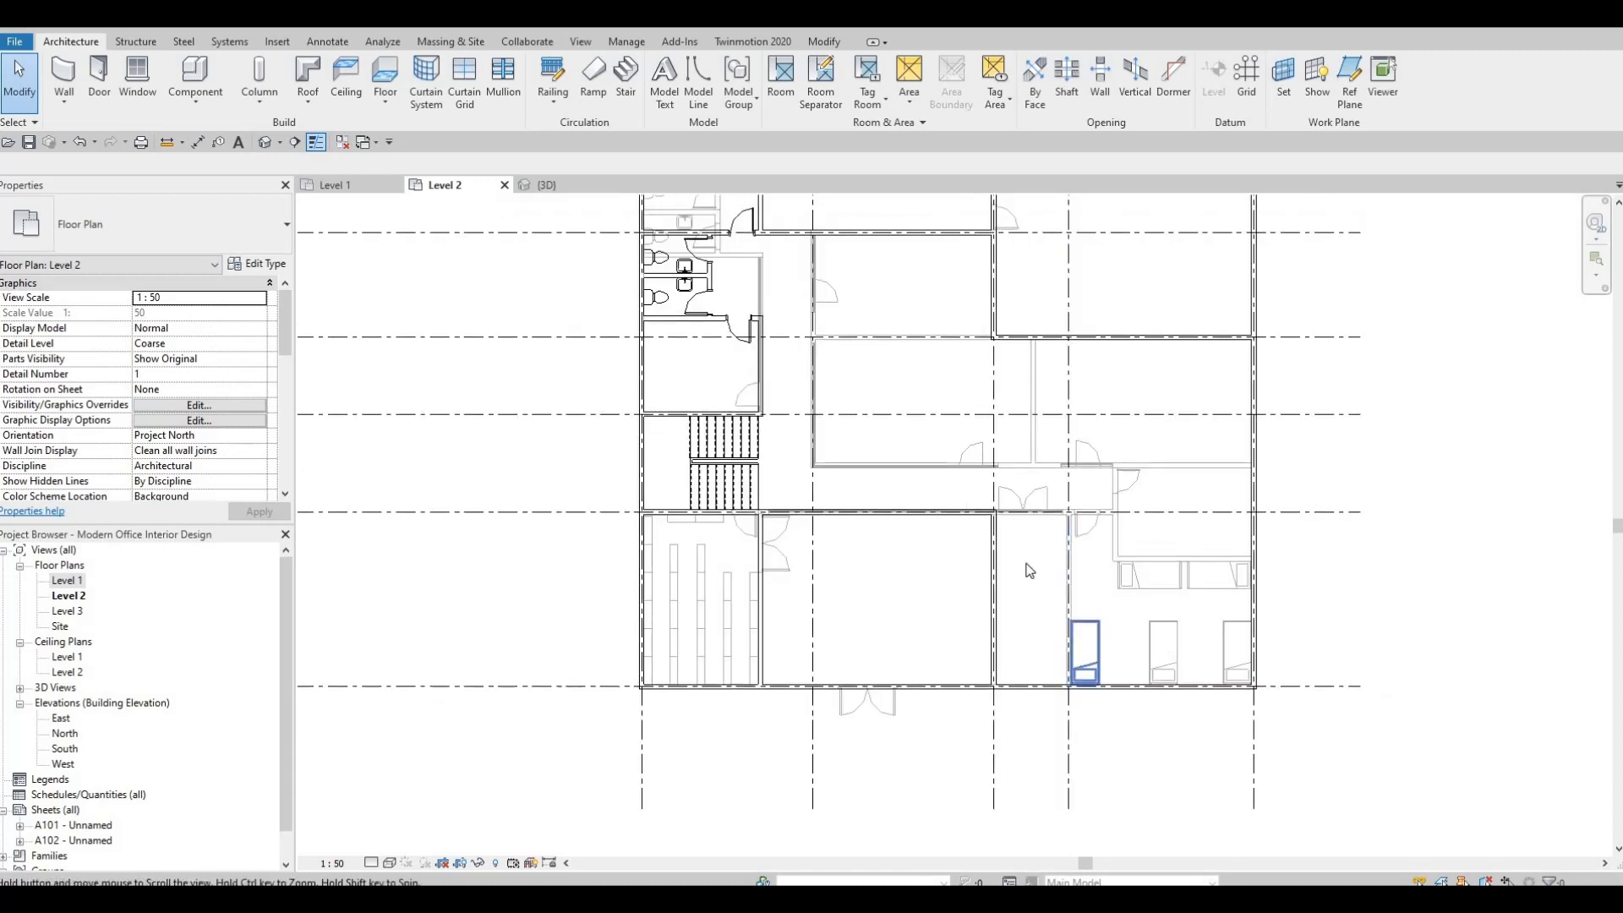
middle_click_drag(1005, 610, 1007, 662)
key("Escape")
middle_click_drag(956, 550, 956, 580)
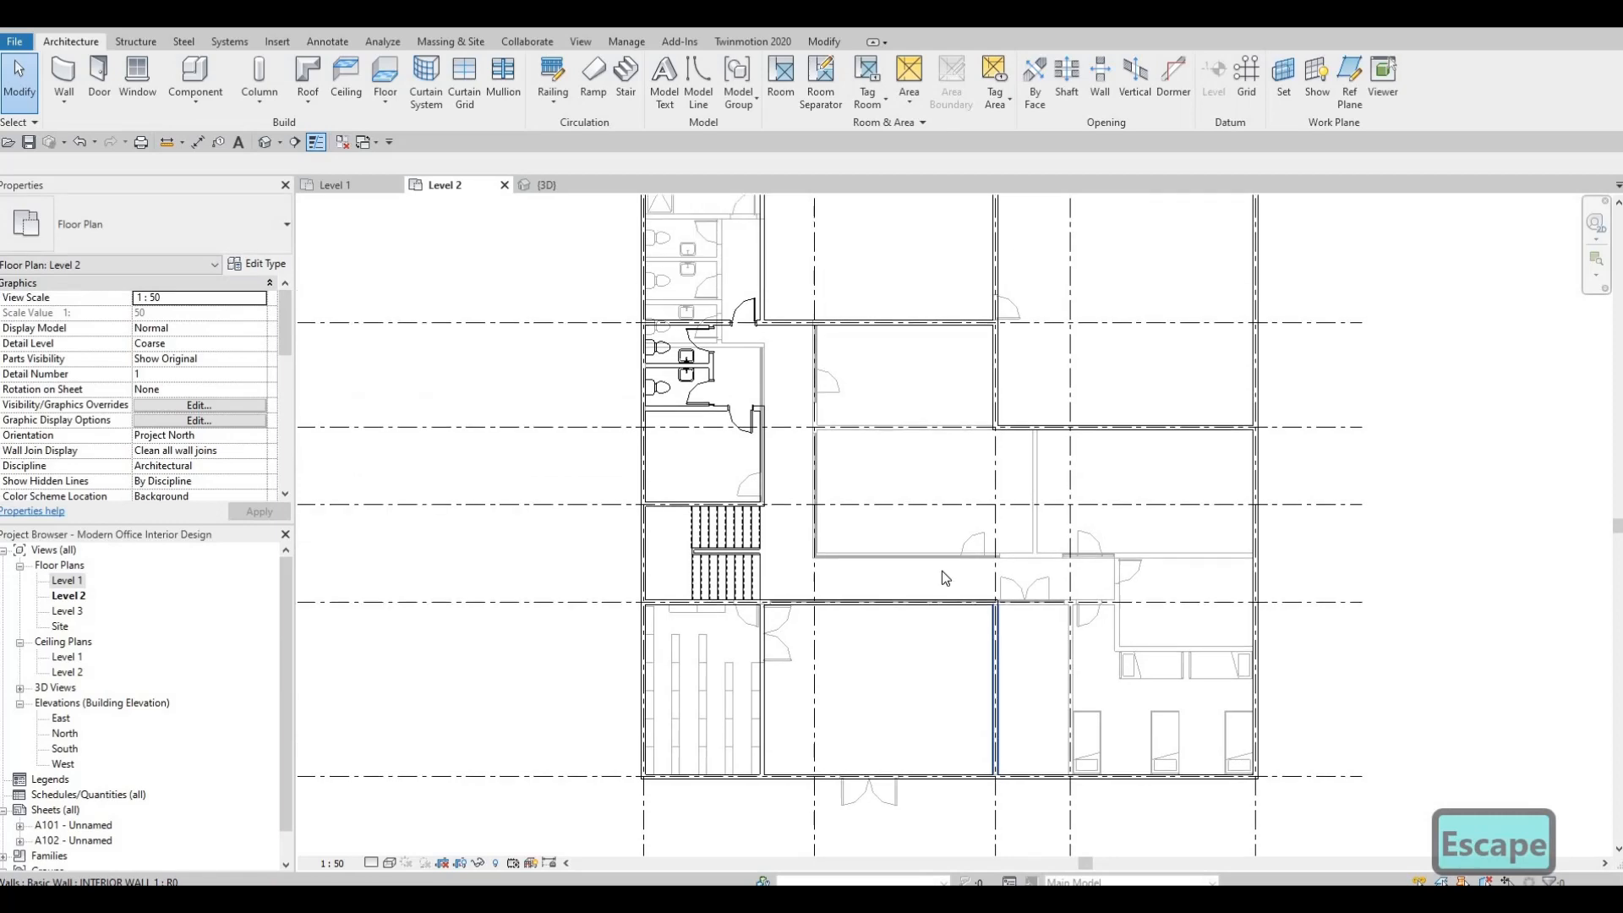
scroll(829, 603, "up", 1)
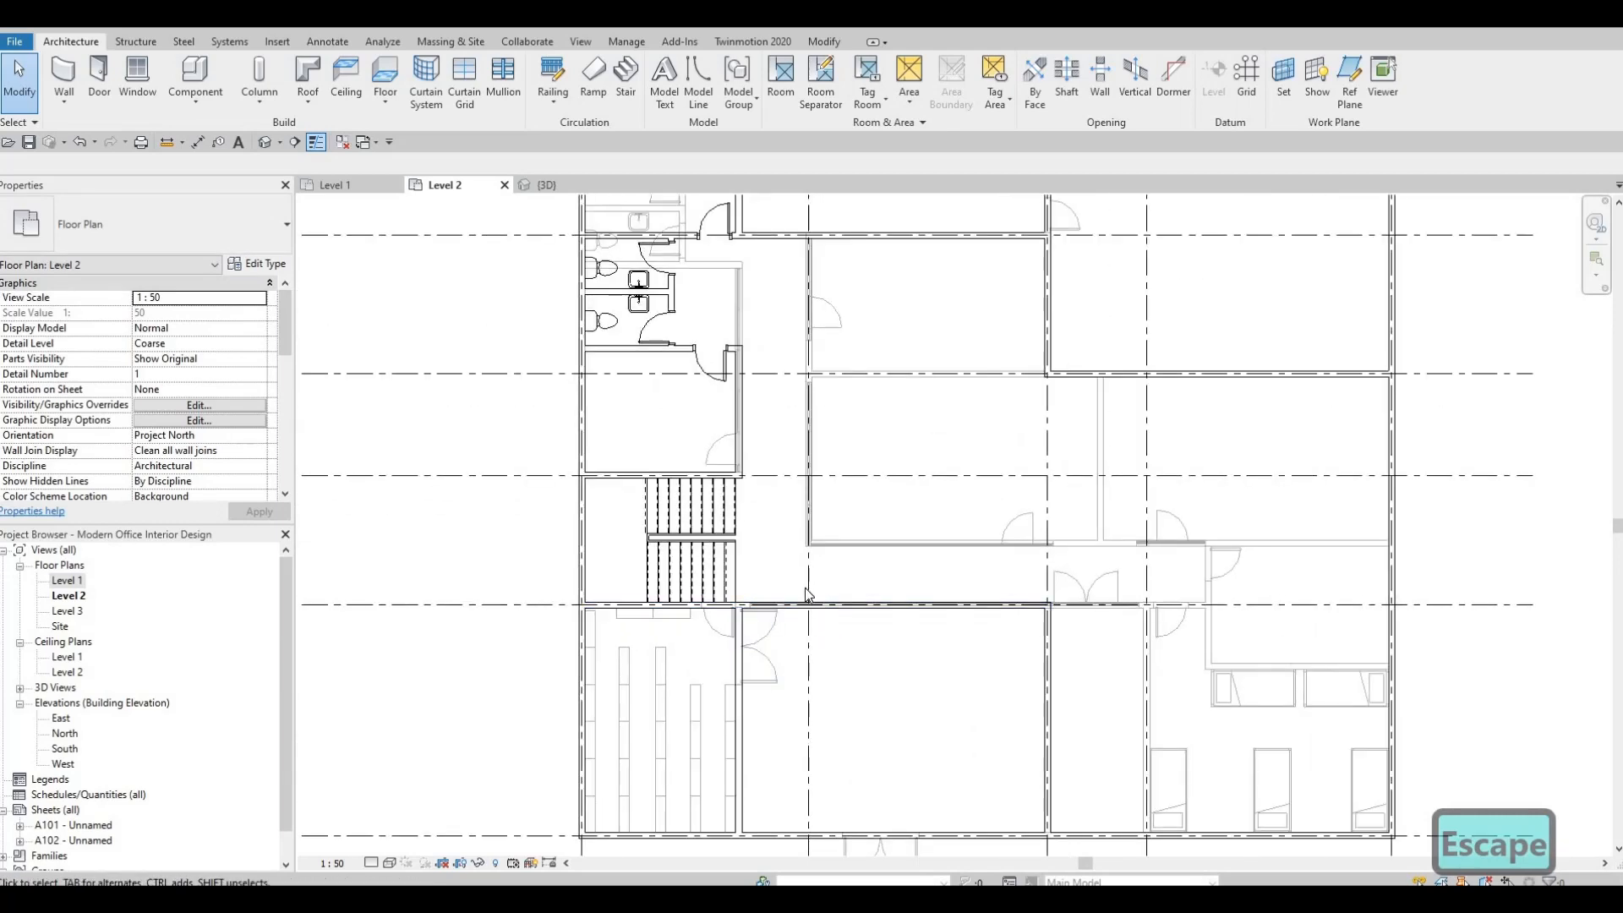
middle_click_drag(804, 587, 823, 532)
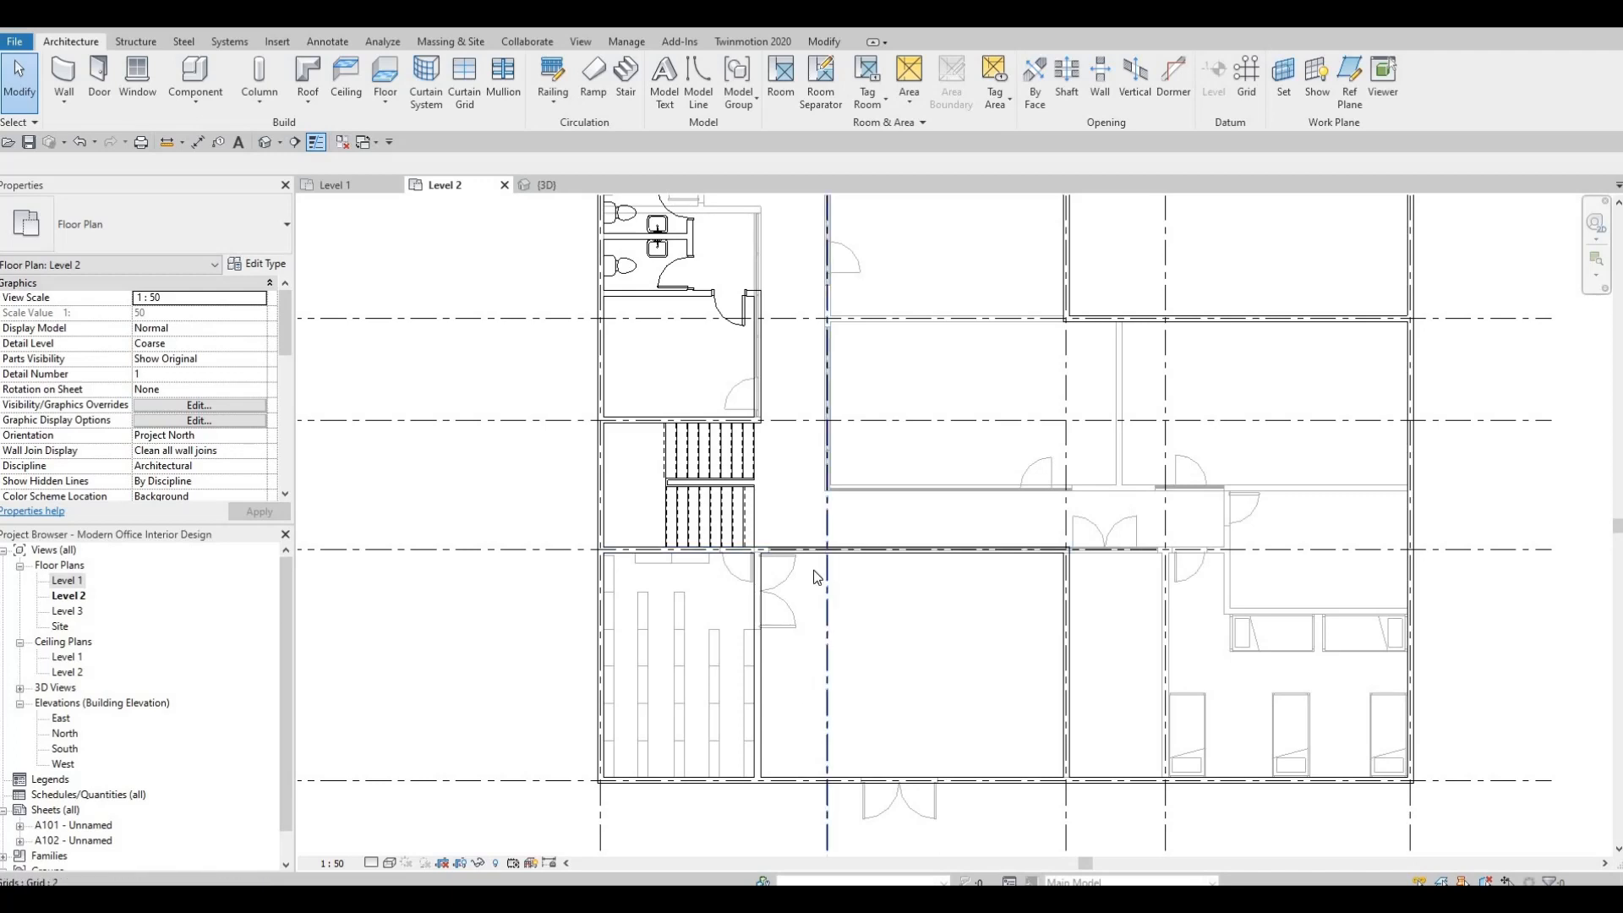
Move the interior wall south of the stairs, between grids E and F, east onto grid 2 and clear the selection.
left_click(756, 636)
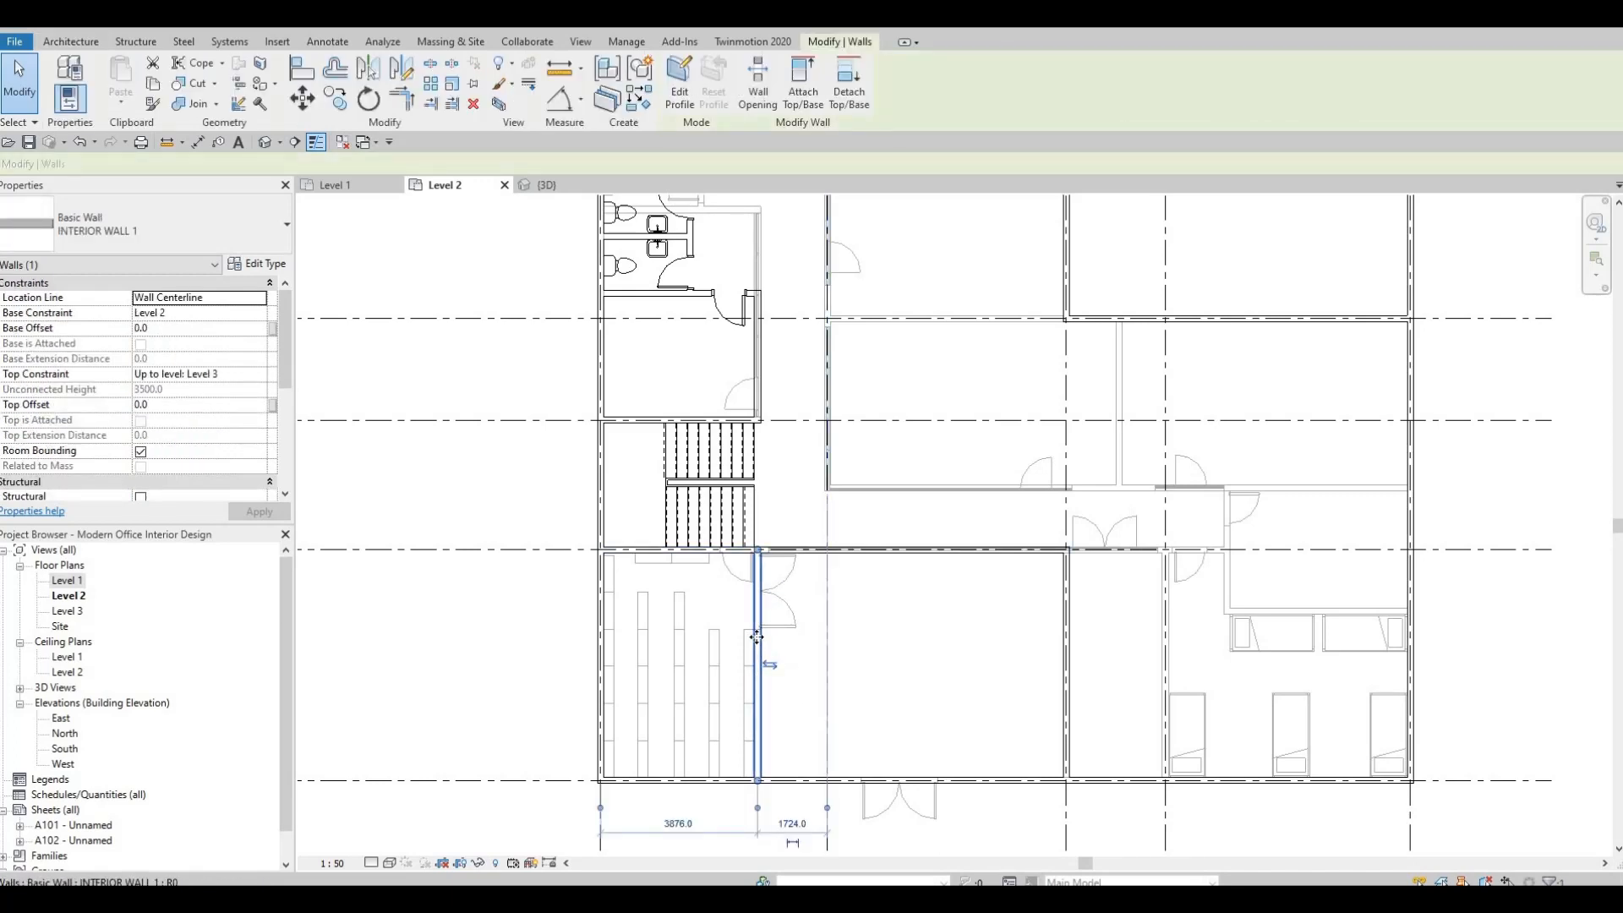
mouse_move(810, 647)
left_mouse_down()
mouse_move(834, 580)
mouse_move(818, 645)
left_mouse_up()
scroll(886, 519, "down", 1)
key("Escape")
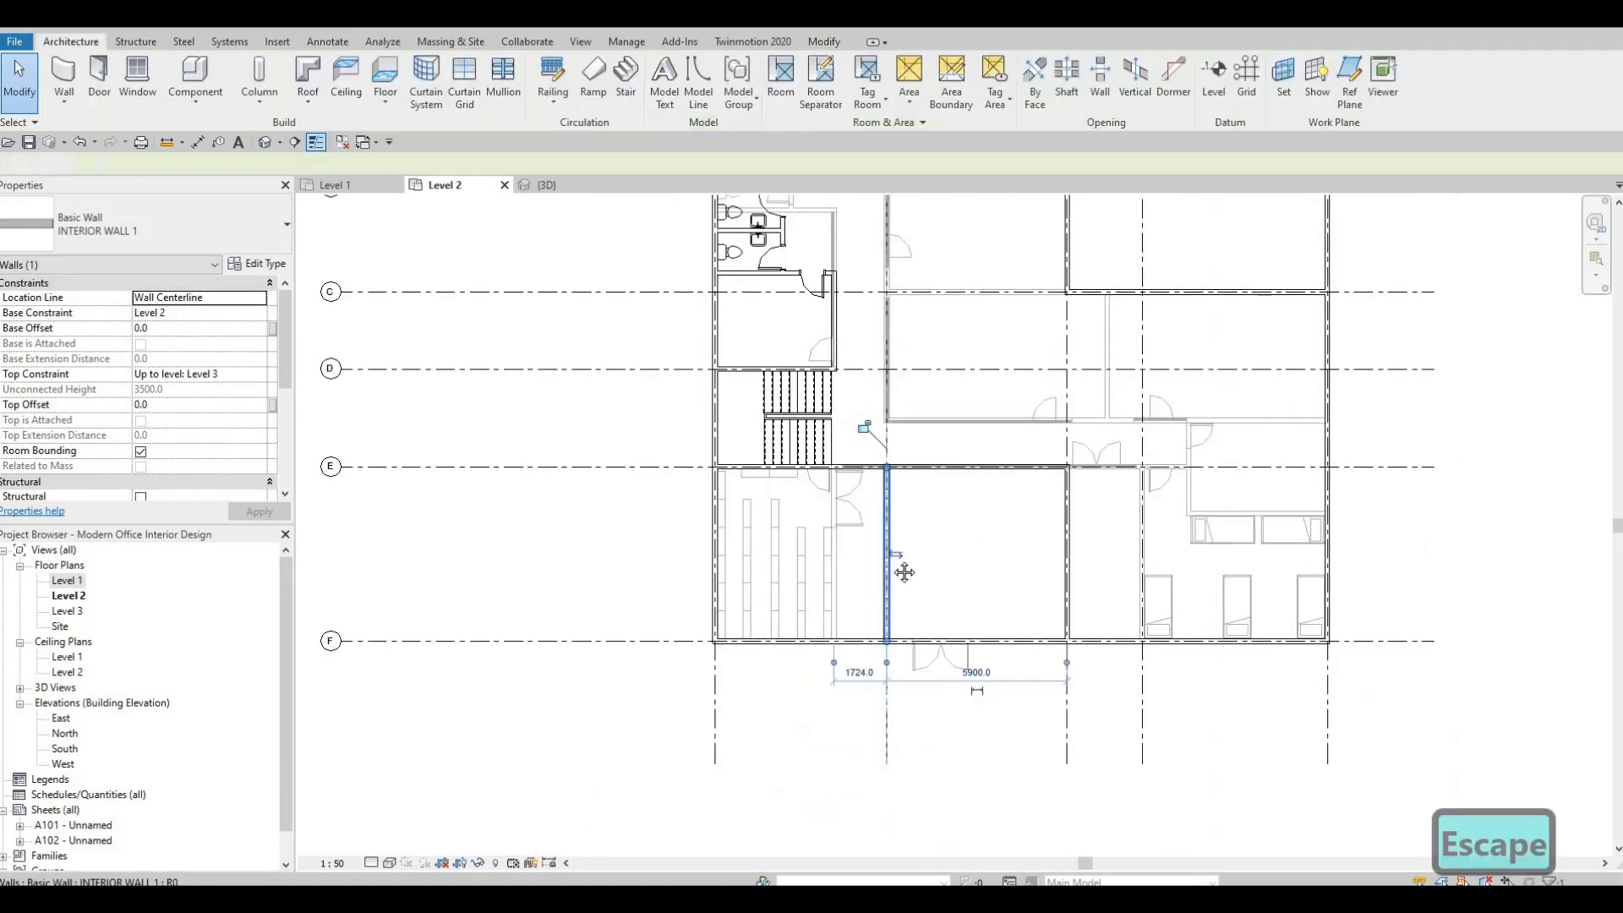
middle_click_drag(599, 518, 673, 569)
scroll(673, 569, "down", 1)
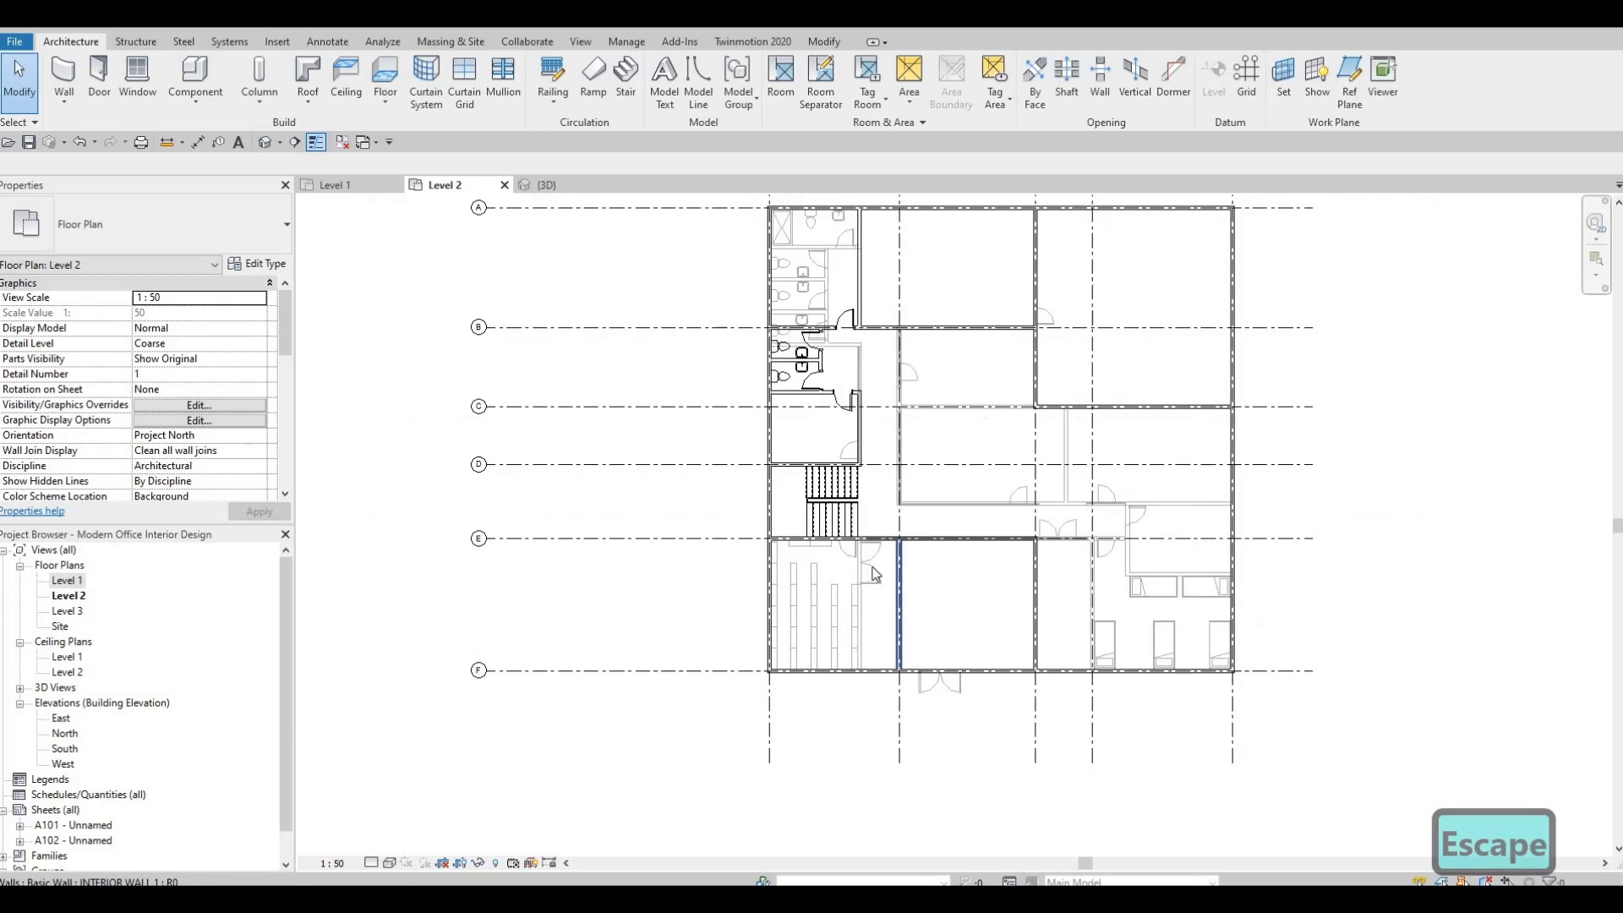
Split the grid E wall 800 mm west of grid 2 and end the split command.
scroll(606, 551, "up", 1)
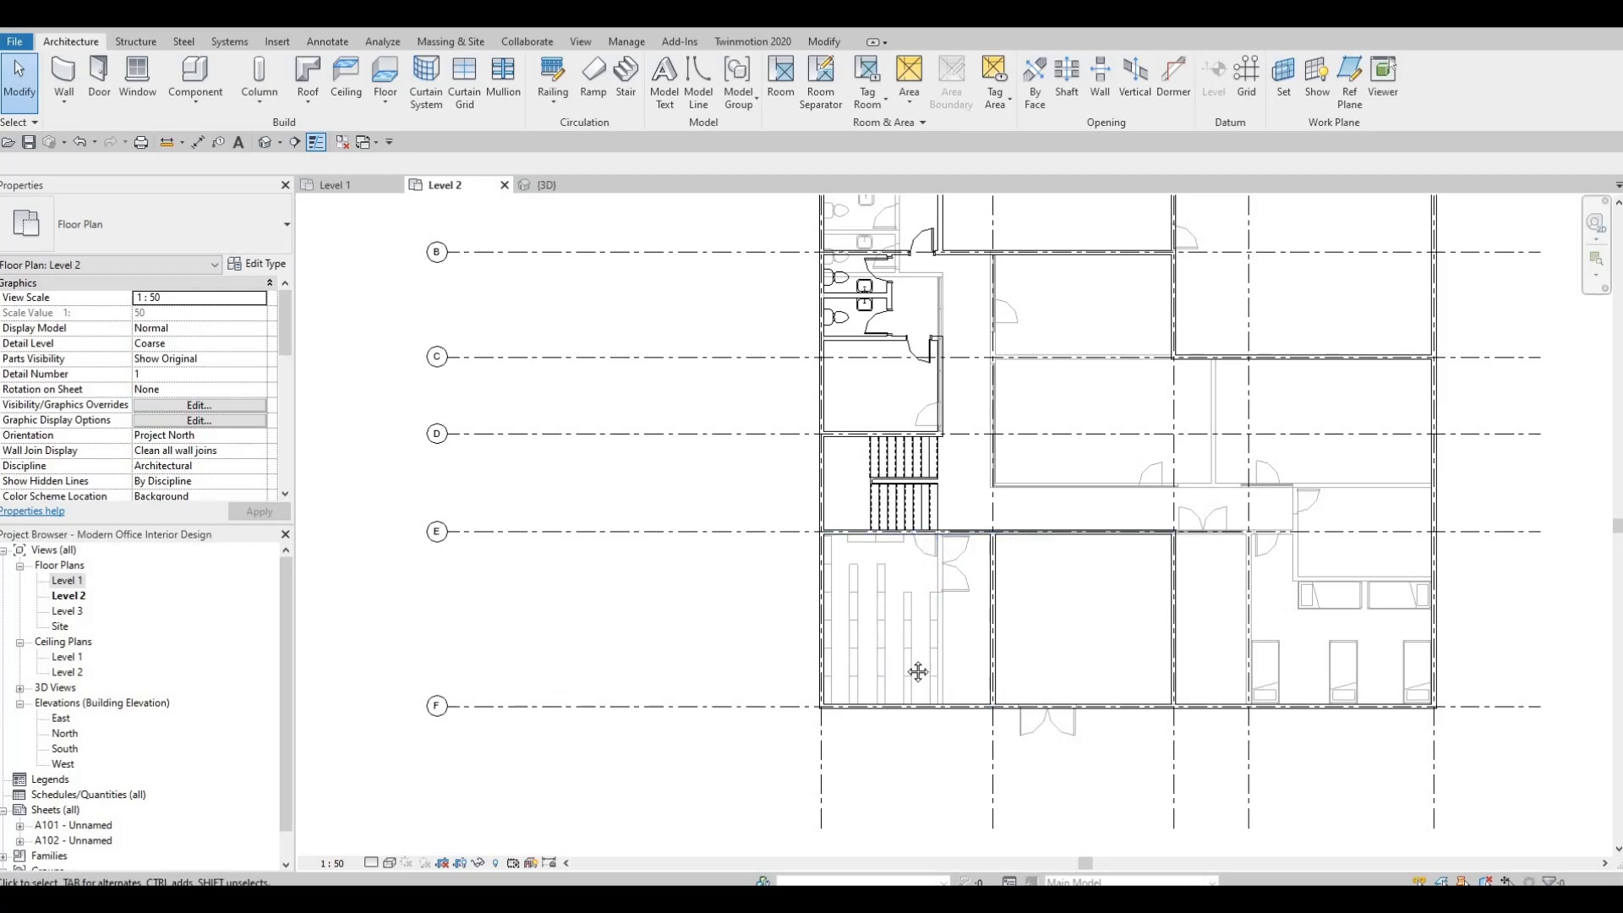
middle_click_drag(747, 672, 736, 678)
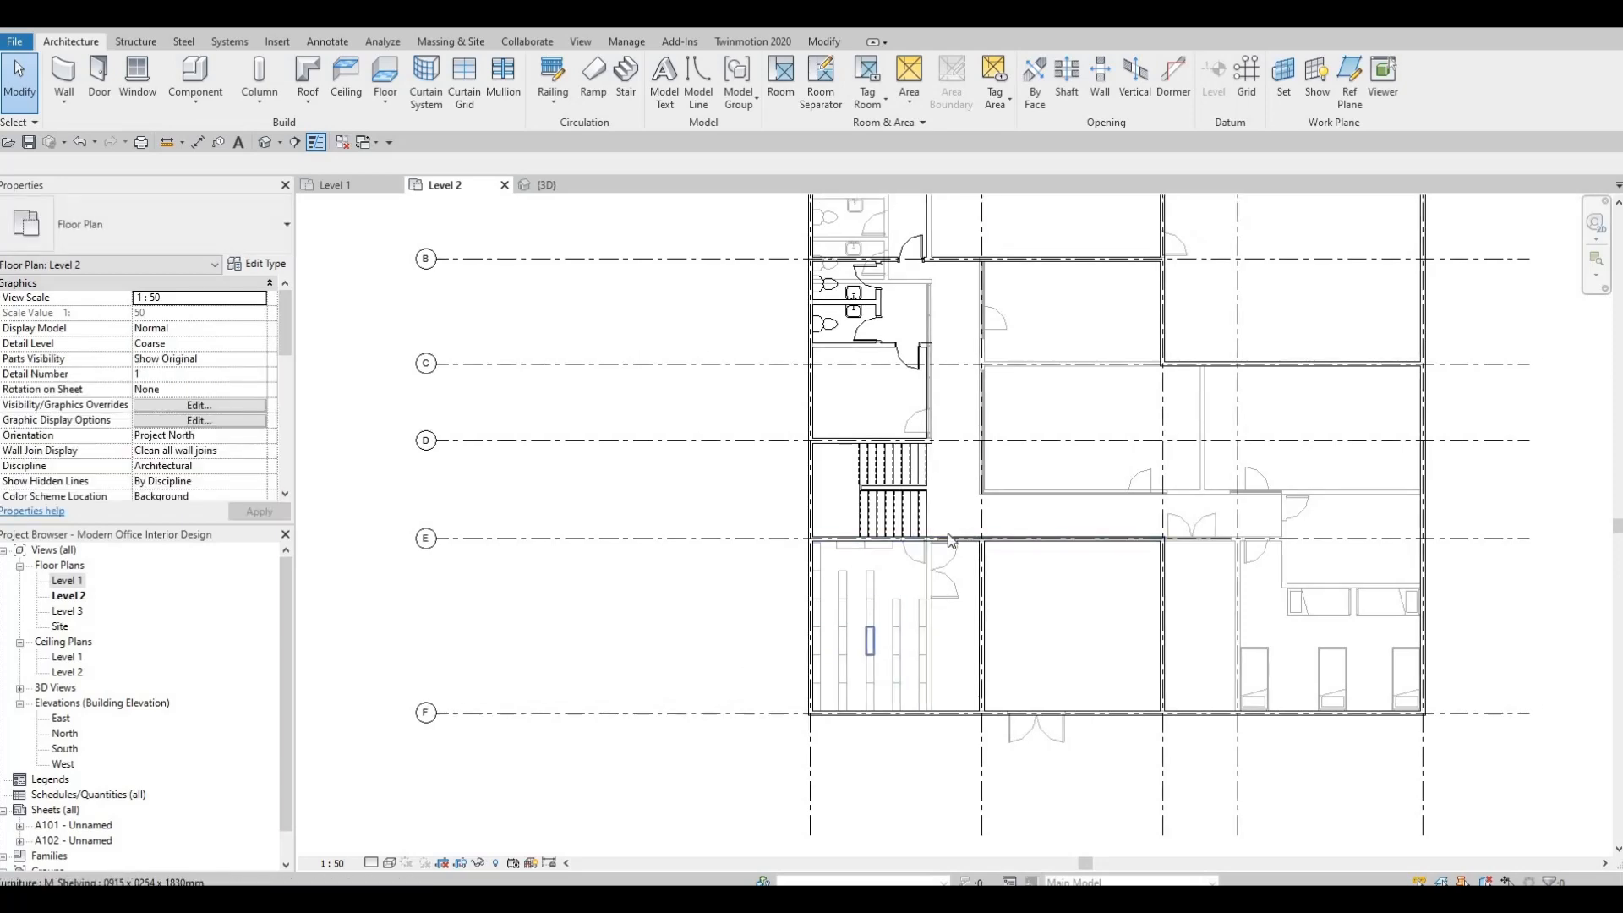
key("Escape")
scroll(947, 536, "up", 5)
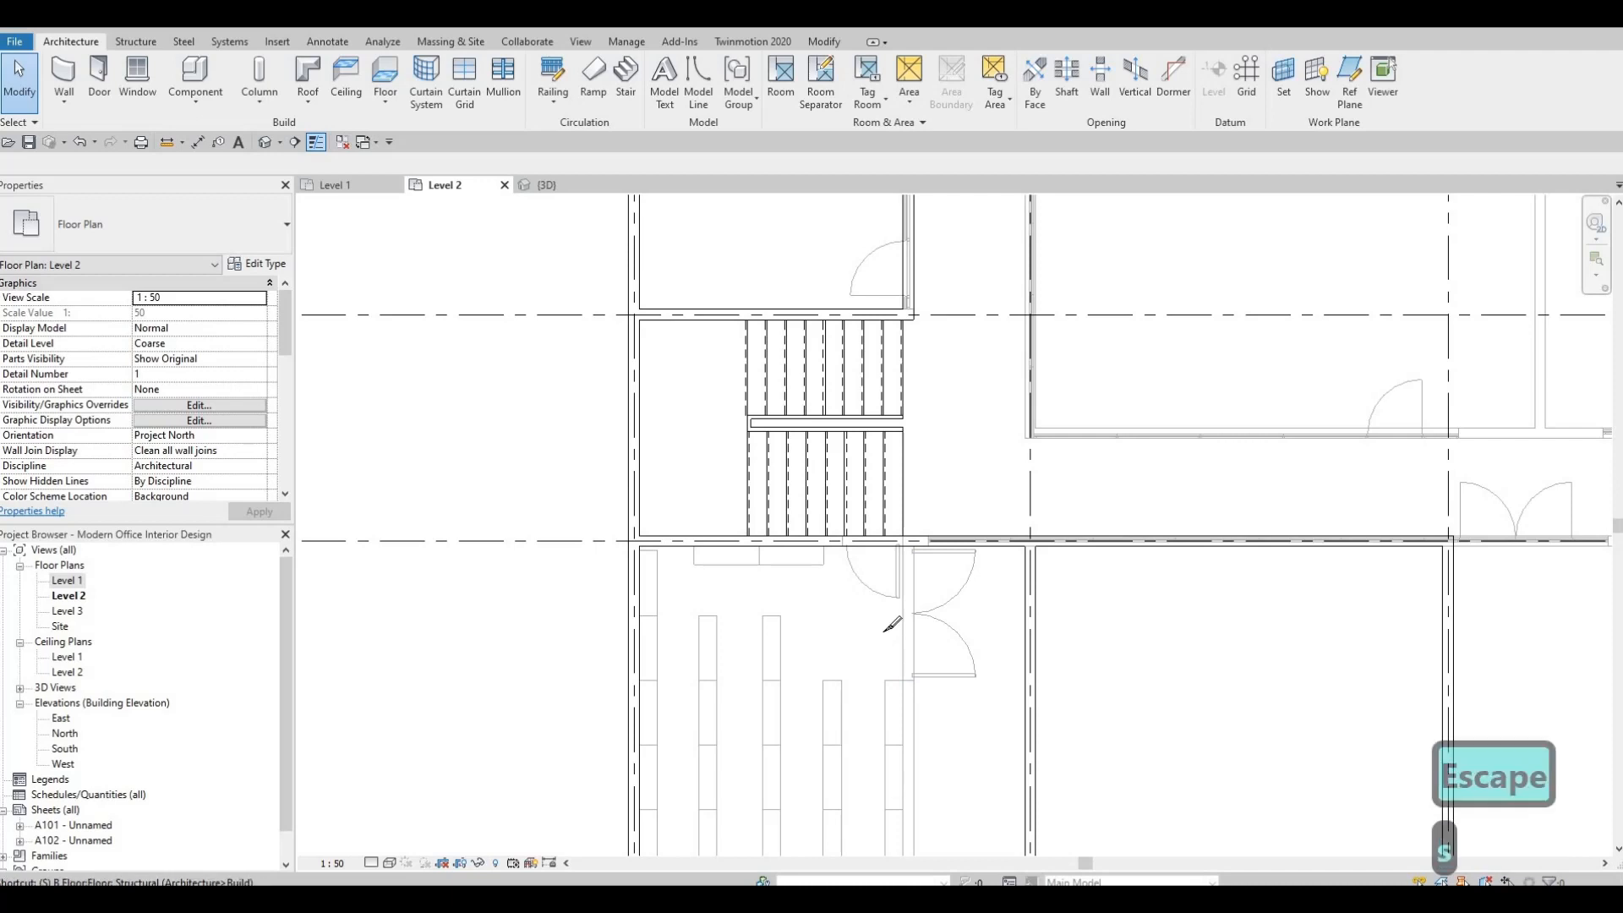
key("s")
key("l")
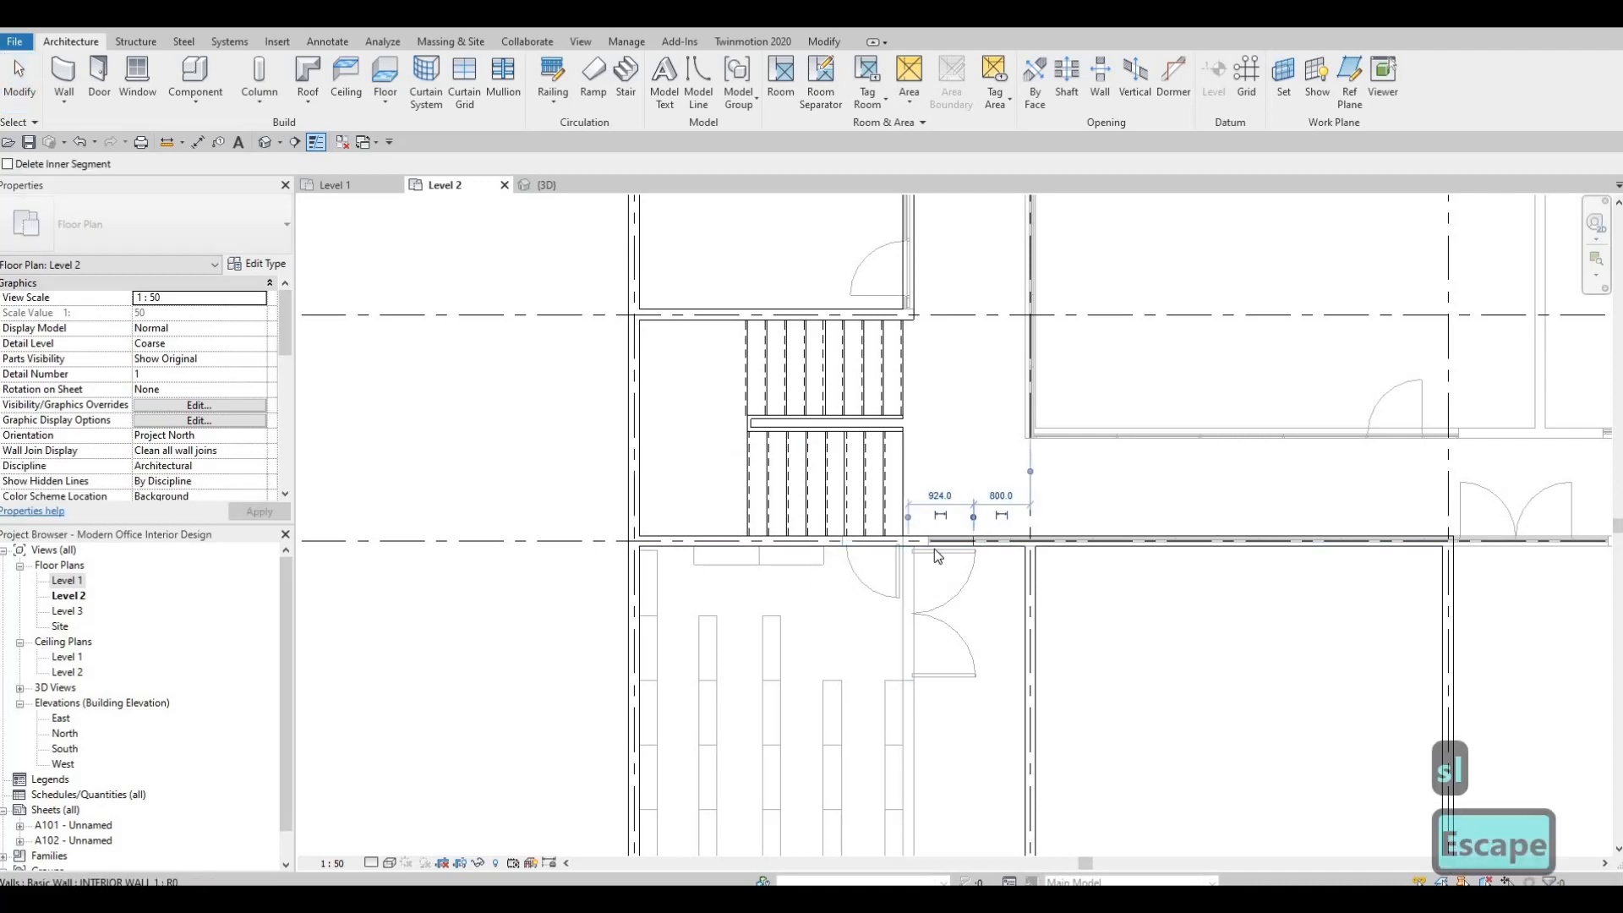
key("Escape")
key("Escape")
Shorten the western segment of the grid E wall so it ends 3940 mm from grid 1, near the stairs' east side.
left_click(937, 542)
scroll(939, 543, "up", 2)
scroll(946, 542, "up", 1)
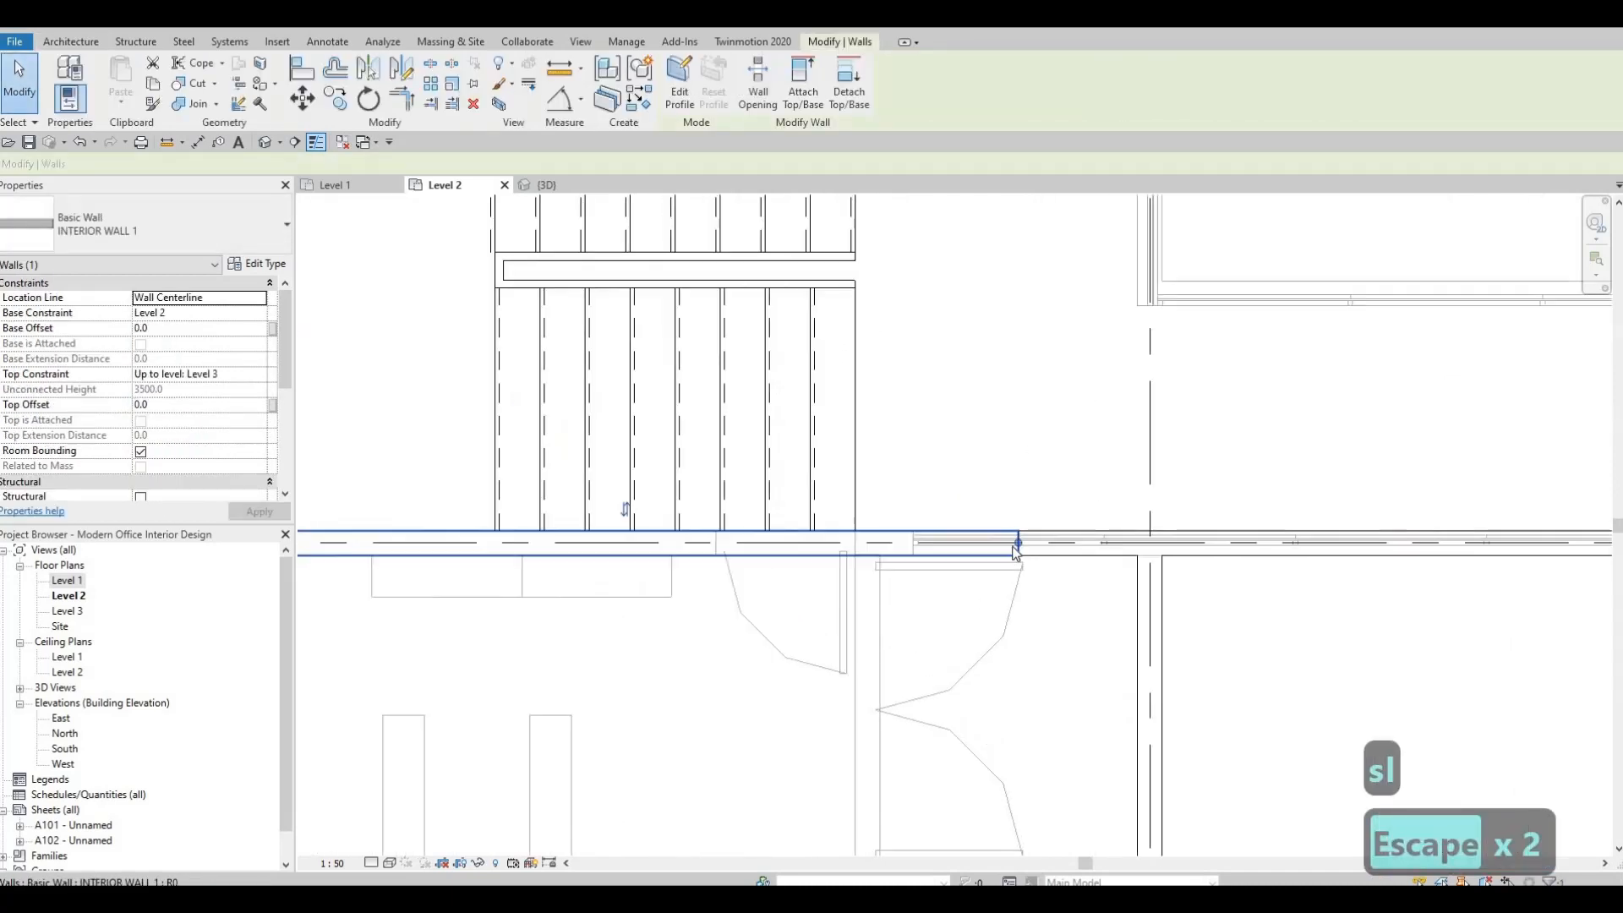
left_click_drag(903, 551, 878, 556)
left_click_drag(875, 657, 893, 723)
scroll(893, 723, "down", 3)
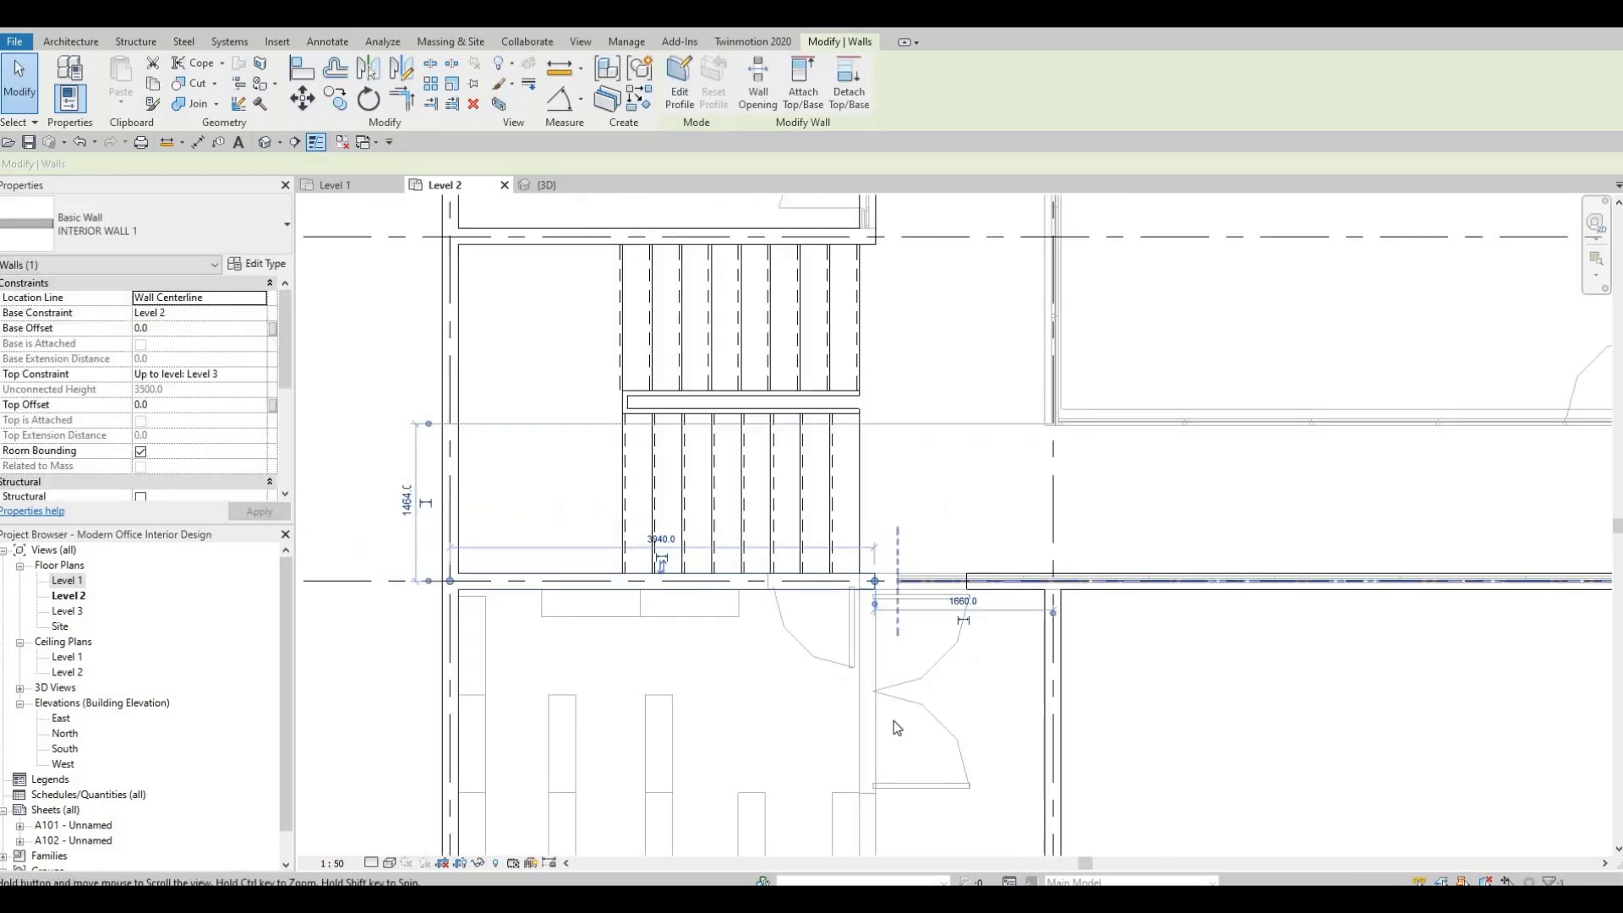
key("Escape")
key("Escape")
key("a")
key("l")
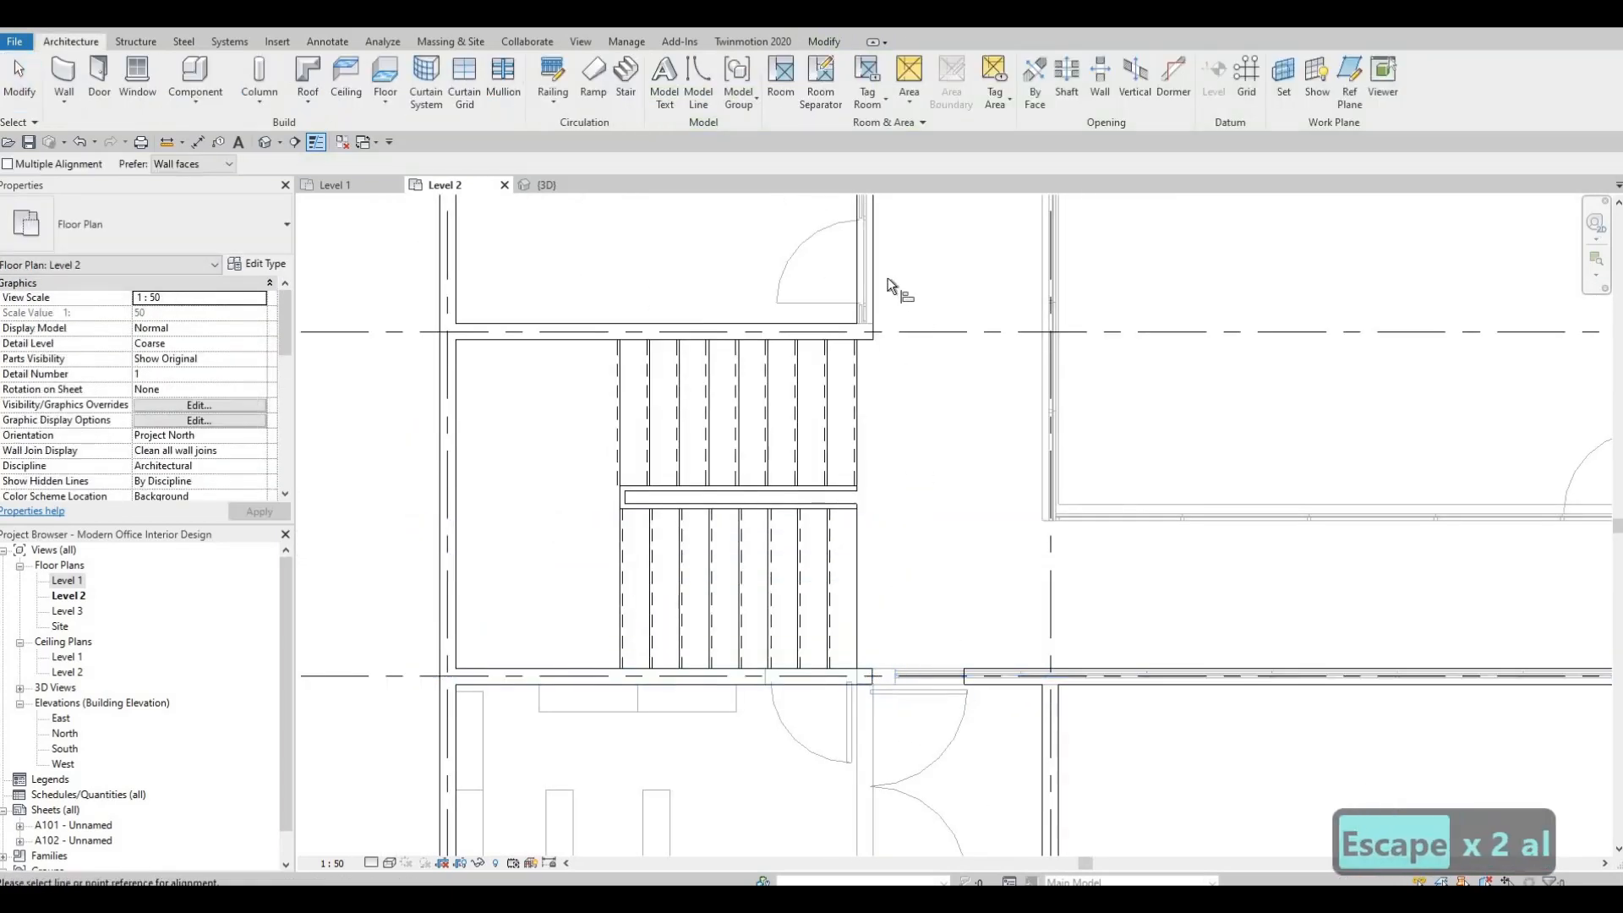
left_click(874, 272)
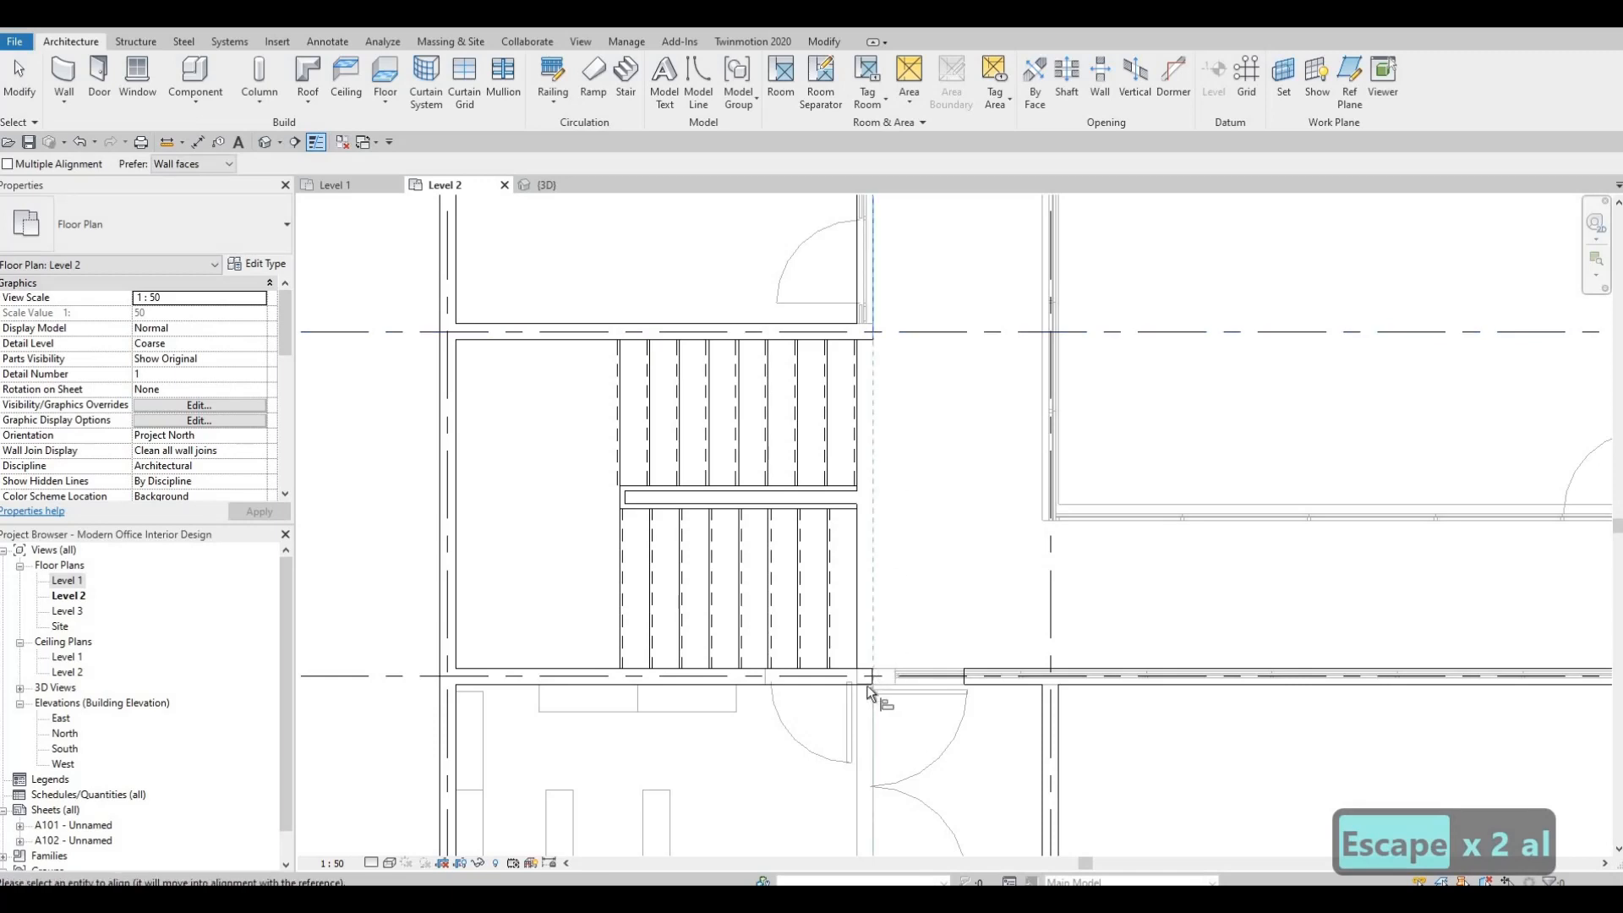
scroll(870, 687, "up", 2)
key("Escape")
key("Escape")
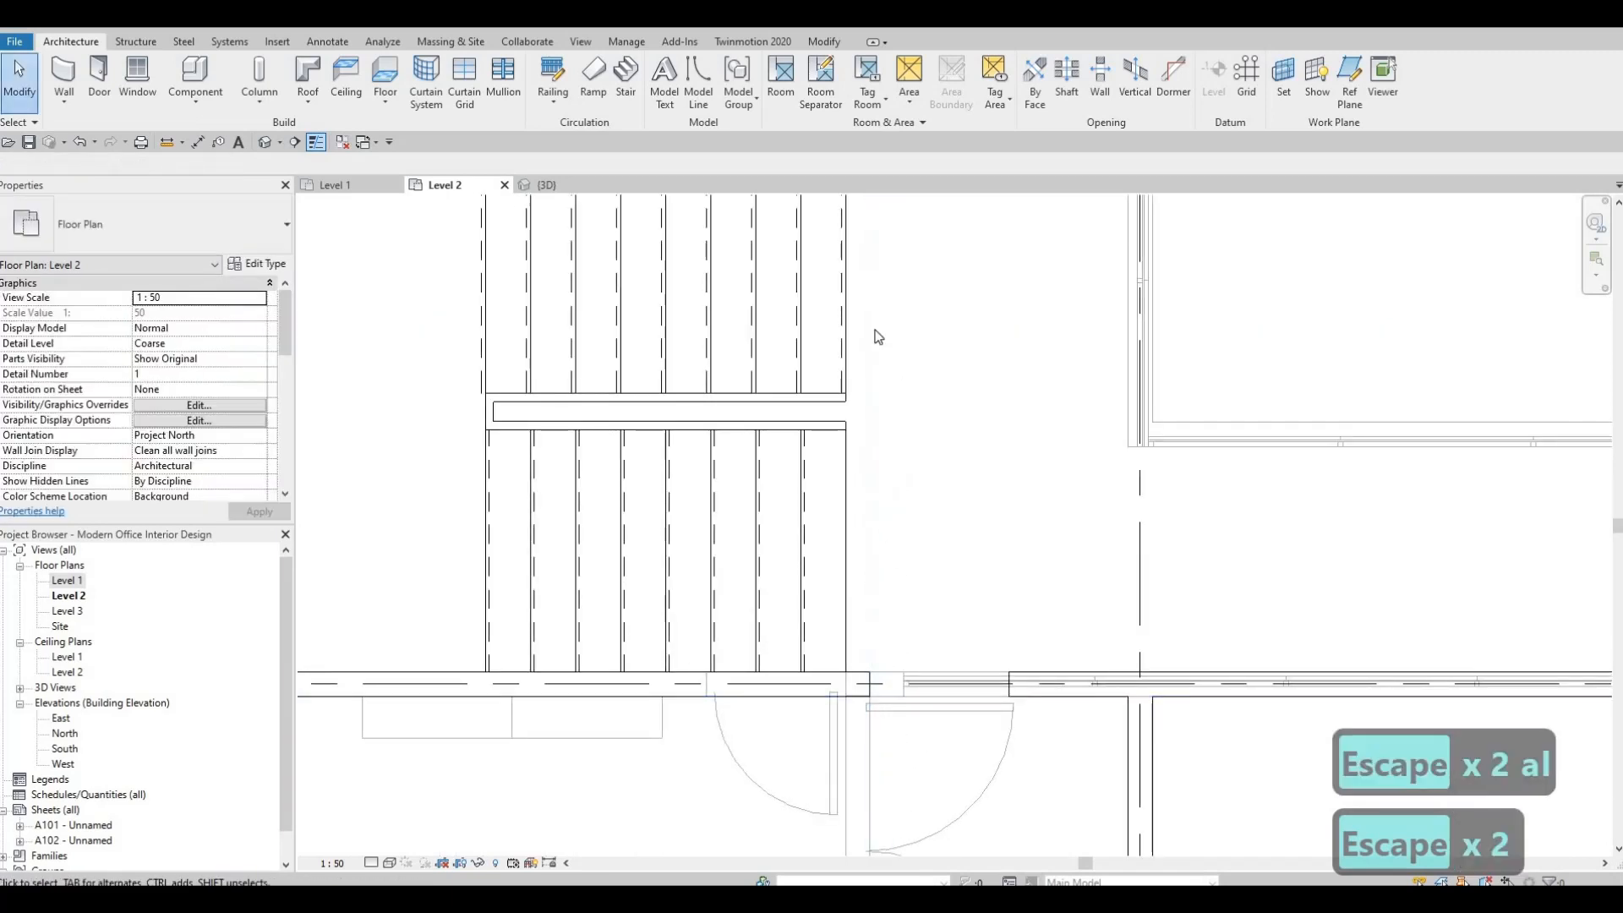
Trim the grid E wall to a corner with the grid 2 wall, keeping its eastern part, and end the command.
scroll(888, 517, "down", 2)
scroll(984, 627, "up", 2)
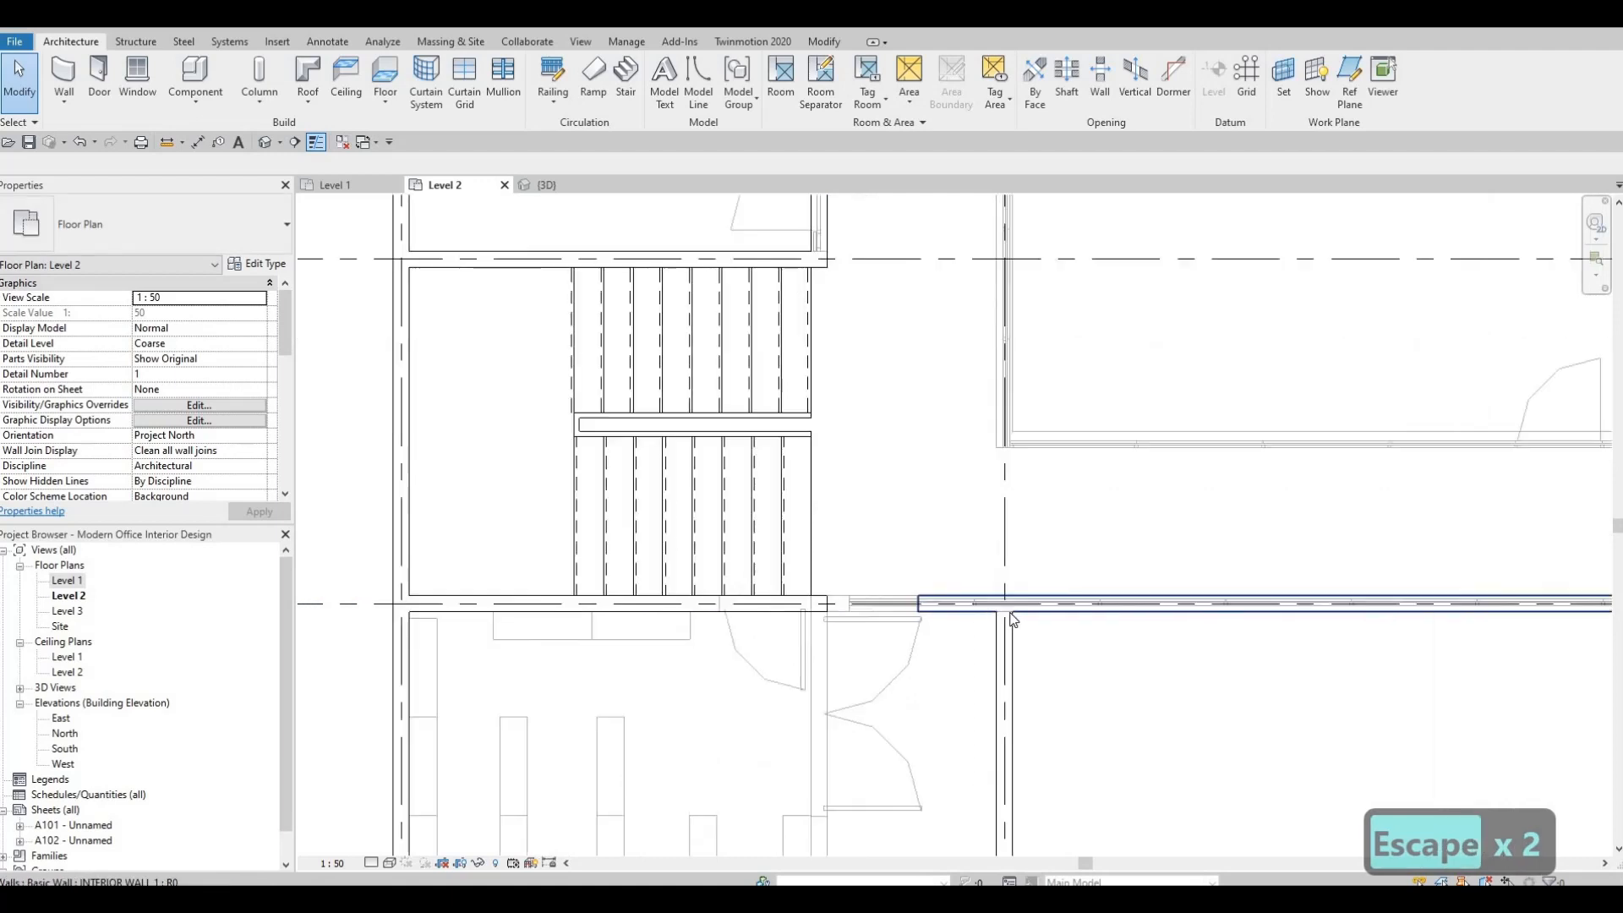
key("Escape")
key("Escape")
key("t")
key("r")
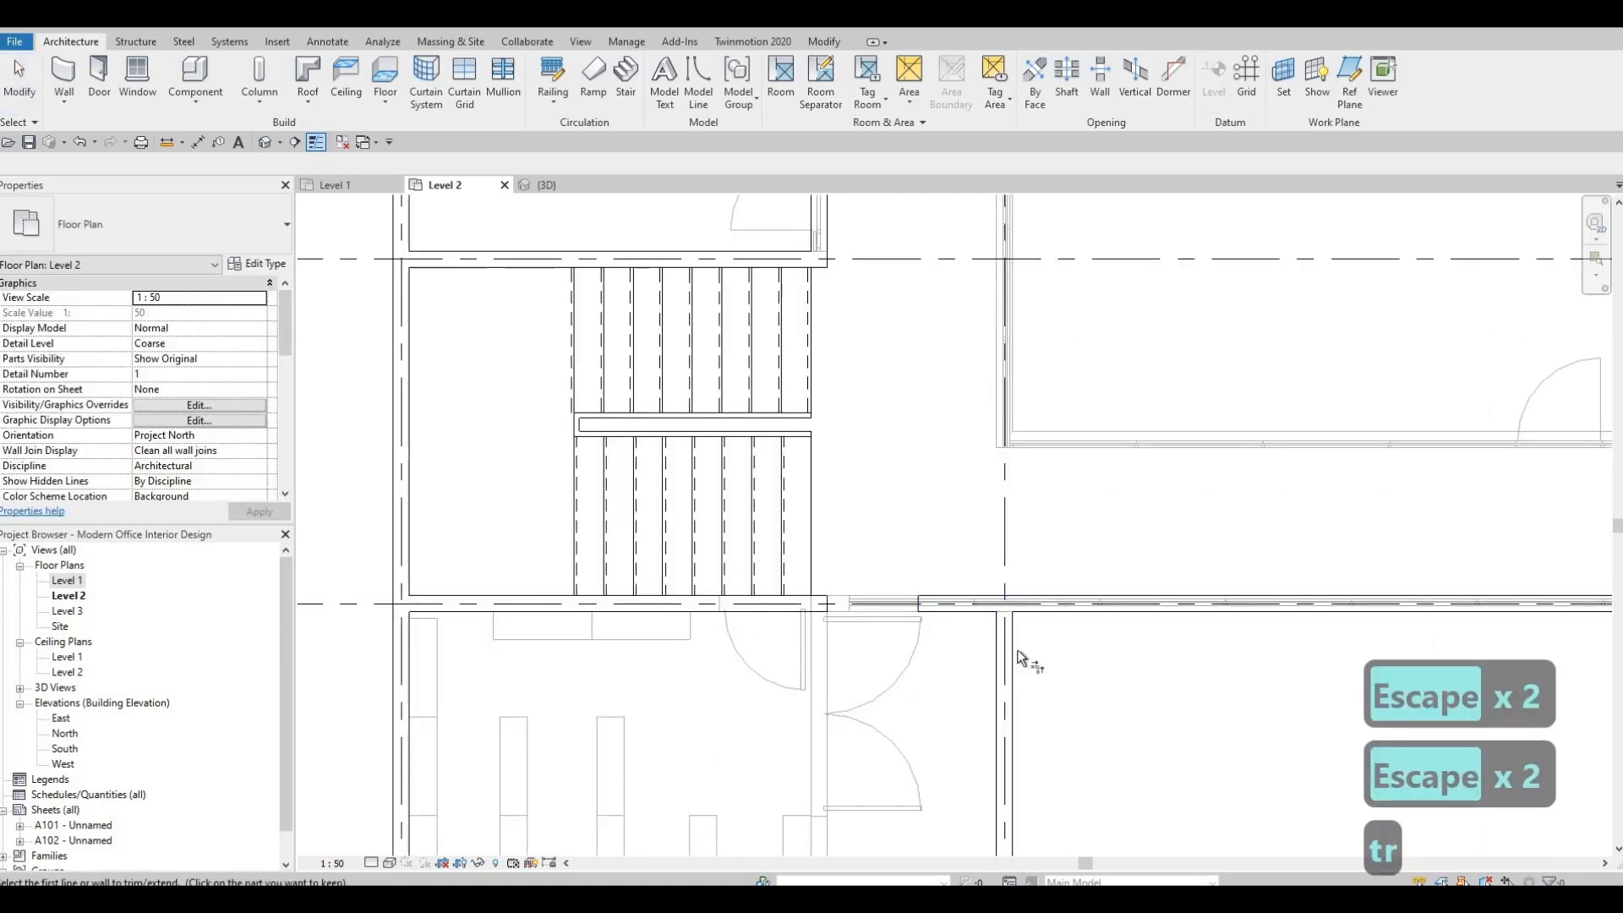
left_click(1041, 610)
left_click(1007, 636)
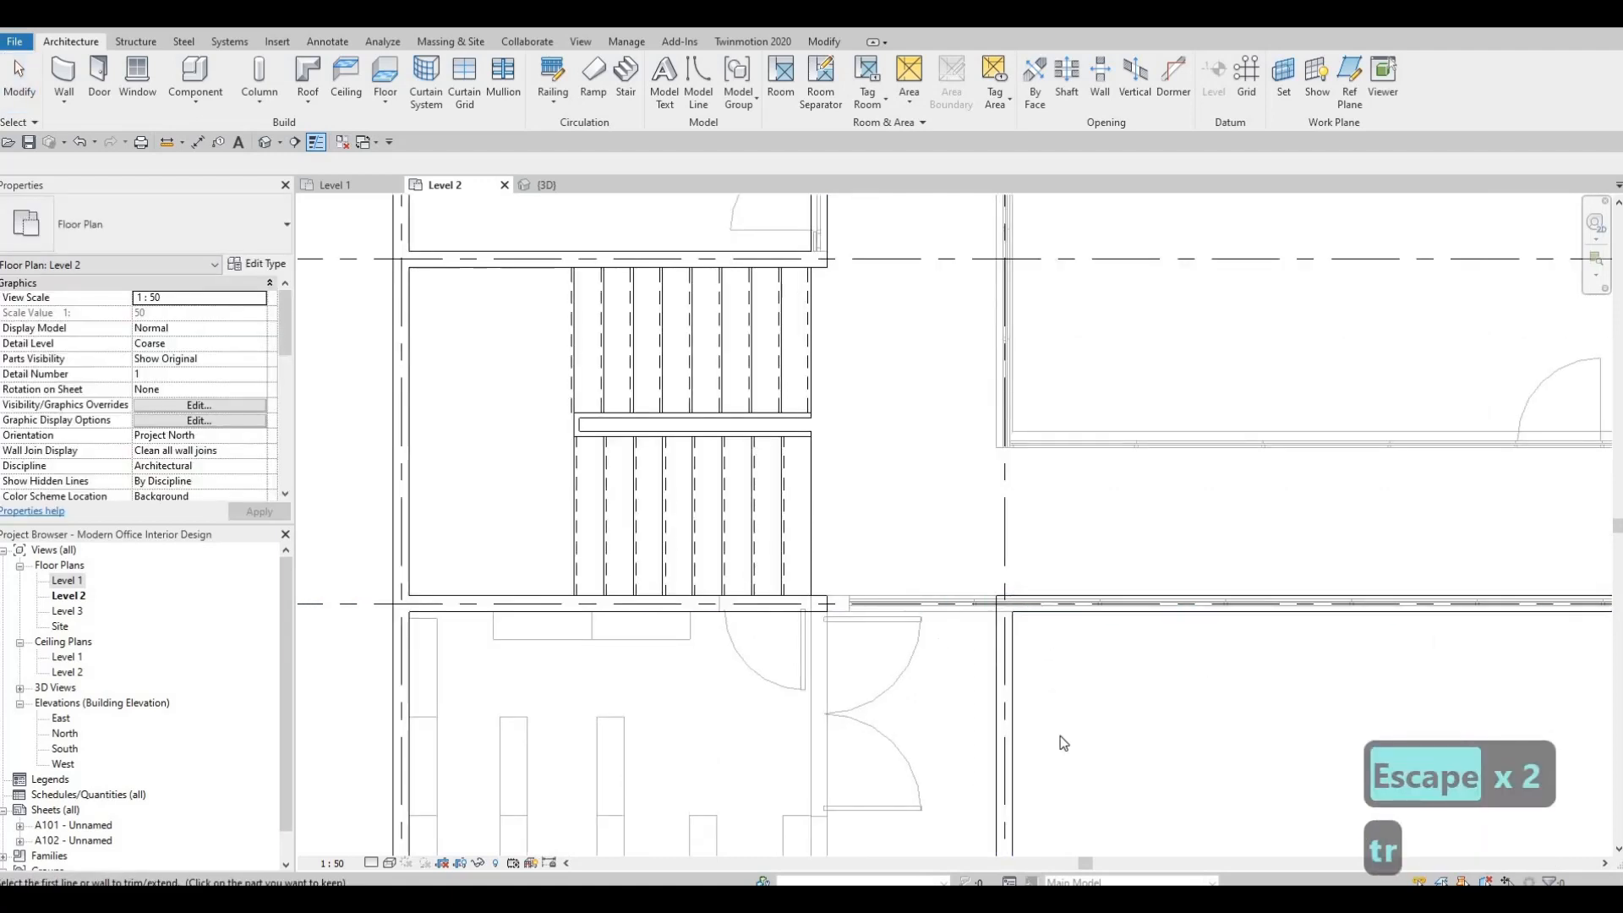
scroll(976, 642, "down", 2)
key("Escape")
scroll(977, 646, "down", 2)
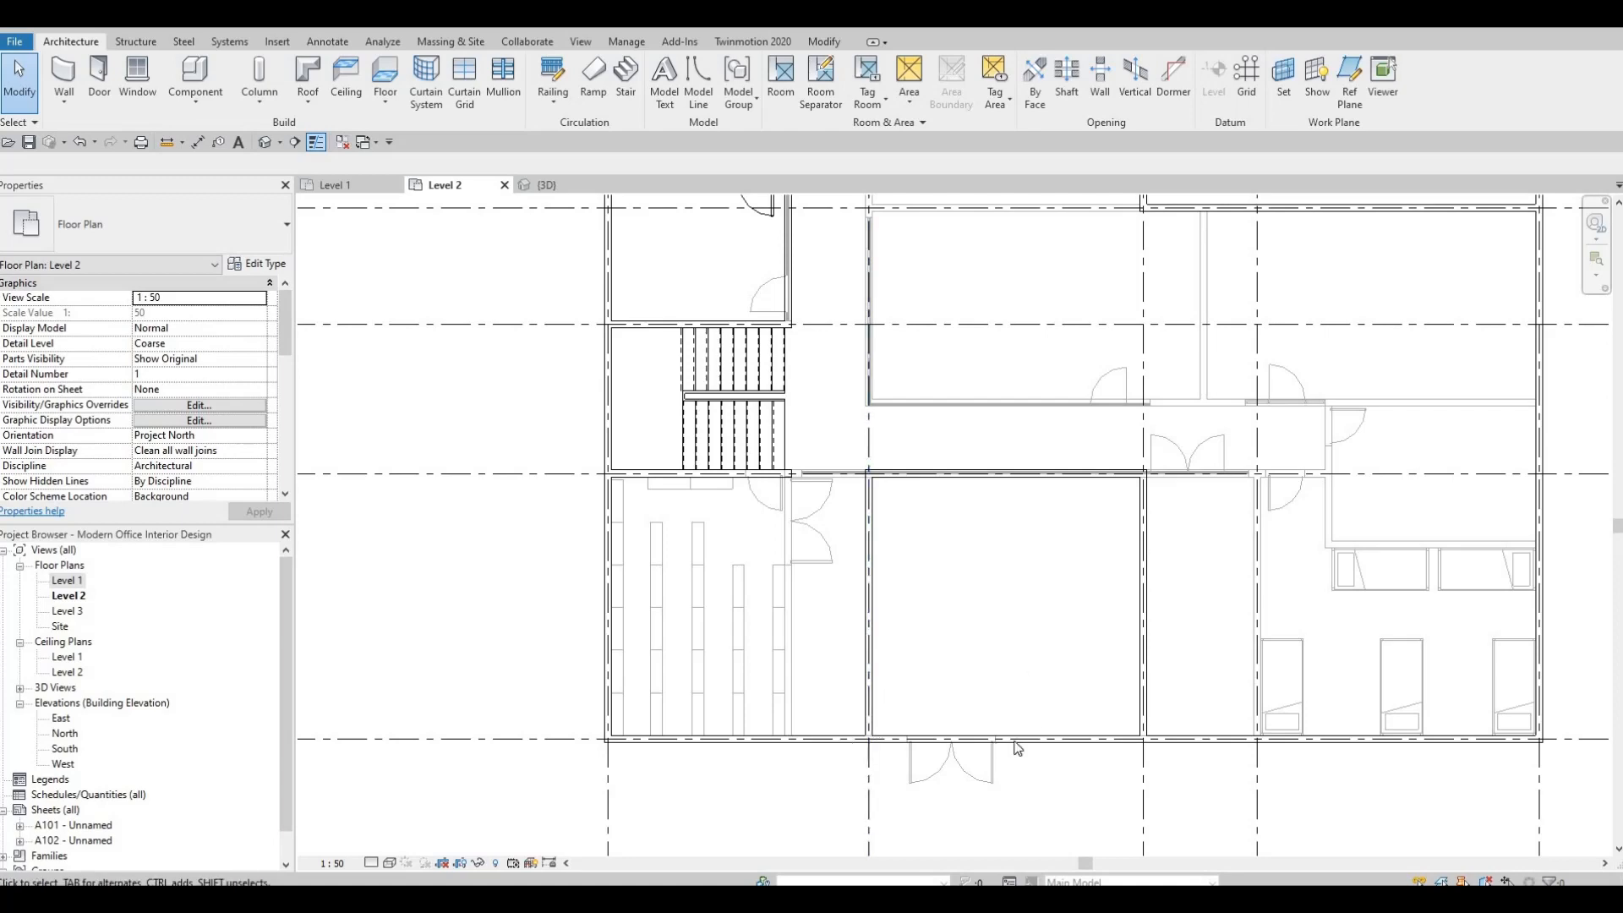
Draw a matching INTERIOR WALL 1 north along grid 2 from the grid E corner for a length of 4500 mm.
scroll(1017, 748, "down", 3)
scroll(1040, 606, "up", 5)
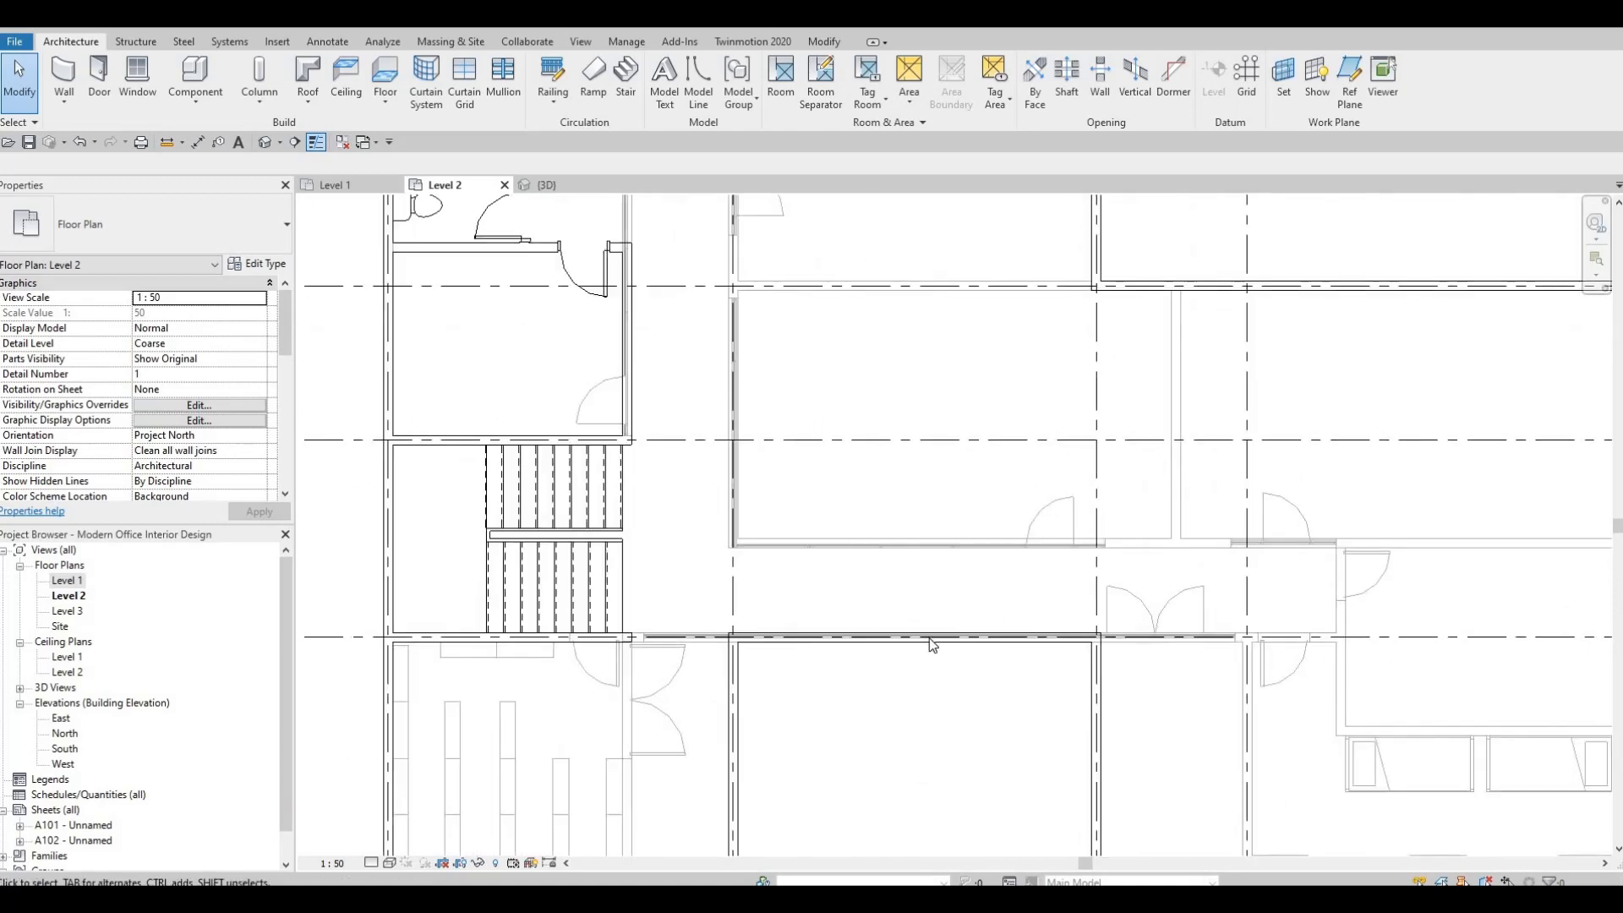
scroll(1006, 634, "down", 1)
left_click(989, 637)
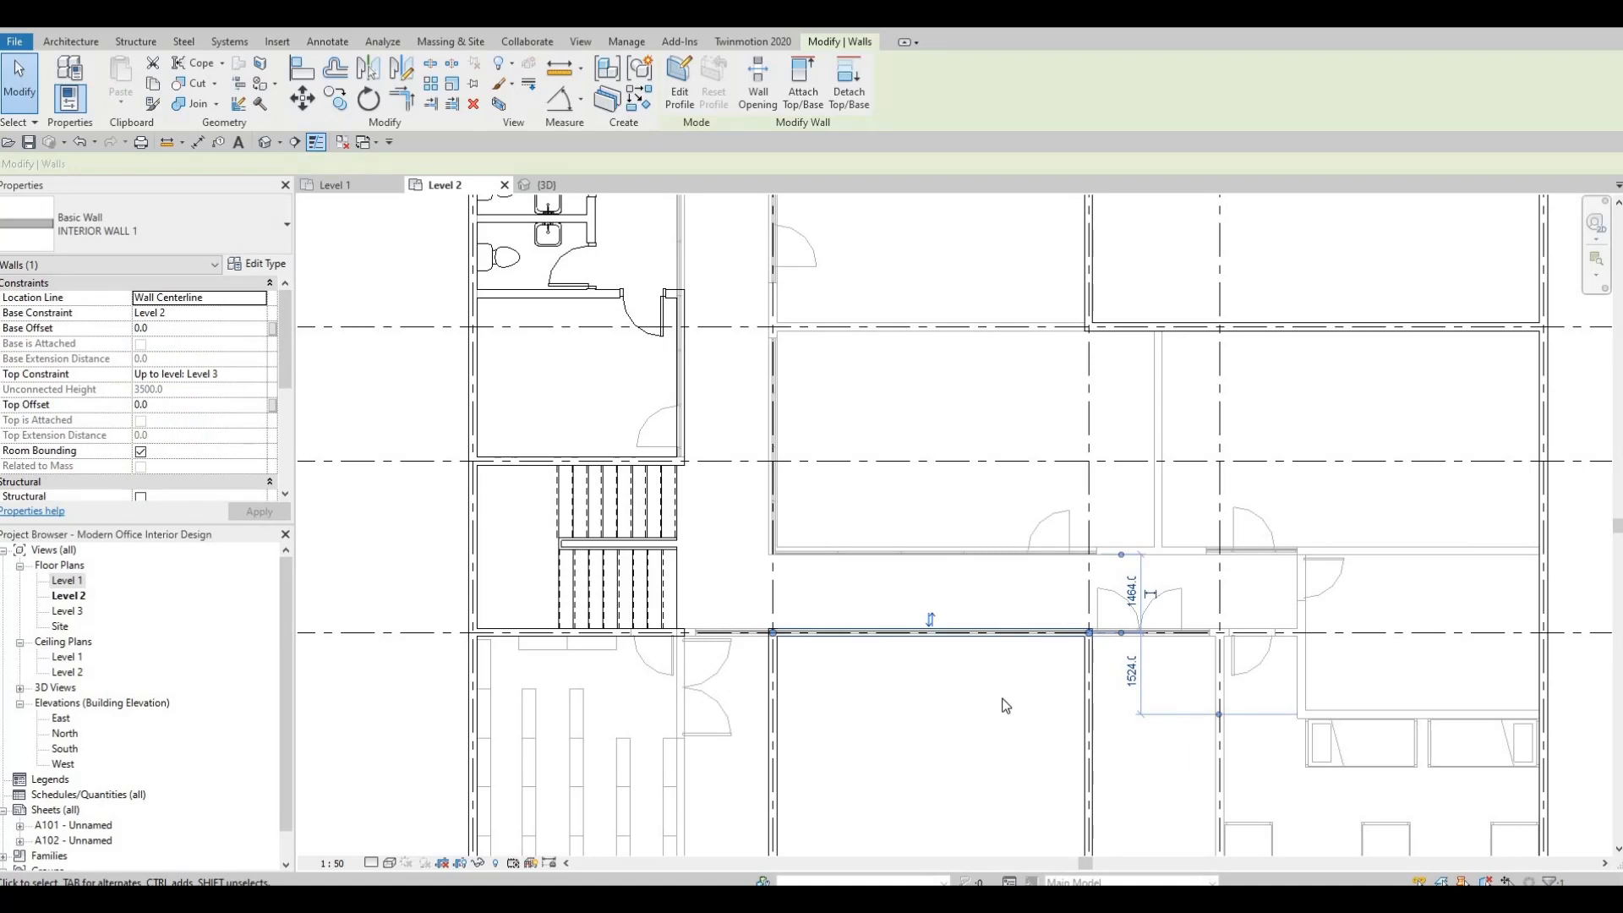
key("c")
key("s")
scroll(1016, 642, "down", 4)
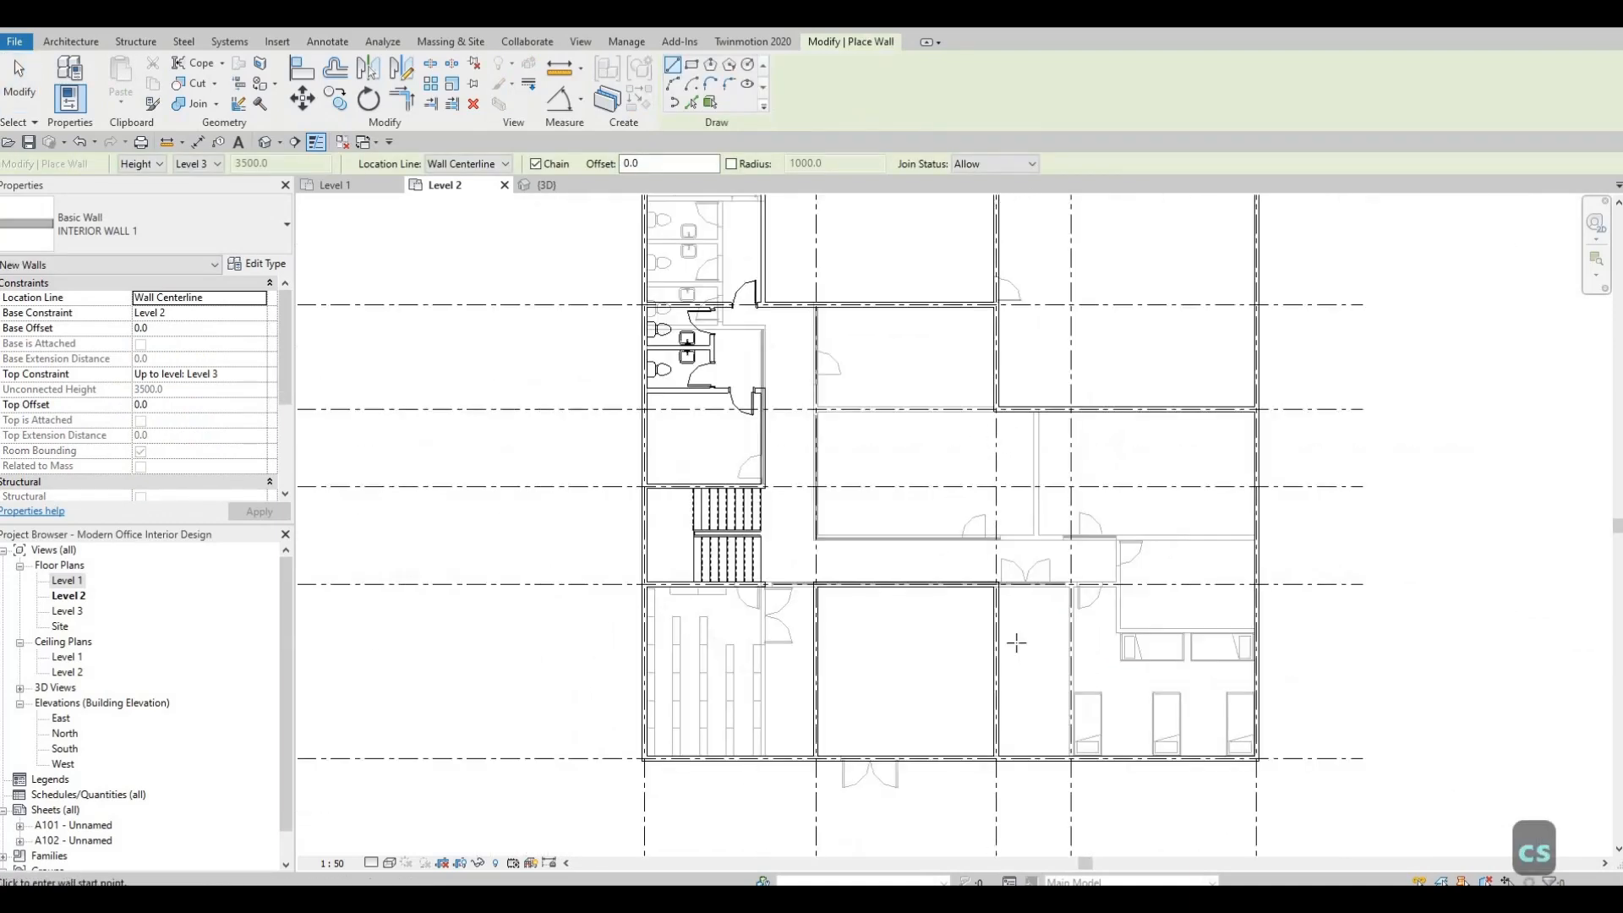
scroll(832, 566, "up", 3)
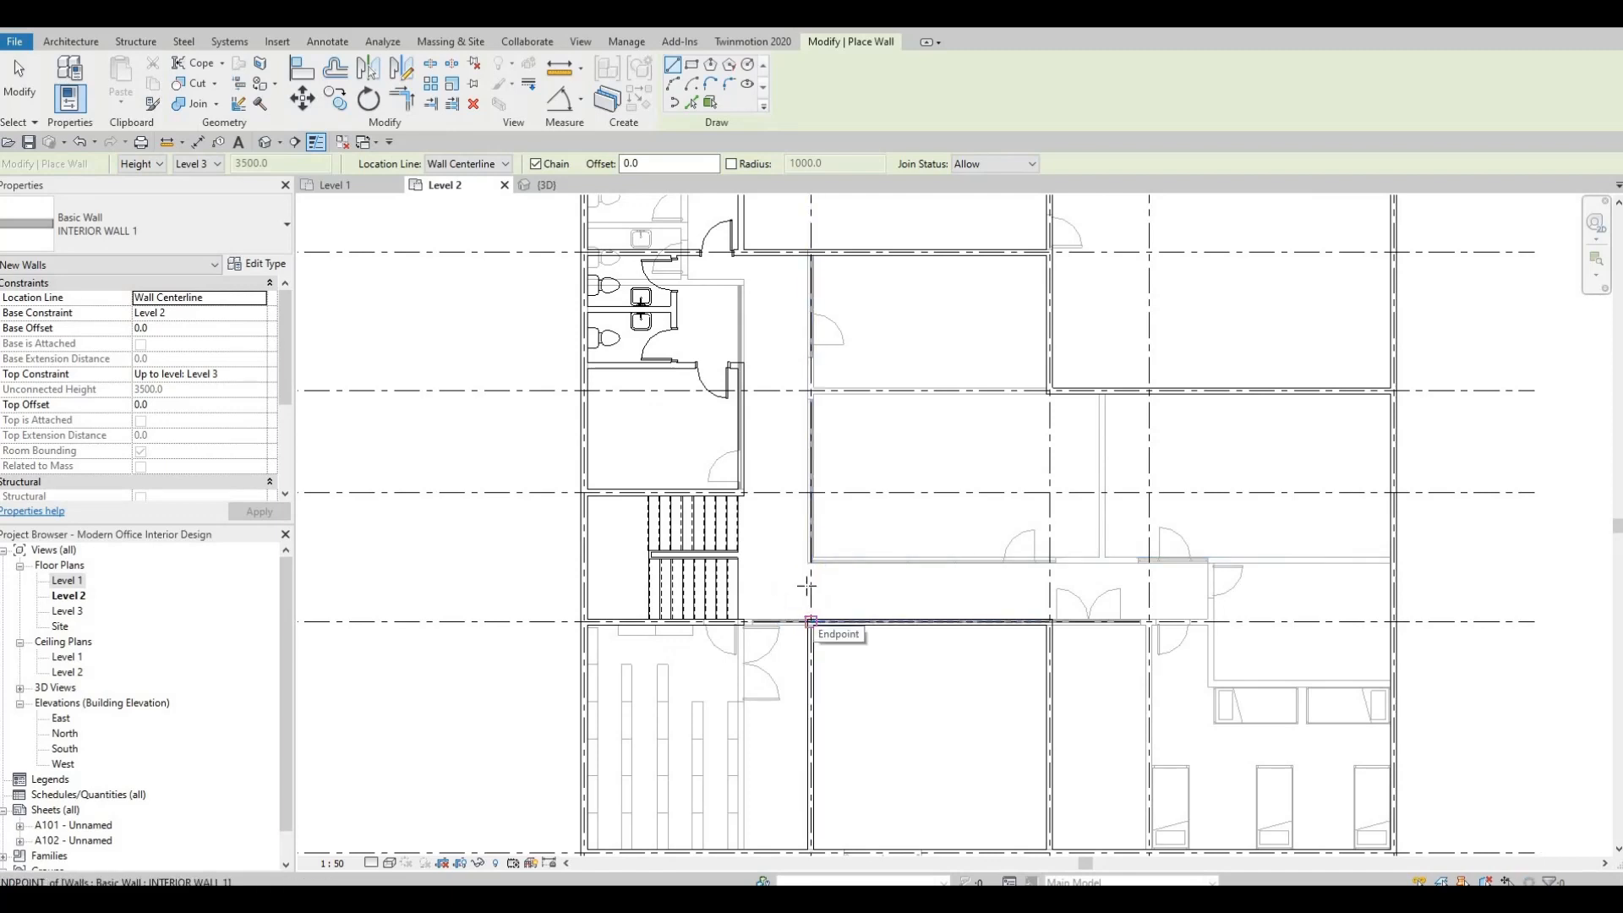
scroll(808, 586, "up", 2)
scroll(838, 621, "down", 2)
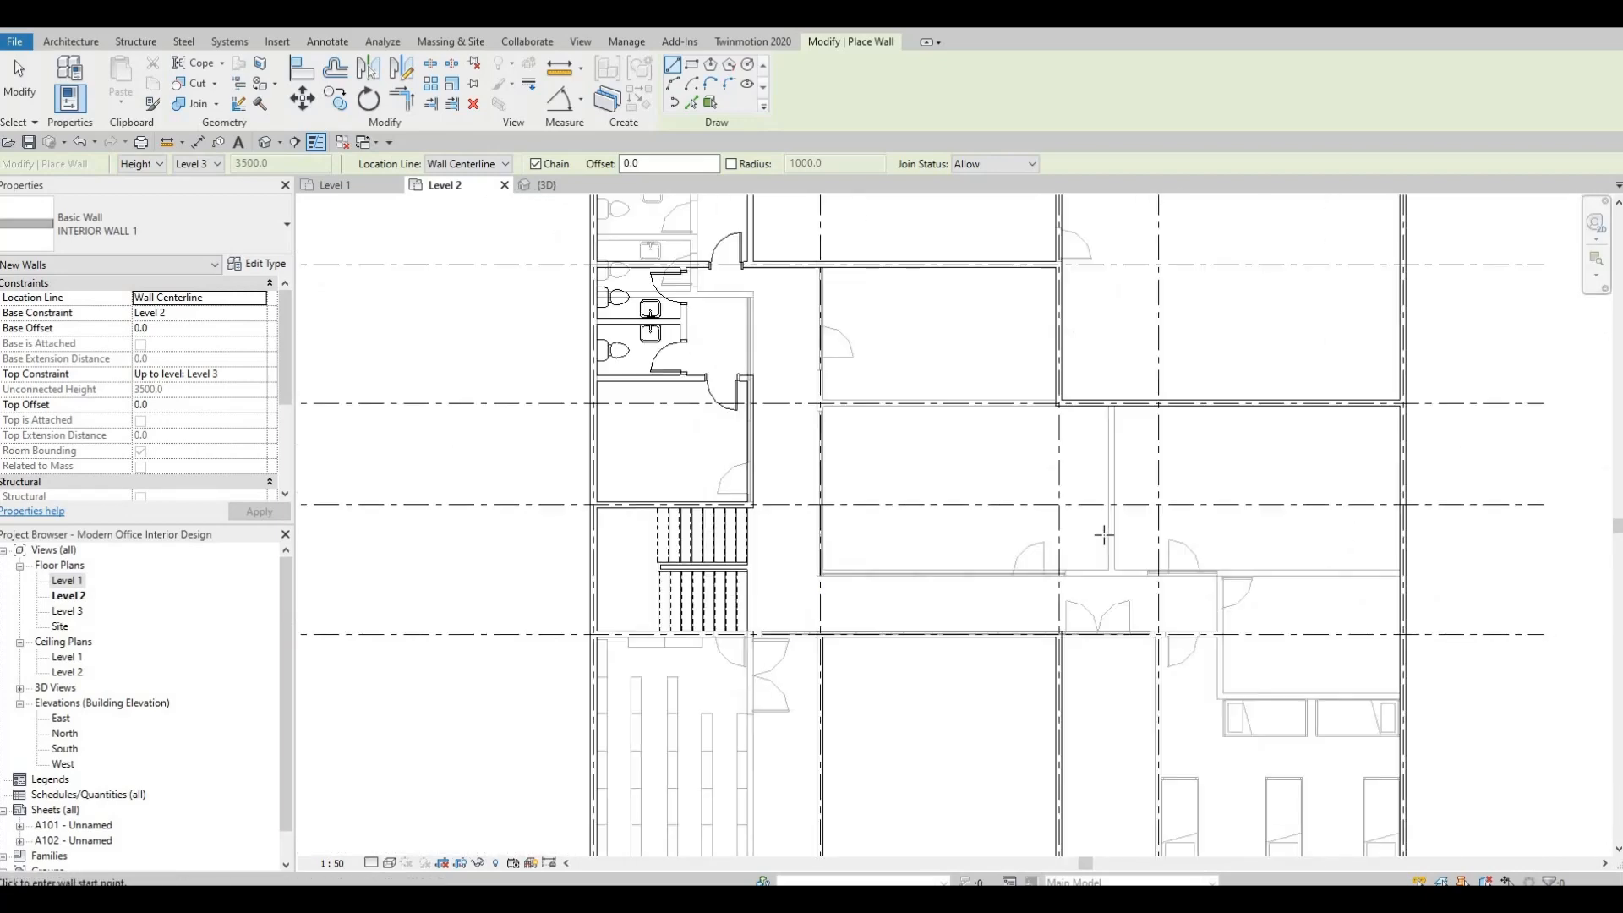
scroll(955, 622, "down", 2)
middle_click_drag(888, 661, 933, 707)
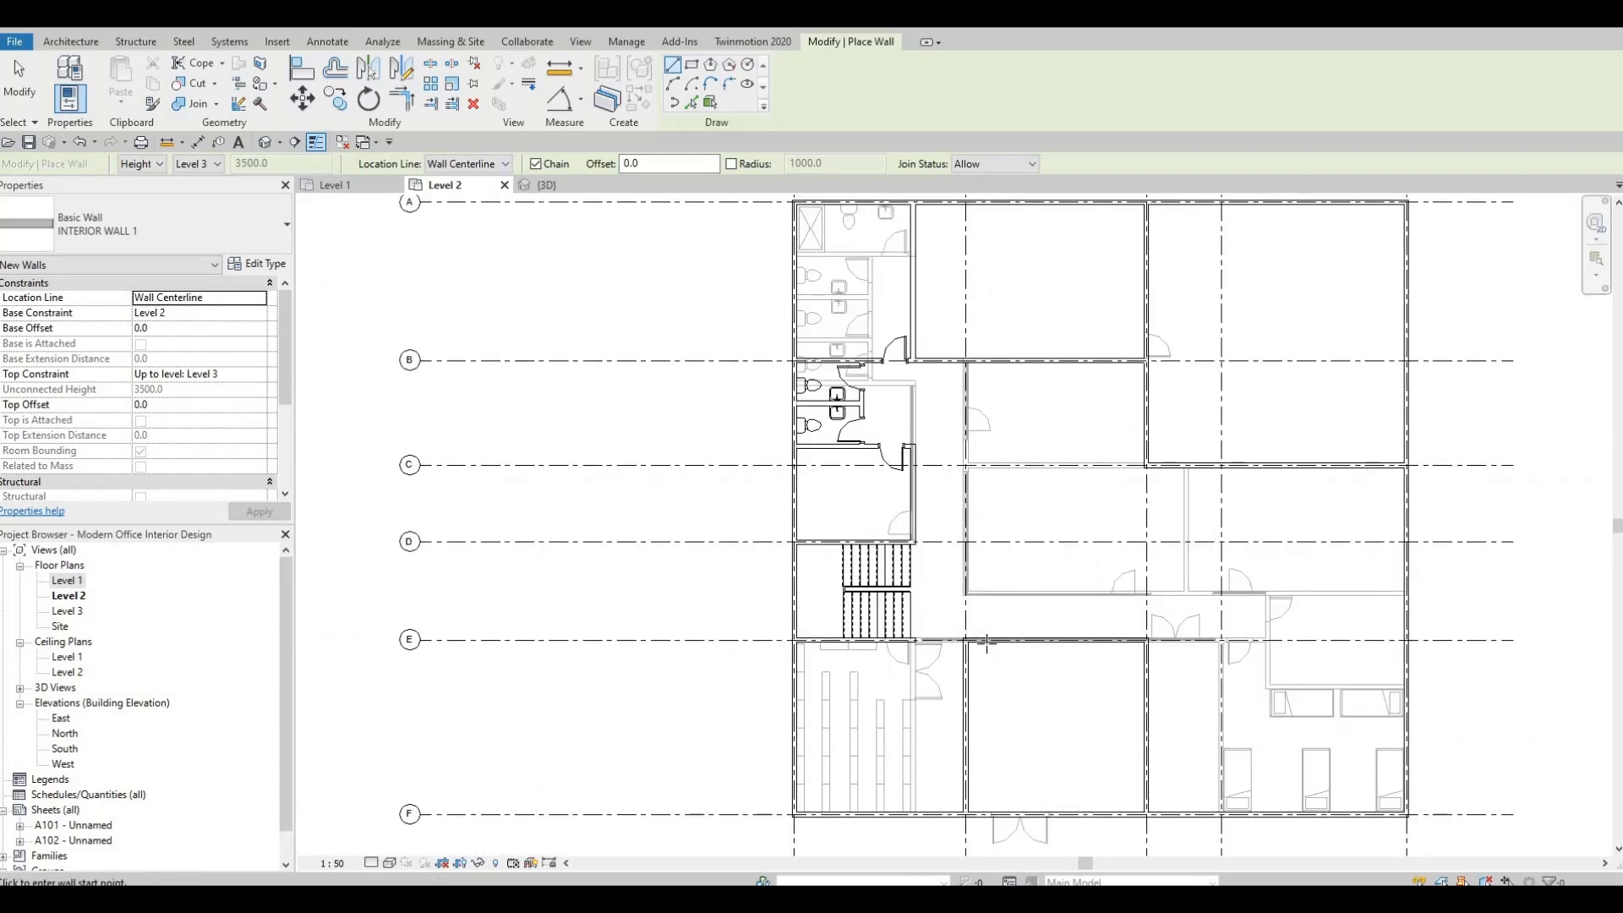
scroll(962, 634, "up", 2)
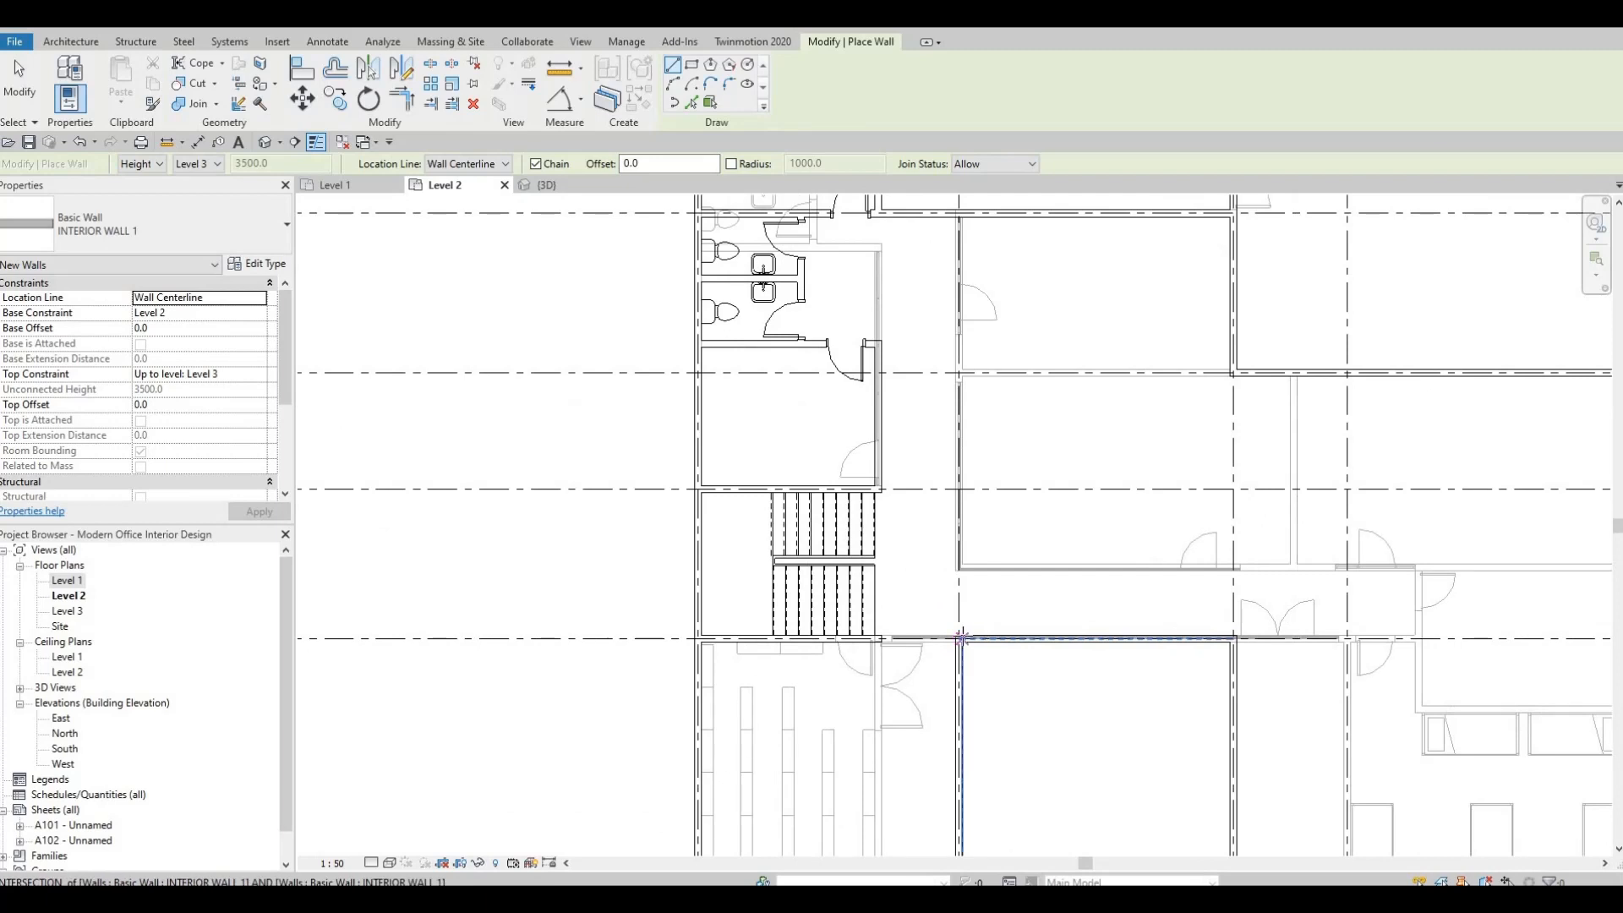
left_click(960, 639)
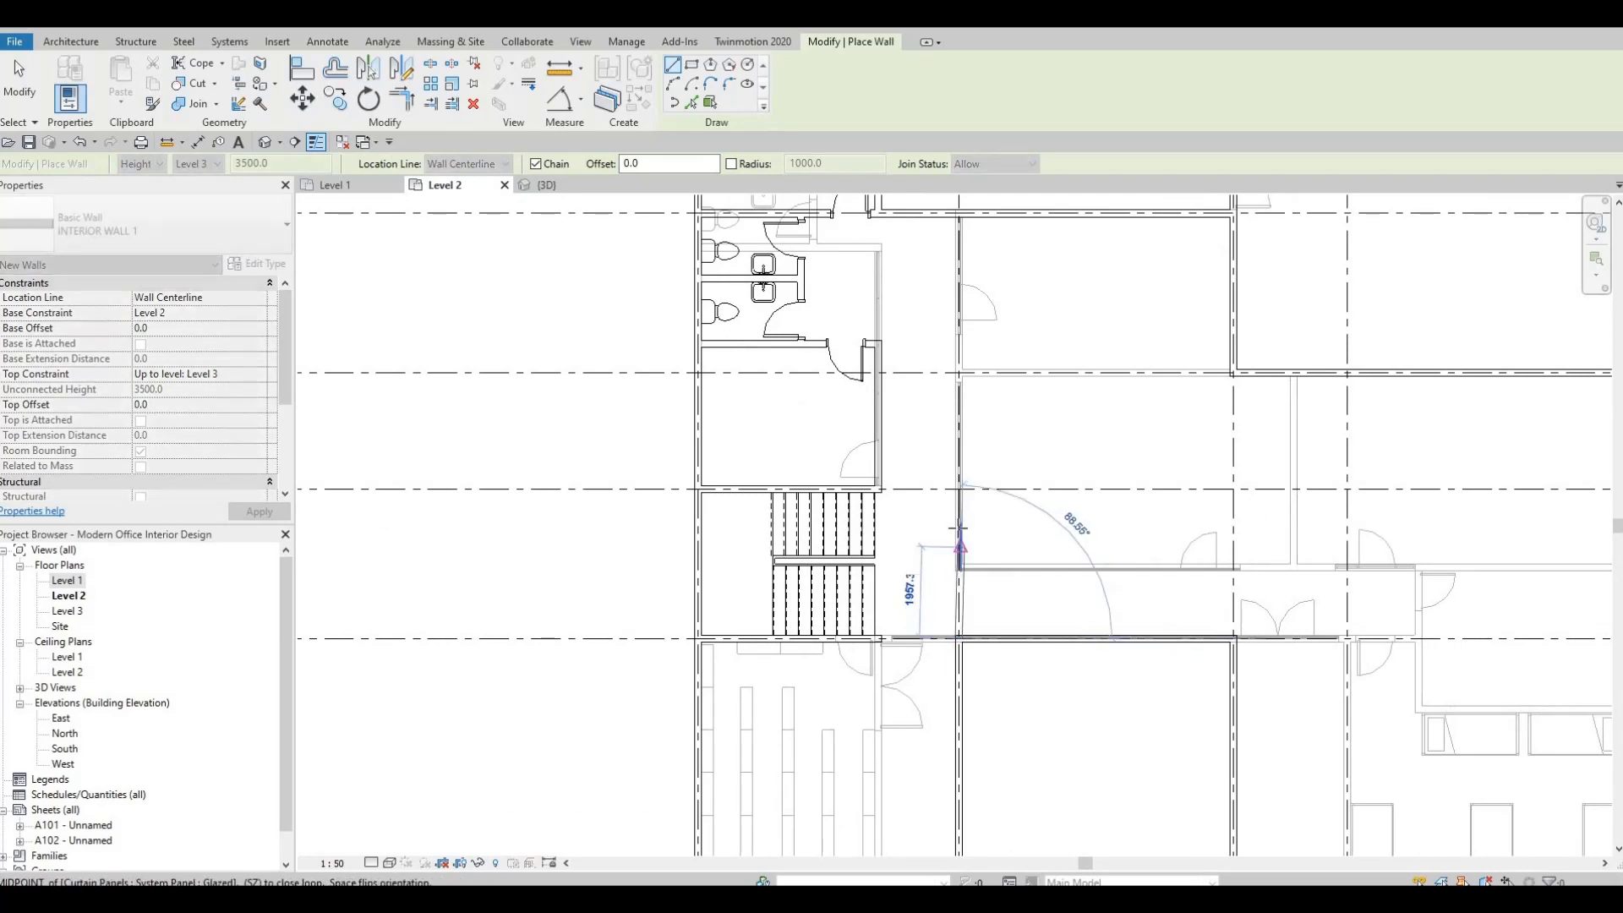
middle_click_drag(963, 400, 943, 513)
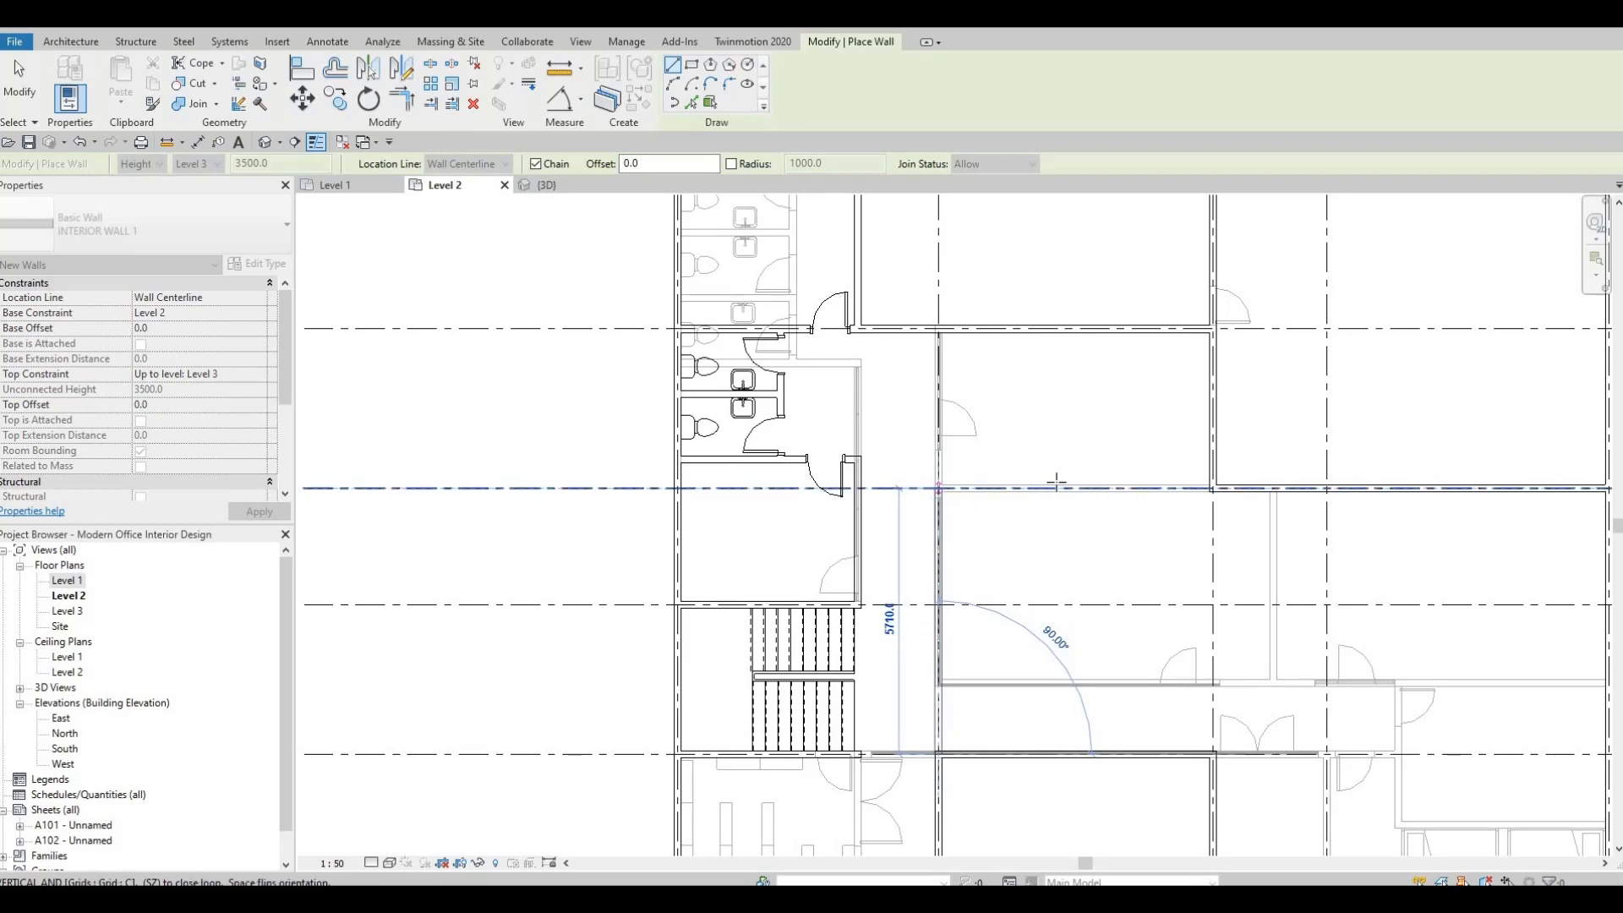
middle_click_drag(930, 489, 1042, 438)
scroll(1057, 482, "down", 1)
scroll(1081, 470, "down", 1)
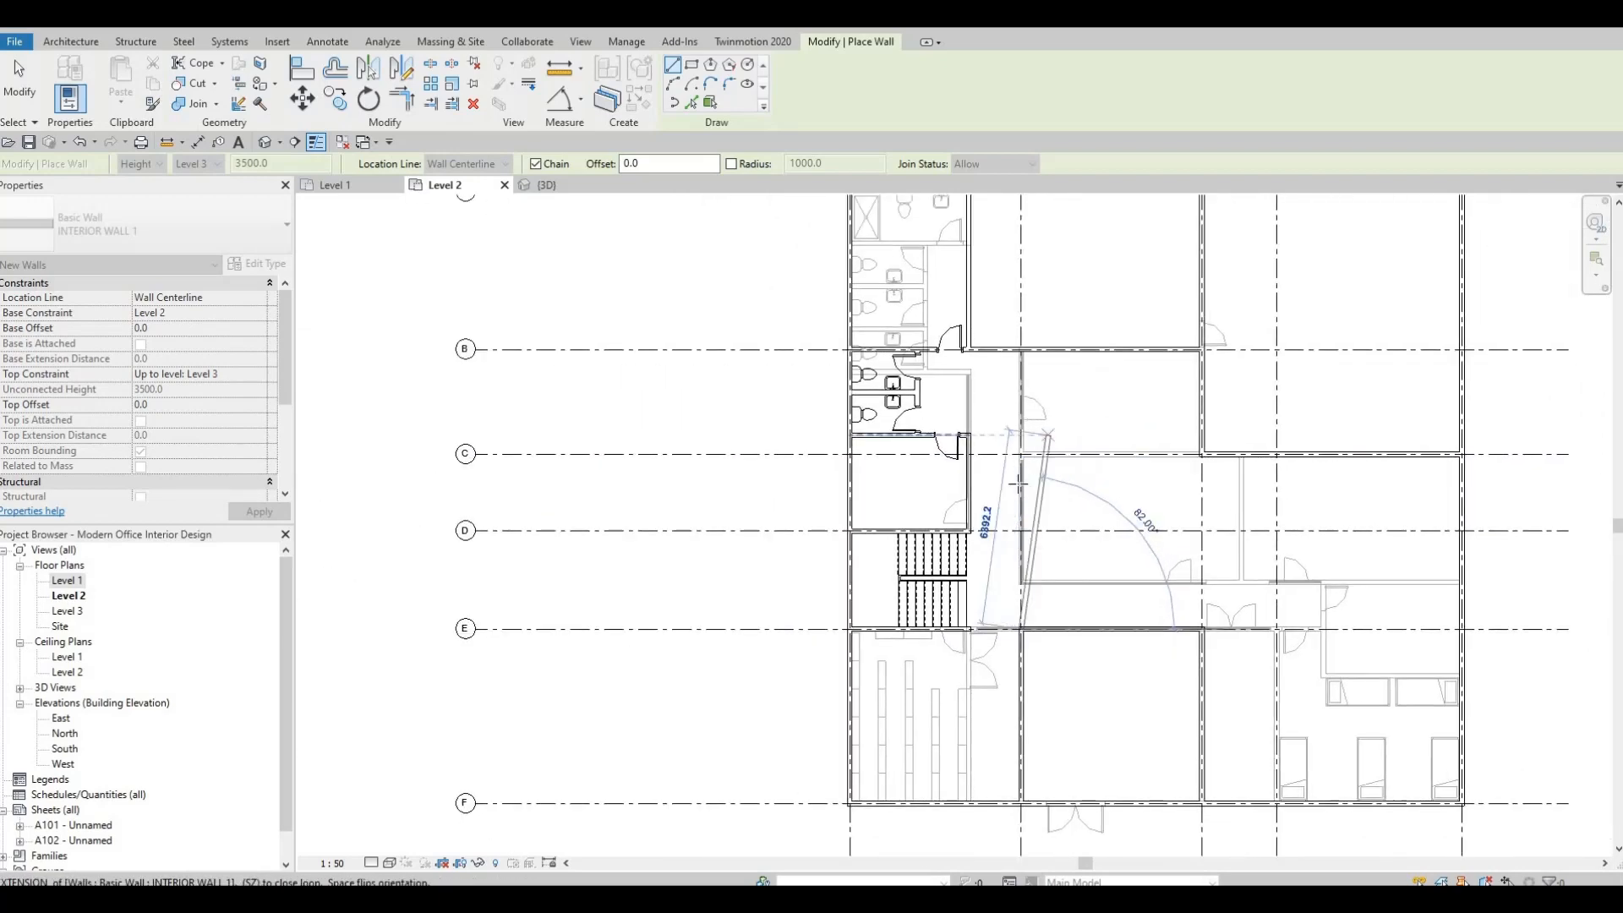
scroll(1016, 427, "up", 1)
middle_click_drag(1023, 495, 1144, 410)
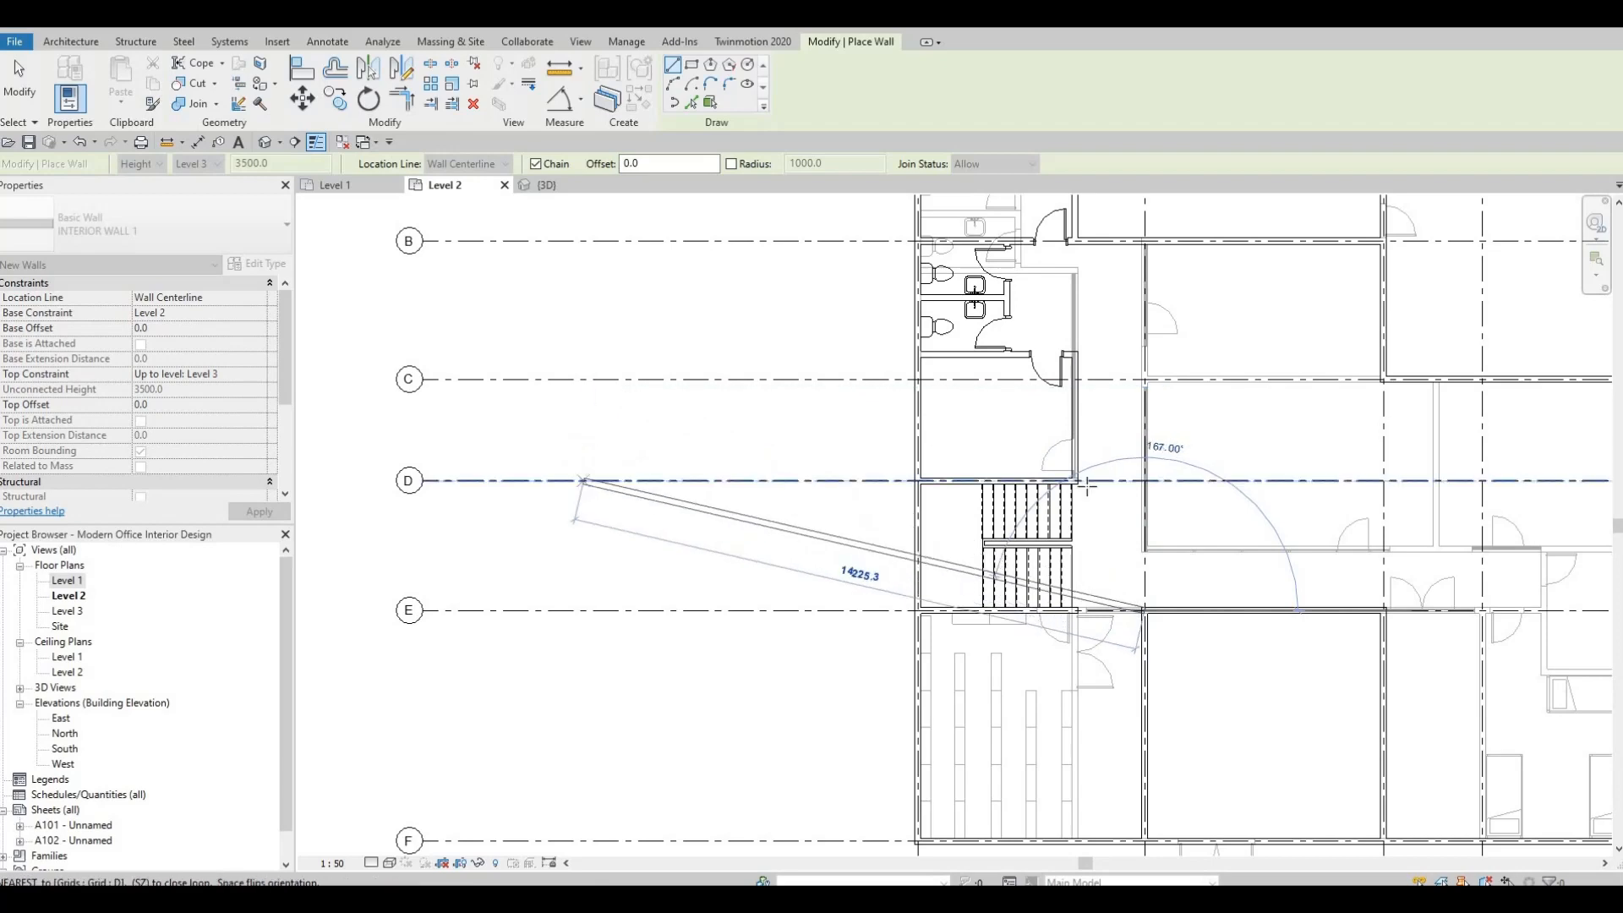
left_click(1147, 427)
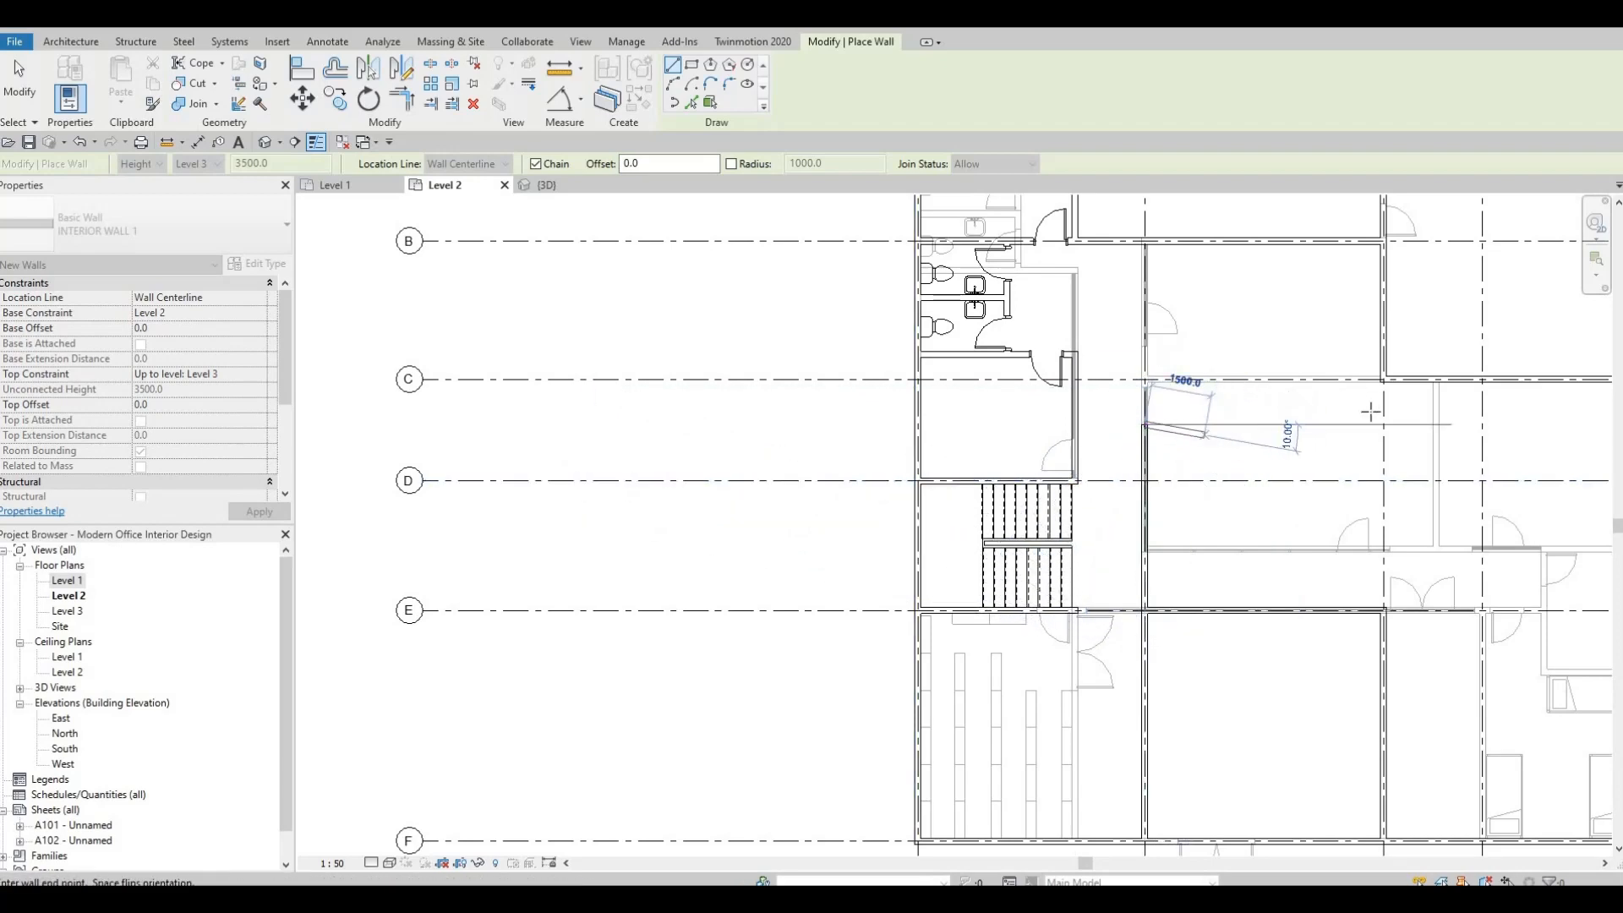
Continue the INTERIOR WALL 1 chain about 9874 mm east, then about 10300 mm south to the grid F exterior wall, and end the command.
scroll(1370, 412, "down", 3)
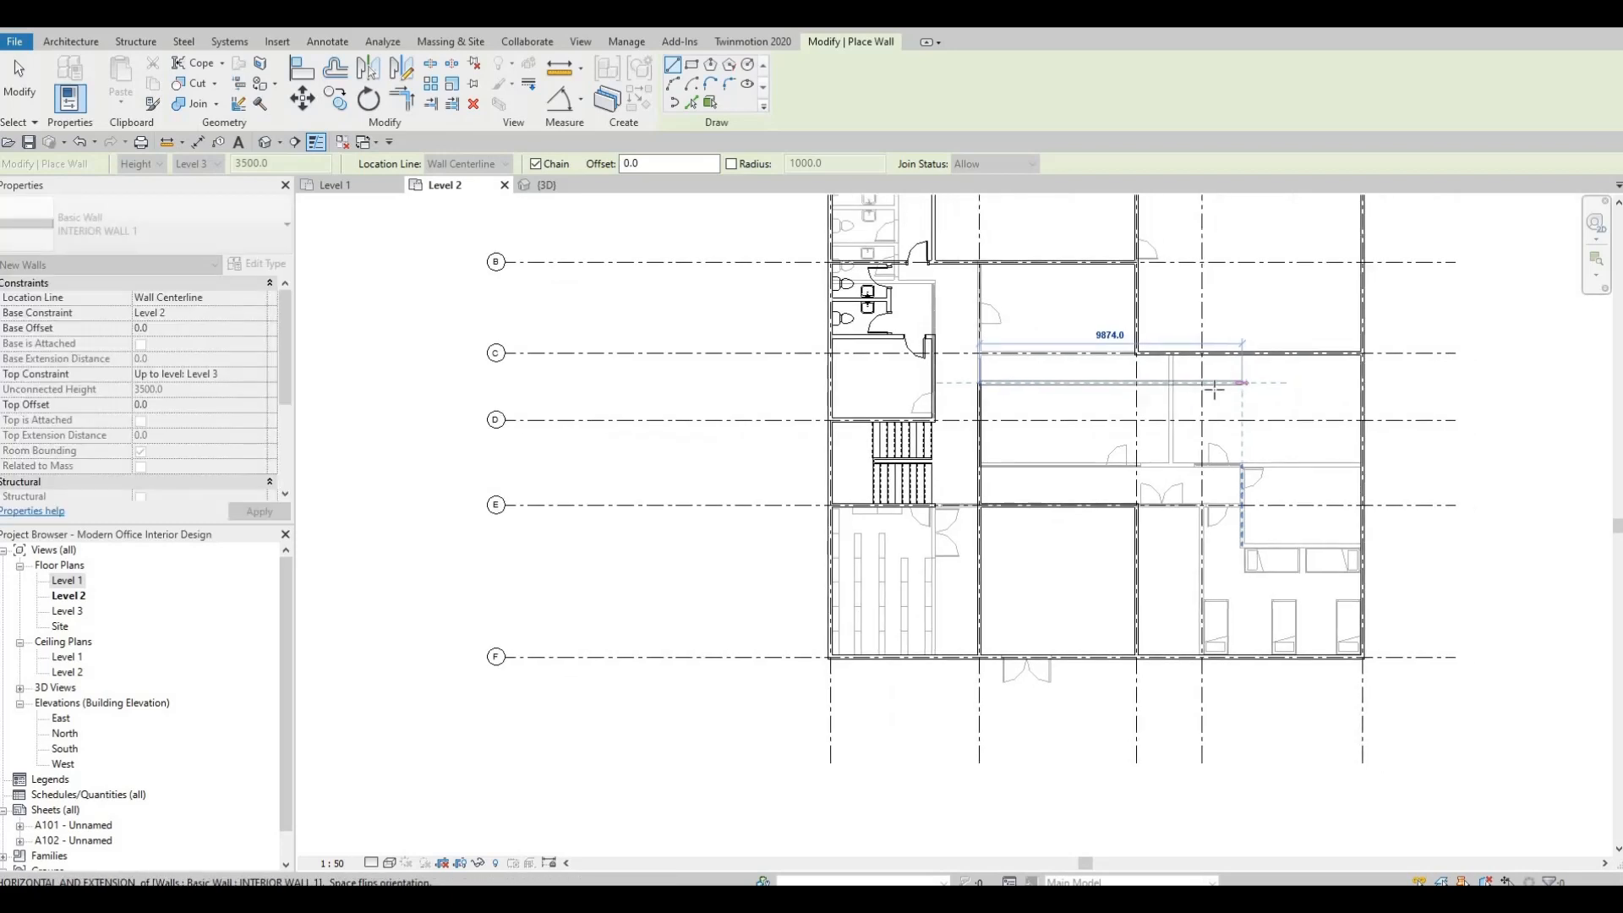
left_click(1259, 427)
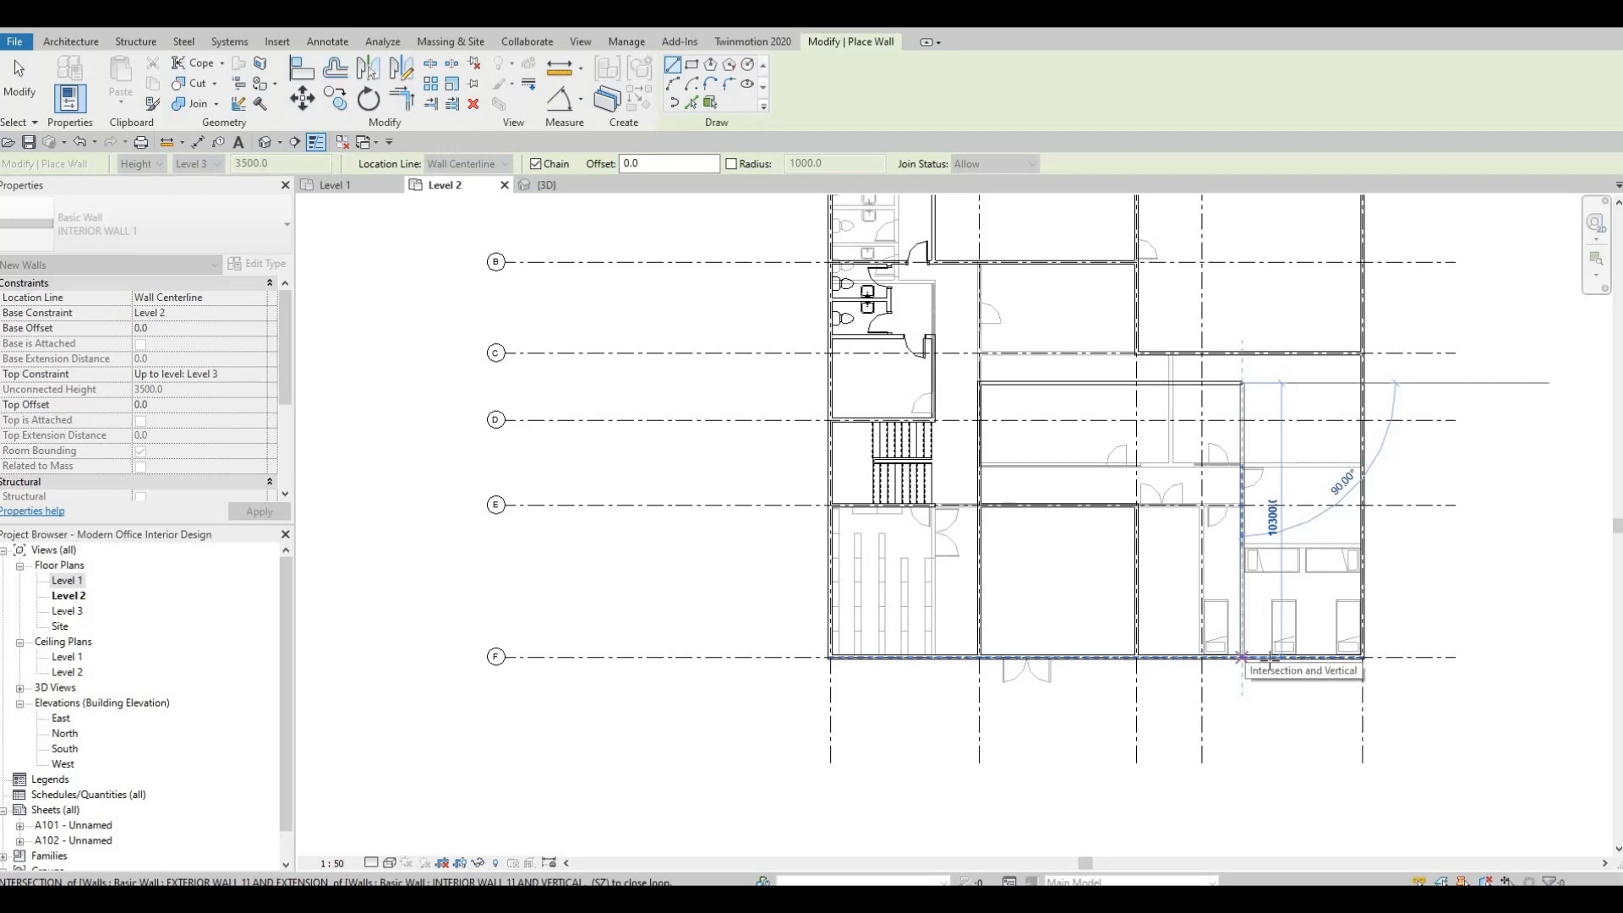
left_click(1243, 657)
key("Escape")
key("Escape")
key("Escape")
scroll(1251, 513, "up", 1)
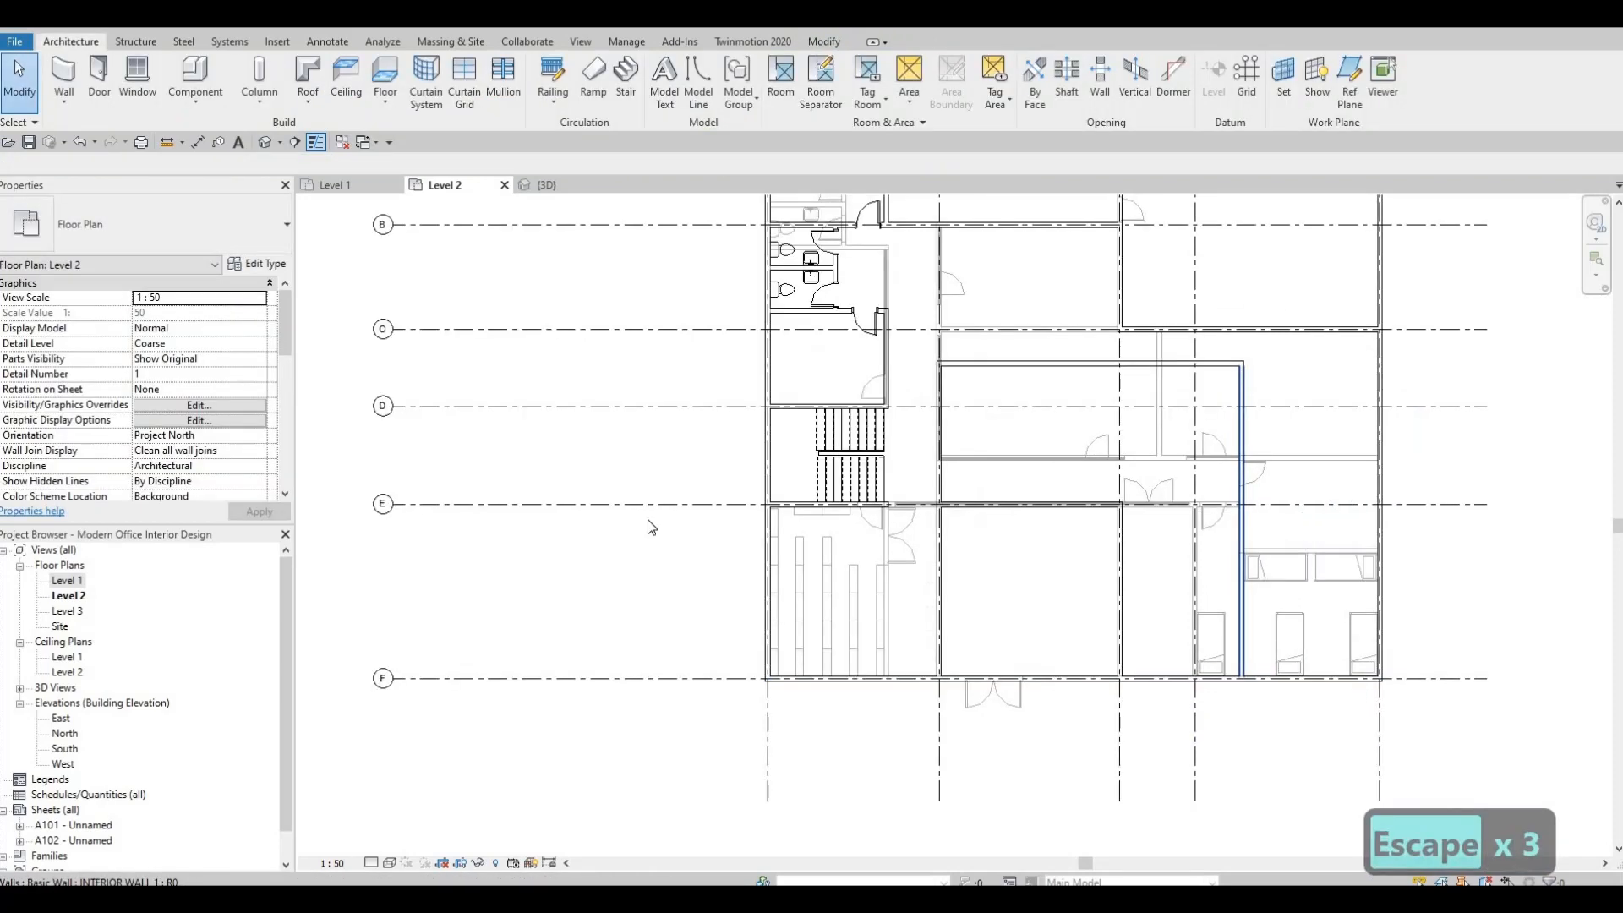
middle_click_drag(269, 555, 288, 555)
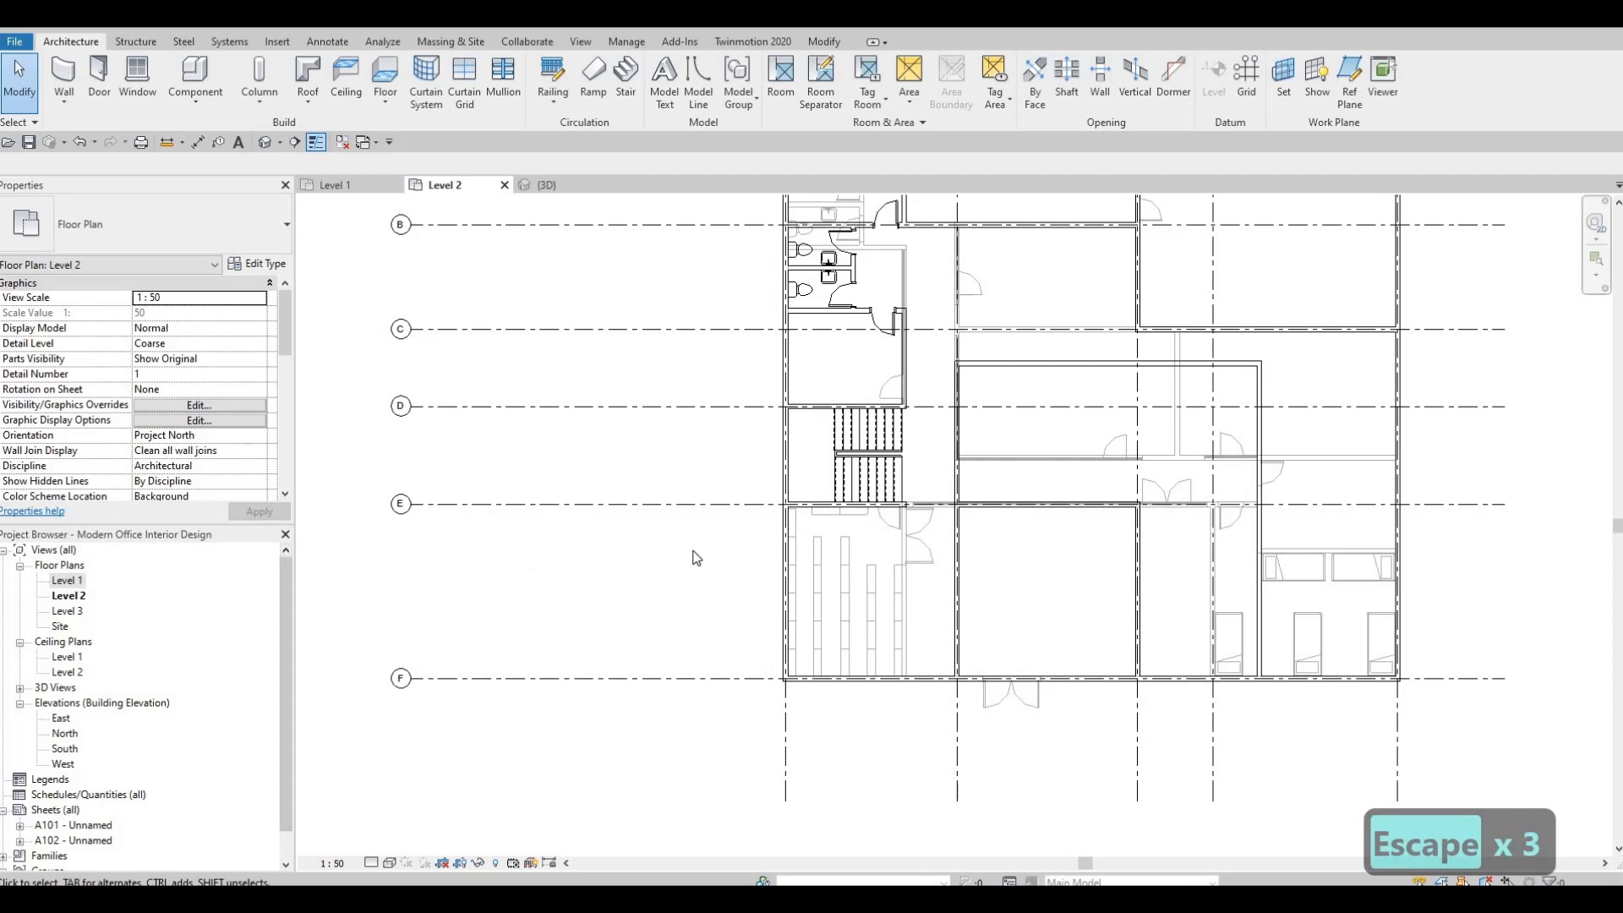
Draw a matching partition about 4700 mm east of grid 2, running about 4600 mm north from the grid E wall to the new northern wall.
left_click(1057, 363)
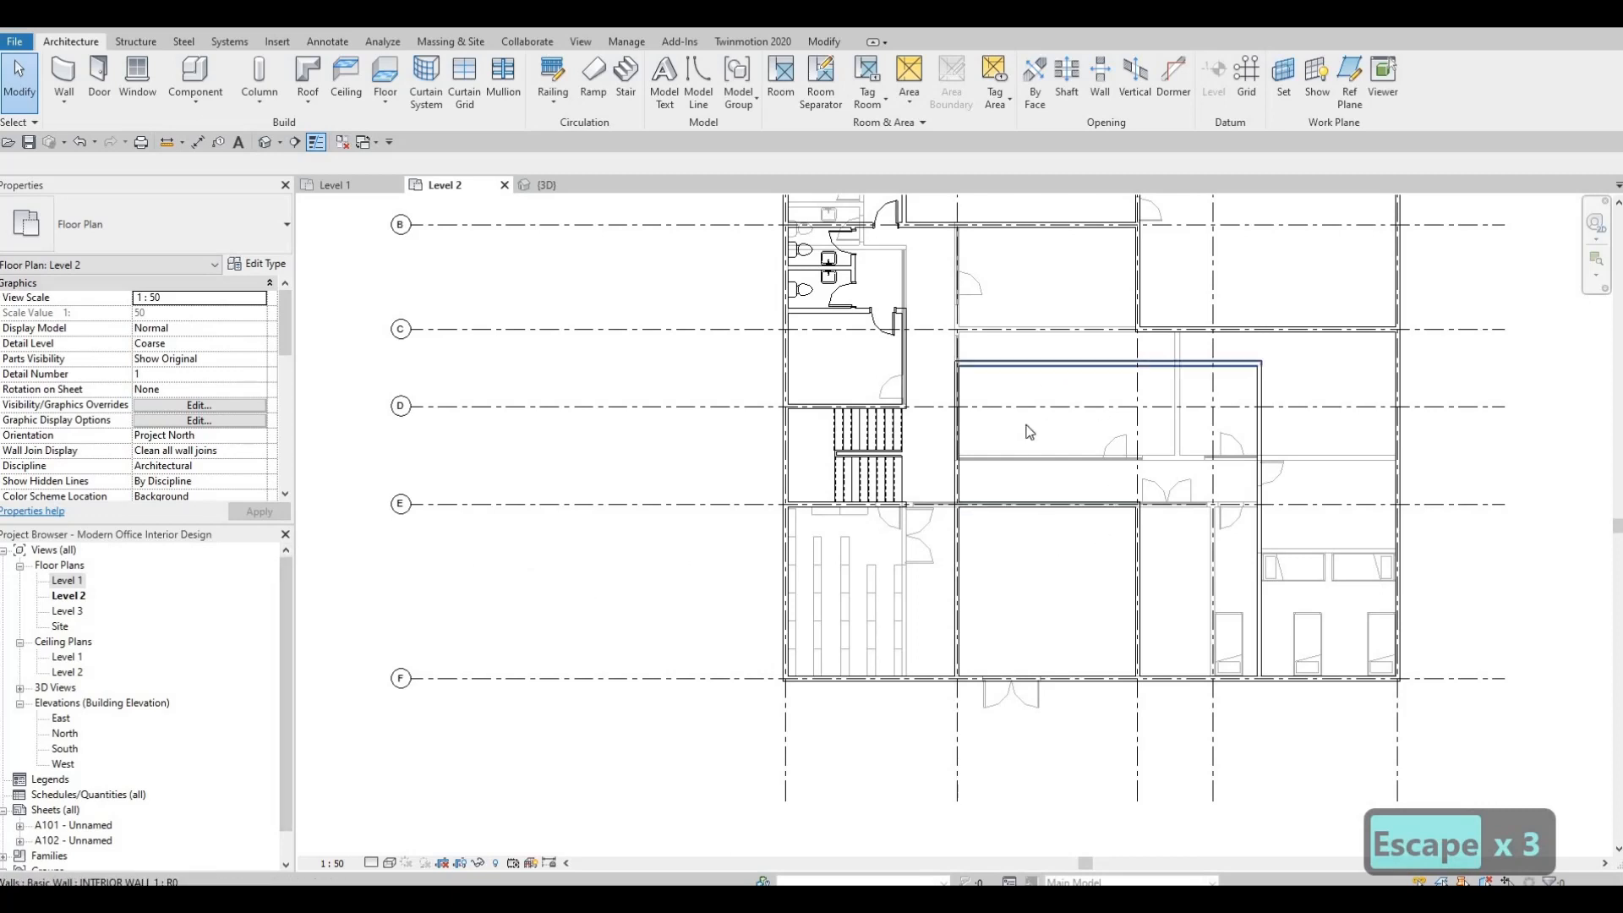
key("c")
key("s")
scroll(1072, 446, "up", 1)
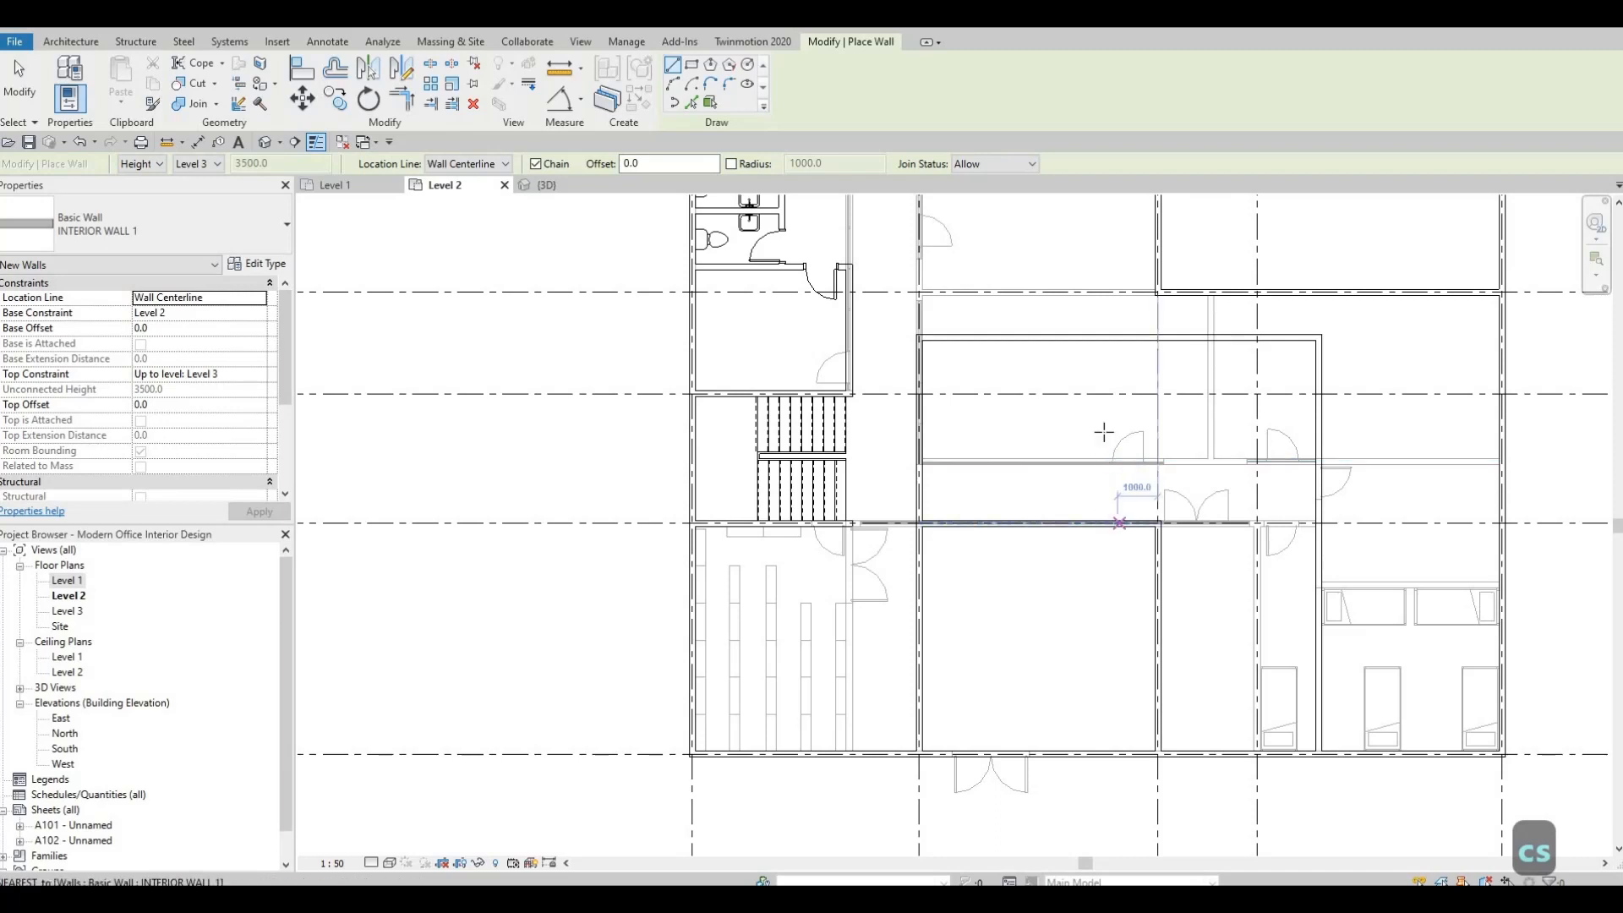
left_click(1109, 524)
left_click(1109, 338)
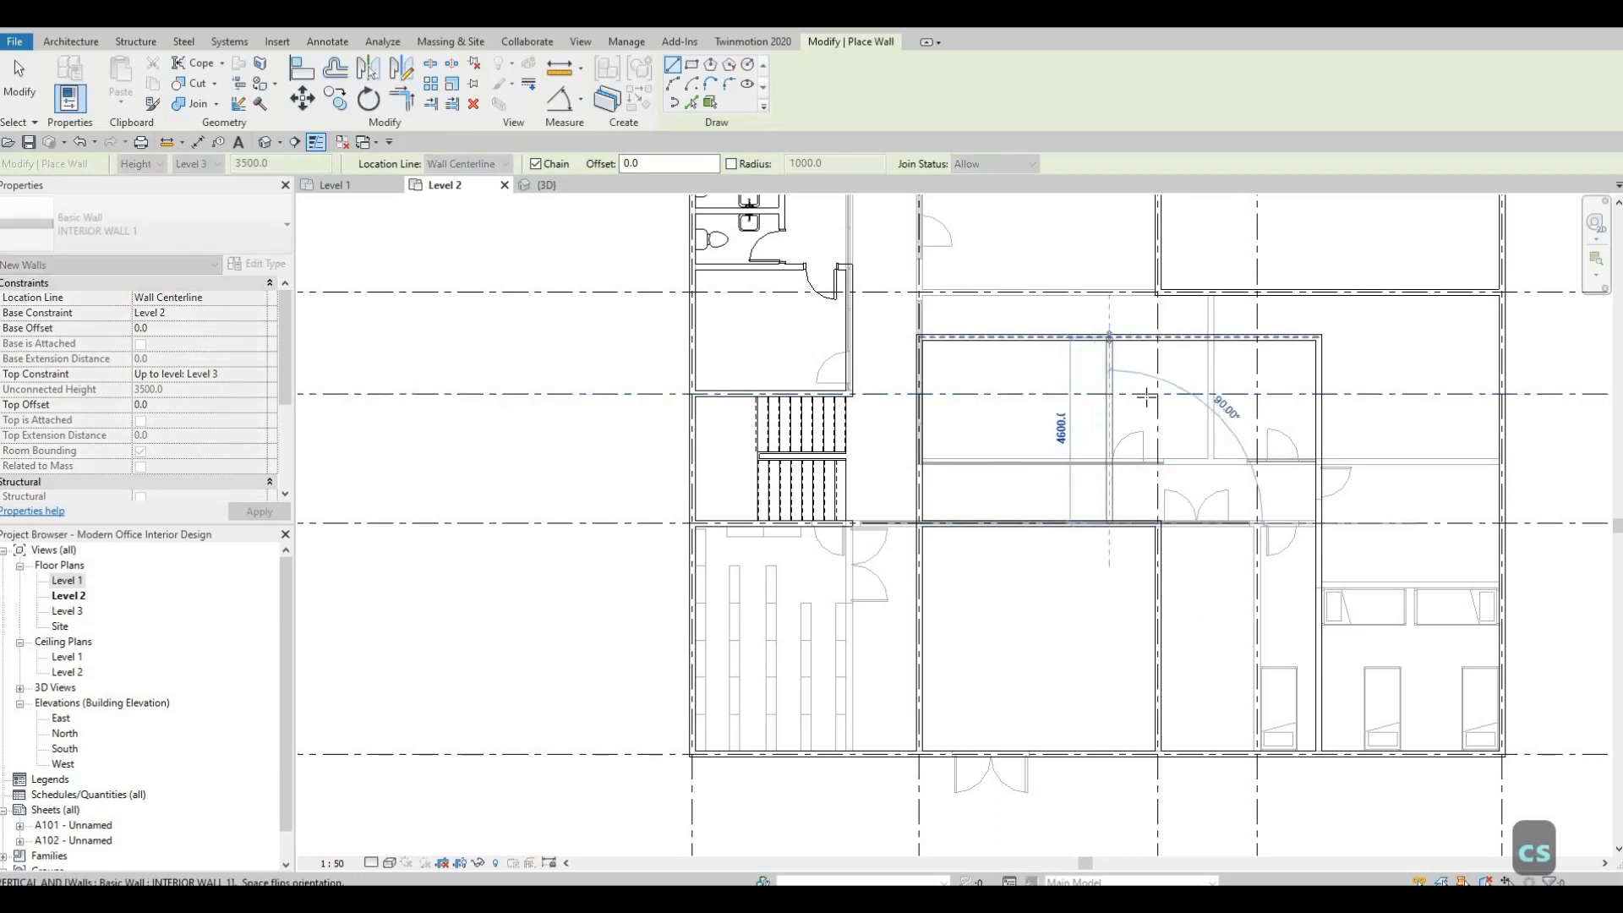
key("Escape")
Draw a horizontal partition about 1524 mm south of grid E, from the grid 3 wall to the new eastern wall, and end the command.
left_click(1161, 585)
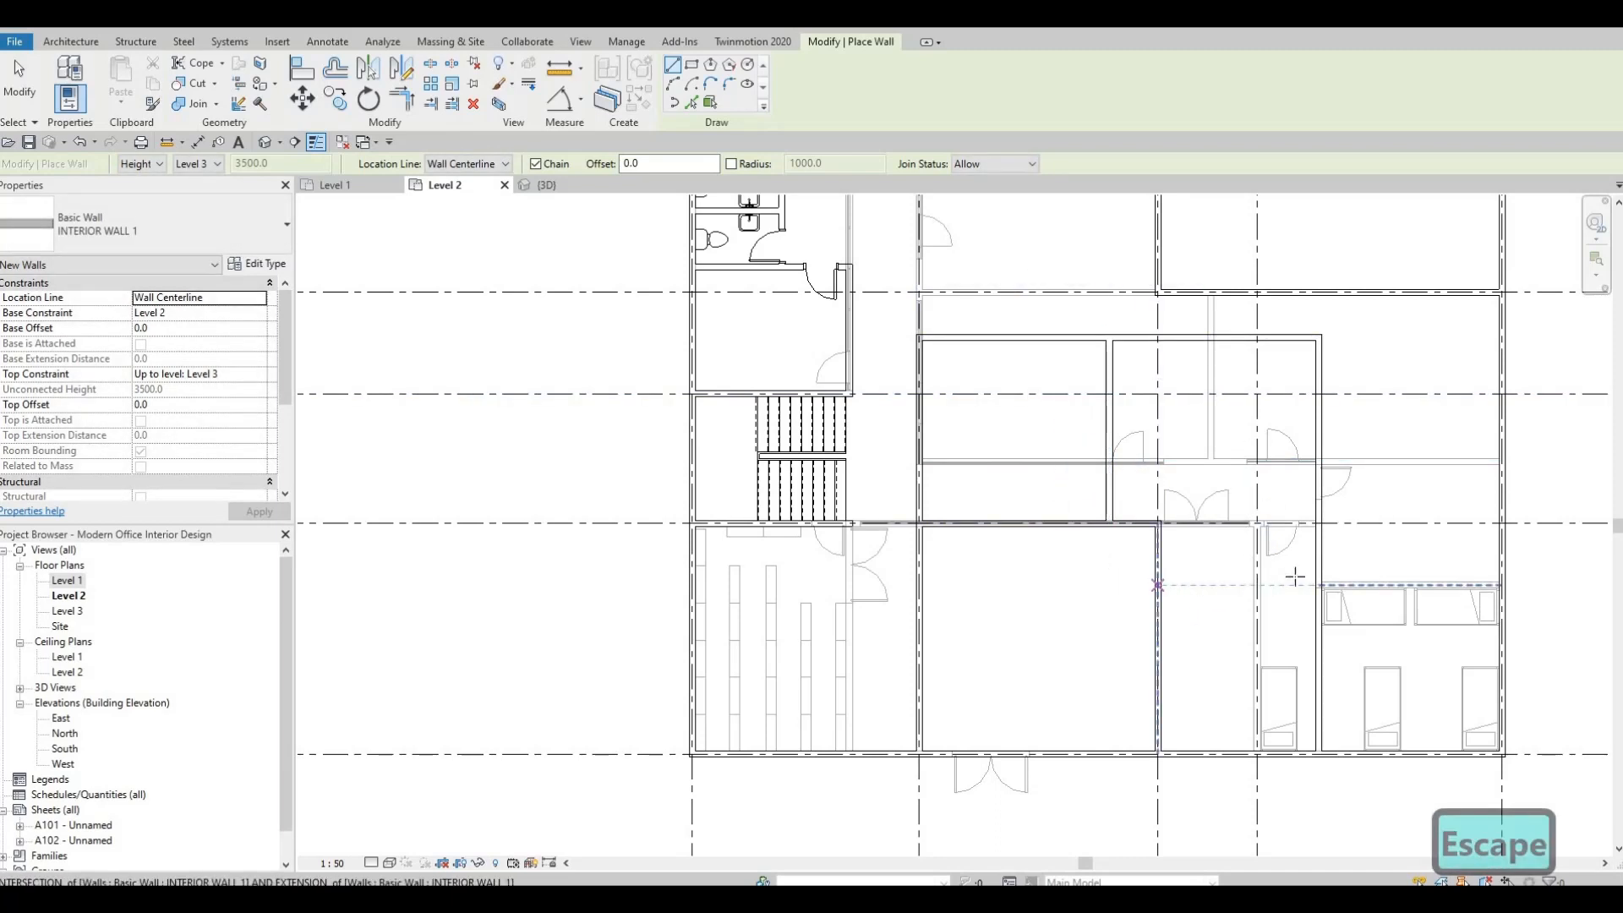
key("Escape")
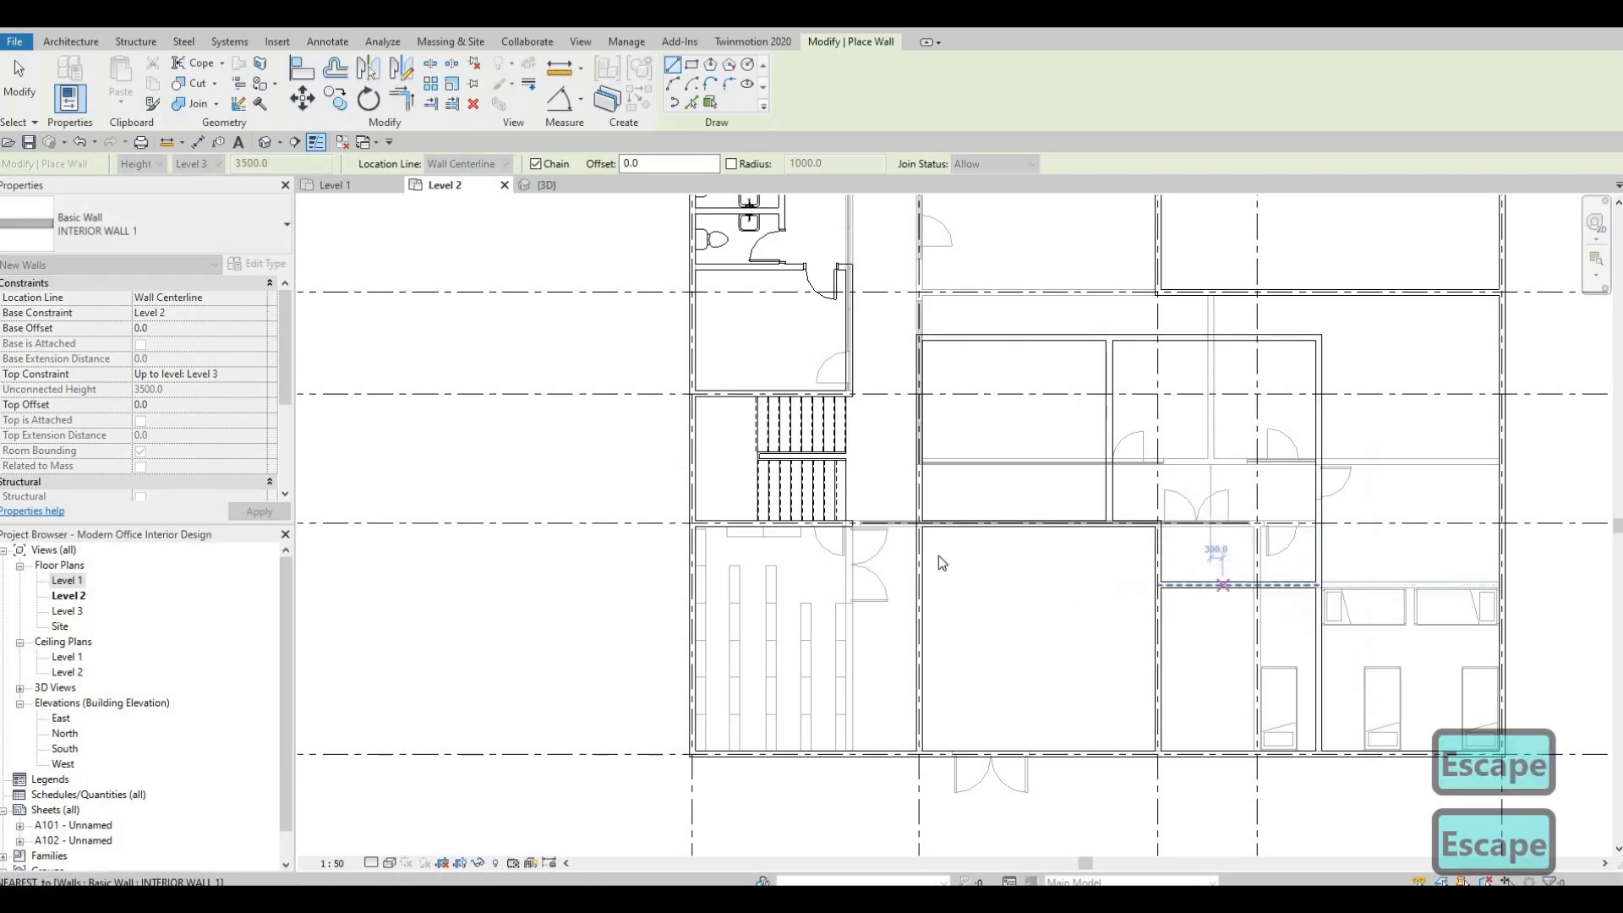
key("Escape")
Hide the Level 1 underlay by setting the Level 2 view's underlay base level to None.
scroll(938, 558, "up", 1)
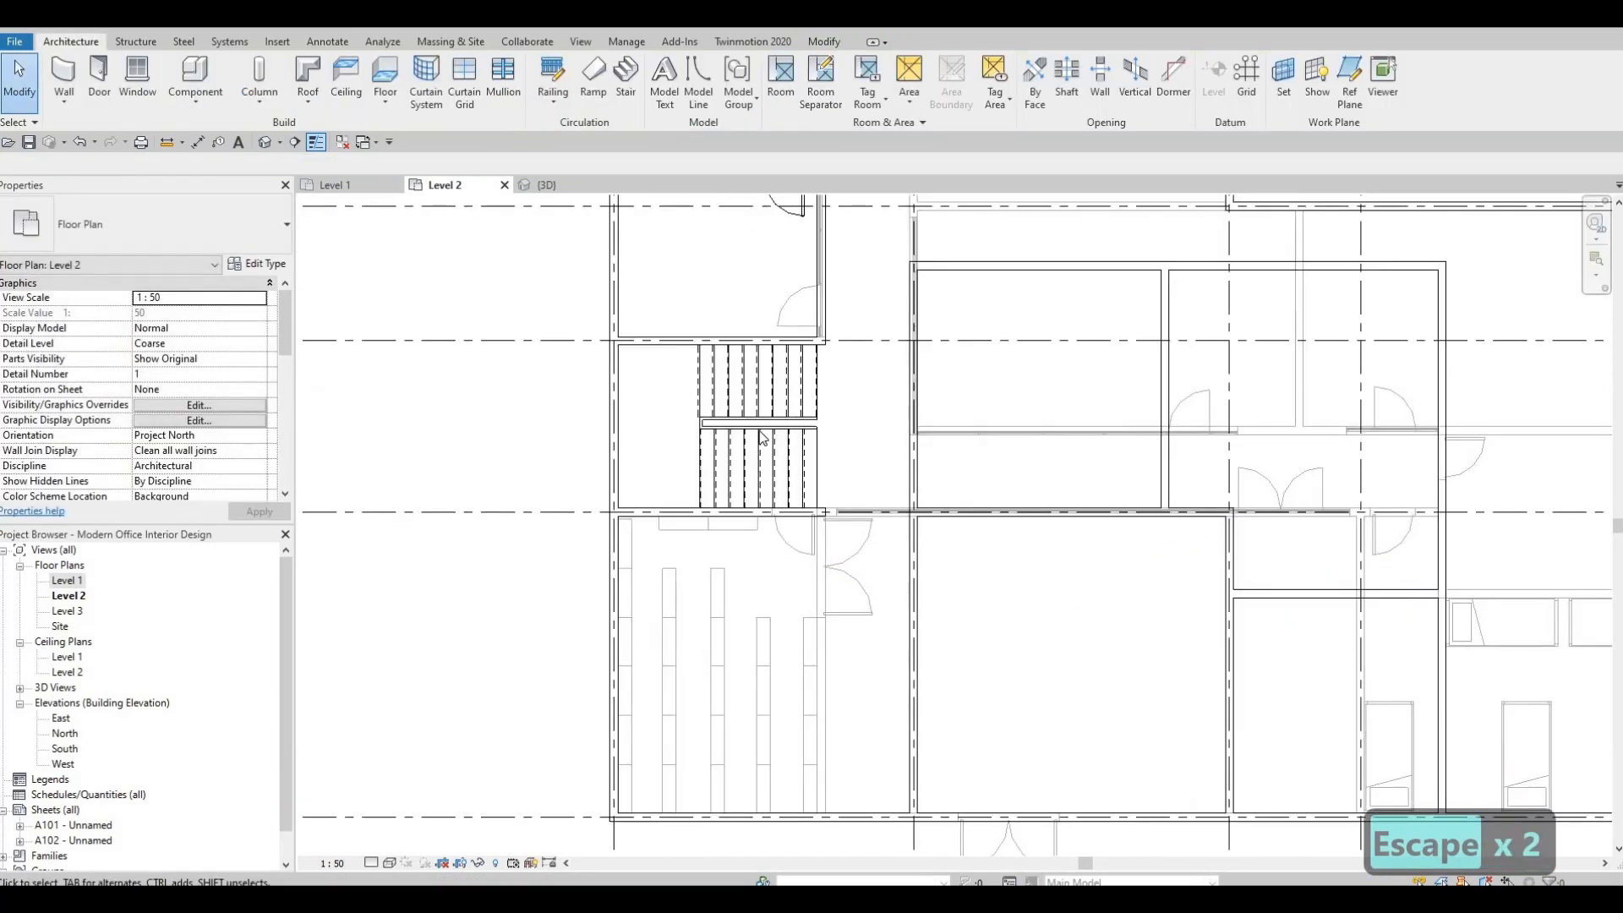
scroll(1024, 452, "down", 2)
scroll(1243, 331, "down", 1)
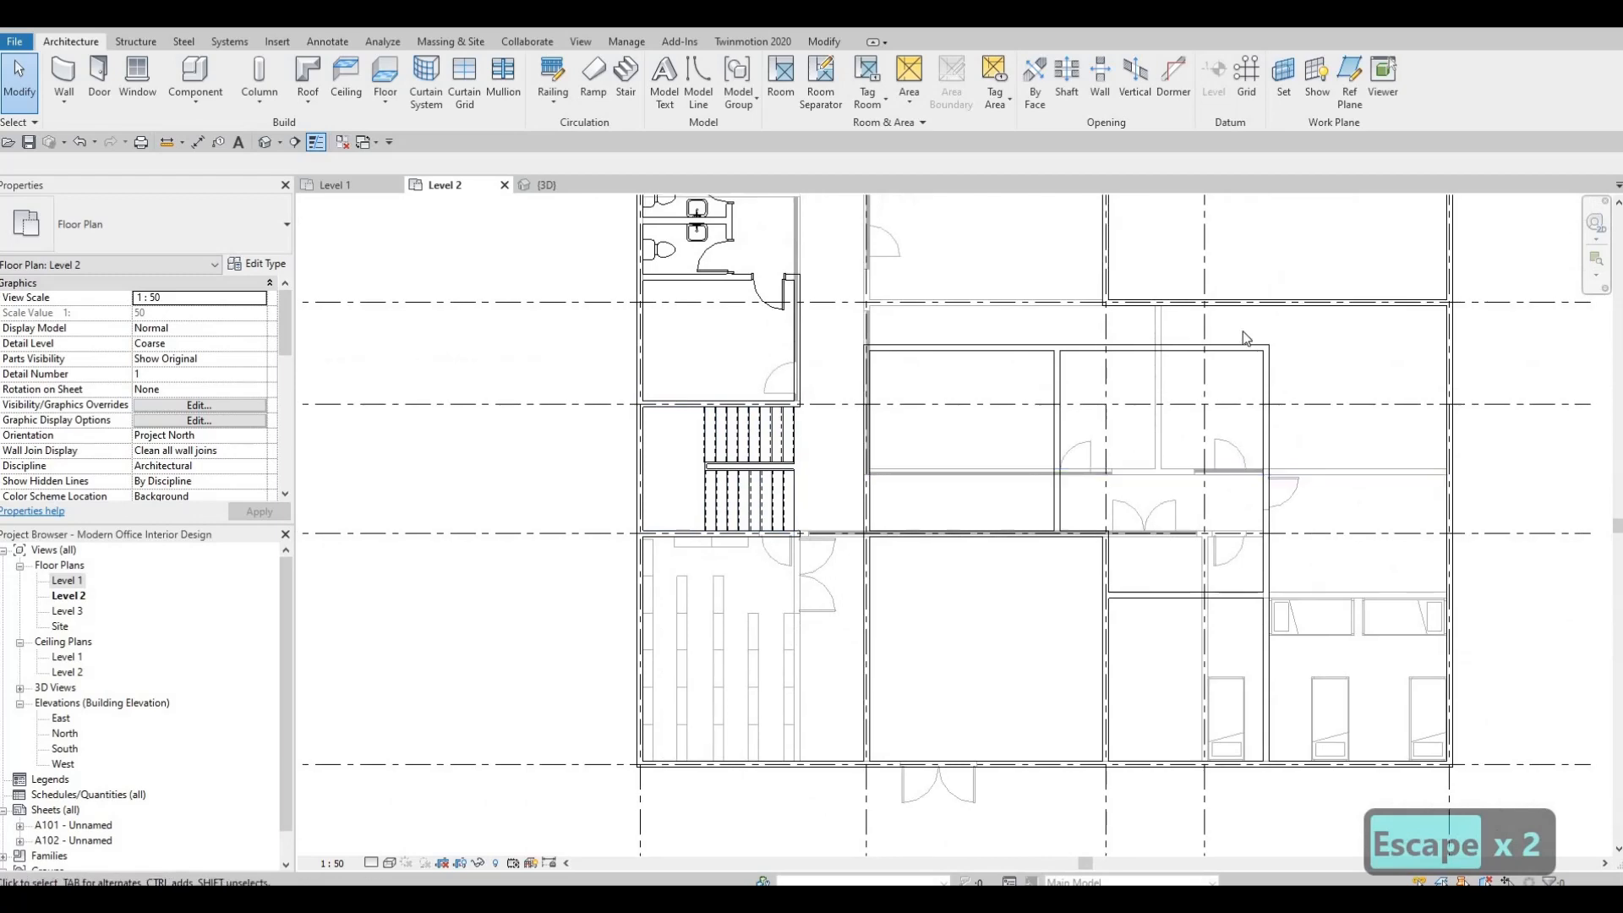
middle_click_drag(1132, 385, 1143, 383)
scroll(1124, 414, "down", 1)
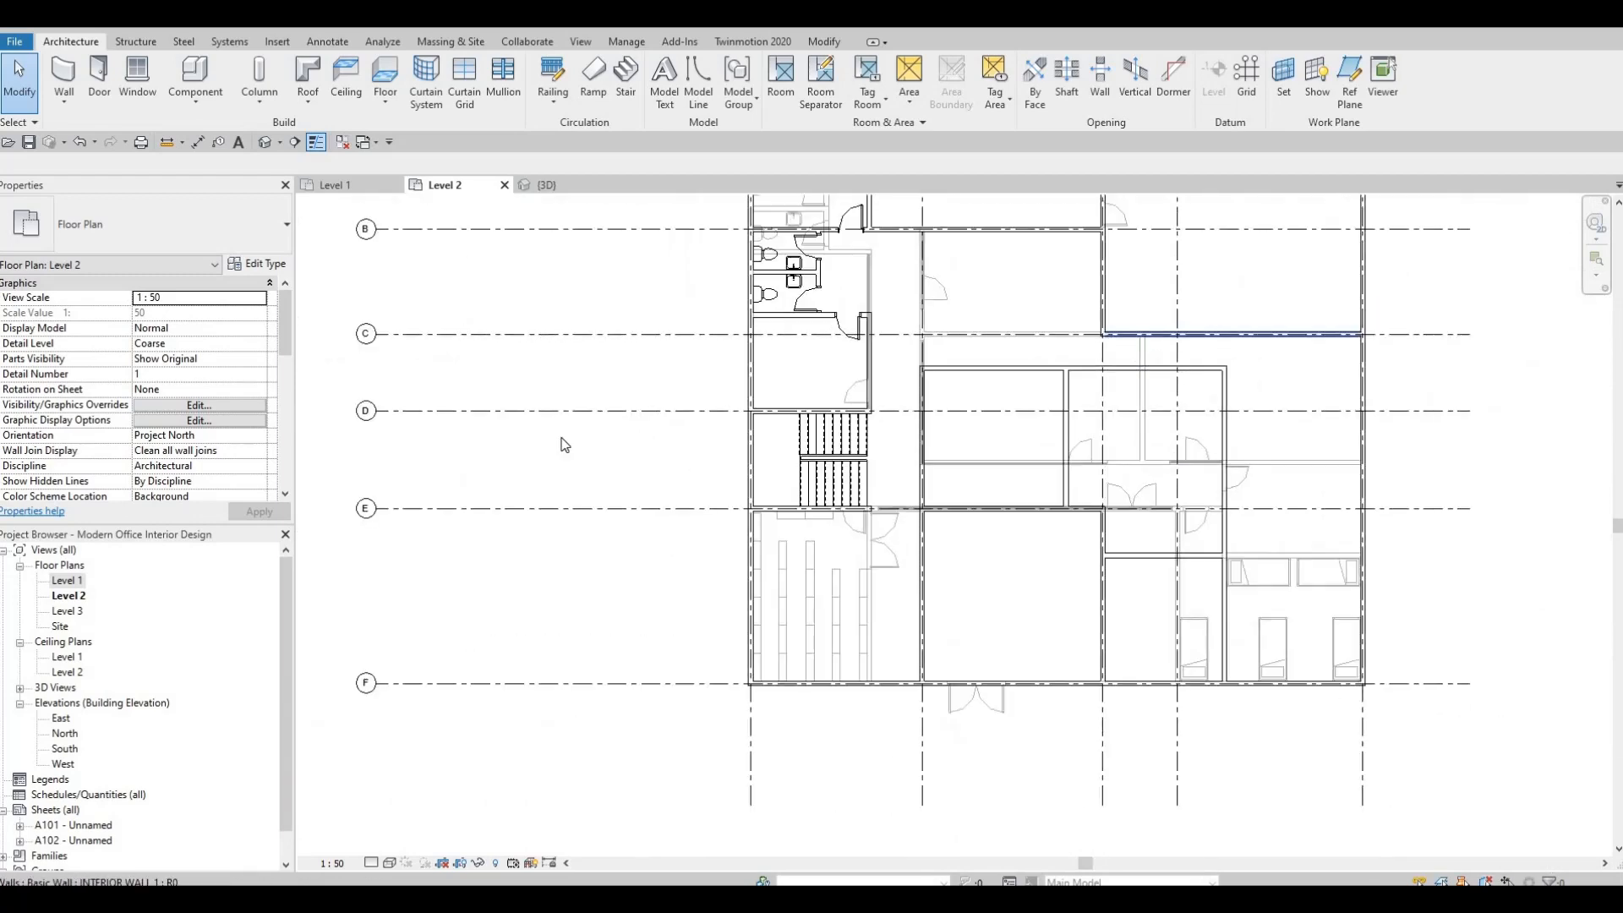
scroll(1143, 328, "up", 1)
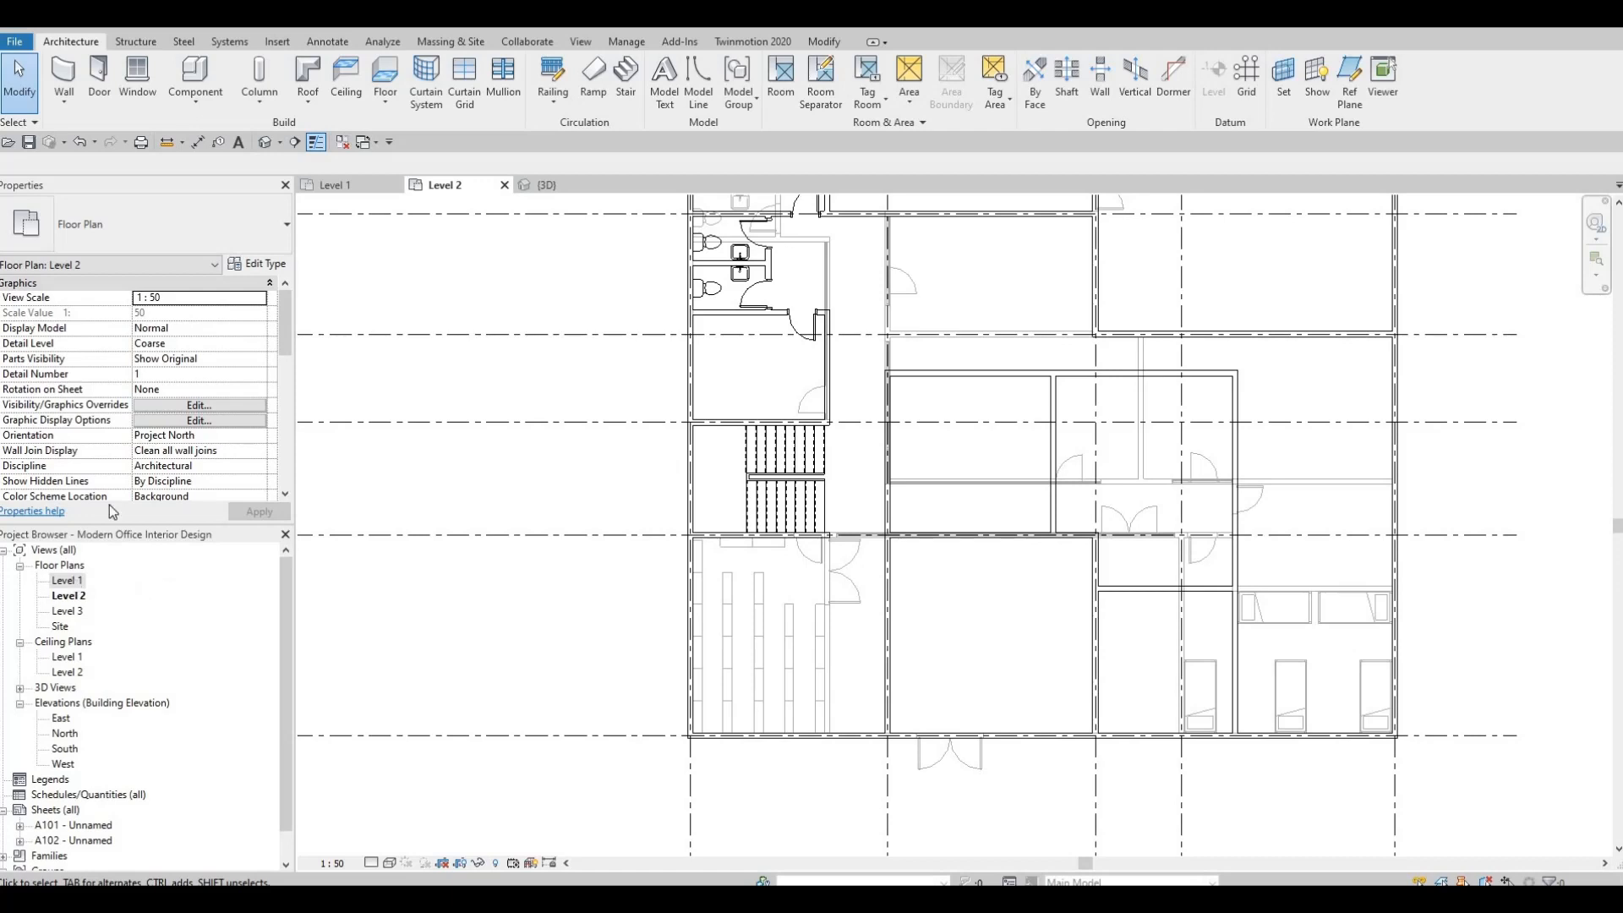
scroll(234, 372, "down", 5)
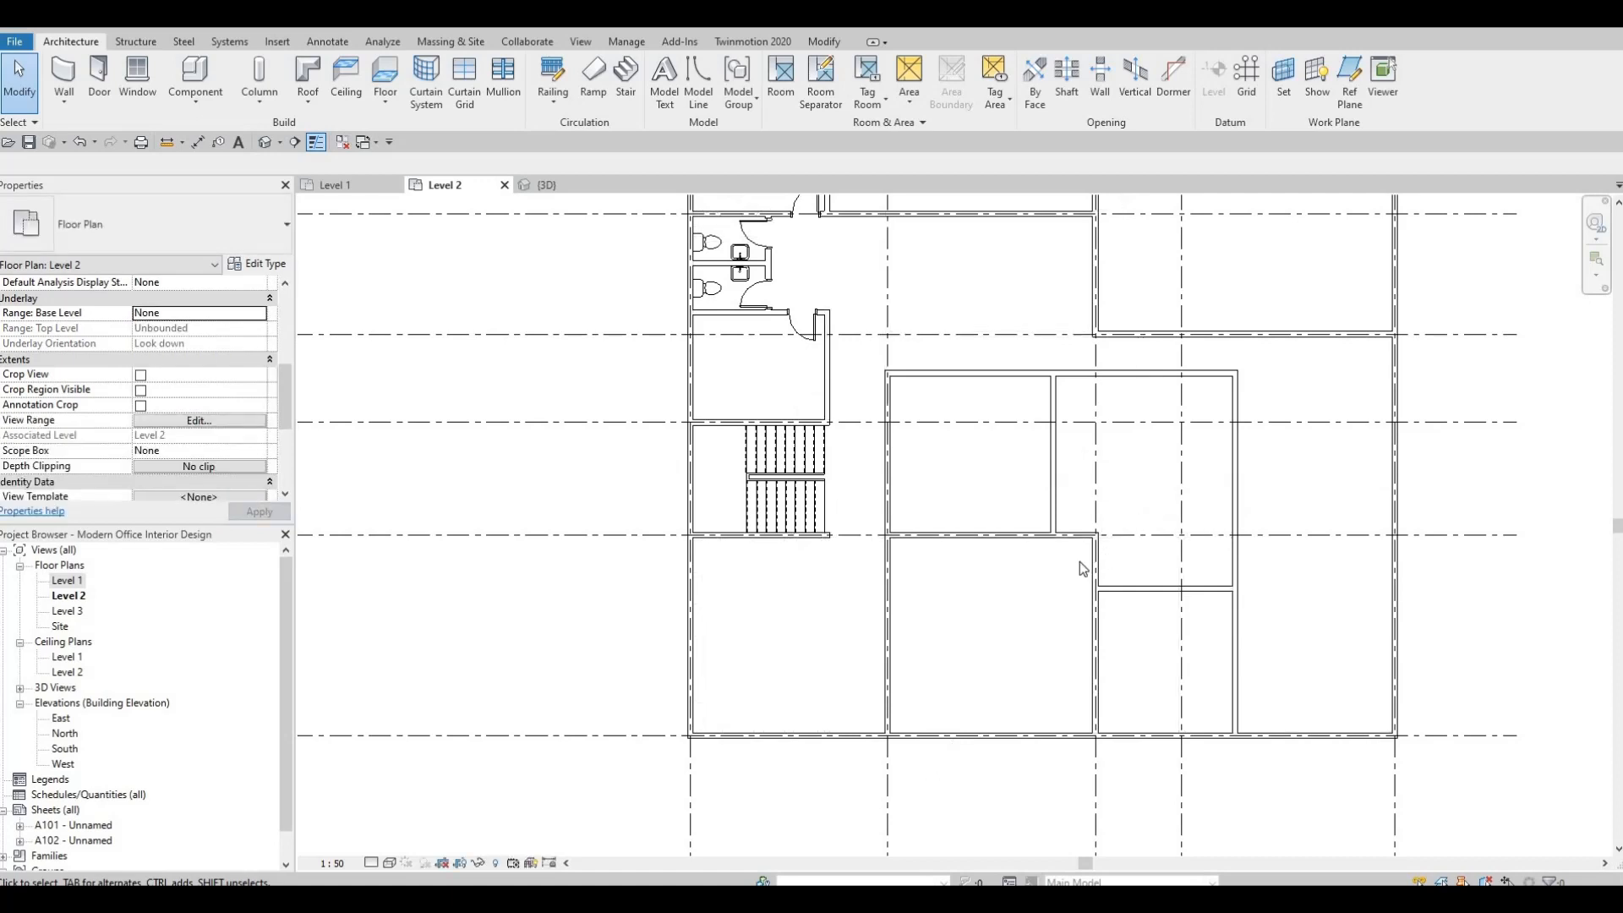
Move the northern wall of the central room block to 1524 mm from grid C.
middle_click_drag(1078, 537, 1057, 563)
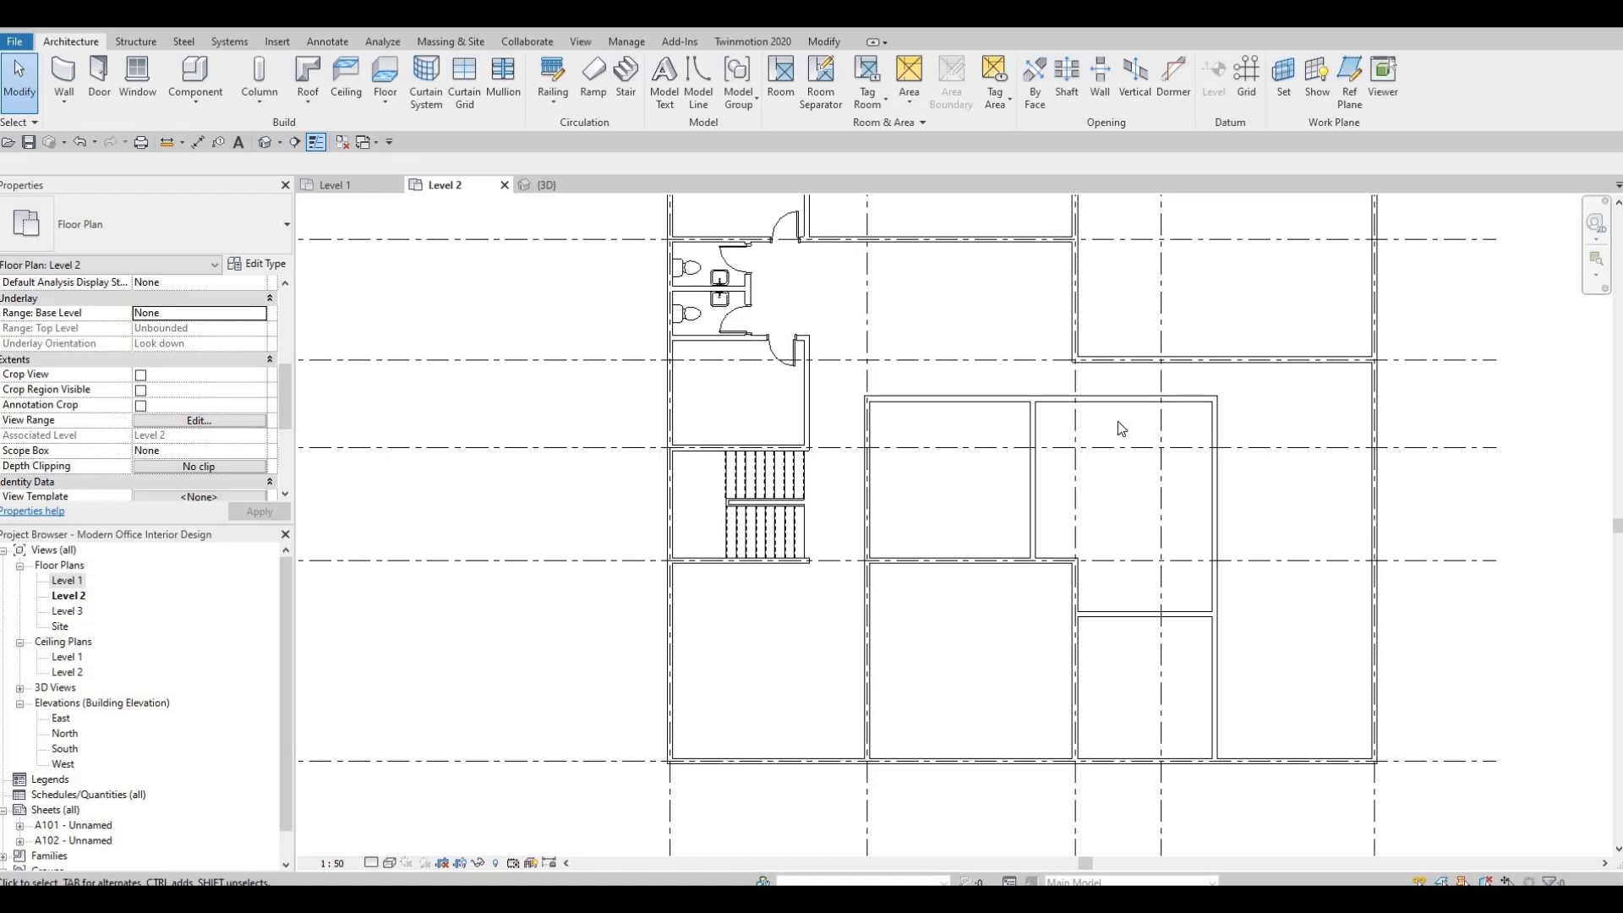
left_click(1175, 398)
scroll(1209, 358, "up", 3)
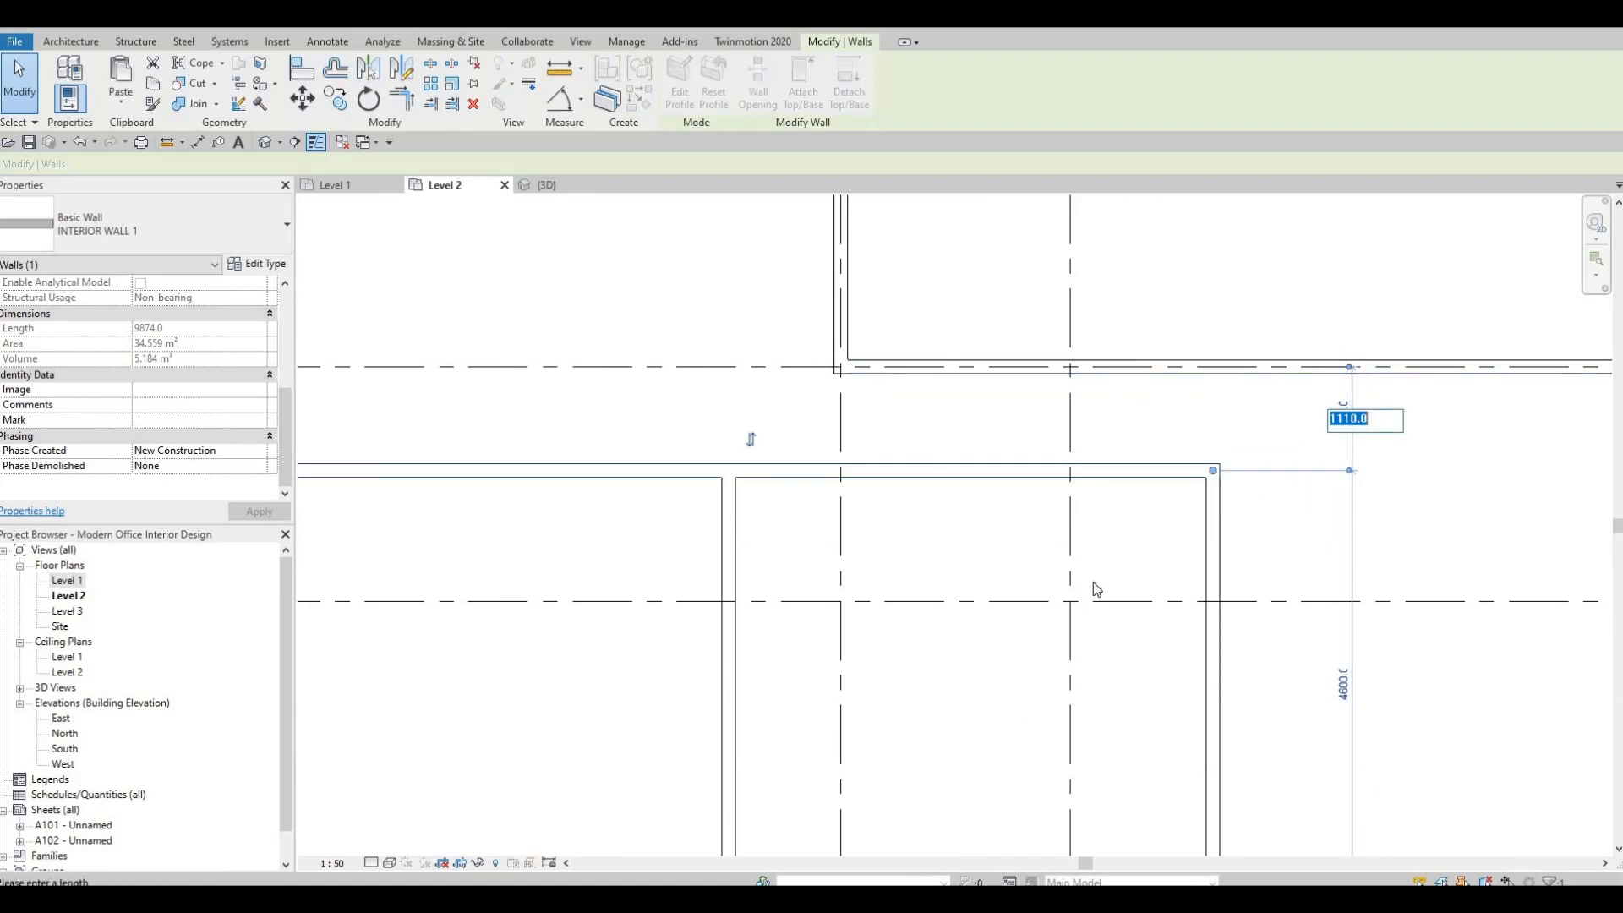
type("1524")
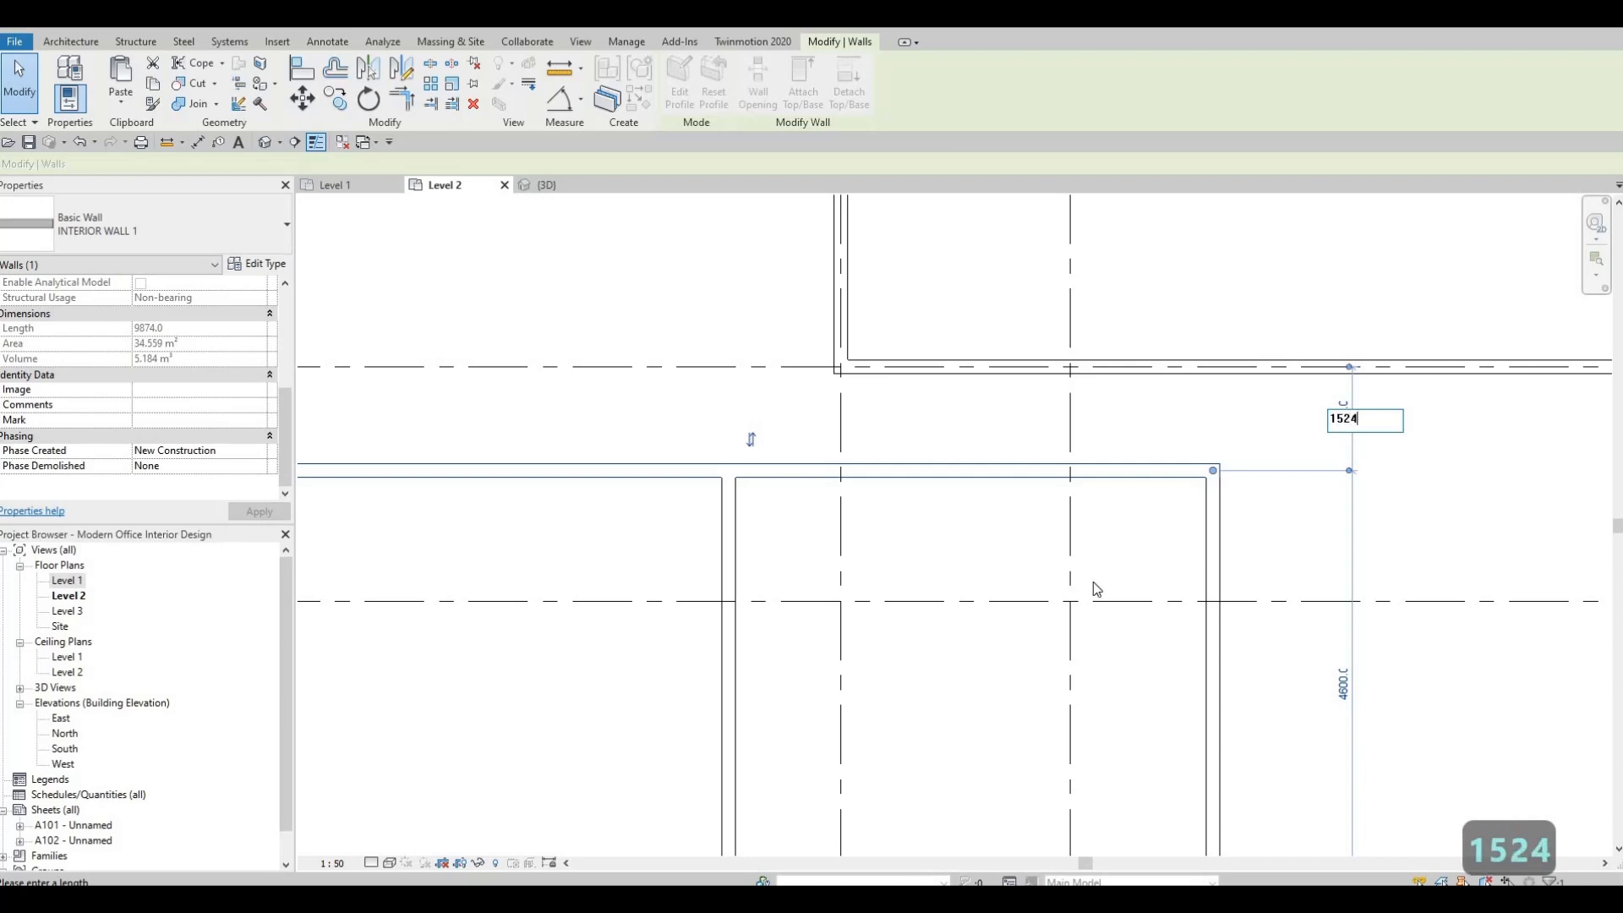
key("Return")
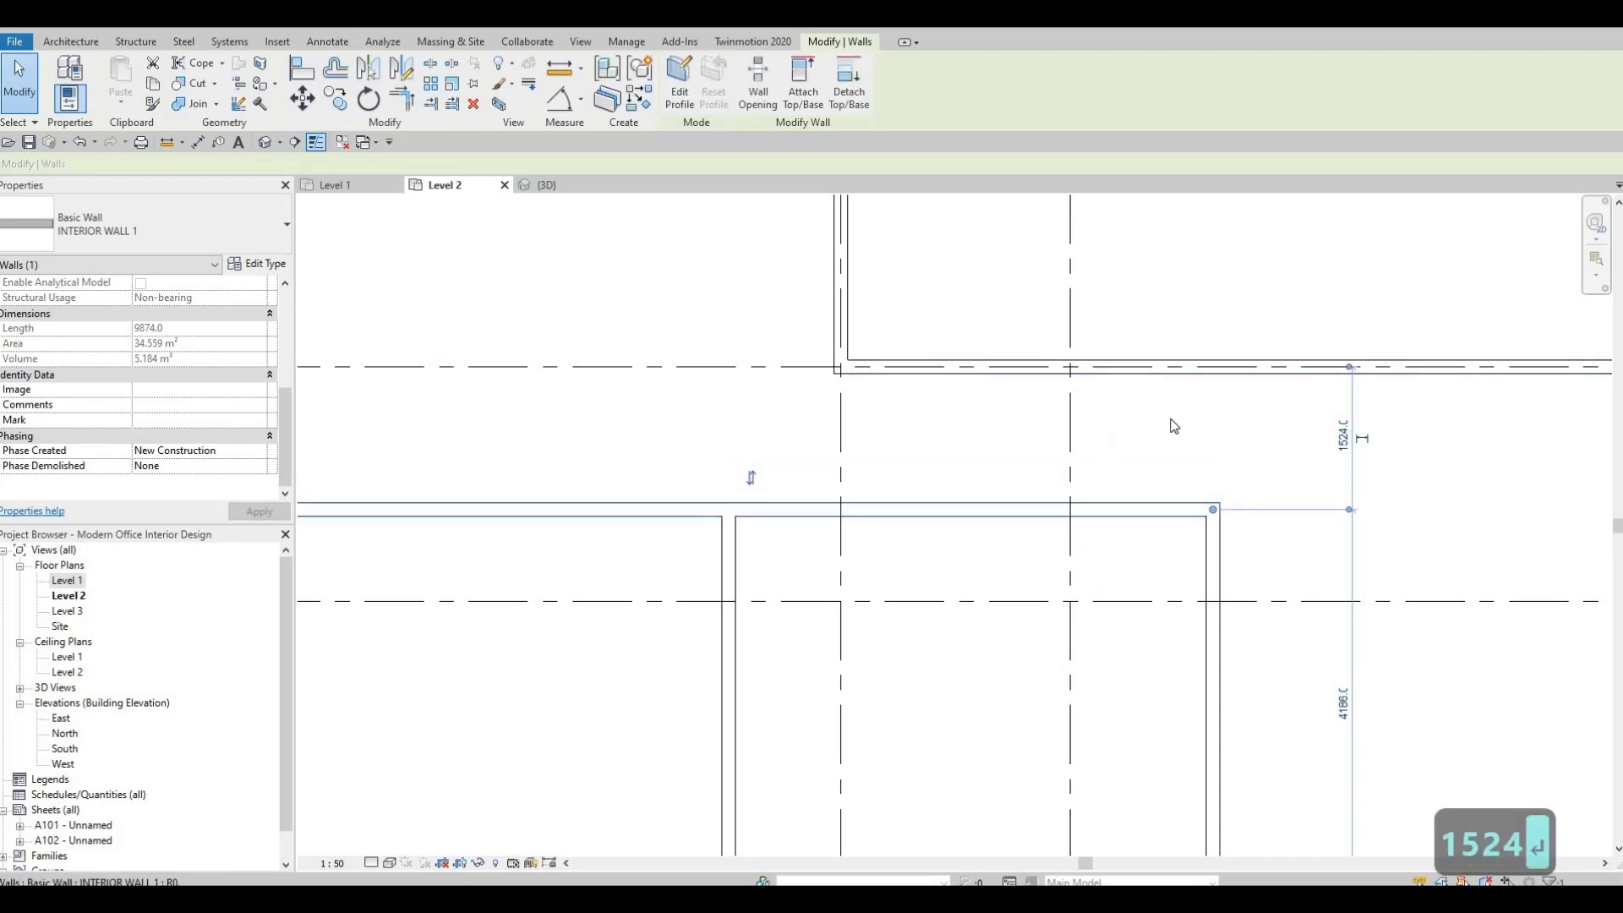
scroll(1170, 427, "down", 4)
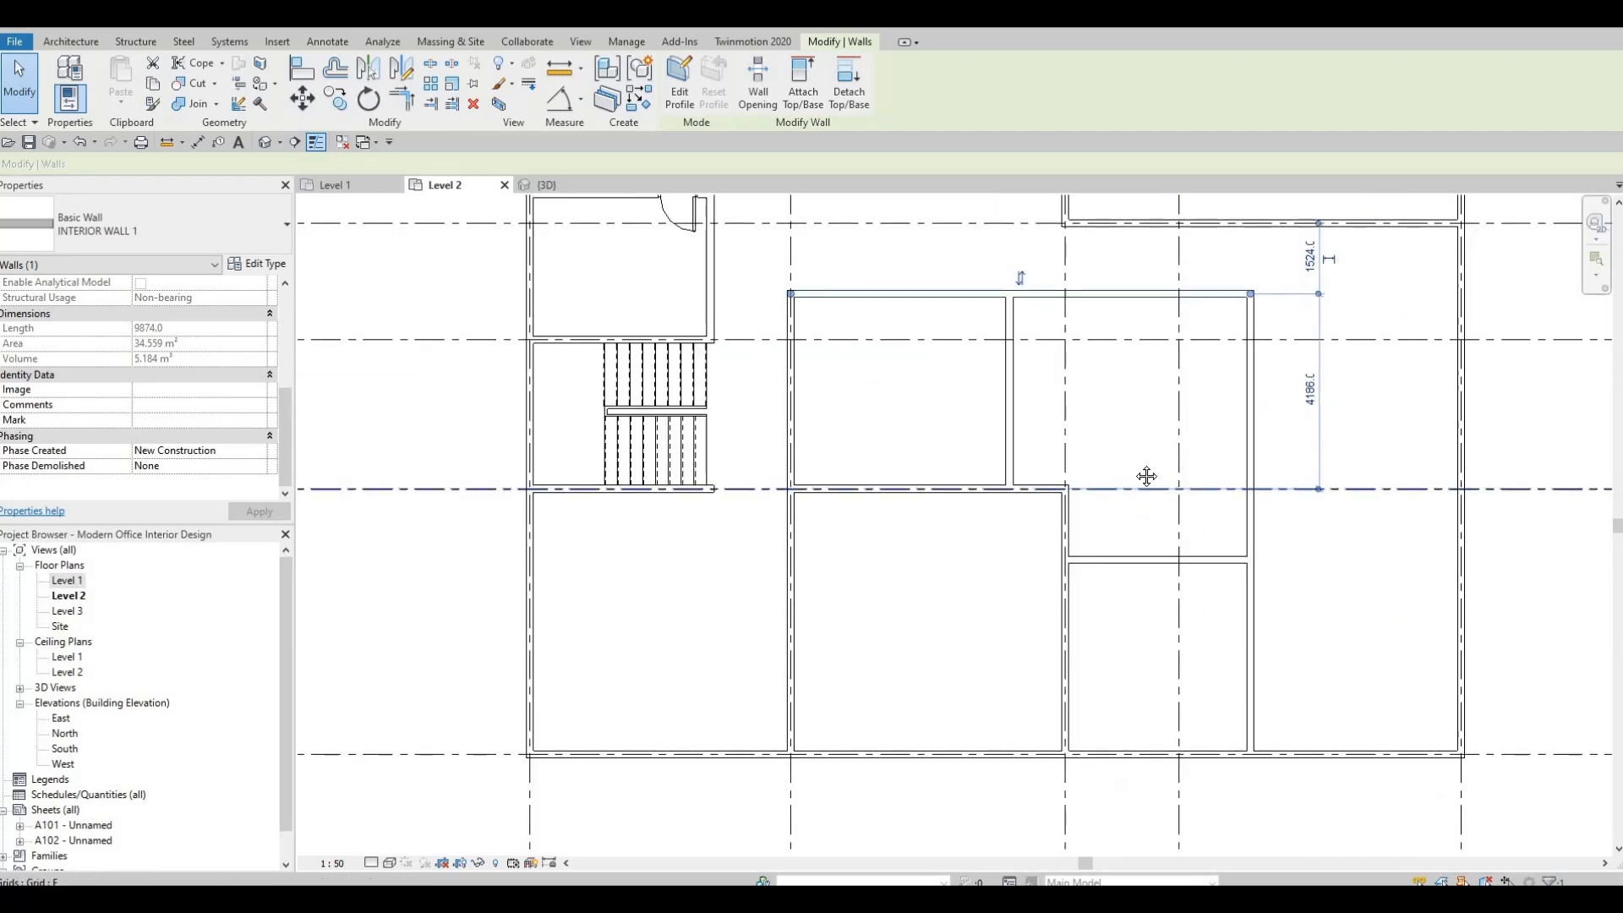
Move the eastern wall of the central room block to 3450 mm from grid 3.
scroll(1047, 474, "down", 2)
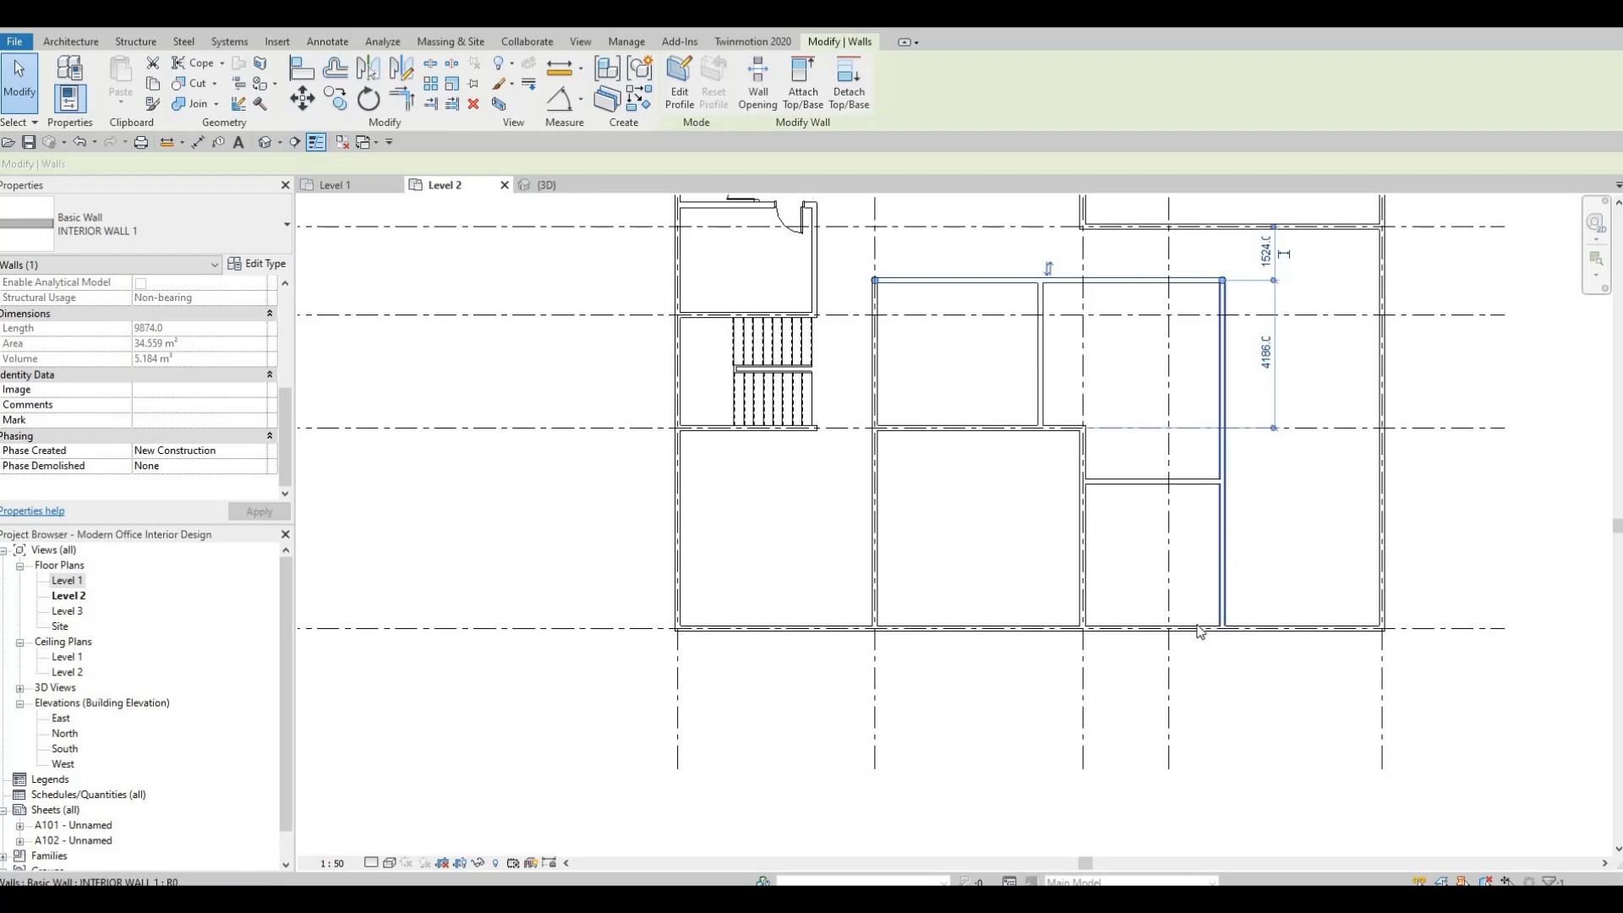
left_click(1224, 564)
middle_click_drag(1232, 601, 1243, 485)
scroll(1218, 583, "up", 2)
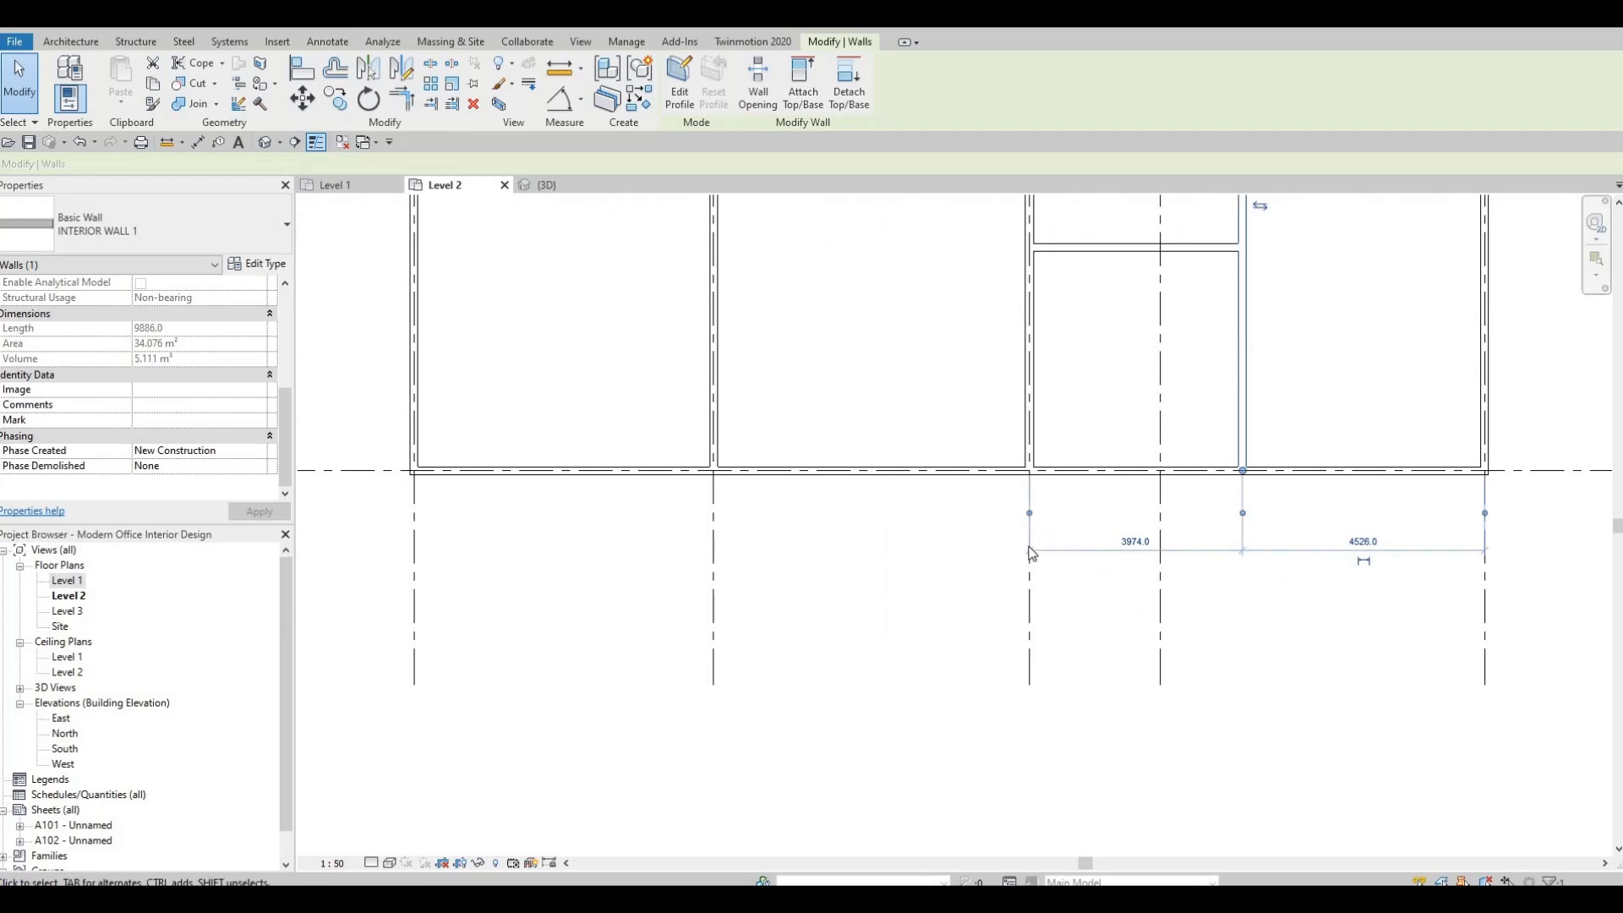
left_click(1140, 547)
type("3450")
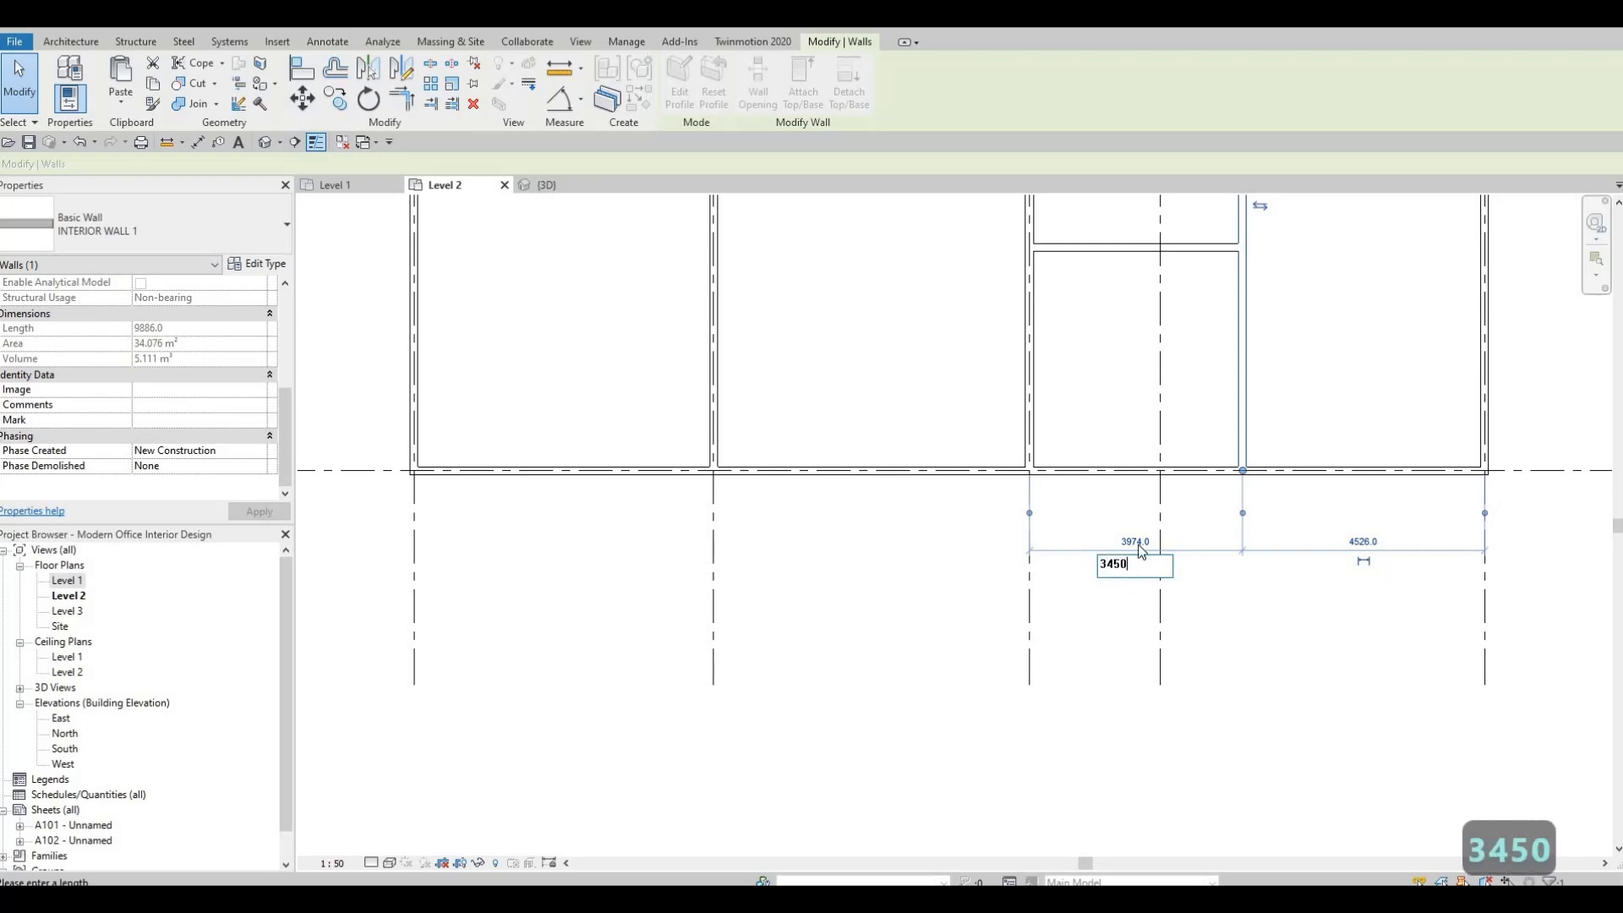
key("Return")
Move the vertical partition between grid E and the northern wall to 4500 mm from grid 2.
scroll(1160, 444, "down", 3)
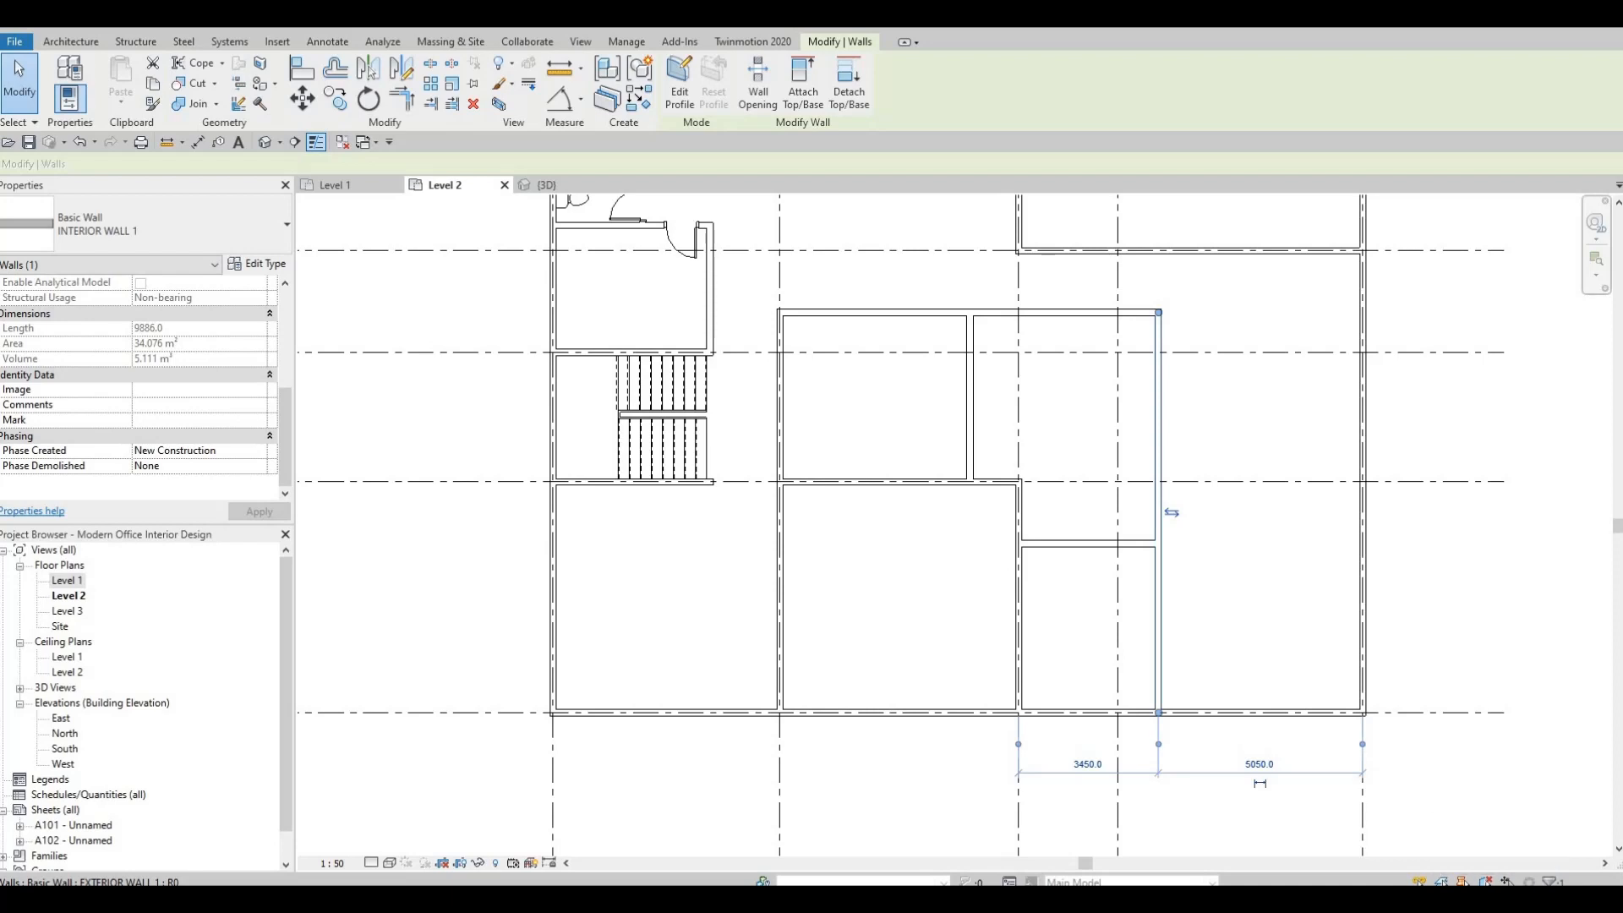
left_click(969, 393)
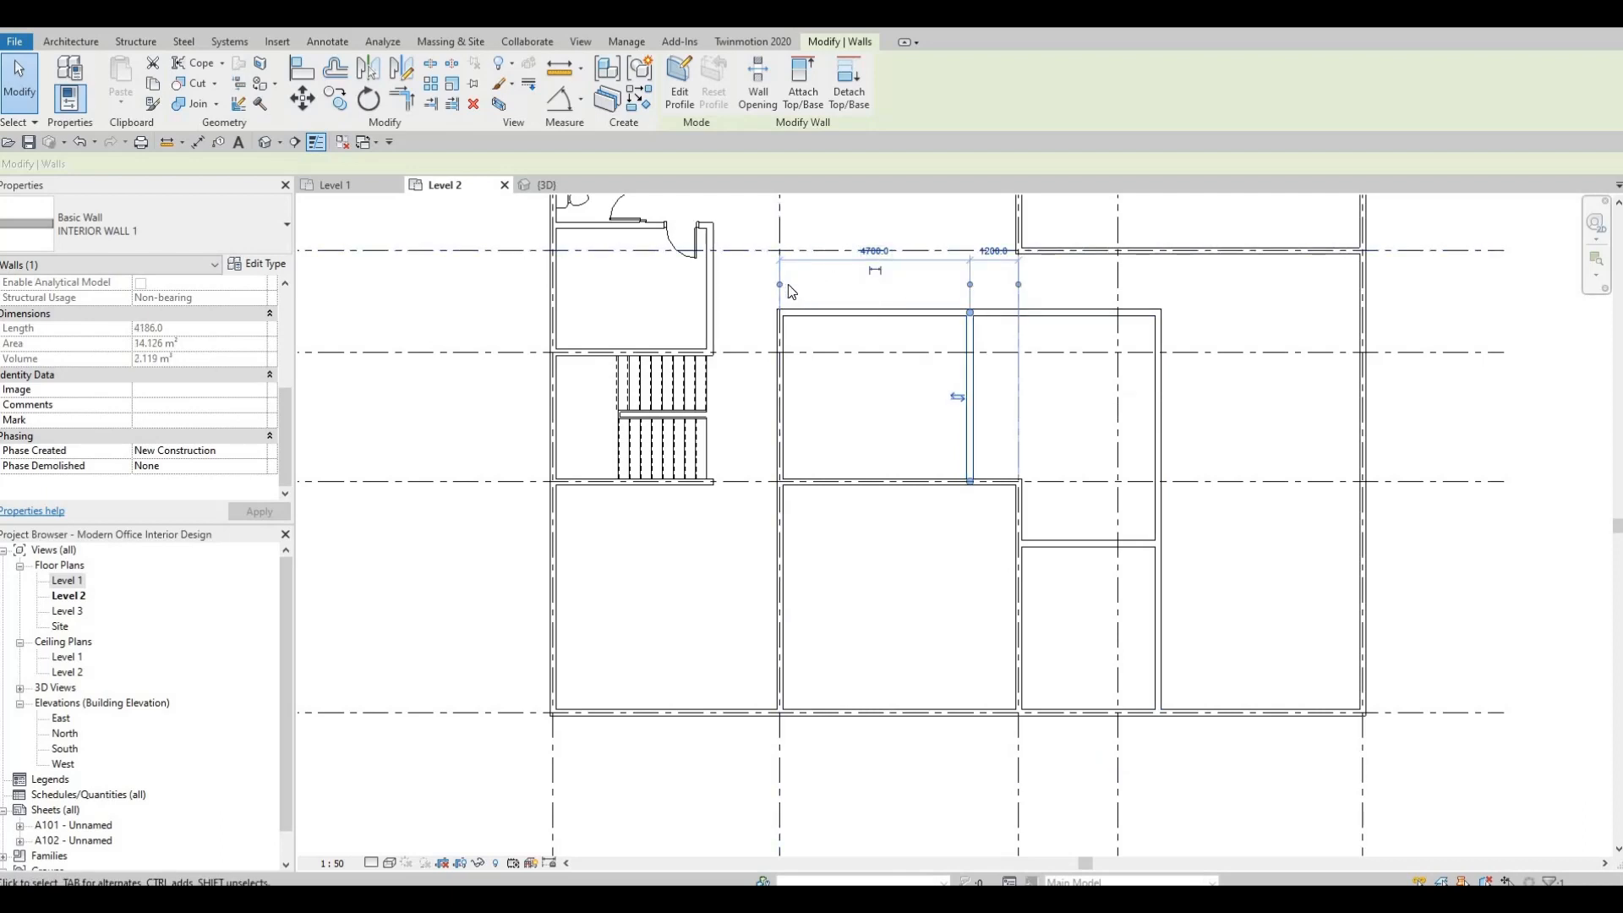
mouse_move(779, 286)
left_mouse_down()
mouse_move(788, 327)
mouse_move(780, 292)
left_mouse_up()
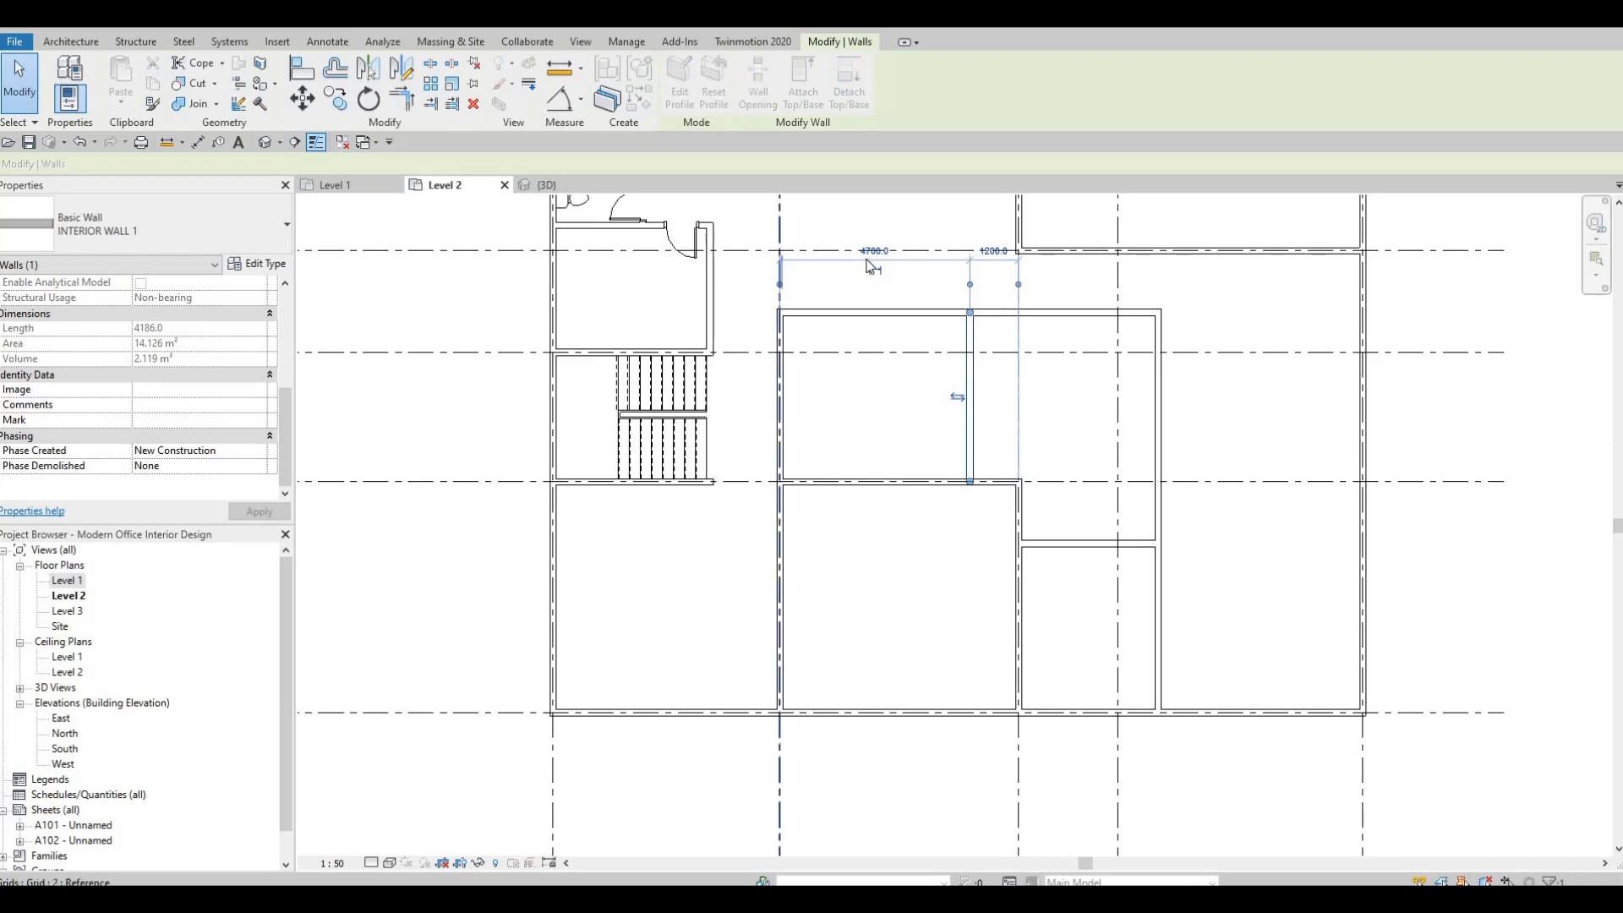
left_click(874, 252)
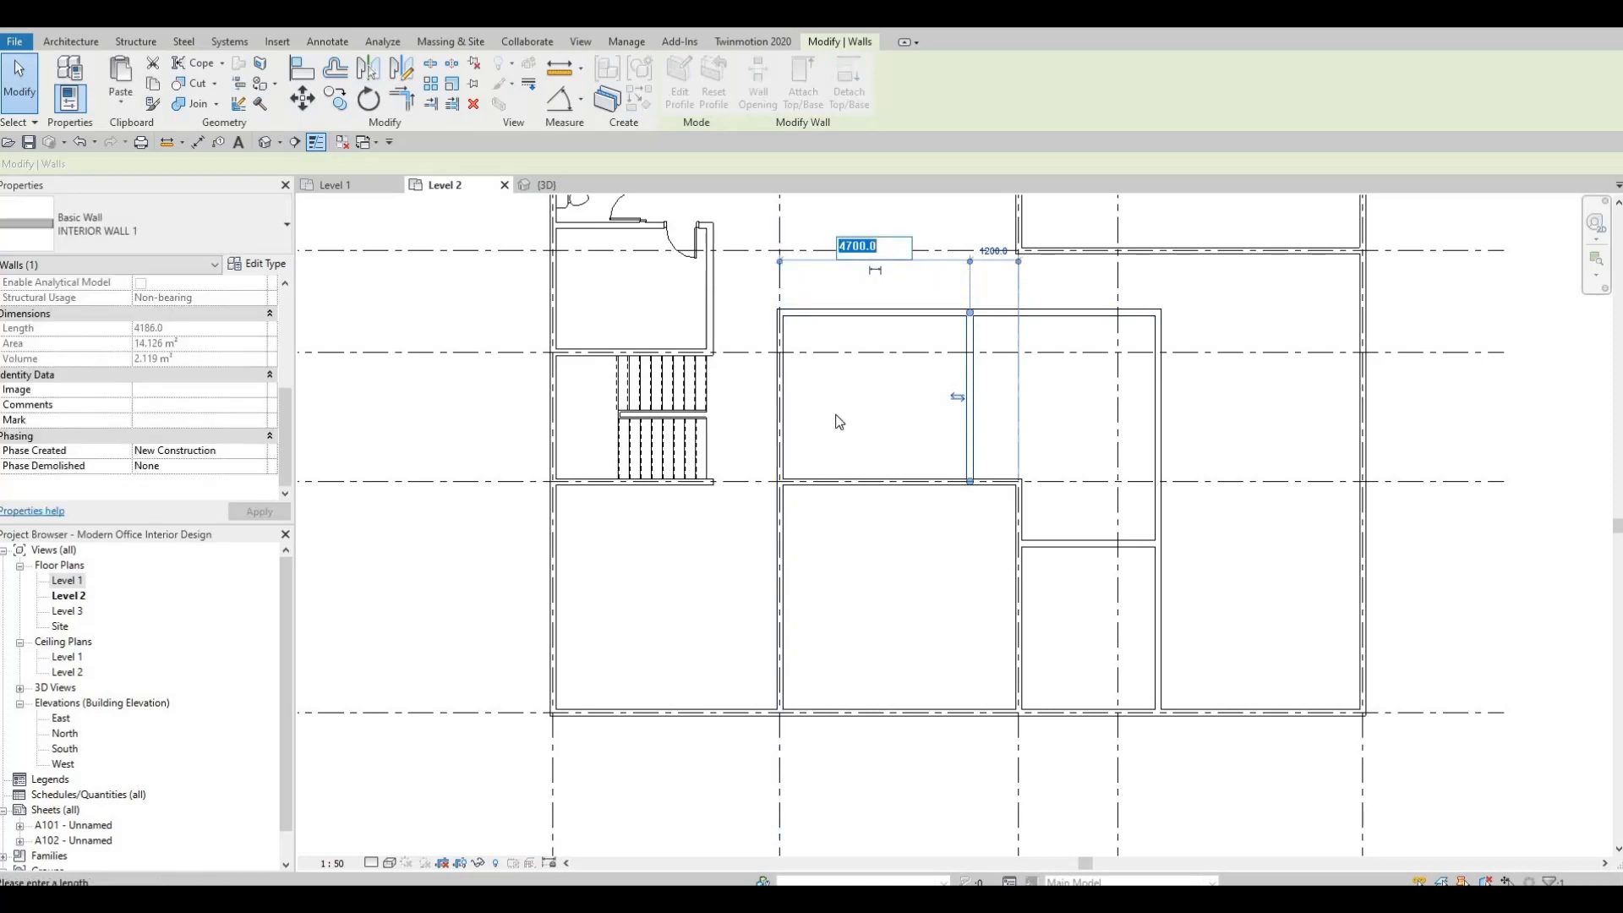
type("4500")
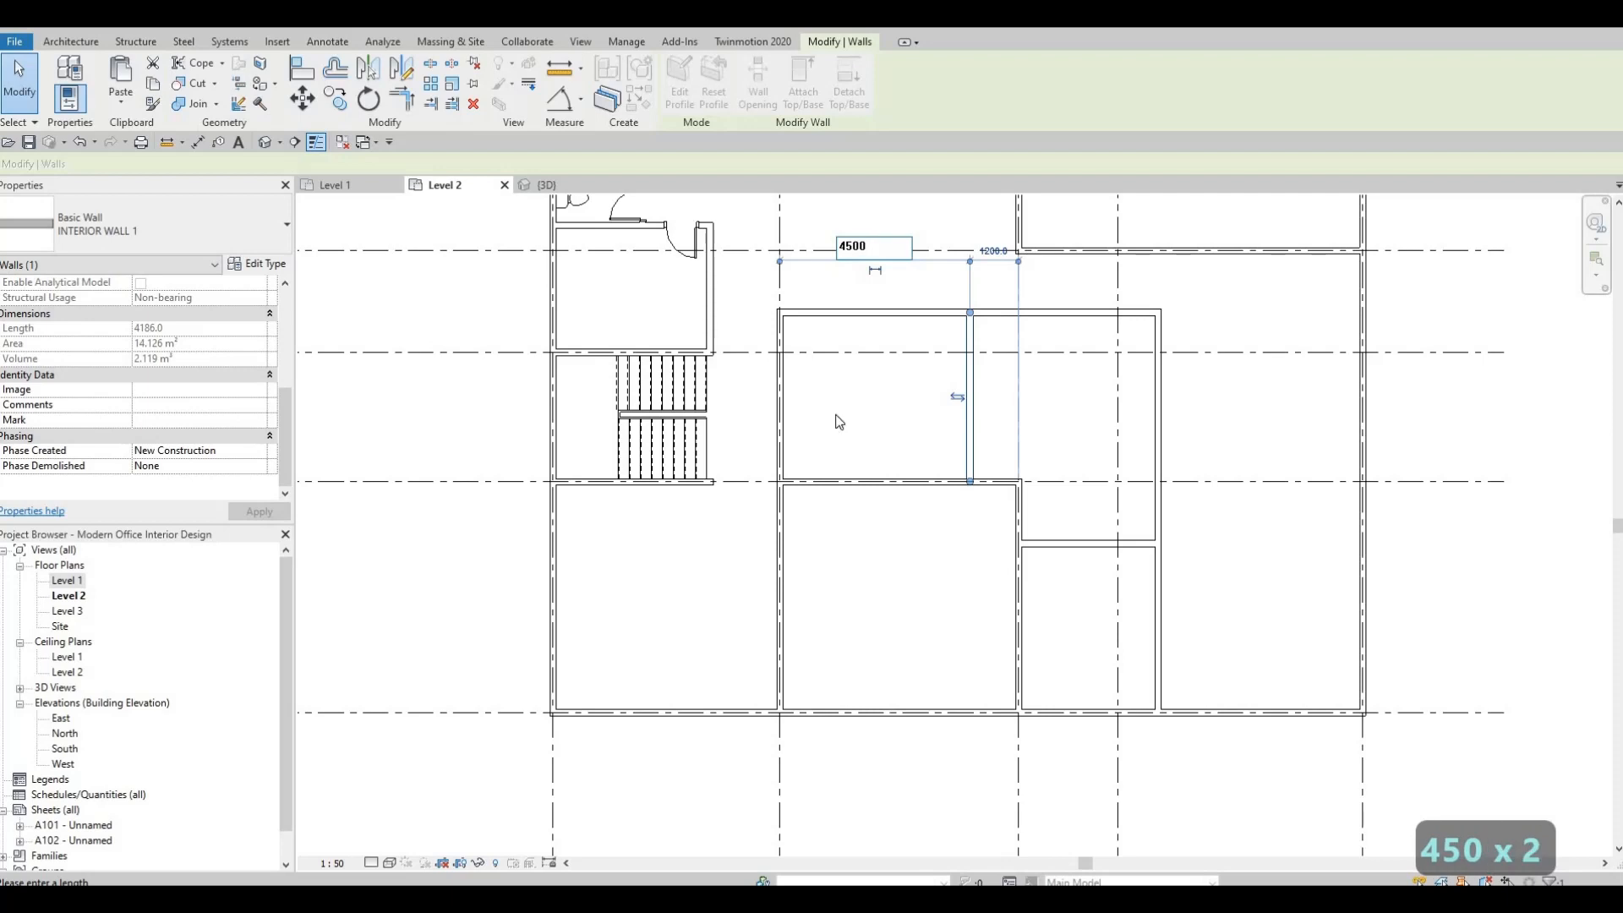
key("Return")
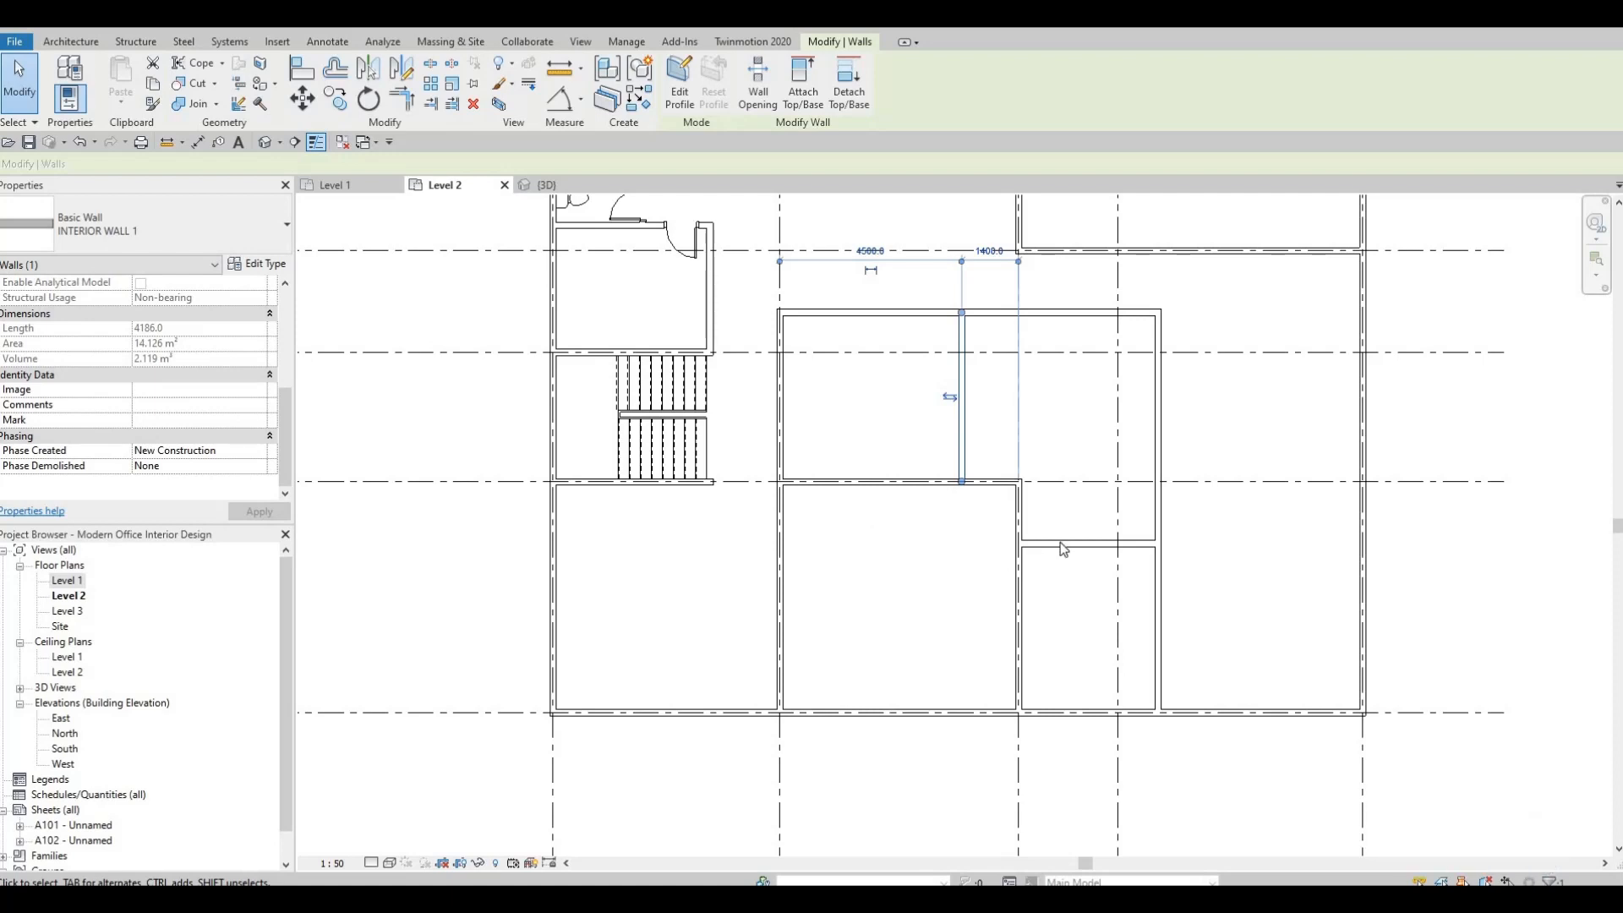
key("Escape")
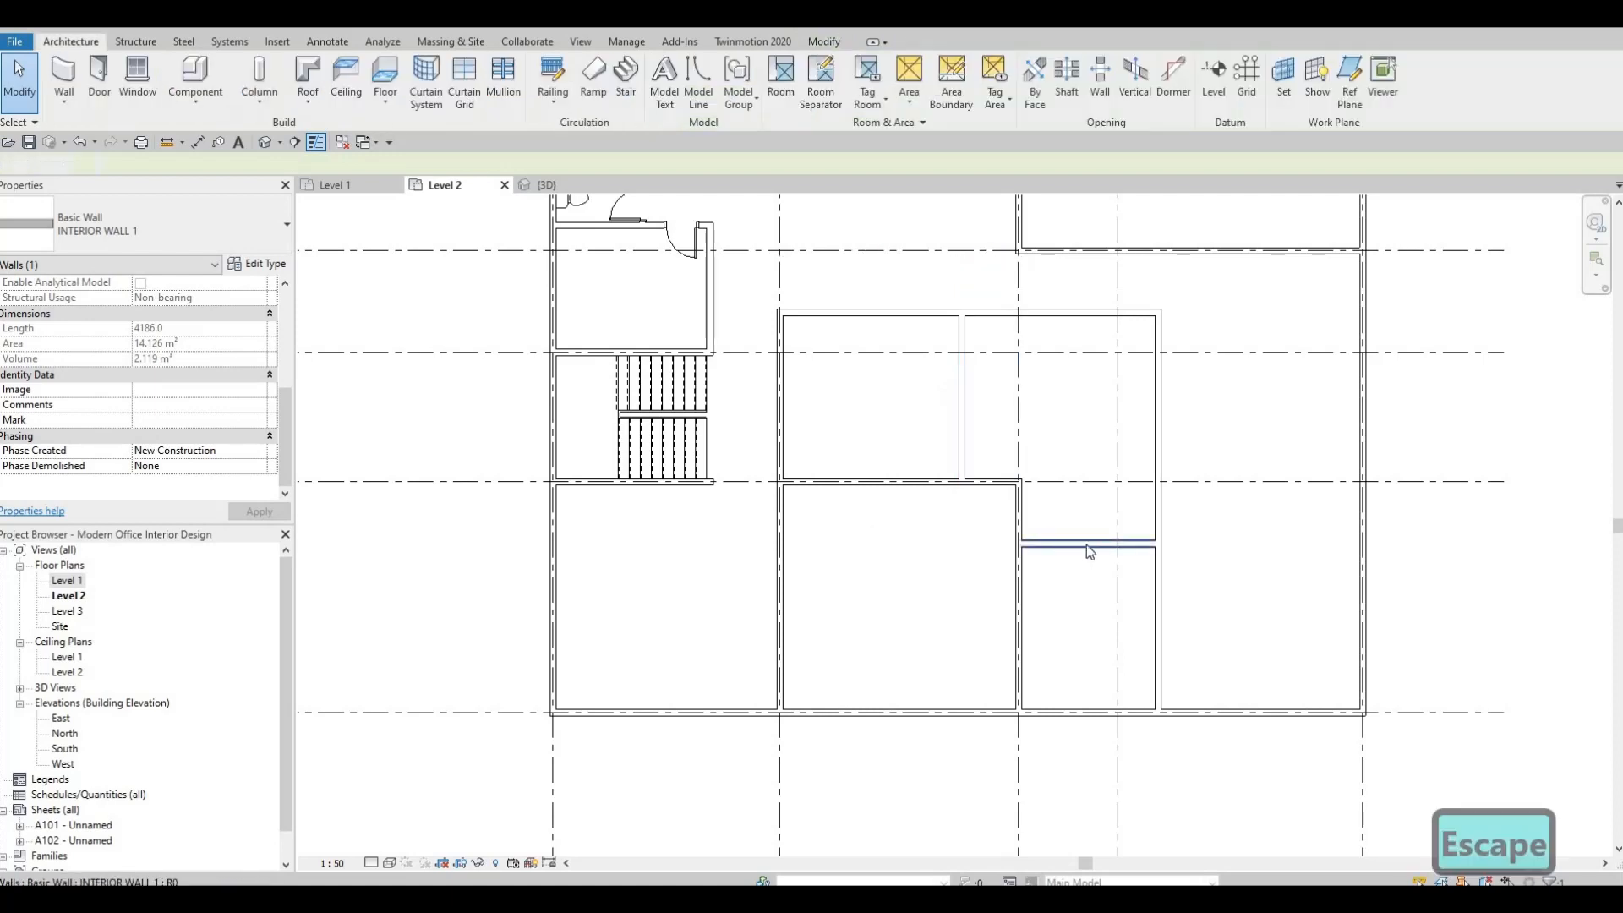
Move the horizontal partition just south of grid E to 5100 mm from grid F and deselect it.
key("Escape")
left_click(1091, 546)
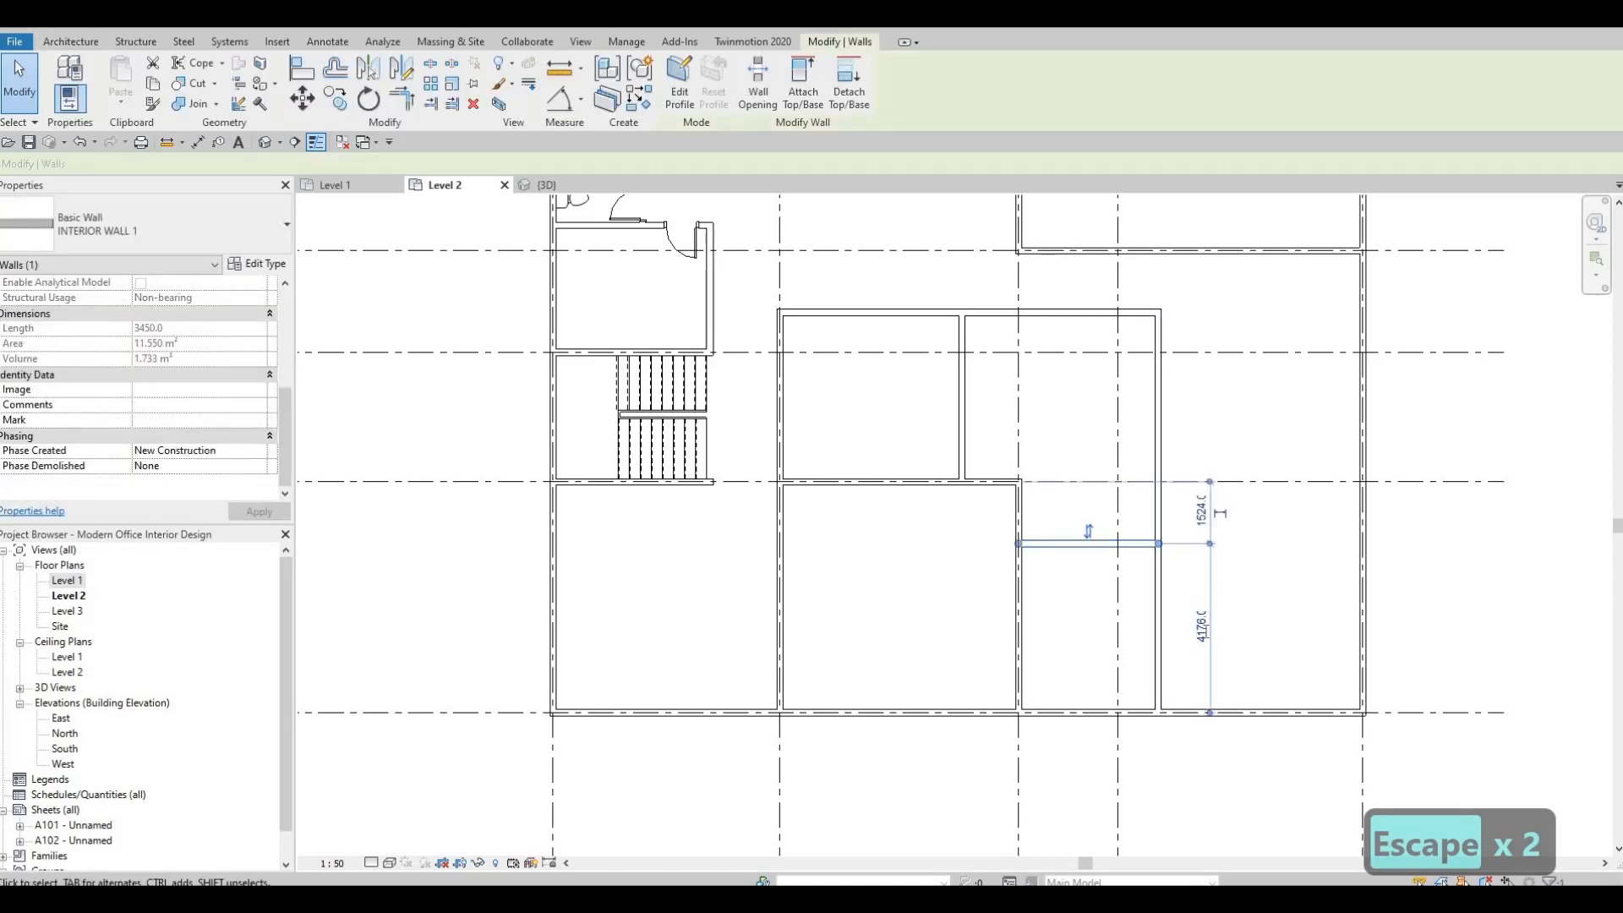
left_click(1201, 625)
type("51")
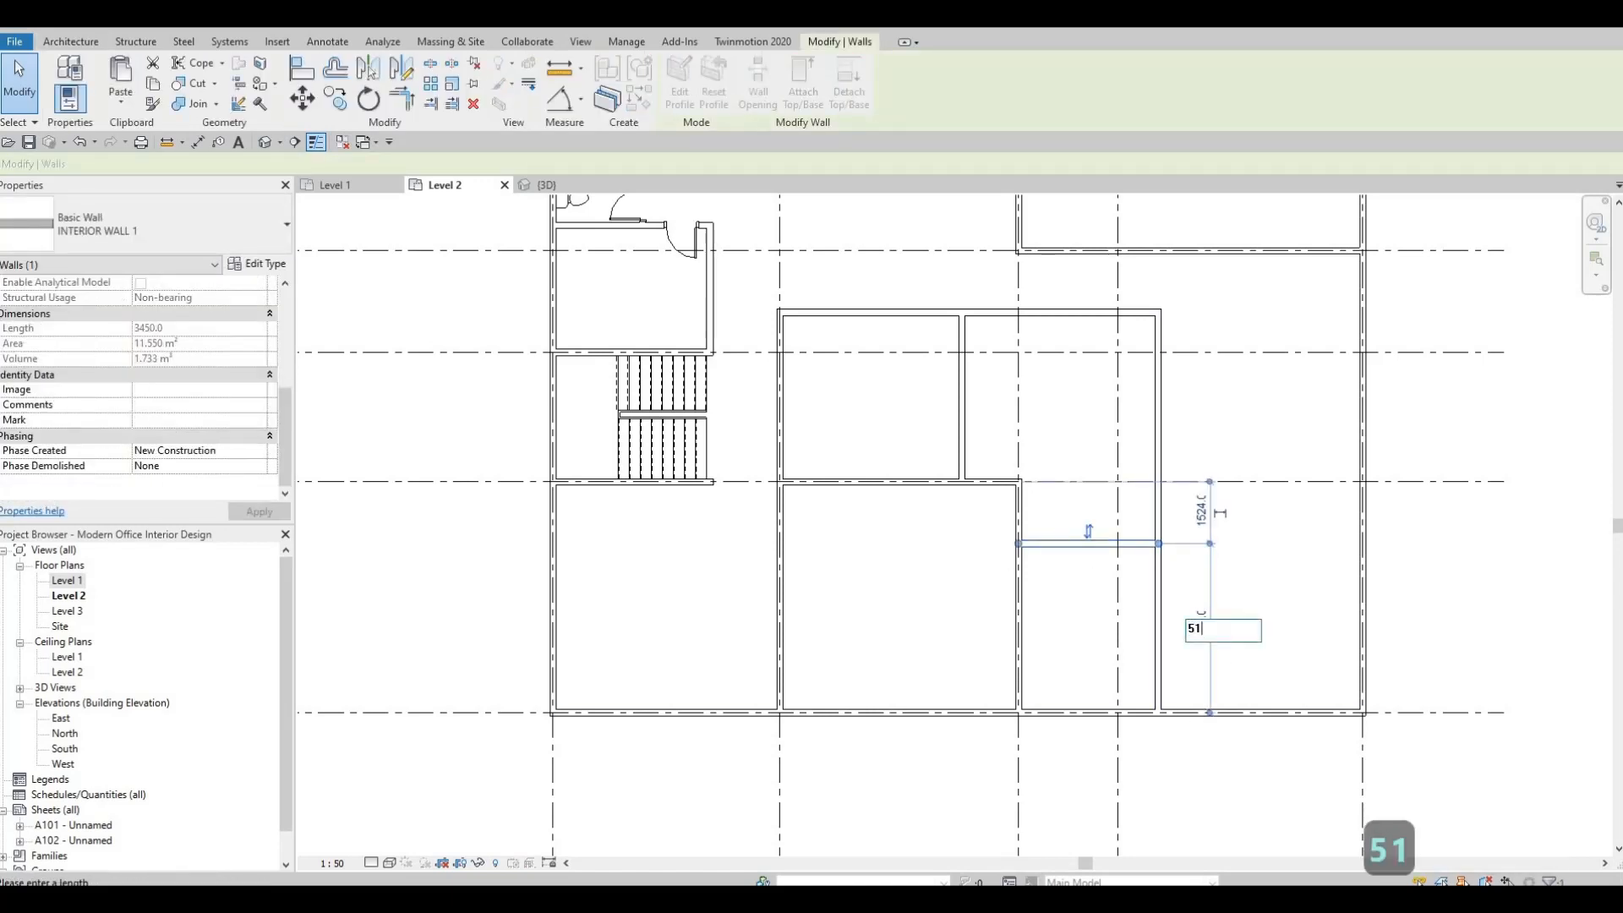
type("00")
key("Return")
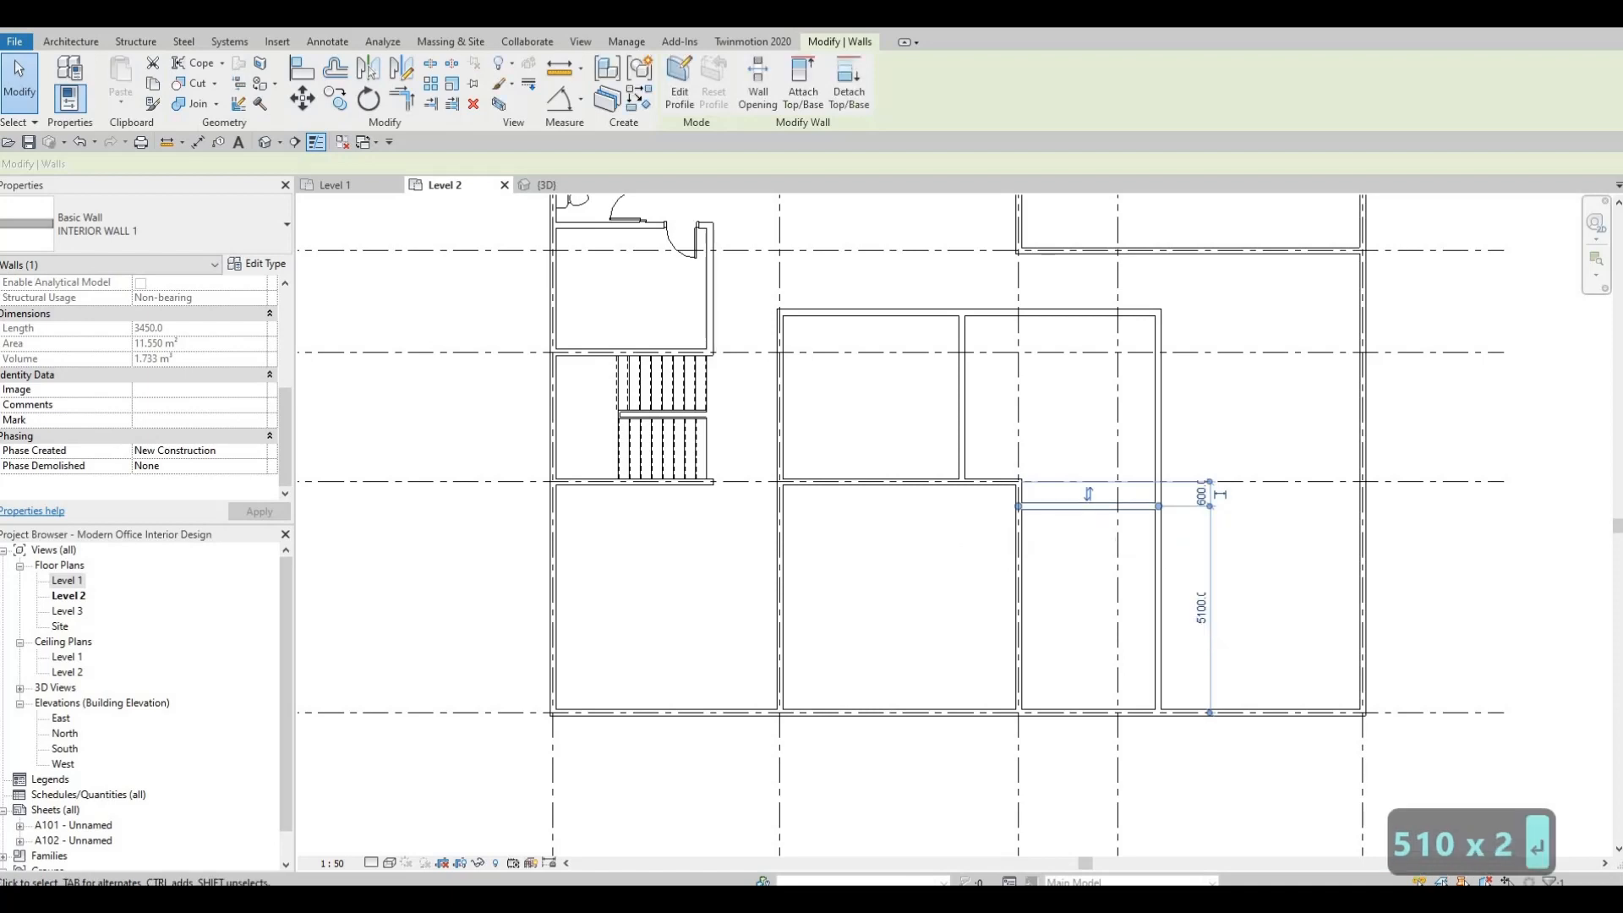
key("Escape")
scroll(900, 618, "down", 3)
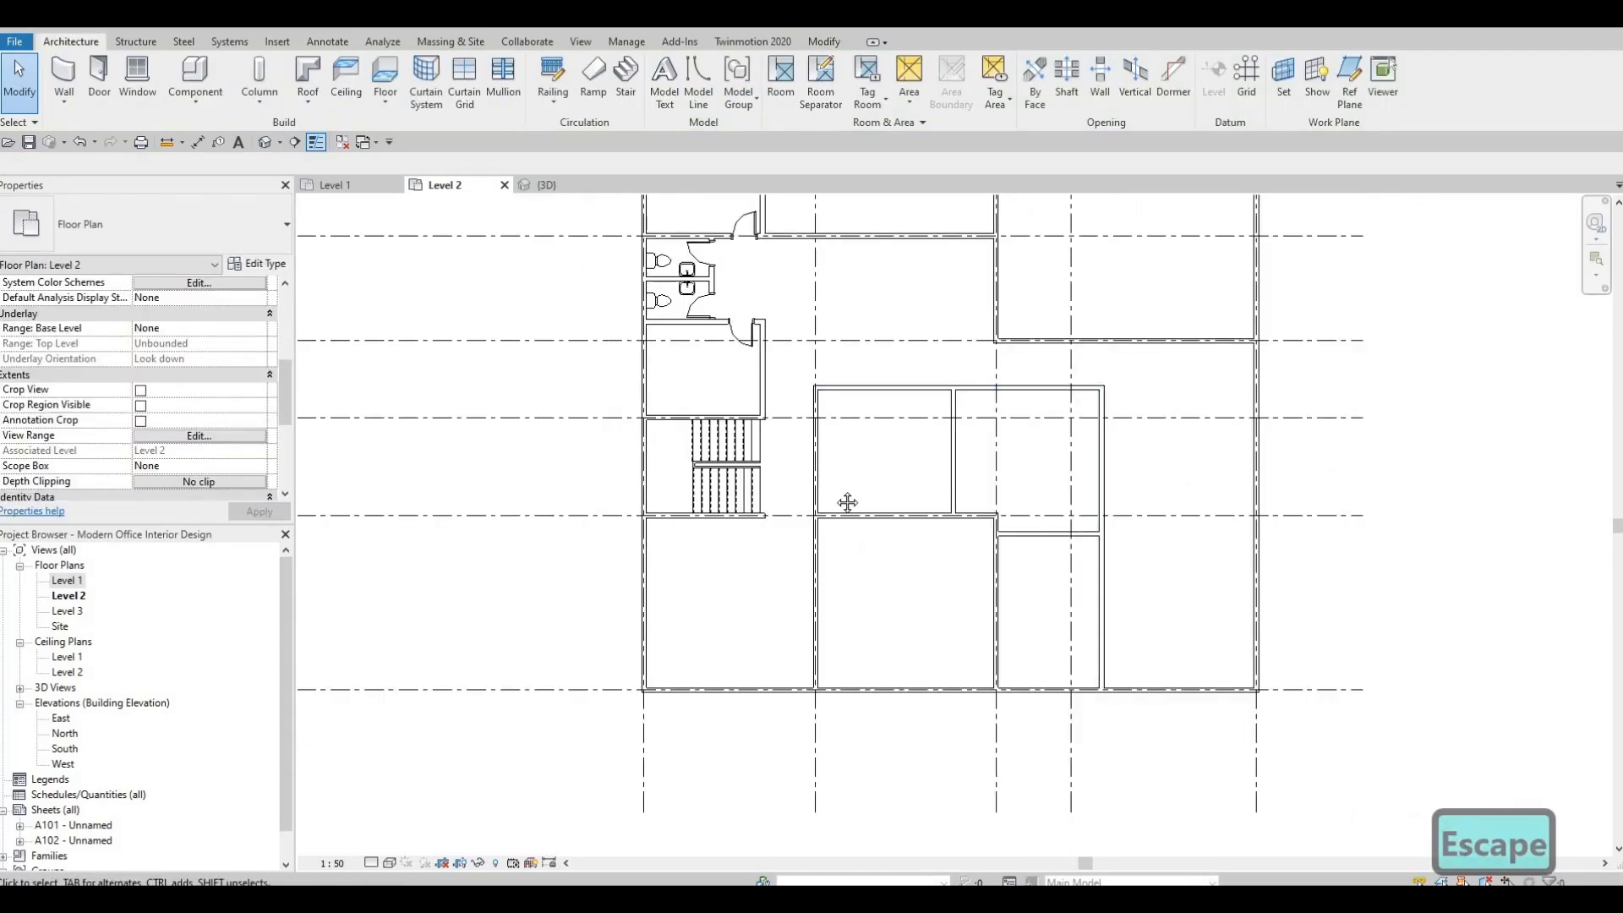
middle_click_drag(825, 631, 816, 543)
middle_click_drag(801, 468, 811, 401)
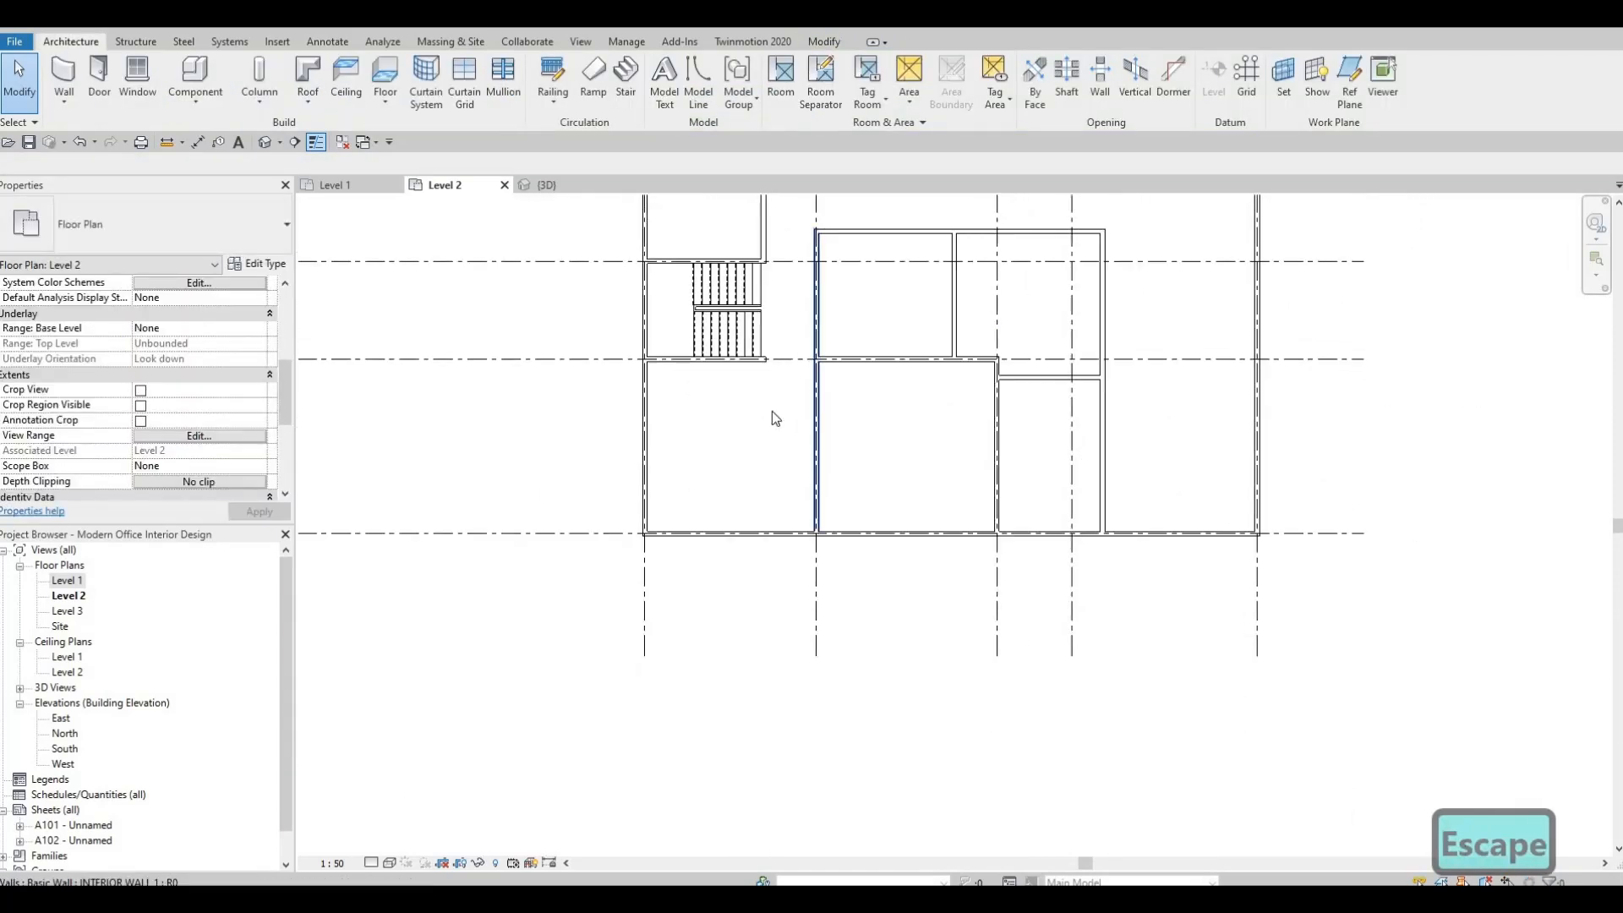
middle_click_drag(693, 427, 689, 526)
scroll(819, 431, "up", 4)
middle_click_drag(819, 431, 969, 348)
middle_click_drag(791, 498, 835, 386)
scroll(835, 386, "down", 1)
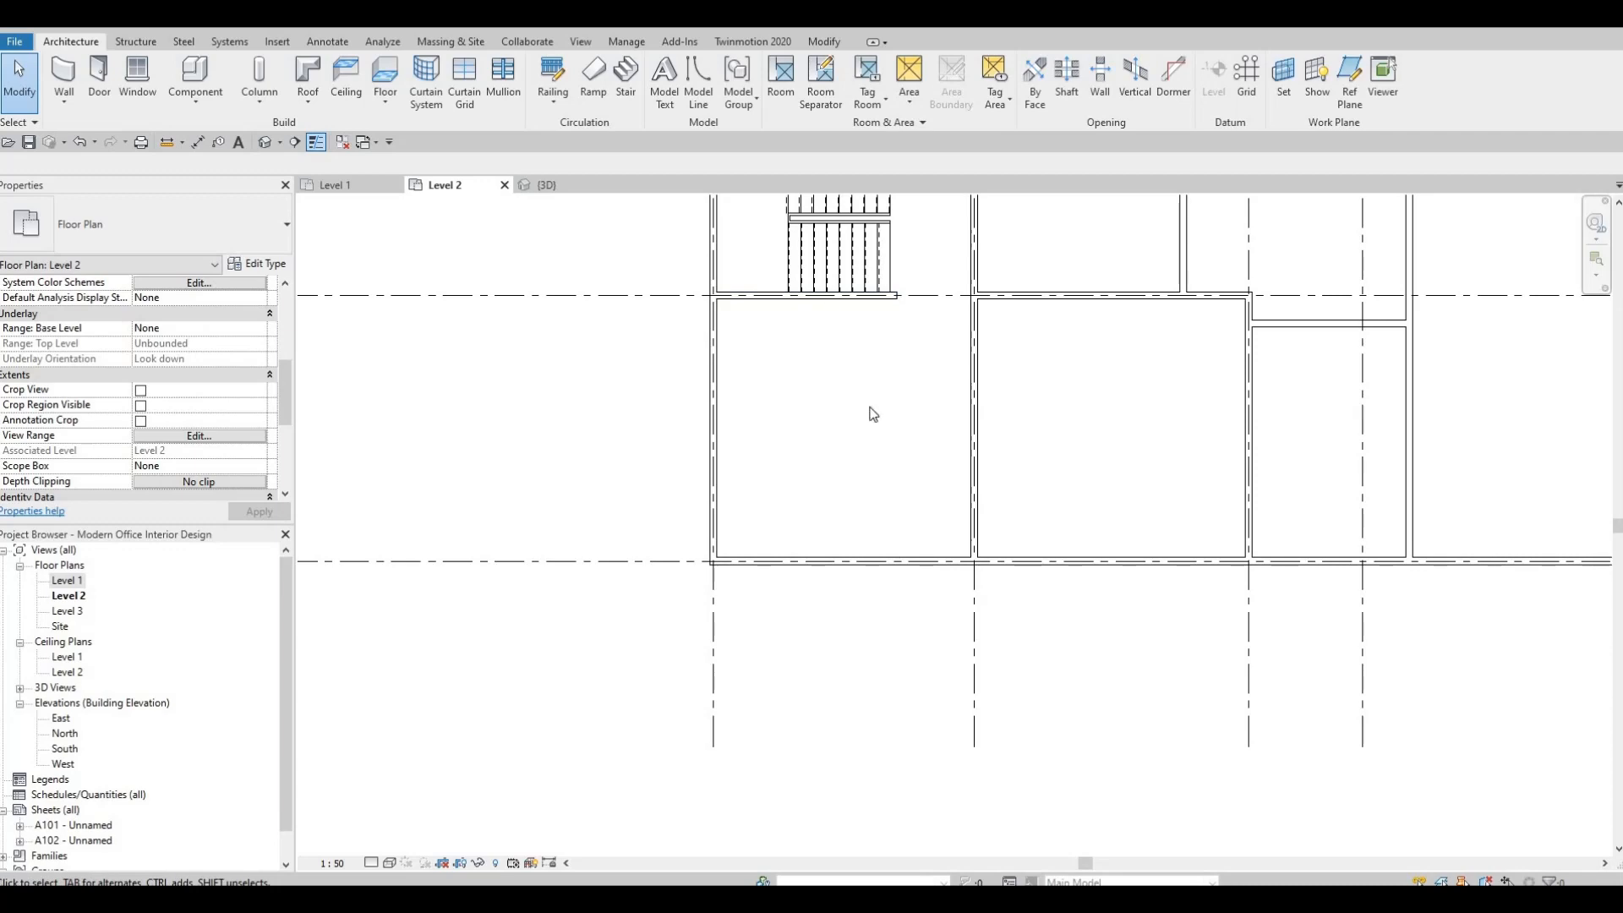
Draw a Thin Lines detail line diagonally from the northwest to the southeast inner corner of the northeast room between grids A and C.
scroll(906, 423, "down", 2)
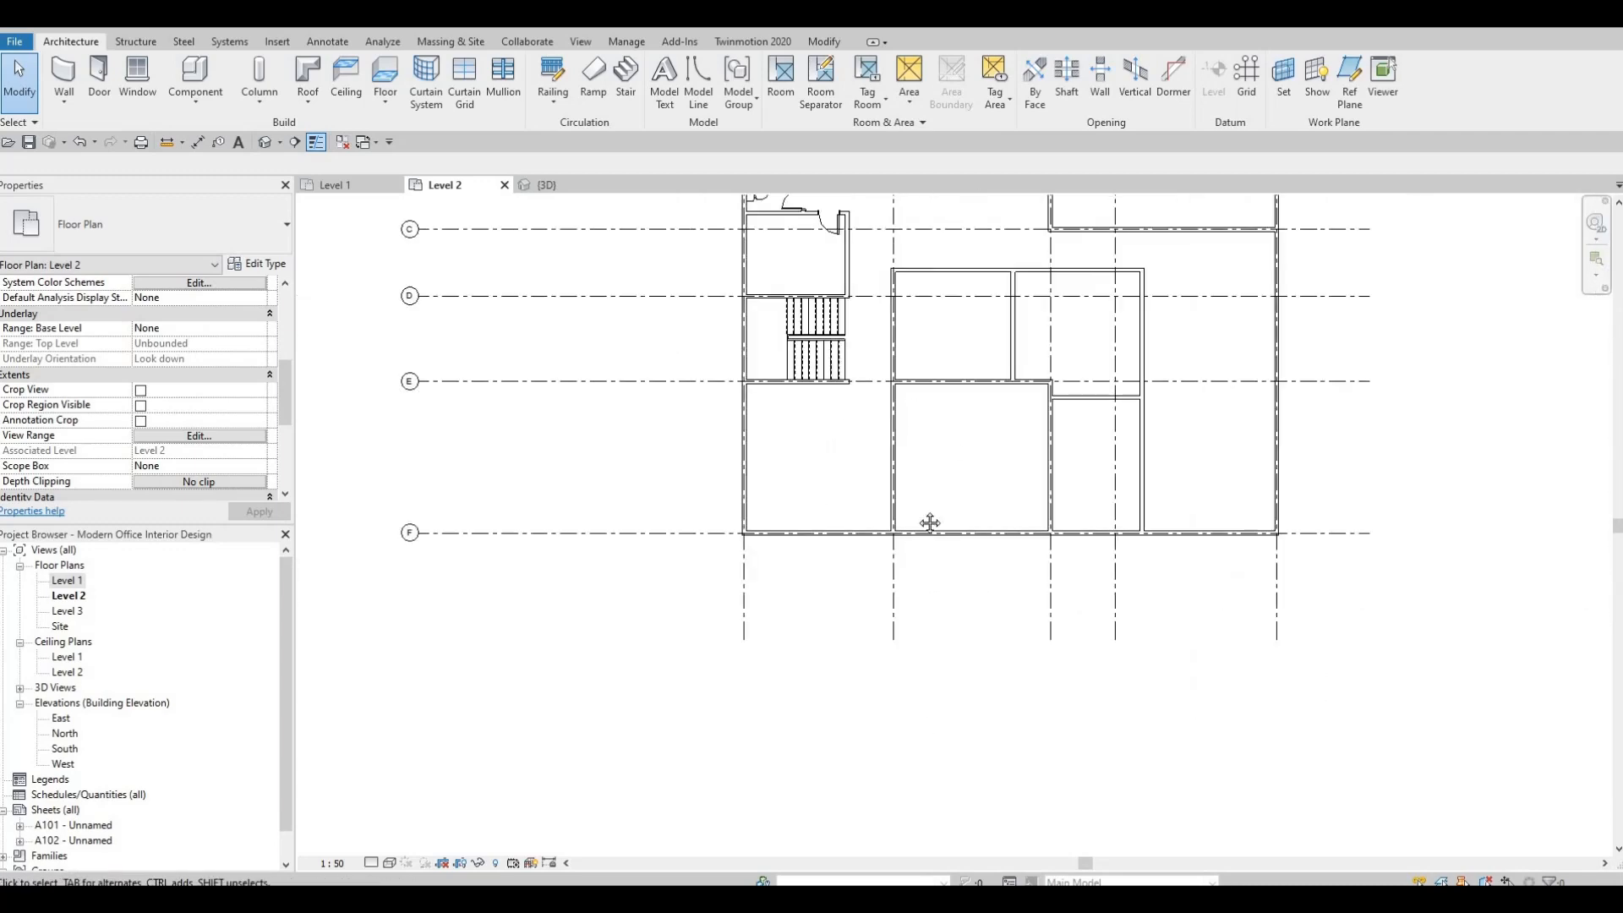
middle_click_drag(952, 535, 899, 661)
scroll(900, 661, "down", 1)
middle_click_drag(798, 322, 792, 337)
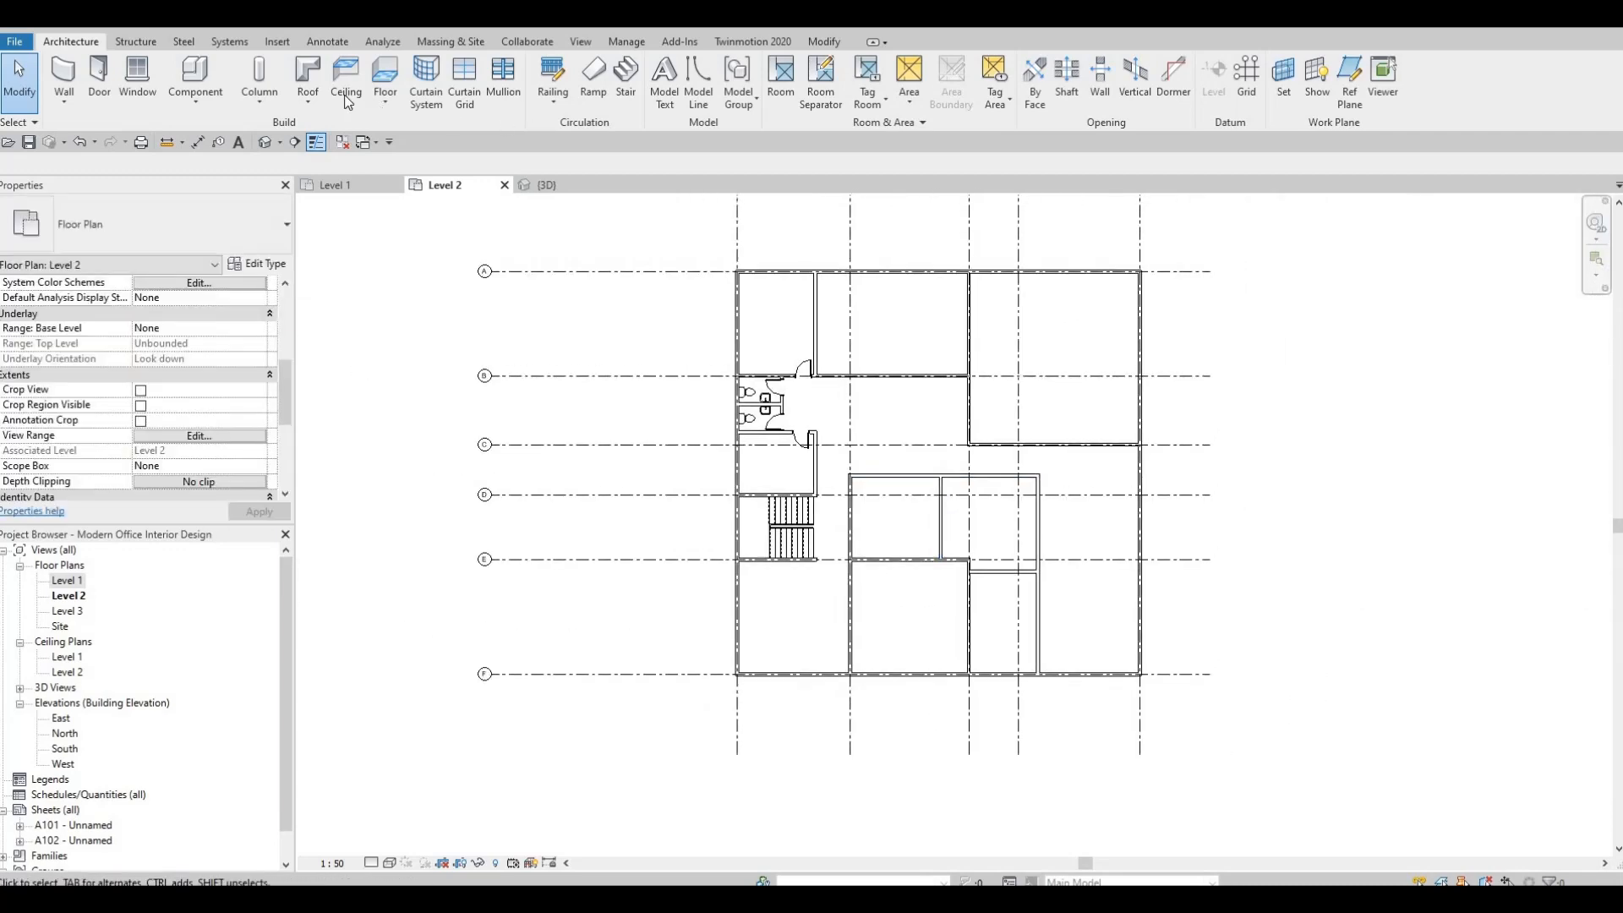
left_click(327, 41)
left_click(428, 81)
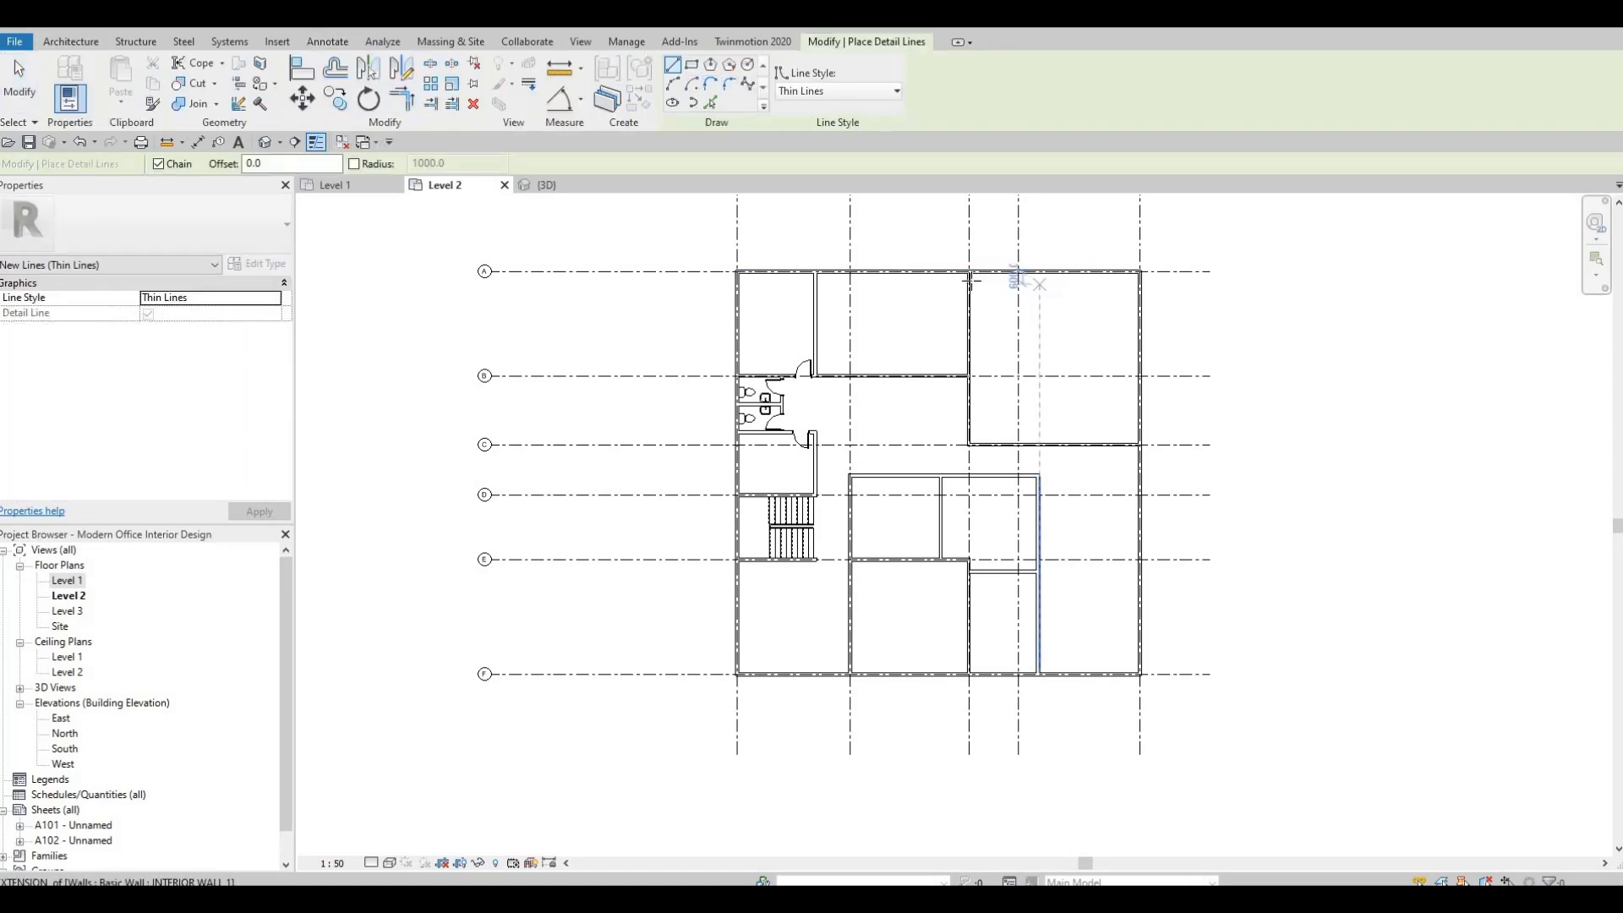
scroll(972, 283, "up", 6)
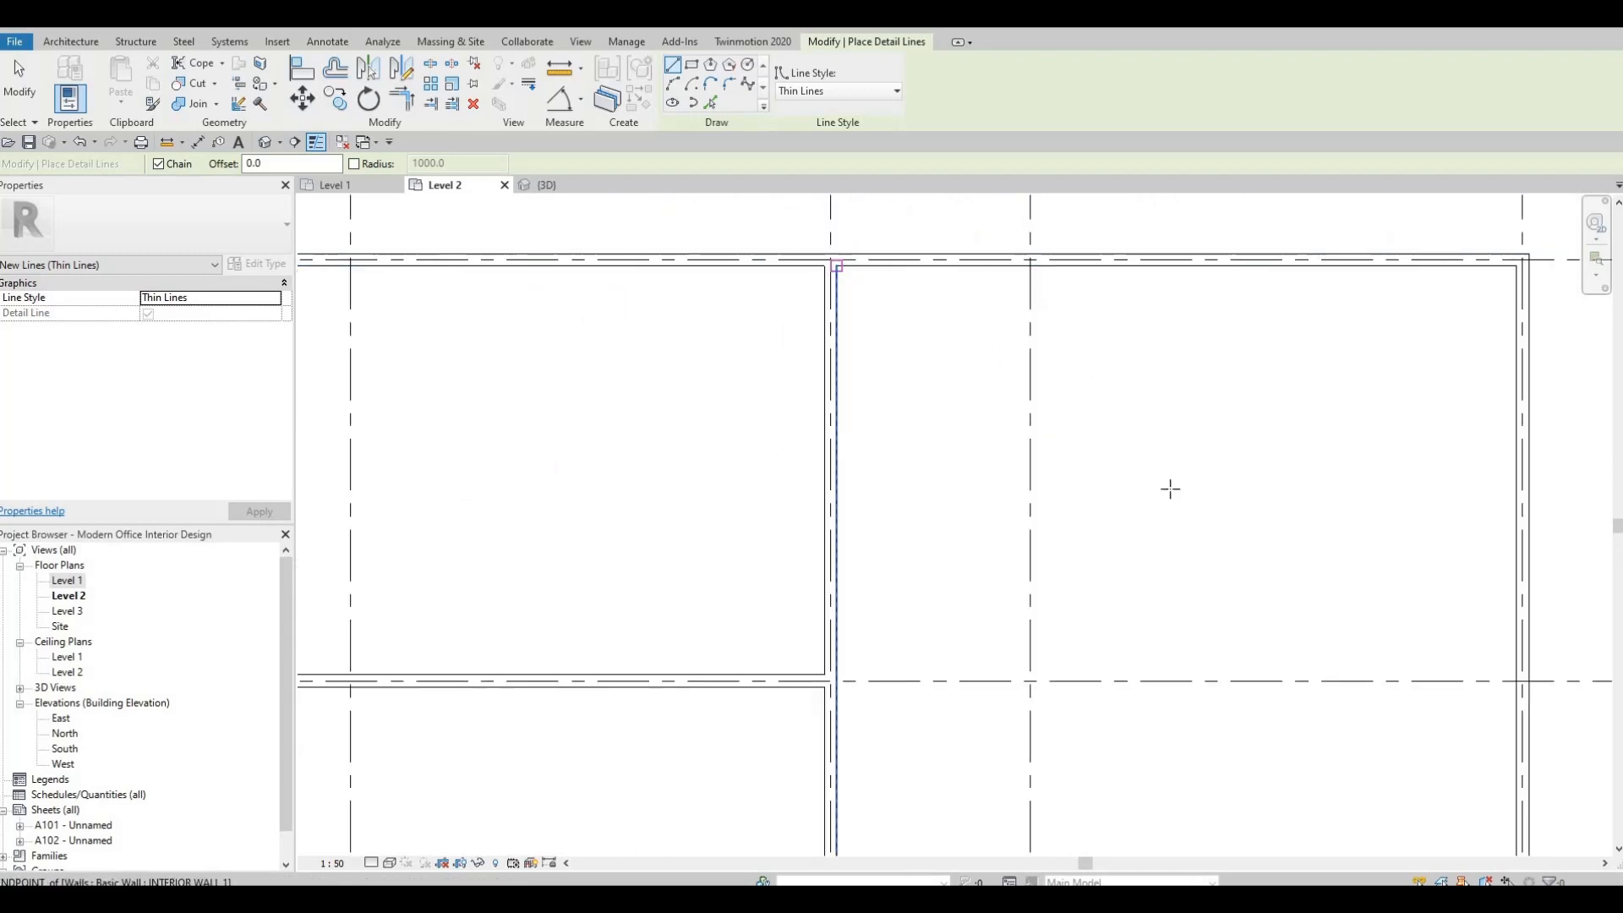
left_click(836, 266)
middle_click_drag(1282, 555, 1133, 280)
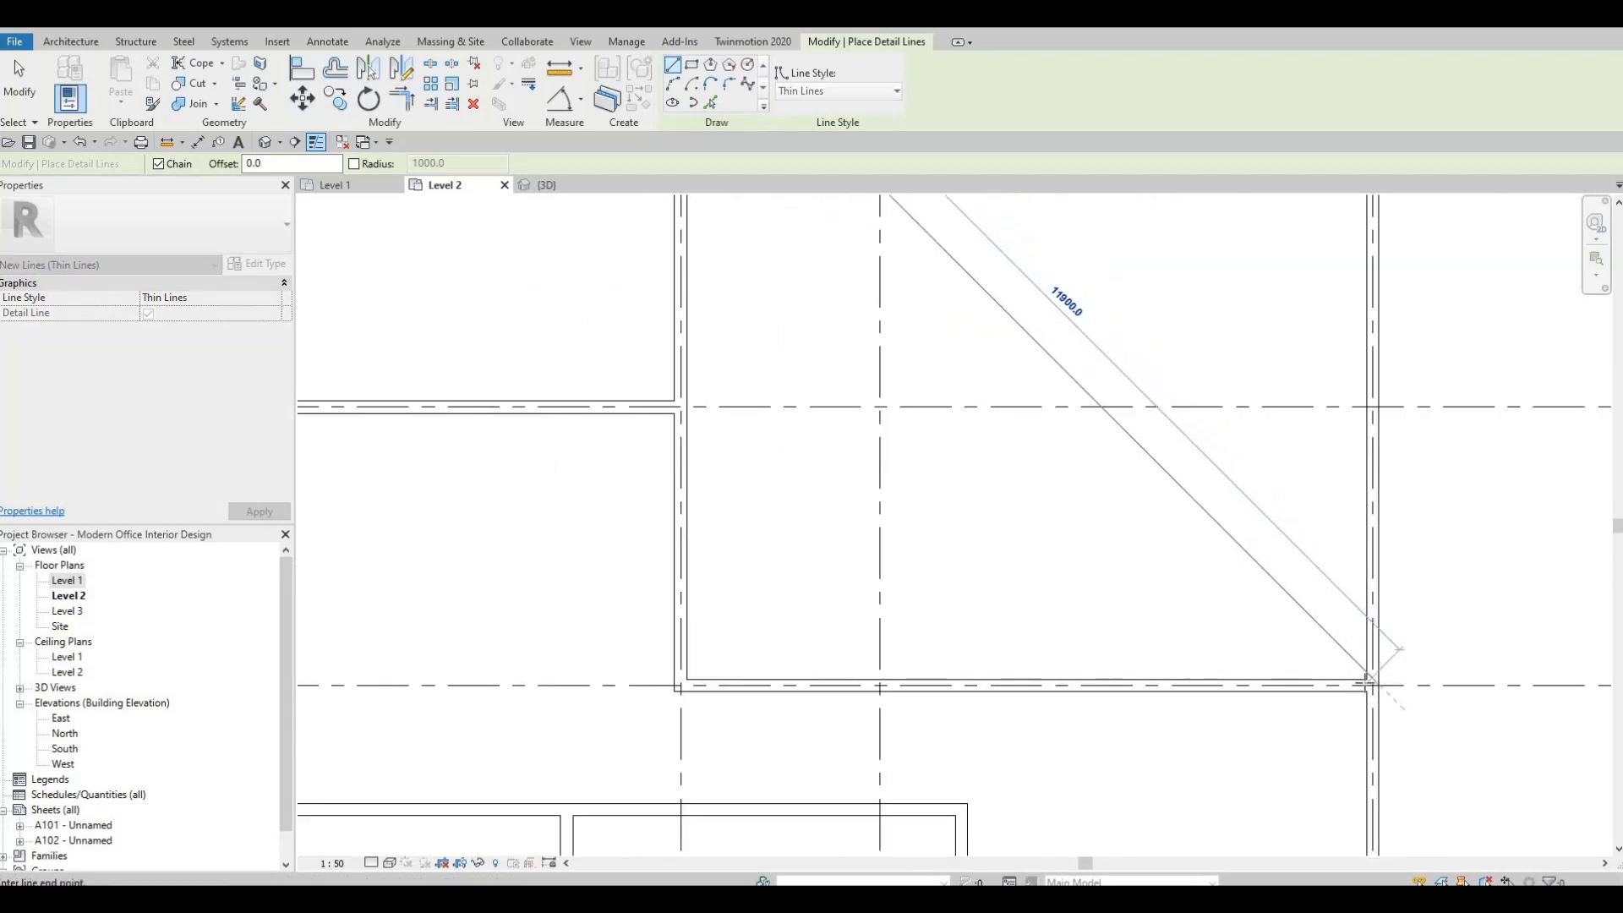
scroll(1369, 679, "up", 2)
key("Tab")
key("Tab")
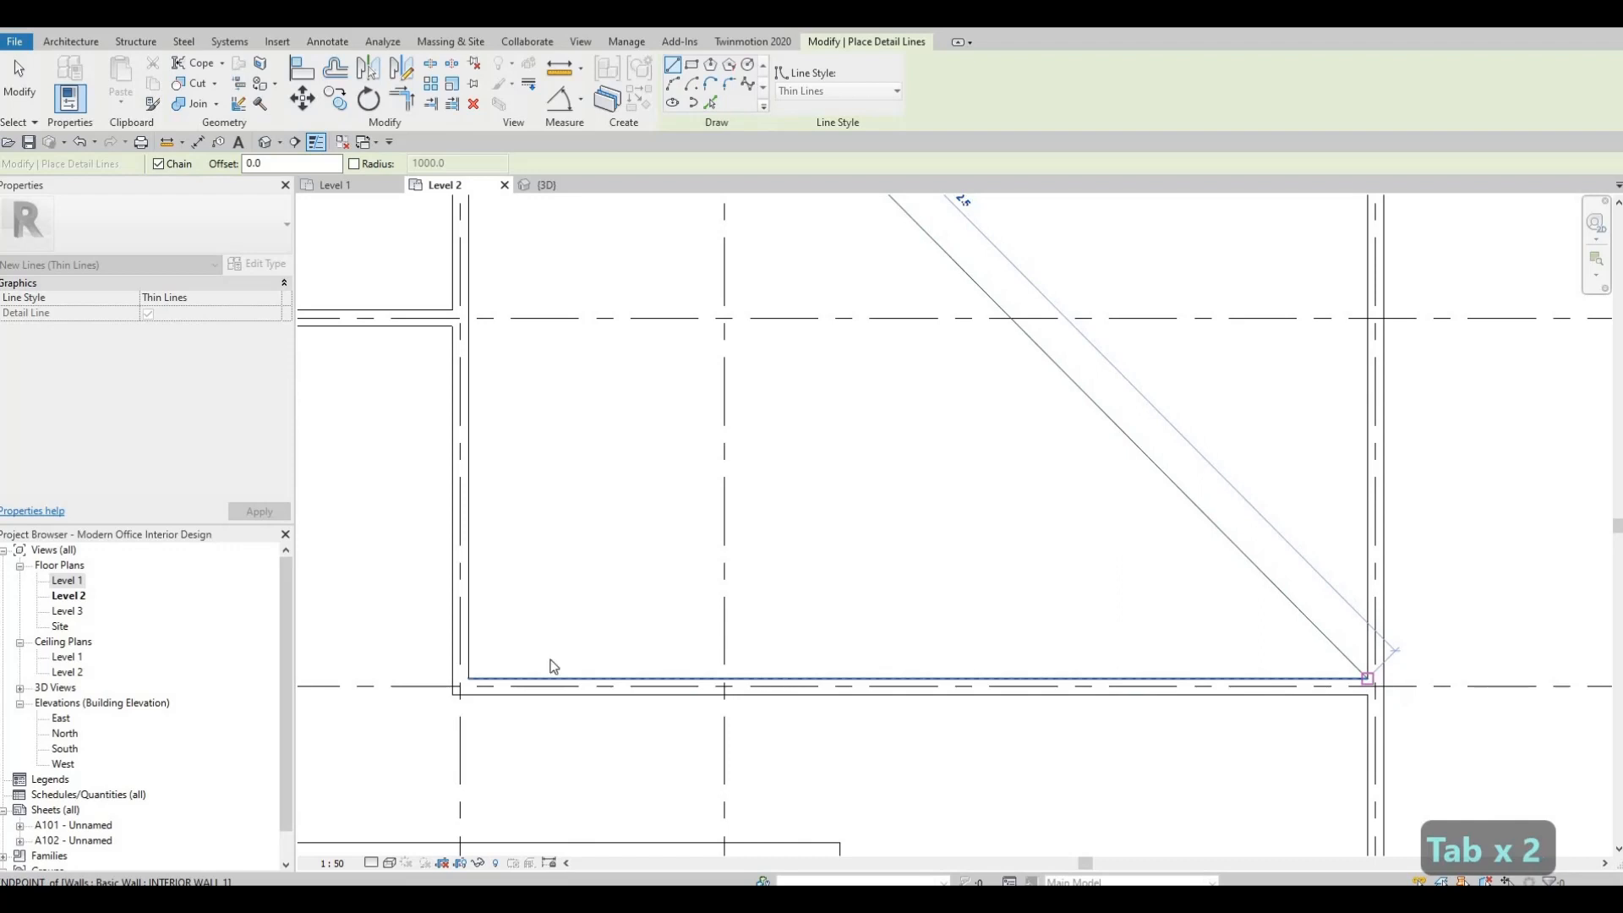
left_click(1367, 678)
key("Escape")
Cross the northeast room with a second detail line from its southwest to its northeast inner corner.
left_click(468, 678)
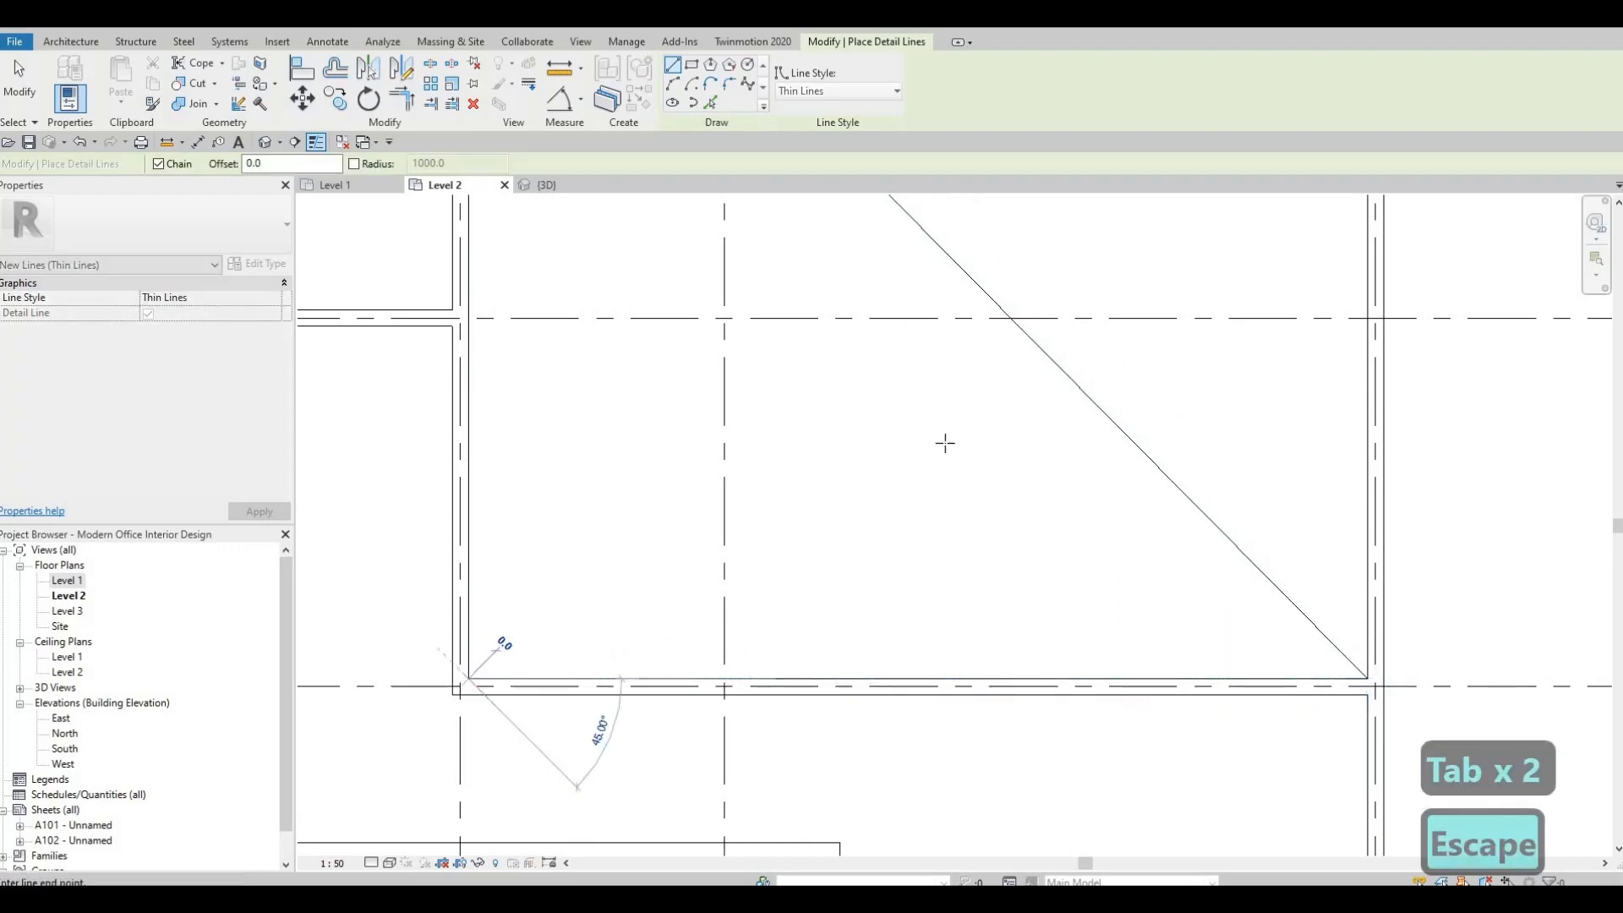
middle_click_drag(1091, 247, 888, 617)
scroll(888, 617, "down", 2)
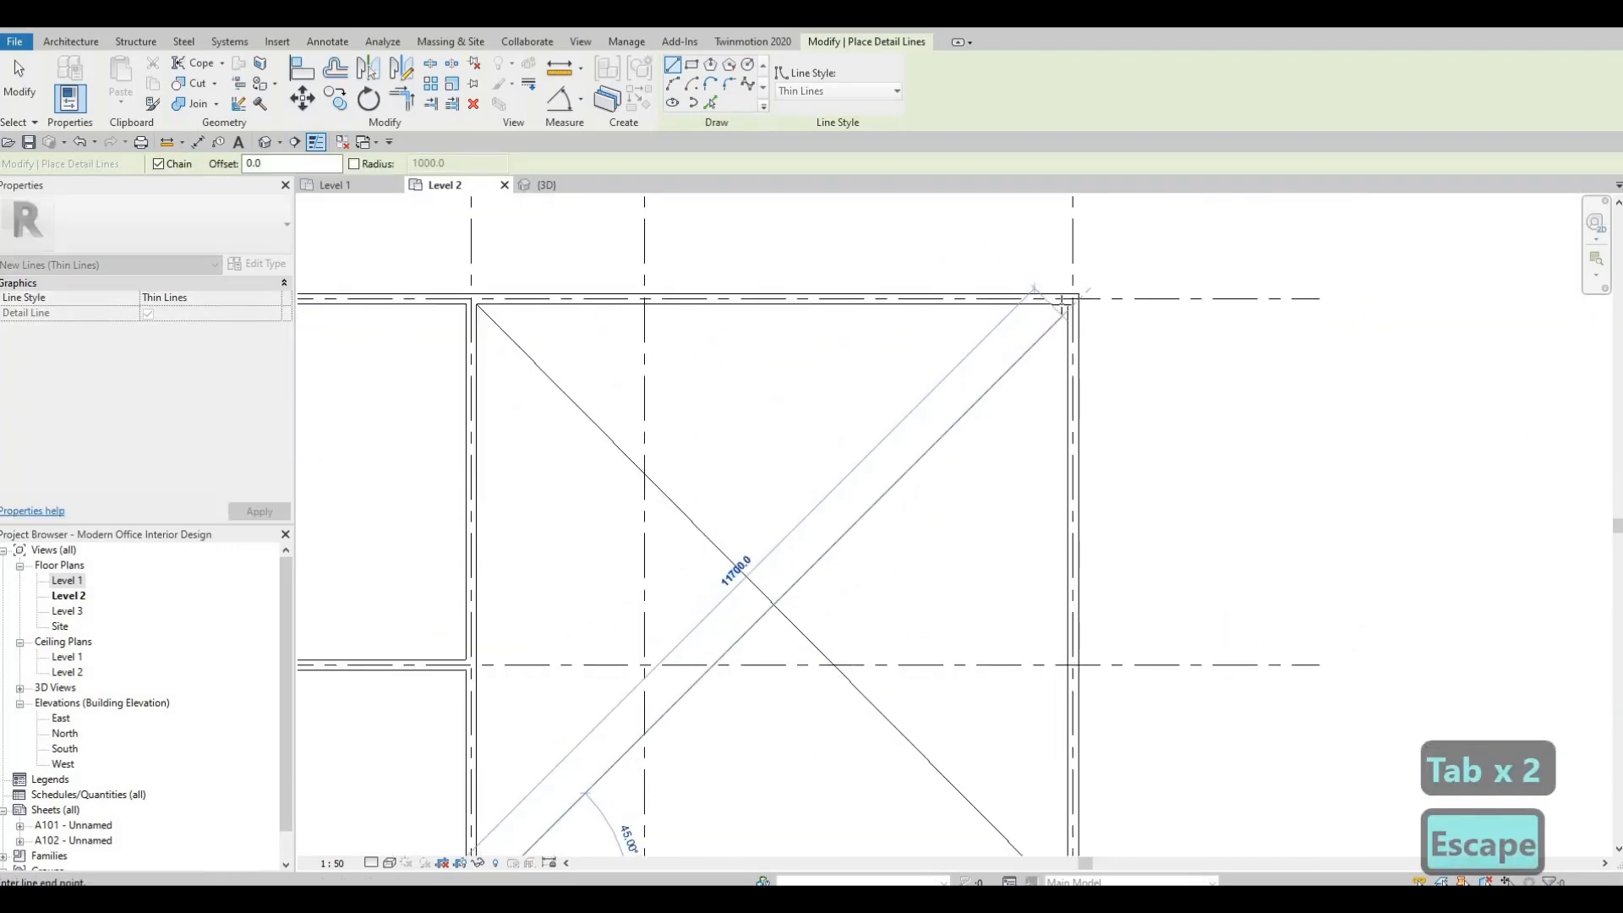
key("Tab")
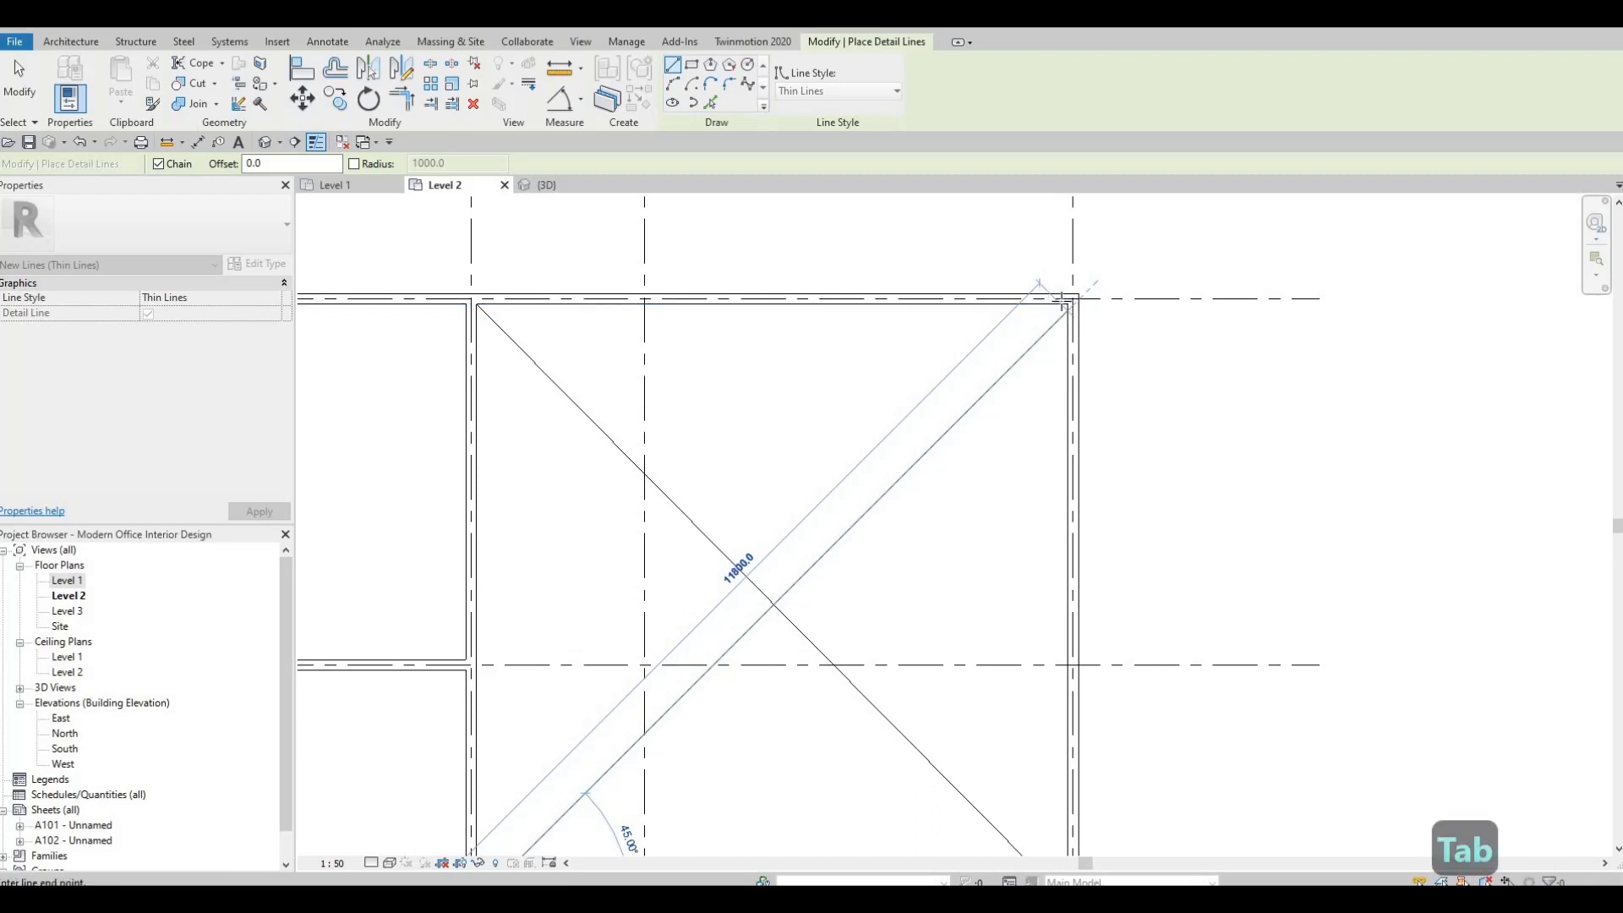
scroll(1061, 302, "up", 1)
key("Tab")
left_click(1063, 305)
middle_click_drag(896, 398, 1245, 325)
scroll(1245, 325, "down", 2)
key("Escape")
Draw two crossing diagonal detail lines between the inner corners of the room west of grid 3, between grids A and B.
scroll(913, 329, "down", 1)
middle_click_drag(427, 313, 899, 295)
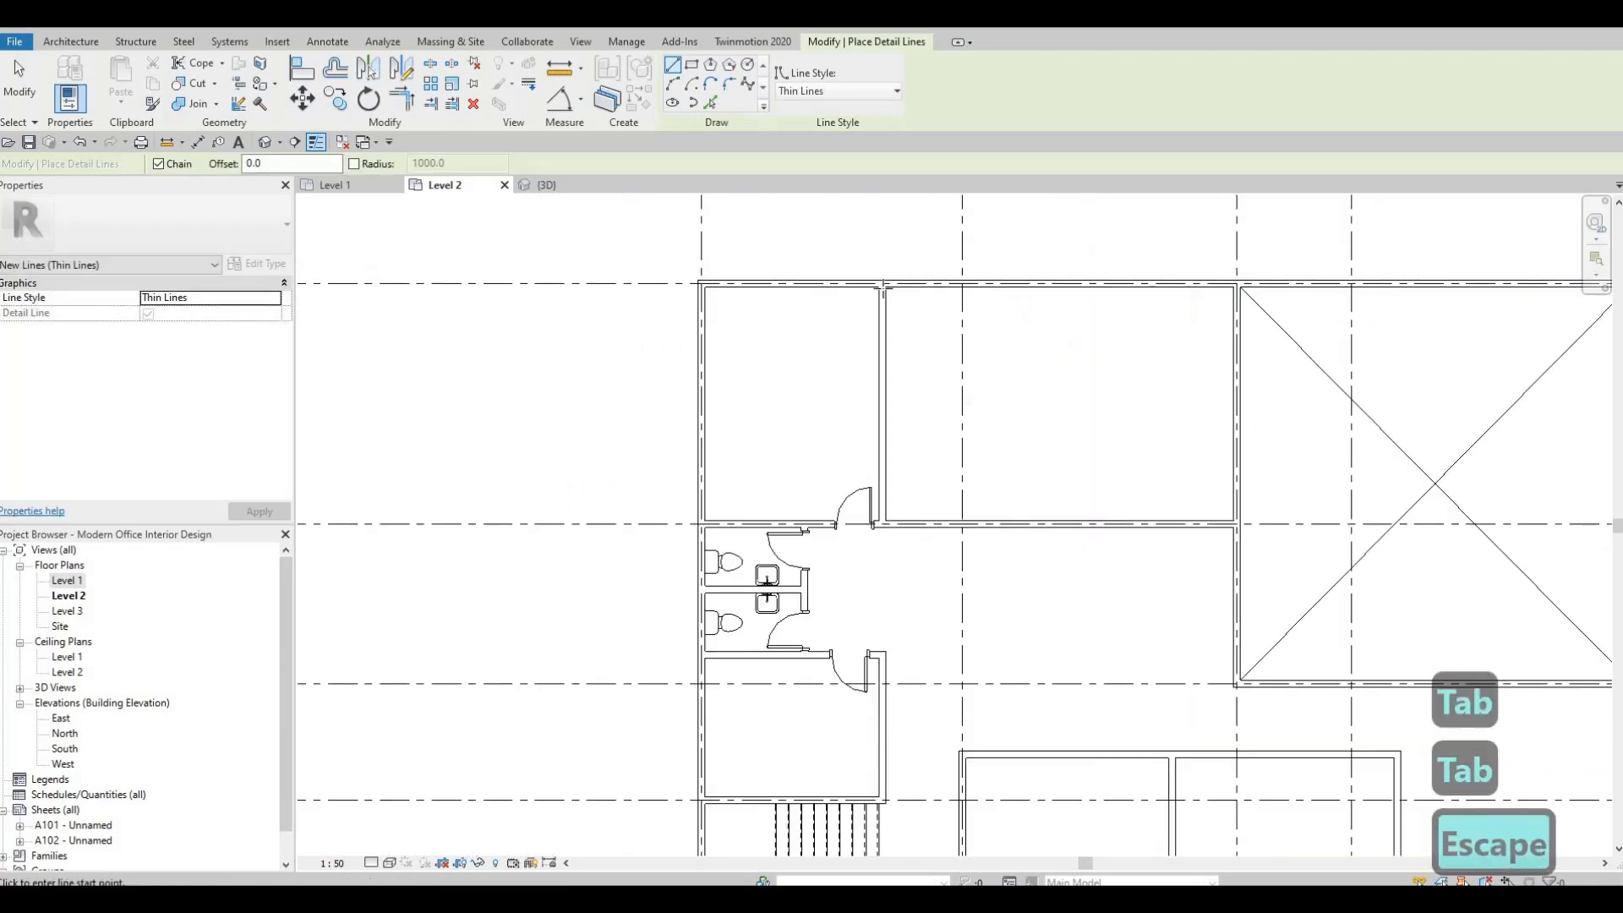
scroll(882, 291, "up", 1)
left_click(881, 287)
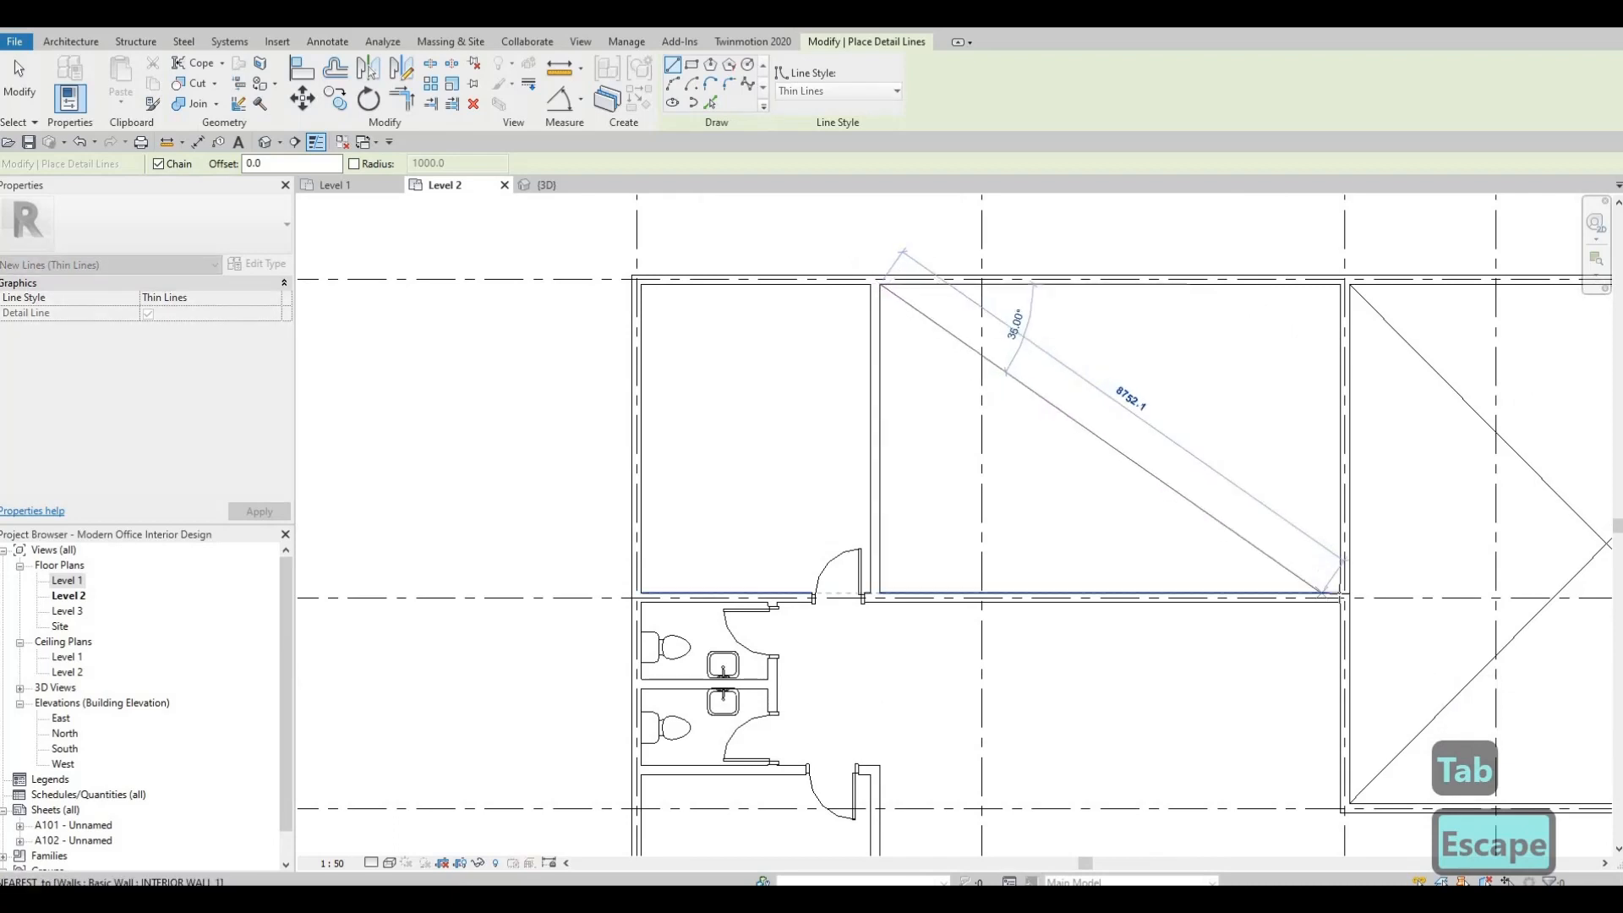
left_click(1339, 591)
key("Escape")
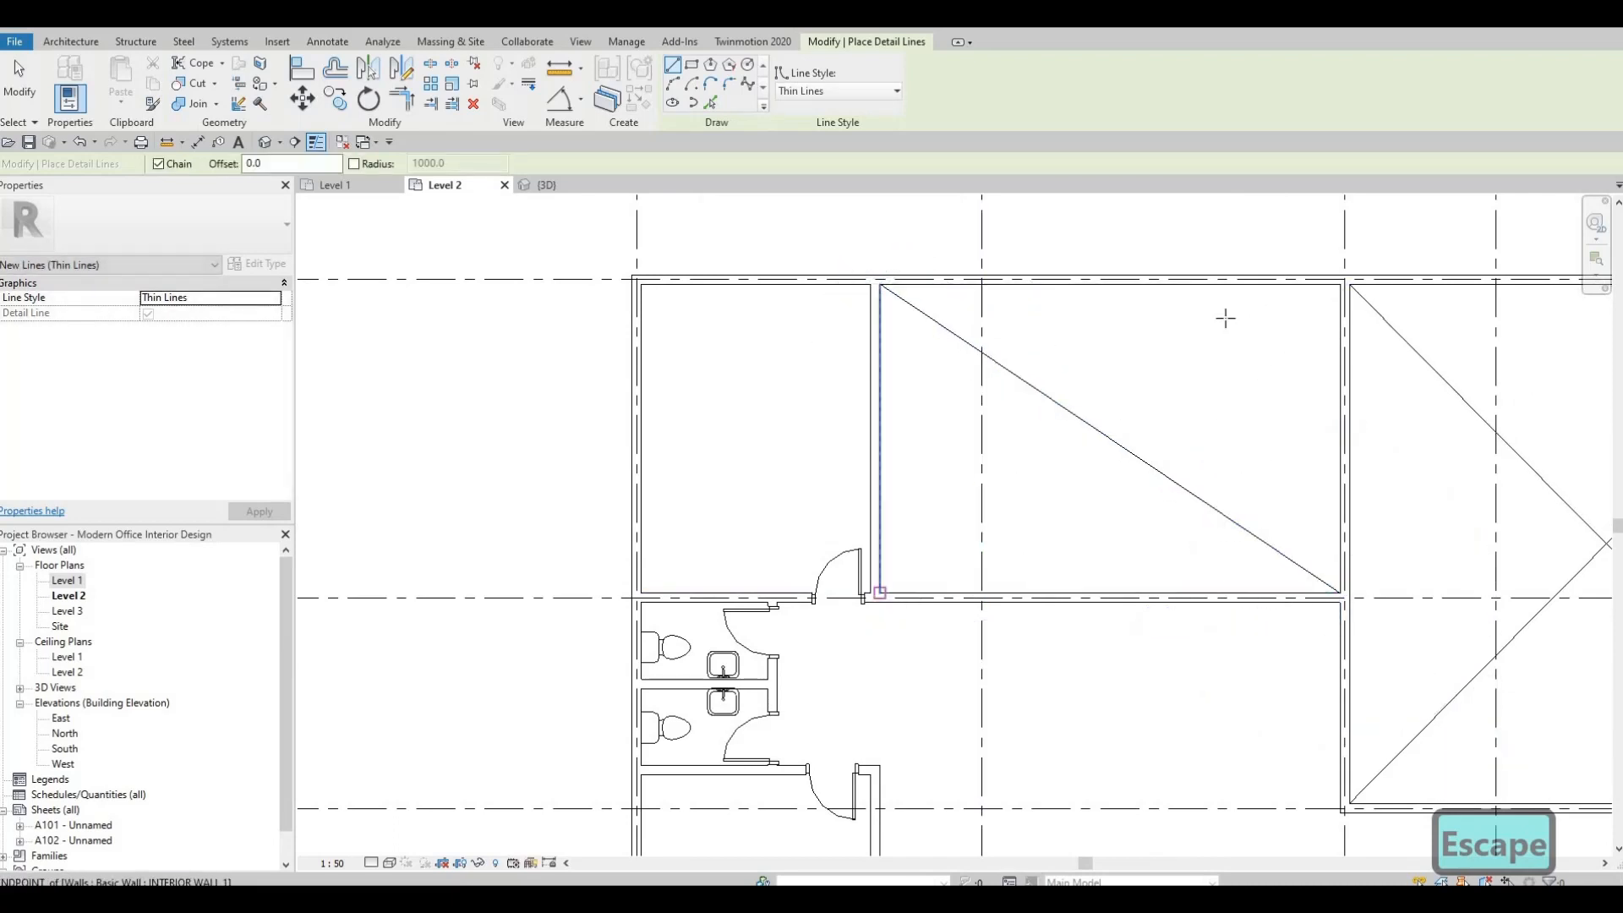
left_click(879, 591)
left_click(1339, 285)
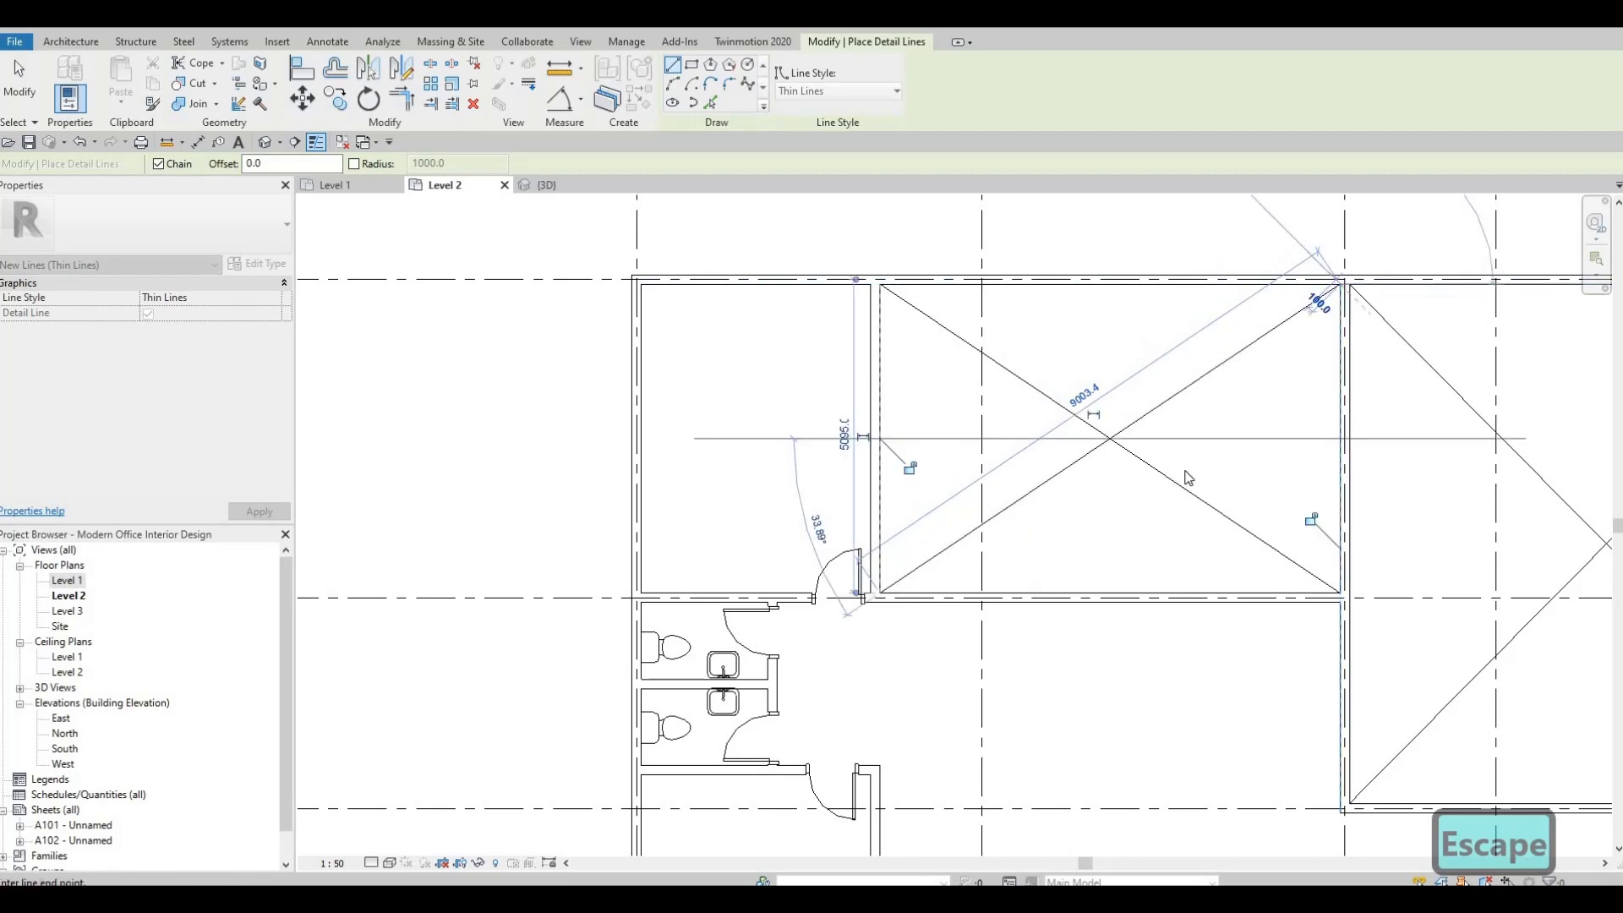
key("Escape")
Draw a diagonal detail line from the northwest to the southeast inner corner of the room between grids 2–3 and E–F.
scroll(942, 647, "down", 2)
middle_click_drag(942, 647, 939, 200)
scroll(1089, 551, "down", 1)
scroll(1158, 522, "down", 1)
middle_click_drag(1158, 522, 1033, 414)
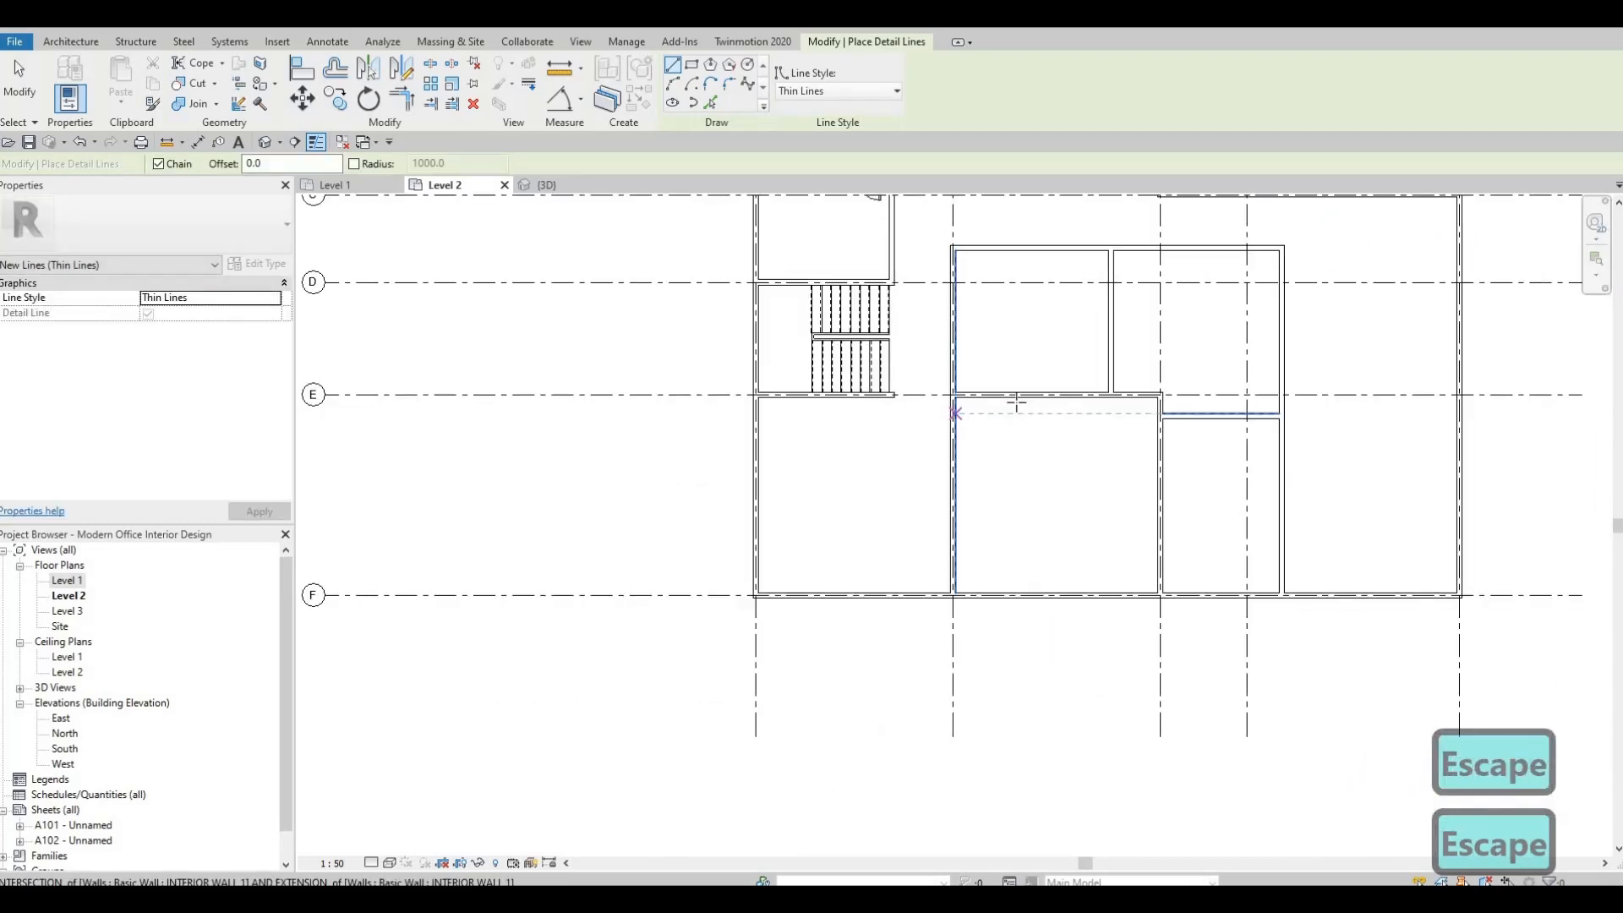
scroll(989, 406, "up", 4)
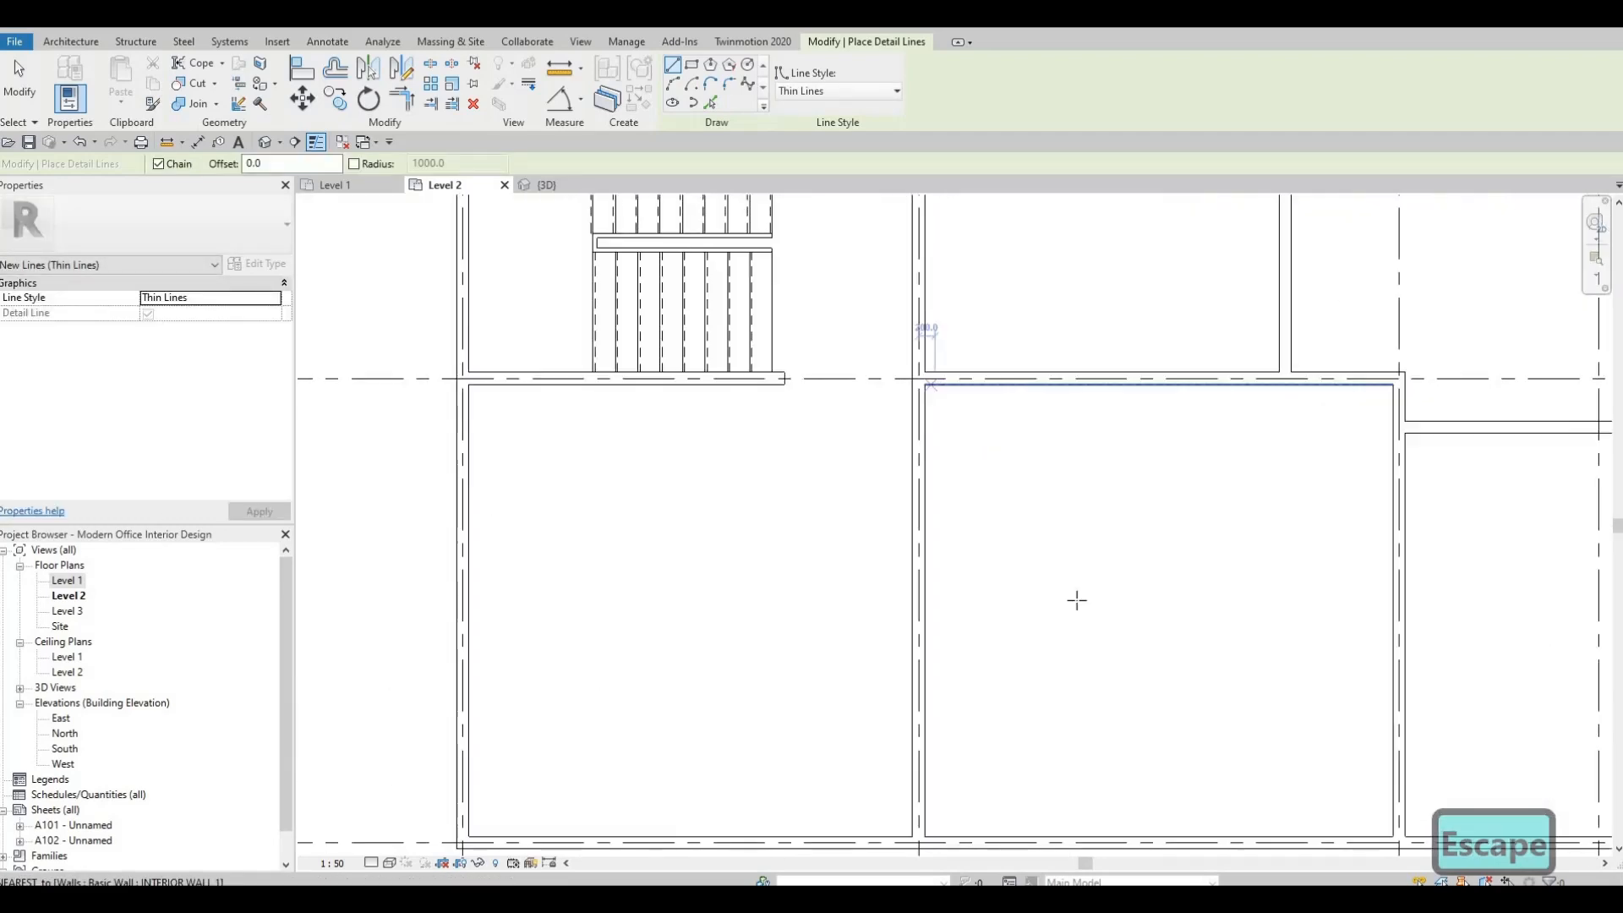
left_click(928, 385)
middle_click_drag(1427, 771, 1344, 570)
scroll(1345, 638, "up", 2)
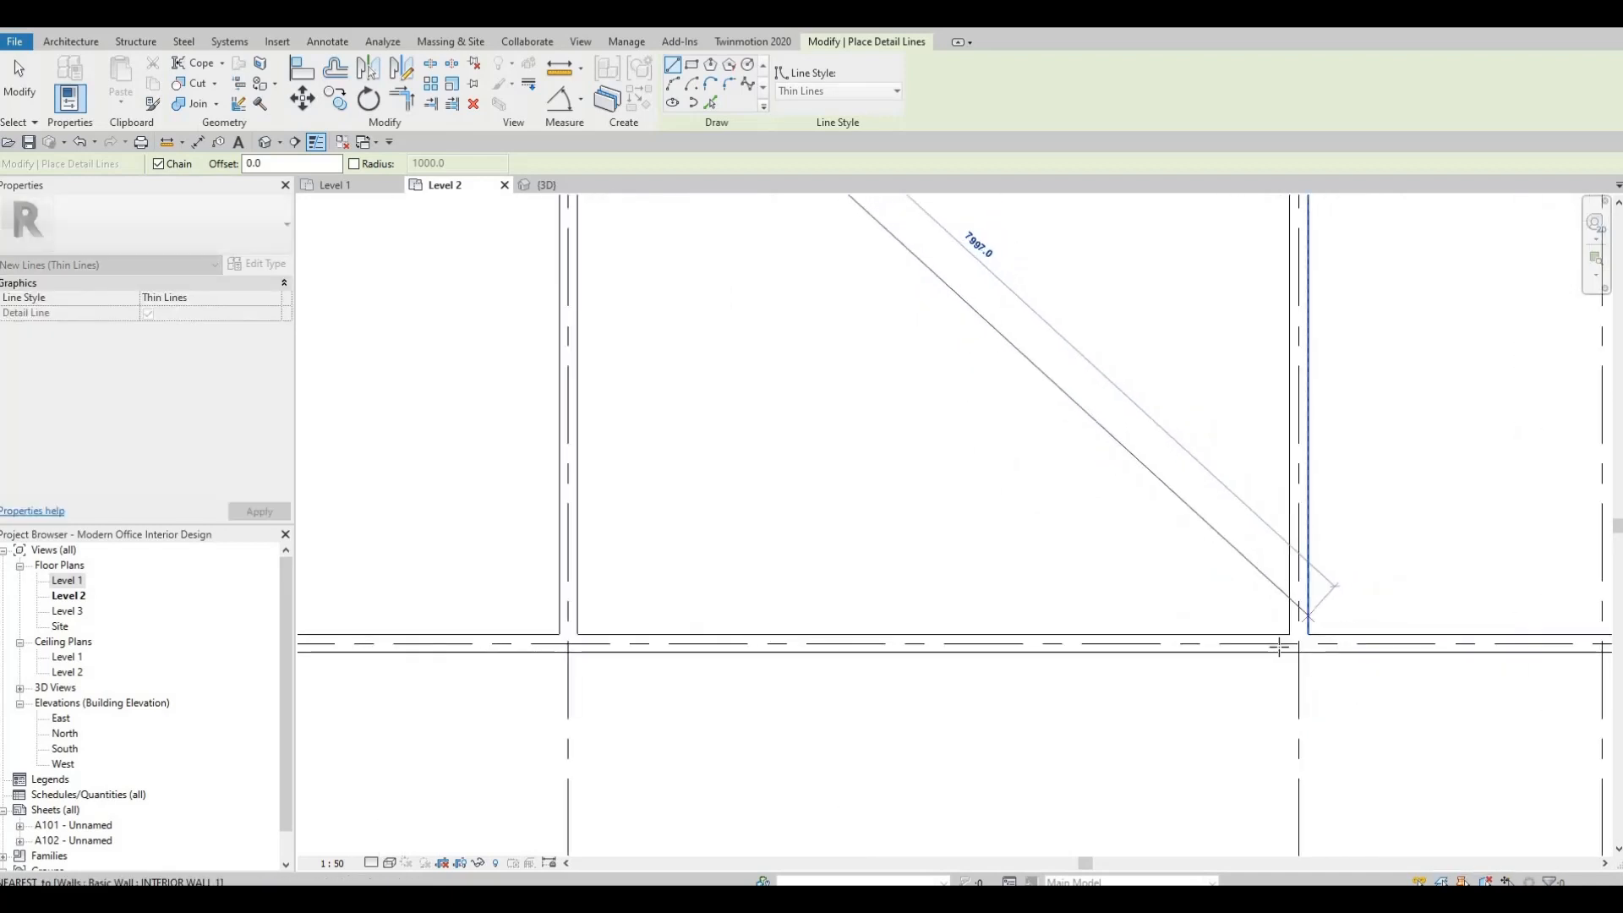
scroll(1307, 618, "up", 2)
left_click(1279, 645)
key("Escape")
Complete the cross in the room between grids 2–3 and E–F with a southwest-to-northeast detail line and end the command.
scroll(1234, 573, "down", 2)
middle_click_drag(630, 612, 855, 606)
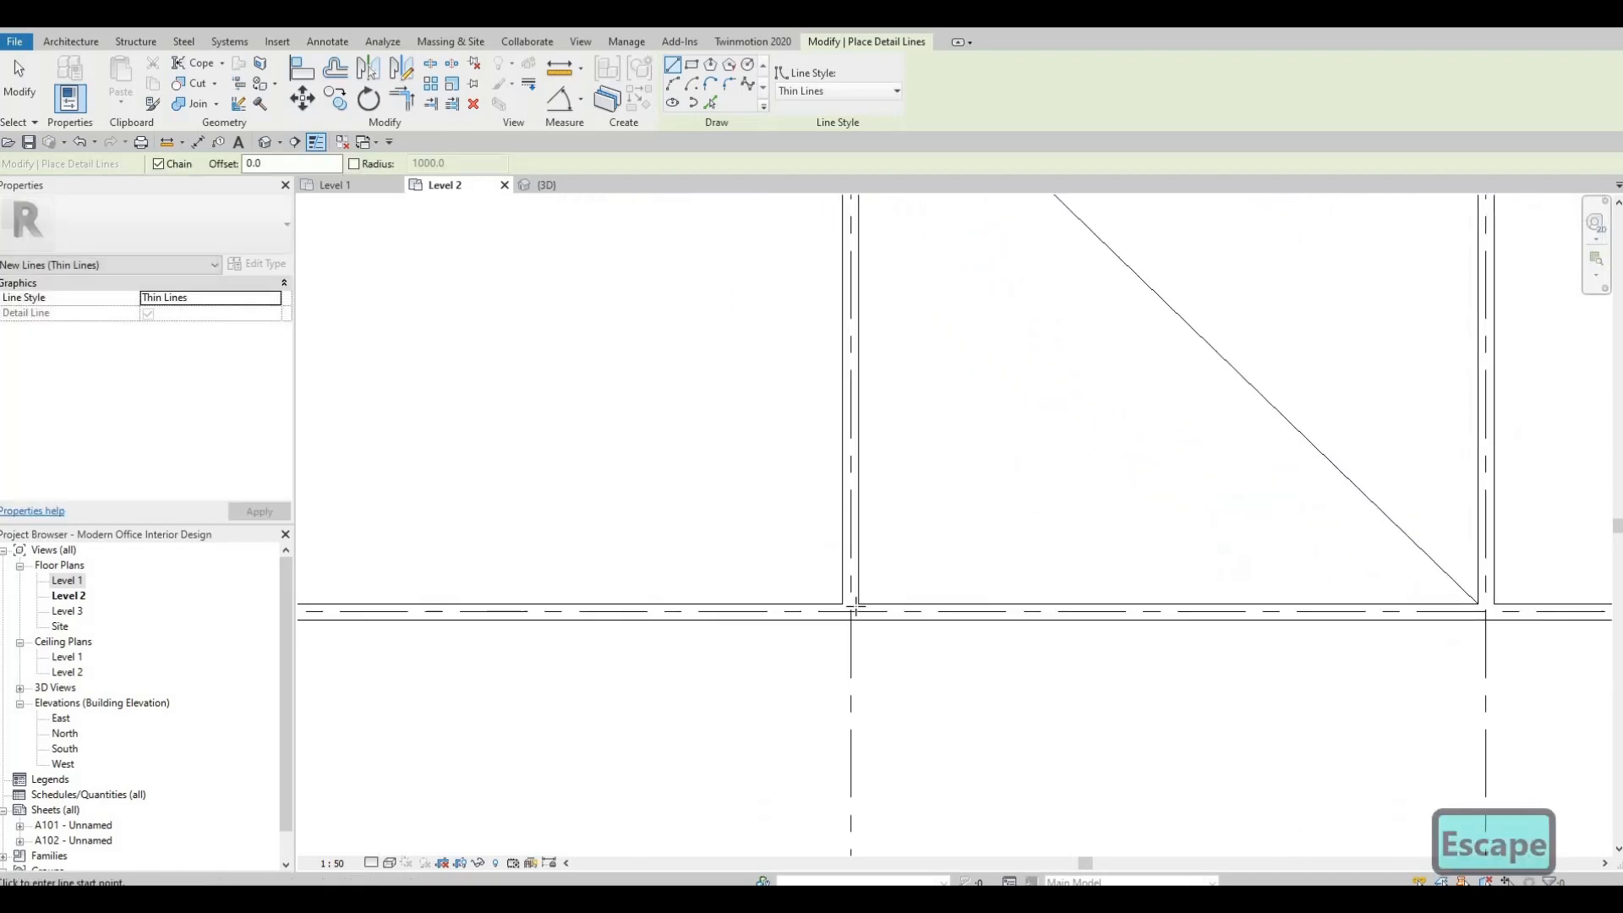
left_click(858, 604)
middle_click_drag(1114, 432, 919, 706)
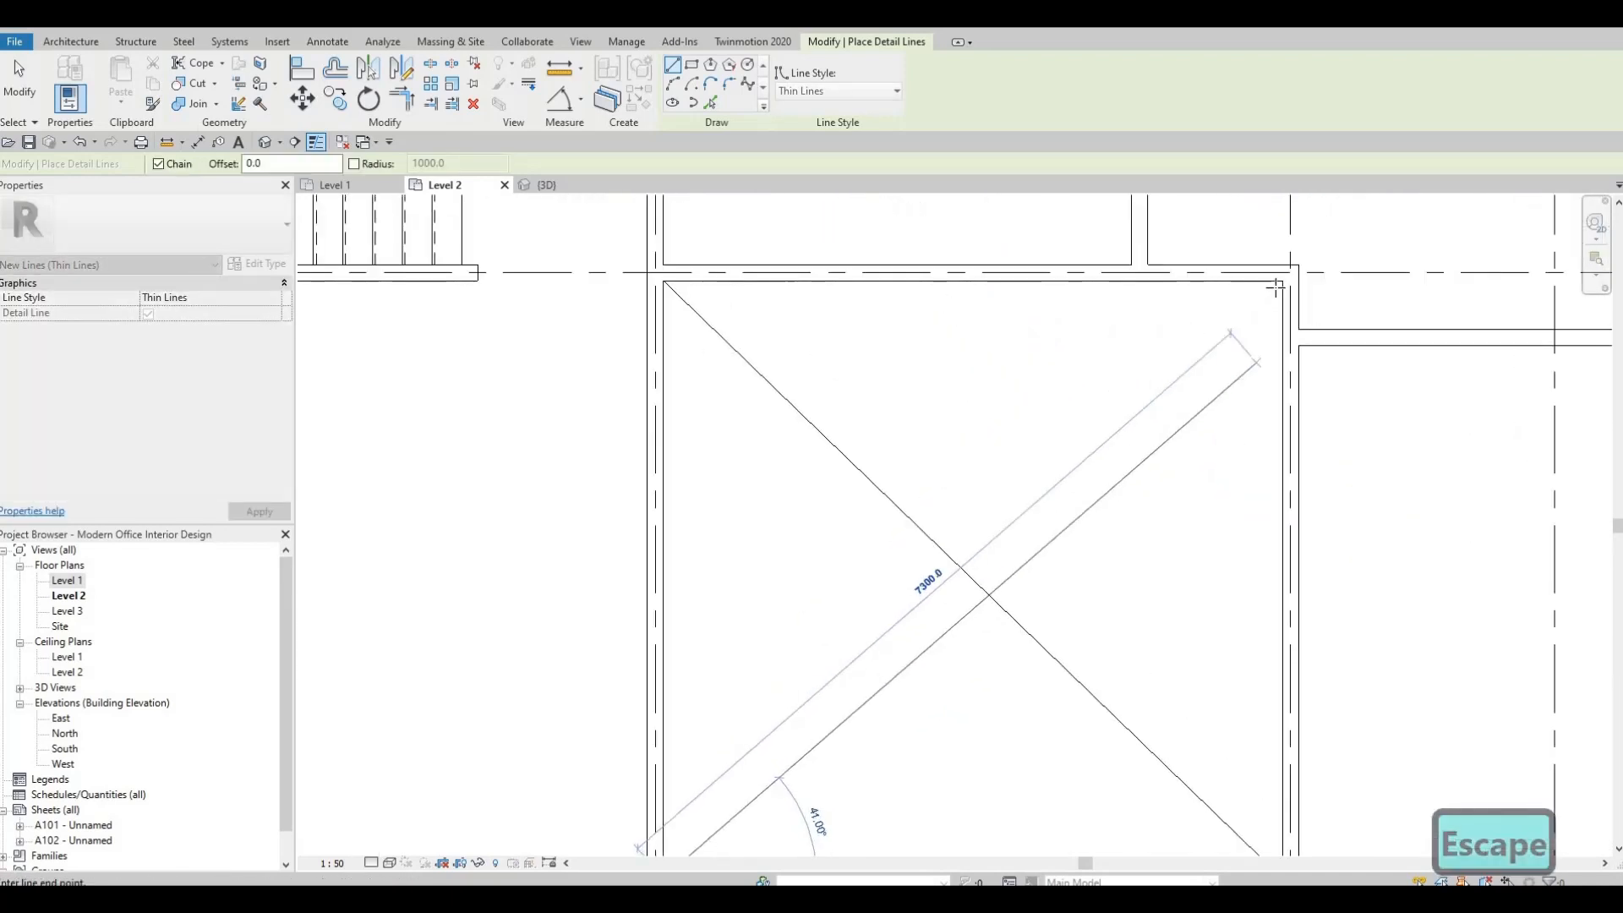
left_click(1281, 281)
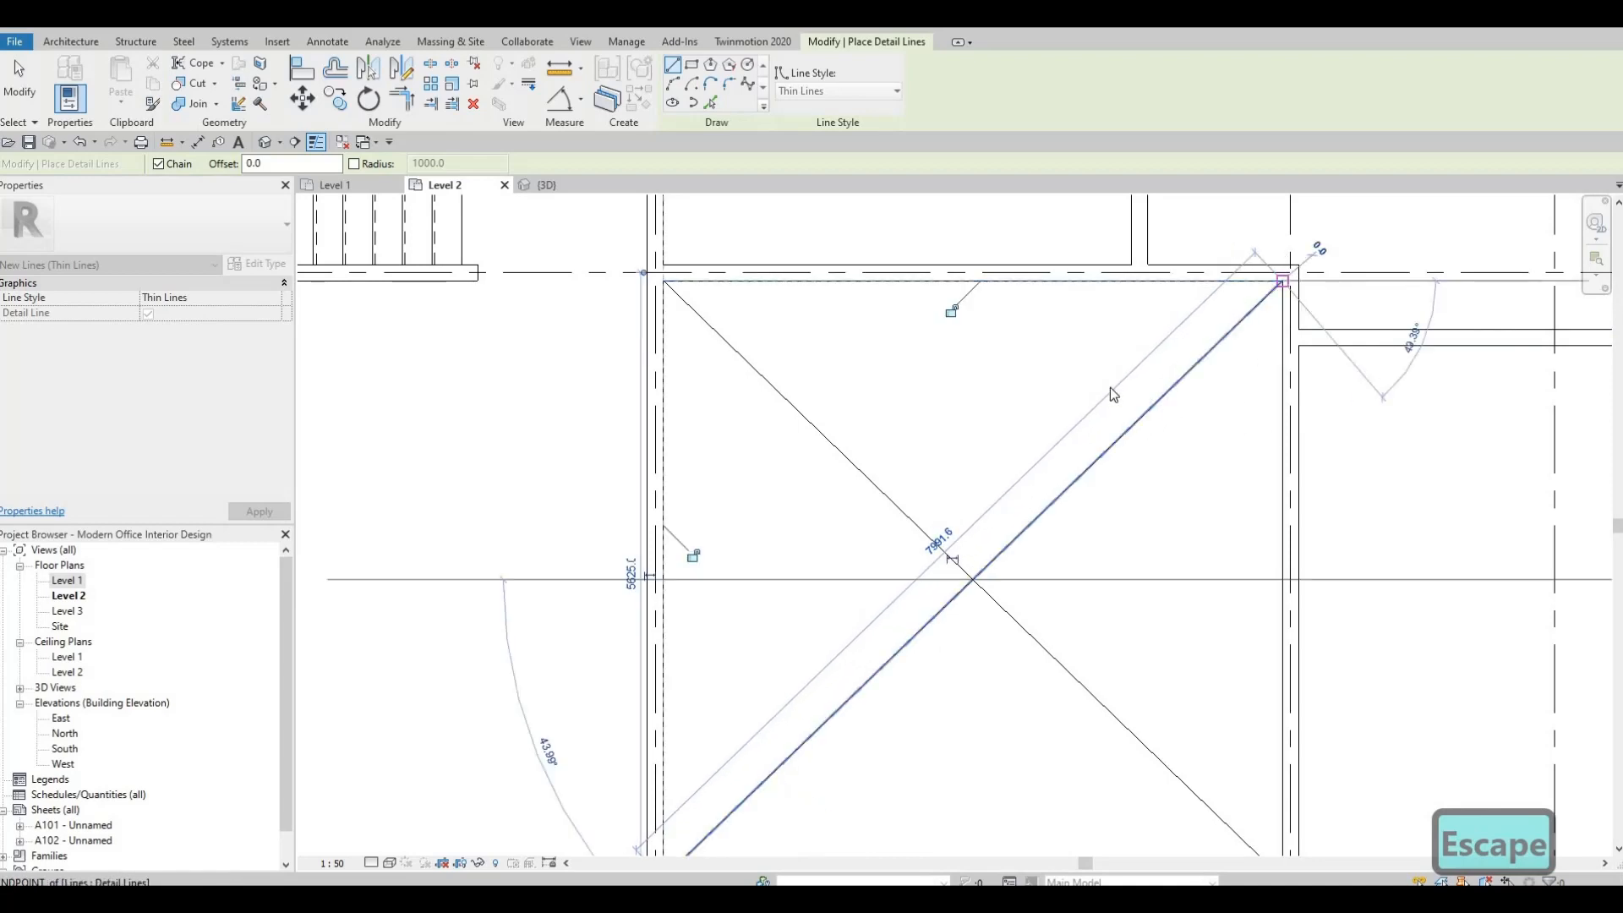
key("Escape")
key("Escape")
scroll(1133, 431, "down", 6)
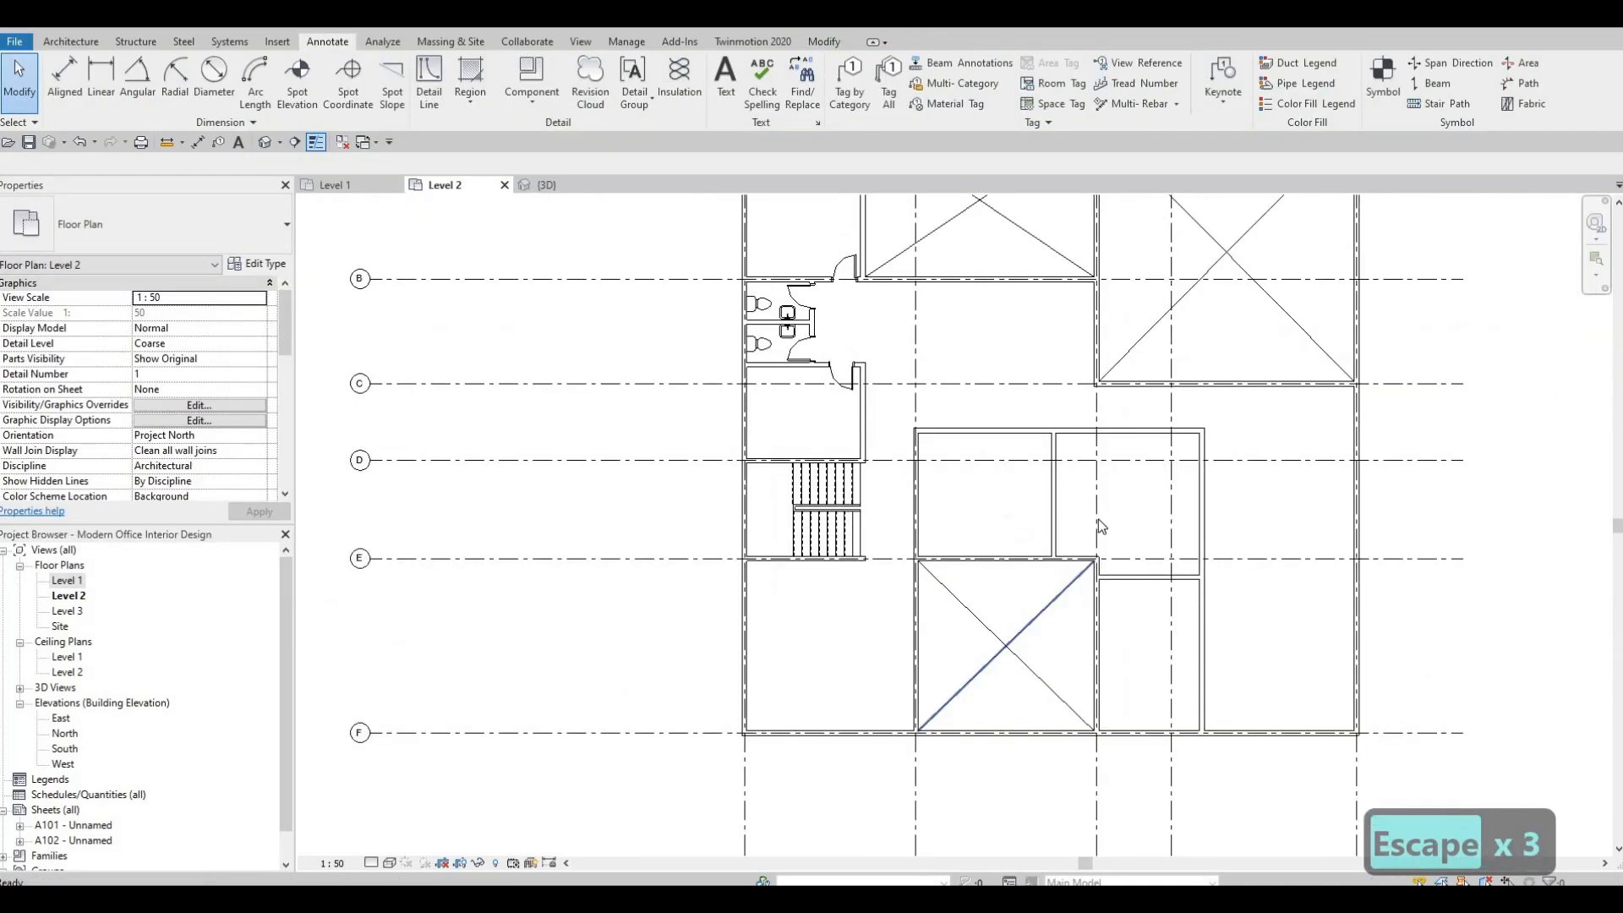
scroll(1101, 527, "down", 3)
key("F1")
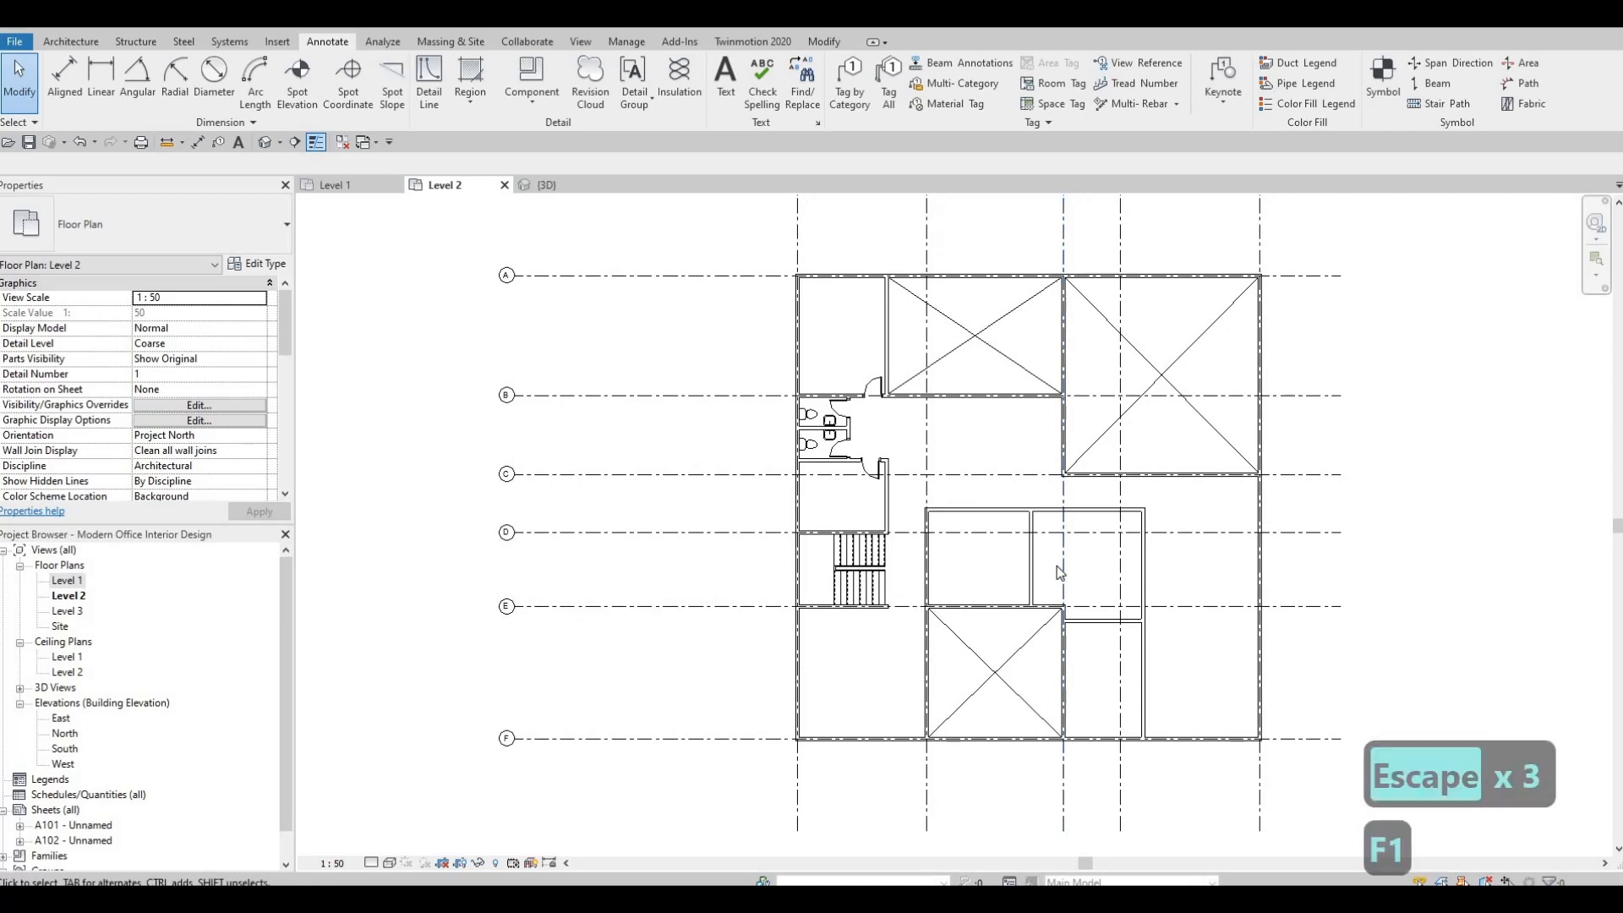
scroll(1060, 572, "down", 3)
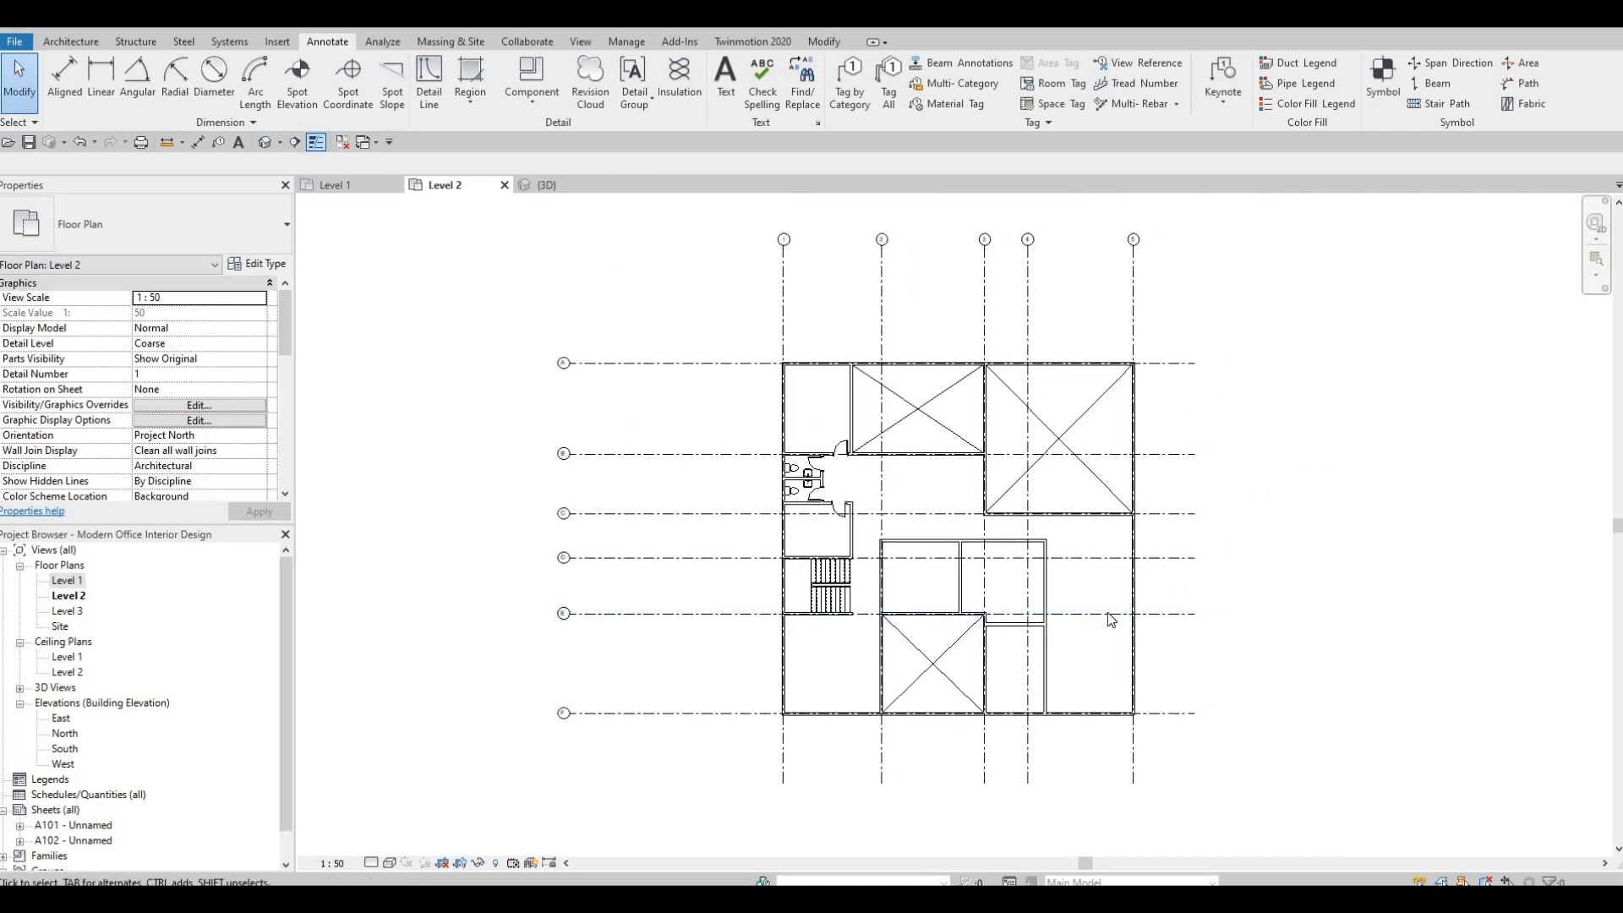
scroll(1160, 605, "up", 2)
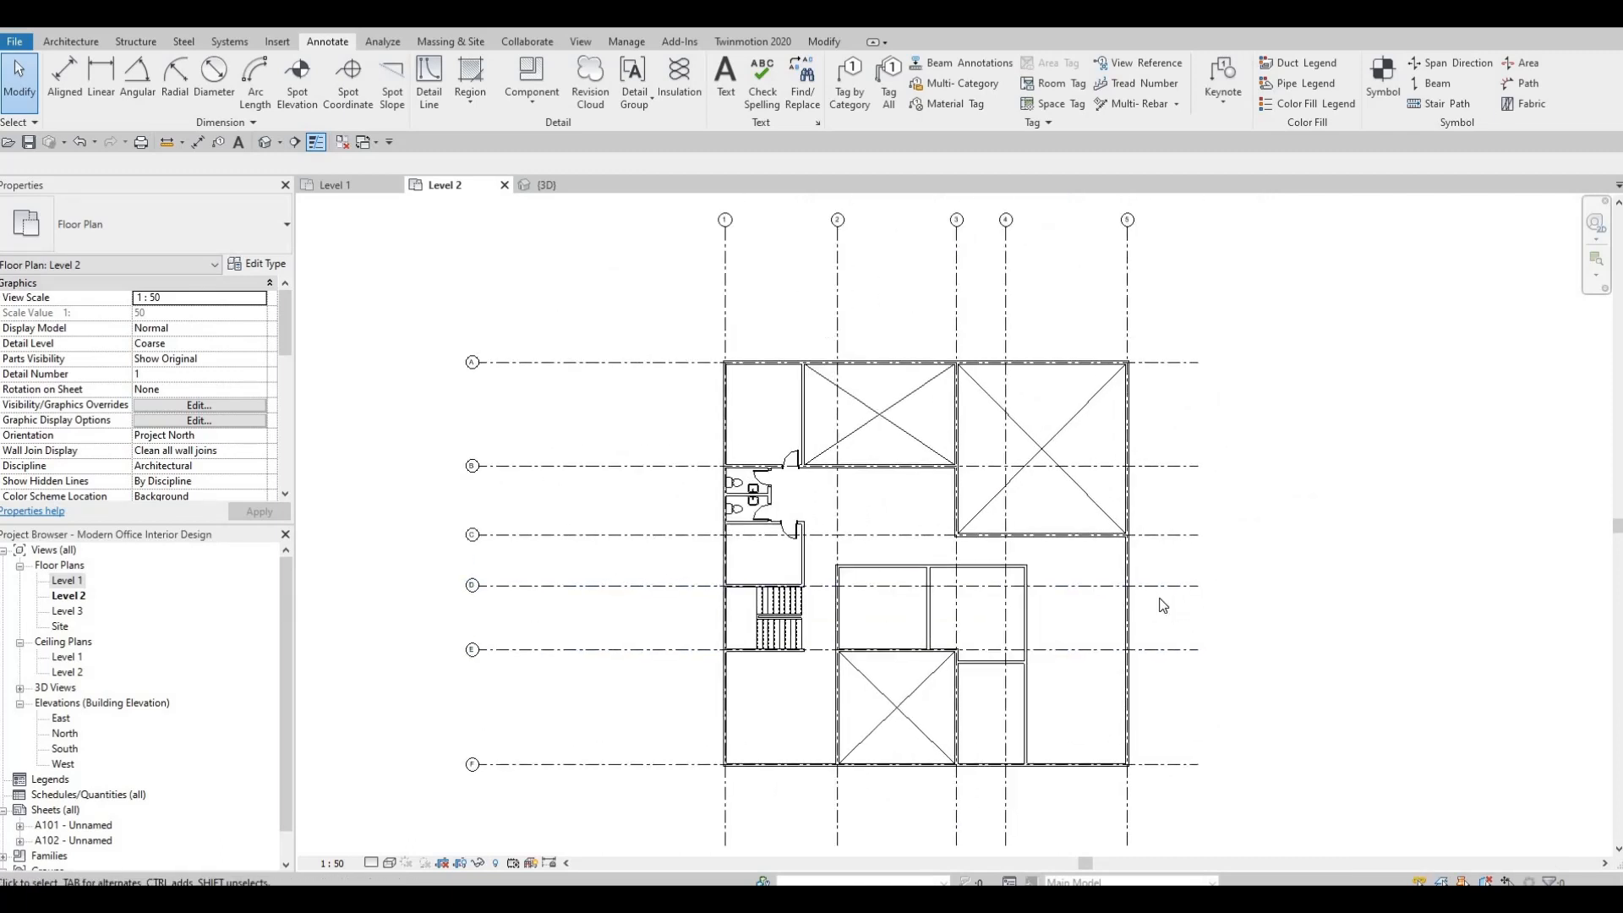